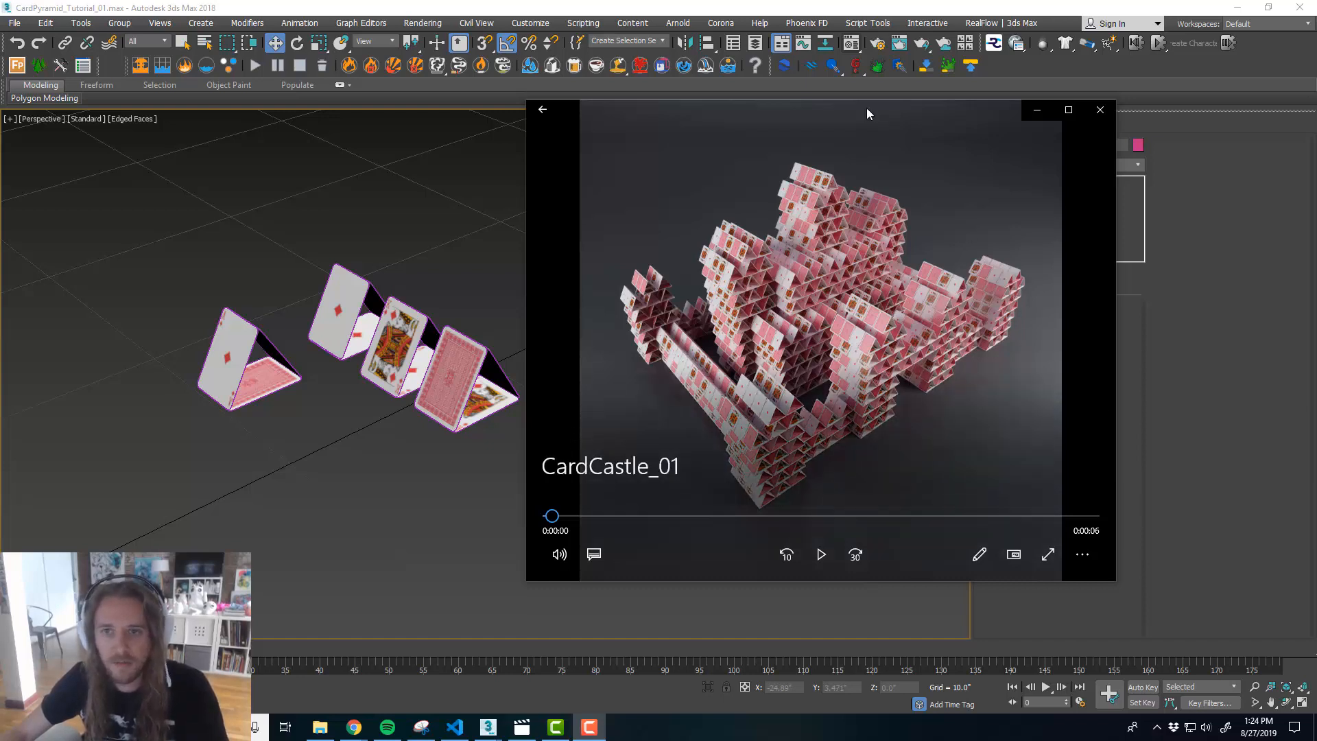
# - Play the CardCastle_01 reference animation through to its end and close the video player
pyautogui.moveTo(867, 109); pyautogui.dragTo(884, 113)
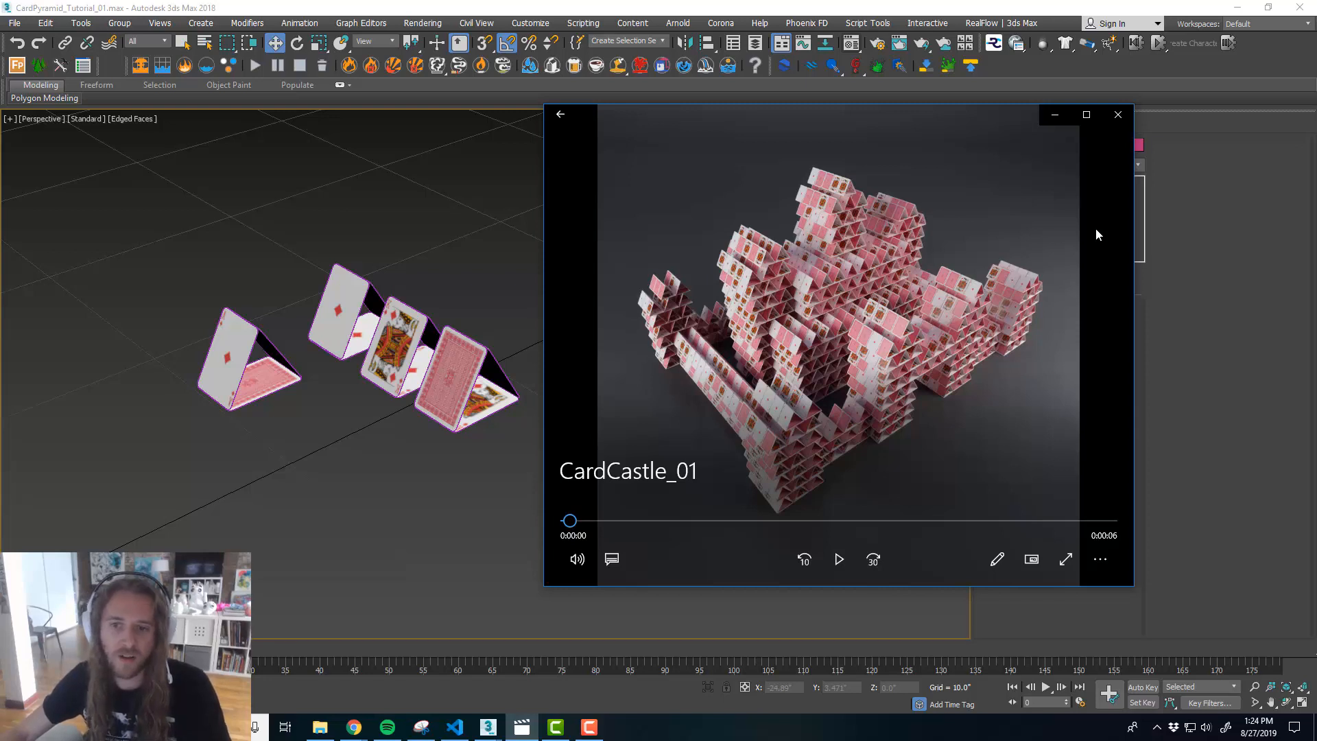
pyautogui.click(838, 565)
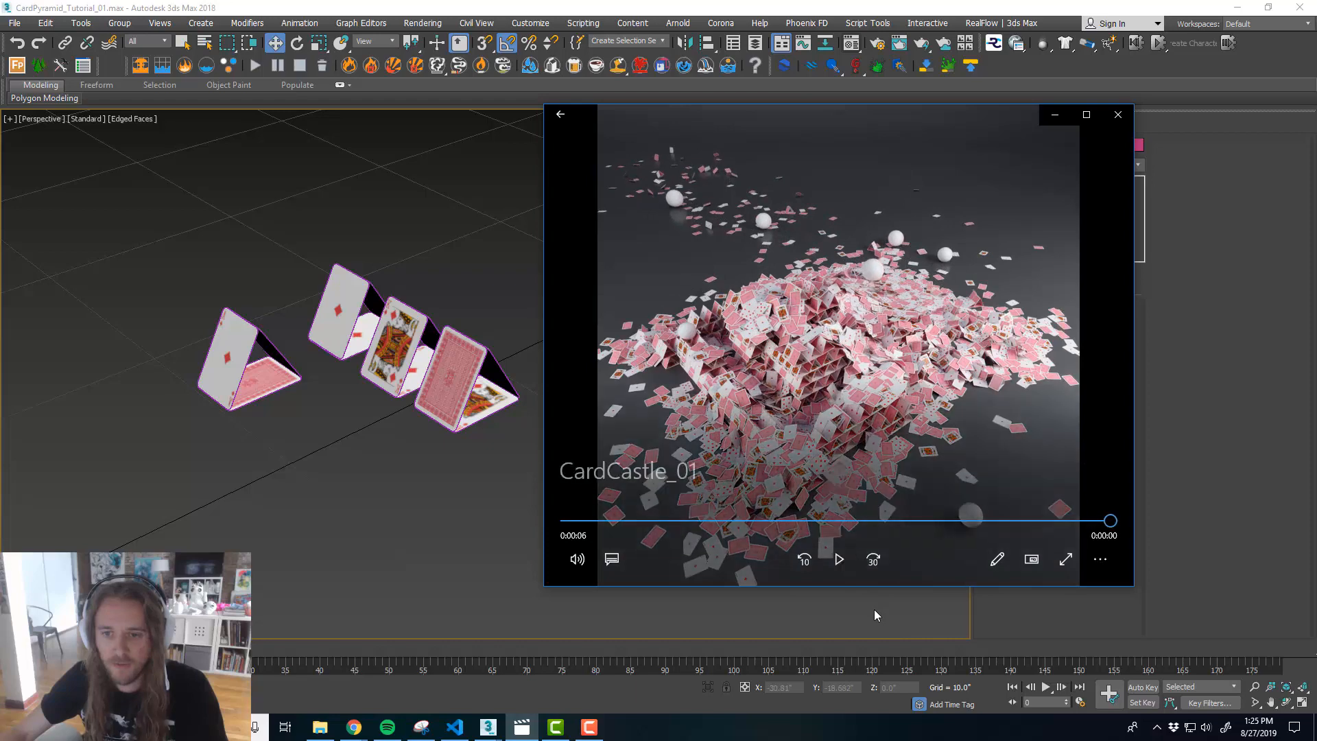
pyautogui.click(844, 567)
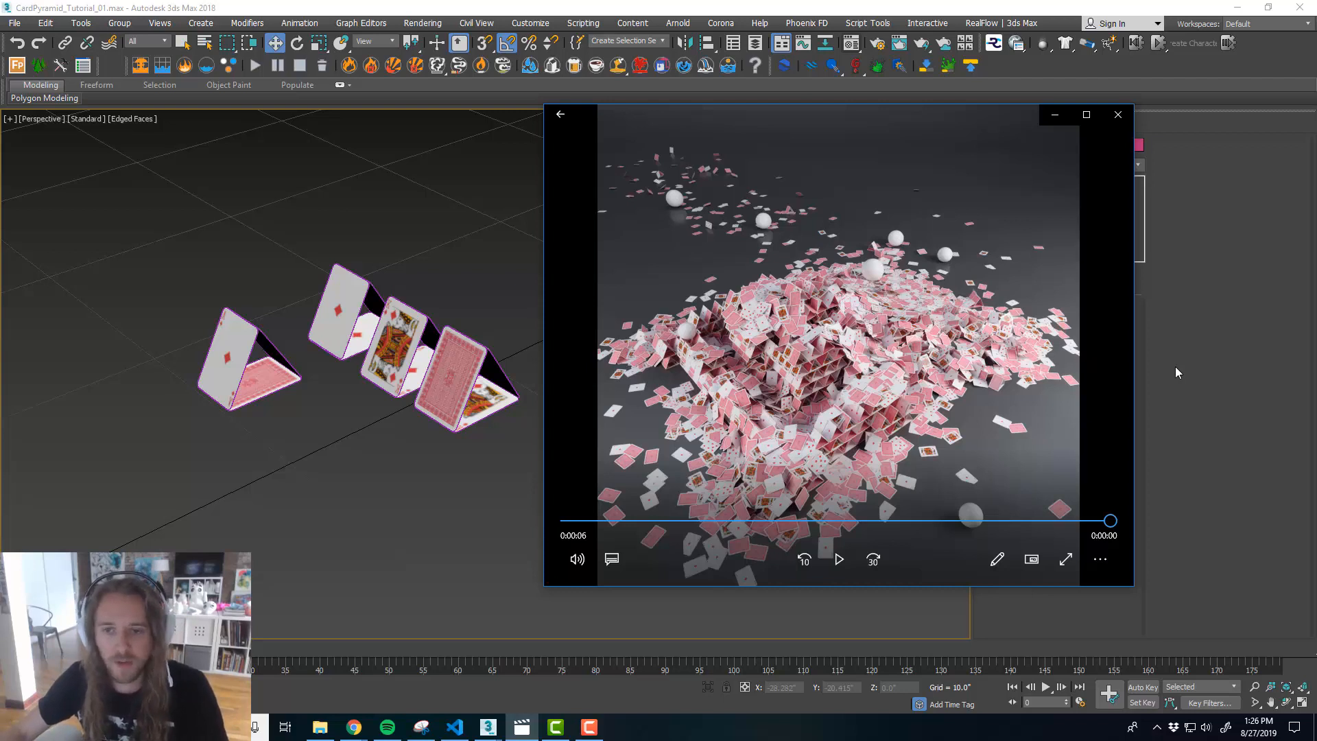
pyautogui.click(1118, 115)
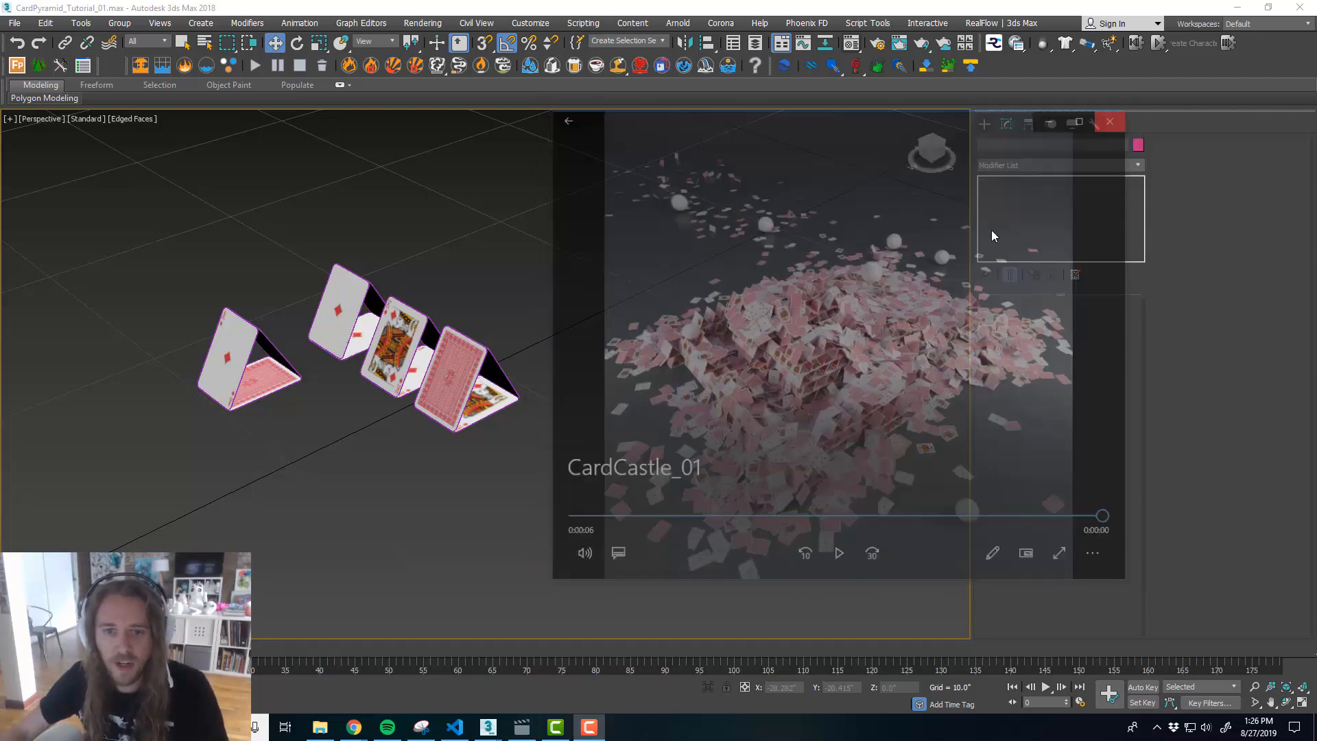
# - Check the scene's display unit scale and system unit scale in Units Setup
pyautogui.scroll(-5, 573, 456)
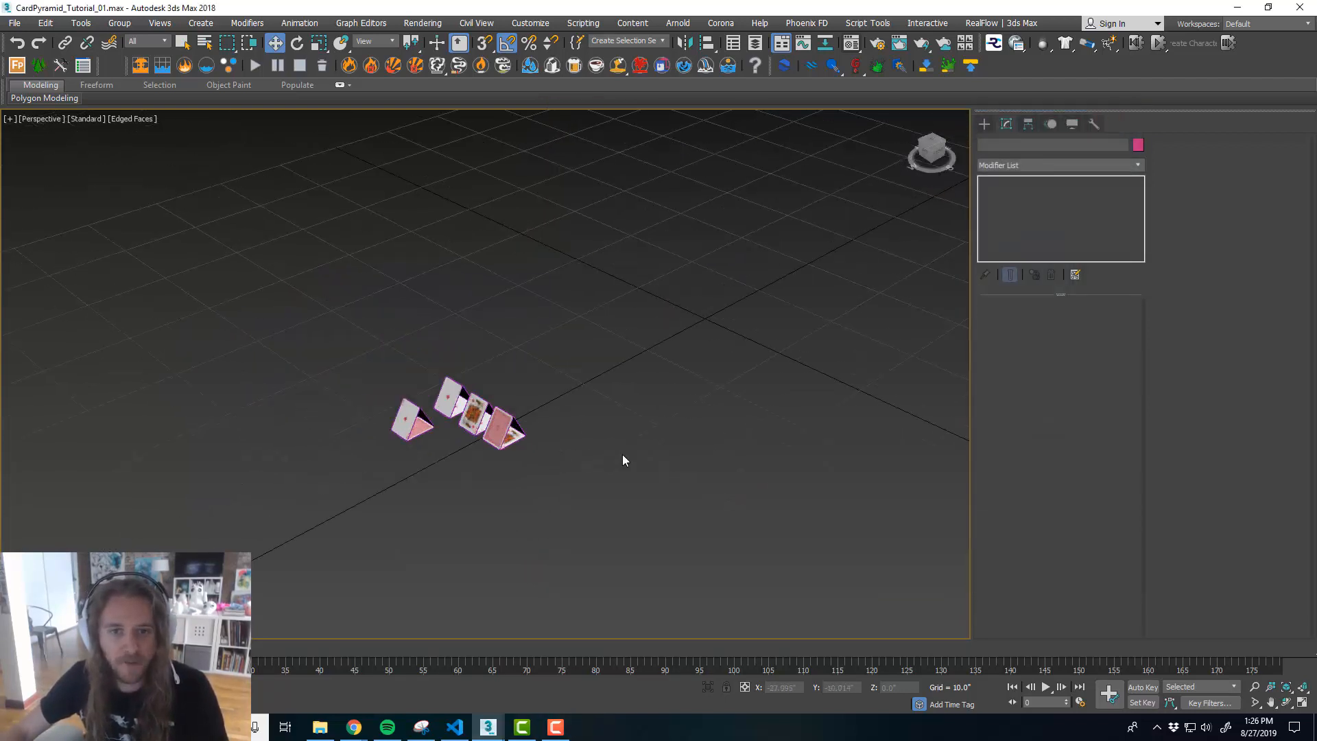
pyautogui.keyDown('alt'); pyautogui.moveTo(623, 458); pyautogui.dragTo(735, 323, button='middle'); pyautogui.keyUp('alt')
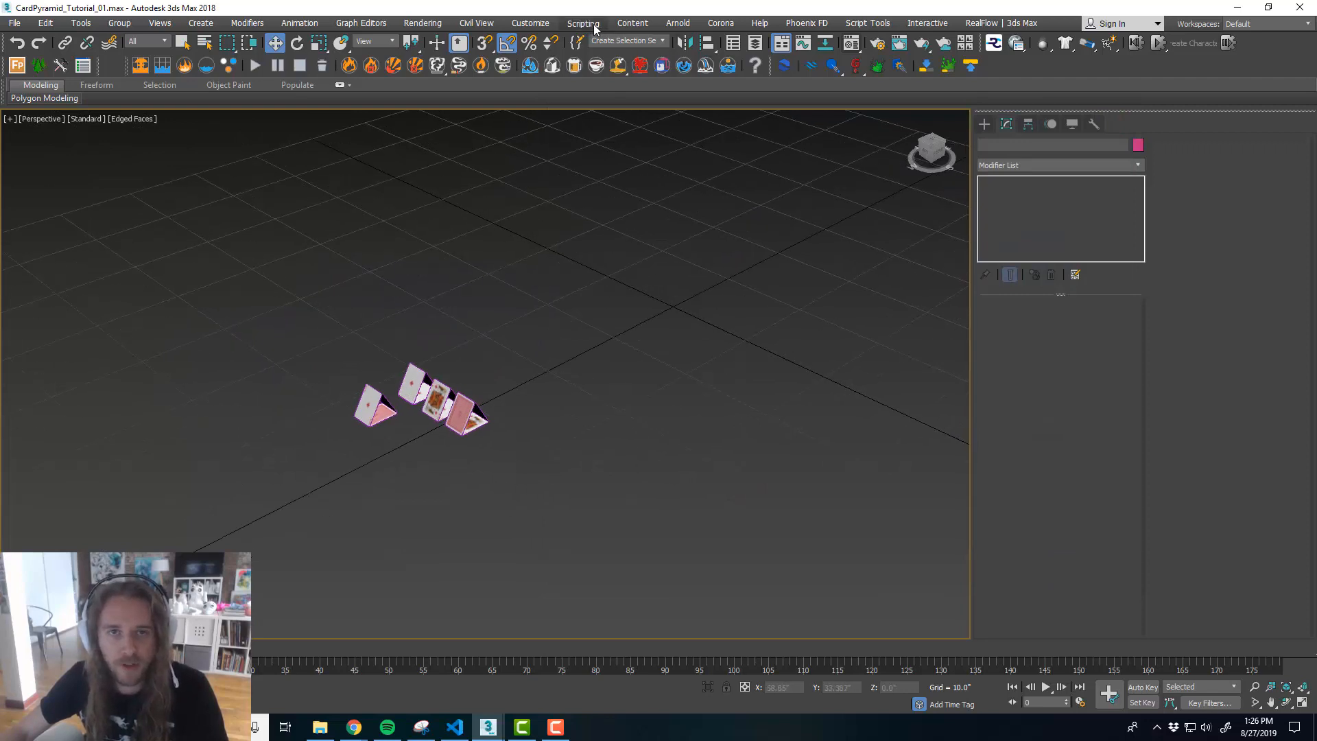
pyautogui.click(631, 22)
pyautogui.moveTo(590, 24)
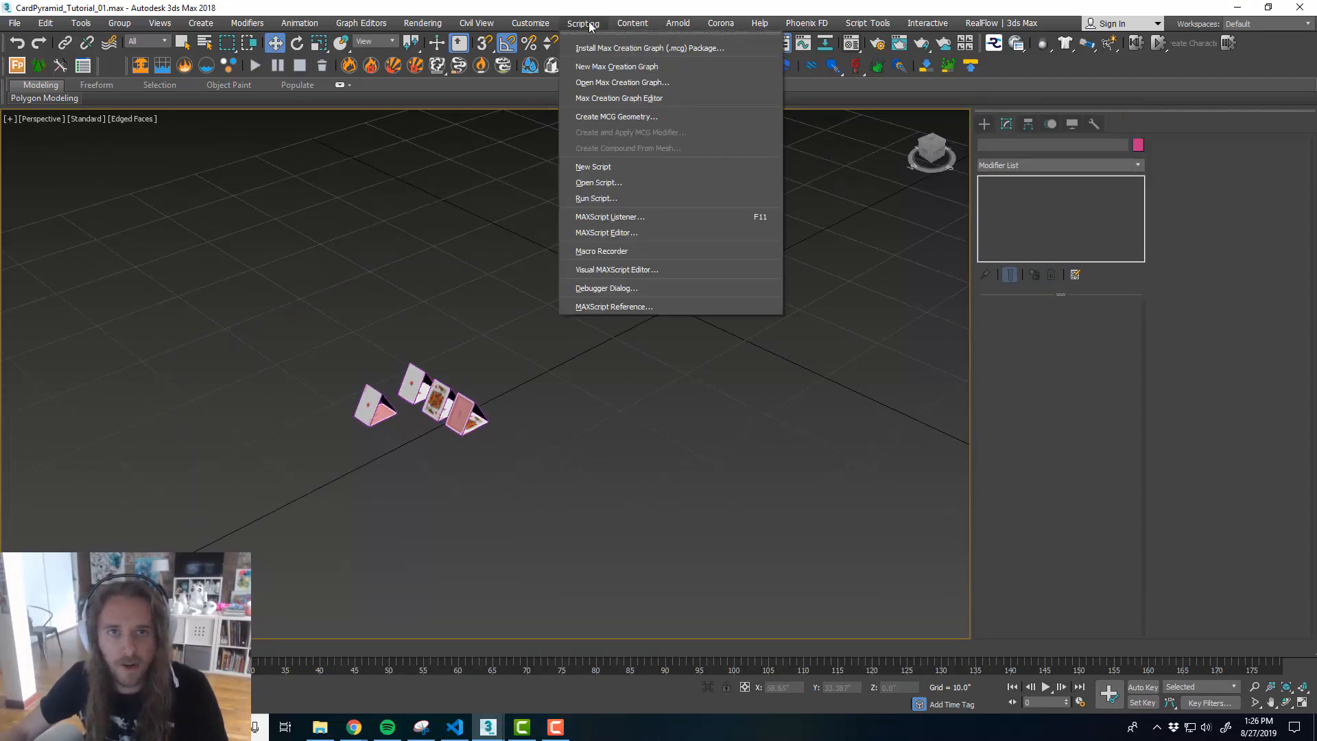
pyautogui.moveTo(530, 22)
pyautogui.click(566, 207)
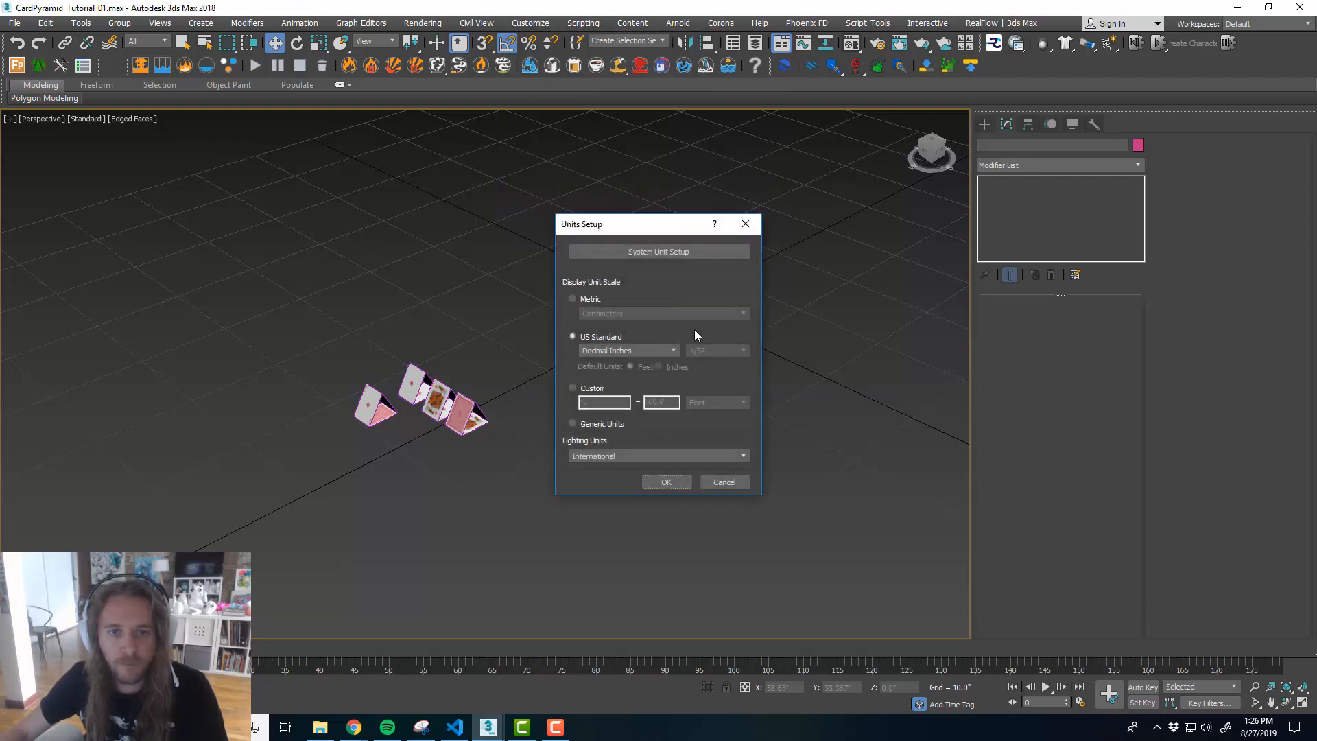
pyautogui.moveTo(635, 230); pyautogui.dragTo(661, 198)
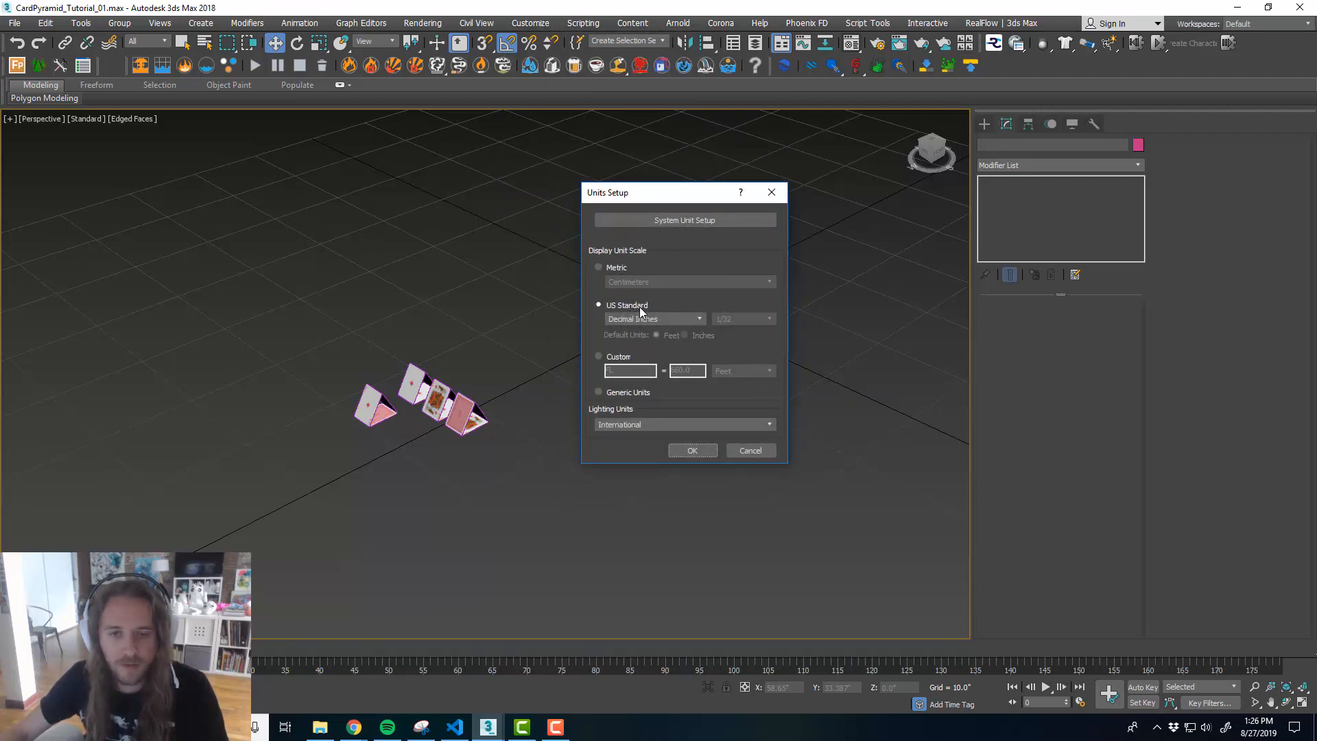
pyautogui.click(710, 216)
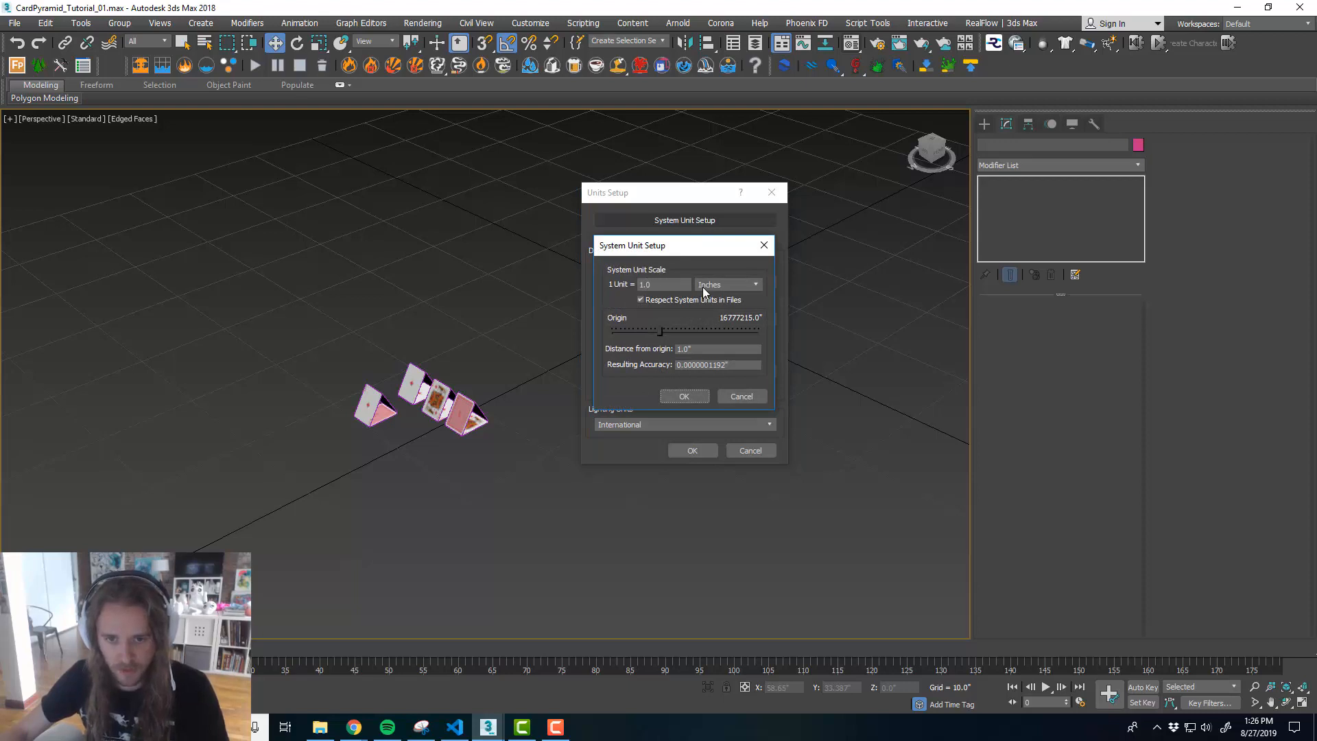
pyautogui.click(691, 399)
pyautogui.click(692, 450)
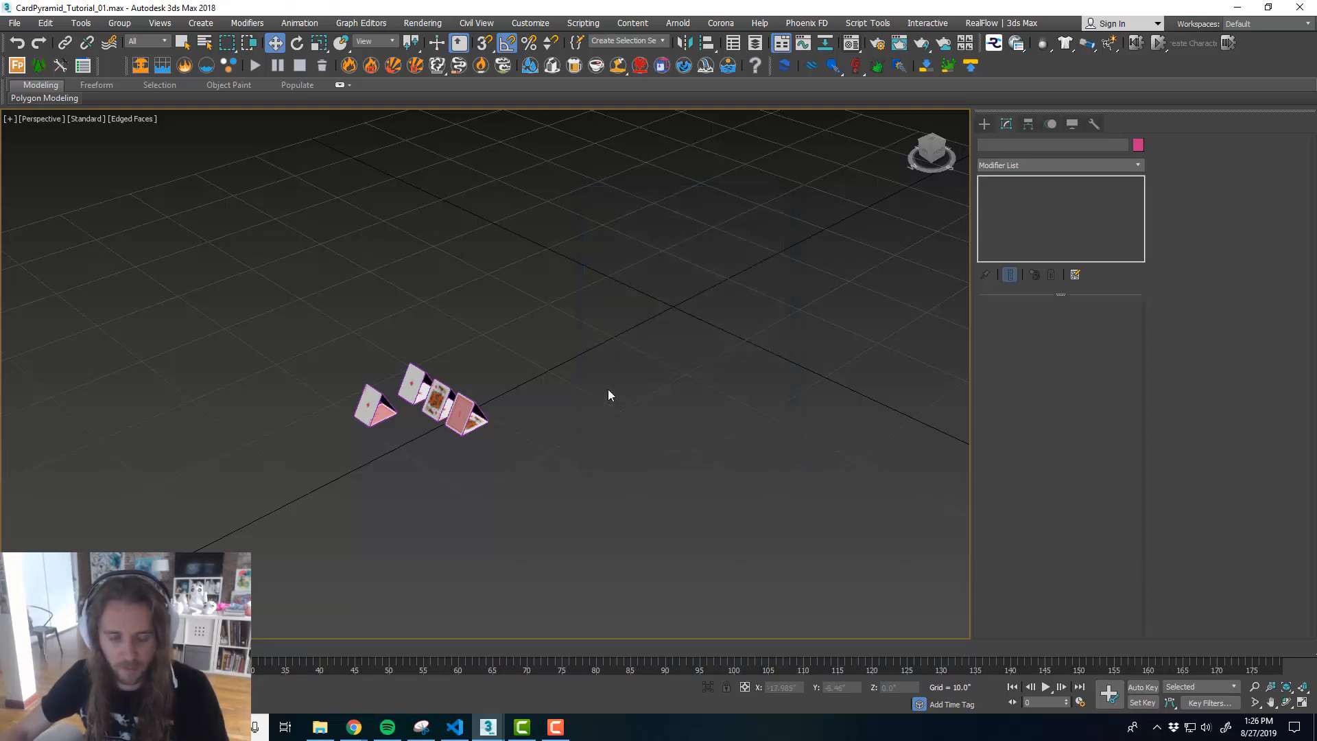
# - Examine the existing leaning card pairs up close, including the modifier stack of the ace of diamonds card
pyautogui.scroll(2, 458, 417)
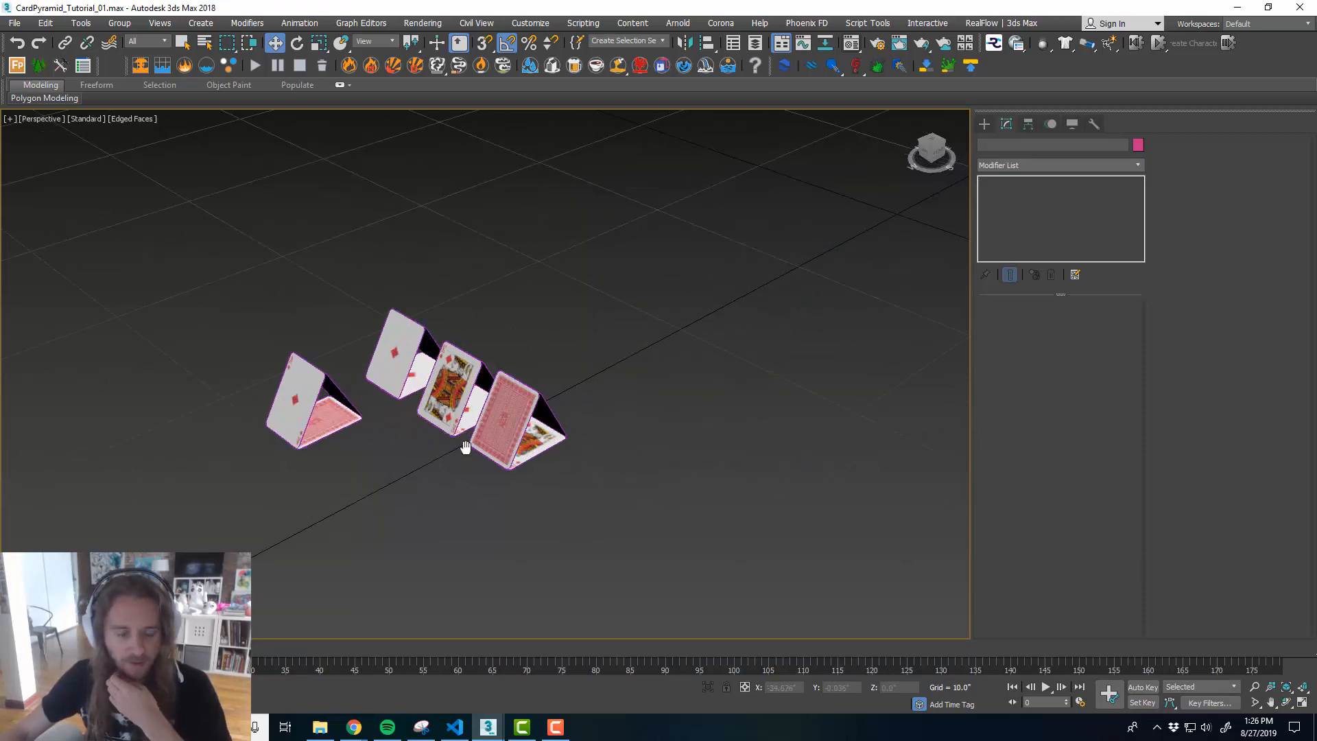
pyautogui.scroll(2, 492, 442)
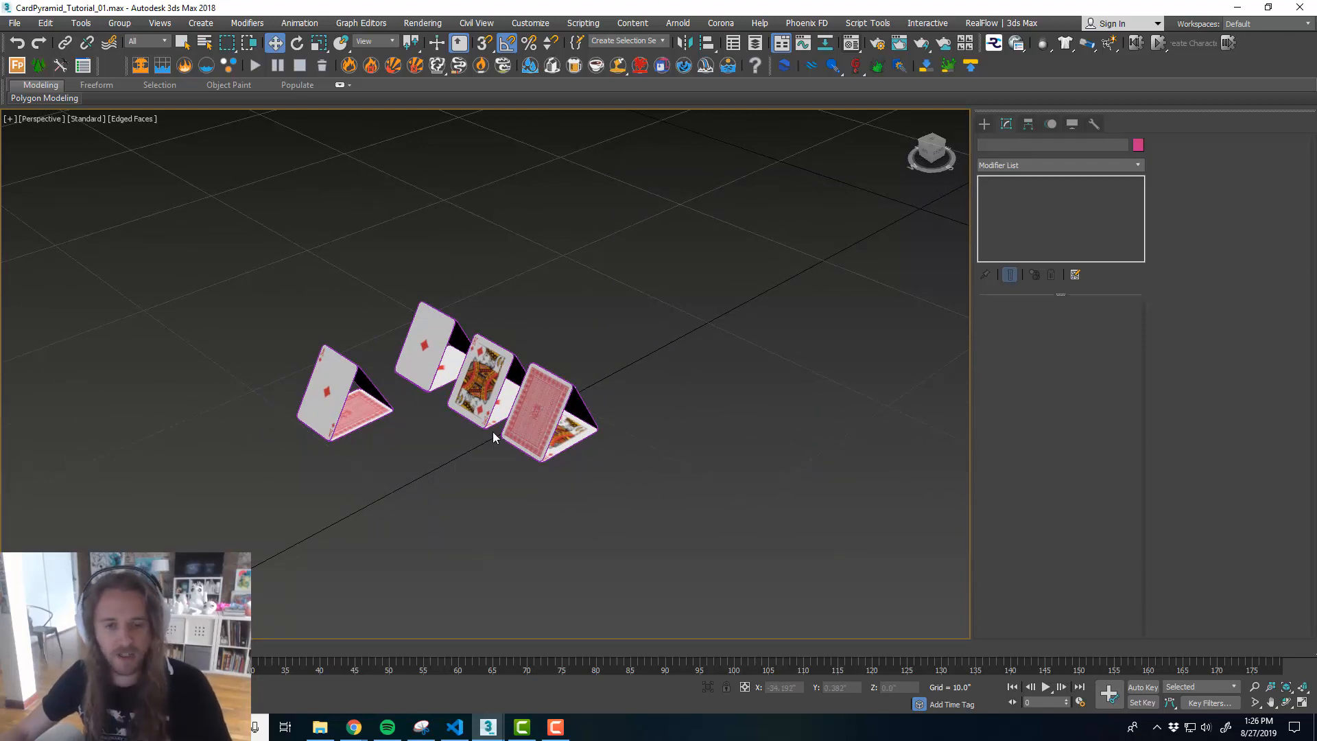
pyautogui.moveTo(459, 453); pyautogui.dragTo(467, 455, button='middle')
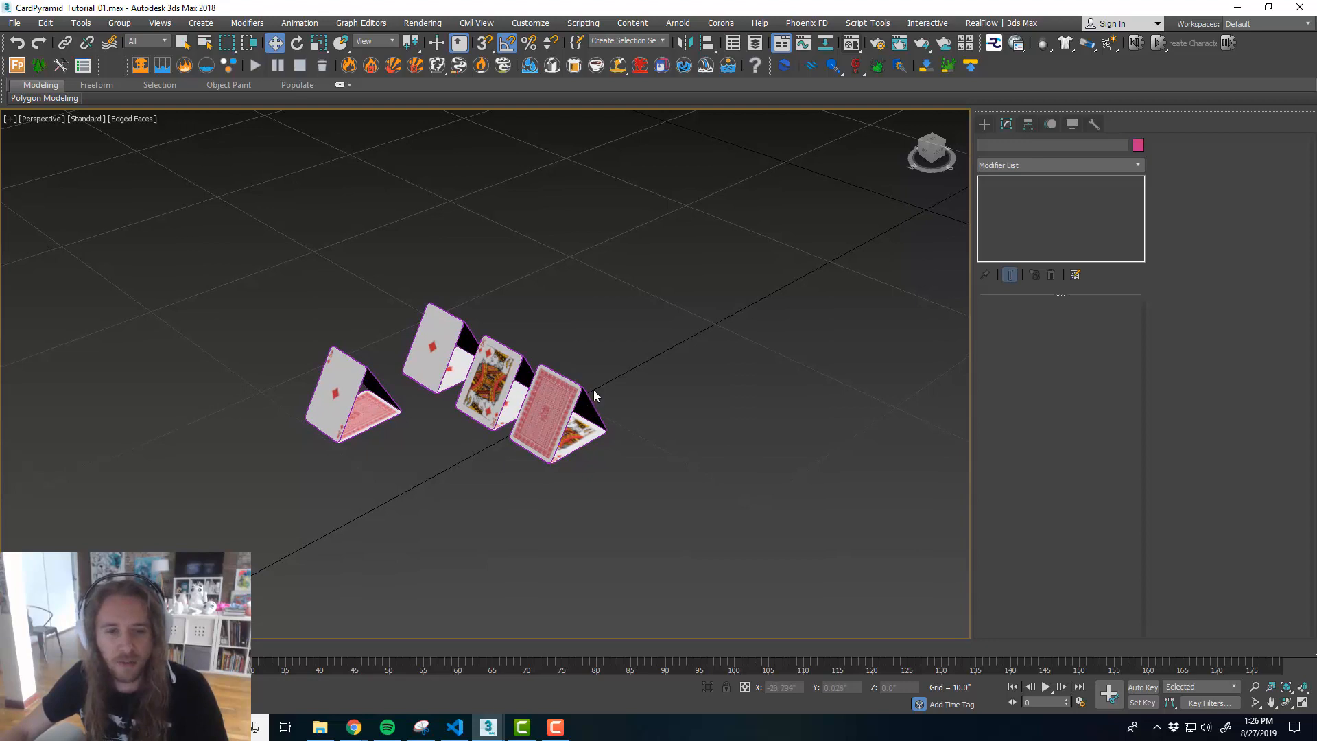
pyautogui.moveTo(594, 389); pyautogui.dragTo(621, 392, button='middle')
pyautogui.scroll(2, 387, 448)
pyautogui.scroll(-2, 427, 446)
pyautogui.moveTo(459, 450); pyautogui.dragTo(455, 451, button='middle')
pyautogui.scroll(1, 439, 439)
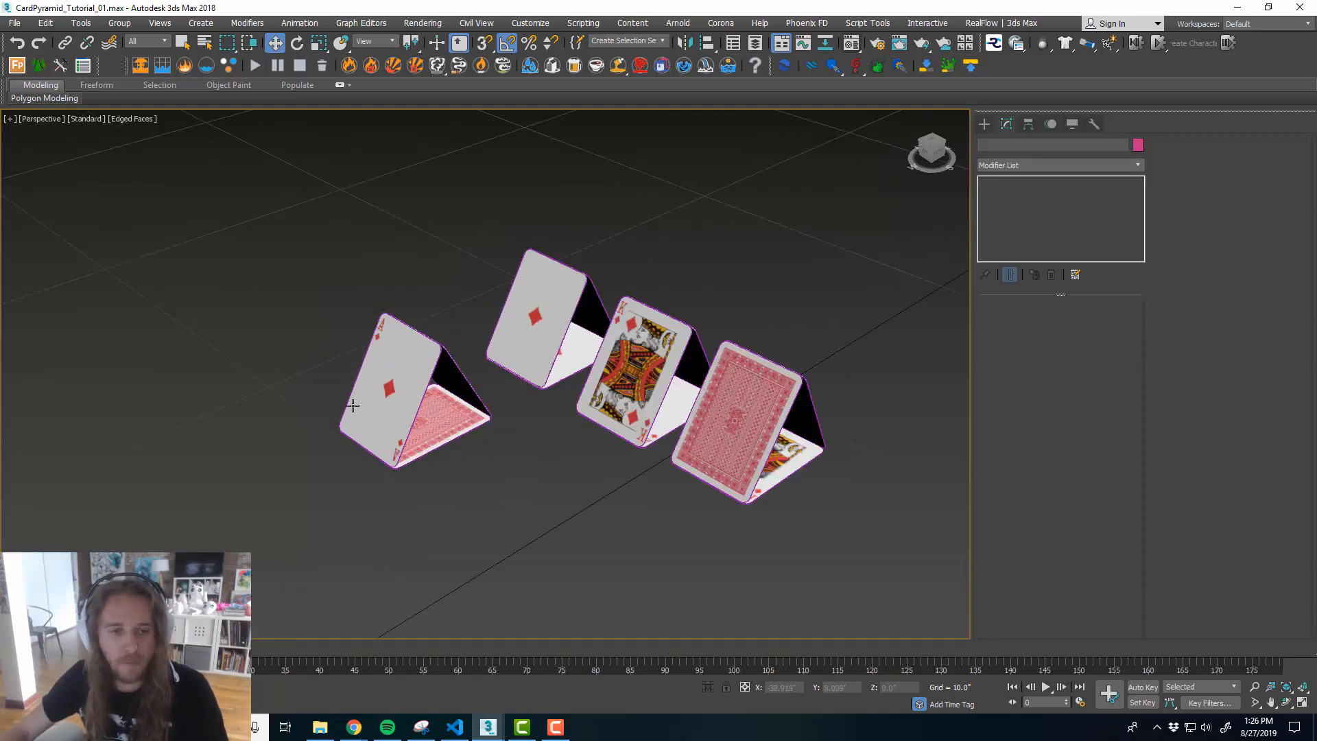
pyautogui.click(402, 412)
pyautogui.scroll(5, 446, 439)
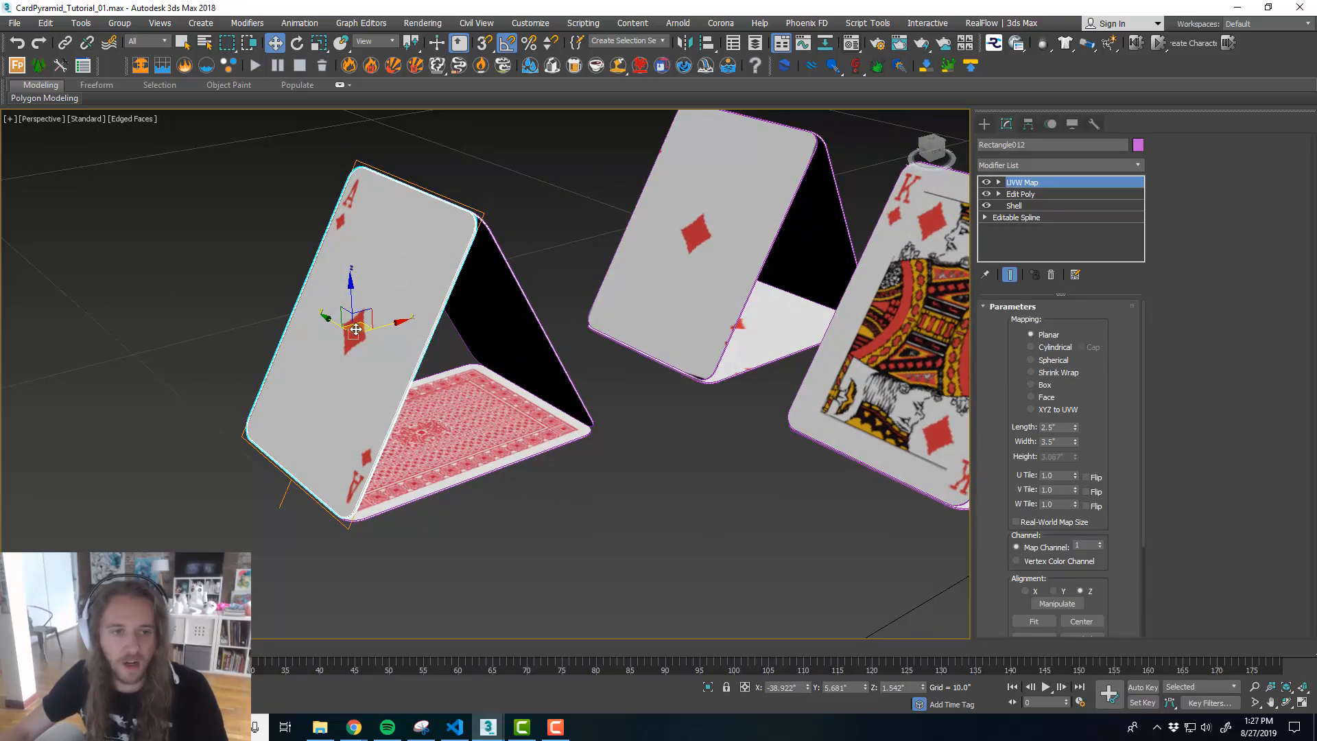
pyautogui.keyDown('alt'); pyautogui.moveTo(315, 183); pyautogui.dragTo(511, 373, button='middle'); pyautogui.keyUp('alt')
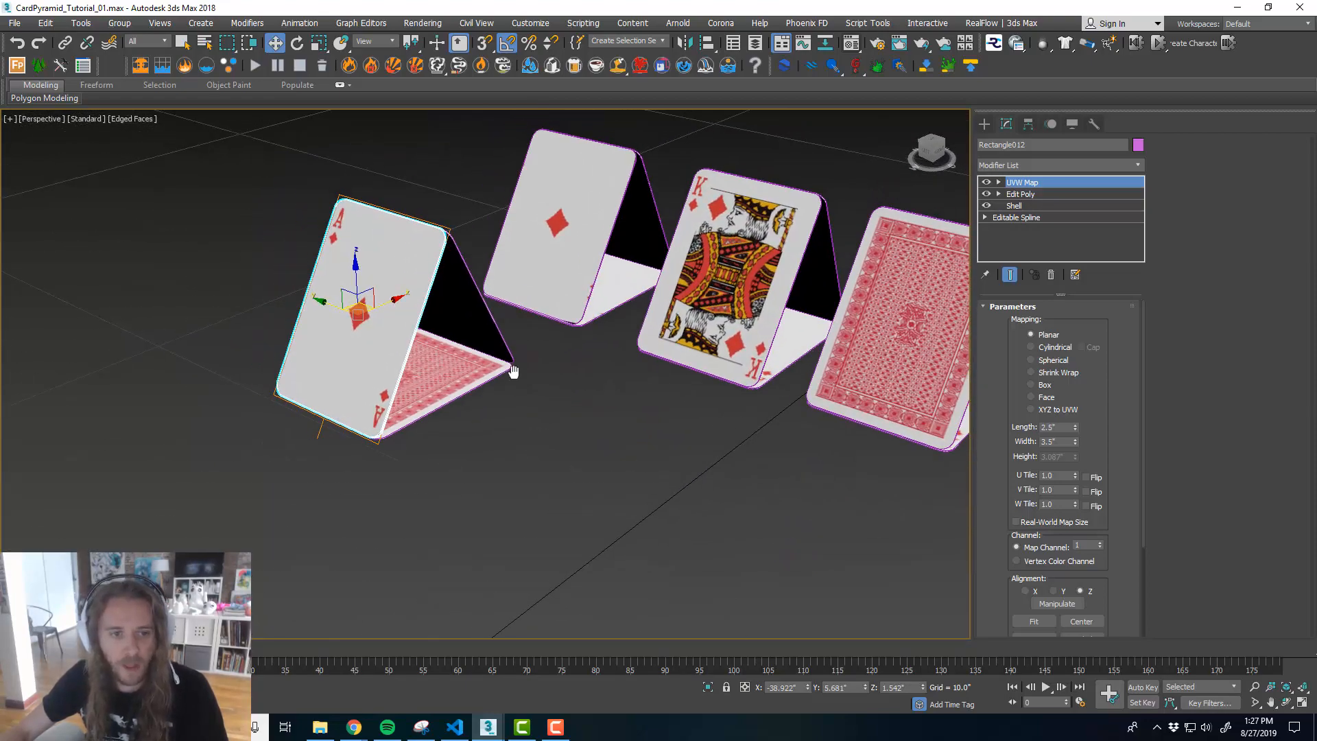
pyautogui.keyDown('alt'); pyautogui.moveTo(372, 281); pyautogui.dragTo(611, 422, button='middle'); pyautogui.keyUp('alt')
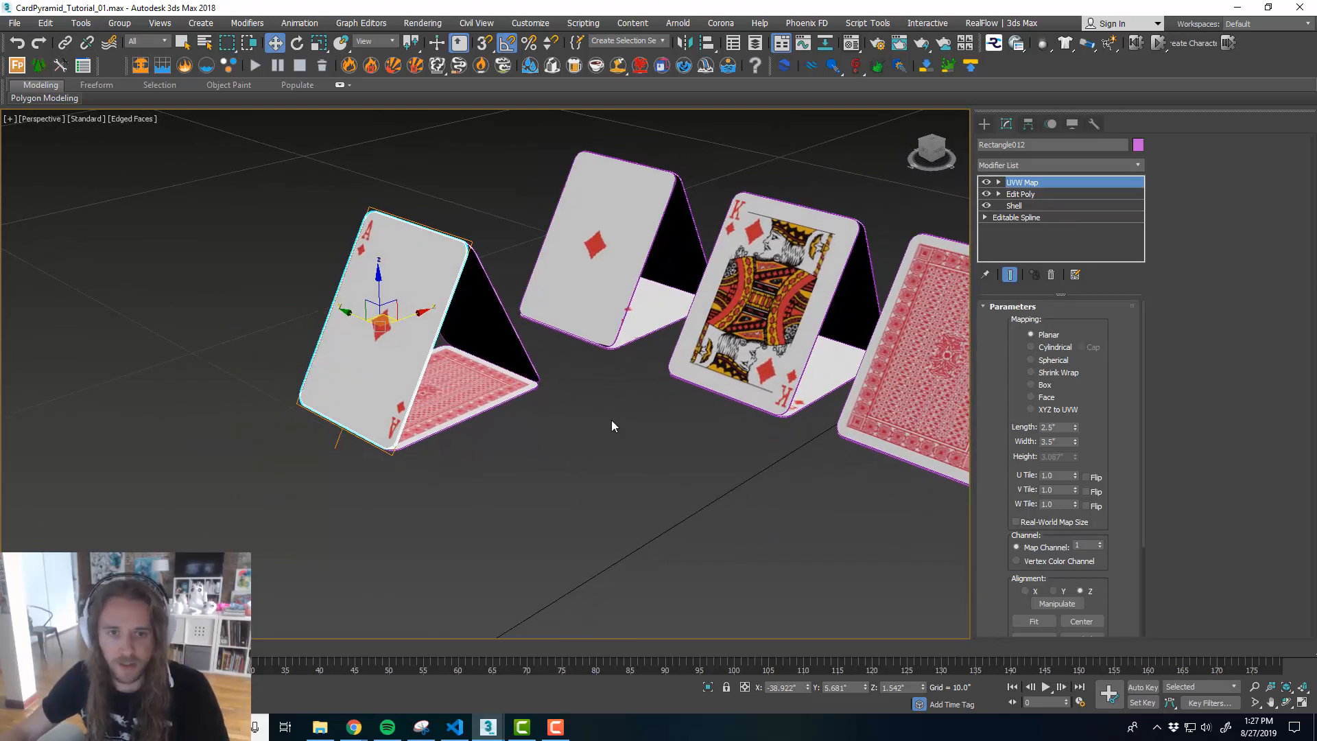
pyautogui.scroll(-3, 597, 462)
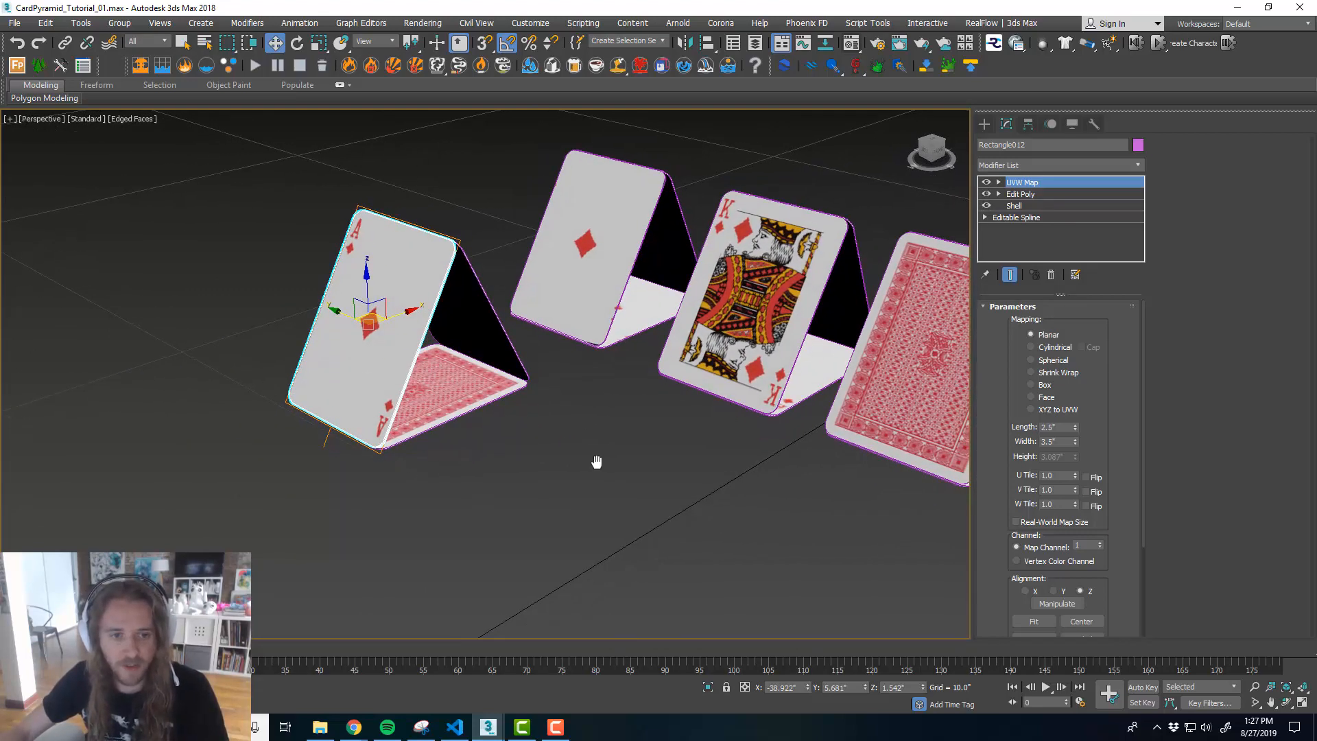
# - Draw a rectangle spline about 2.76" long and 3.98" wide beside the existing cards in the maximized Top view
pyautogui.click(597, 462)
pyautogui.hotkey('alt', 'w')
pyautogui.rightClick(335, 268)
pyautogui.hotkey('alt', 'w')
pyautogui.press('z')
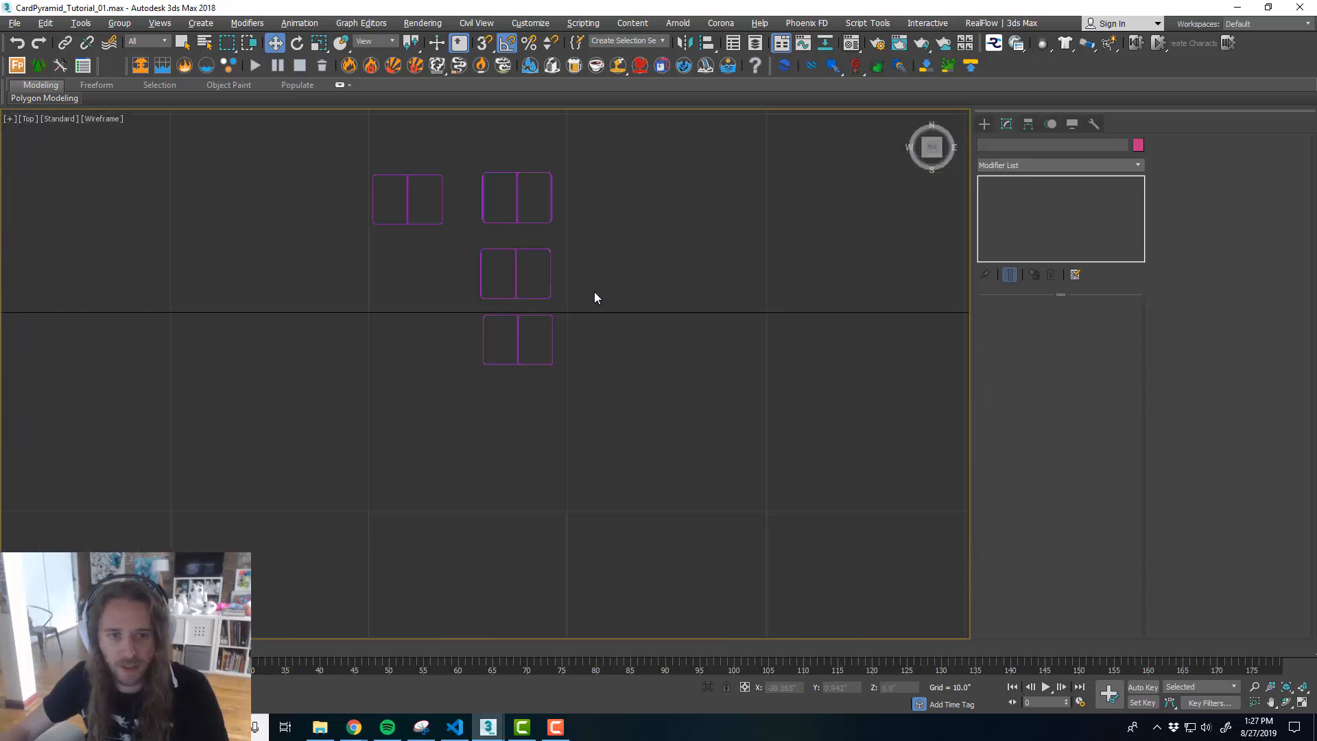
pyautogui.click(984, 124)
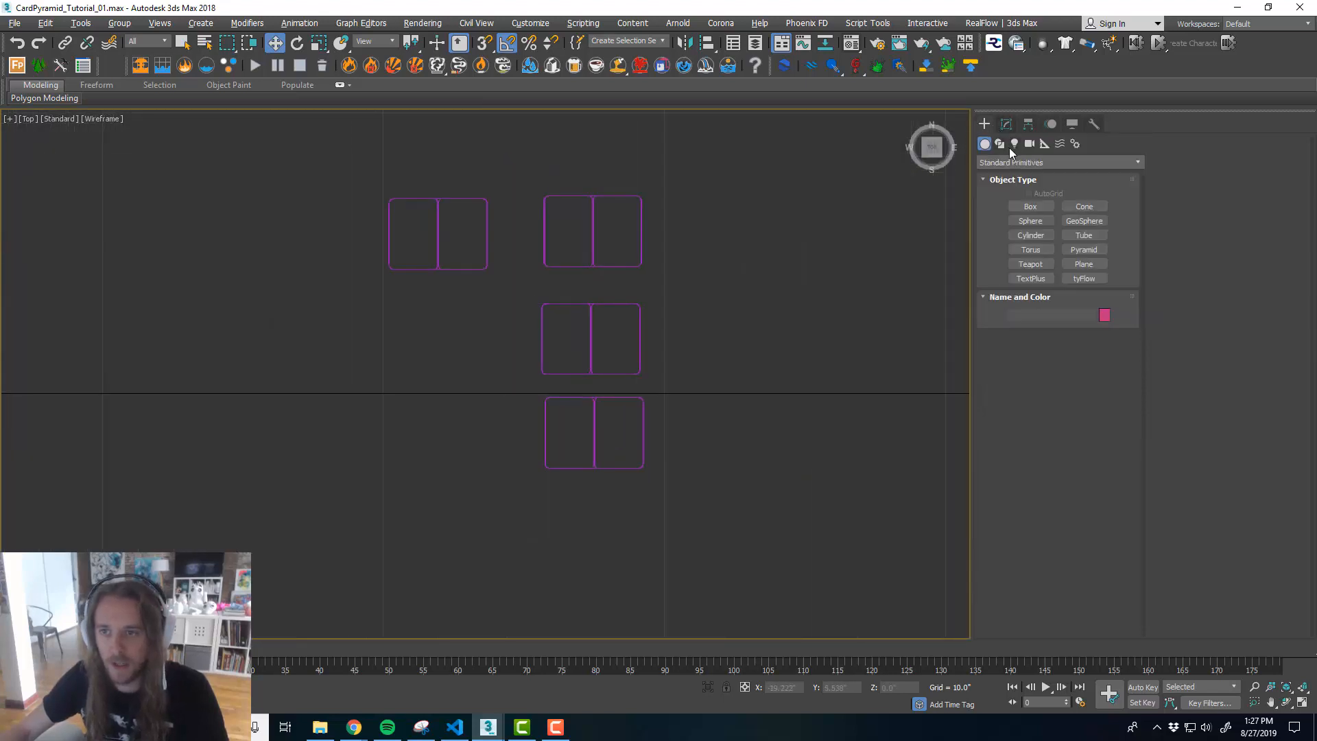
pyautogui.click(1000, 144)
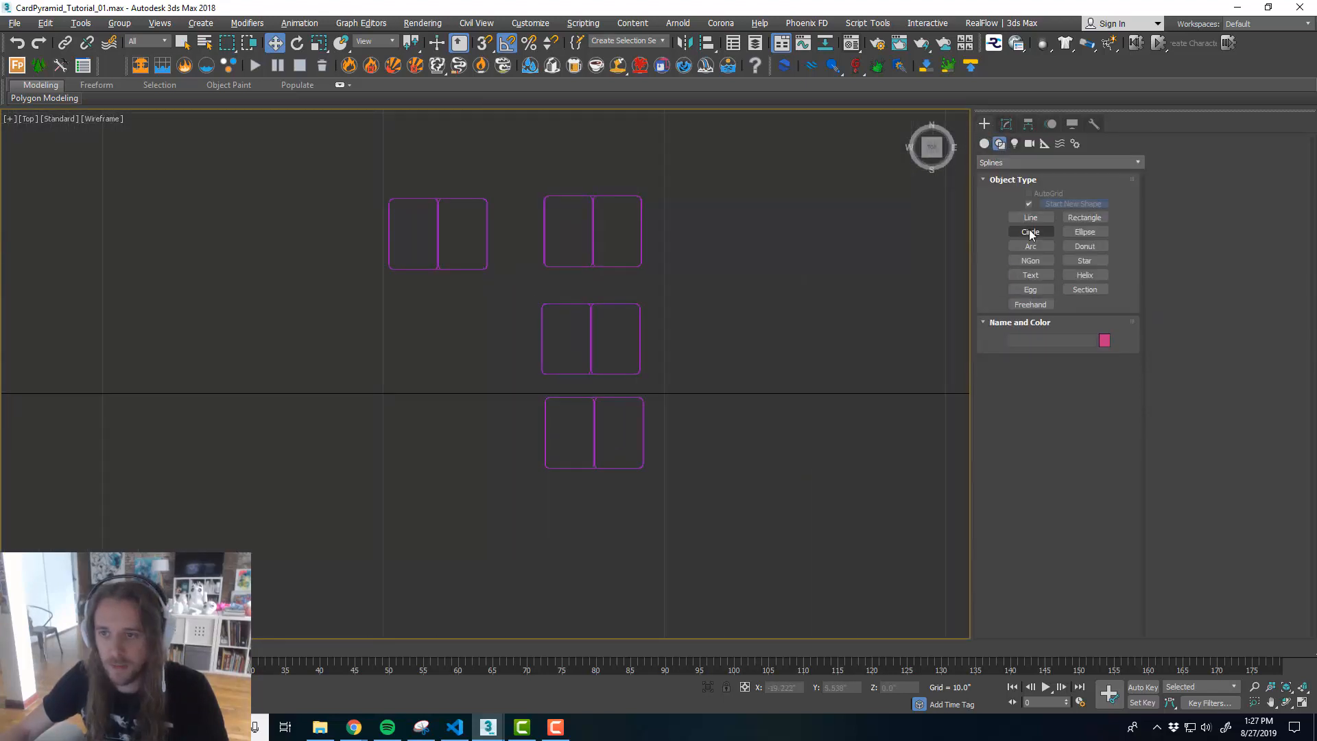
pyautogui.click(1084, 217)
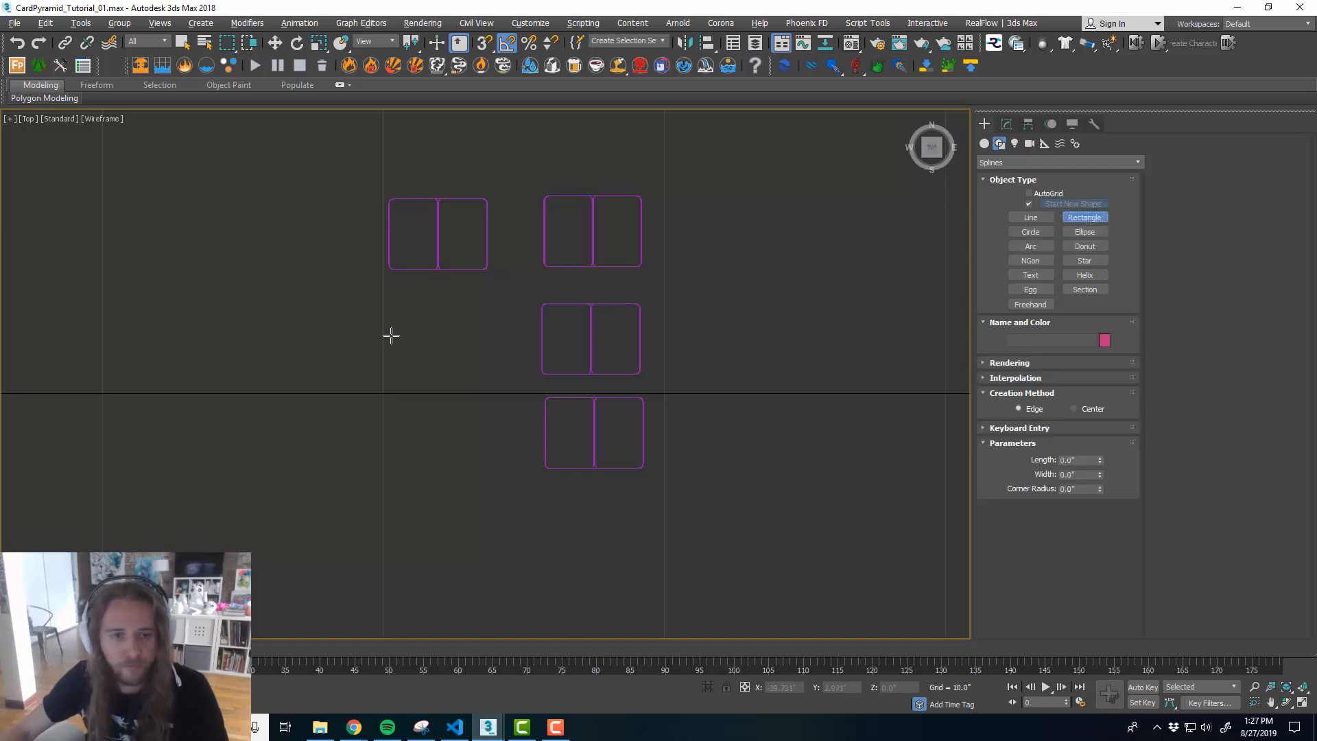
pyautogui.moveTo(391, 336)
pyautogui.mouseDown()
pyautogui.moveTo(500, 382)
pyautogui.moveTo(502, 412)
pyautogui.mouseUp()
pyautogui.moveTo(568, 377); pyautogui.dragTo(602, 377, button='middle')
pyautogui.press('w')
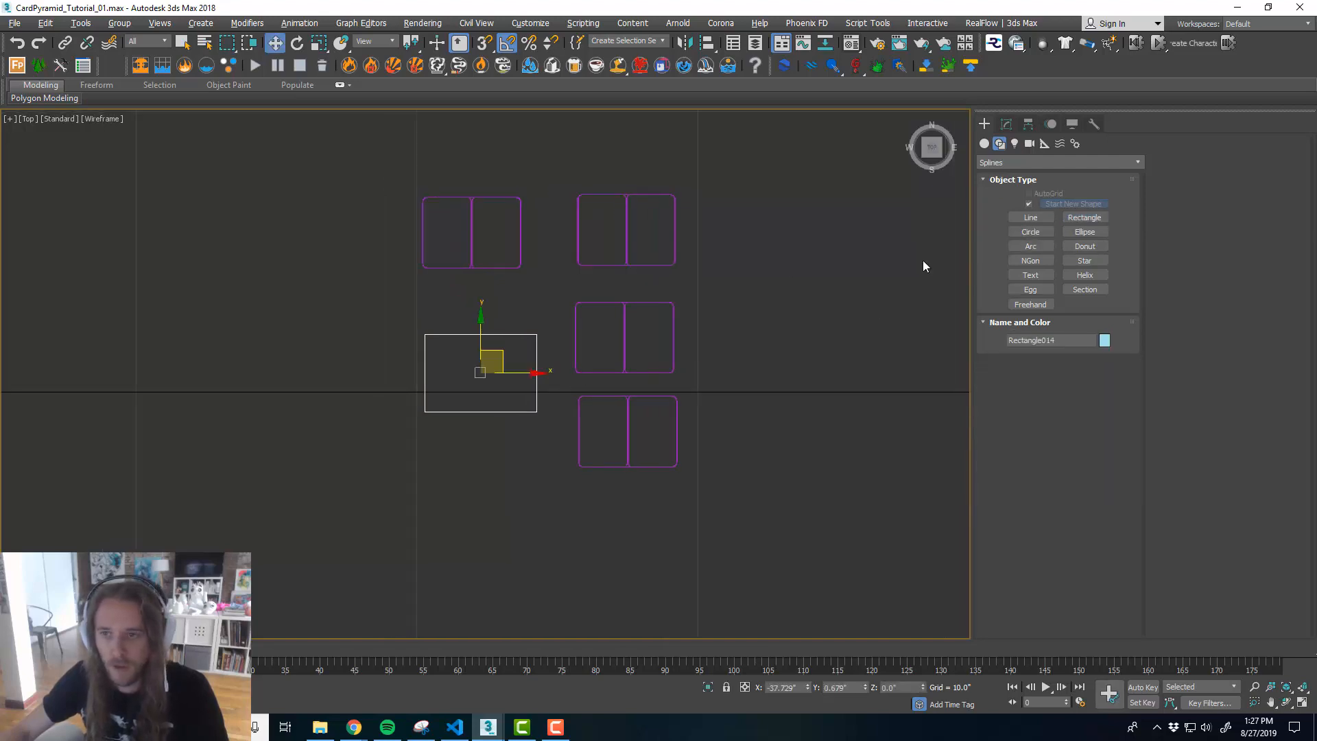
# - Set the new rectangle's length to 3.5" and width to 2.5"
pyautogui.click(1006, 123)
pyautogui.doubleClick(1087, 353)
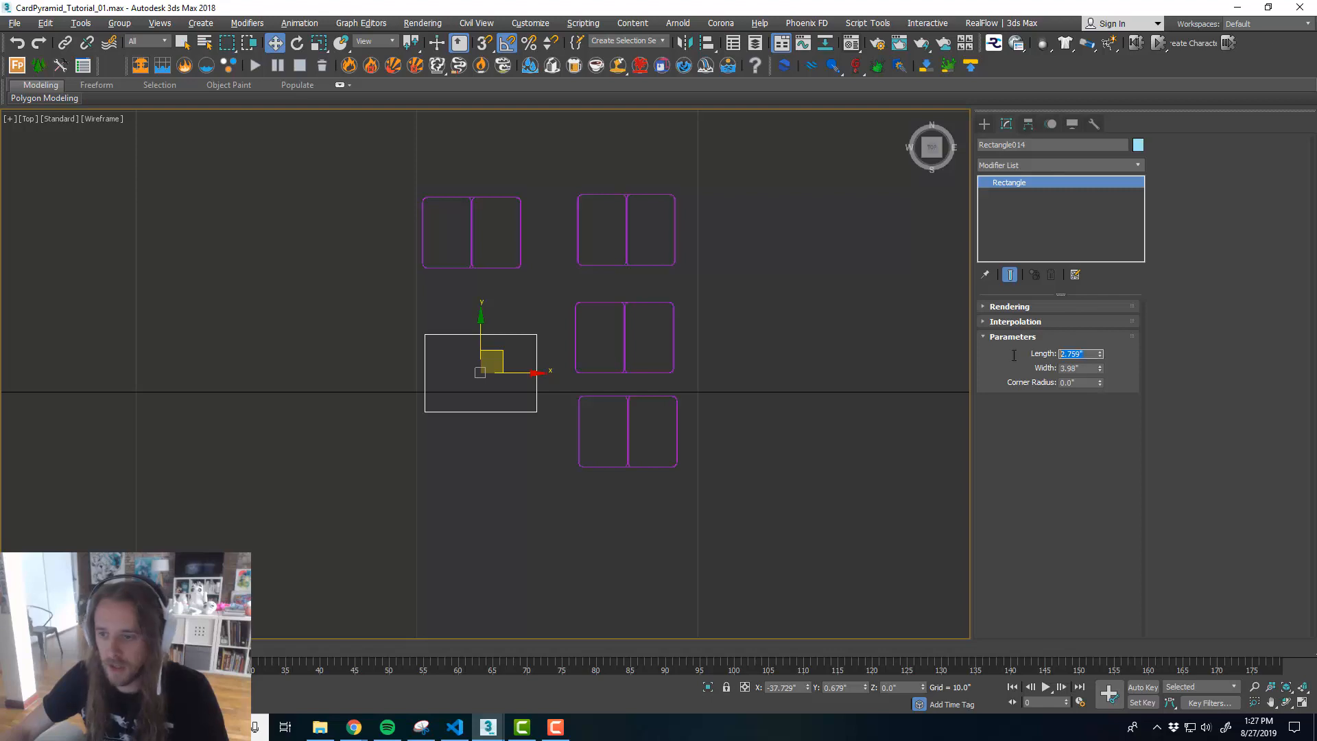
pyautogui.write('3.5')
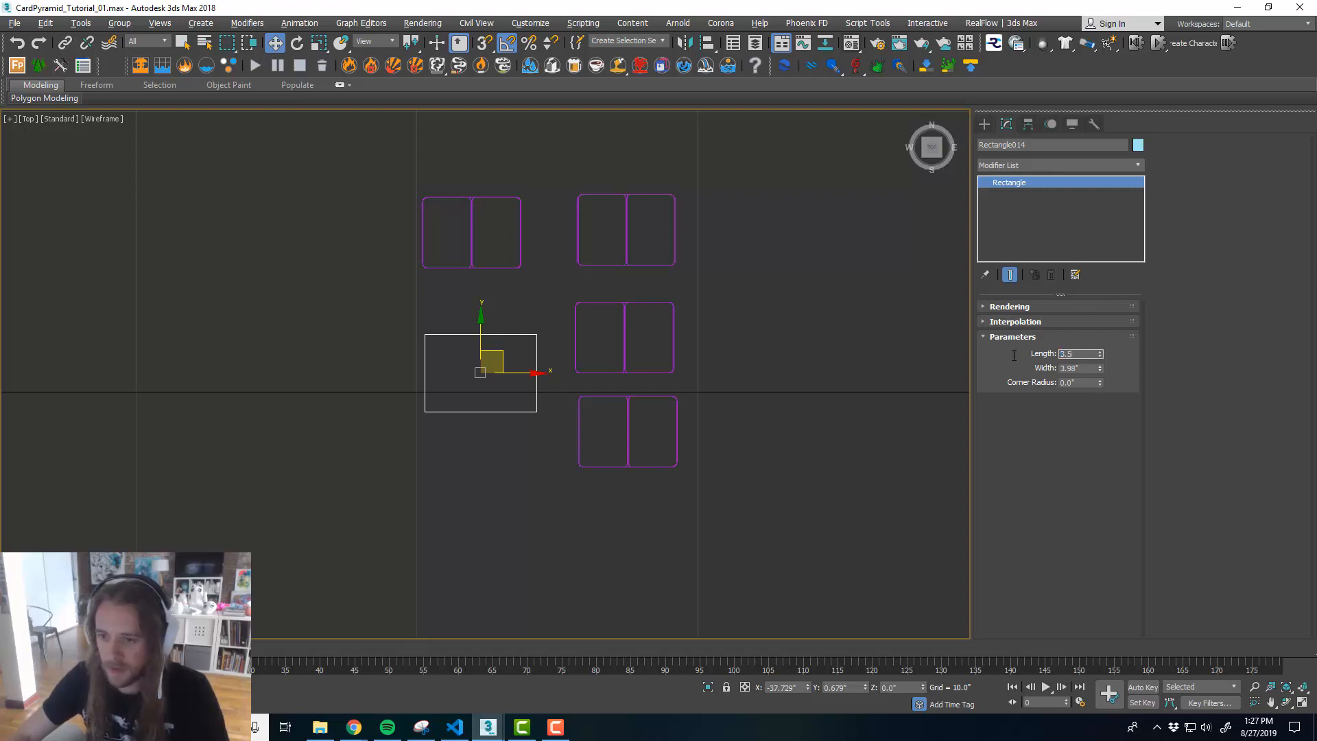
pyautogui.press('Tab')
pyautogui.write('2.5')
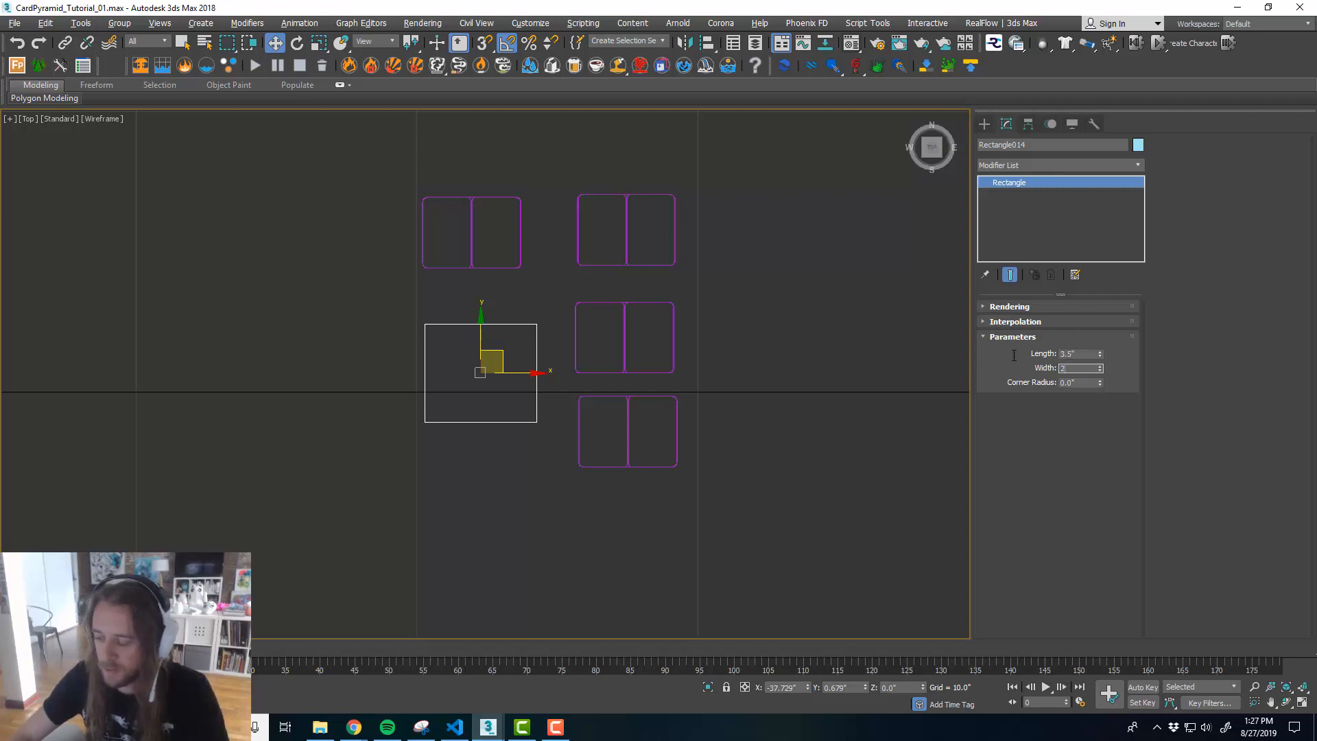
pyautogui.press('Tab')
# - Move the rectangle away from the existing cards to about X -41.4", Y -0.6"
pyautogui.moveTo(513, 361); pyautogui.dragTo(602, 378, button='middle')
pyautogui.scroll(2, 521, 364)
pyautogui.press('e')
pyautogui.press('w')
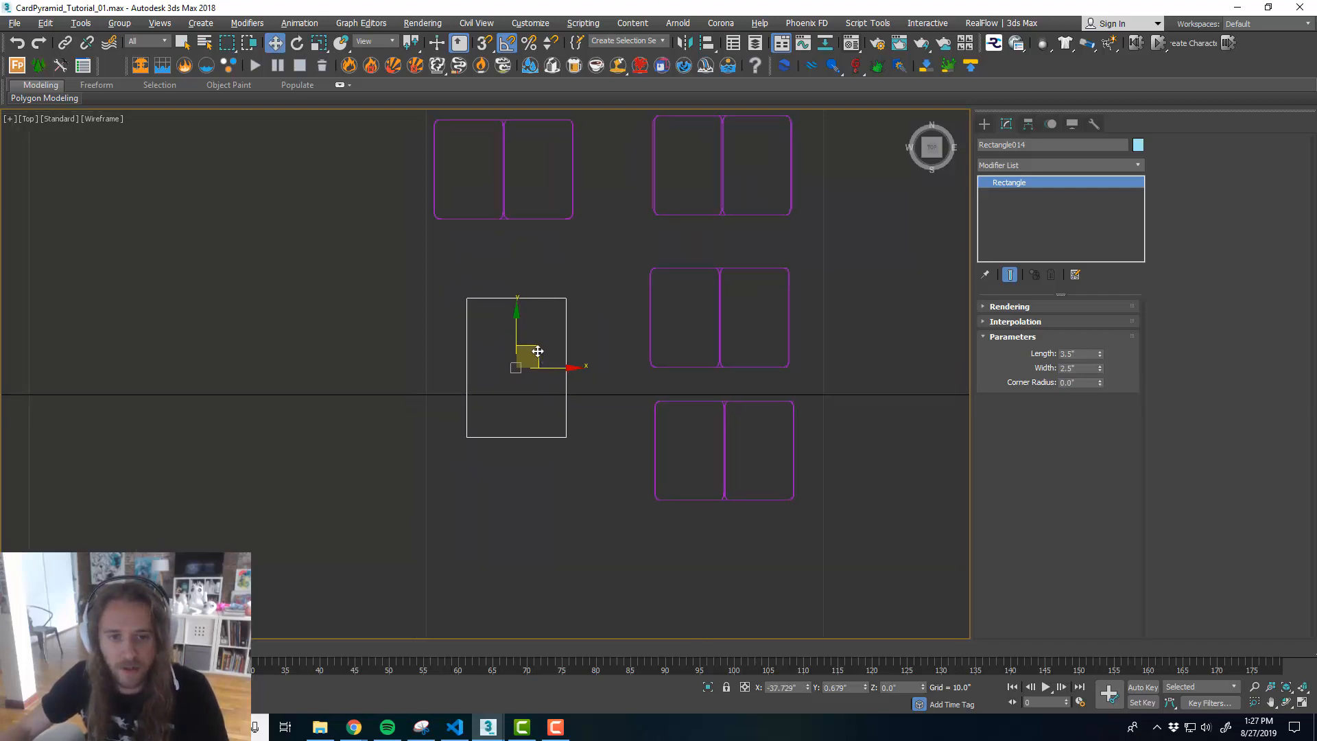
pyautogui.moveTo(533, 355); pyautogui.dragTo(385, 405)
pyautogui.moveTo(471, 409); pyautogui.dragTo(574, 376, button='middle')
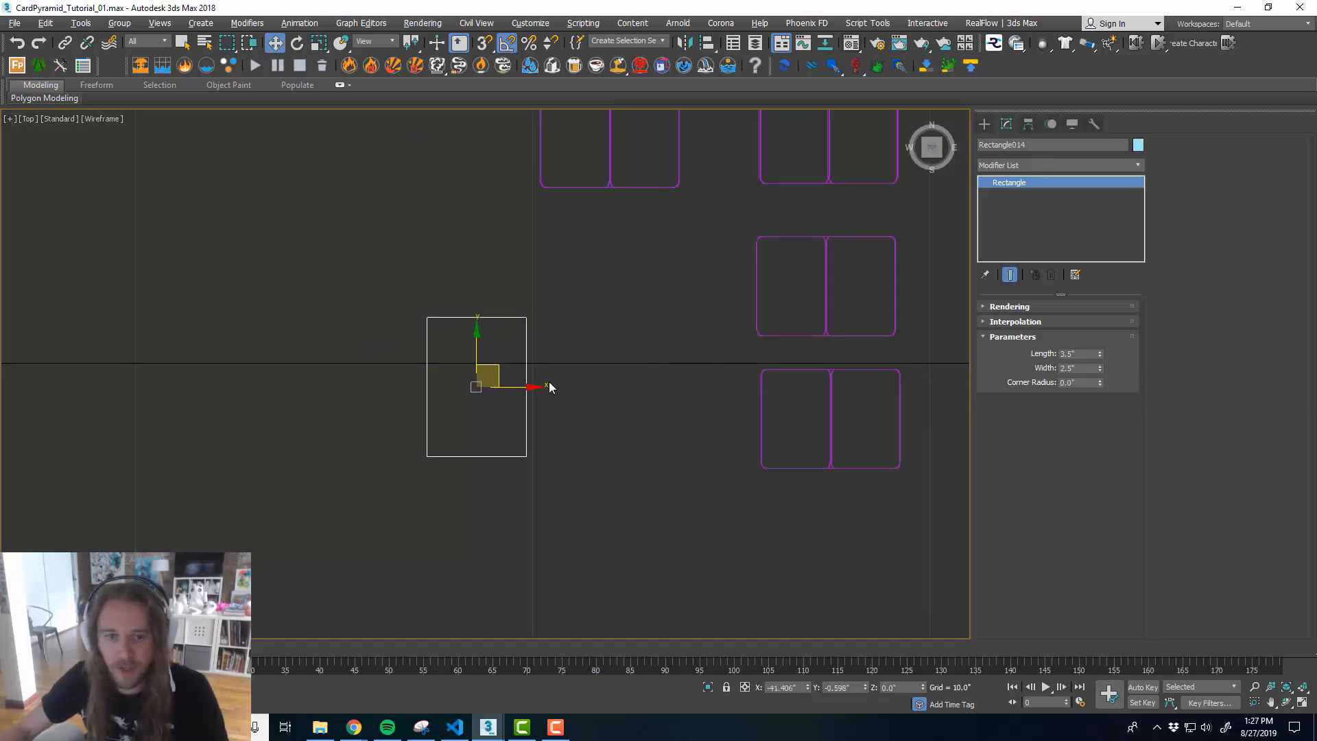
# - Convert the card rectangle to an Editable Spline
pyautogui.rightClick(521, 374)
pyautogui.moveTo(584, 502)
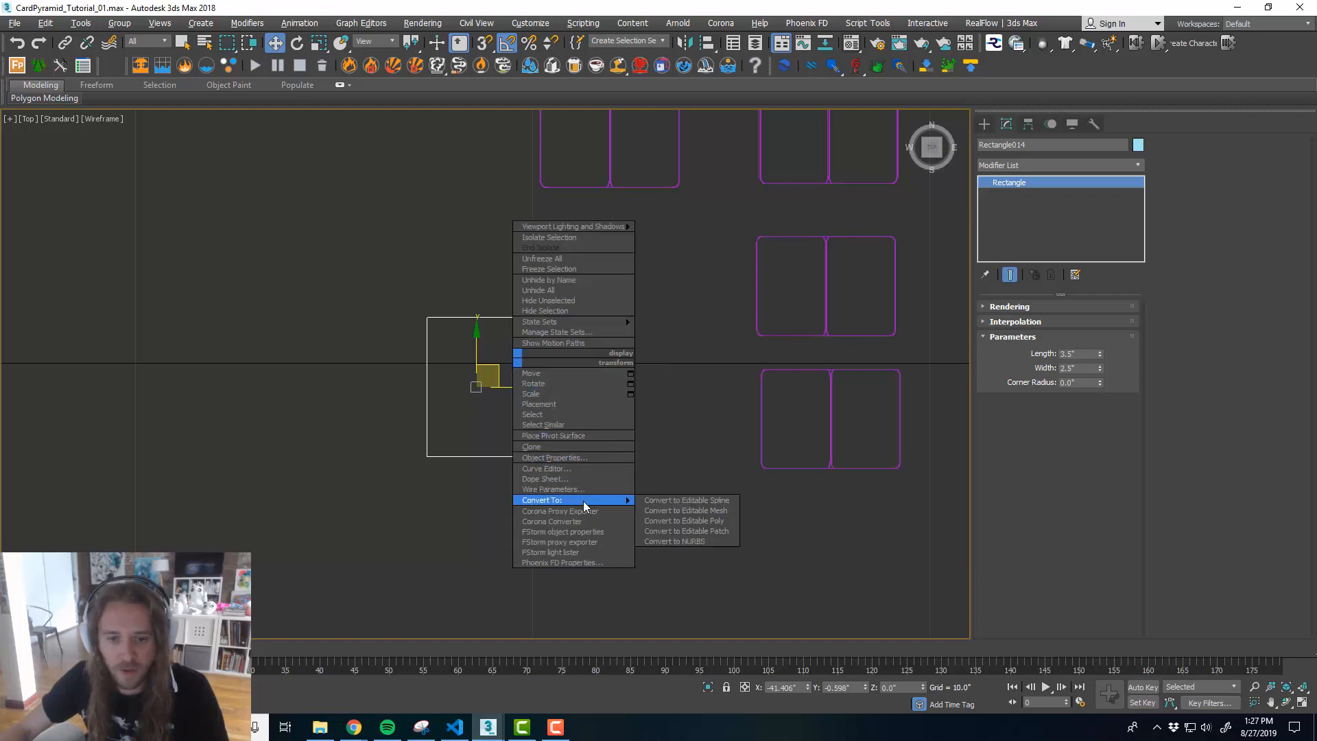
pyautogui.click(676, 501)
pyautogui.moveTo(574, 372); pyautogui.dragTo(617, 376, button='middle')
# - Fillet all four corner vertices of the card spline by about 0.18" and return to whole-object level
pyautogui.click(1040, 356)
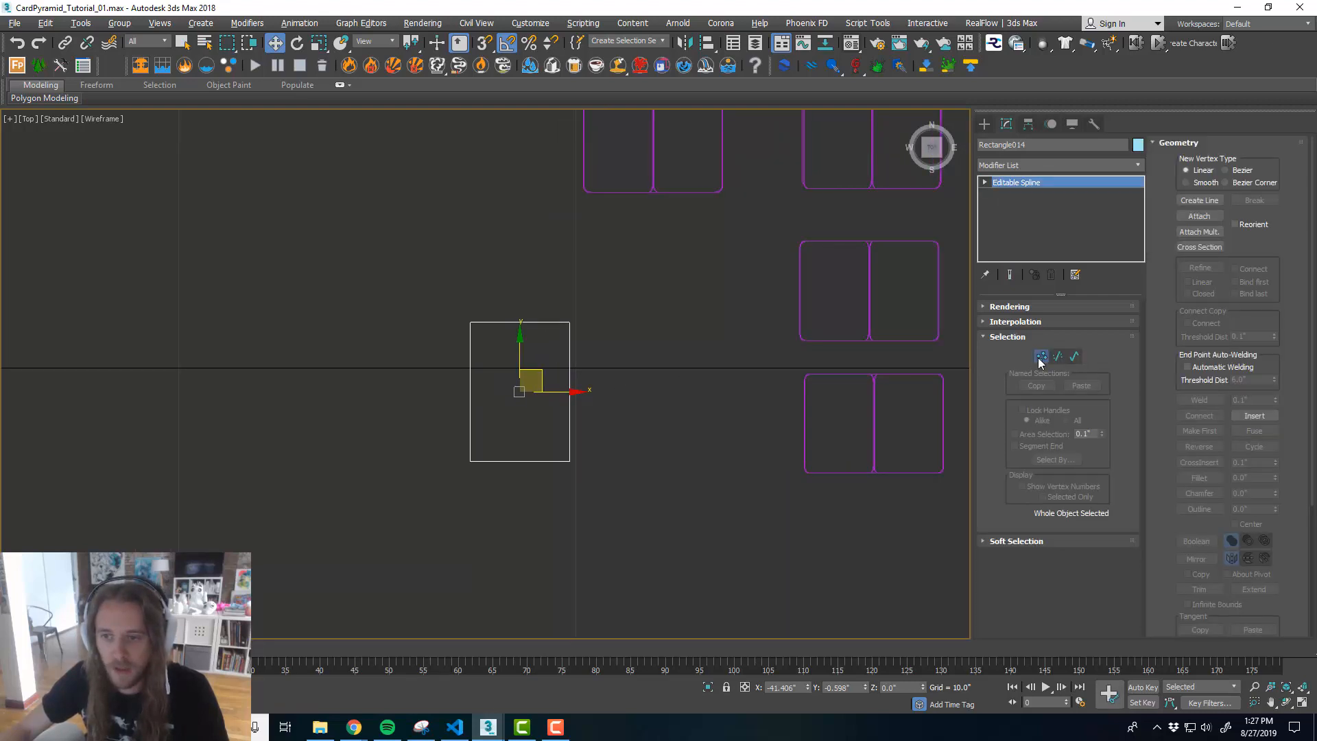
pyautogui.moveTo(571, 421); pyautogui.dragTo(668, 434, button='middle')
pyautogui.hotkey('ctrl', 'a')
pyautogui.scroll(2, 626, 426)
pyautogui.click(1199, 476)
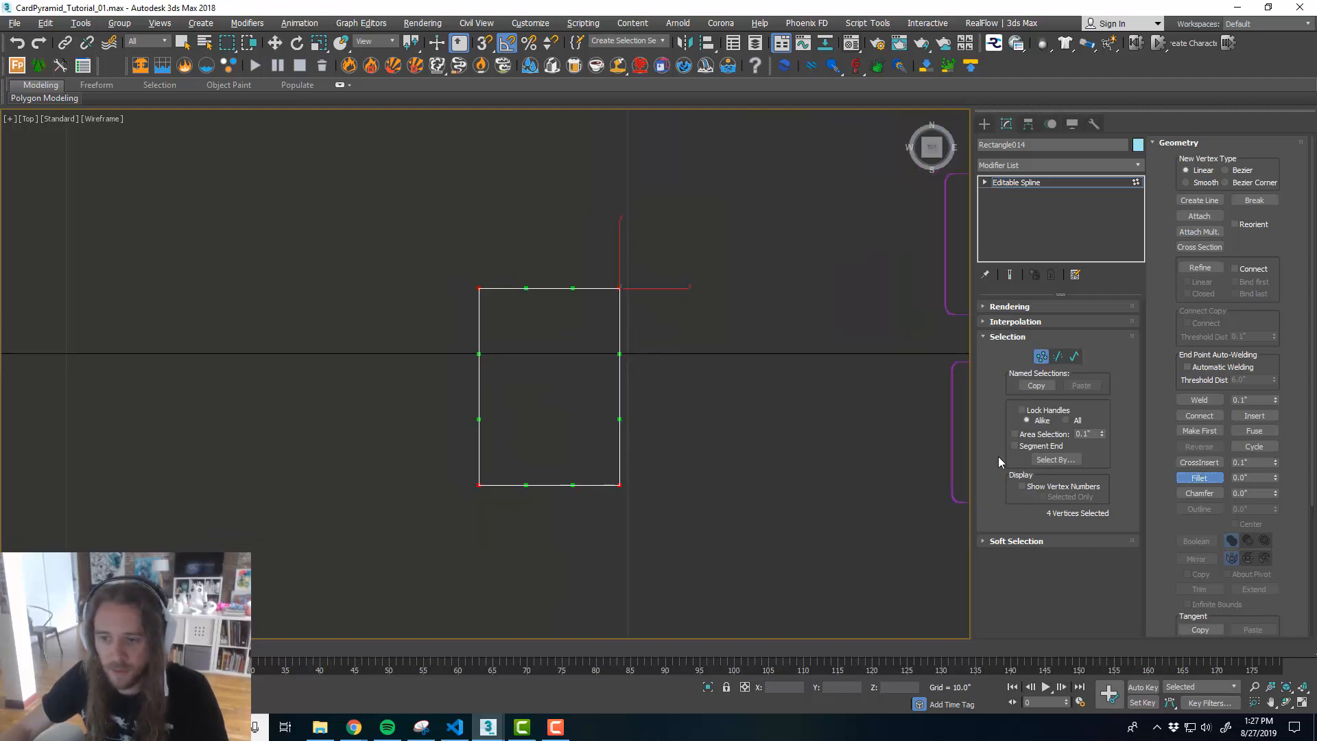
pyautogui.moveTo(620, 482); pyautogui.dragTo(617, 470)
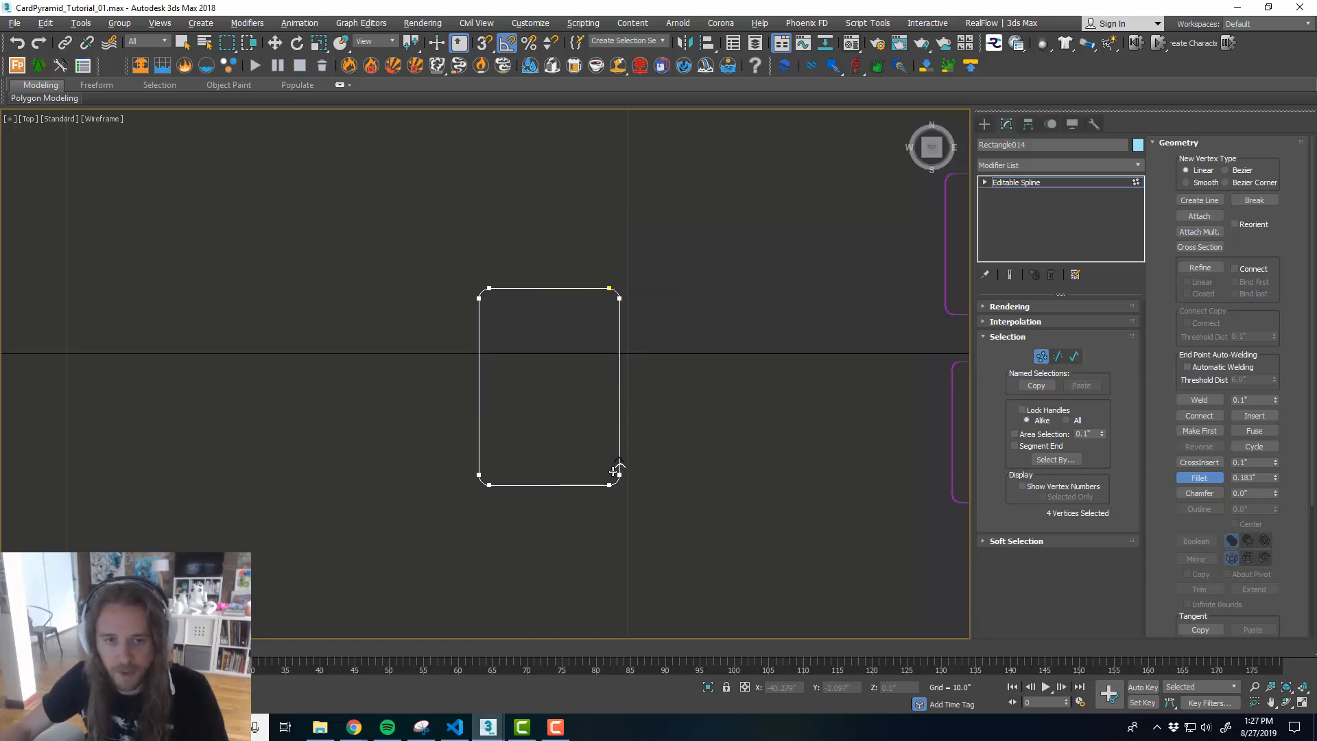
pyautogui.press('w')
pyautogui.moveTo(743, 471); pyautogui.dragTo(727, 465, button='middle')
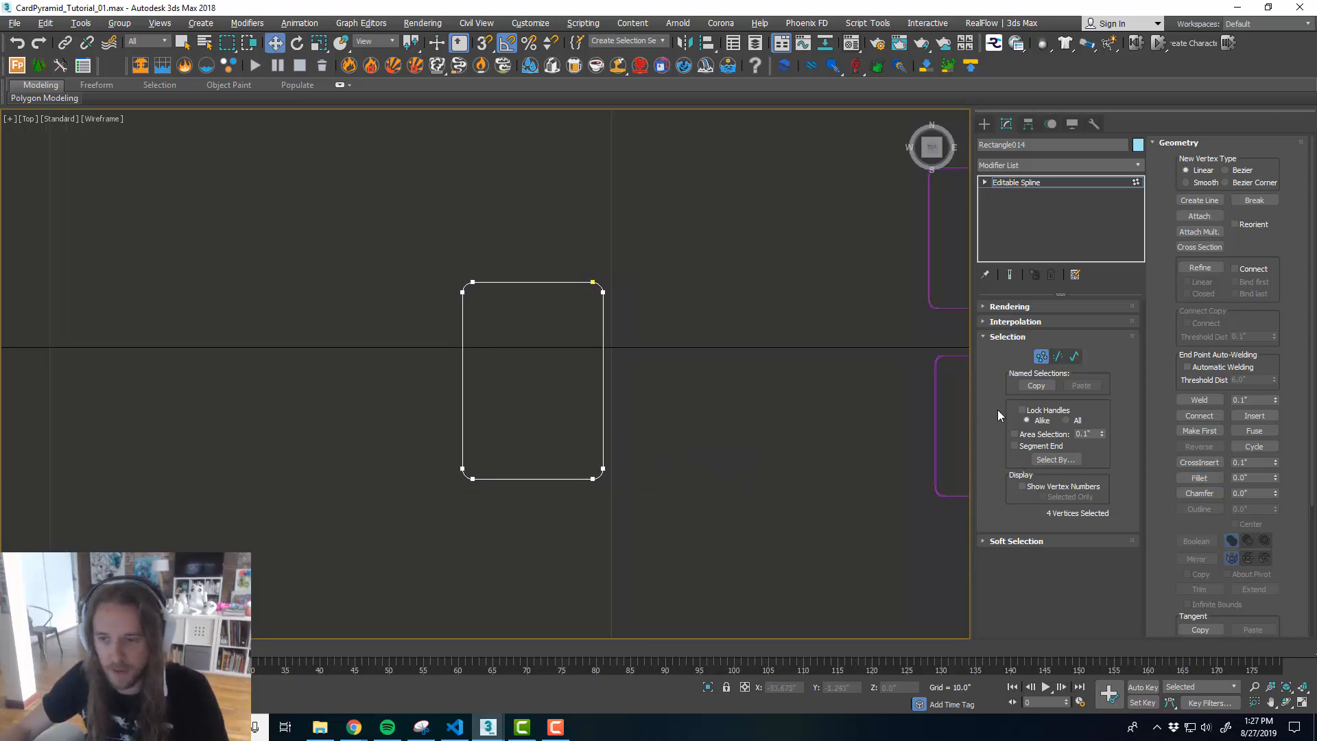
pyautogui.click(1039, 357)
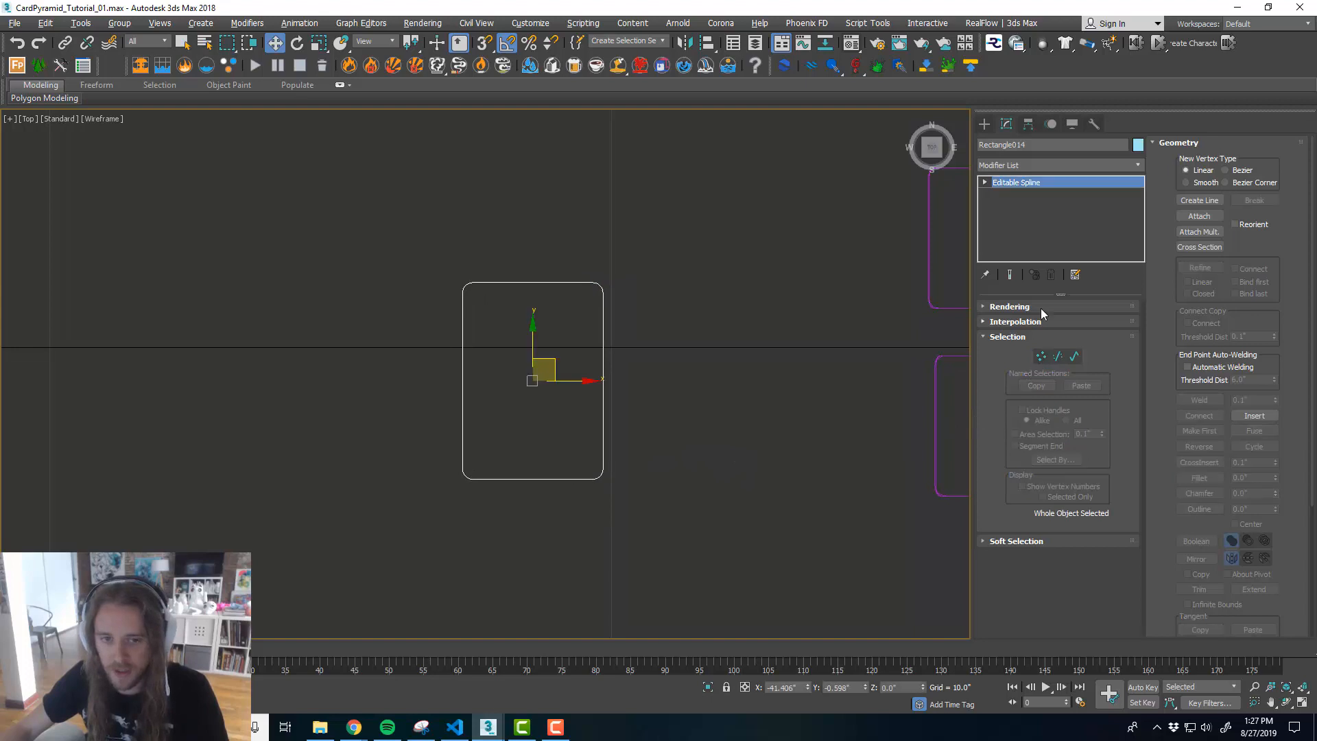
# - Add a Shell modifier to the rounded card spline and show the card in the maximized Perspective view
pyautogui.click(1138, 167)
pyautogui.click(1140, 168)
pyautogui.click(1139, 168)
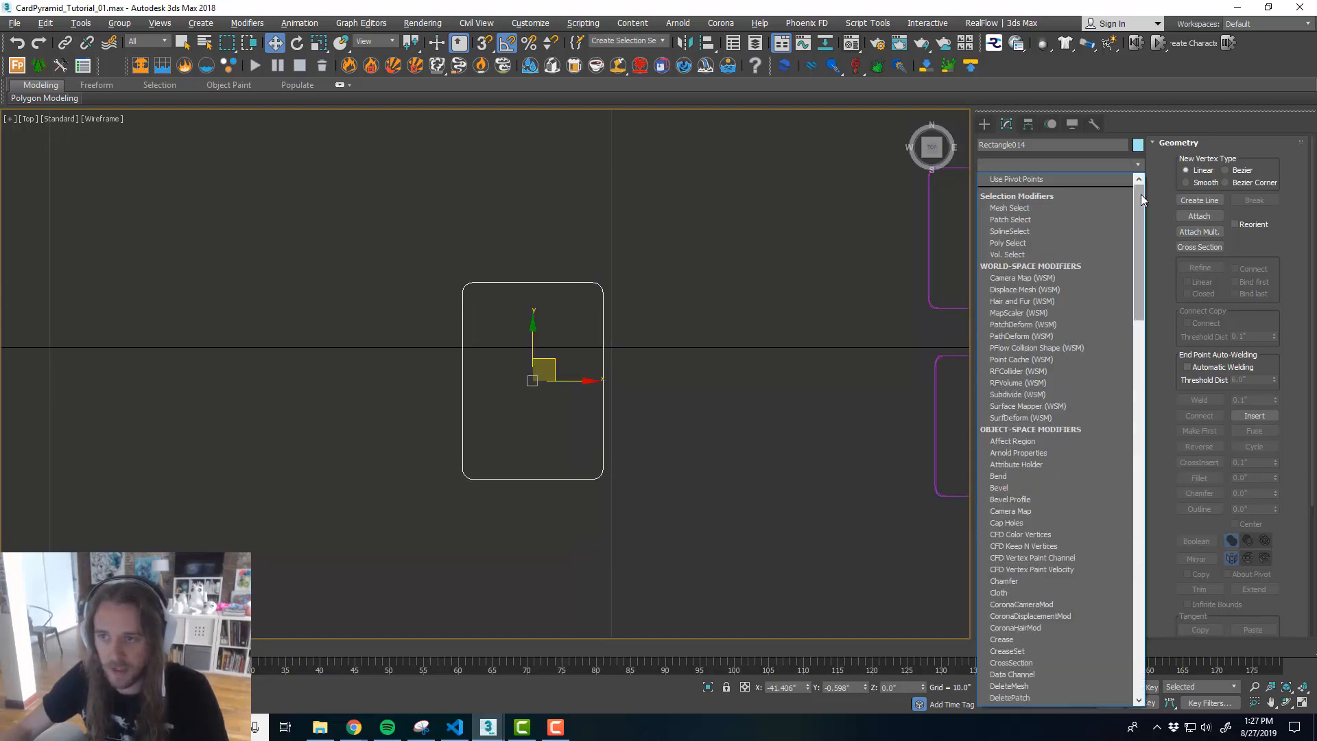
pyautogui.moveTo(1138, 199); pyautogui.dragTo(1130, 412)
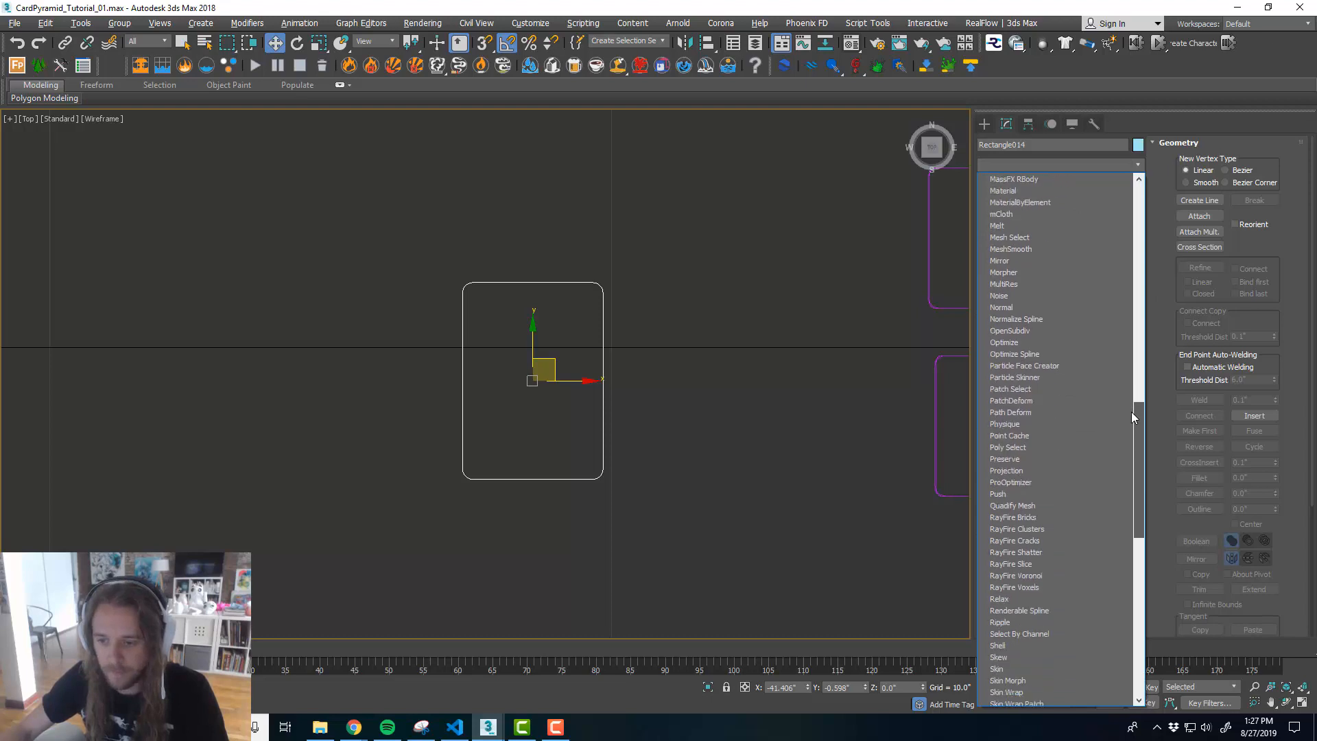
pyautogui.click(1054, 644)
pyautogui.hotkey('alt', 'w')
pyautogui.hotkey('alt', 'w')
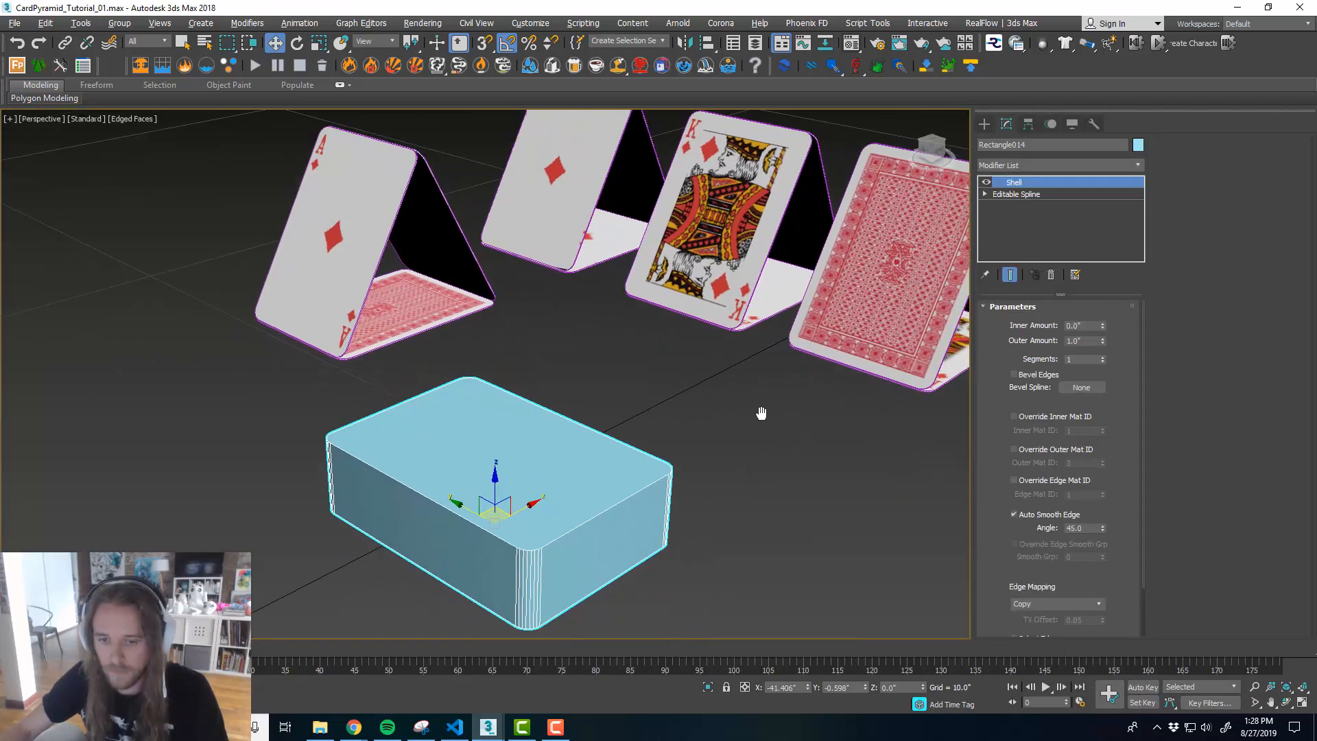
# - Set the Shell's Outer Amount to 0.04" to give the new card a thin thickness
pyautogui.moveTo(1102, 340); pyautogui.dragTo(1109, 408)
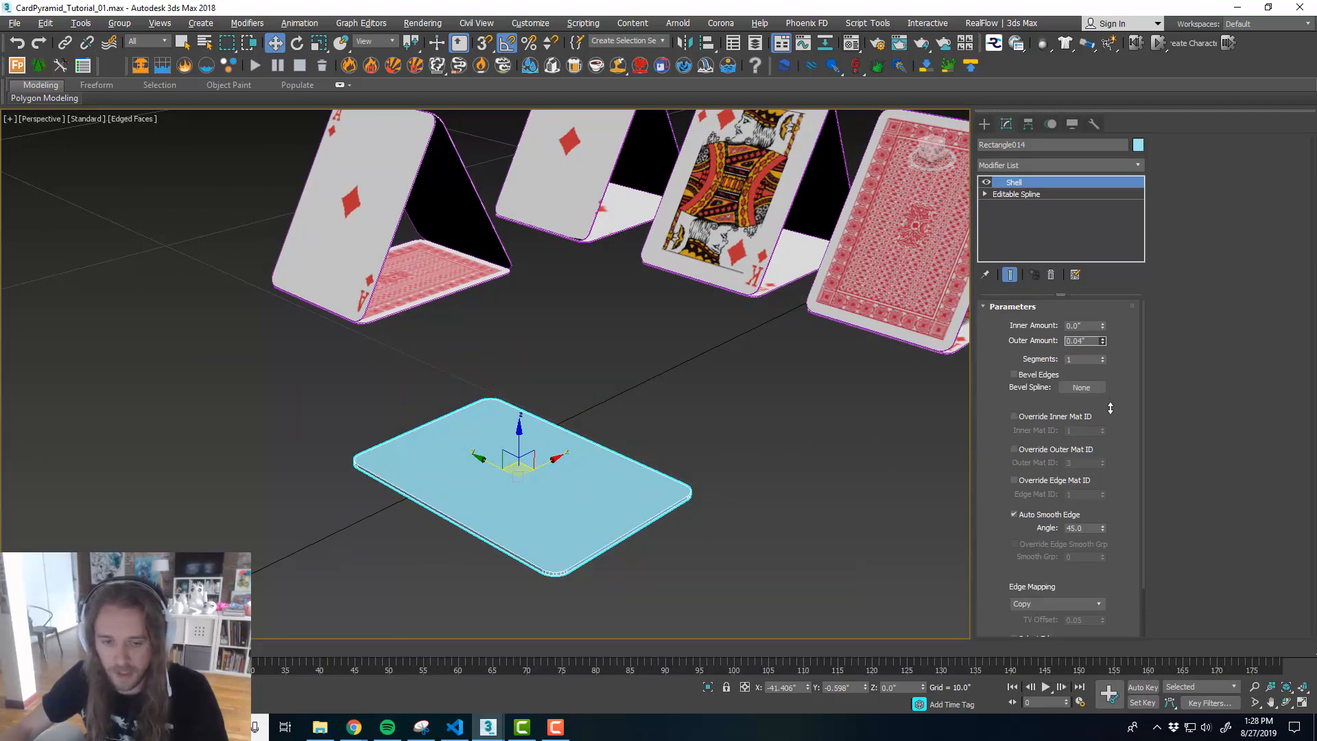
pyautogui.scroll(-3, 591, 474)
pyautogui.scroll(5, 641, 429)
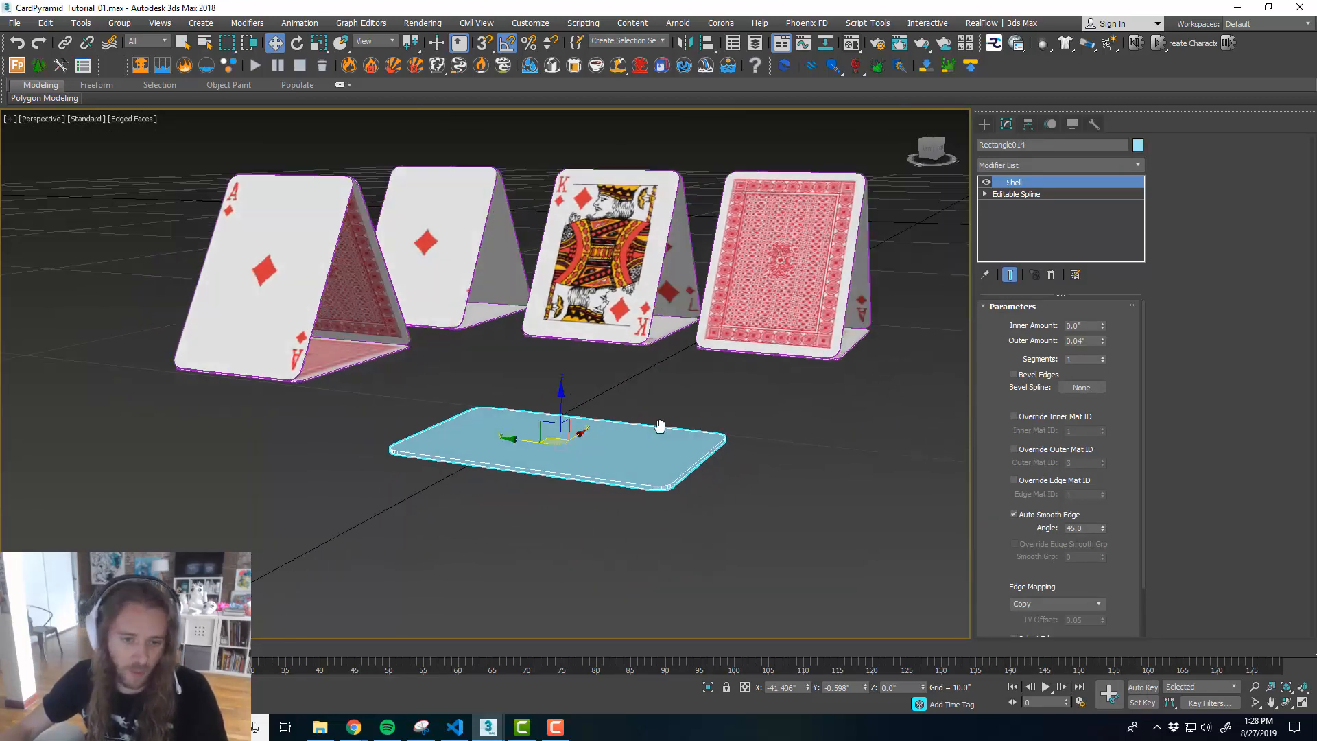
pyautogui.moveTo(640, 430); pyautogui.dragTo(629, 433, button='middle')
pyautogui.keyDown('alt'); pyautogui.moveTo(734, 443); pyautogui.dragTo(661, 374, button='middle'); pyautogui.keyUp('alt')
pyautogui.moveTo(793, 263); pyautogui.dragTo(778, 365, button='middle')
pyautogui.scroll(-3, 697, 313)
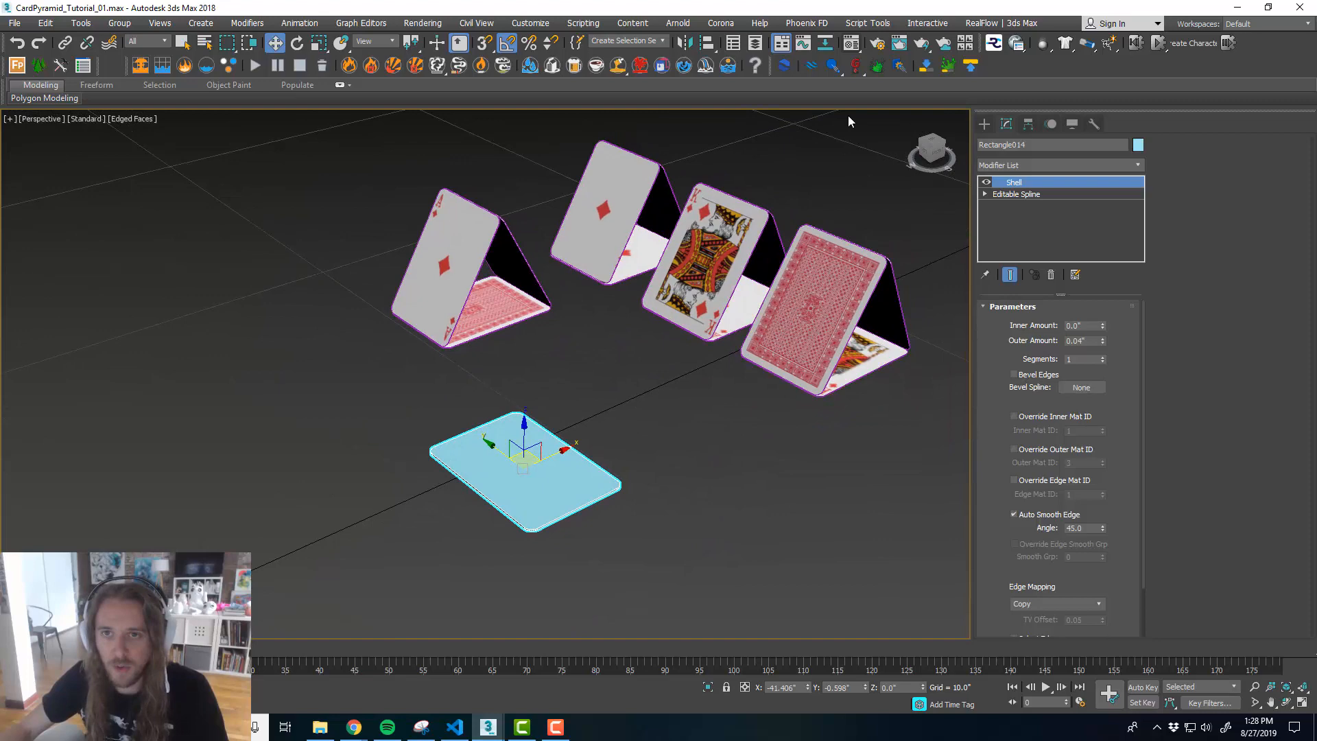
# - Open the Material Editor beside the cards and examine the sub-materials of the Cards Multi/Sub-Object material
pyautogui.click(854, 43)
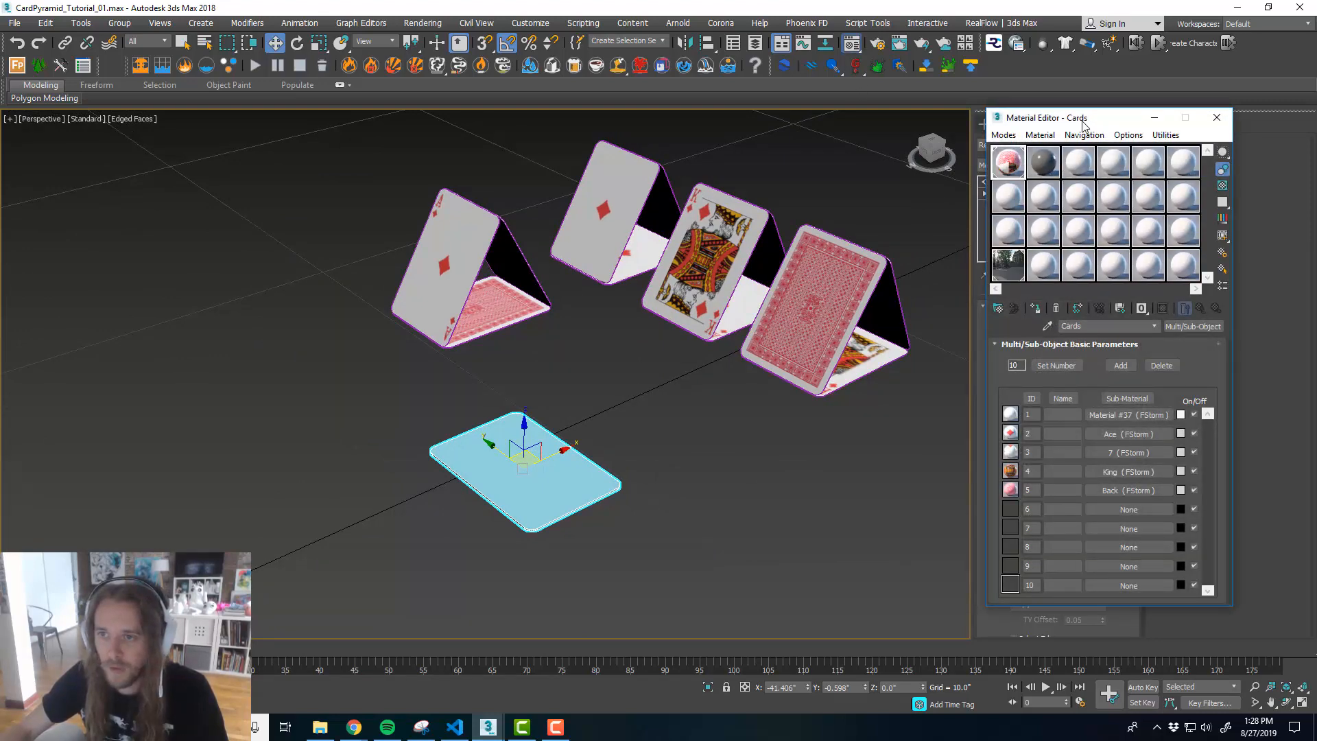
pyautogui.moveTo(1082, 124); pyautogui.dragTo(808, 143)
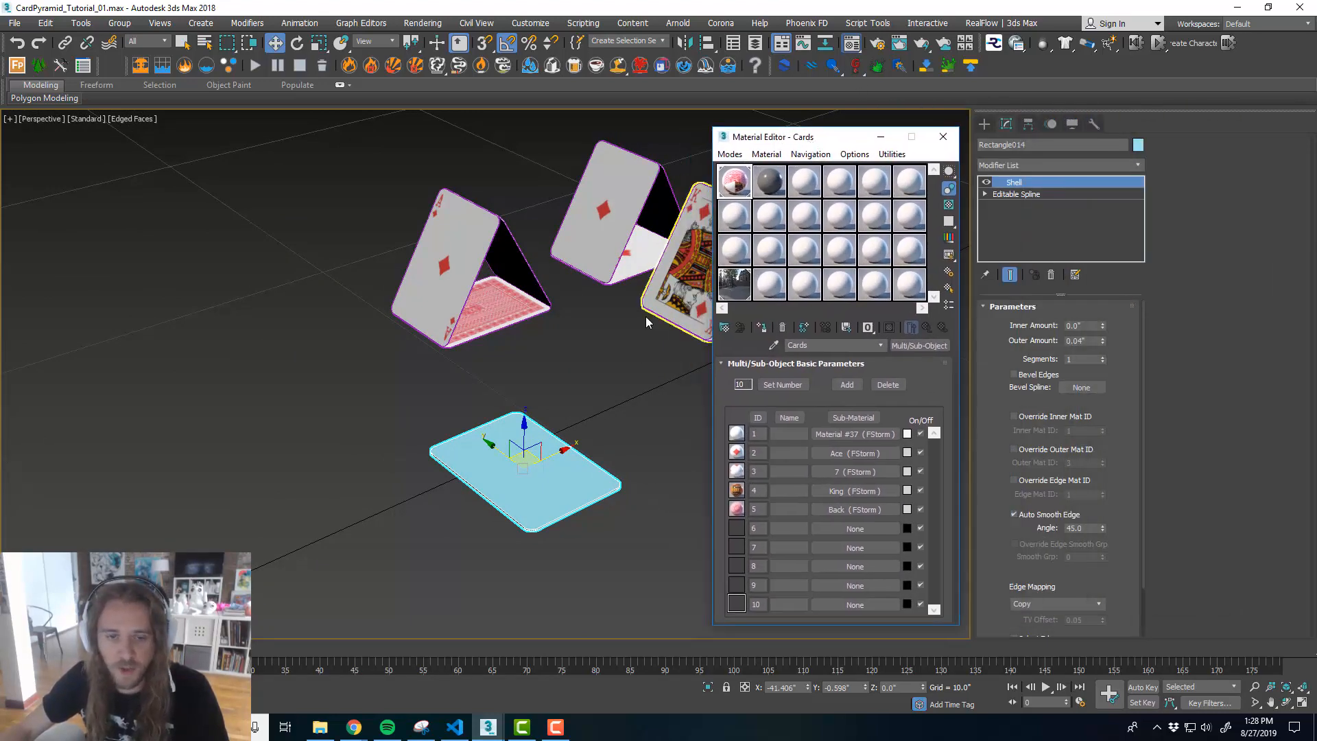
pyautogui.moveTo(643, 367); pyautogui.dragTo(565, 385, button='middle')
pyautogui.moveTo(521, 336); pyautogui.dragTo(562, 382, button='middle')
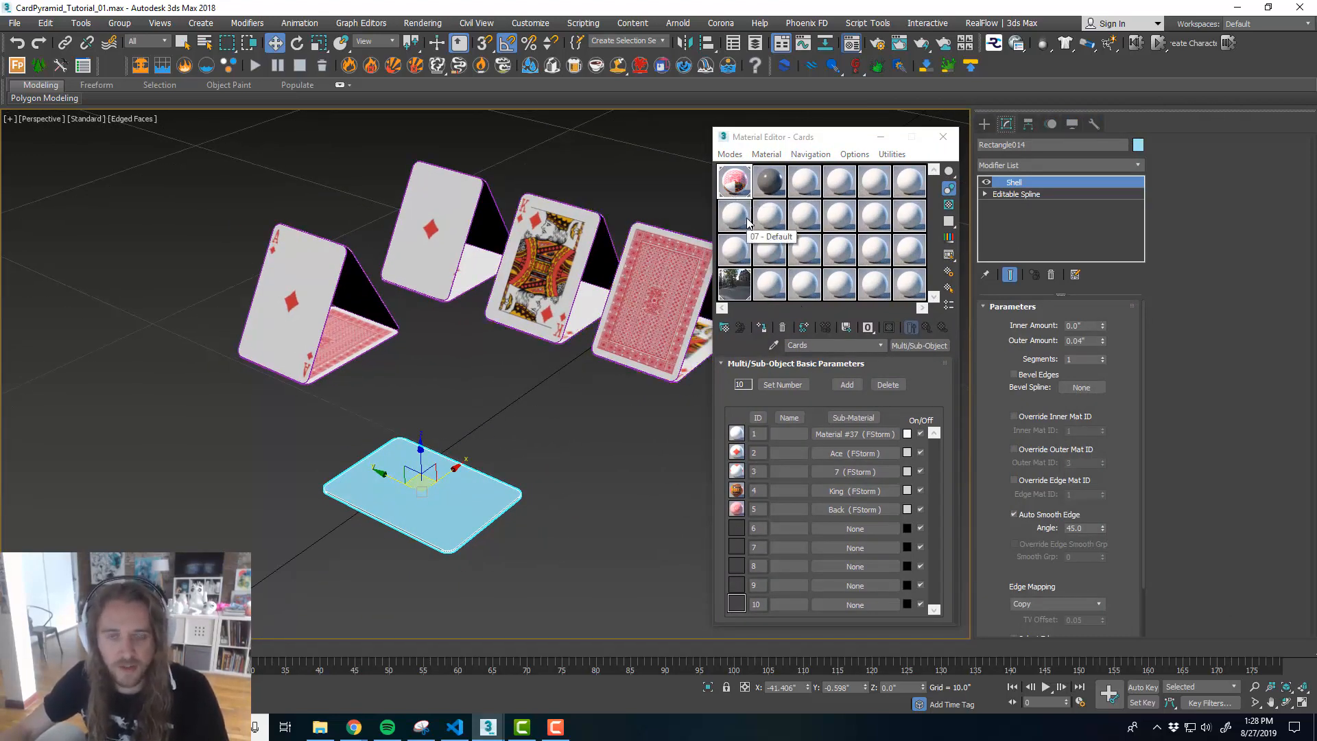
pyautogui.moveTo(778, 143); pyautogui.dragTo(772, 140)
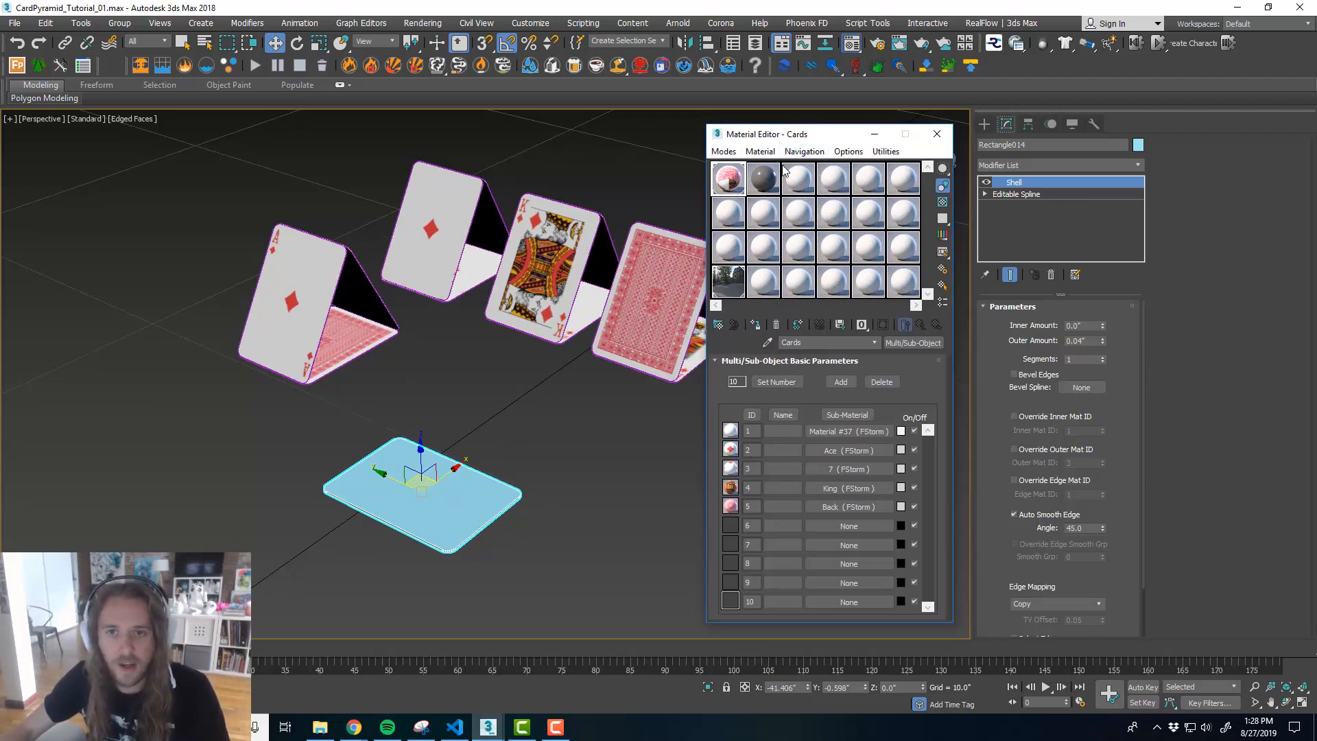
pyautogui.moveTo(786, 139)
pyautogui.mouseDown()
pyautogui.moveTo(774, 139)
pyautogui.moveTo(790, 140)
pyautogui.mouseUp()
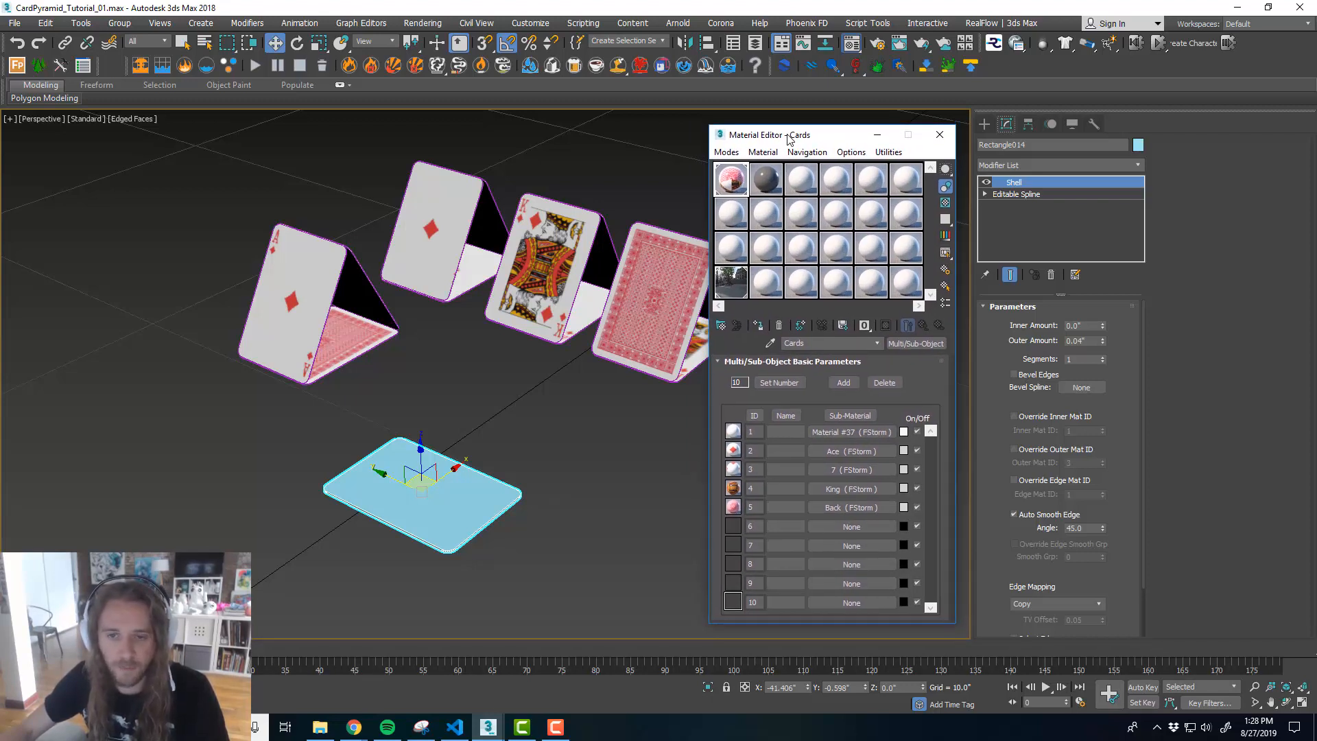
pyautogui.keyDown('alt'); pyautogui.moveTo(569, 467); pyautogui.dragTo(594, 454, button='middle'); pyautogui.keyUp('alt')
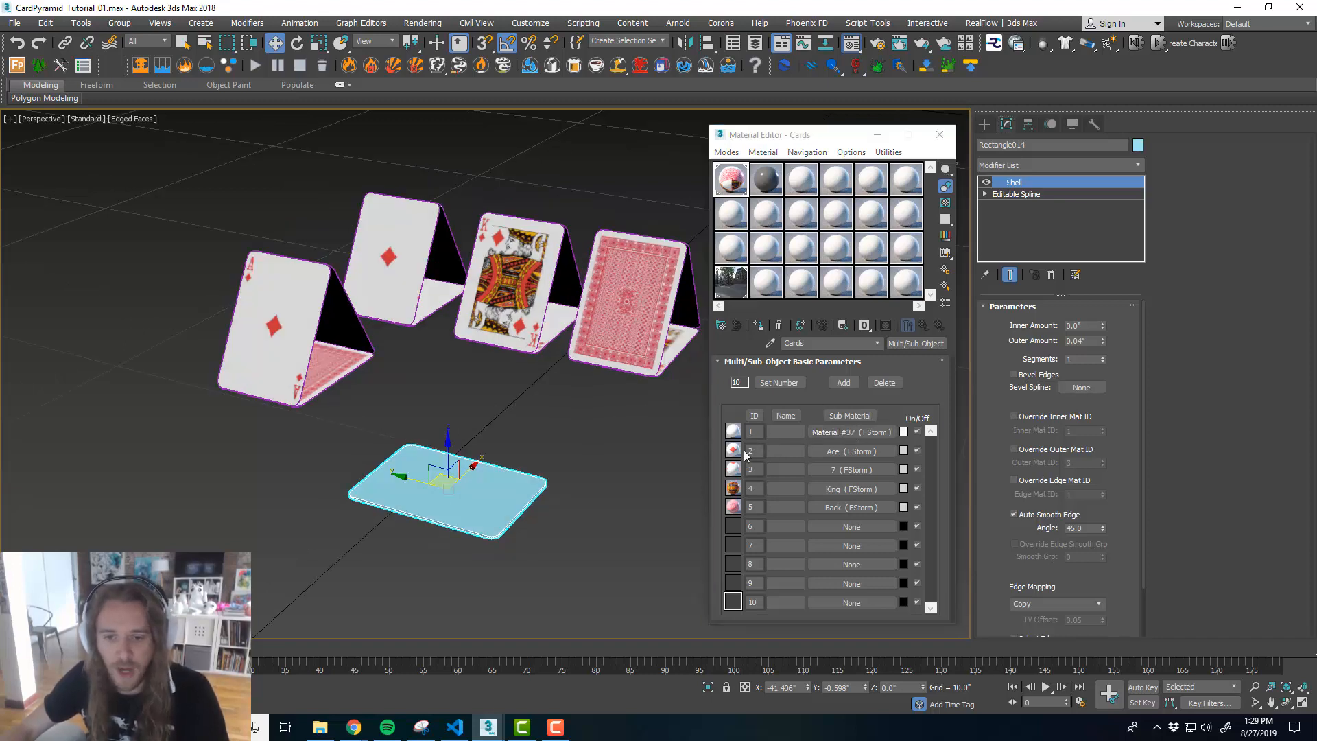
pyautogui.keyDown('alt'); pyautogui.moveTo(486, 404); pyautogui.dragTo(496, 409, button='middle'); pyautogui.keyUp('alt')
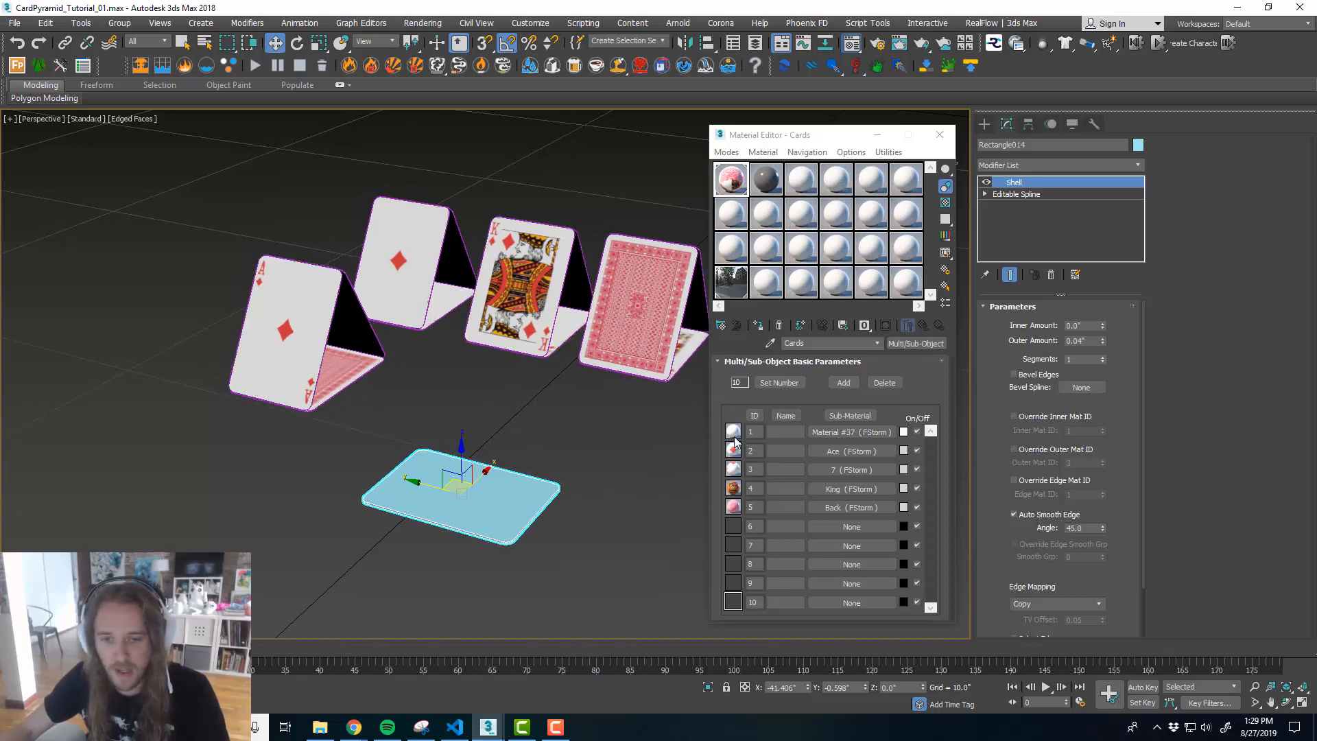
# - Compare the standing ace card's modifiers with those of the new flat card by selecting each in turn
pyautogui.scroll(10, 340, 318)
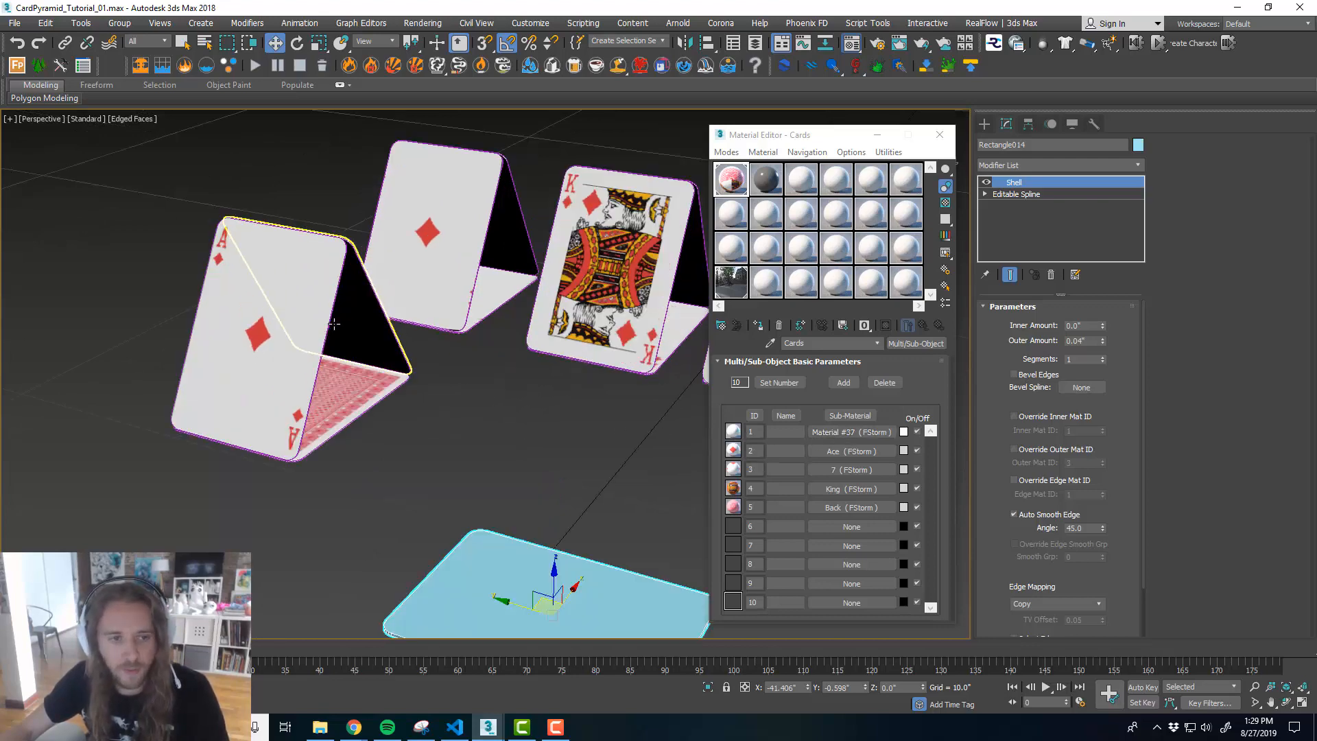
pyautogui.scroll(-10, 340, 318)
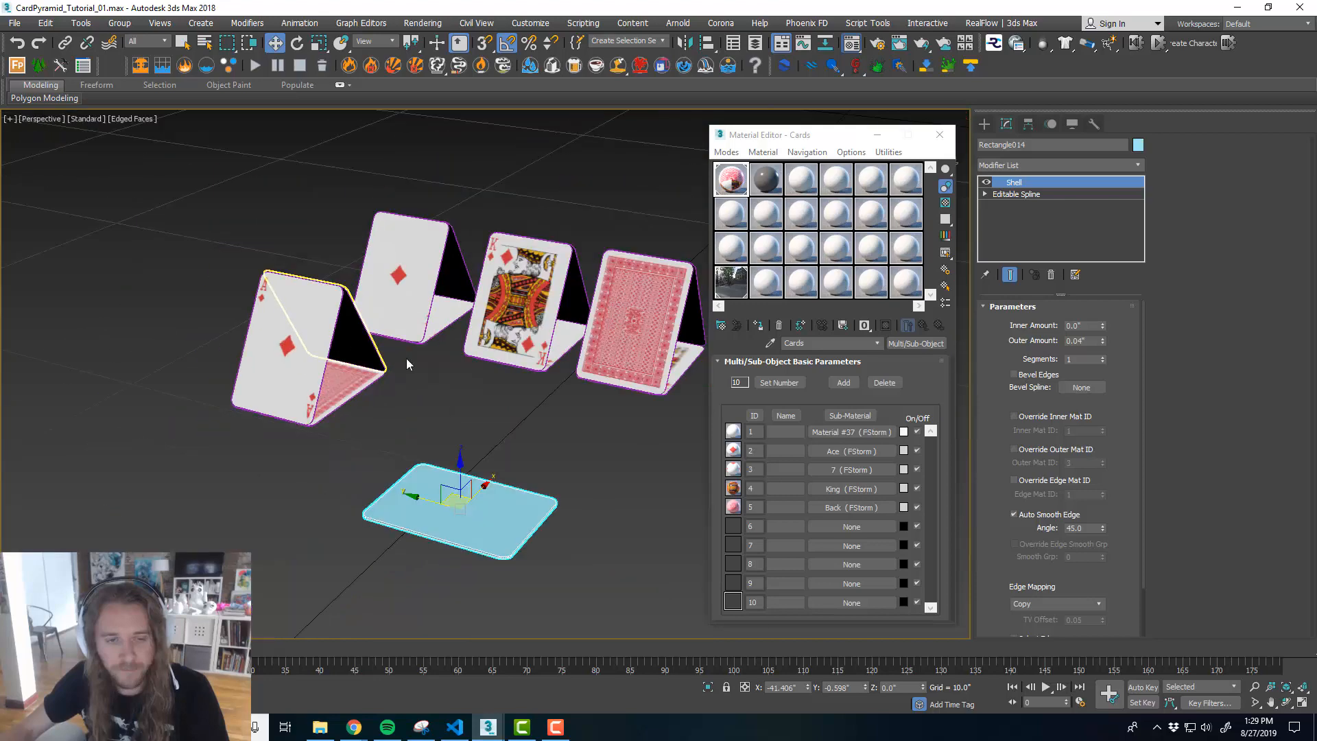
pyautogui.scroll(3, 406, 364)
pyautogui.click(278, 348)
pyautogui.moveTo(278, 349); pyautogui.dragTo(351, 347, button='middle')
pyautogui.scroll(4, 351, 347)
pyautogui.scroll(-8, 351, 347)
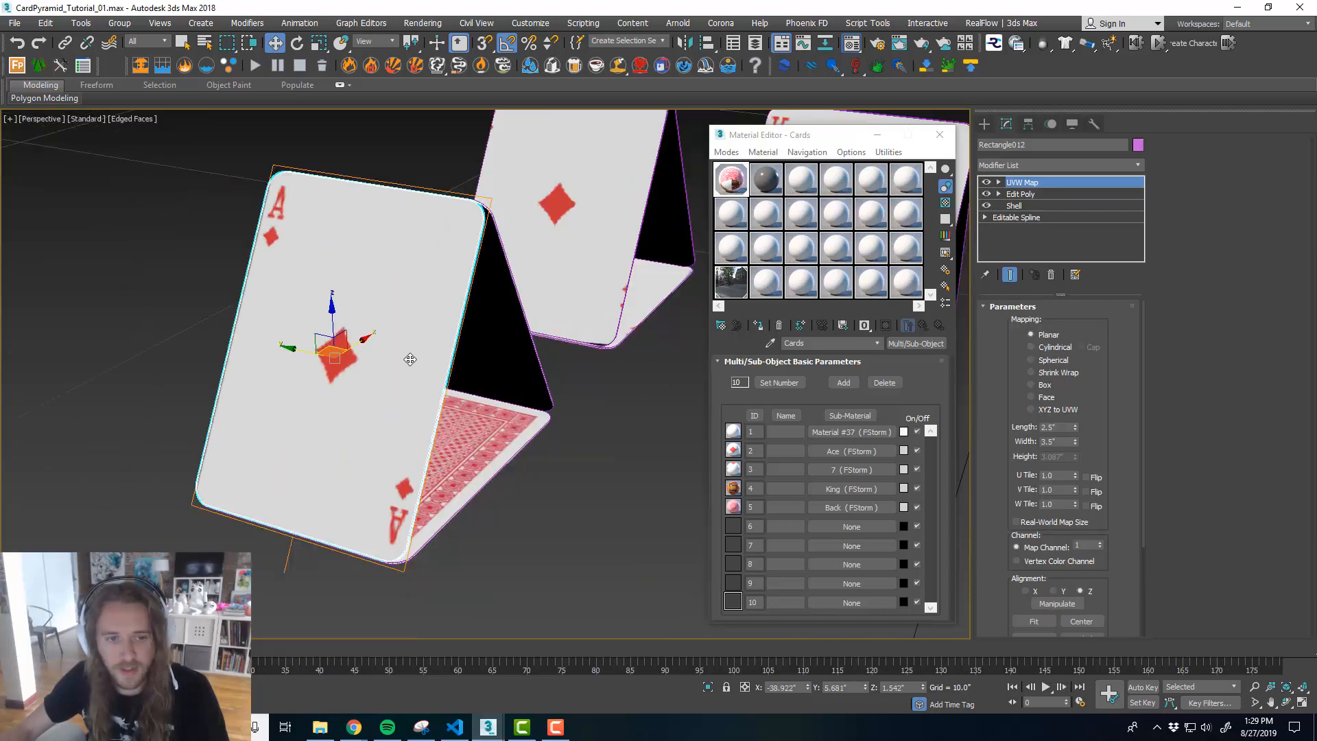
pyautogui.click(659, 508)
pyautogui.moveTo(659, 489); pyautogui.dragTo(557, 450, button='middle')
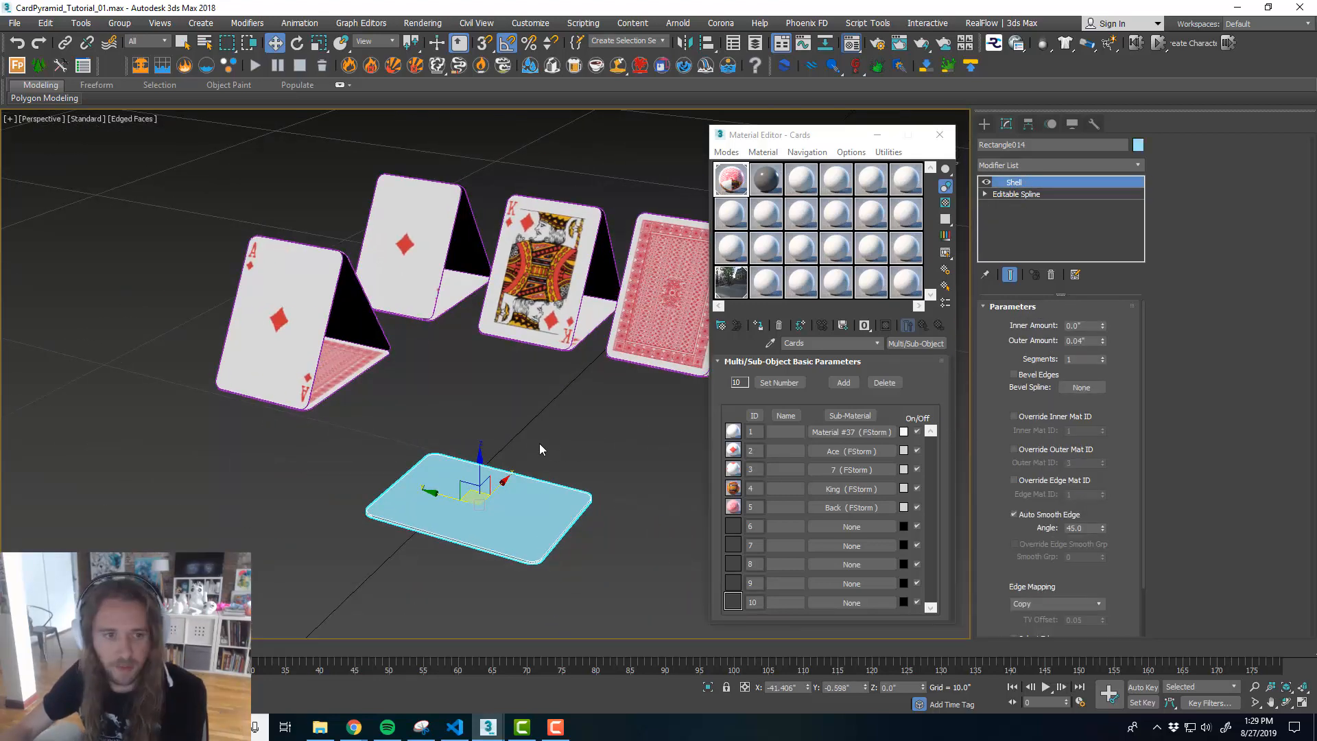
# - Select the standing ace card and examine its modifier stack and faces against the material IDs of the Cards material
pyautogui.click(297, 303)
pyautogui.scroll(5, 297, 303)
pyautogui.moveTo(425, 323); pyautogui.dragTo(488, 319, button='middle')
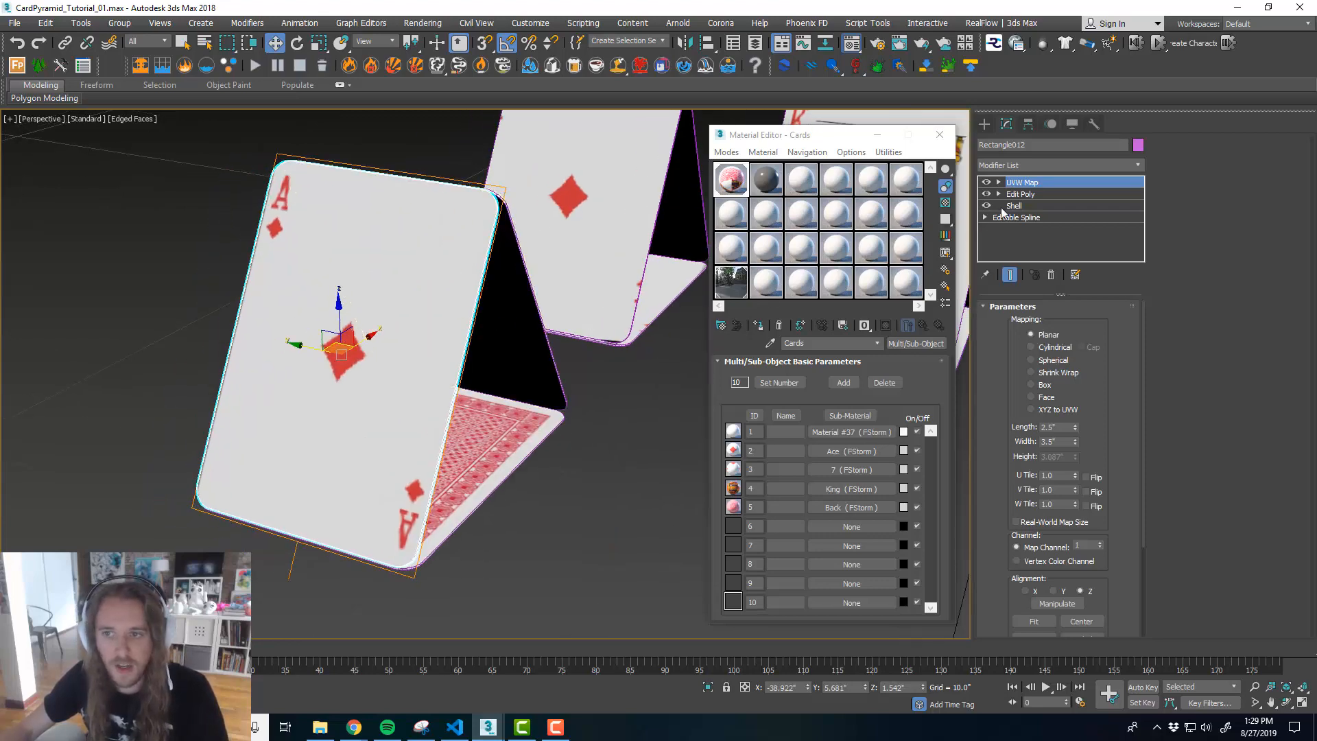
pyautogui.keyDown('alt'); pyautogui.moveTo(406, 270); pyautogui.dragTo(511, 385, button='middle'); pyautogui.keyUp('alt')
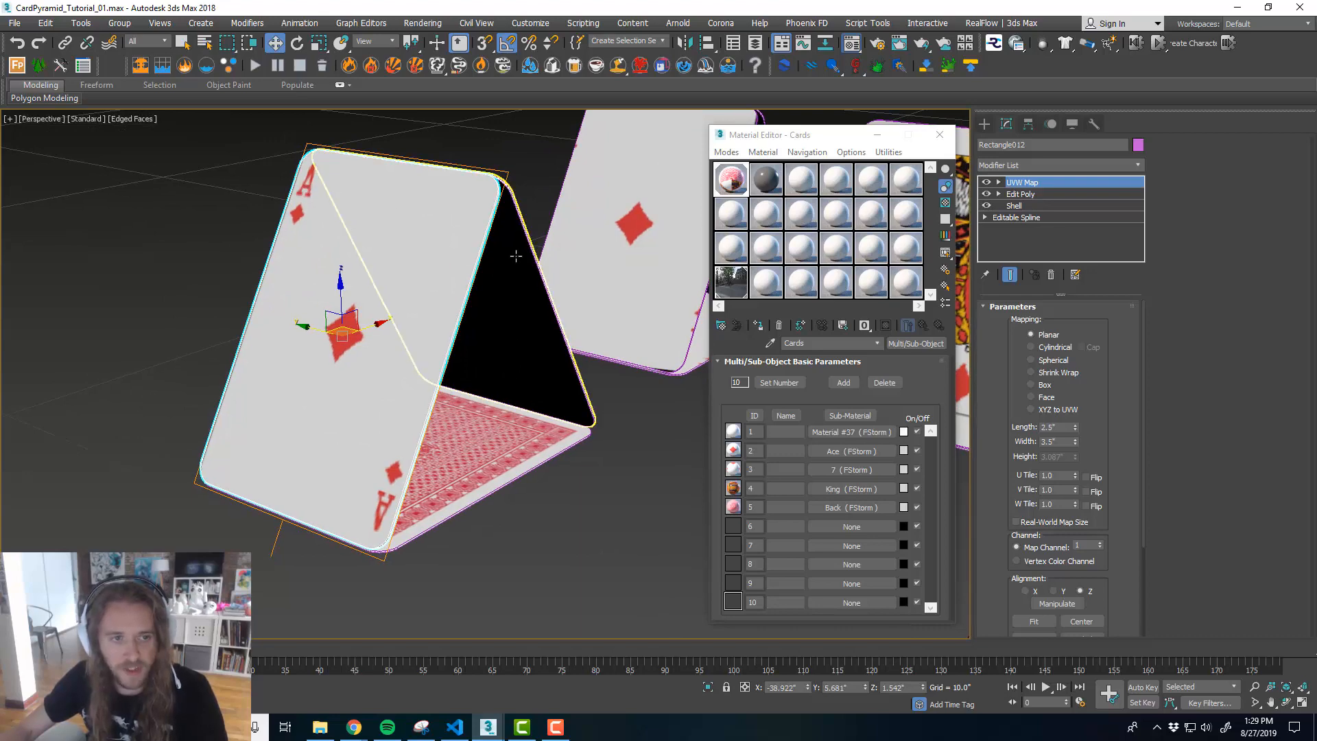
pyautogui.keyDown('alt'); pyautogui.moveTo(585, 323); pyautogui.dragTo(614, 454, button='middle'); pyautogui.keyUp('alt')
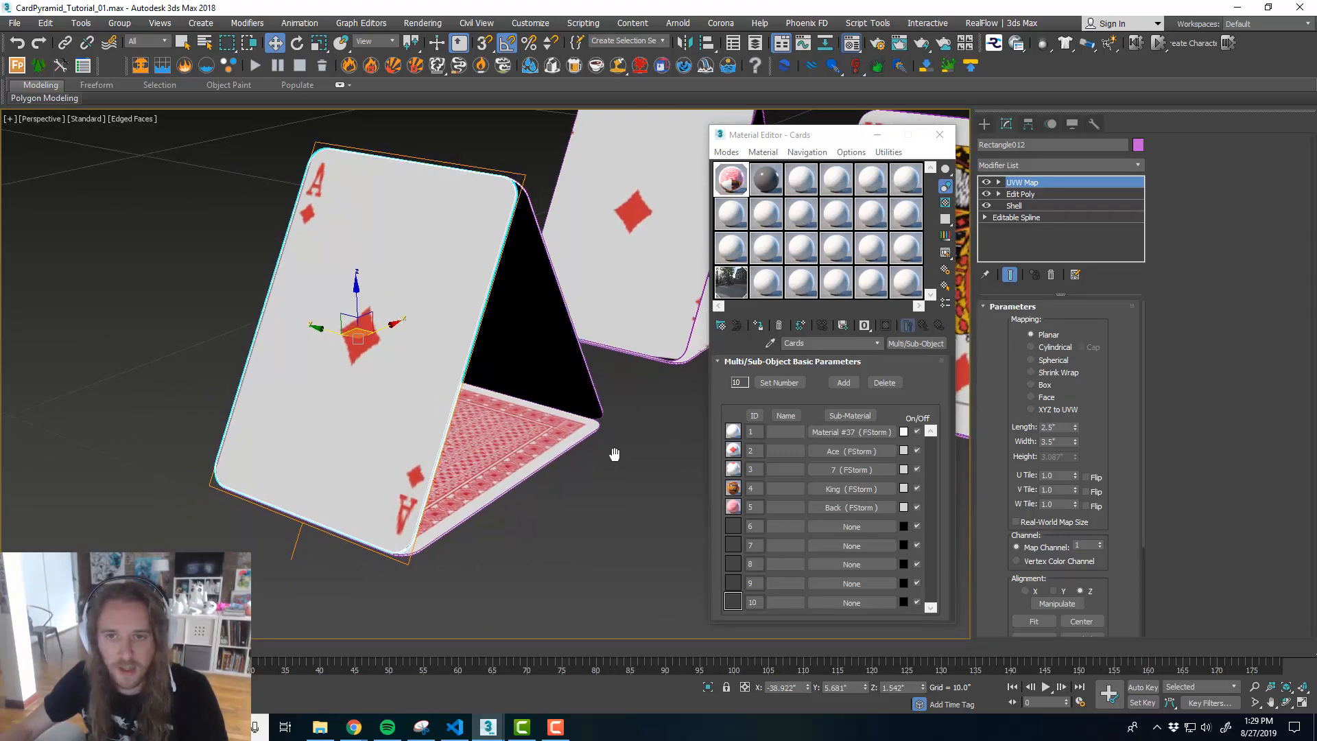
pyautogui.click(753, 432)
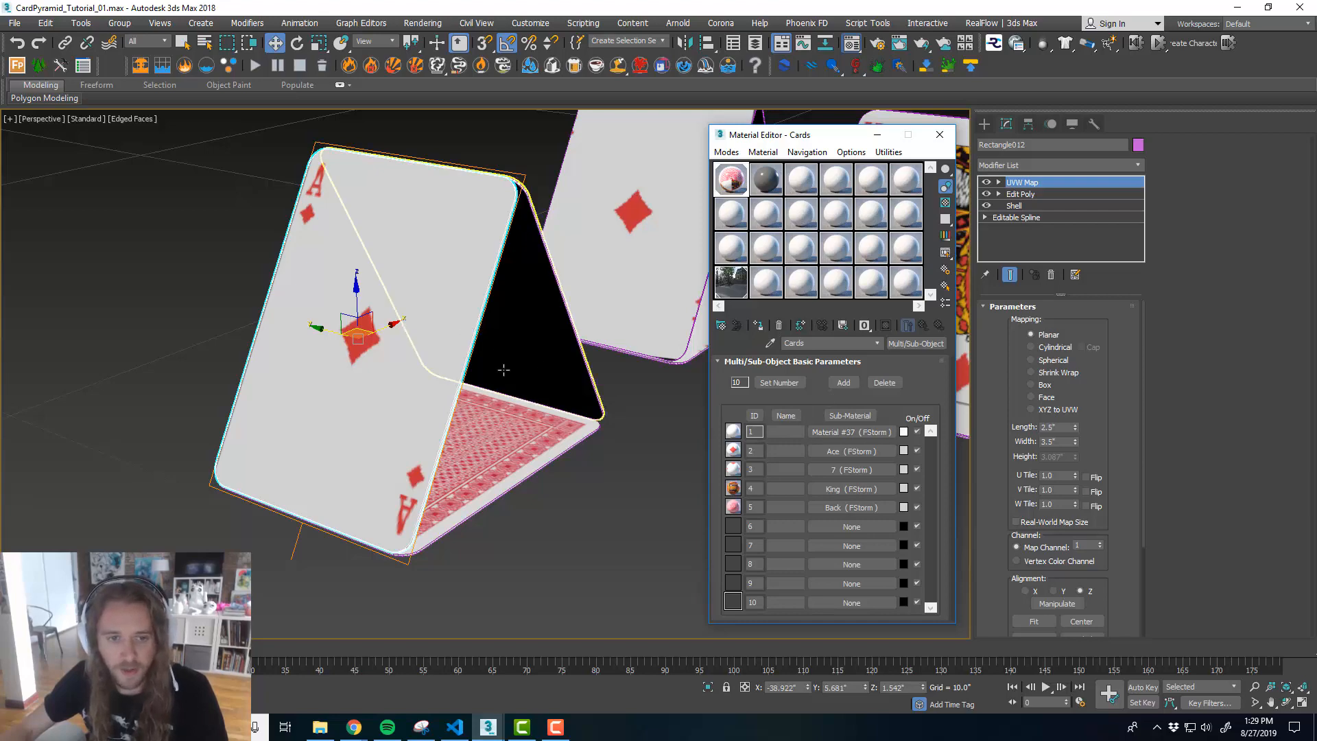
pyautogui.moveTo(503, 367)
pyautogui.keyDown('alt'); pyautogui.mouseDown(button='middle')
pyautogui.moveTo(447, 346)
pyautogui.moveTo(508, 372)
pyautogui.mouseUp(button='middle'); pyautogui.keyUp('alt')
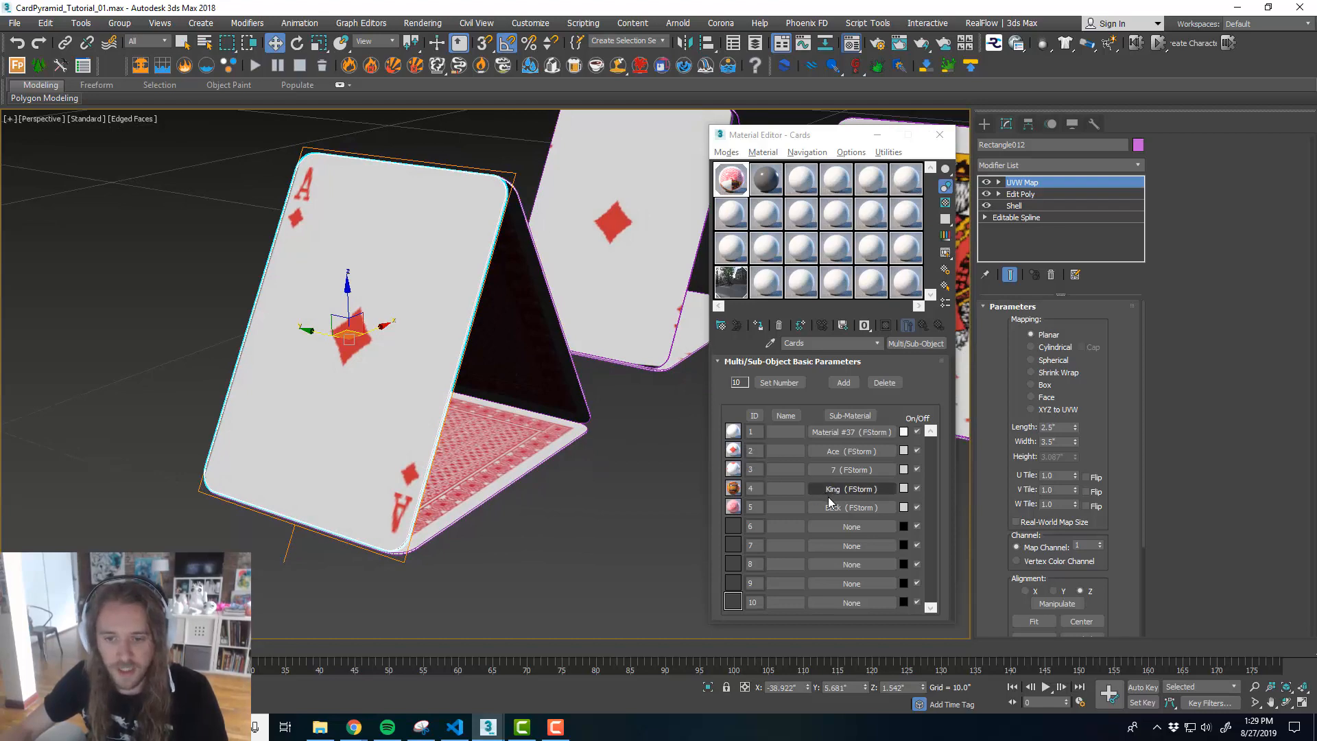
# - Examine from the side how the ace card's triangle of three cards is arranged
pyautogui.scroll(-3, 462, 462)
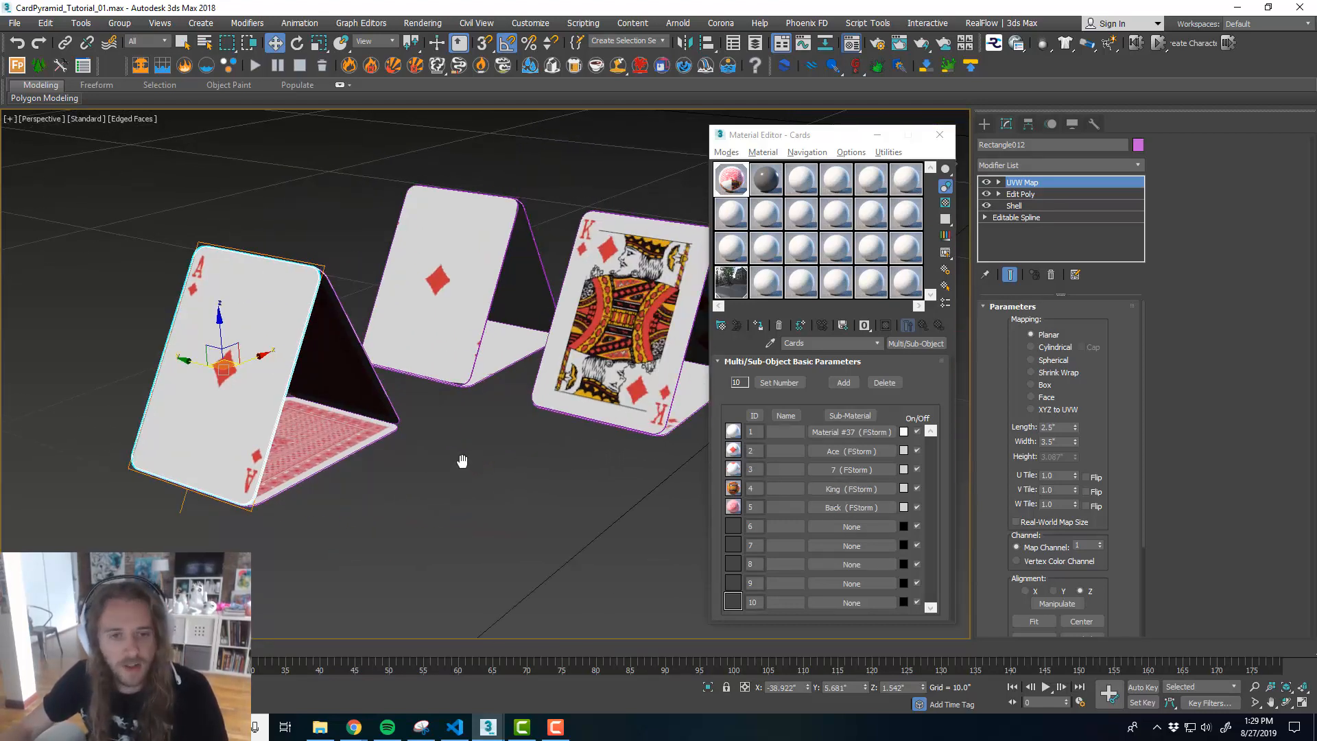
pyautogui.scroll(-2, 384, 425)
pyautogui.keyDown('alt'); pyautogui.moveTo(349, 424); pyautogui.dragTo(268, 433, button='middle'); pyautogui.keyUp('alt')
pyautogui.scroll(4, 268, 432)
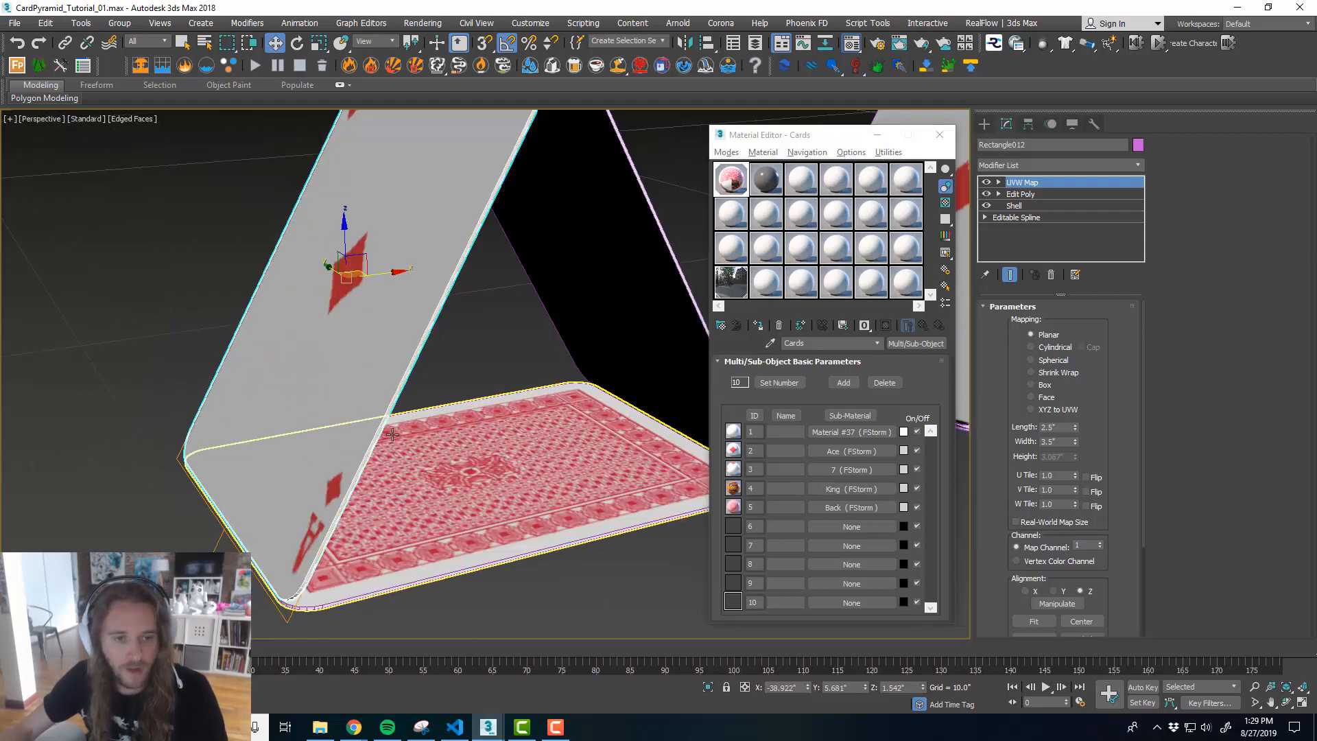
pyautogui.scroll(-3, 460, 436)
pyautogui.keyDown('alt'); pyautogui.moveTo(462, 435); pyautogui.dragTo(431, 420, button='middle'); pyautogui.keyUp('alt')
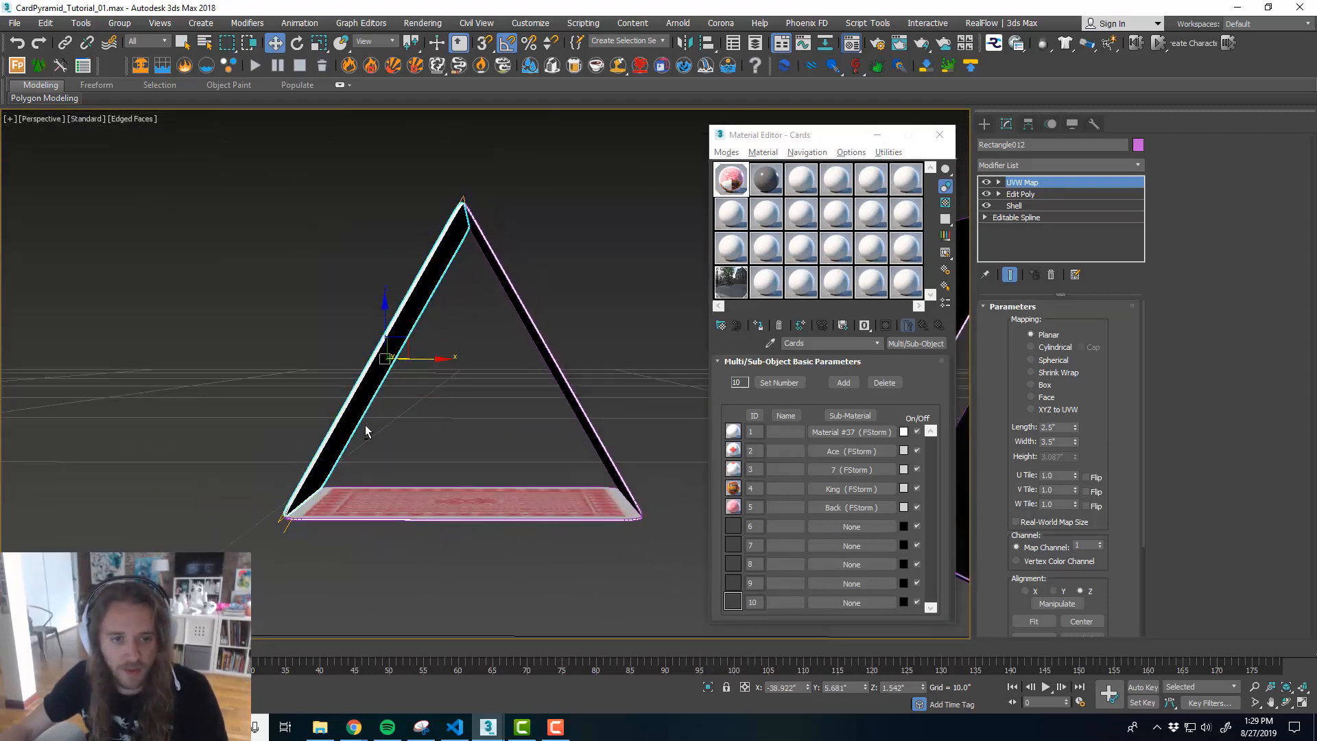
pyautogui.scroll(2, 295, 534)
pyautogui.scroll(-8, 295, 534)
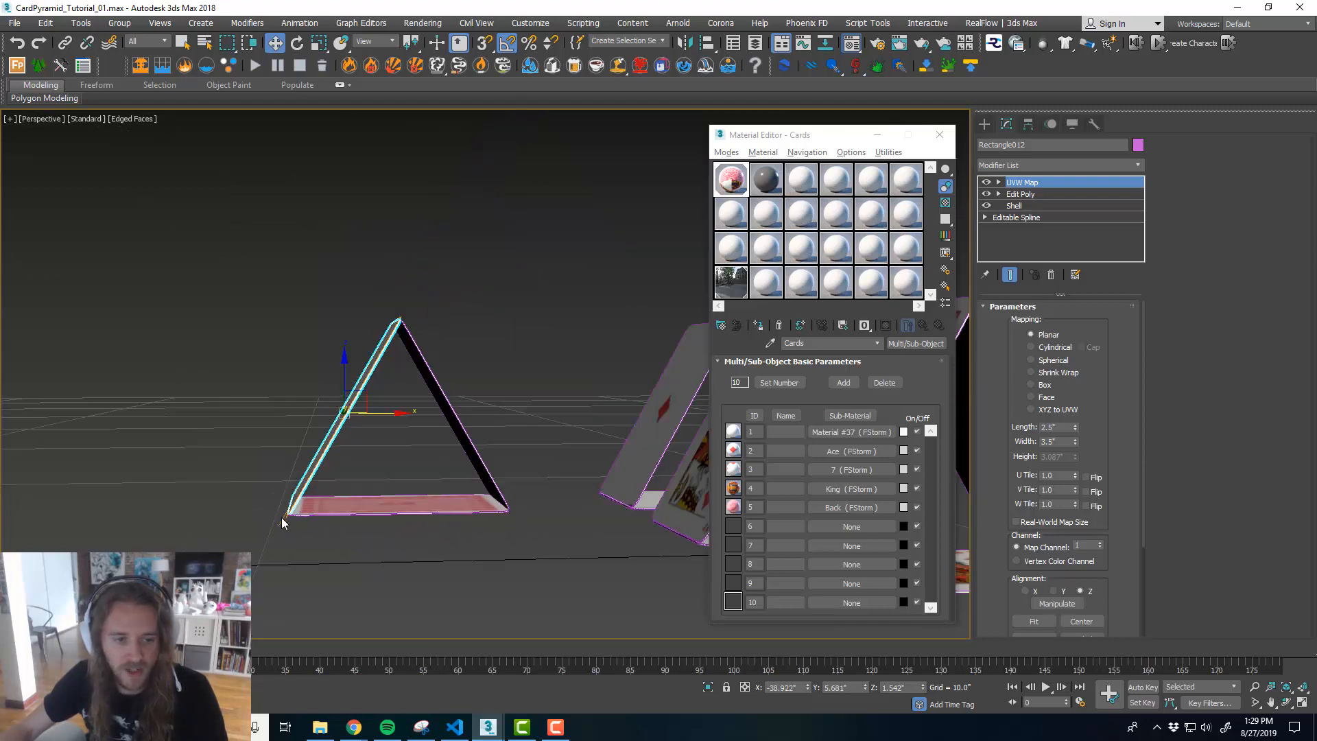
# - Show the card triangle in a maximized Front wireframe view and select its three cards
pyautogui.hotkey('alt', 'w')
pyautogui.scroll(5, 398, 452)
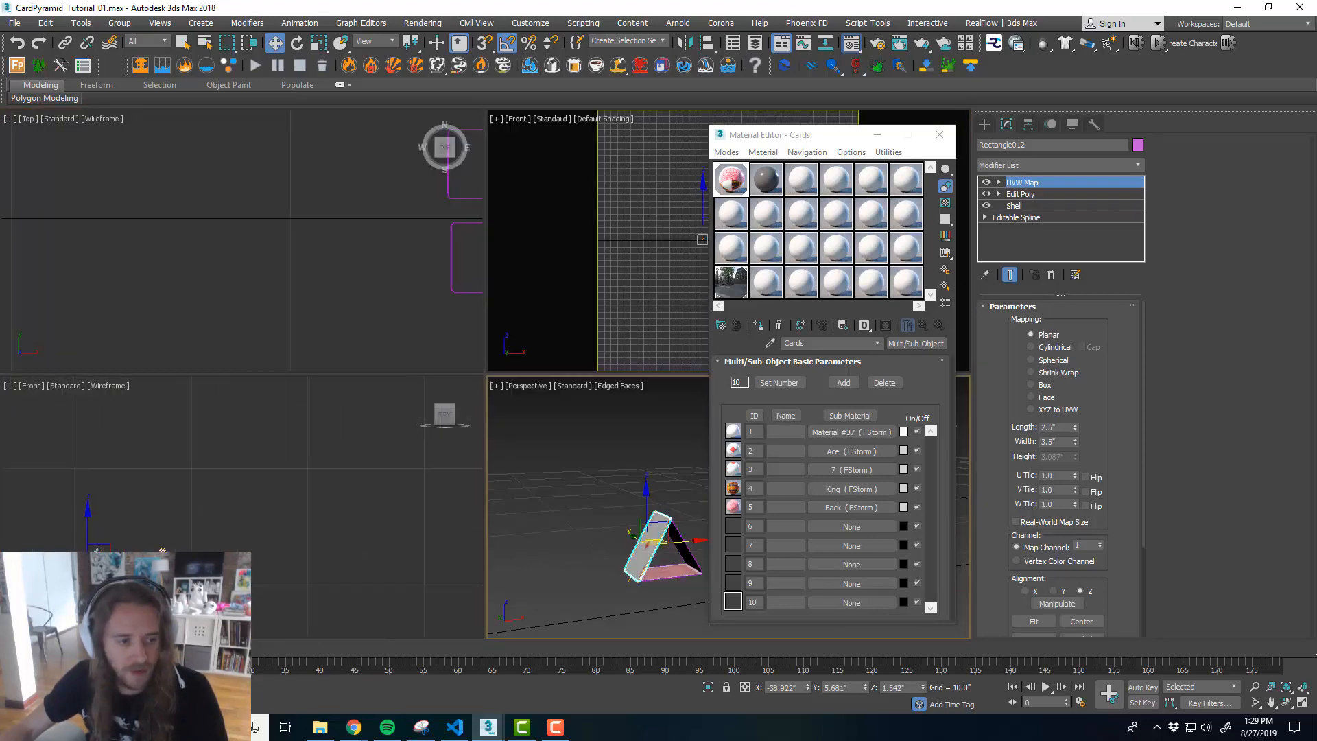
pyautogui.hotkey('alt', 'w')
pyautogui.moveTo(402, 455); pyautogui.dragTo(448, 463, button='middle')
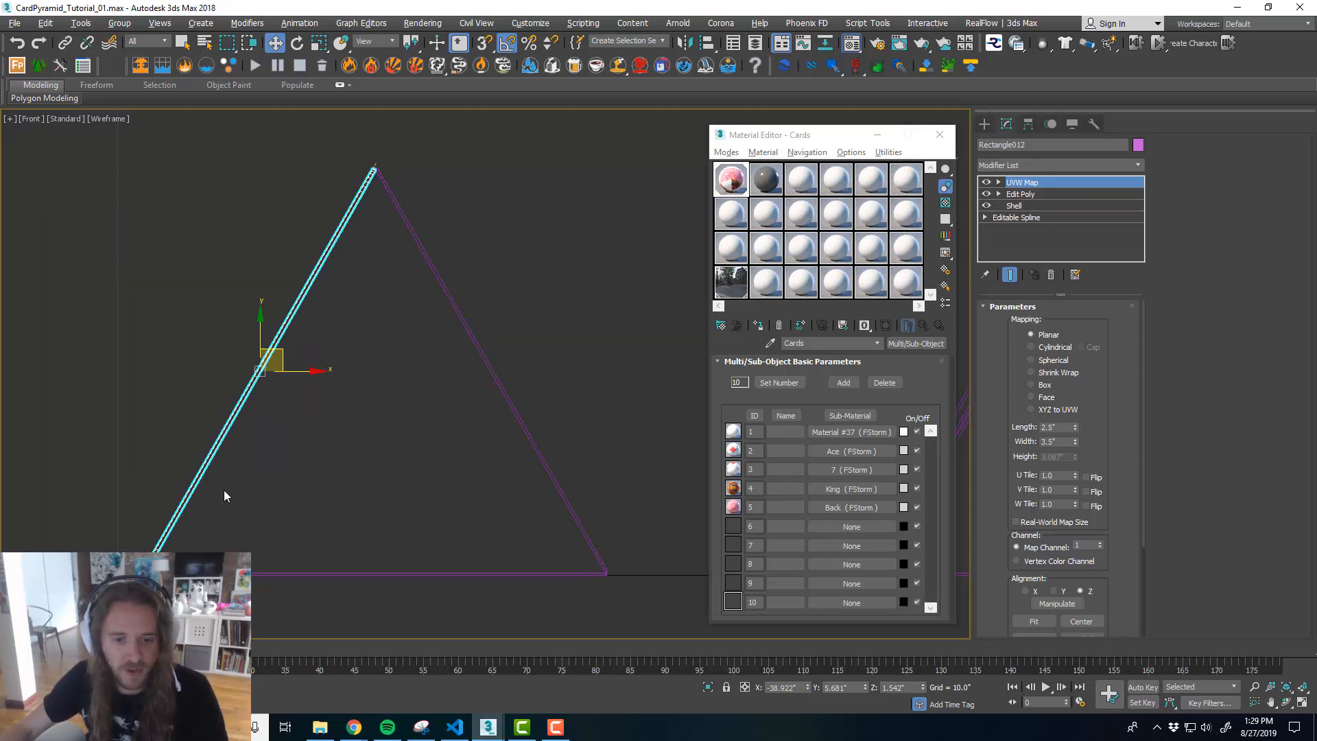
pyautogui.moveTo(215, 353); pyautogui.dragTo(210, 350)
pyautogui.moveTo(508, 373); pyautogui.dragTo(528, 353, button='middle')
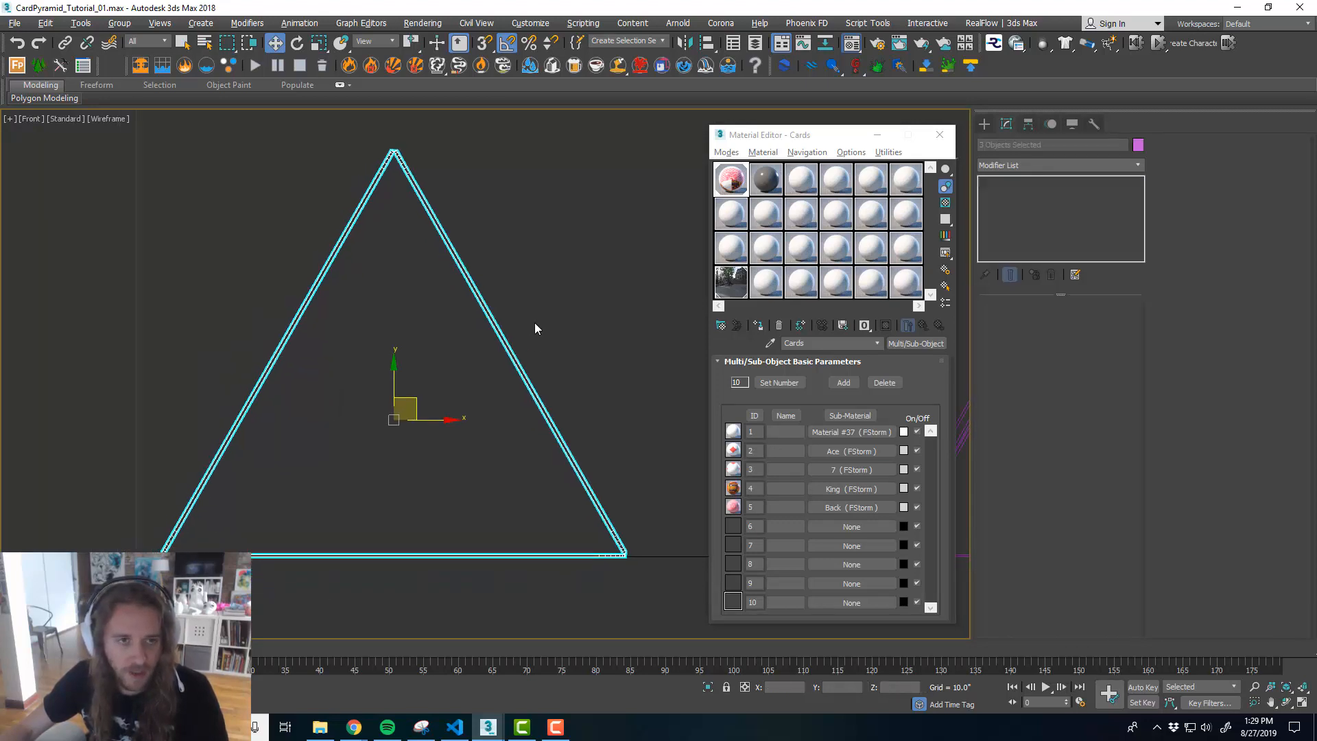
# - Deselect the cards and examine the gap between the two leaning cards at the triangle's apex
pyautogui.click(534, 322)
pyautogui.scroll(4, 402, 141)
pyautogui.scroll(6, 379, 174)
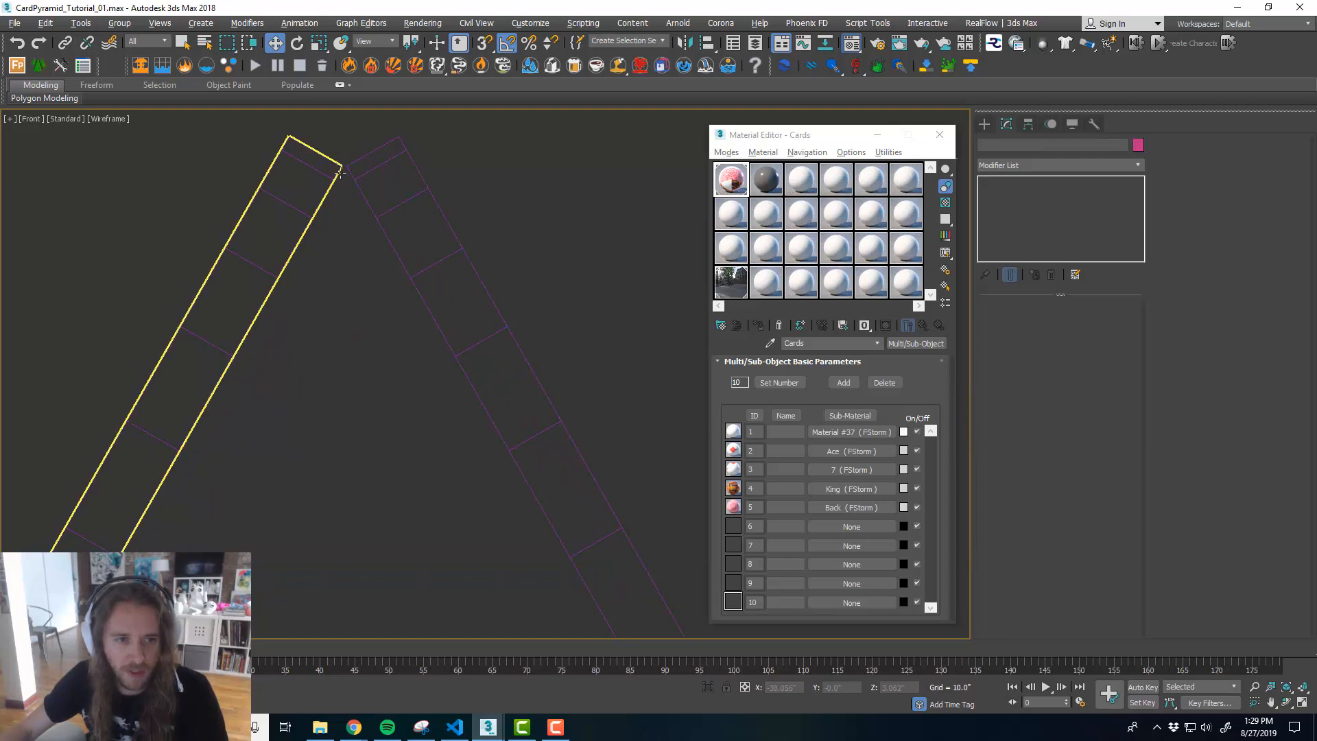
pyautogui.click(346, 175)
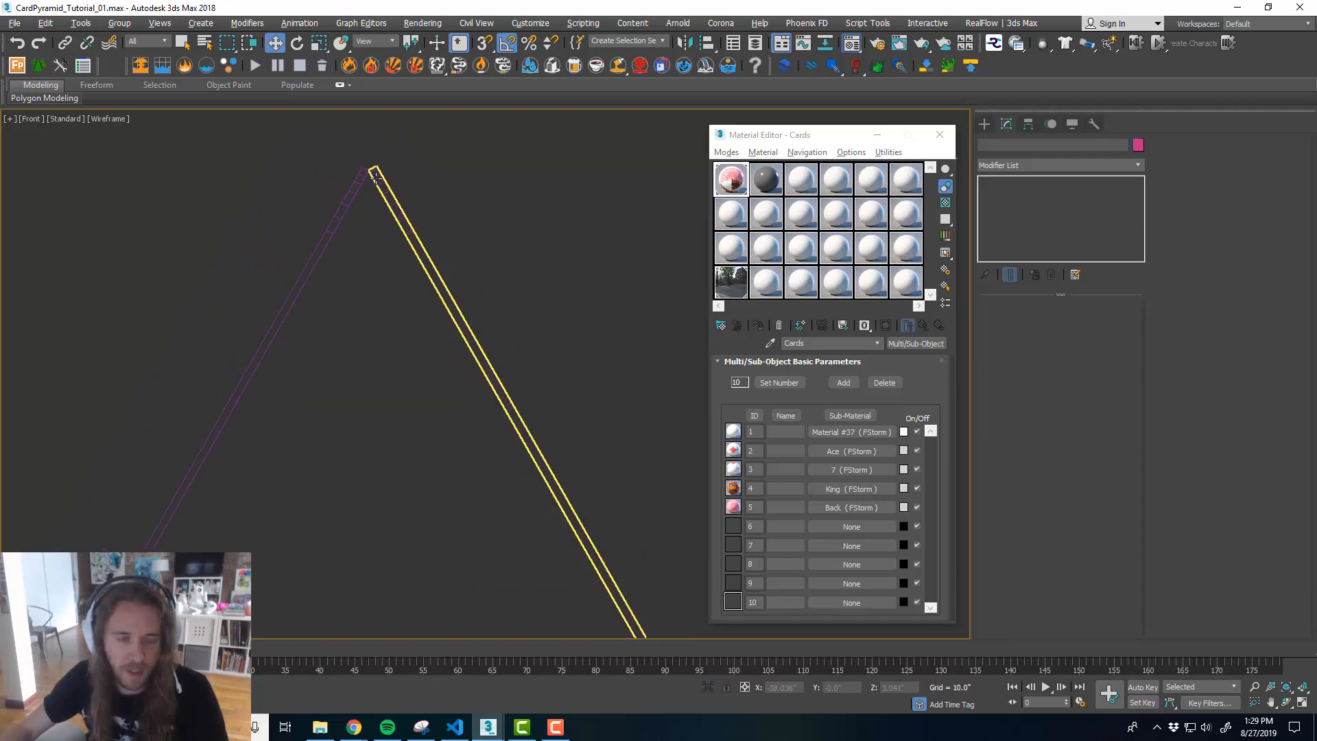
pyautogui.scroll(-2, 446, 343)
pyautogui.click(443, 480)
pyautogui.moveTo(443, 481); pyautogui.dragTo(459, 445, button='middle')
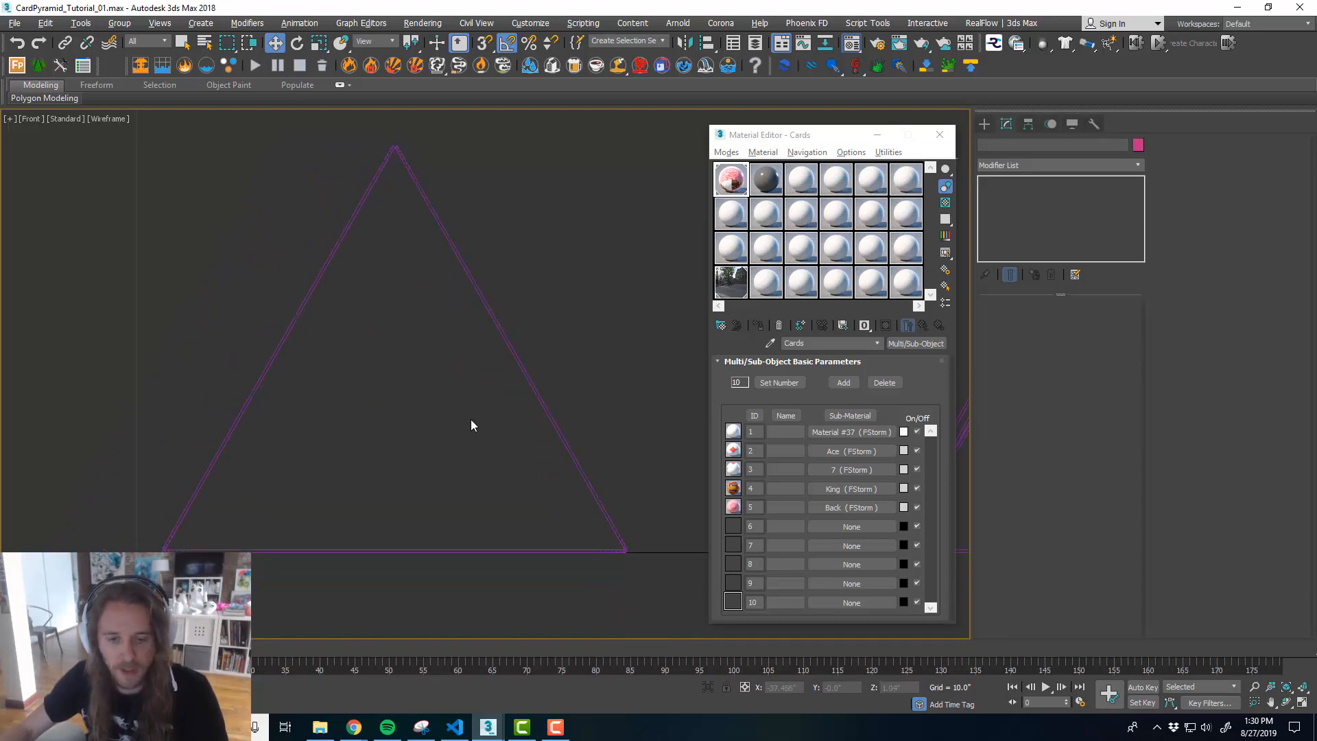
# - Examine the joint between the leaning card and the flat base card at the triangle's lower corner
pyautogui.moveTo(459, 388); pyautogui.dragTo(472, 398, button='middle')
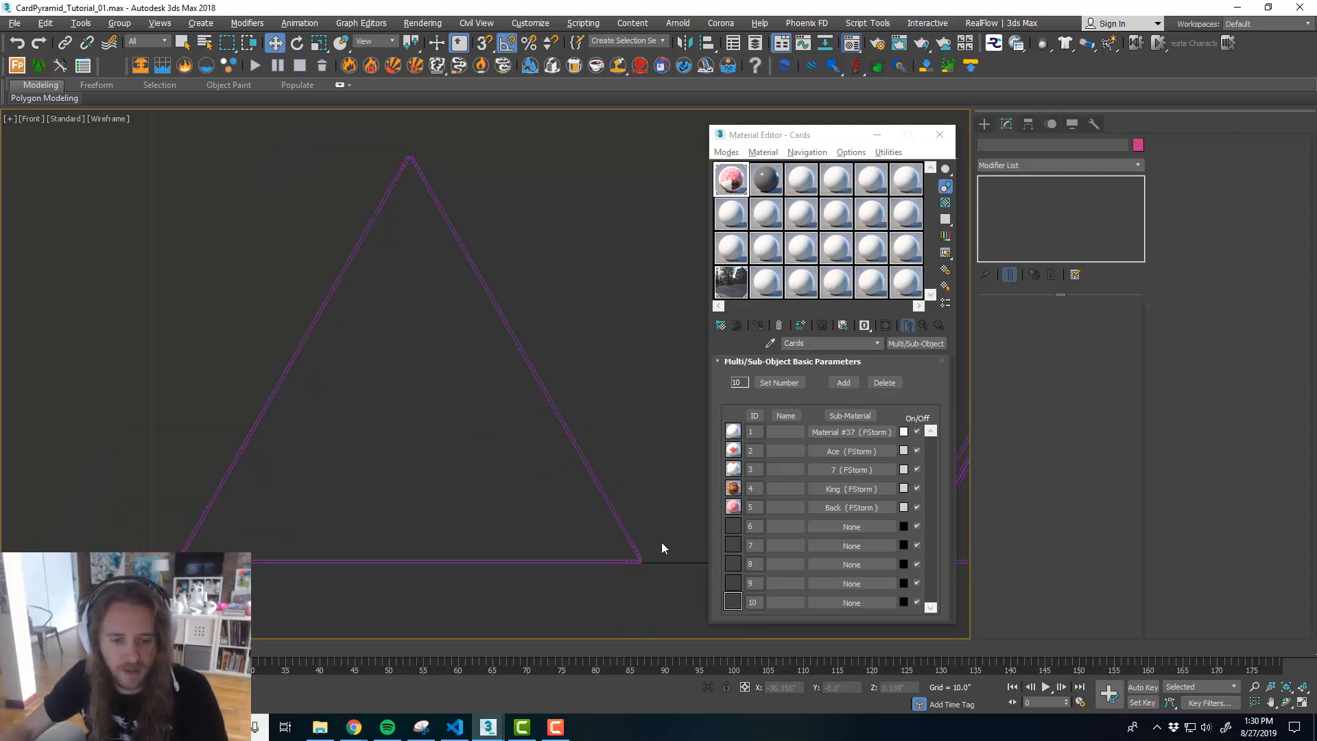
pyautogui.scroll(5, 639, 566)
pyautogui.scroll(-2, 640, 563)
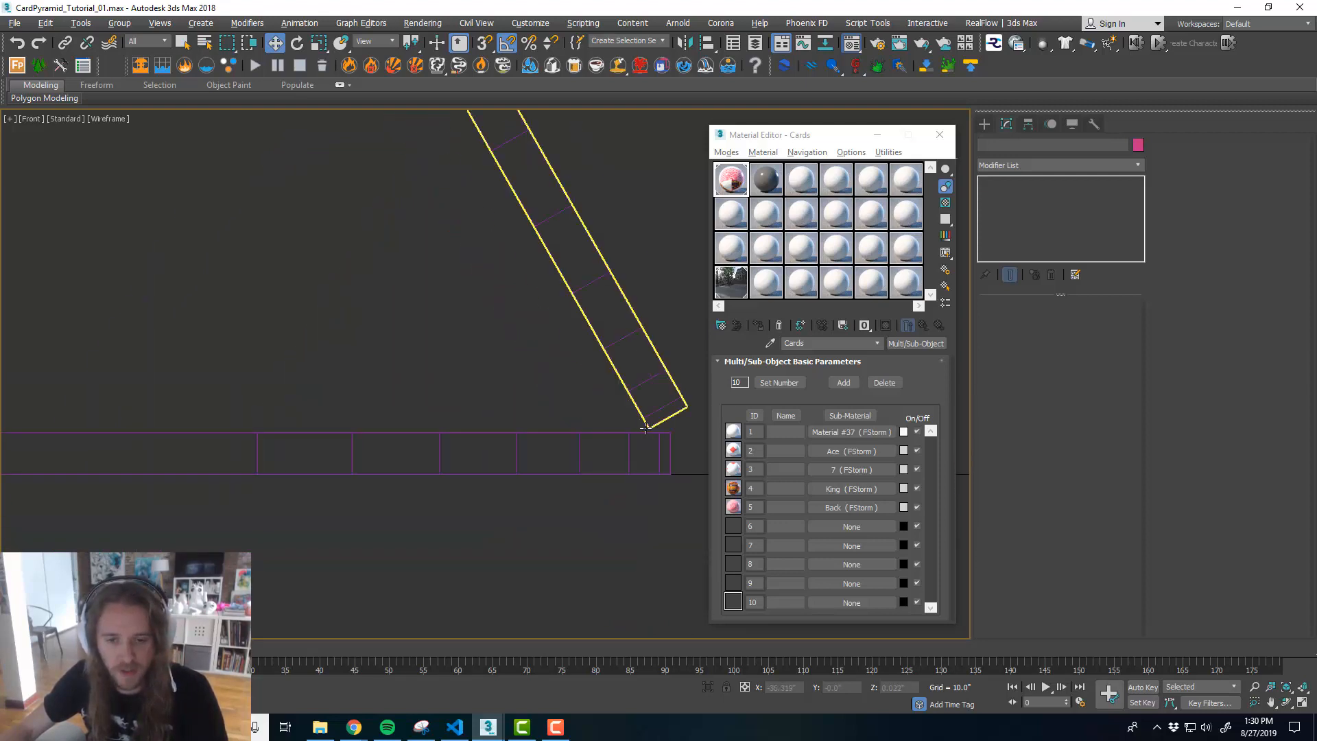
pyautogui.scroll(-5, 650, 473)
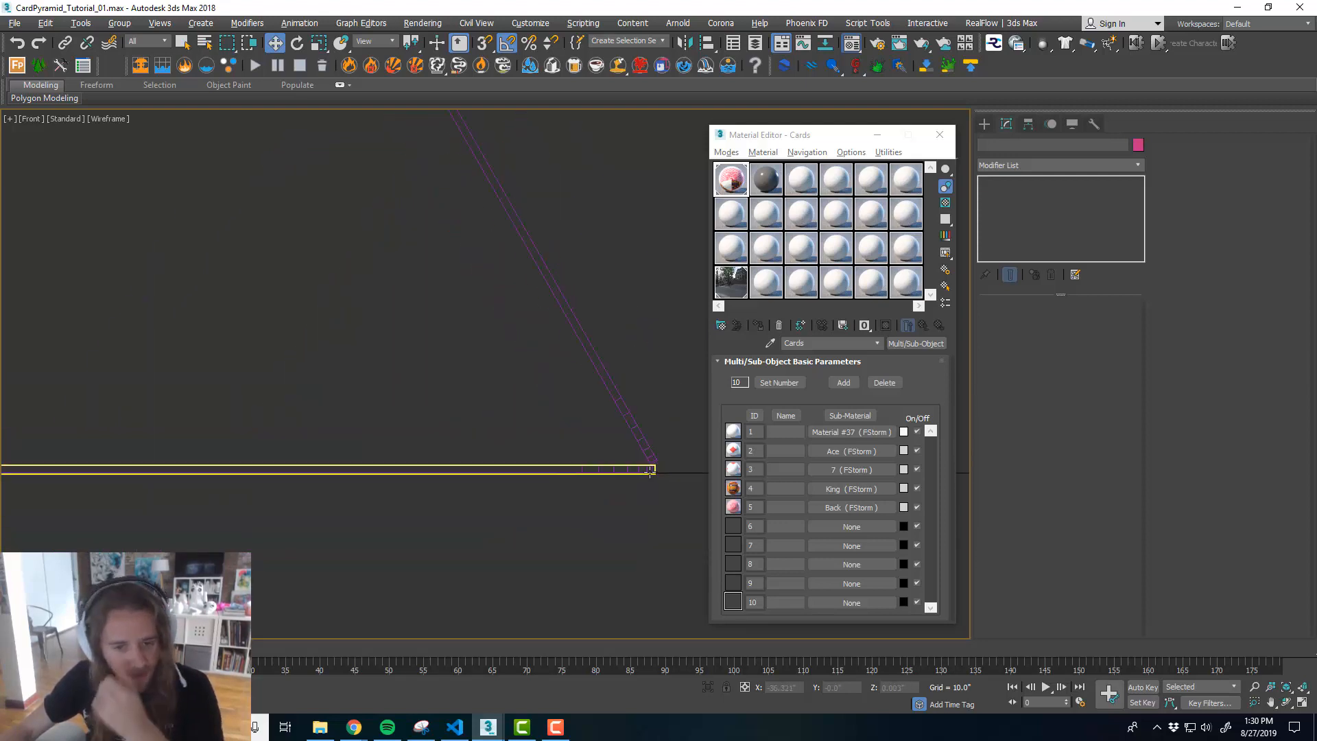
# - Return to a maximized Perspective view of the card triangles
pyautogui.scroll(-4, 650, 472)
pyautogui.scroll(1, 512, 352)
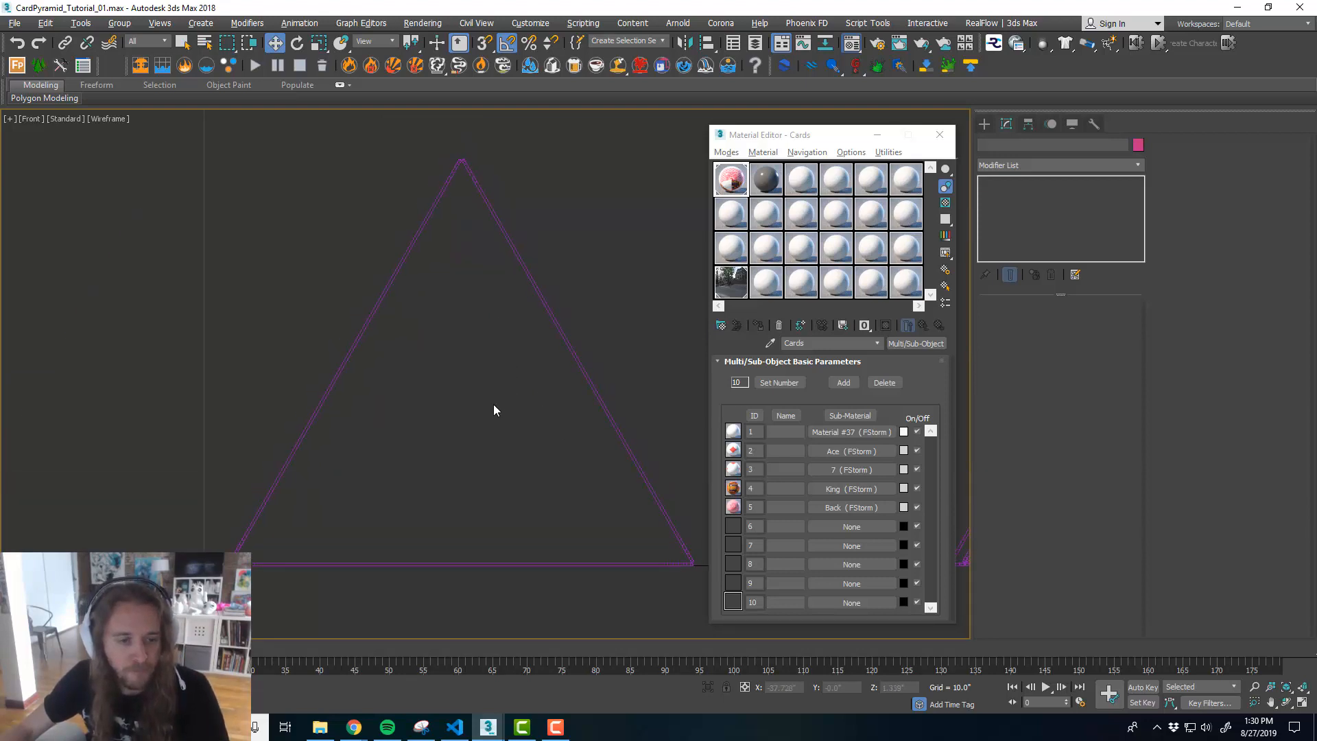
pyautogui.hotkey('alt', 'w')
pyautogui.click(616, 533)
pyautogui.hotkey('alt', 'w')
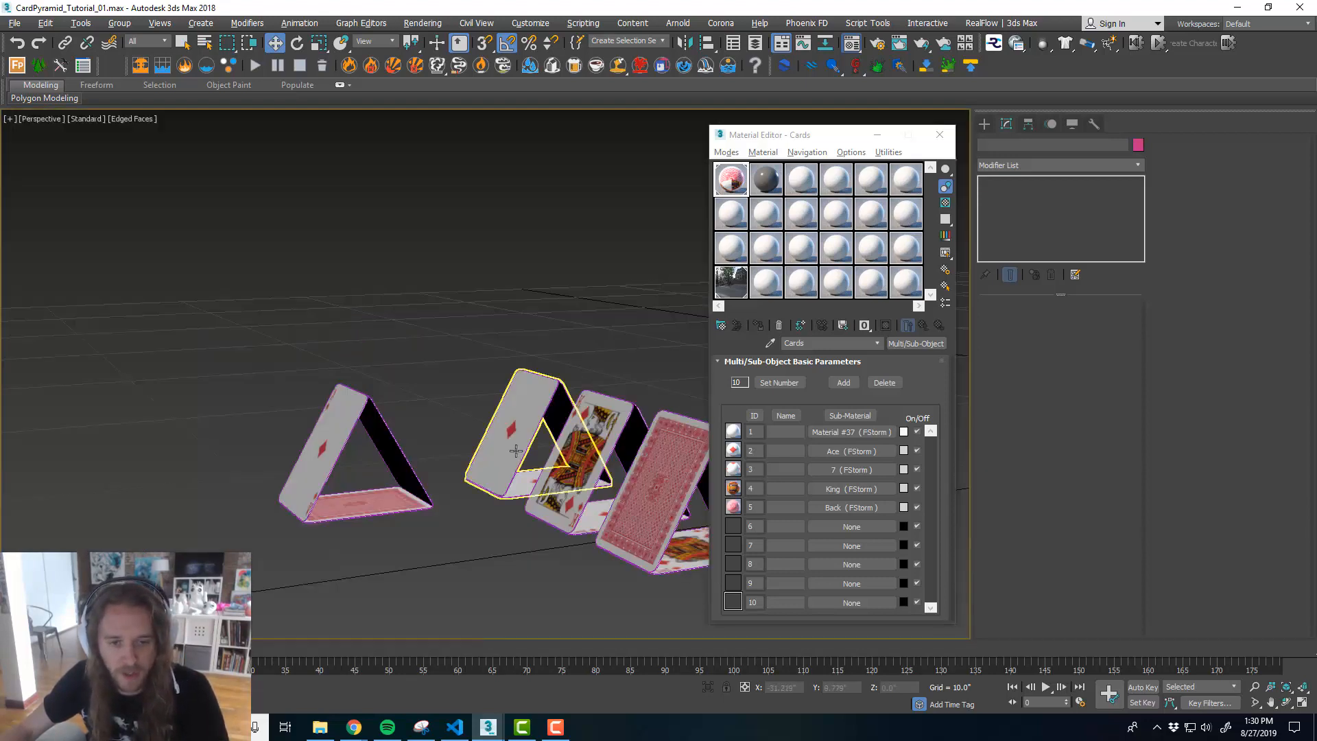
pyautogui.moveTo(554, 462); pyautogui.dragTo(217, 348, button='middle')
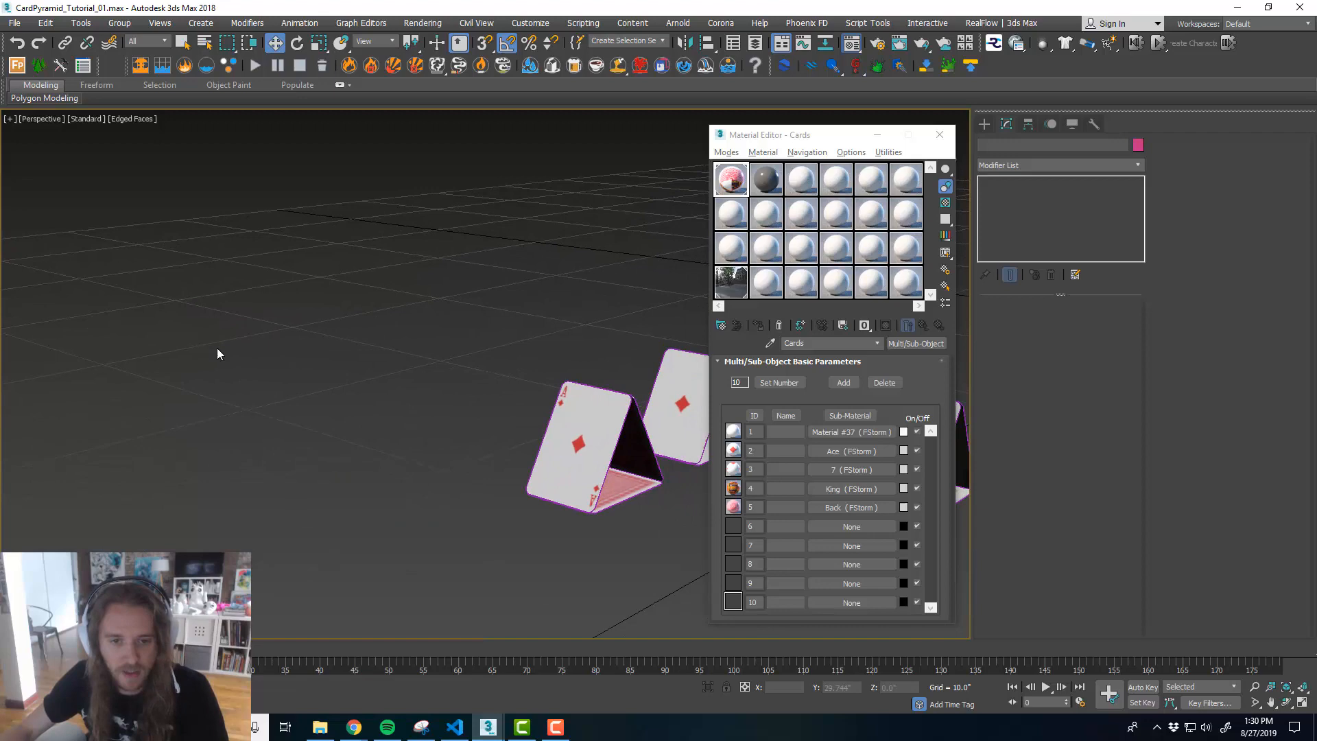
# - Select the leaning ace card and examine how its triangle's front, back and base cards are oriented
pyautogui.click(555, 439)
pyautogui.press('z')
pyautogui.scroll(-3, 441, 409)
pyautogui.moveTo(574, 441); pyautogui.dragTo(513, 422, button='middle')
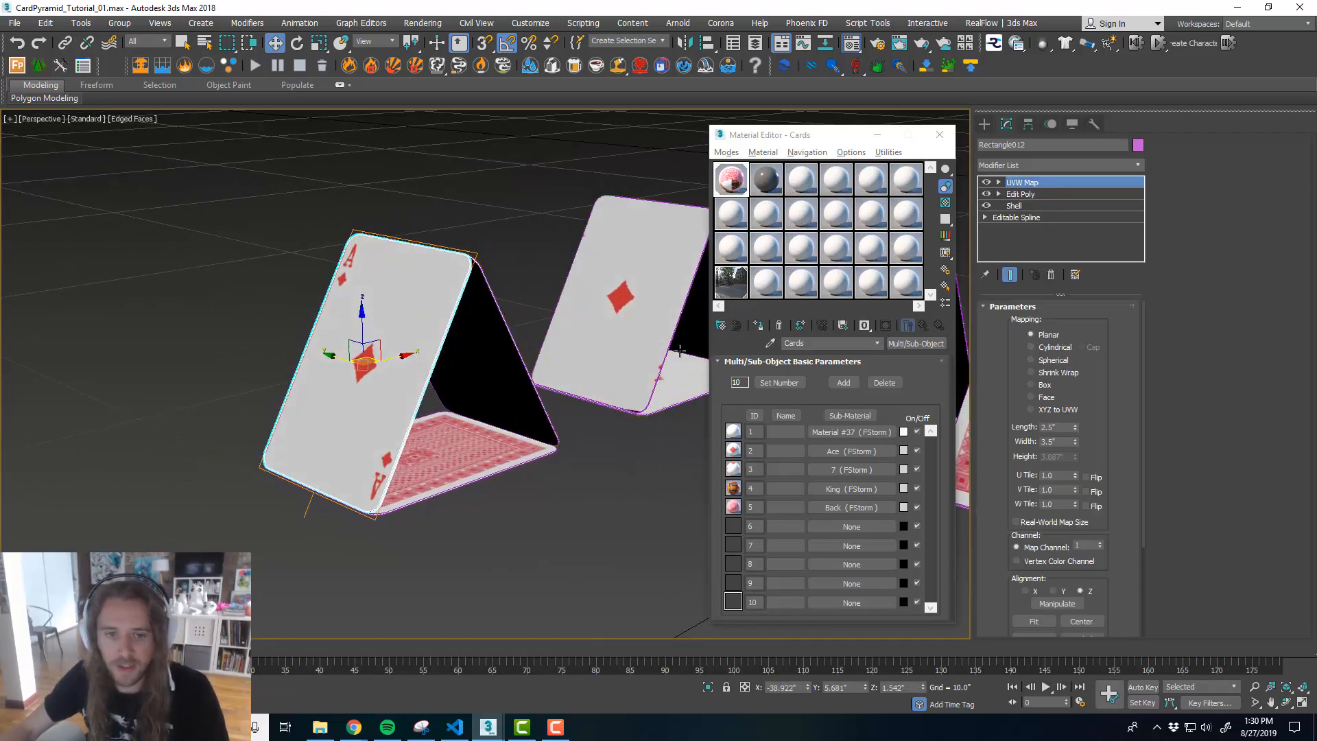
pyautogui.scroll(4, 384, 353)
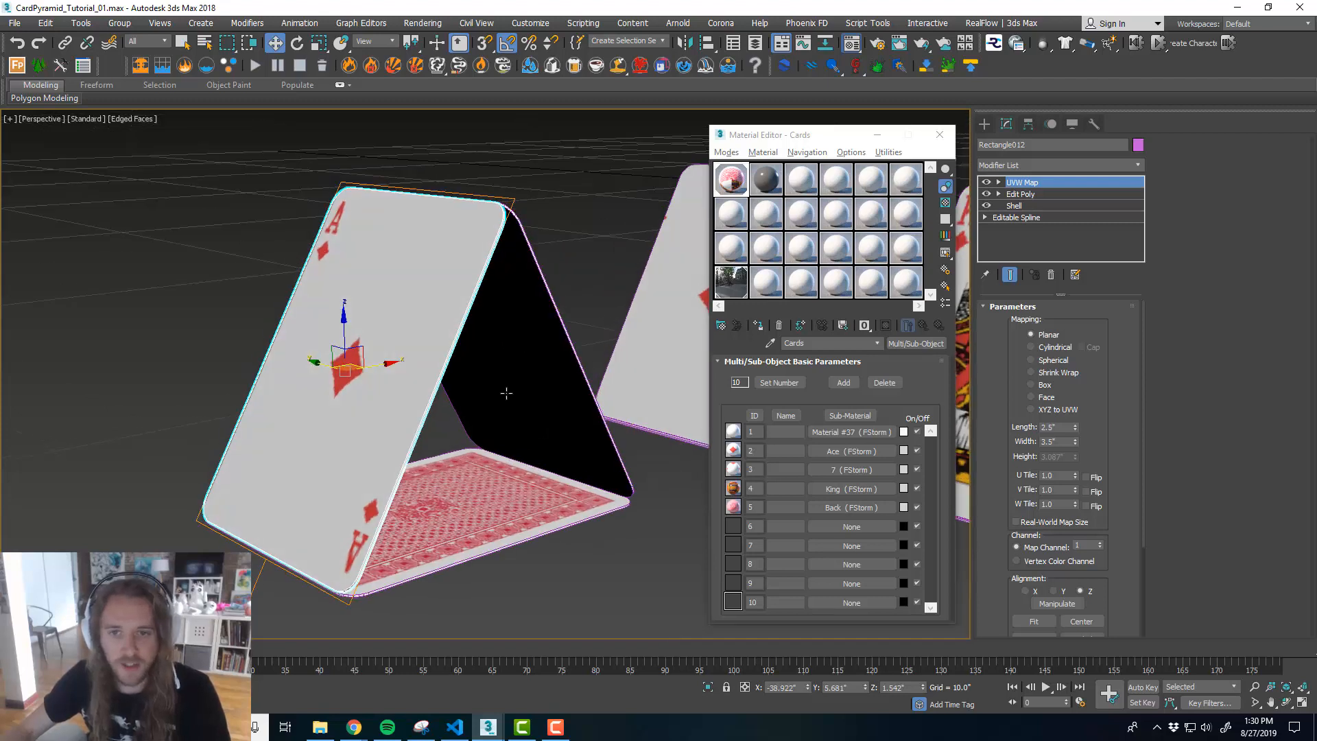
pyautogui.keyDown('alt'); pyautogui.moveTo(506, 393); pyautogui.dragTo(781, 446, button='middle'); pyautogui.keyUp('alt')
pyautogui.moveTo(489, 447); pyautogui.dragTo(479, 444, button='middle')
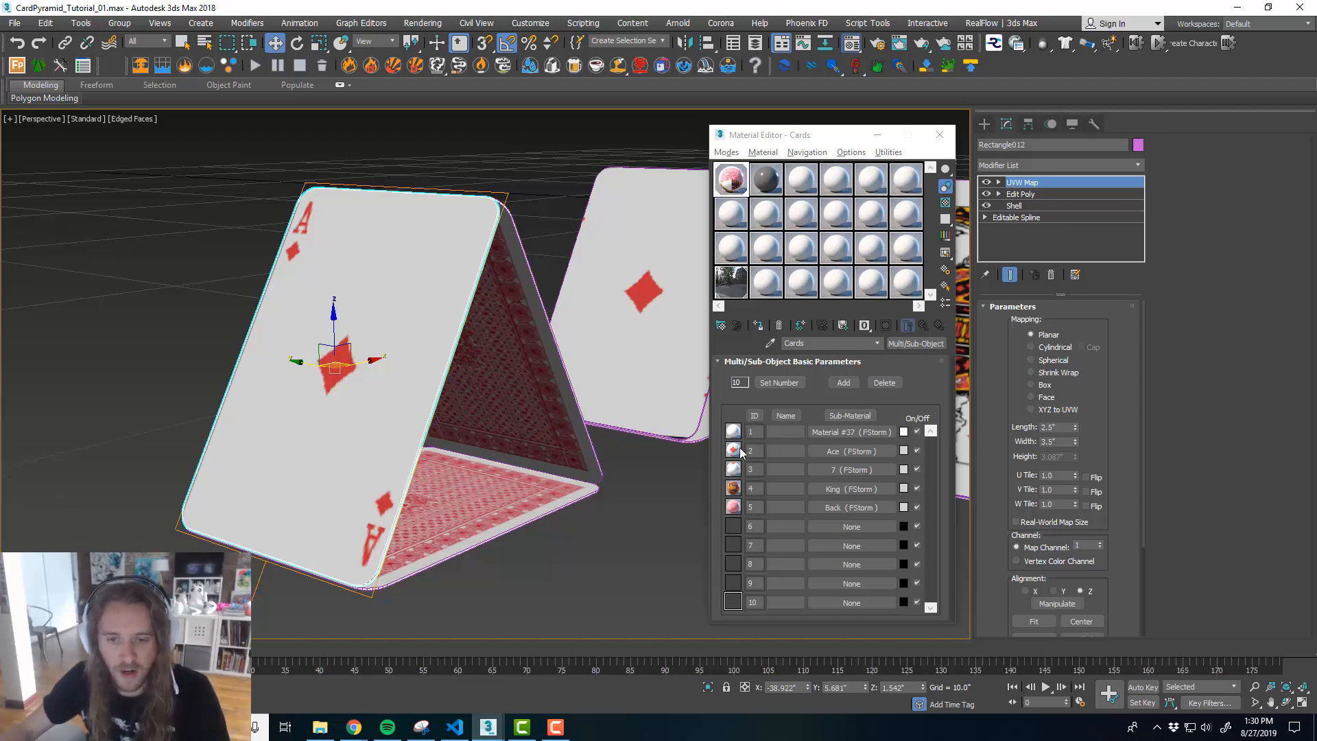
pyautogui.scroll(-3, 475, 420)
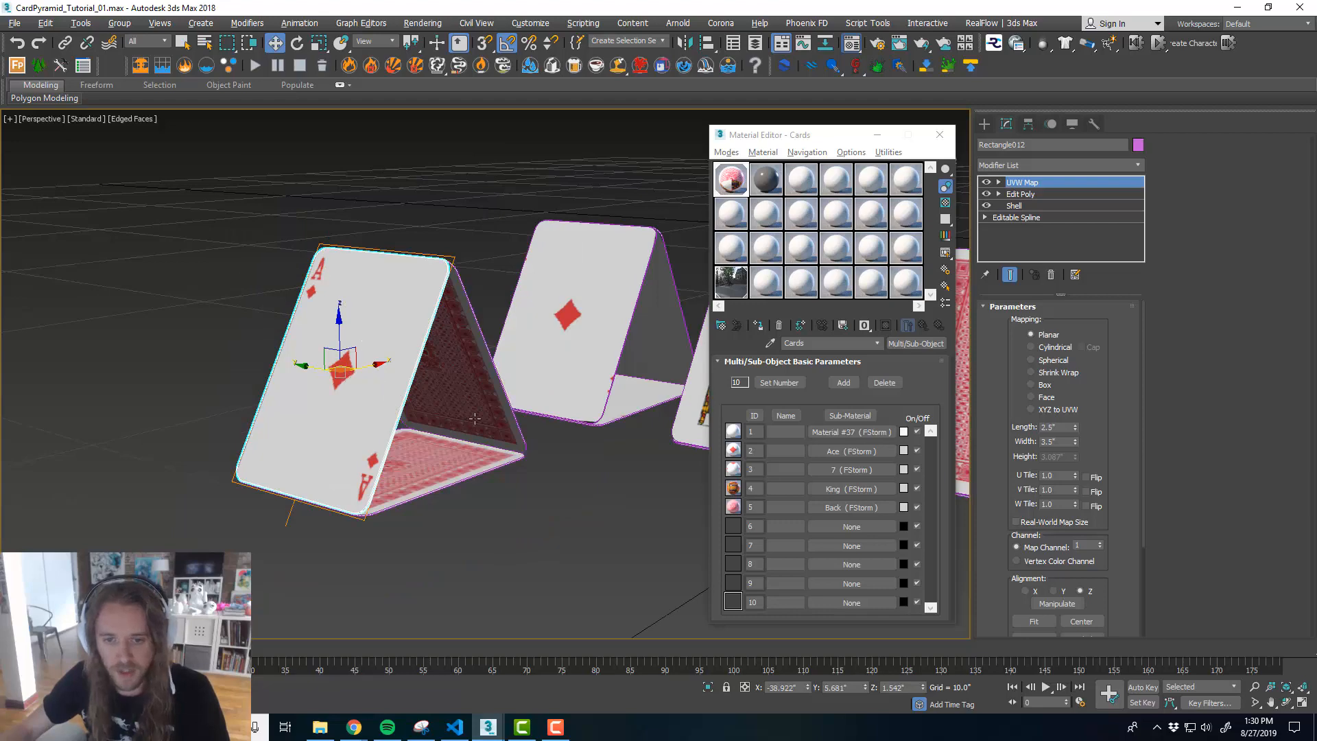
pyautogui.moveTo(474, 420); pyautogui.dragTo(451, 418, button='middle')
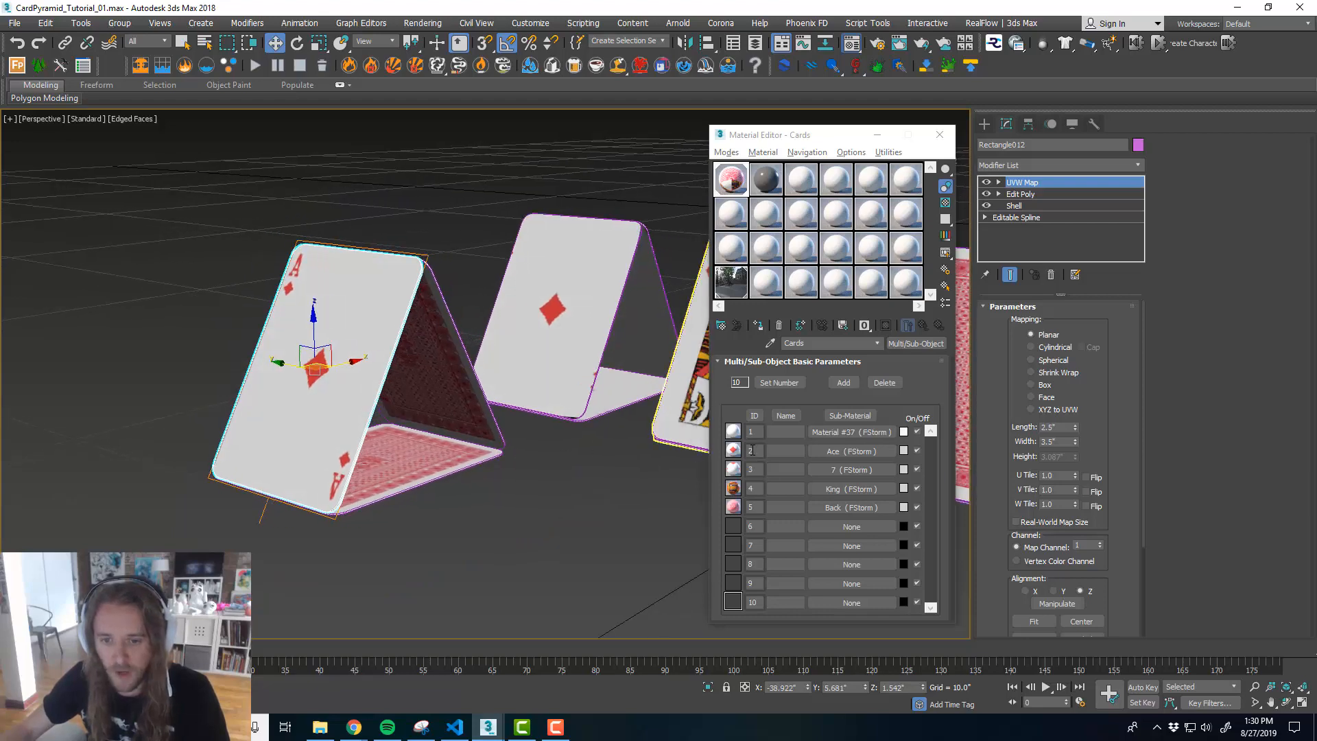
pyautogui.scroll(-3, 331, 451)
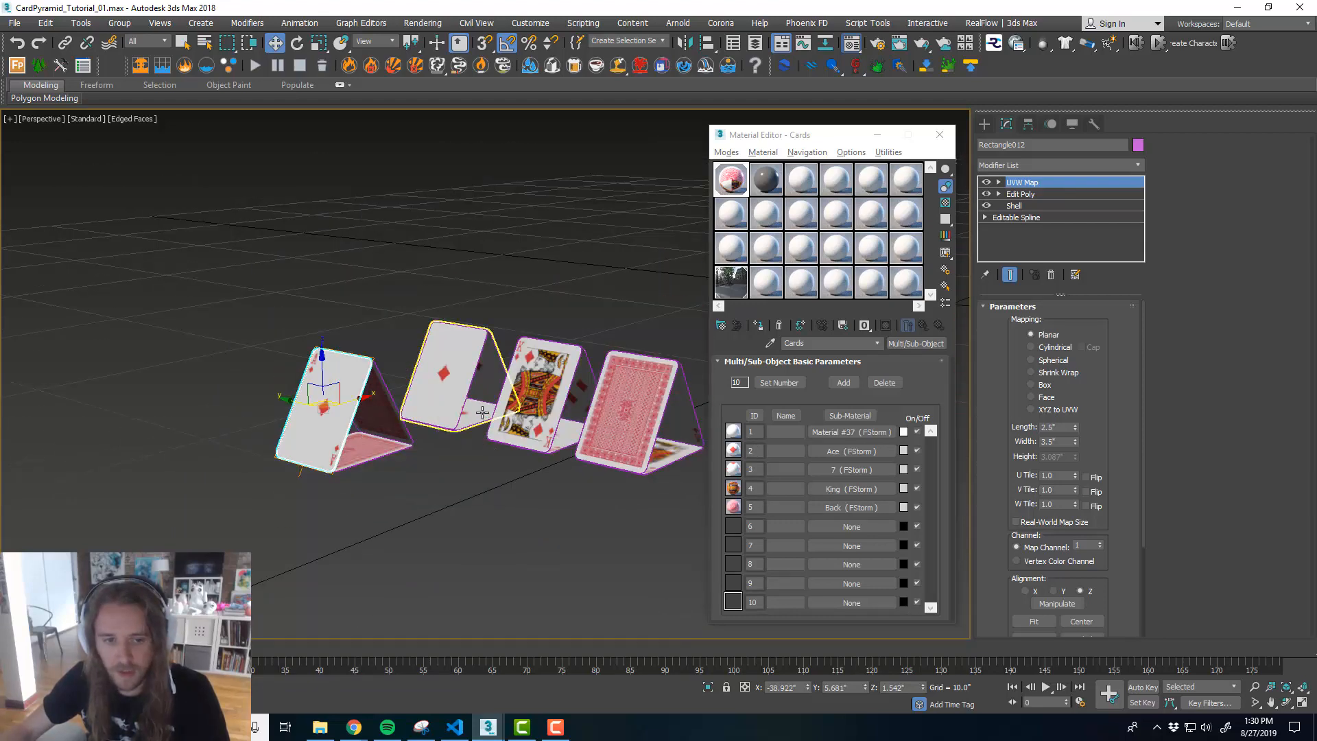
# - Add an Edit Poly modifier to the flat base card of the ace triangle
pyautogui.scroll(3, 331, 451)
pyautogui.click(489, 491)
pyautogui.scroll(3, 488, 473)
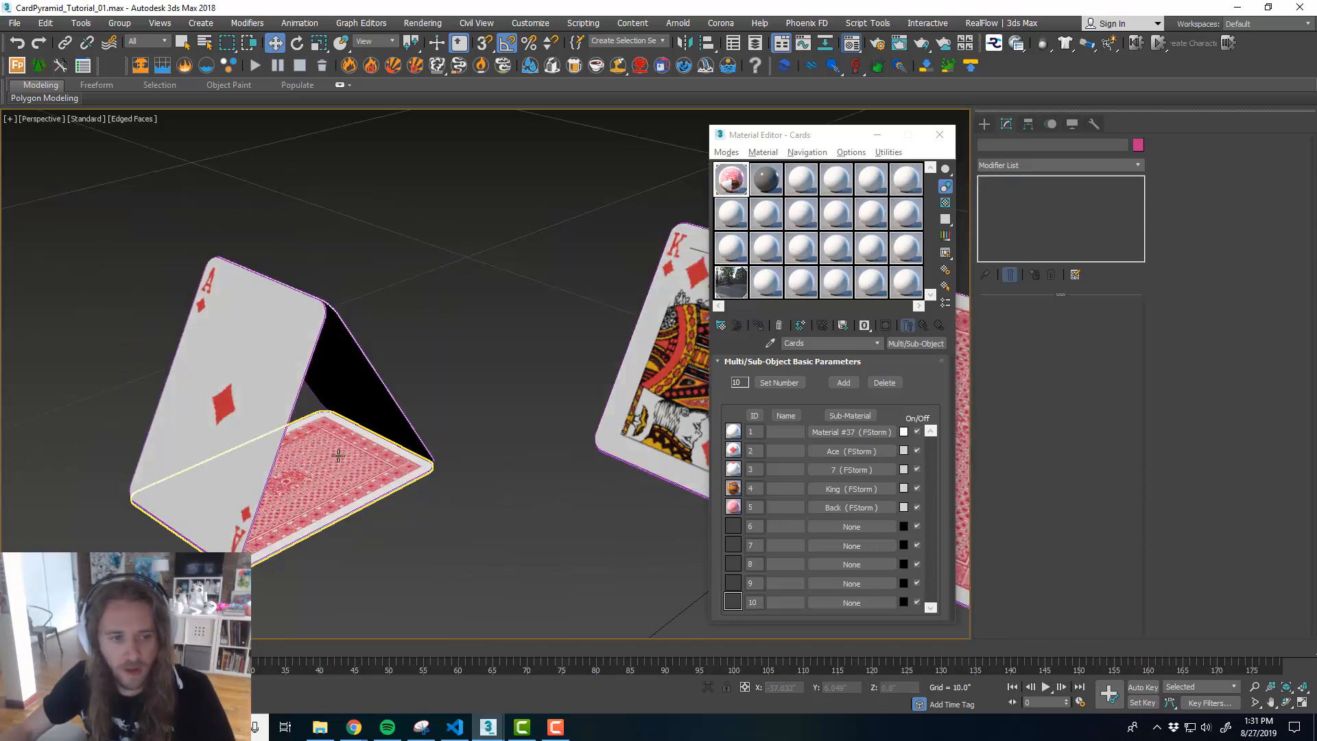
pyautogui.click(419, 456)
pyautogui.moveTo(488, 444); pyautogui.dragTo(573, 380, button='middle')
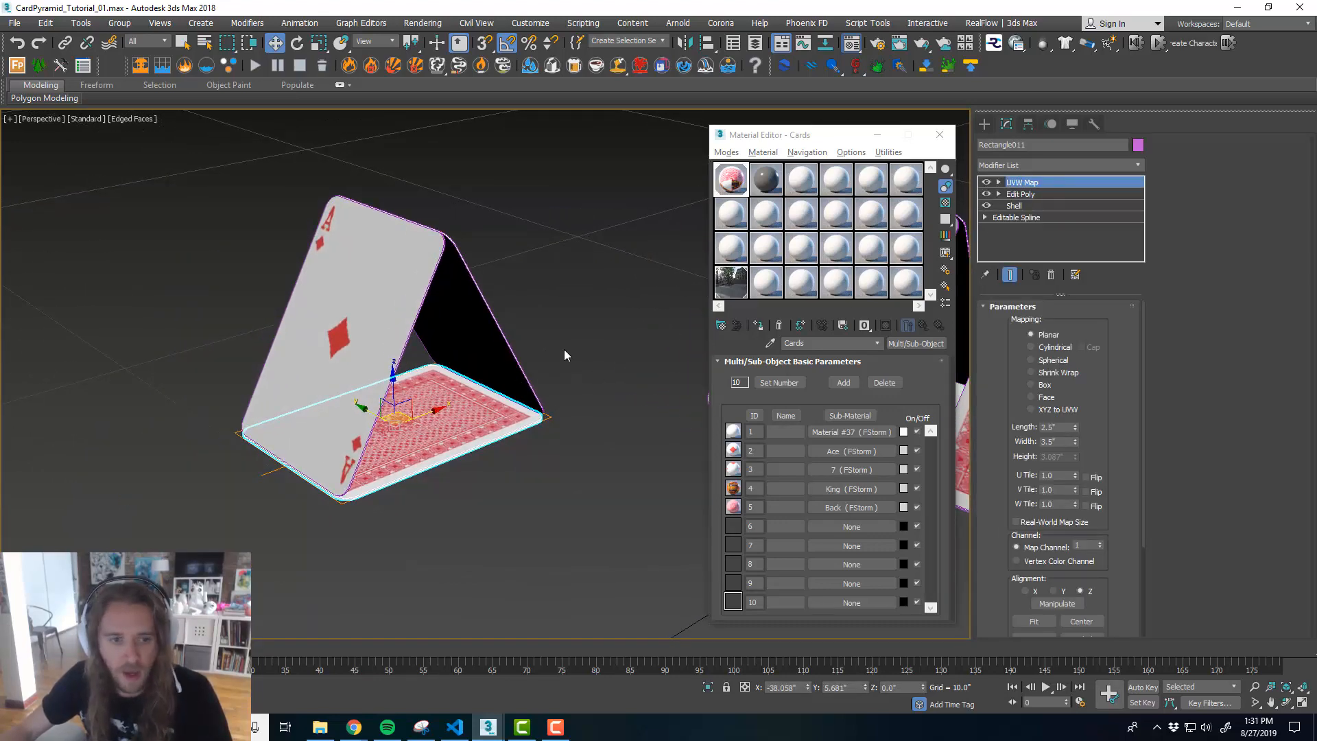
pyautogui.keyDown('alt'); pyautogui.moveTo(500, 489); pyautogui.dragTo(668, 399, button='middle'); pyautogui.keyUp('alt')
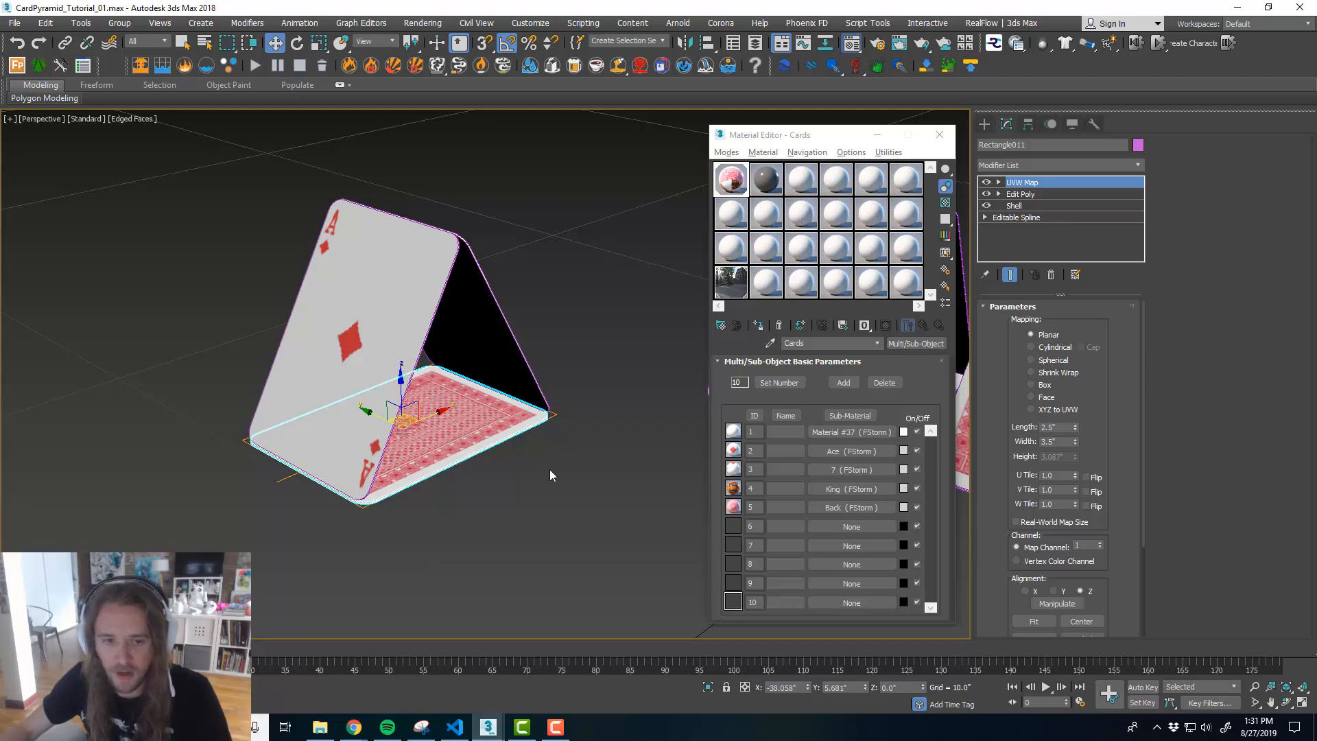
pyautogui.keyDown('alt'); pyautogui.moveTo(508, 447); pyautogui.dragTo(632, 441, button='middle'); pyautogui.keyUp('alt')
pyautogui.click(1128, 166)
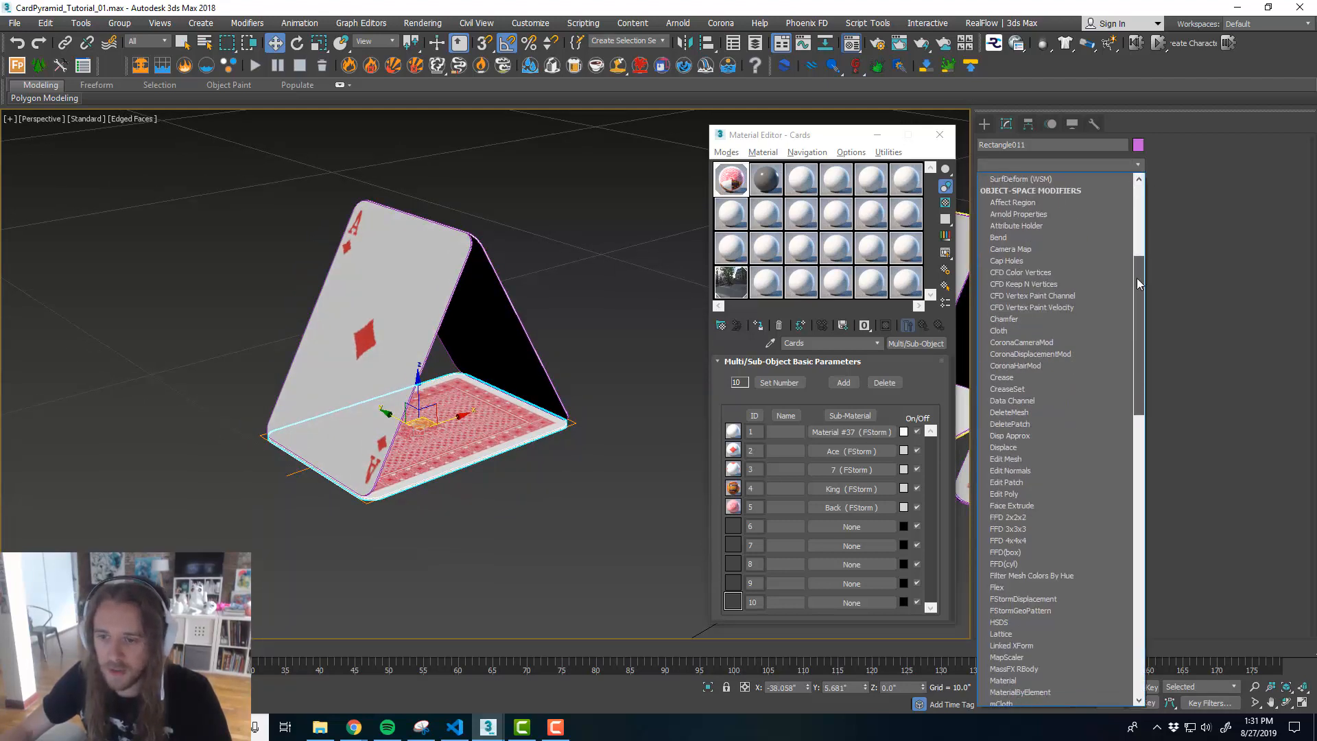
pyautogui.click(1006, 482)
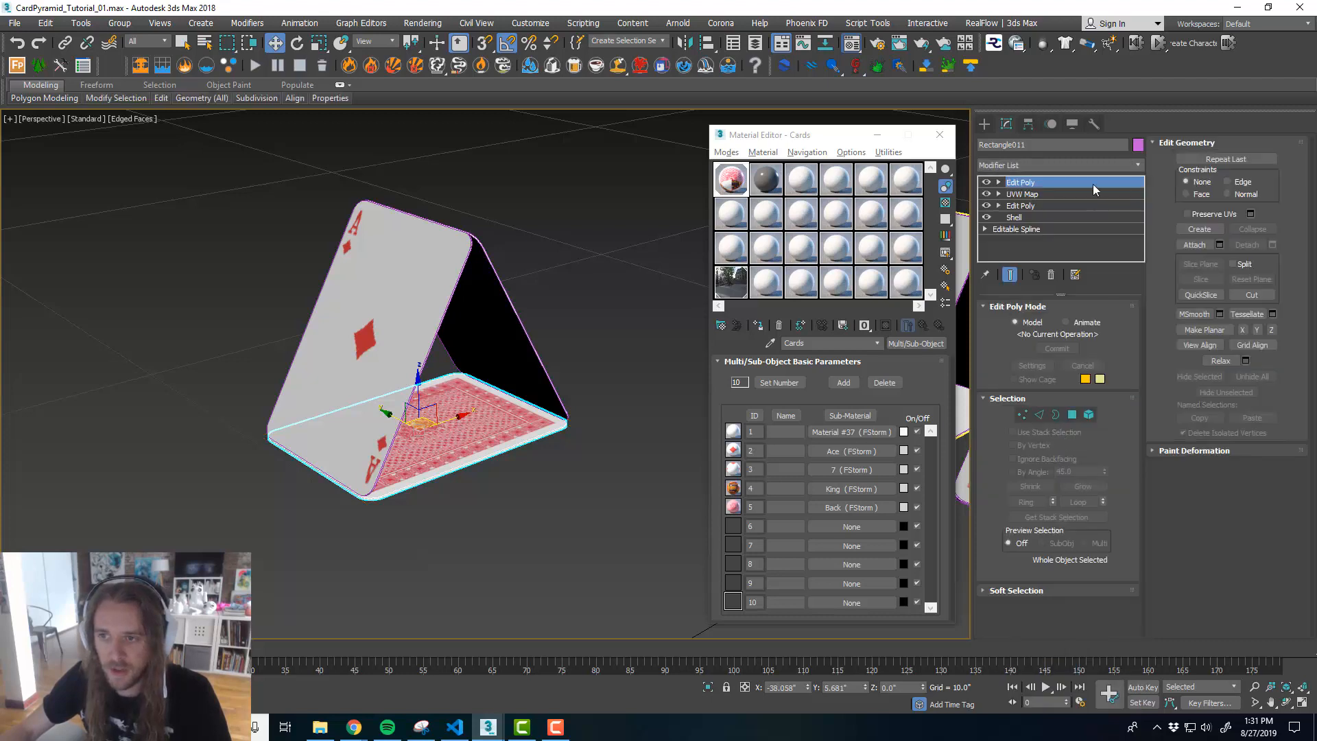
# - Attach the two leaning cards to the ace triangle's base card and select the combined object
pyautogui.click(1093, 123)
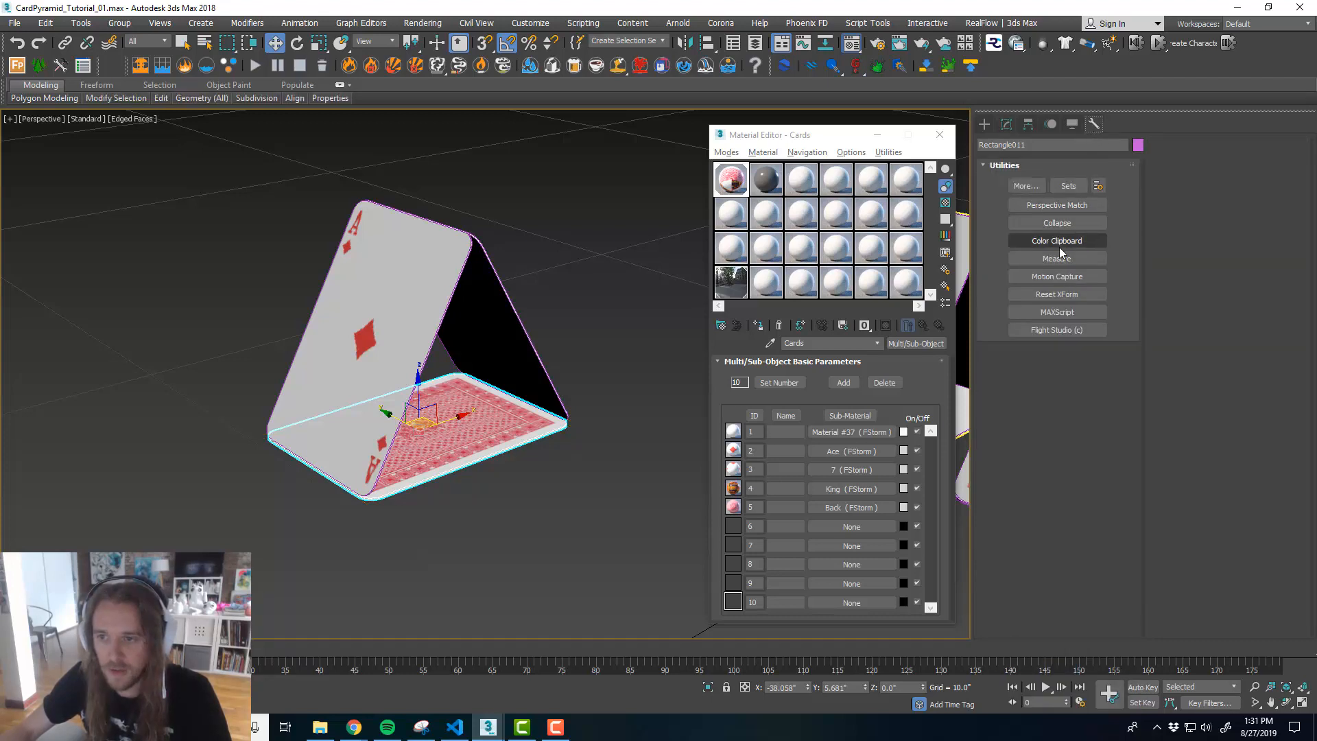
pyautogui.click(1006, 123)
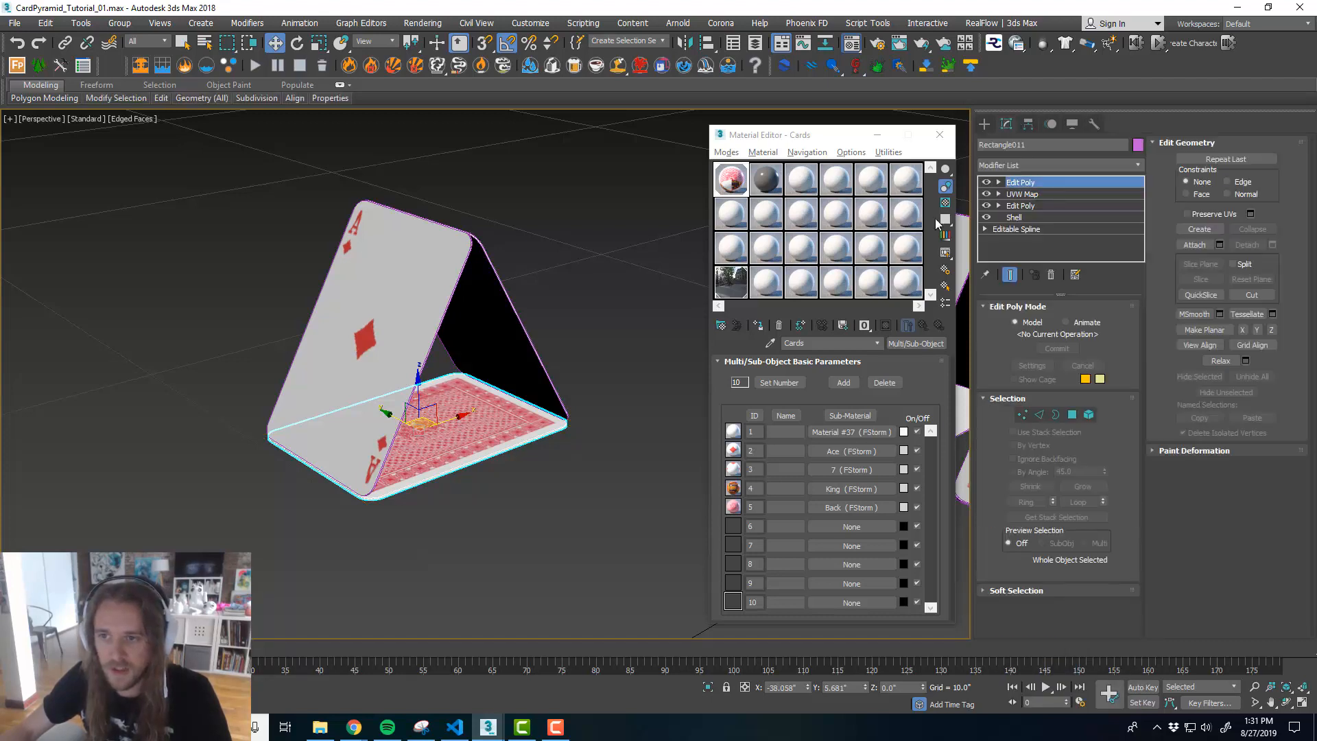
pyautogui.click(1205, 244)
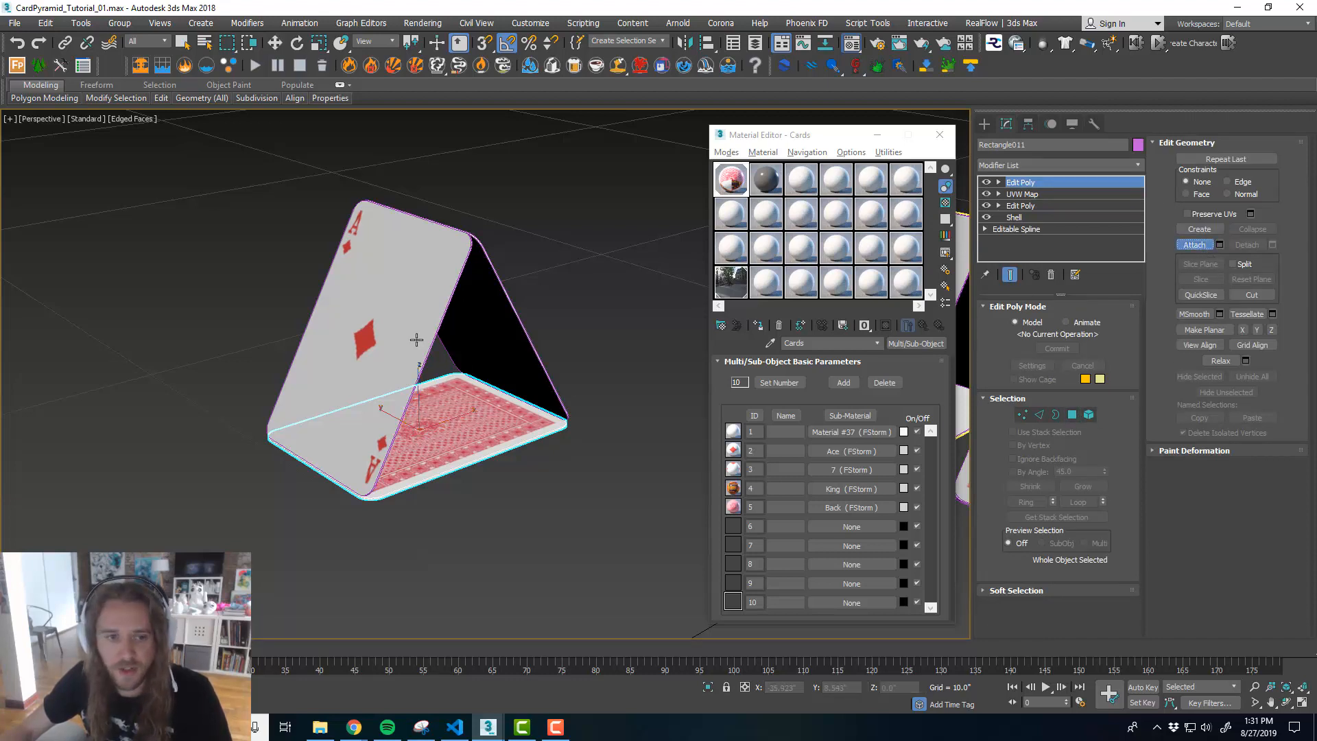
pyautogui.click(454, 412)
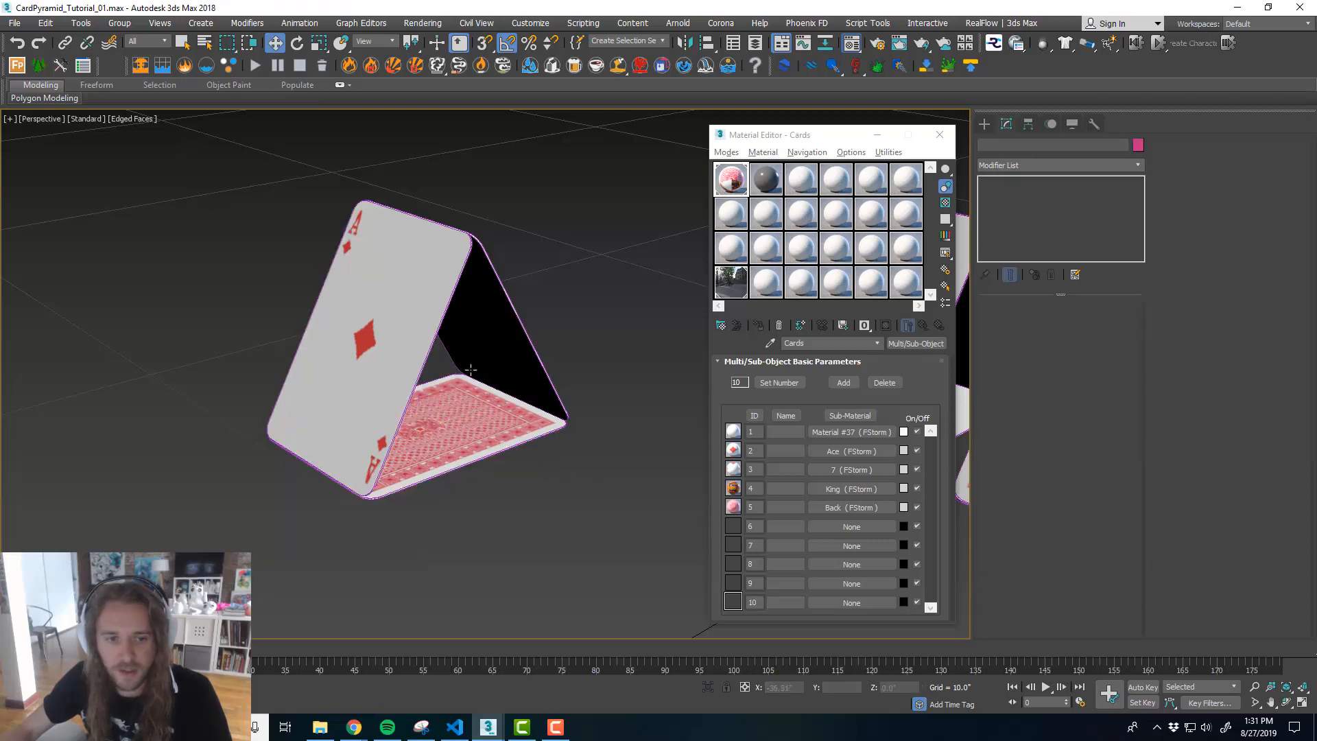
pyautogui.click(455, 412)
pyautogui.moveTo(455, 412)
pyautogui.mouseDown(button='middle')
pyautogui.moveTo(407, 394)
pyautogui.moveTo(441, 395)
pyautogui.mouseUp(button='middle')
pyautogui.scroll(-3, 382, 372)
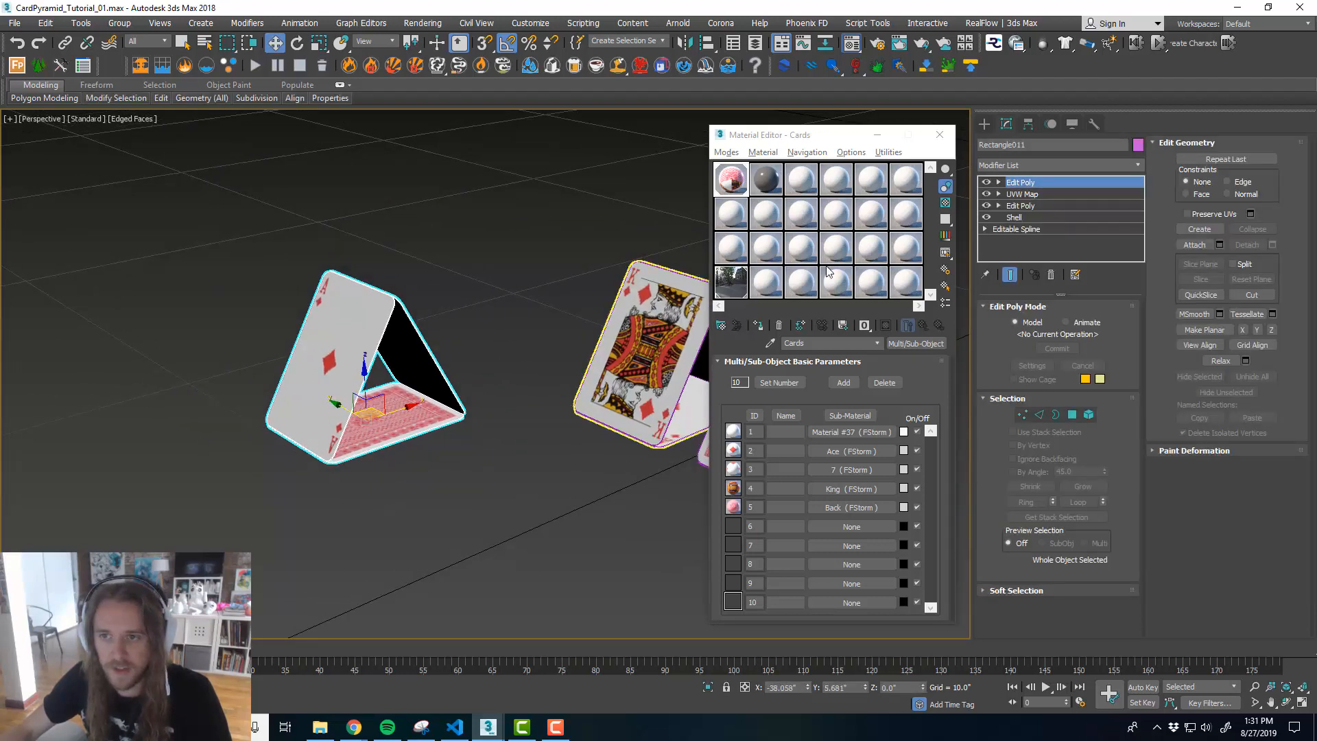
# - Rename the combined ace triangle as Card_Module_01
pyautogui.click(1043, 144)
pyautogui.write('C')
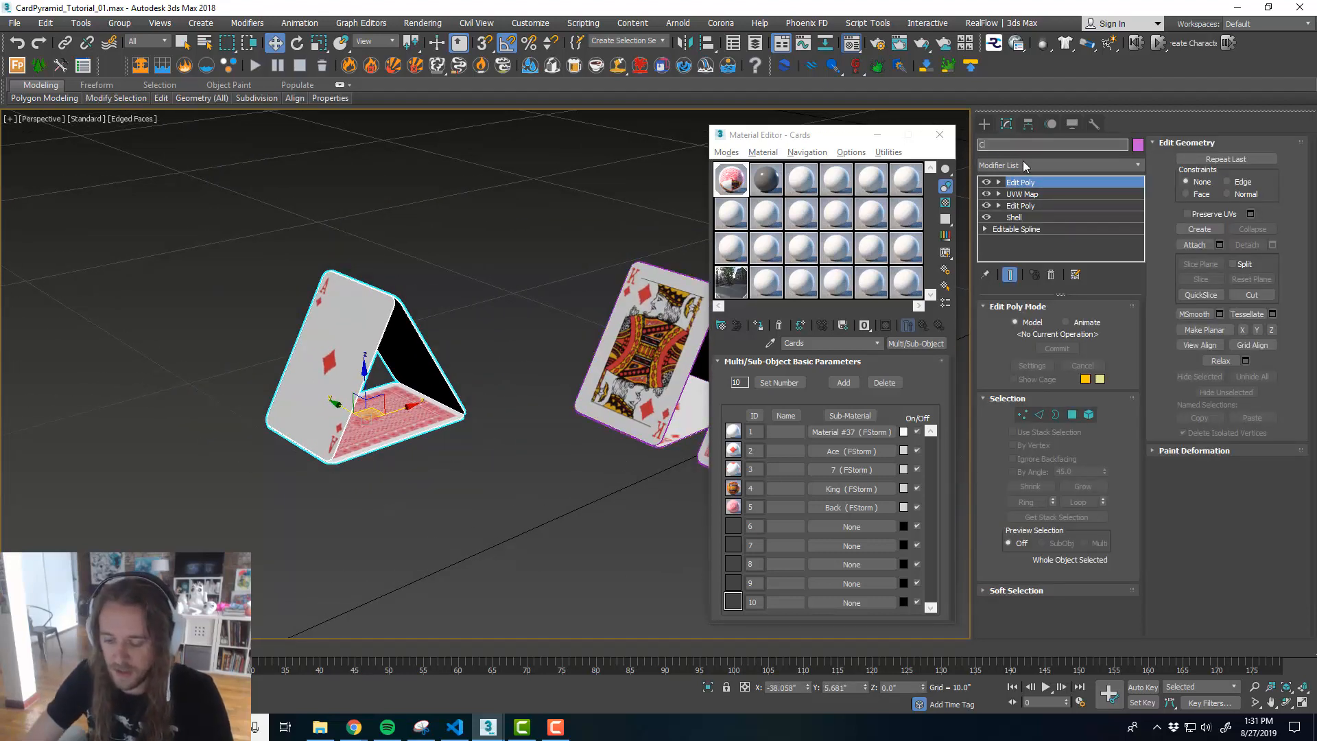
pyautogui.write('ard_Module')
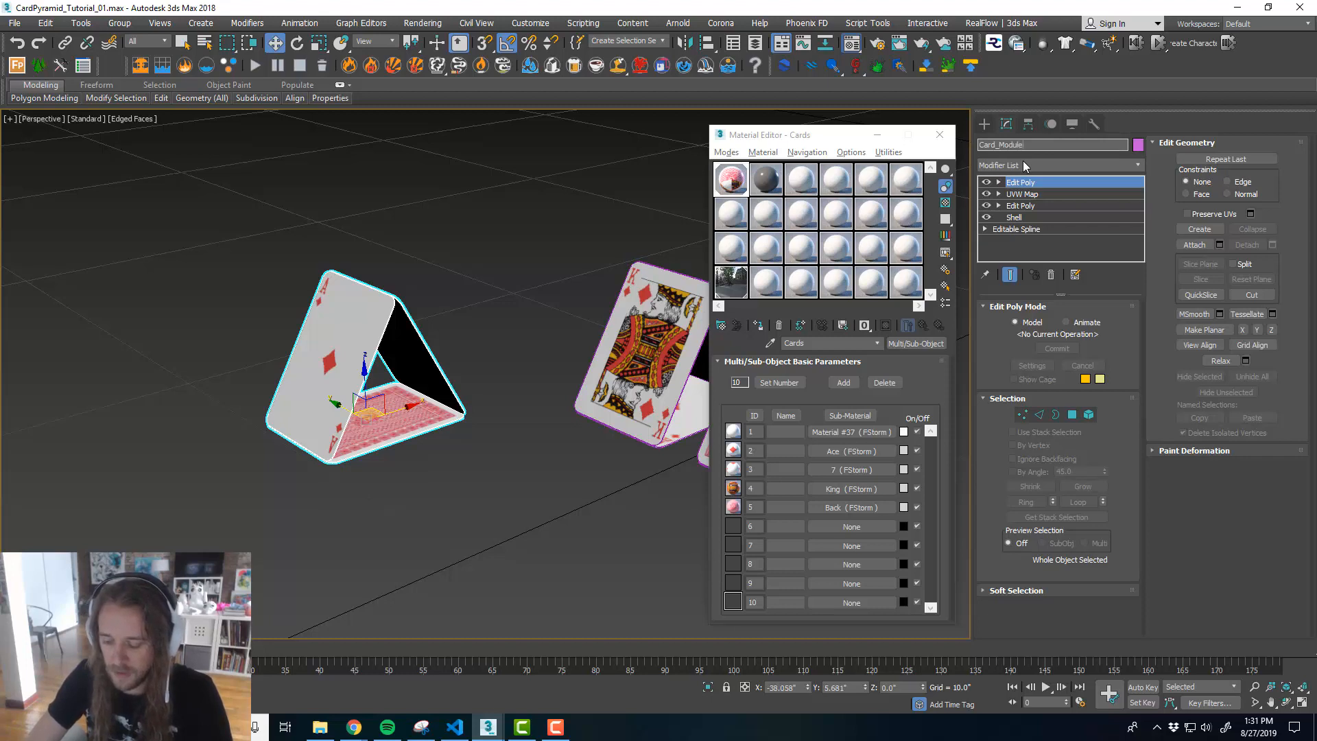
pyautogui.write('_01')
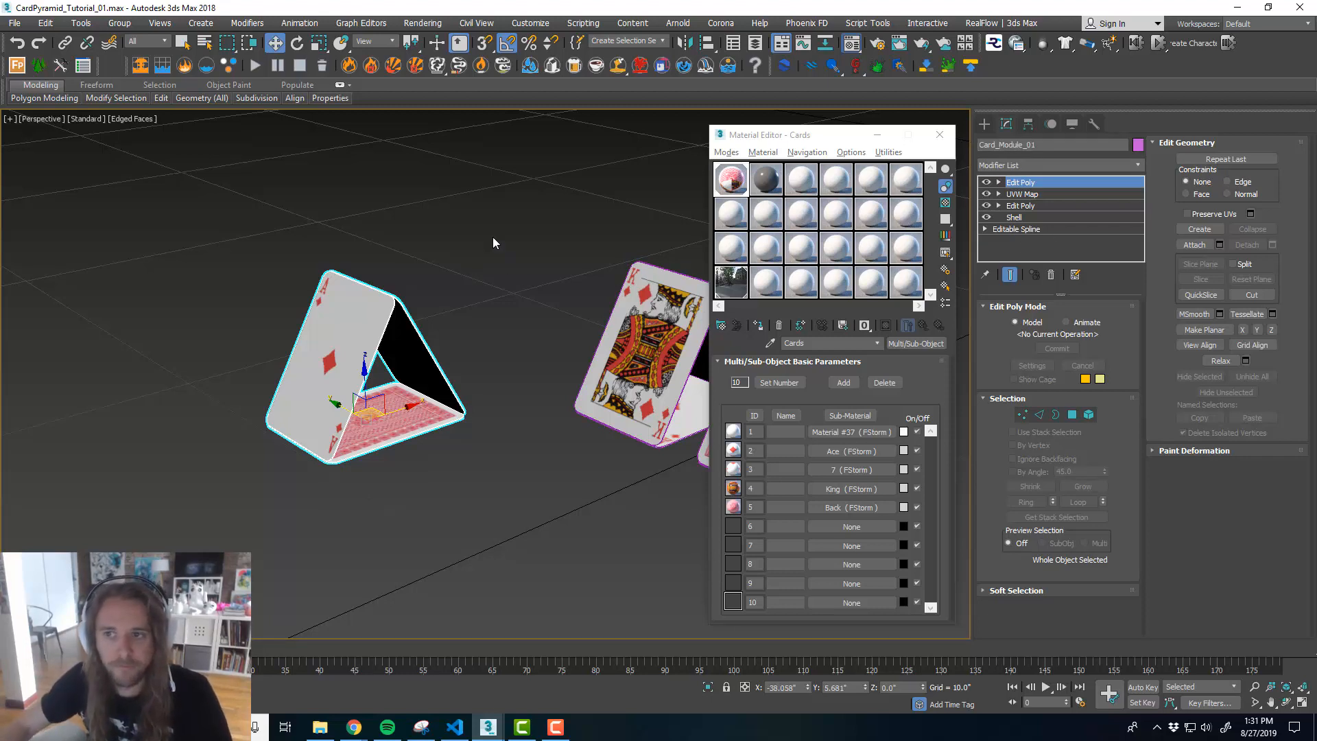
# - Move Card_Module_01 along X to about -32.9", in line with the king and card-back modules
pyautogui.scroll(-4, 360, 339)
pyautogui.click(492, 350)
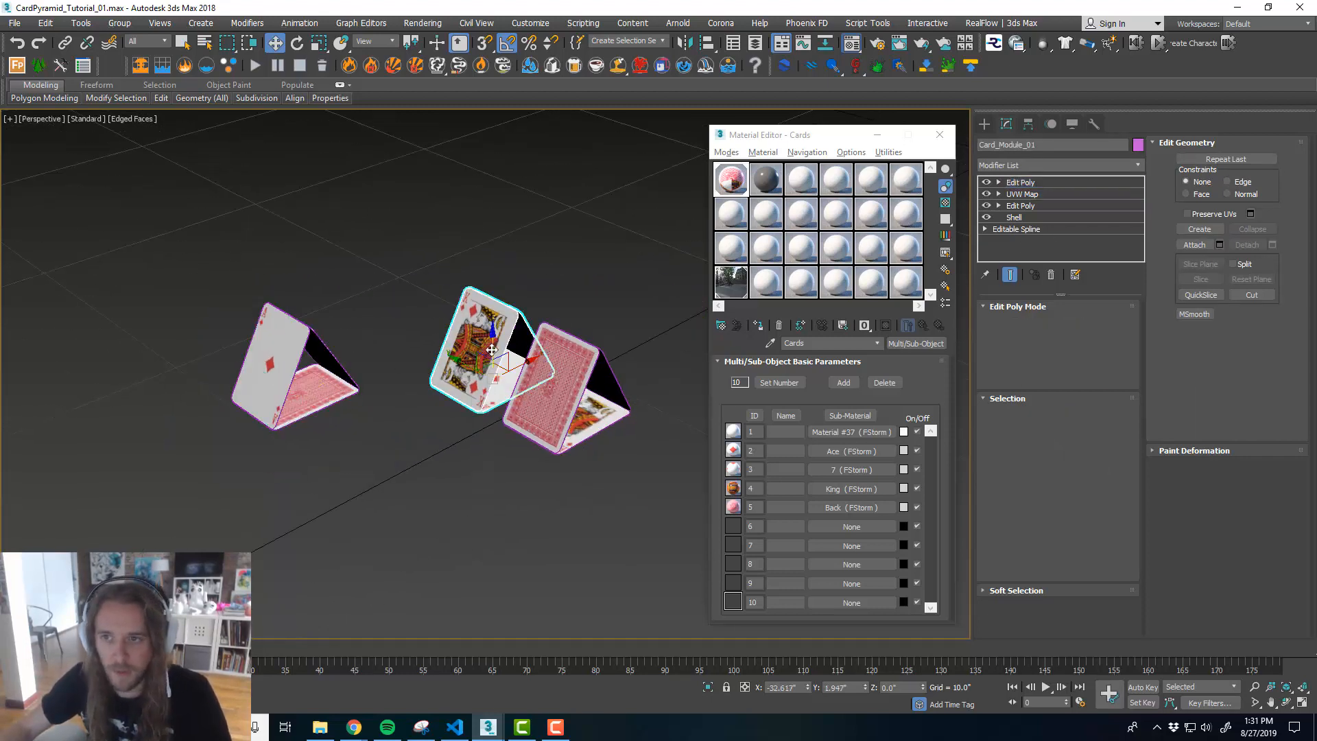
pyautogui.click(559, 387)
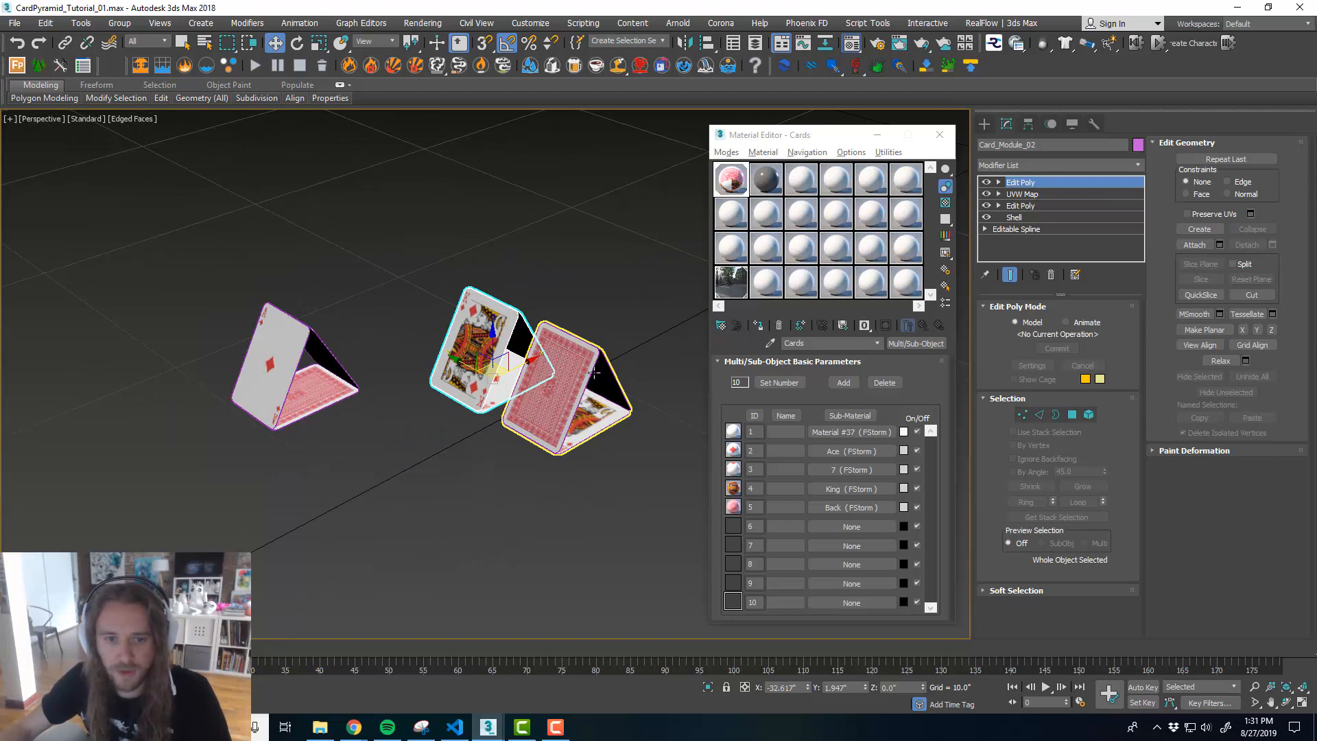
pyautogui.click(288, 409)
pyautogui.moveTo(288, 409); pyautogui.dragTo(463, 346)
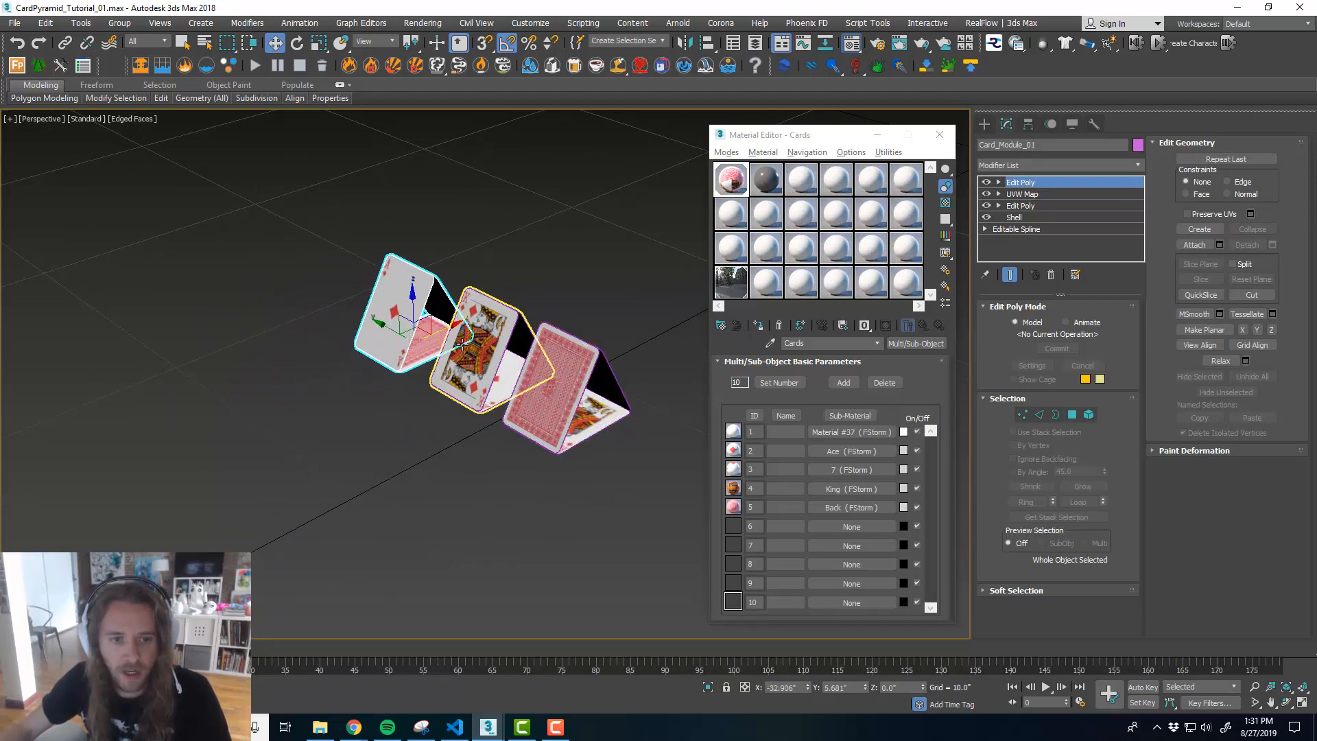
# - Examine the row of three card modules up close and against the whole grid
pyautogui.keyDown('alt'); pyautogui.moveTo(463, 346); pyautogui.dragTo(408, 373, button='middle'); pyautogui.keyUp('alt')
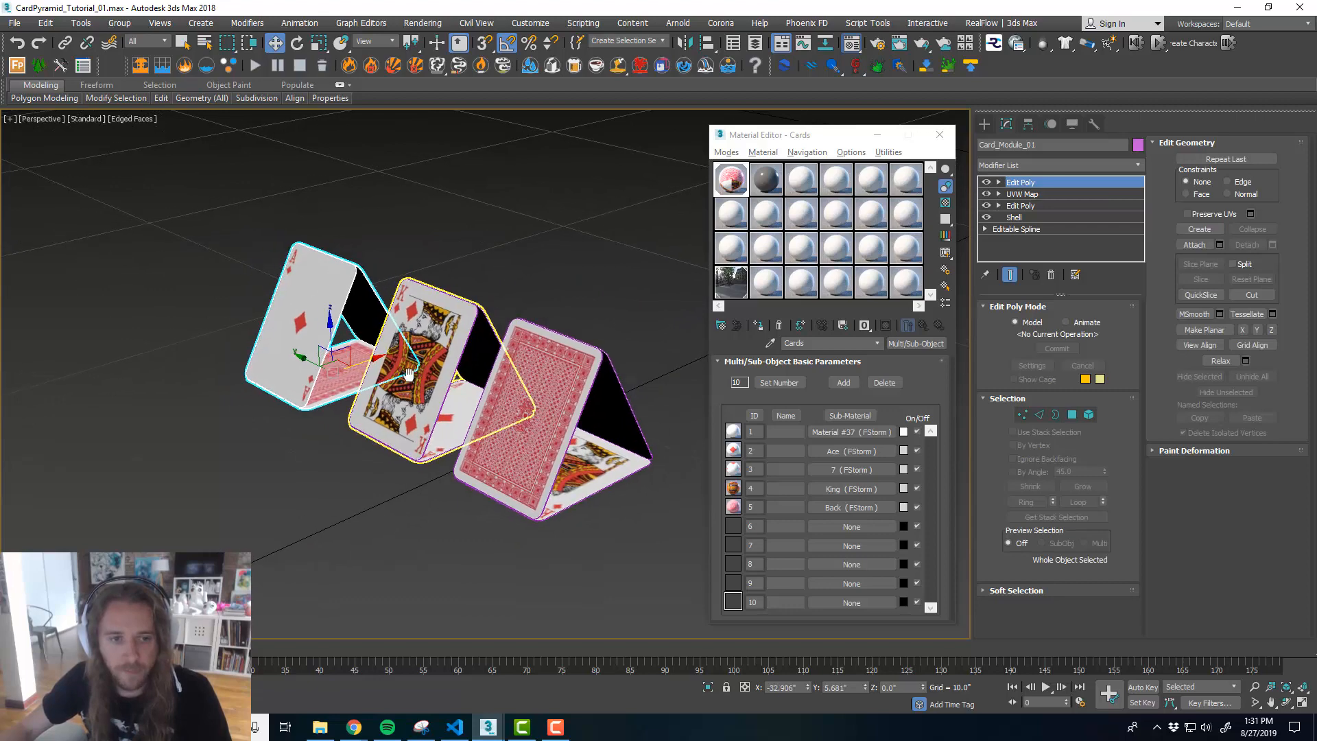
pyautogui.scroll(3, 281, 341)
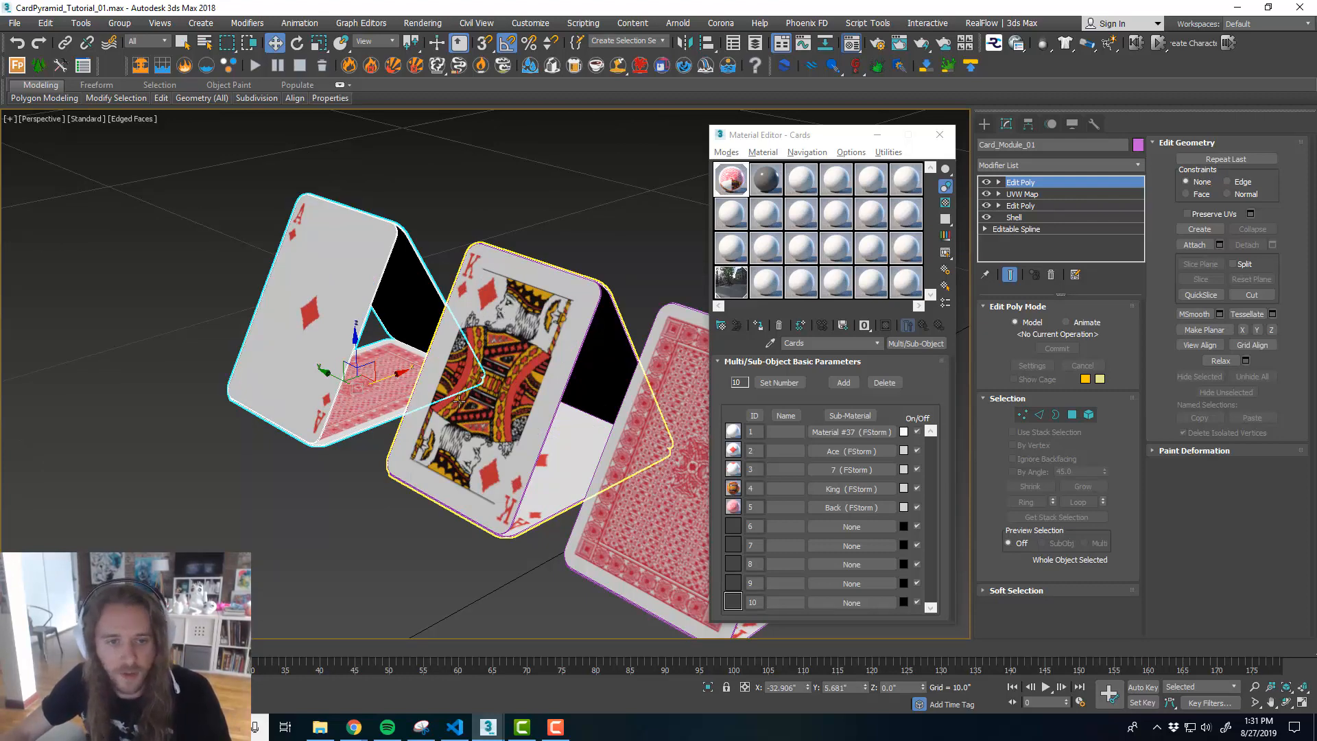
pyautogui.scroll(-4, 456, 394)
pyautogui.scroll(2, 442, 374)
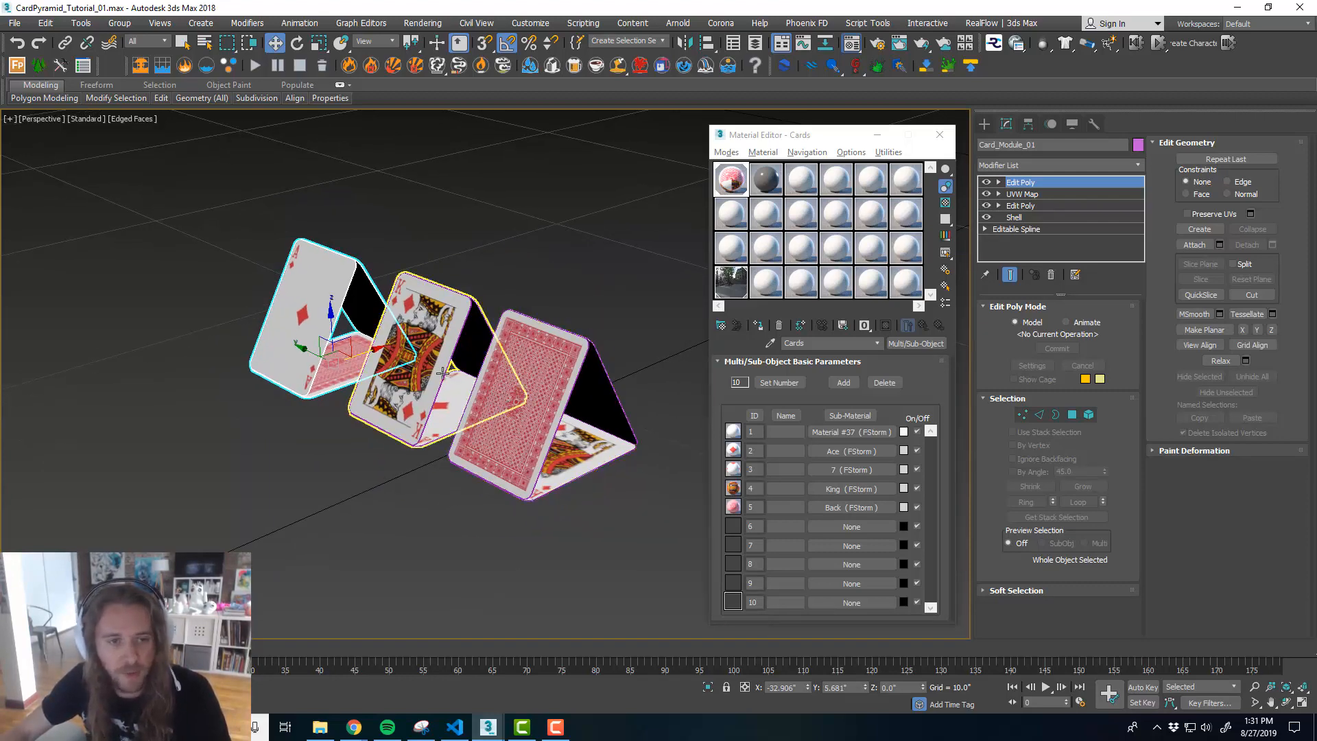
pyautogui.scroll(-4, 442, 372)
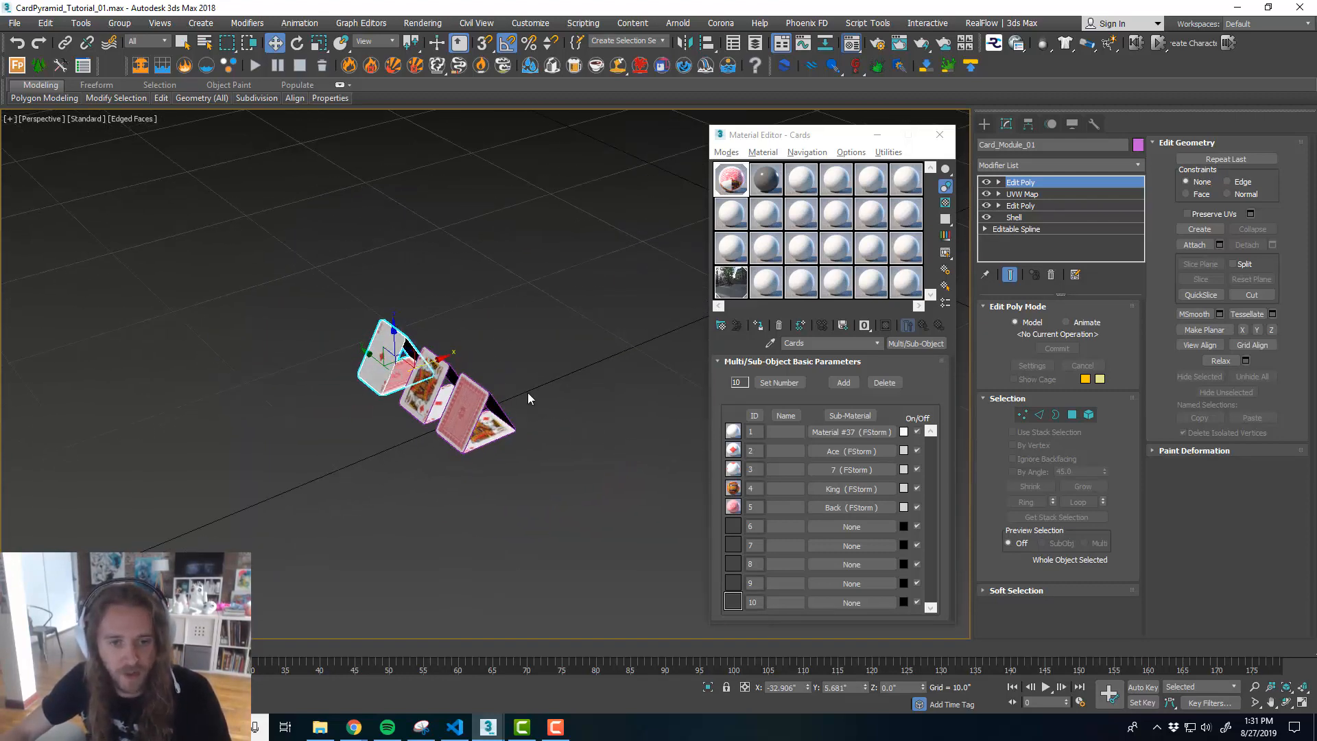
pyautogui.scroll(-4, 494, 395)
pyautogui.scroll(1, 426, 381)
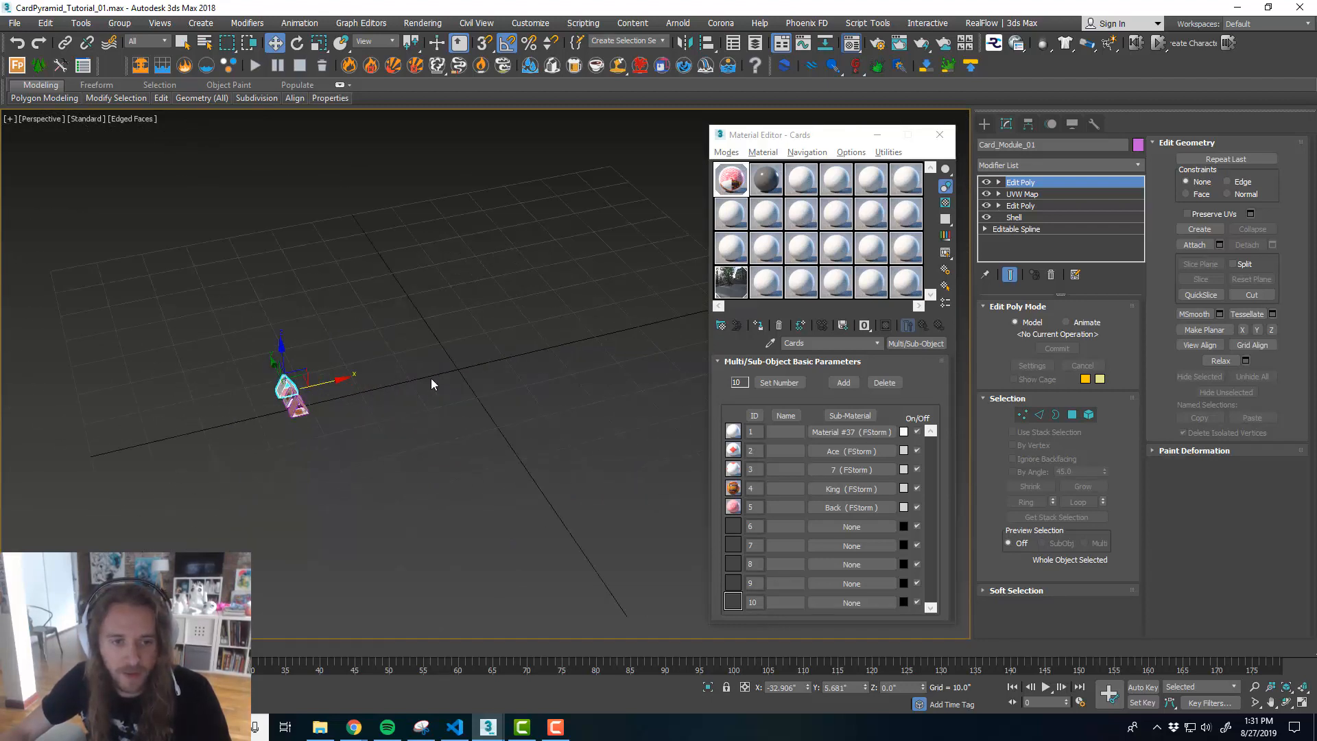
pyautogui.keyDown('alt'); pyautogui.moveTo(433, 378); pyautogui.dragTo(482, 413, button='middle'); pyautogui.keyUp('alt')
# - Deselect the card module and close the Material Editor
pyautogui.click(434, 382)
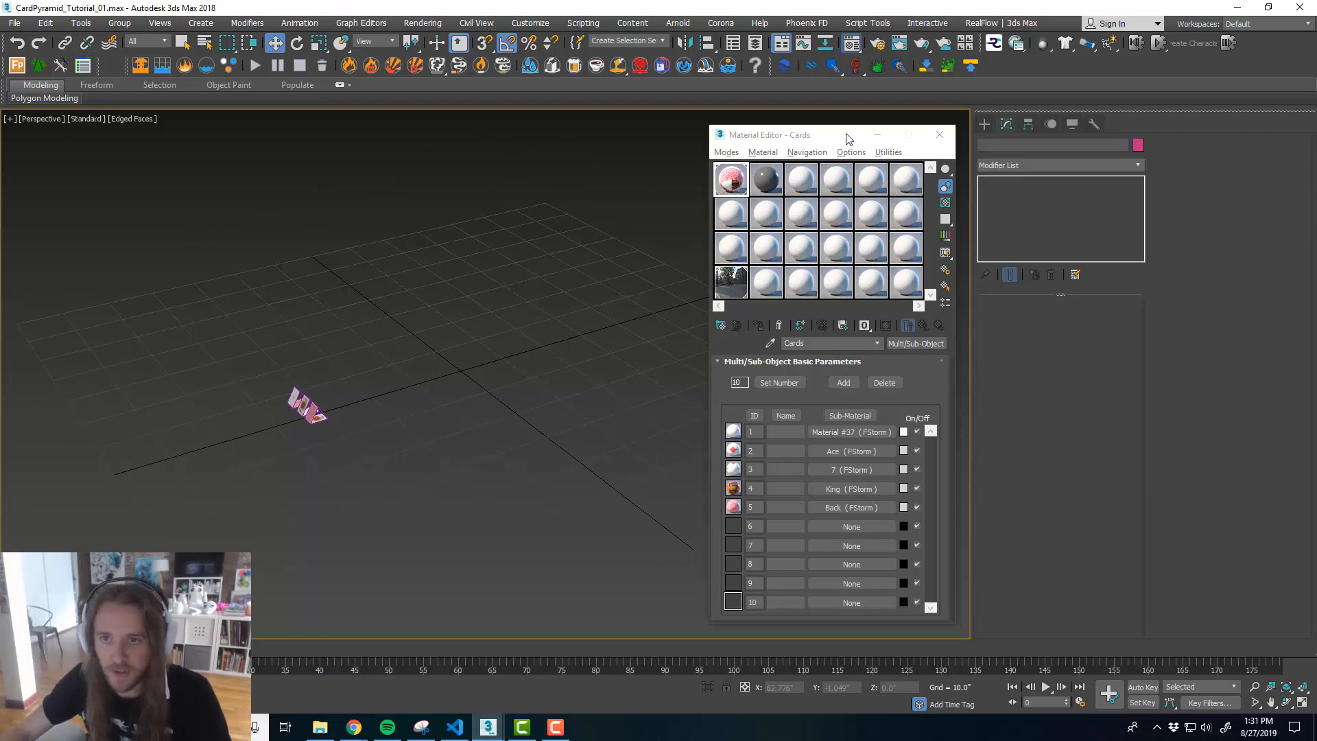
pyautogui.moveTo(837, 137); pyautogui.dragTo(1066, 131)
pyautogui.click(1166, 125)
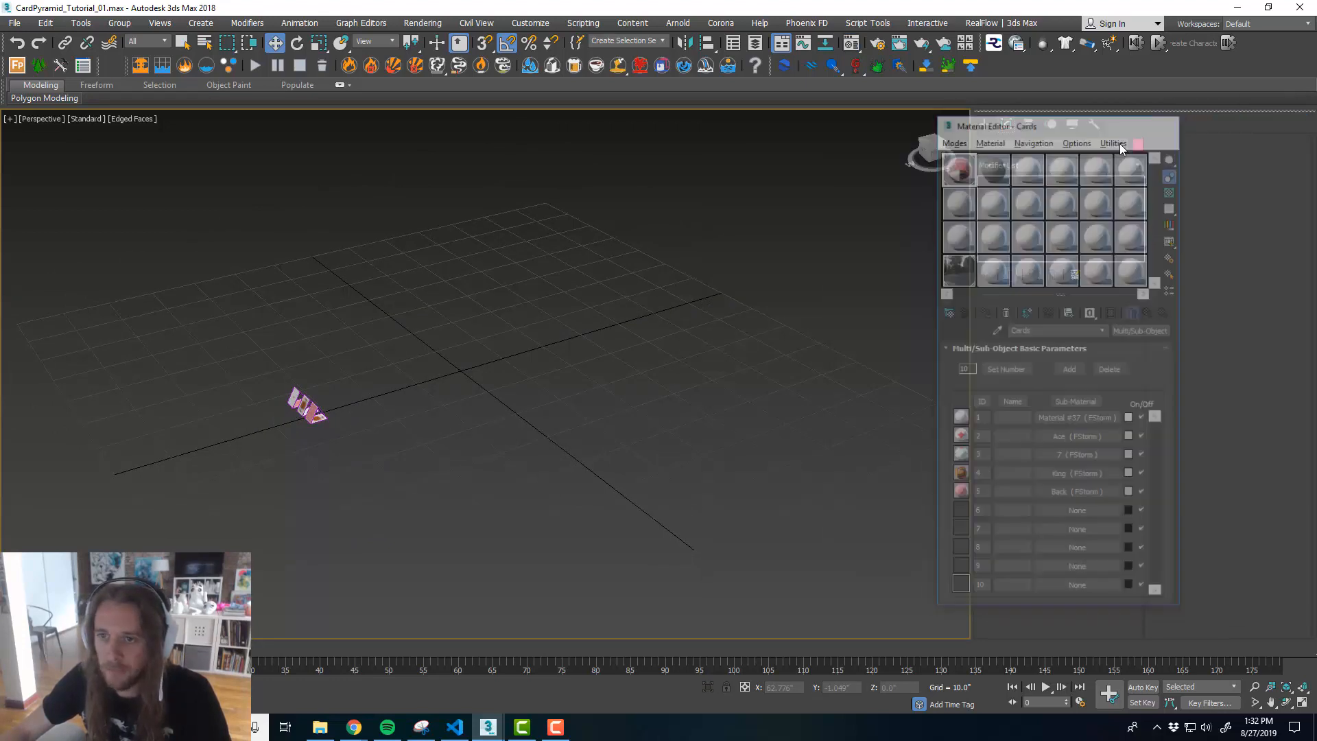
# - Create a pyramid primitive from its center at the grid origin, about 32" wide and 42" deep
pyautogui.click(985, 124)
pyautogui.click(1000, 143)
pyautogui.click(984, 143)
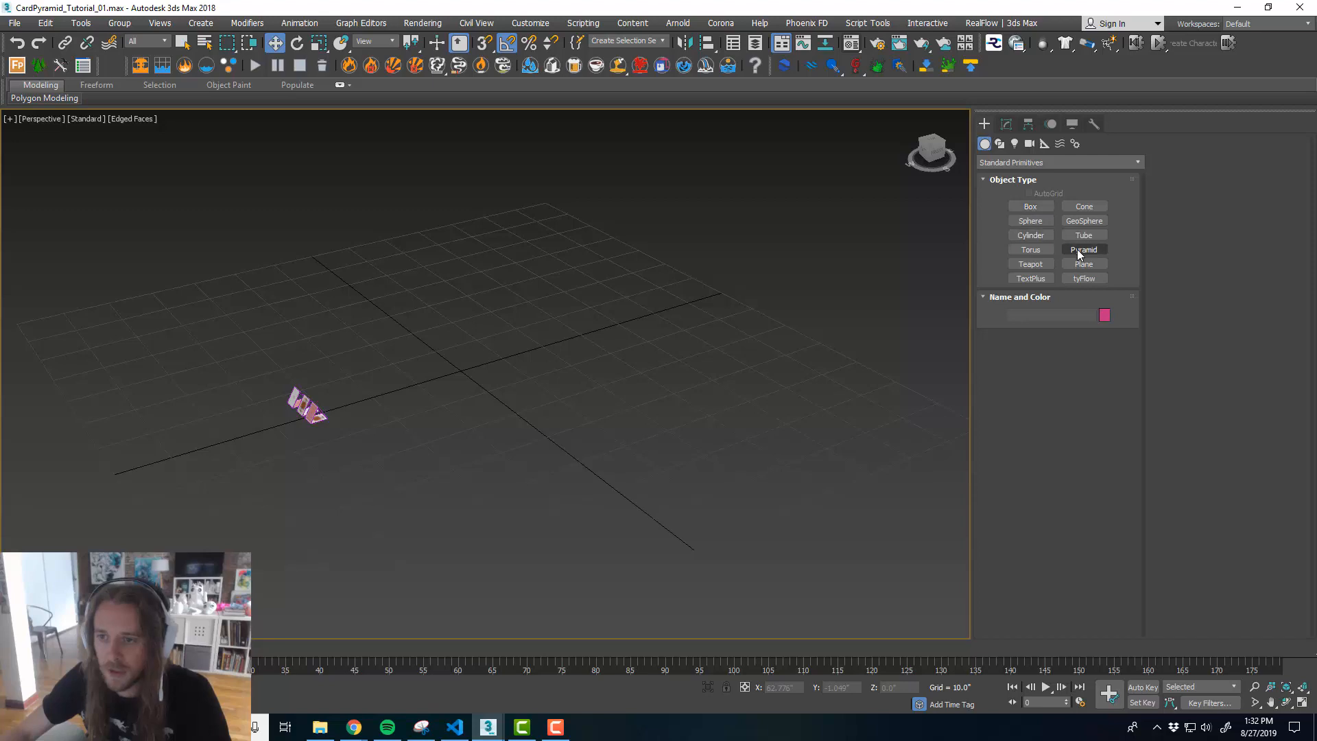
pyautogui.click(1081, 251)
pyautogui.moveTo(462, 372); pyautogui.dragTo(430, 529)
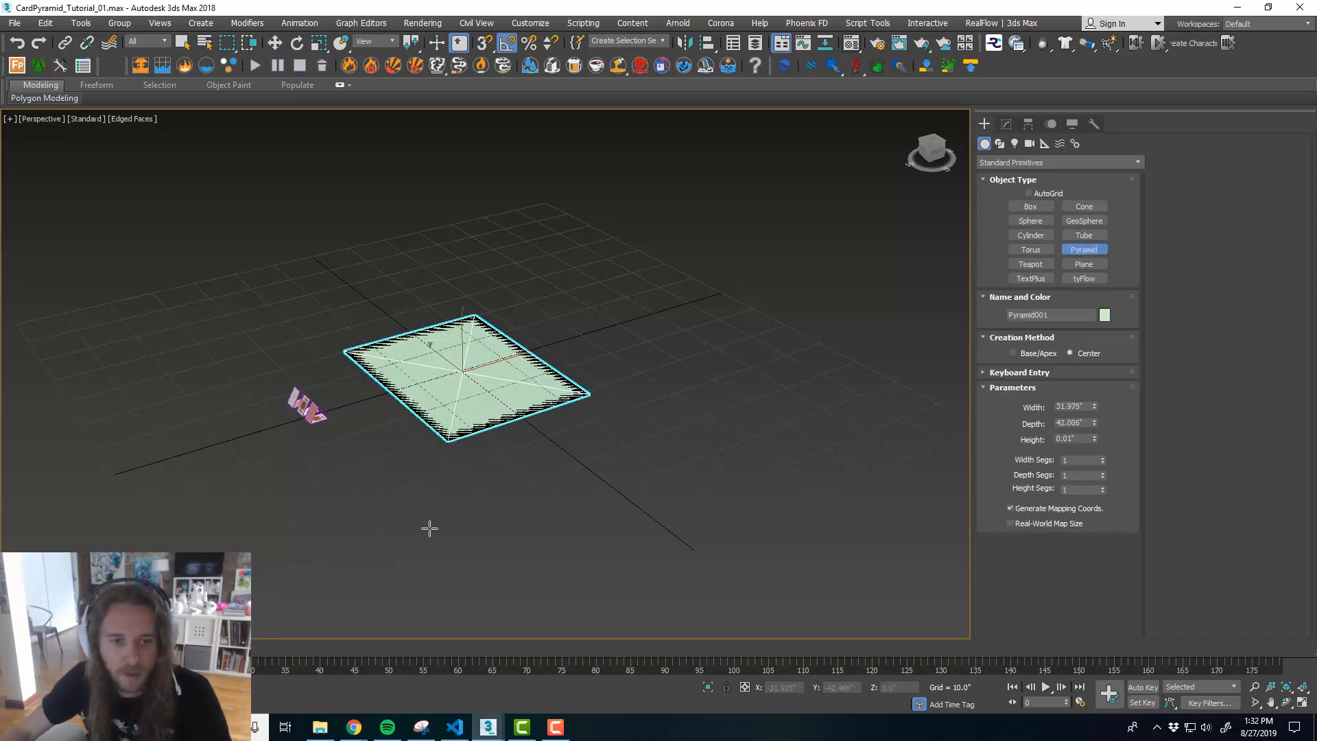
pyautogui.click(501, 384)
pyautogui.rightClick(899, 302)
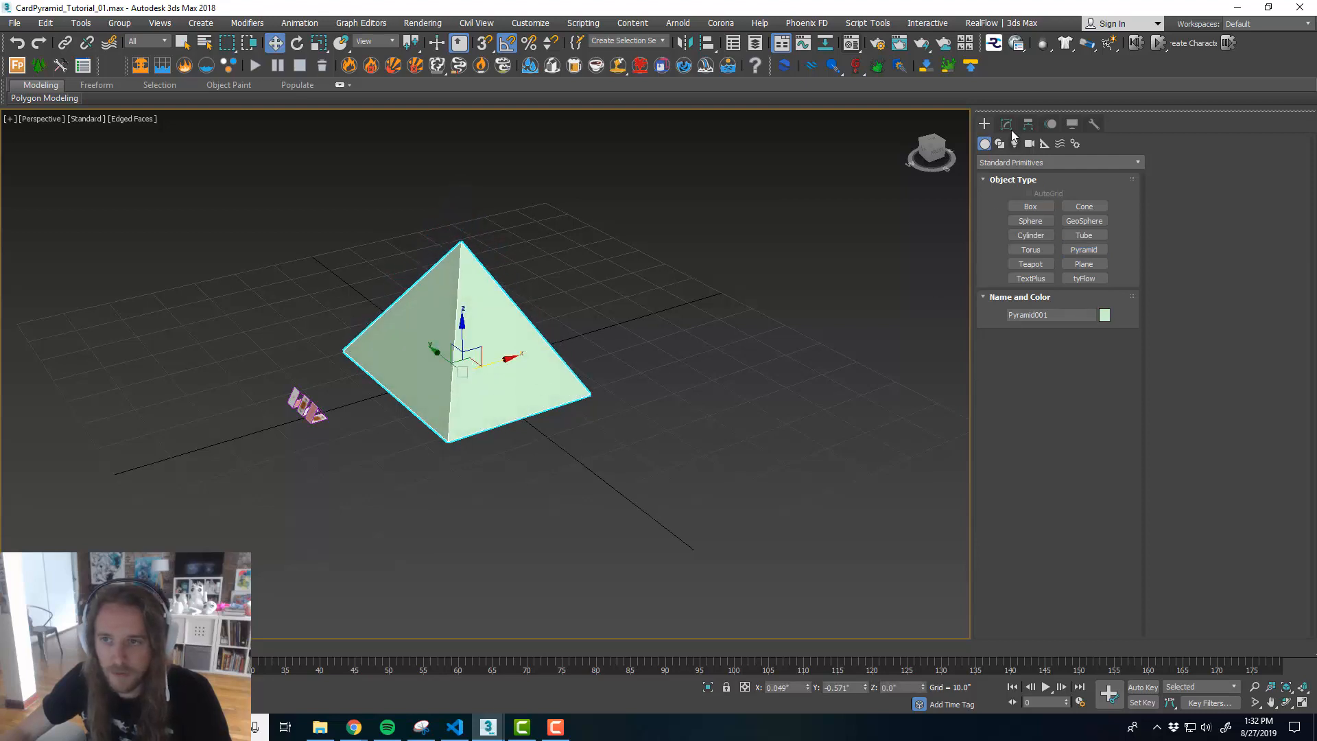
# - Set the pyramid's width to 60", depth to 60" and height to 40"
pyautogui.click(1006, 123)
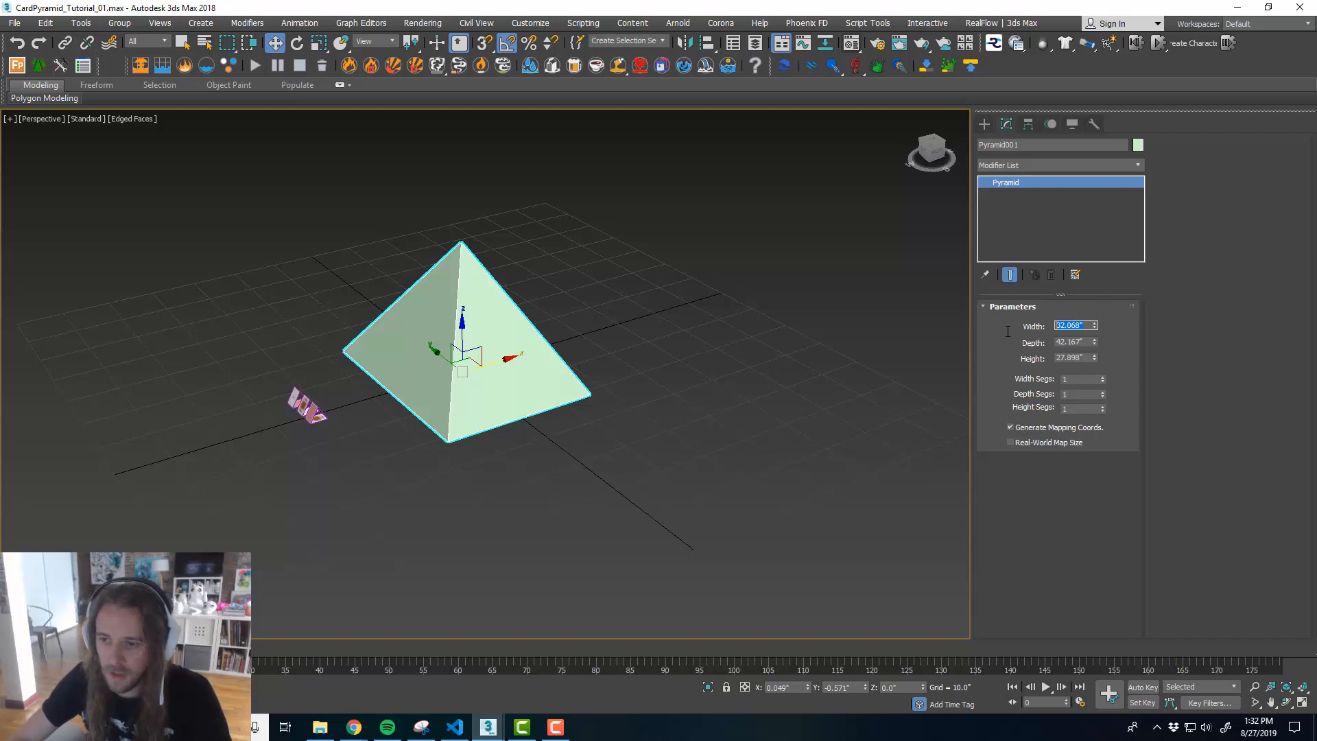
pyautogui.write('60')
pyautogui.press('Tab')
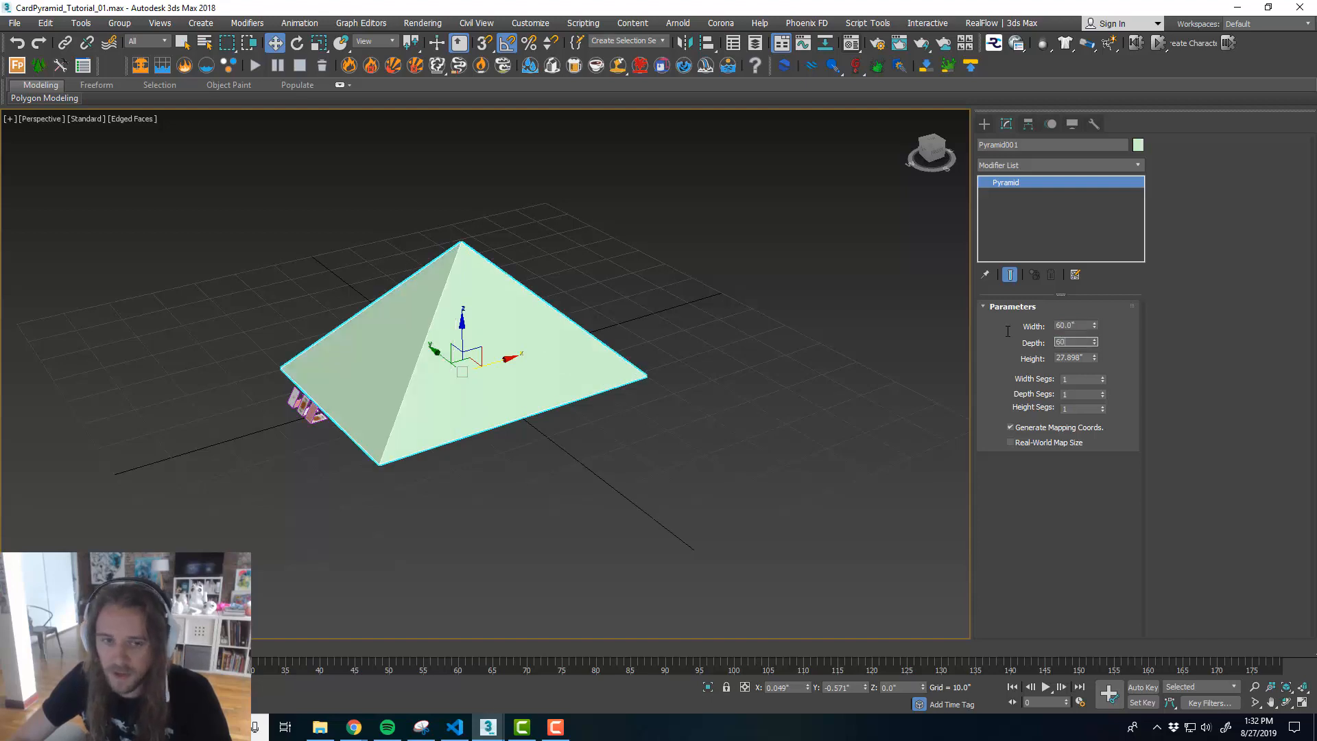
pyautogui.write('60')
pyautogui.press('Tab')
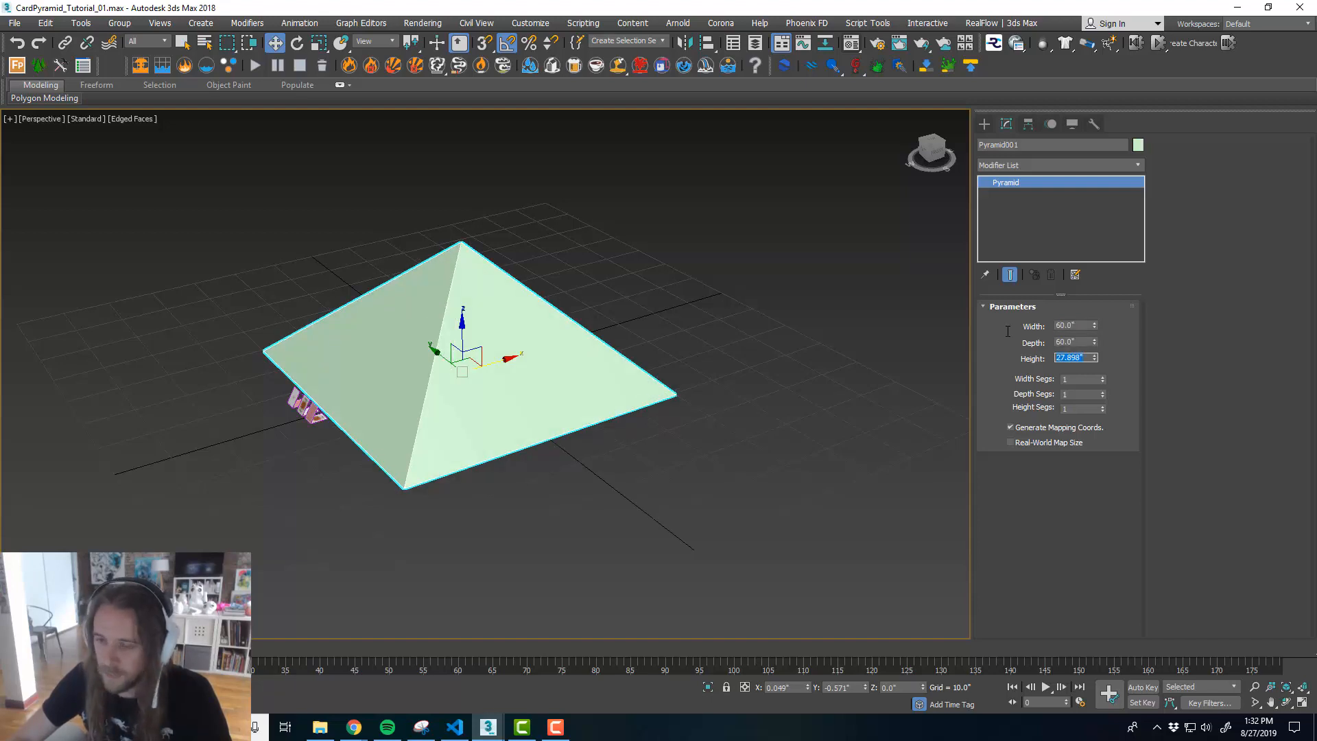
pyautogui.write('40')
pyautogui.press('Return')
pyautogui.moveTo(515, 421); pyautogui.dragTo(524, 434, button='middle')
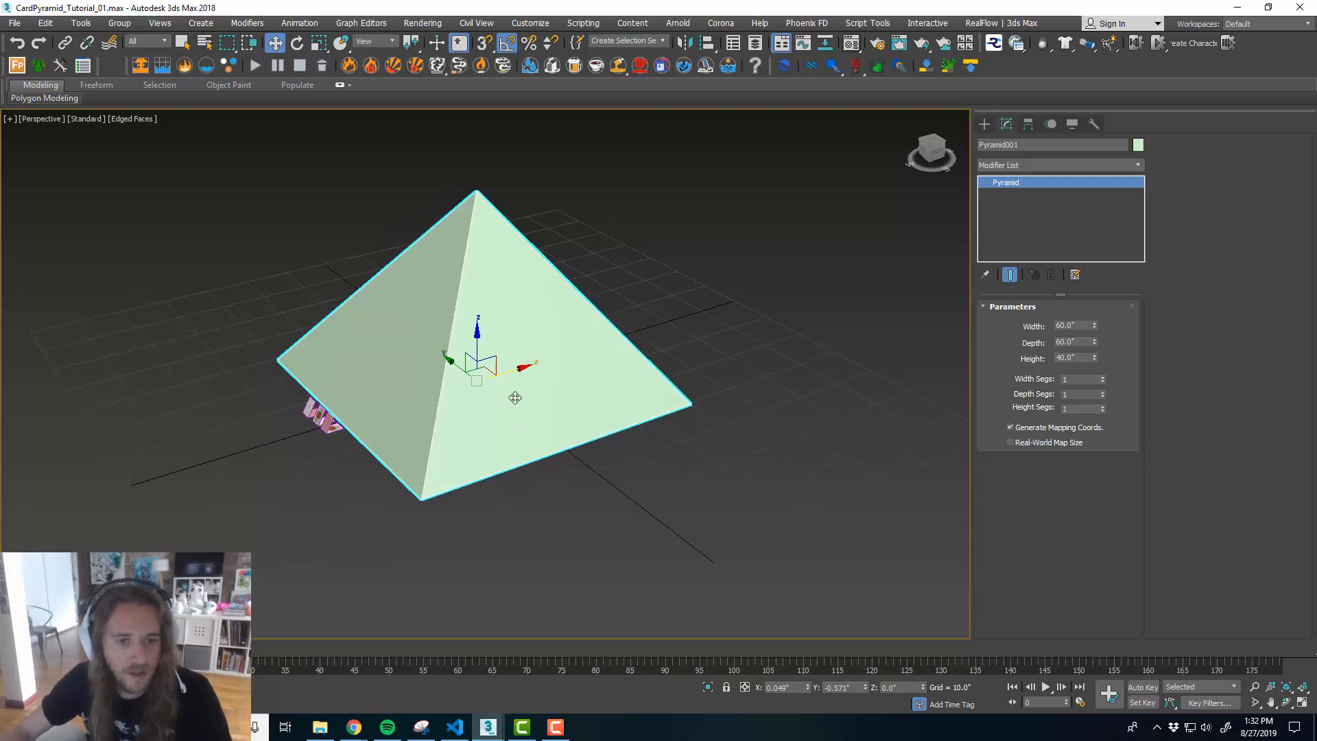
# - Move the pyramid along X to about 7.3", clear of the card modules
pyautogui.moveTo(513, 371); pyautogui.dragTo(542, 358)
pyautogui.scroll(3, 522, 368)
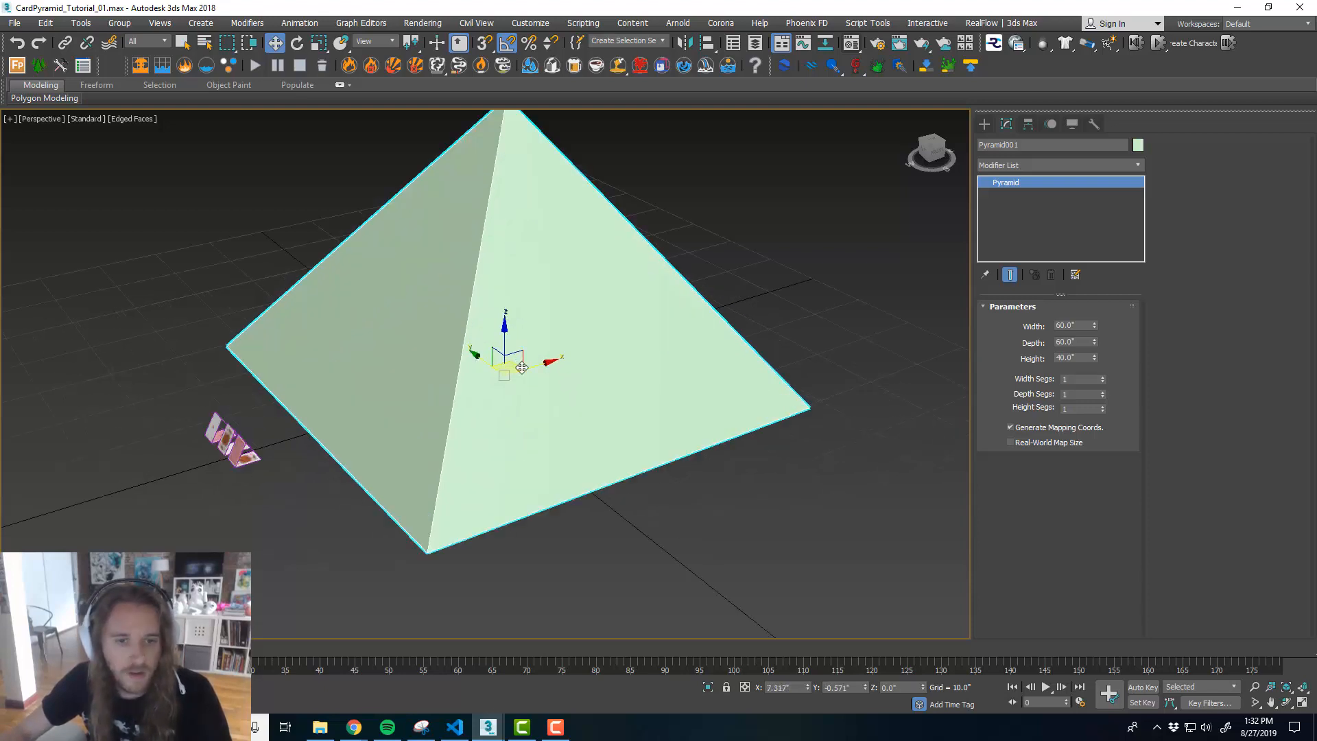
pyautogui.keyDown('alt'); pyautogui.moveTo(522, 368); pyautogui.dragTo(594, 393, button='middle'); pyautogui.keyUp('alt')
pyautogui.moveTo(527, 426)
pyautogui.mouseDown(button='middle')
pyautogui.moveTo(529, 463)
pyautogui.moveTo(503, 494)
pyautogui.moveTo(597, 487)
pyautogui.moveTo(479, 435)
pyautogui.moveTo(522, 412)
pyautogui.mouseUp(button='middle')
pyautogui.scroll(-3, 526, 459)
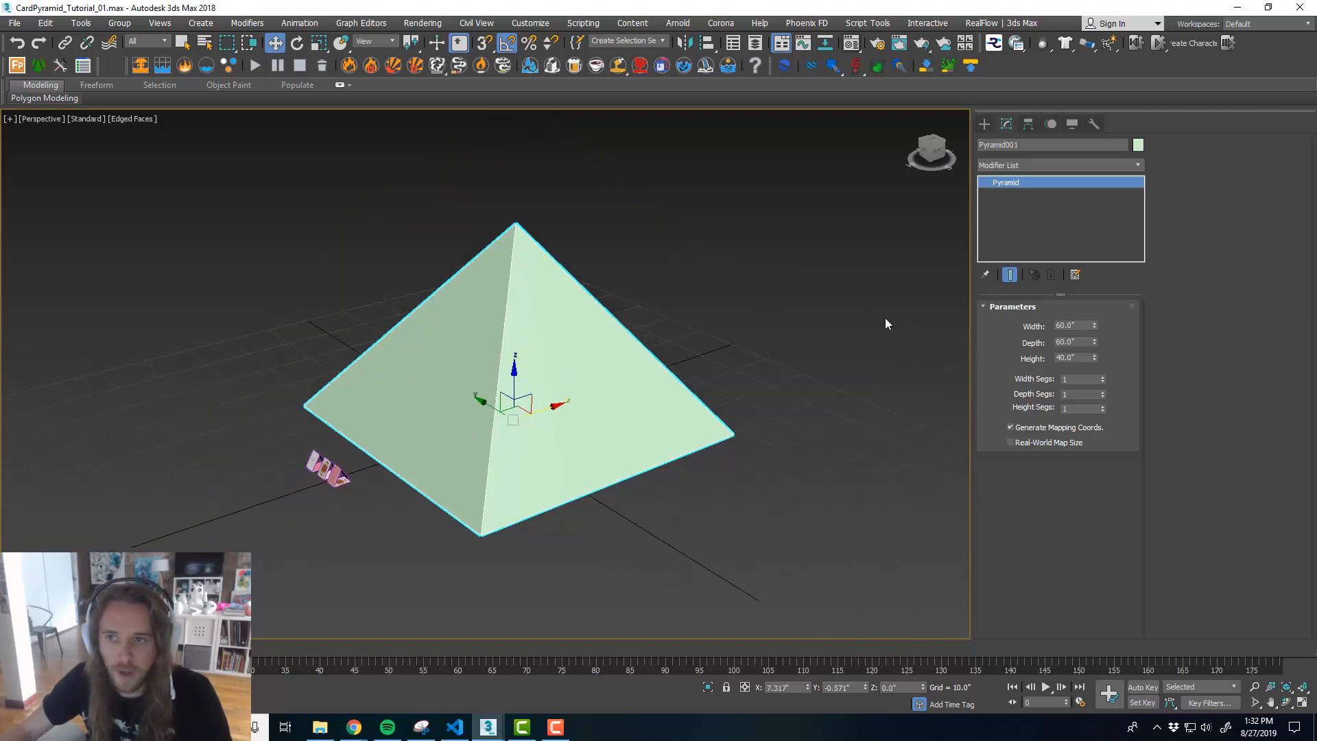
# - Create a tyFlow object on the grid beside the pyramid and card modules, at about X -38.3", Y 24.7"
pyautogui.click(984, 124)
pyautogui.click(1083, 278)
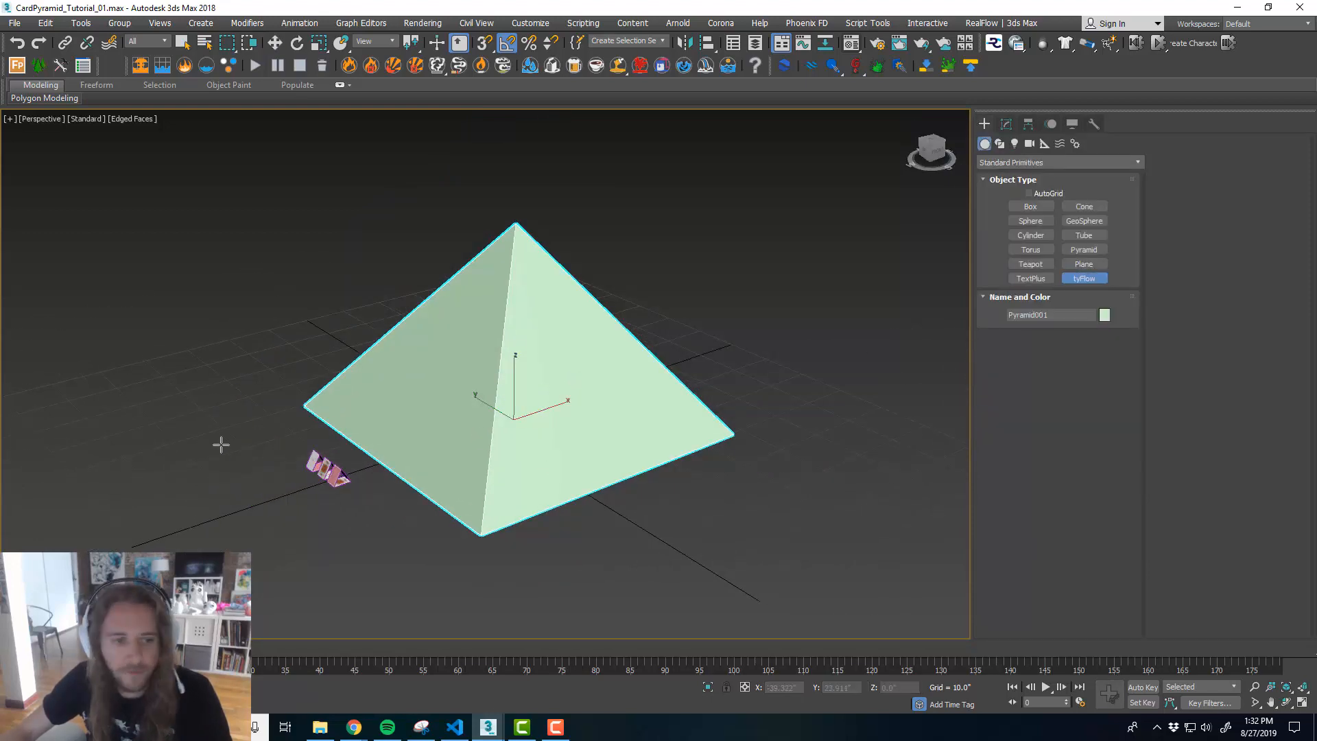
pyautogui.moveTo(242, 435); pyautogui.dragTo(253, 407)
pyautogui.press('w')
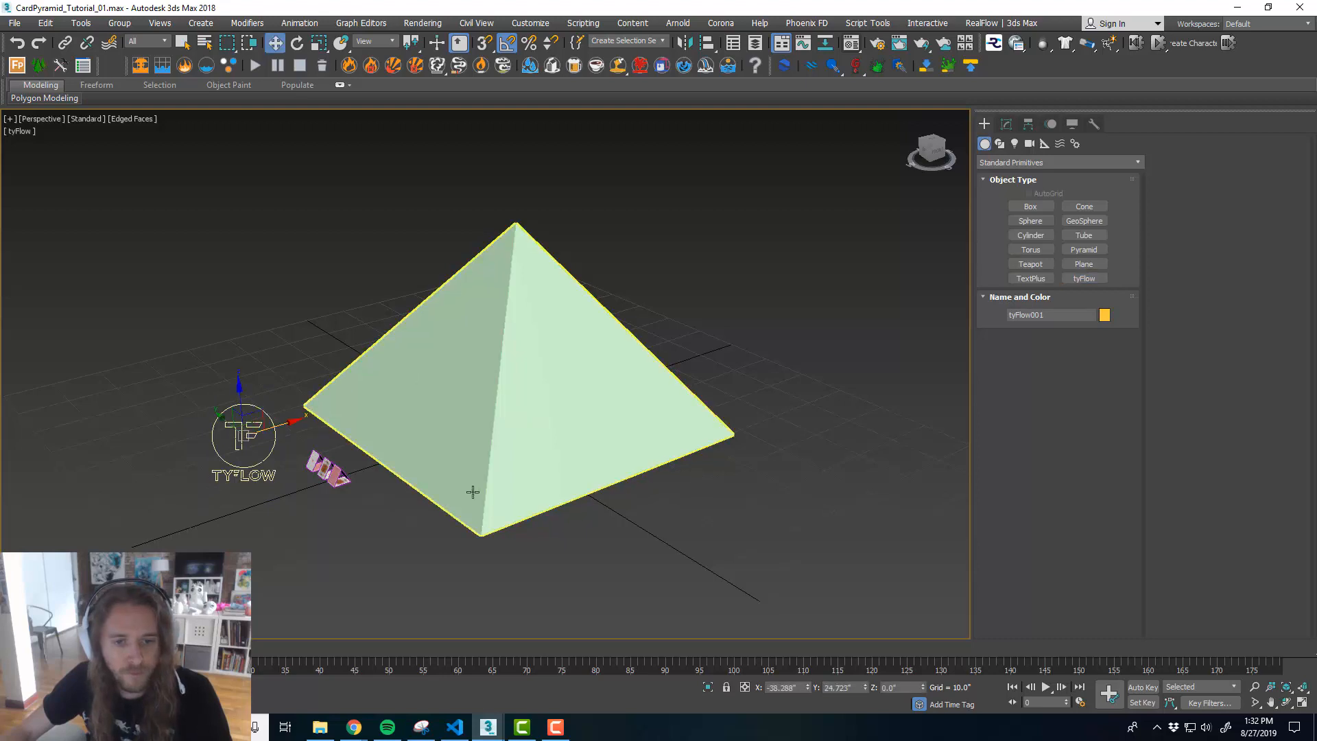
pyautogui.moveTo(473, 491); pyautogui.dragTo(484, 489, button='middle')
# - Open the tyFlow editor beside the pyramid view and enlarge it to fit the full operator list
pyautogui.click(1007, 124)
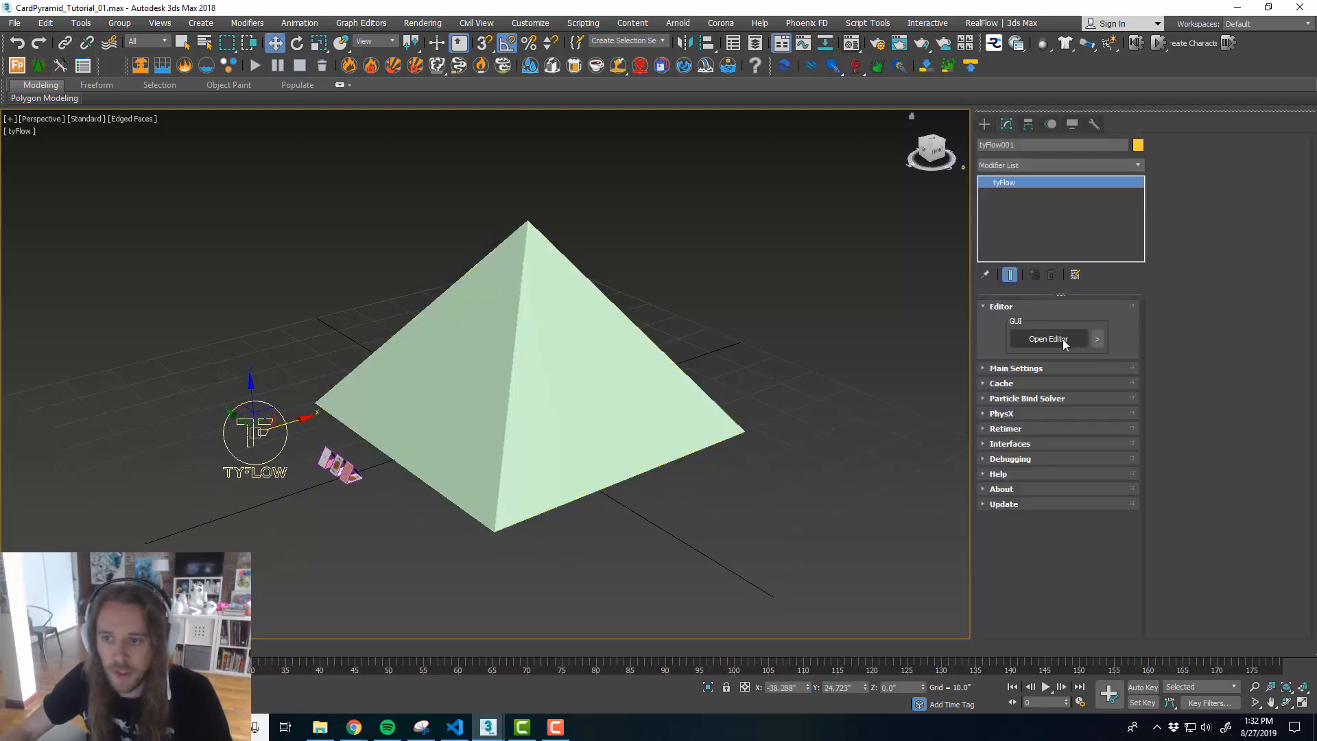
pyautogui.click(1059, 339)
pyautogui.moveTo(605, 100); pyautogui.dragTo(846, 45)
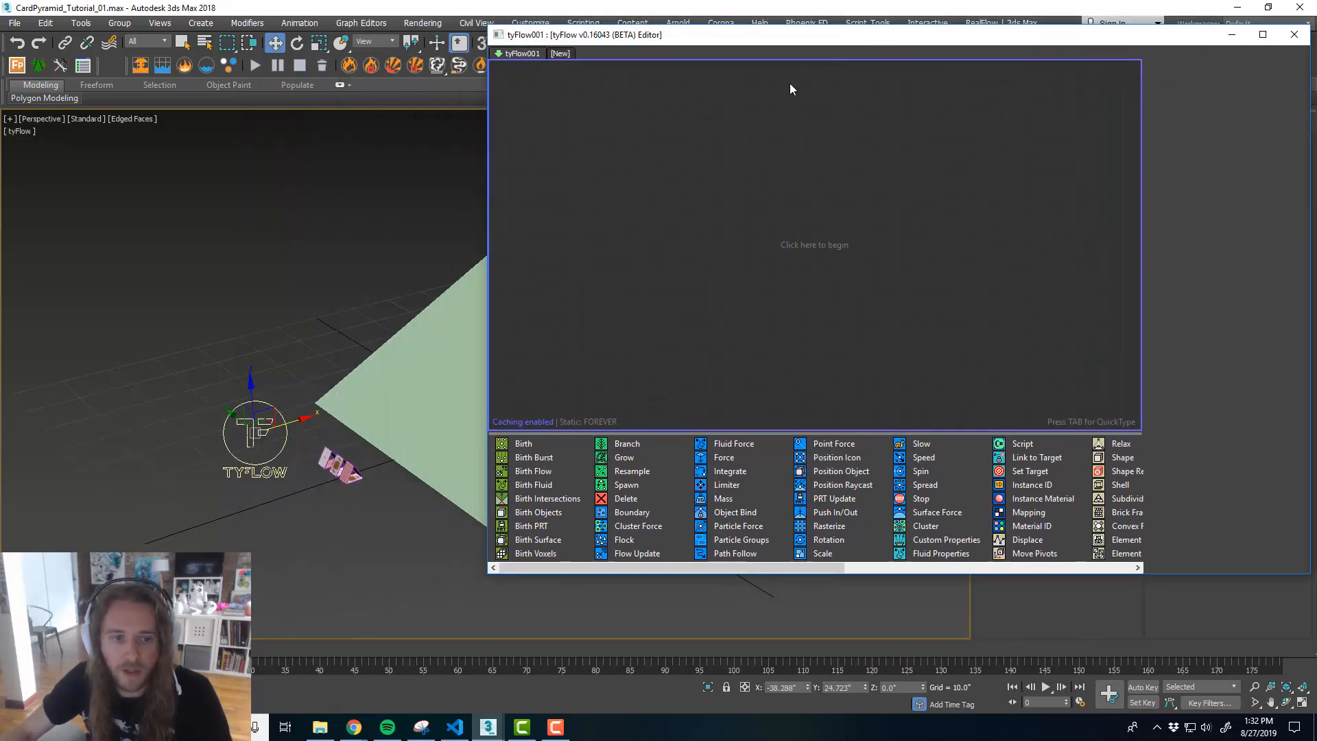
pyautogui.keyDown('alt'); pyautogui.moveTo(247, 345); pyautogui.dragTo(329, 333, button='middle'); pyautogui.keyUp('alt')
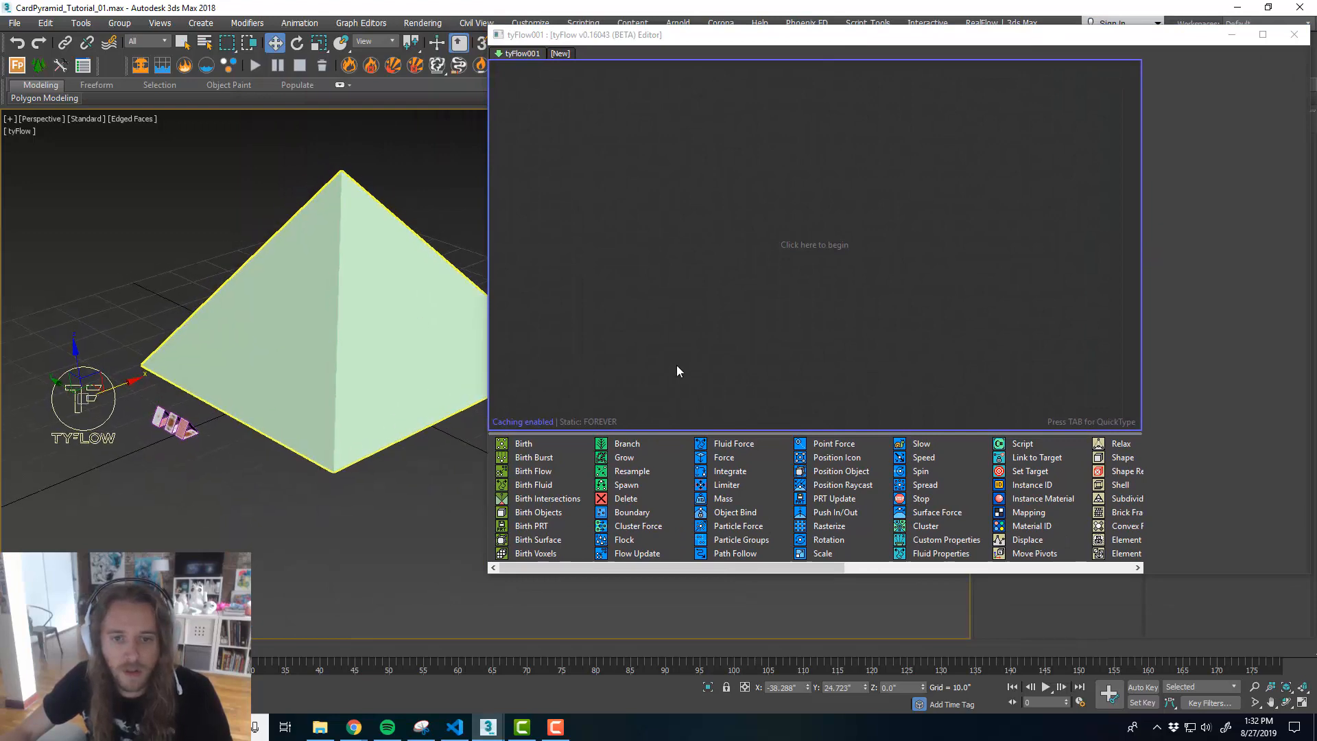
pyautogui.moveTo(755, 579); pyautogui.dragTo(751, 696)
pyautogui.moveTo(654, 554); pyautogui.dragTo(664, 460)
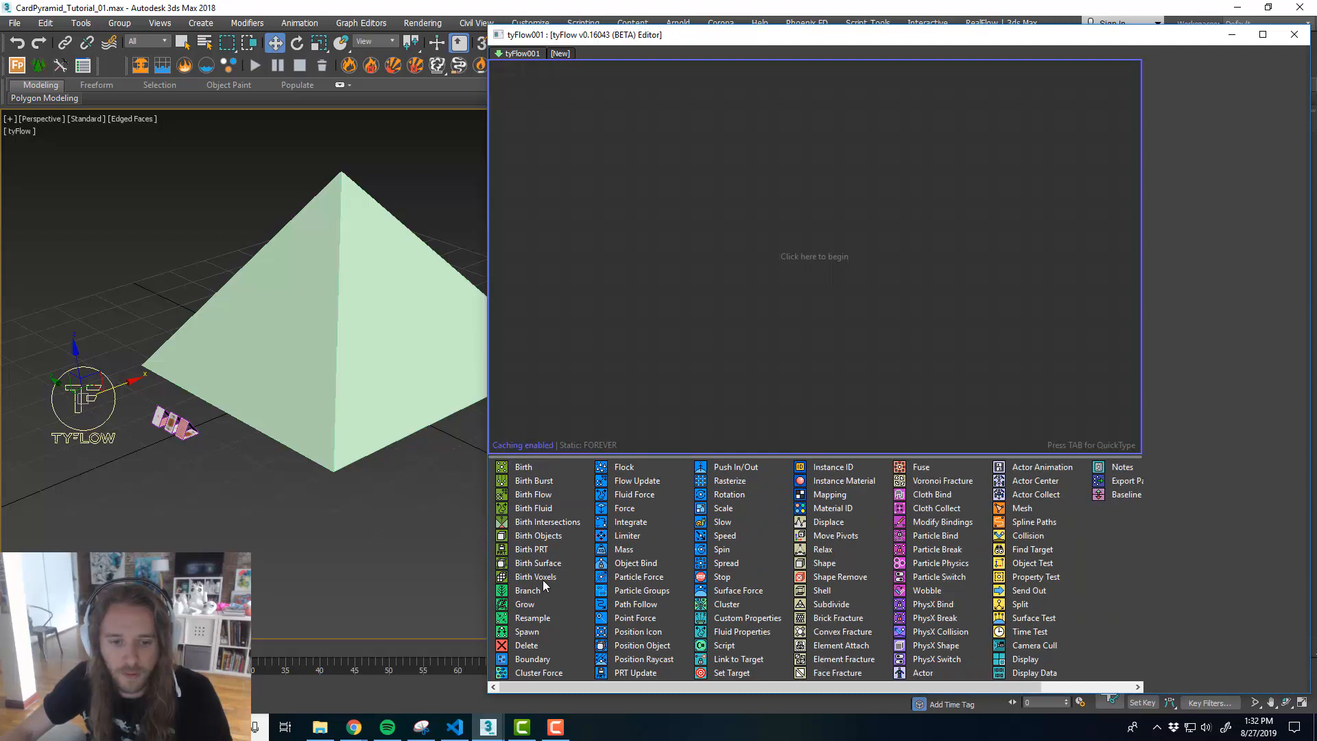
# - Add a Birth Voxels event to the flow and set its unlinked voxel size to X 3.5", Y 3.5" and Z 3.0"
pyautogui.moveTo(541, 576); pyautogui.dragTo(803, 159)
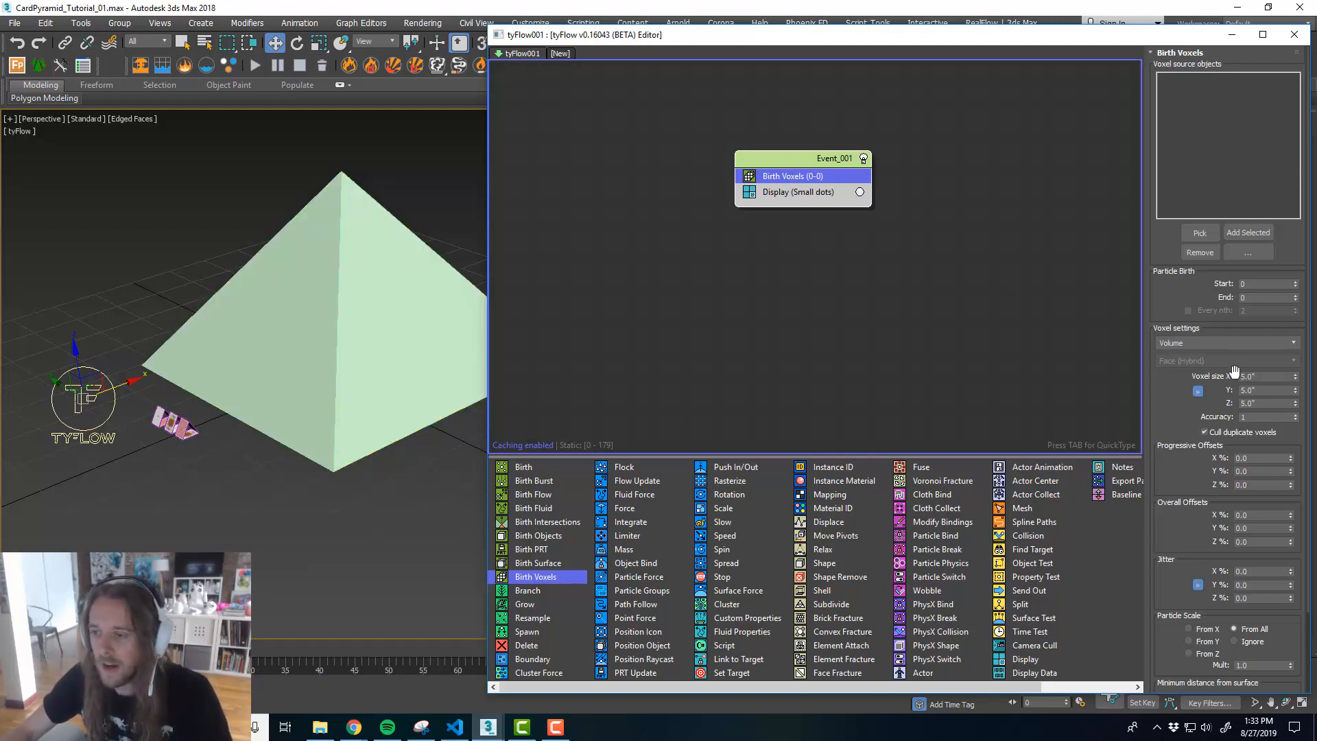
pyautogui.doubleClick(1266, 376)
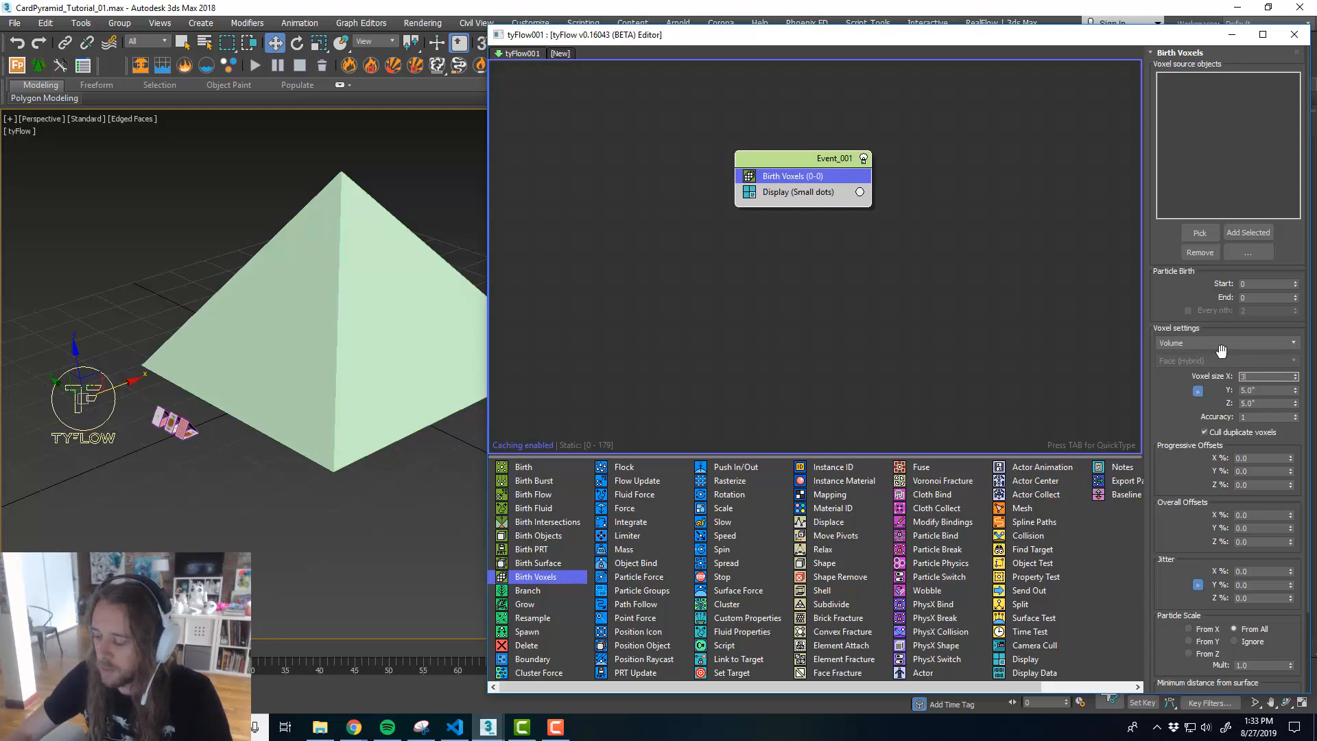
pyautogui.press('Tab')
pyautogui.write('3.5')
pyautogui.press('Tab')
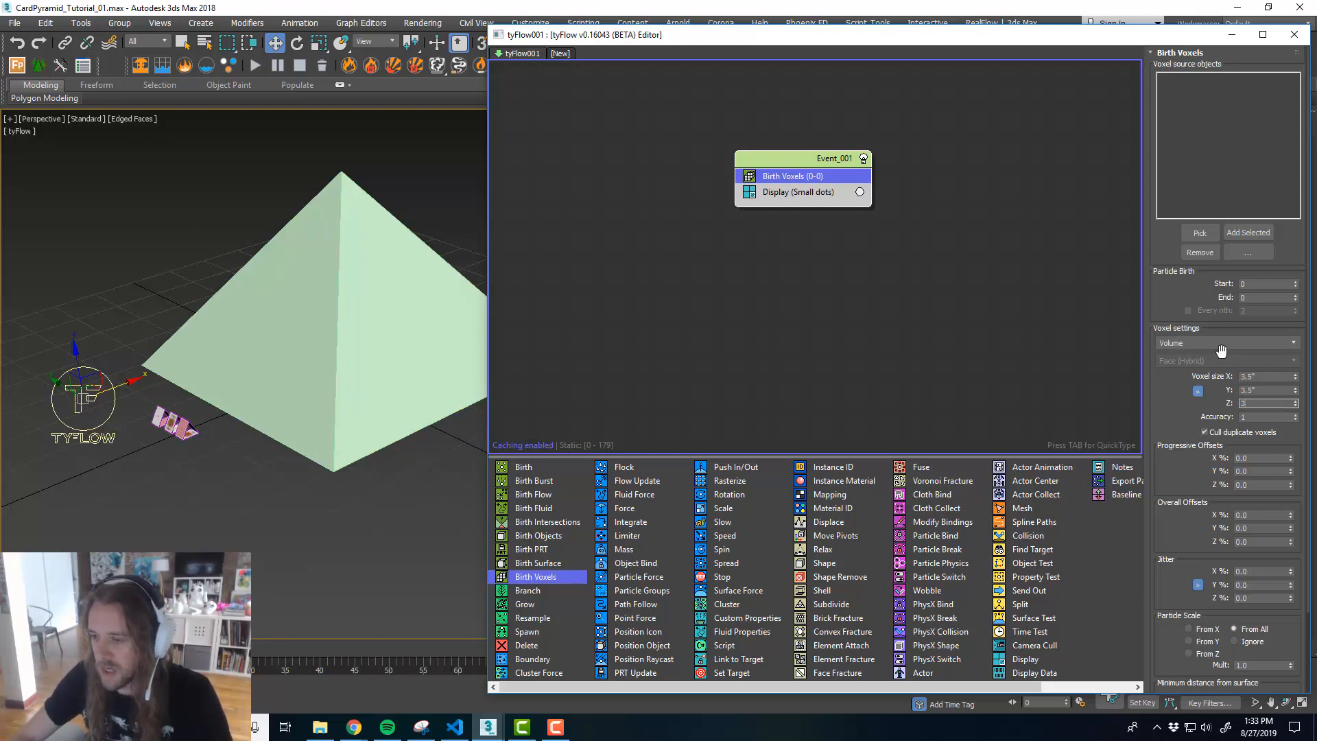
pyautogui.press('Tab')
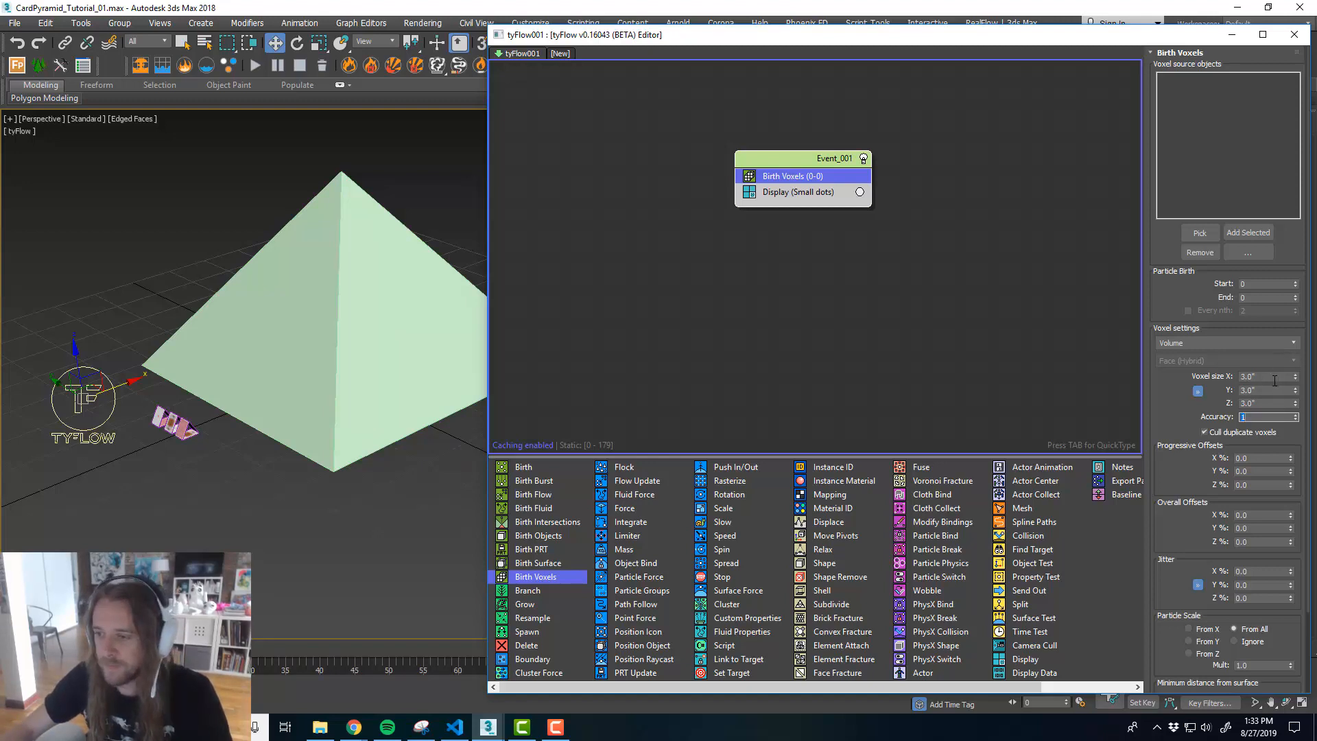
pyautogui.doubleClick(1239, 376)
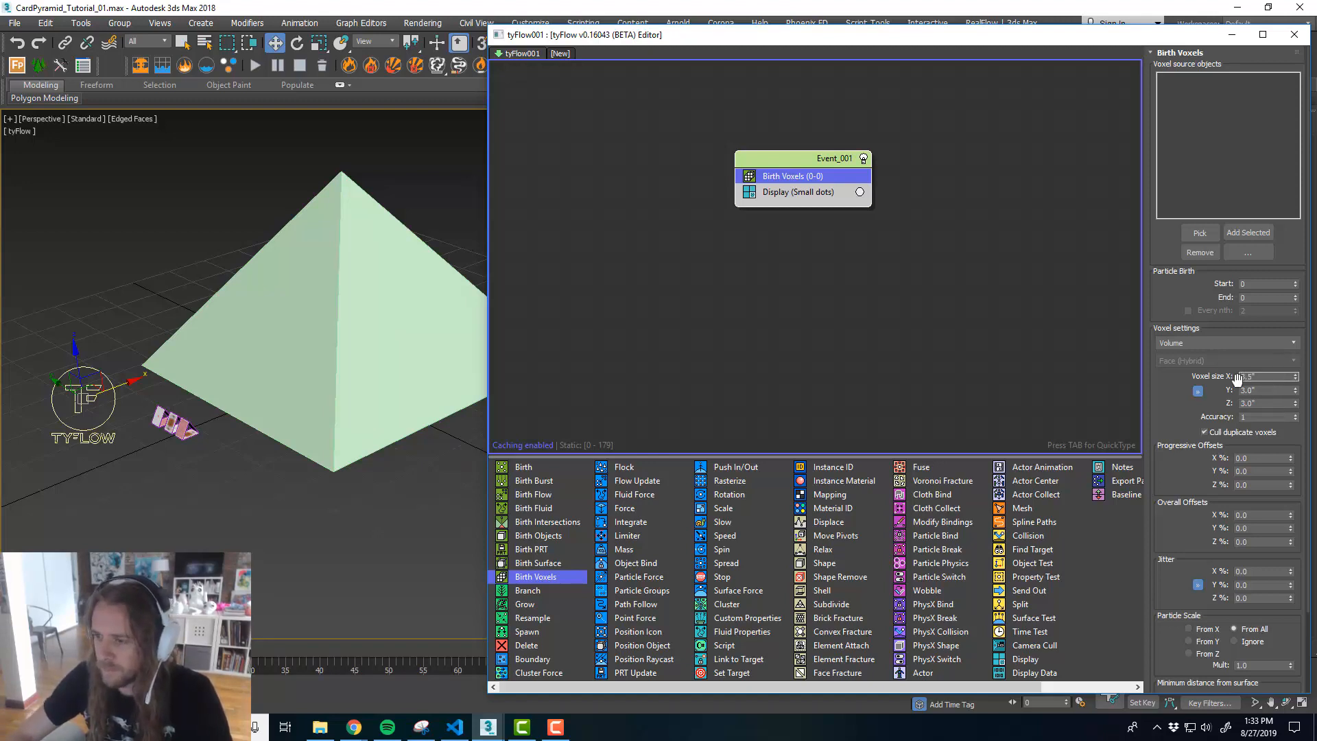
pyautogui.press('Tab')
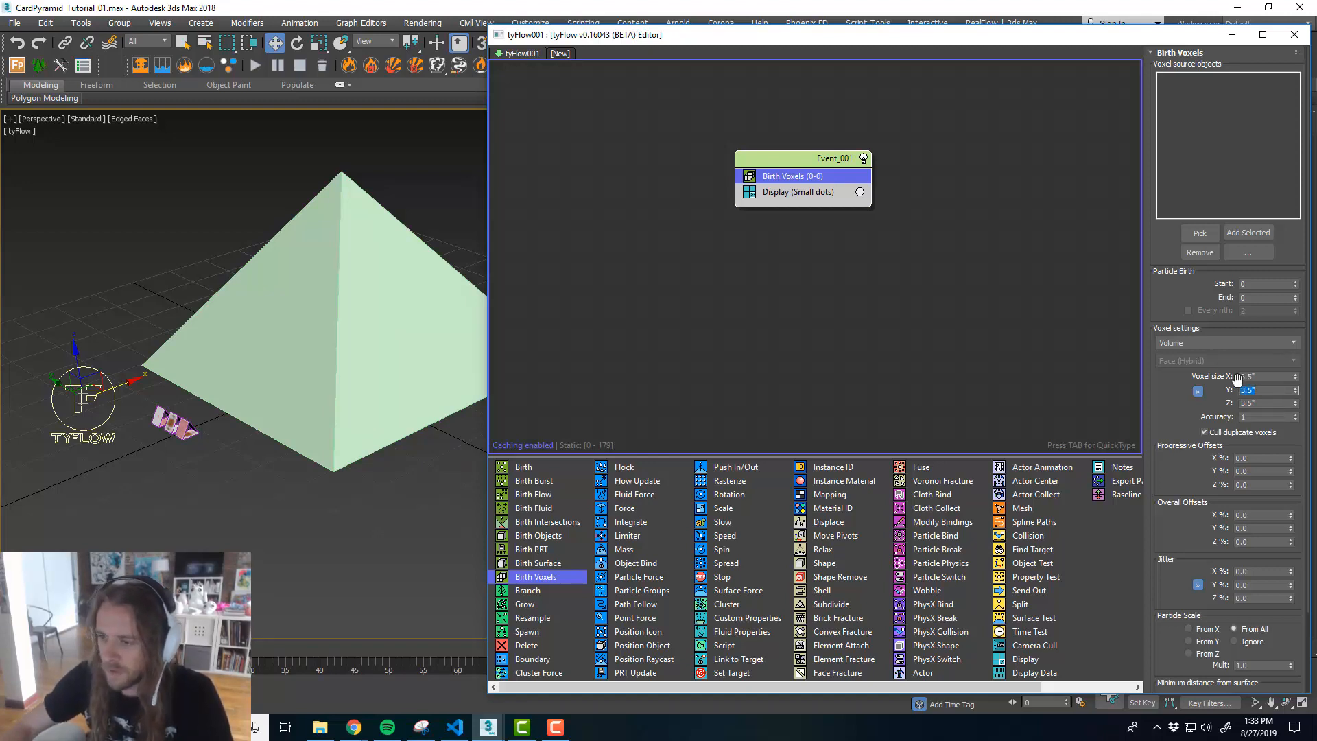
pyautogui.click(1198, 392)
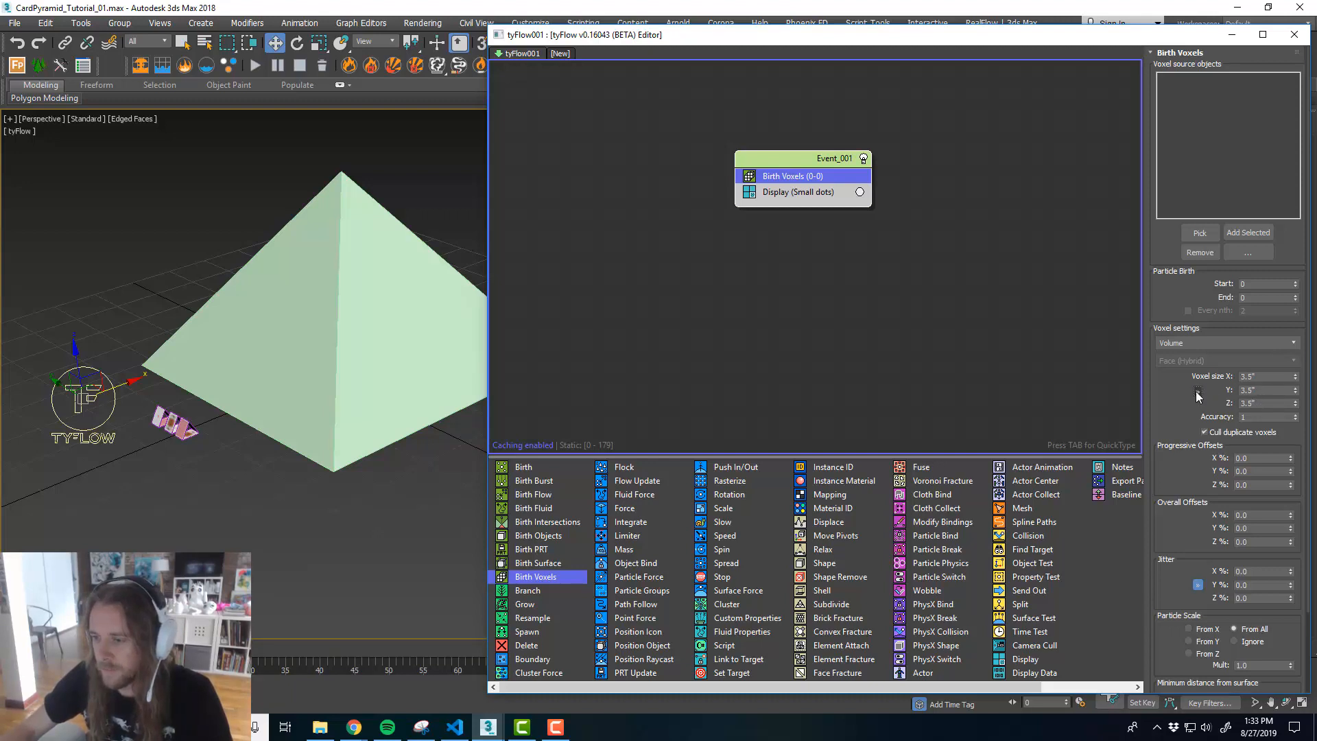
pyautogui.click(1245, 404)
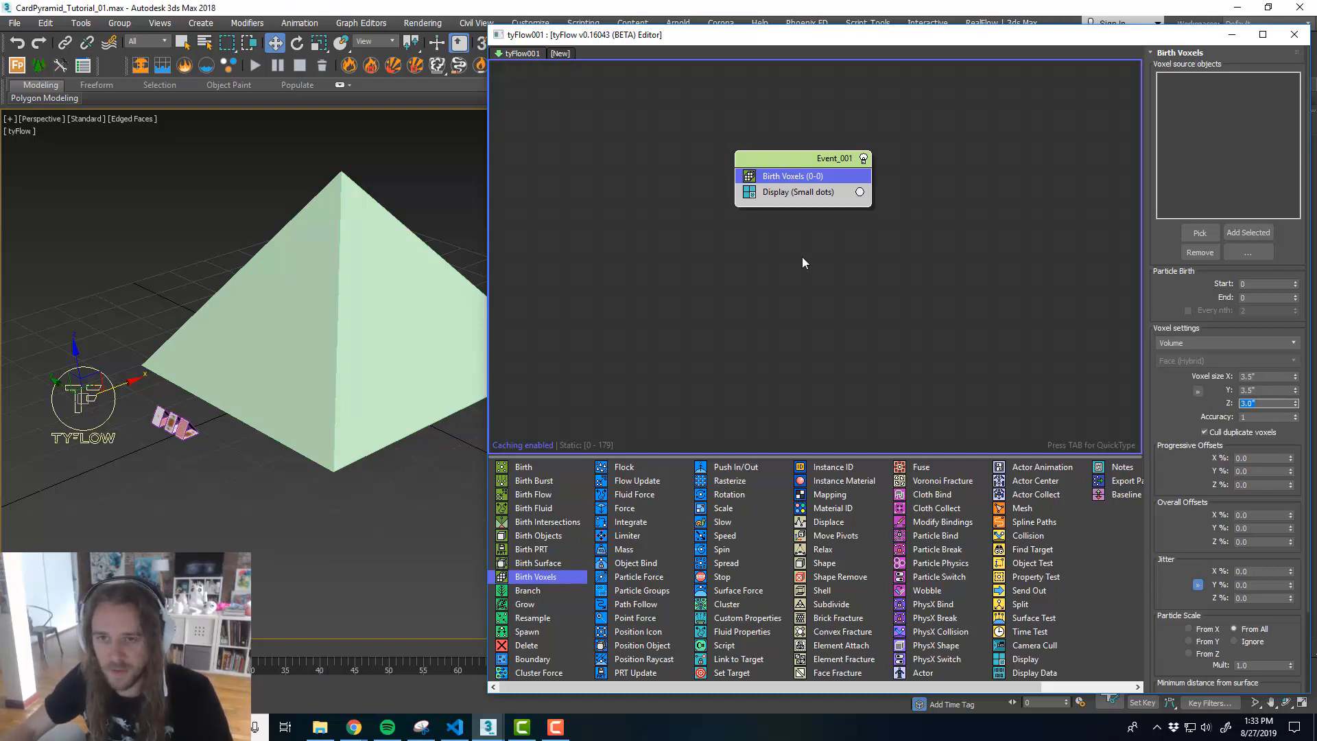
# - Examine the three card modules up close and against the whole pyramid
pyautogui.moveTo(767, 196); pyautogui.dragTo(778, 225)
pyautogui.moveTo(843, 263); pyautogui.dragTo(818, 259, button='middle')
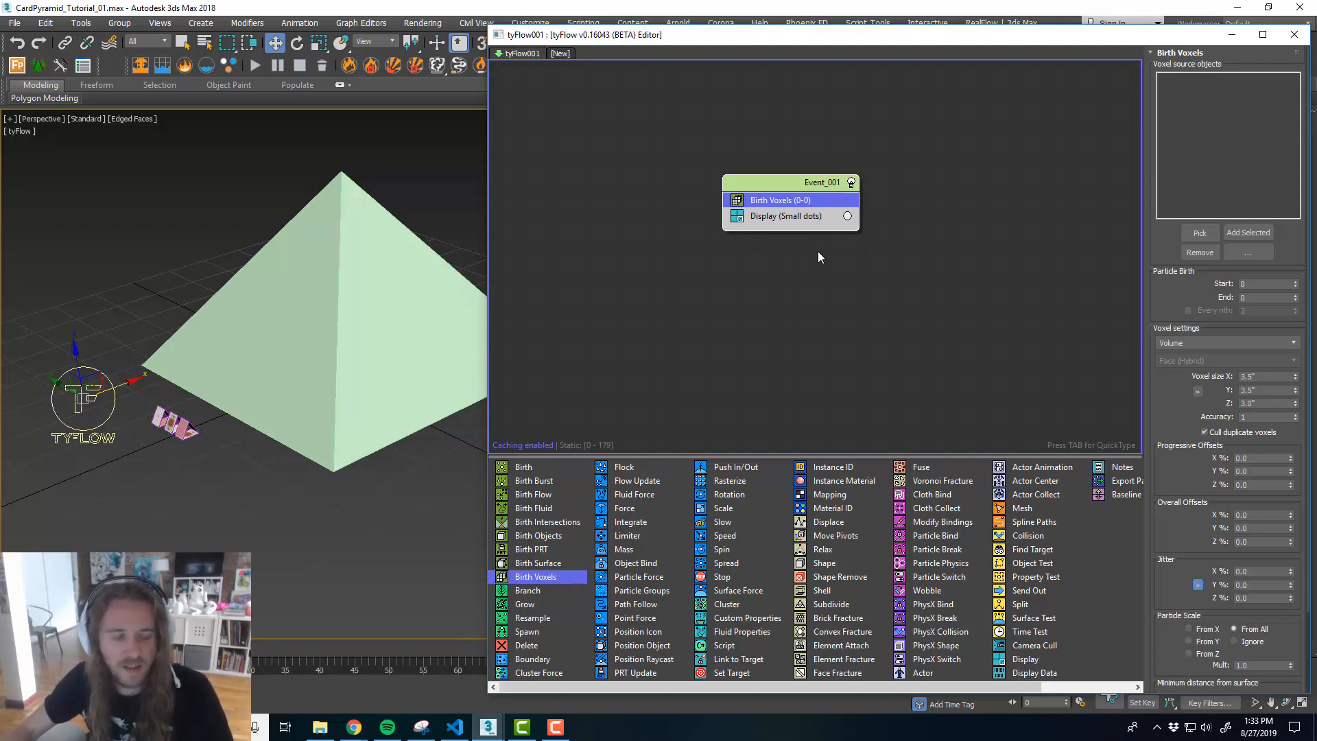
pyautogui.scroll(5, 172, 421)
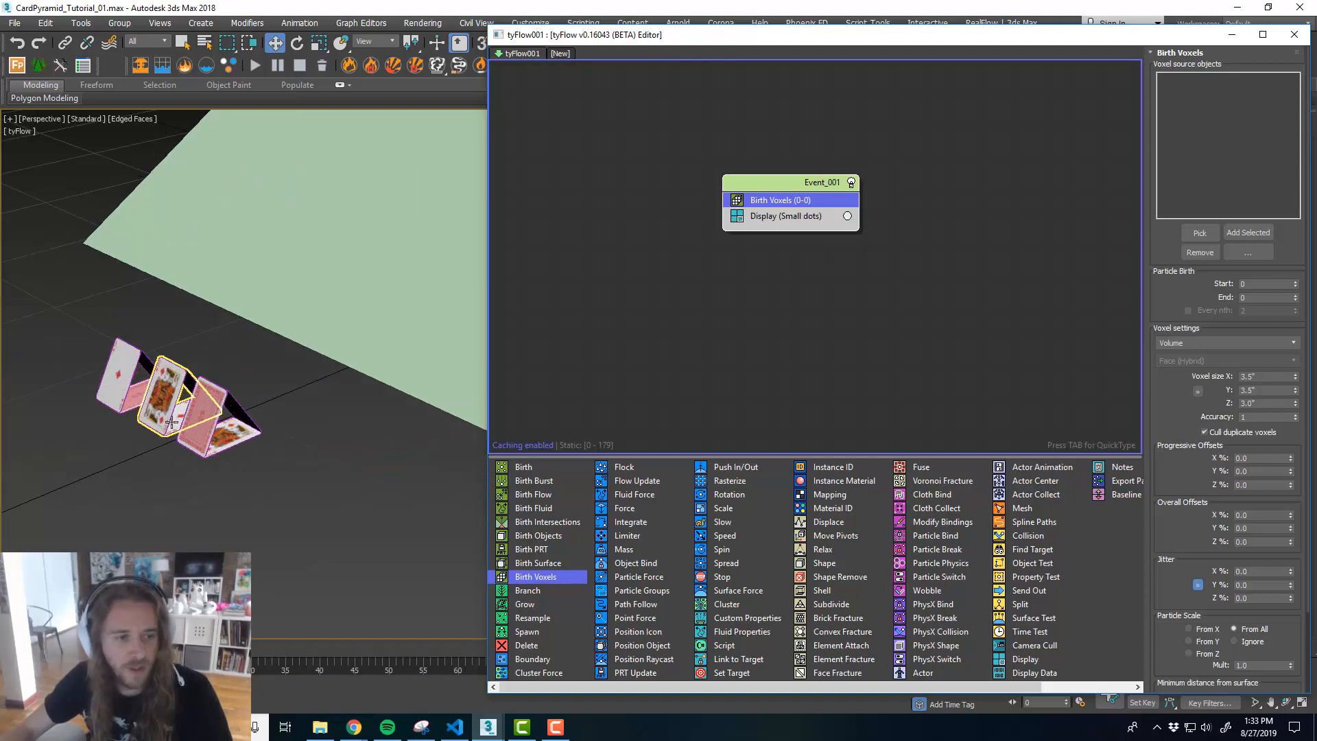
pyautogui.keyDown('alt'); pyautogui.moveTo(256, 435); pyautogui.dragTo(336, 437, button='middle'); pyautogui.keyUp('alt')
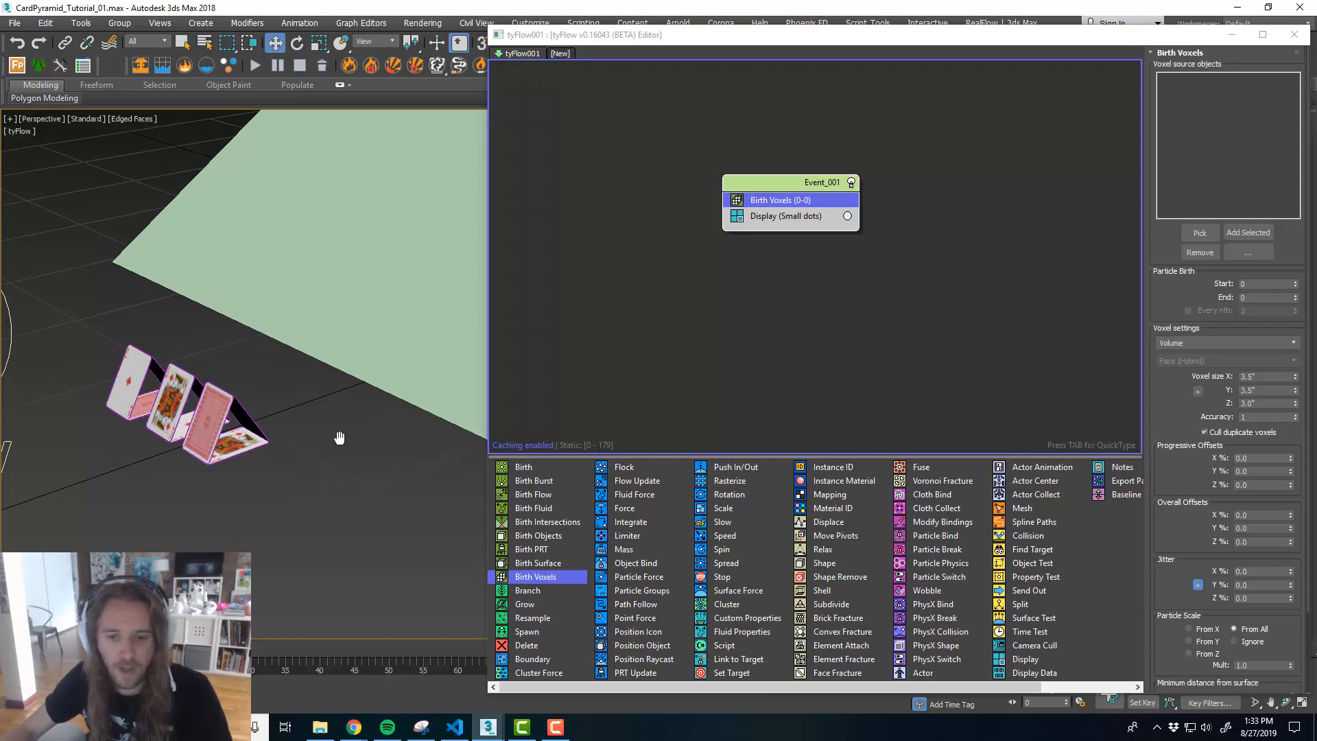
pyautogui.scroll(-8, 295, 452)
pyautogui.moveTo(281, 473)
pyautogui.keyDown('alt'); pyautogui.mouseDown(button='middle')
pyautogui.moveTo(302, 464)
pyautogui.moveTo(315, 480)
pyautogui.moveTo(282, 500)
pyautogui.moveTo(302, 489)
pyautogui.mouseUp(button='middle'); pyautogui.keyUp('alt')
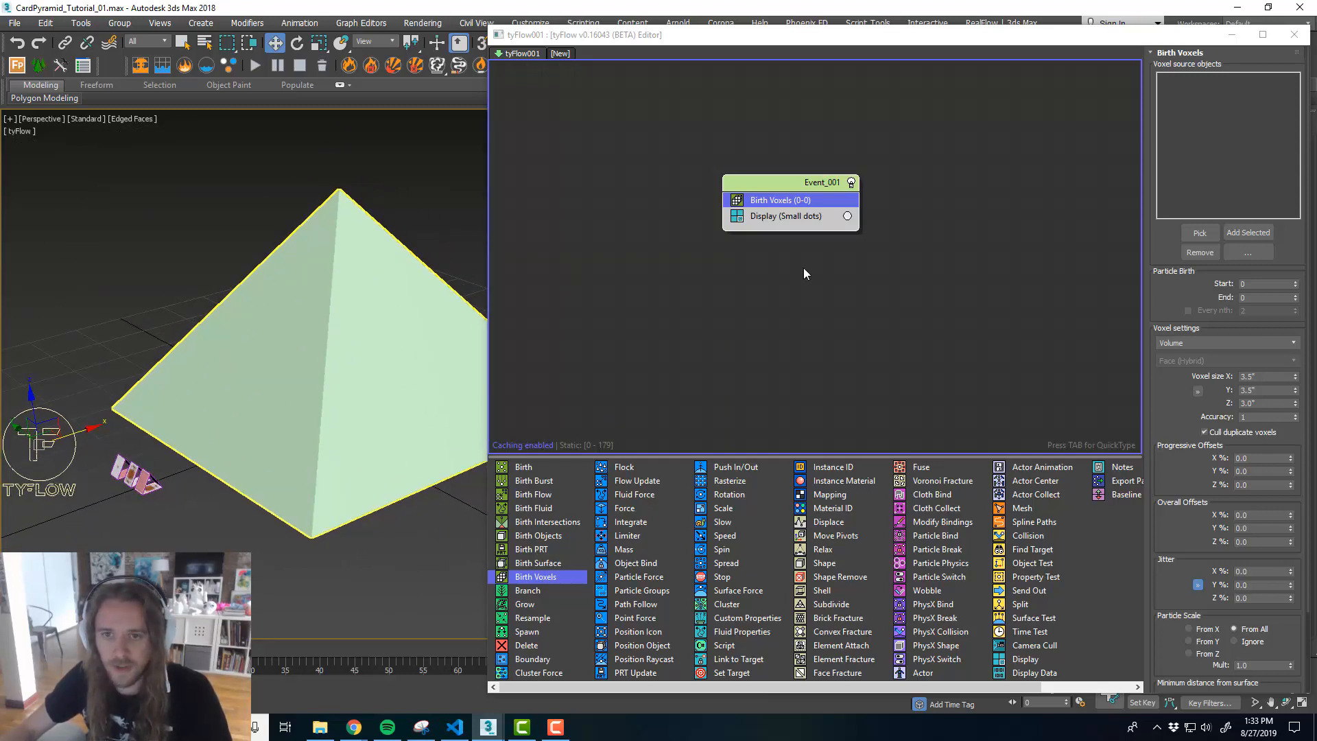
# - Add a Shape operator below Birth Voxels in Event_001 and remove its default triangle shape
pyautogui.moveTo(802, 190); pyautogui.dragTo(810, 149)
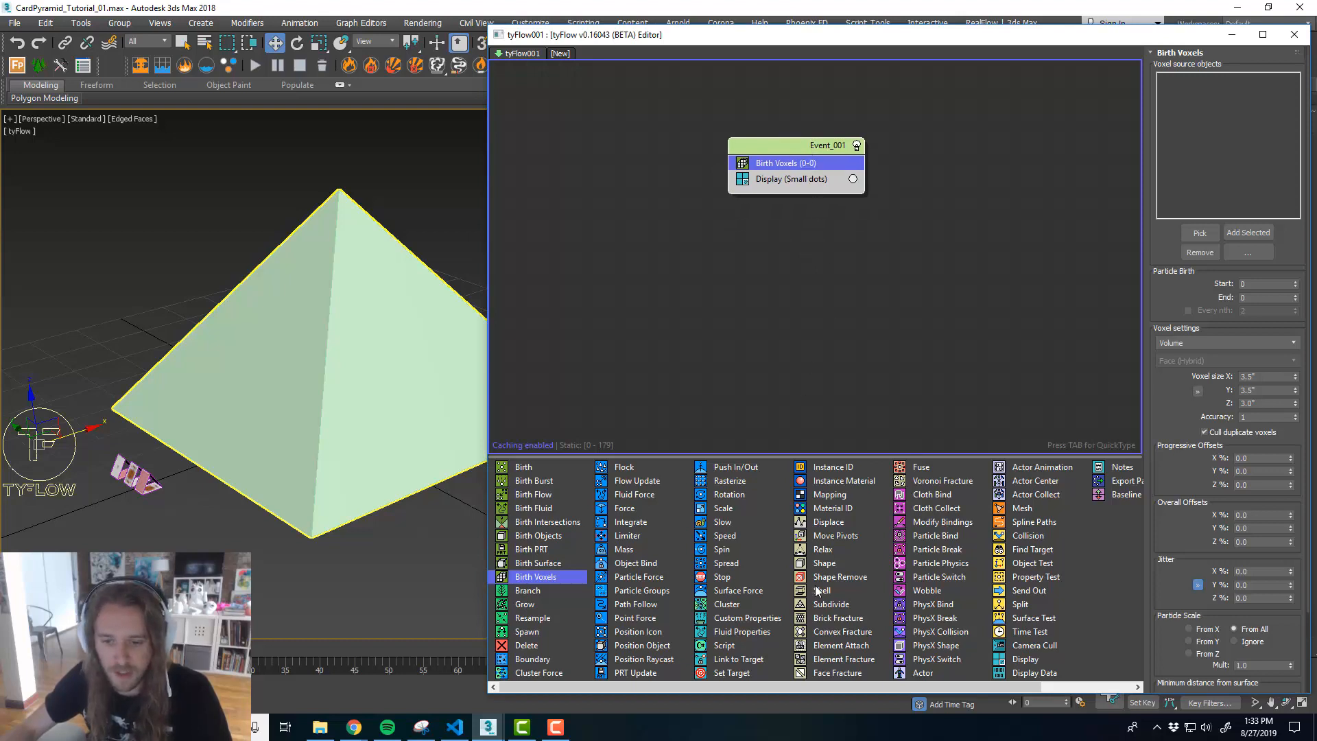
pyautogui.moveTo(824, 566); pyautogui.dragTo(800, 170)
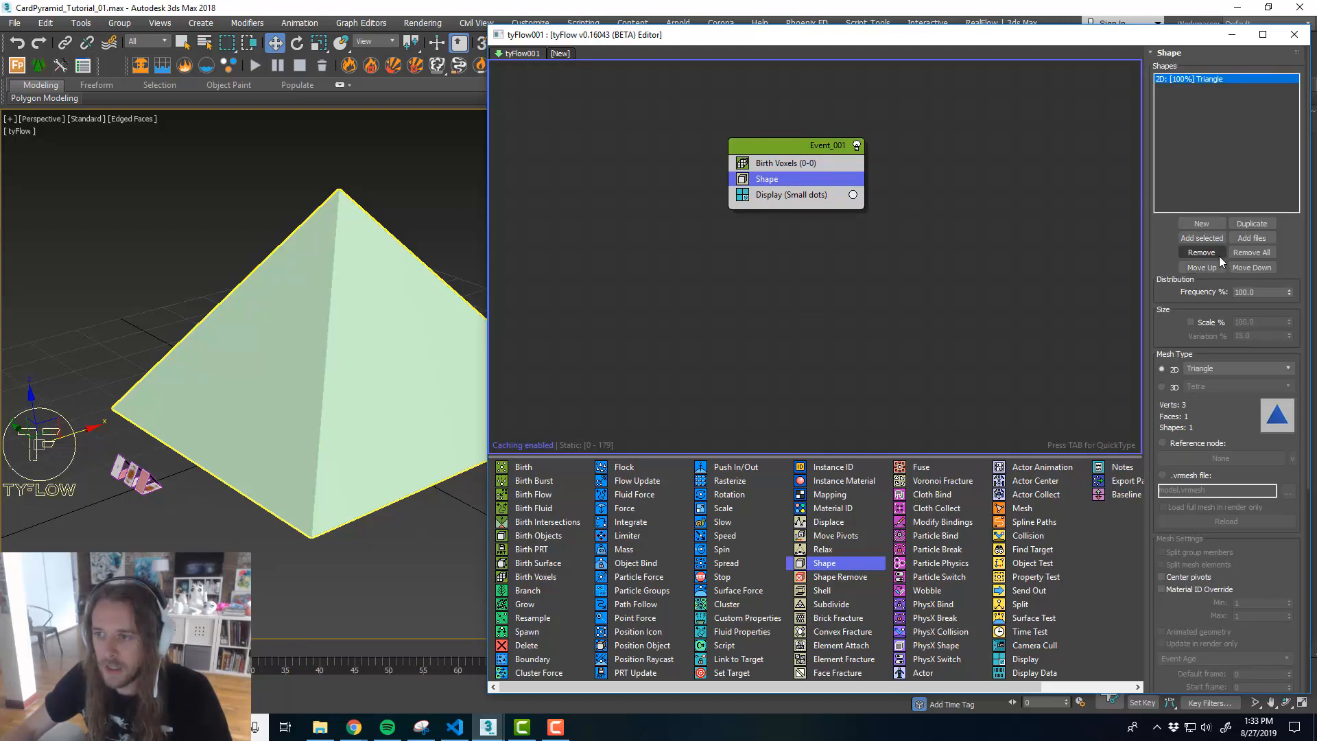
pyautogui.click(1207, 250)
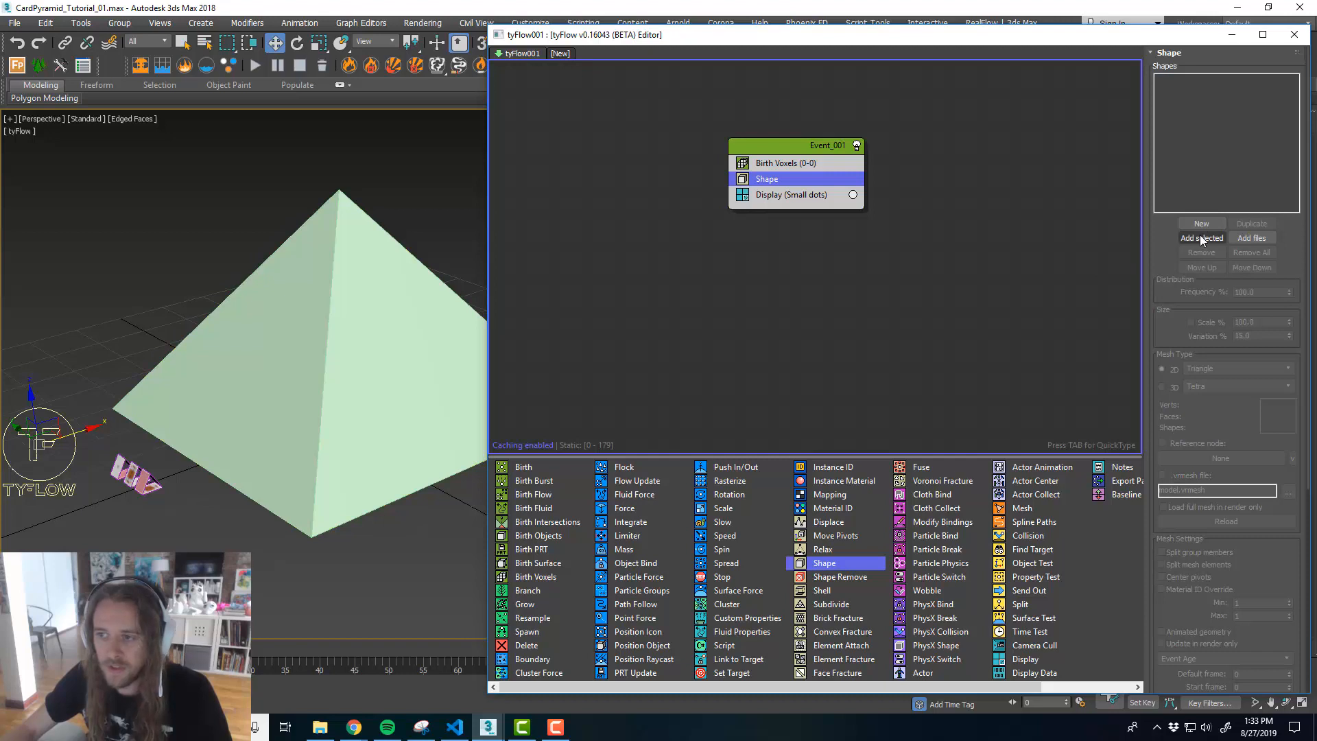
# - Add Card_Module_01, Card_Module_02 and Card_Module_03 as reference shapes of the Shape operator
pyautogui.click(120, 473)
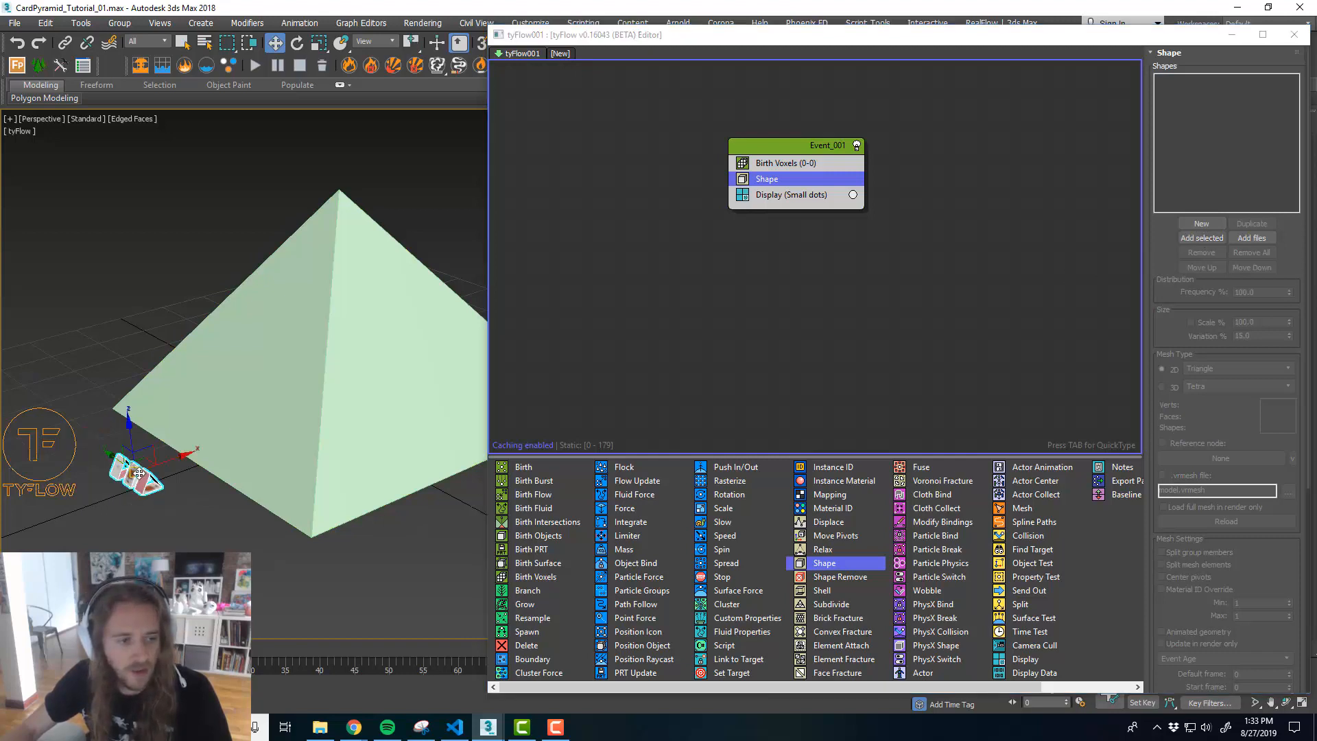
pyautogui.scroll(5, 130, 475)
pyautogui.moveTo(185, 474); pyautogui.dragTo(247, 456, button='middle')
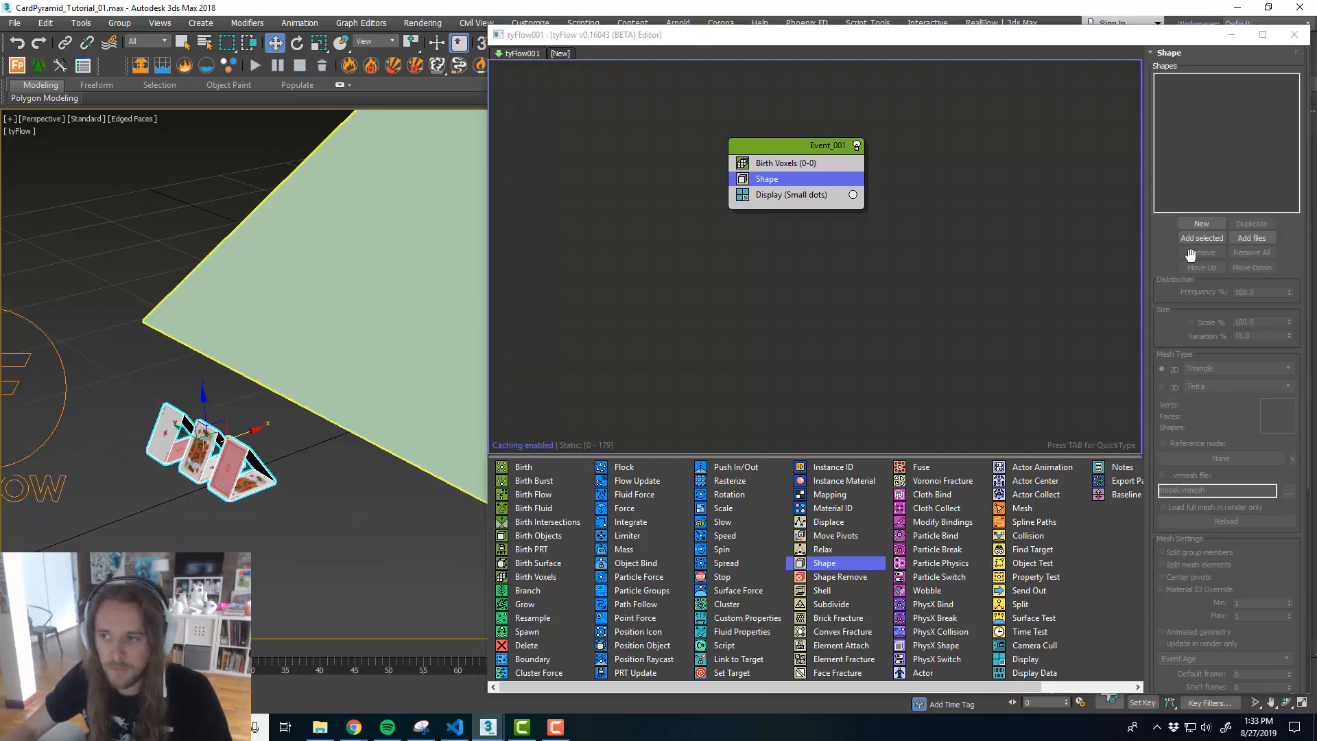
pyautogui.click(1213, 240)
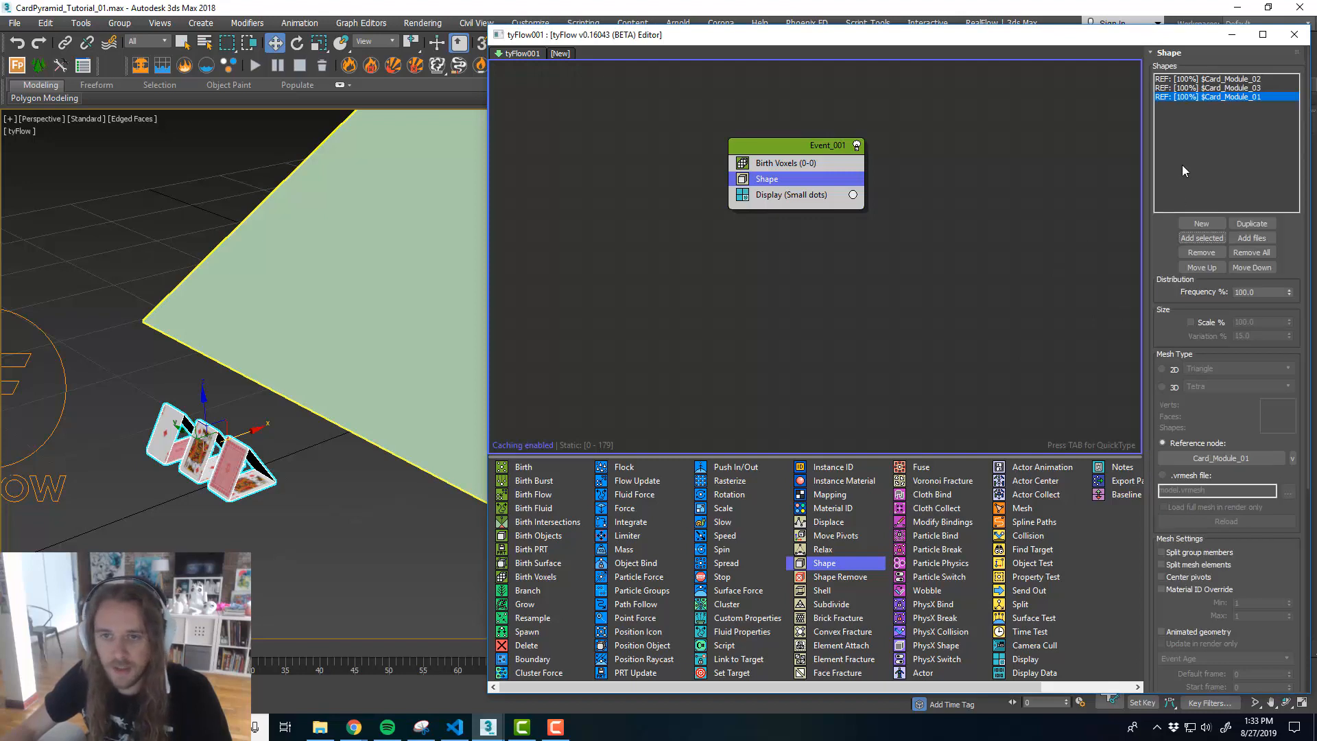
pyautogui.scroll(-3, 254, 458)
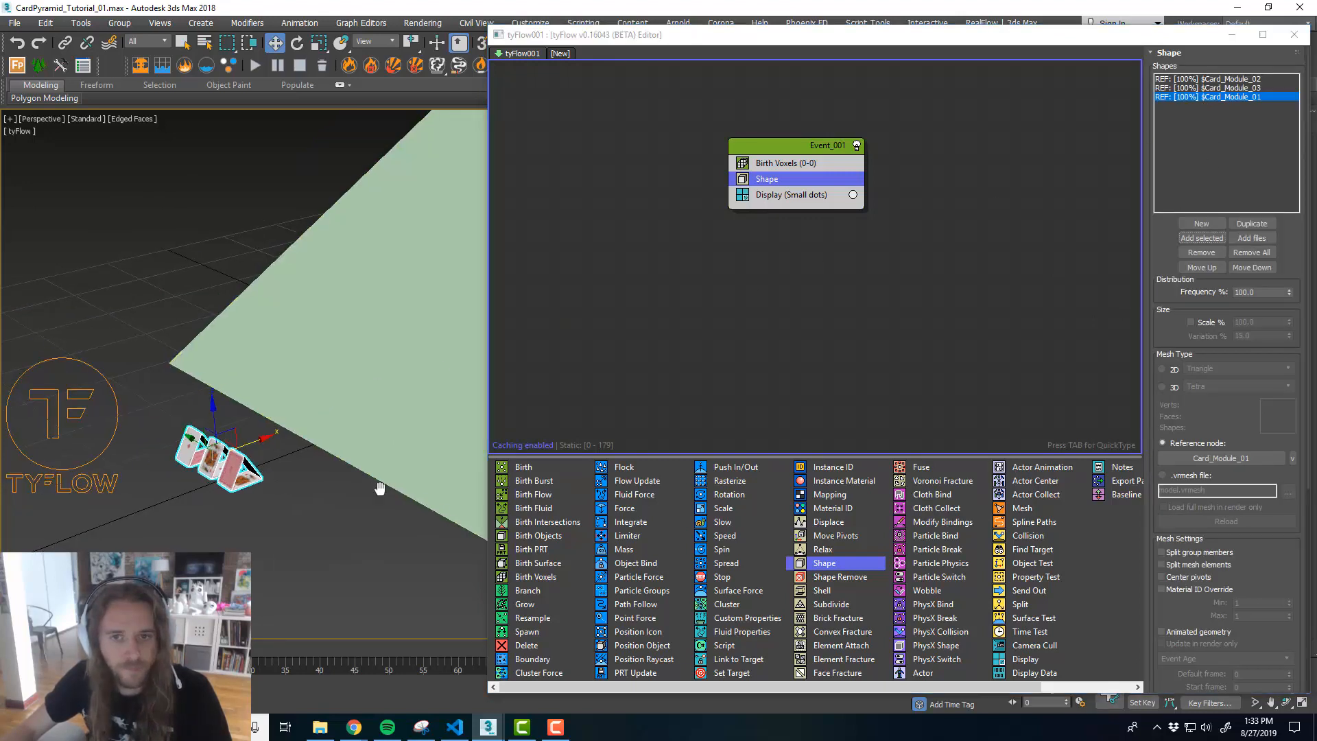
pyautogui.moveTo(376, 485); pyautogui.dragTo(342, 485, button='middle')
# - Assign the pyramid as the source object of the Birth Voxels operator
pyautogui.click(813, 196)
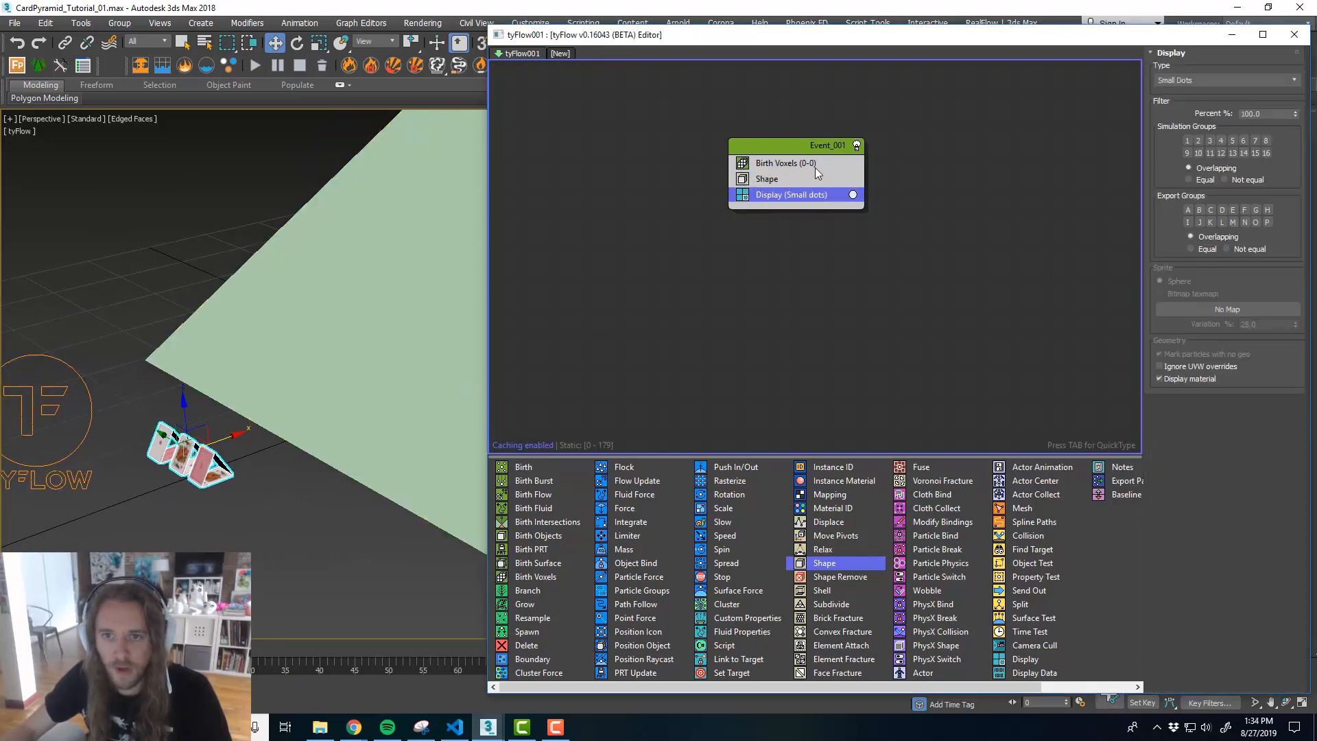
pyautogui.click(816, 165)
pyautogui.scroll(-3, 249, 315)
pyautogui.scroll(1, 352, 332)
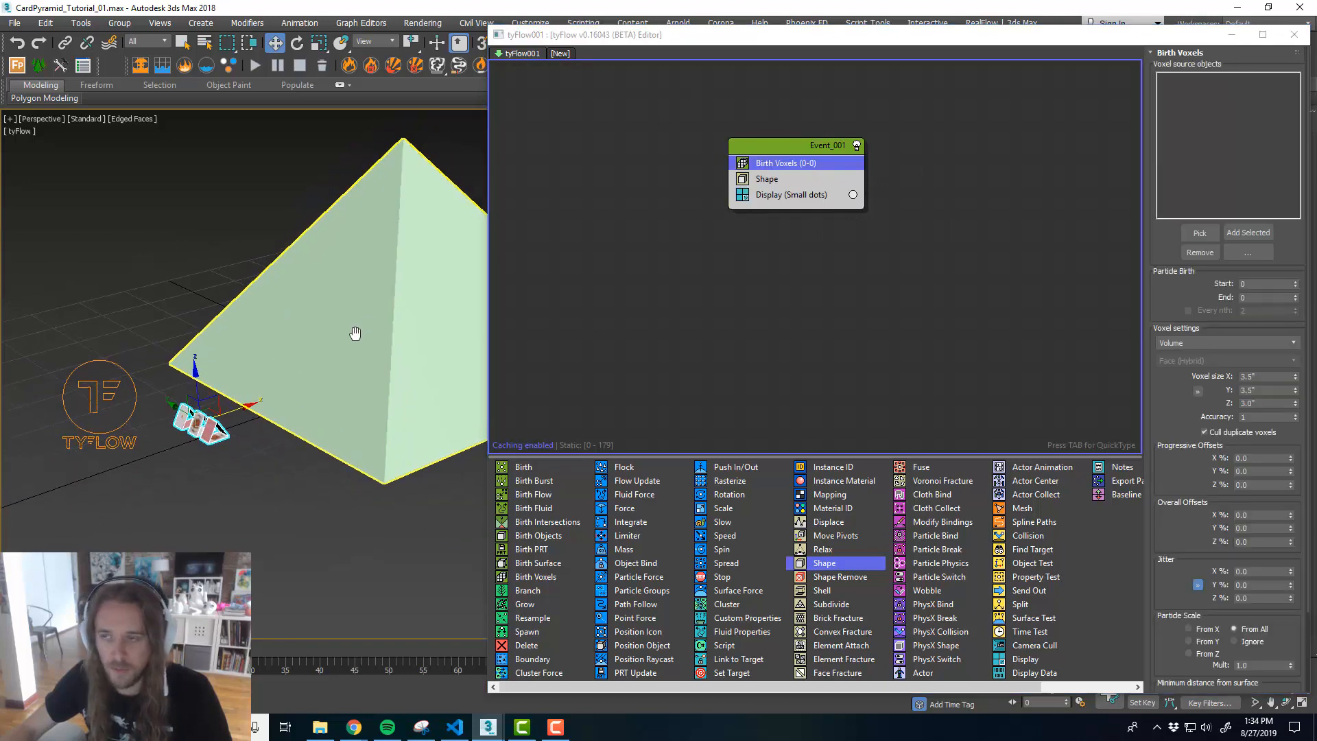
pyautogui.click(1202, 232)
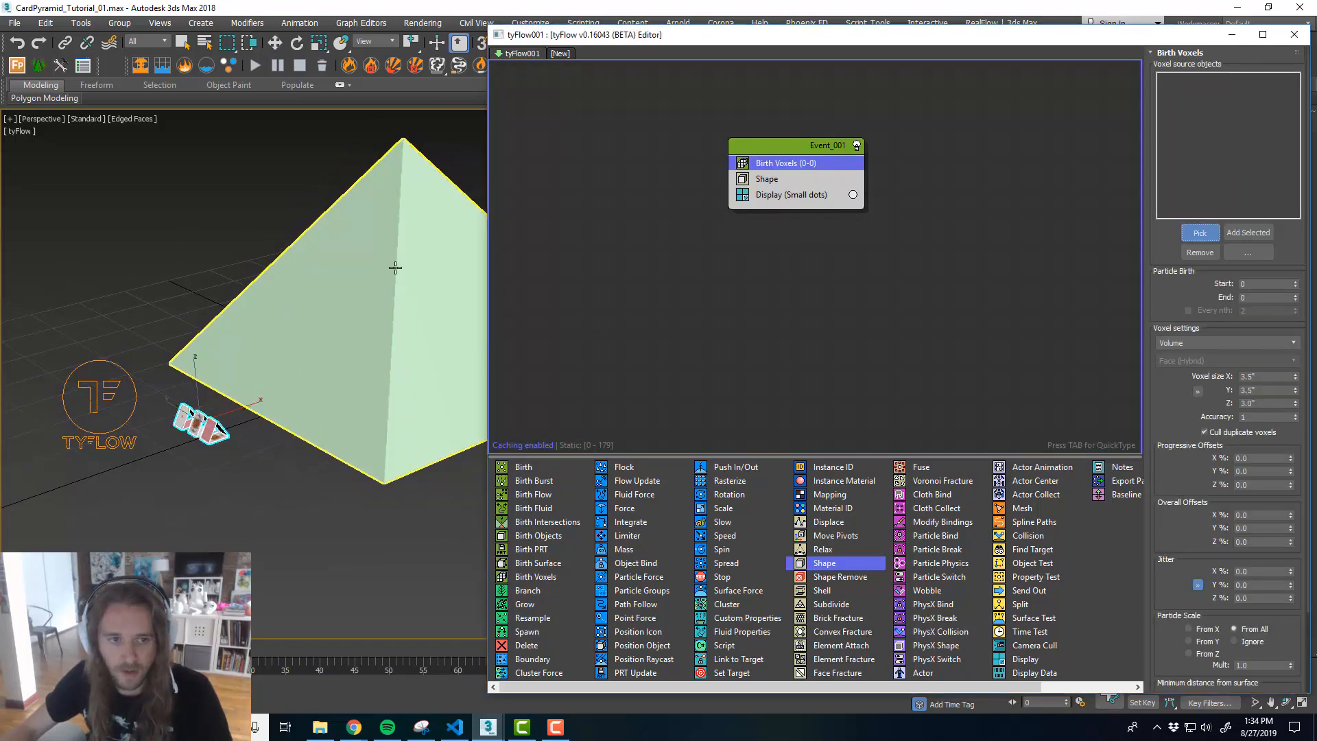
pyautogui.click(396, 264)
pyautogui.scroll(3, 408, 294)
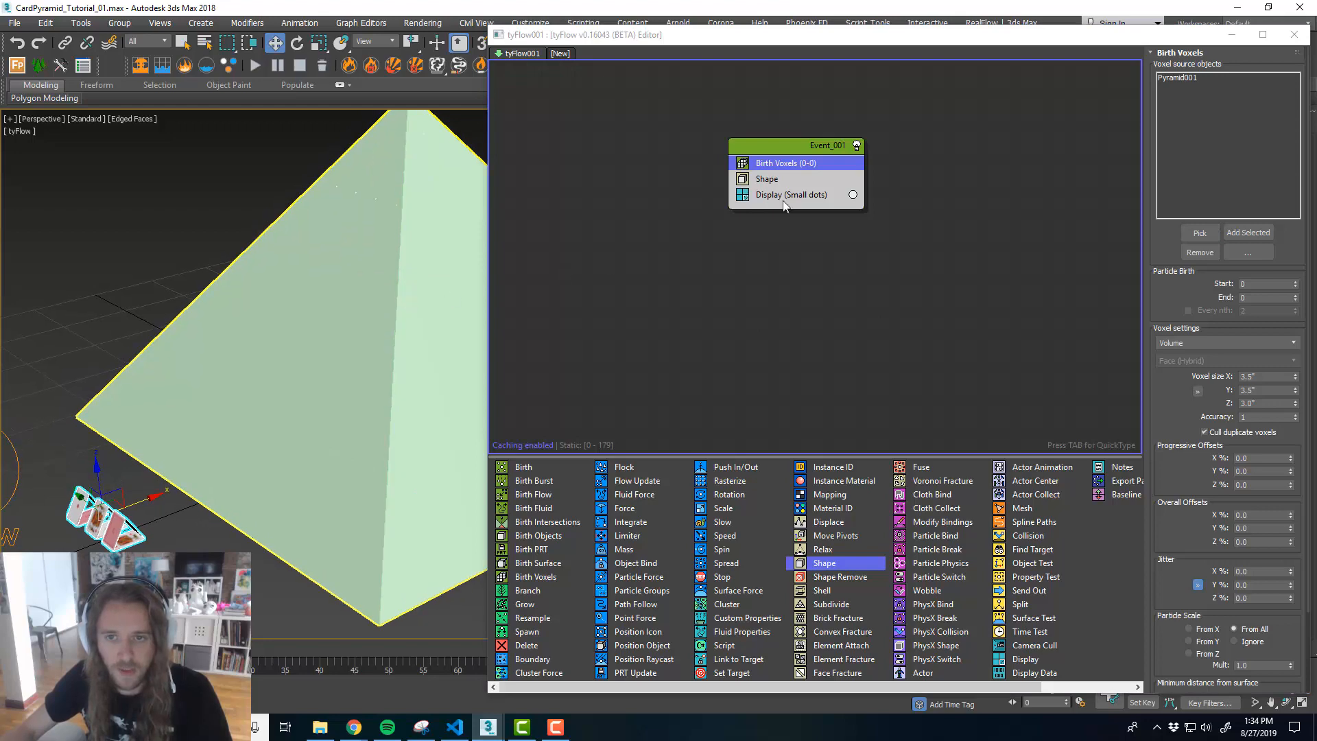
# - Set the Display operator's type to Geometry so the particles show as card modules
pyautogui.click(783, 198)
pyautogui.click(1212, 81)
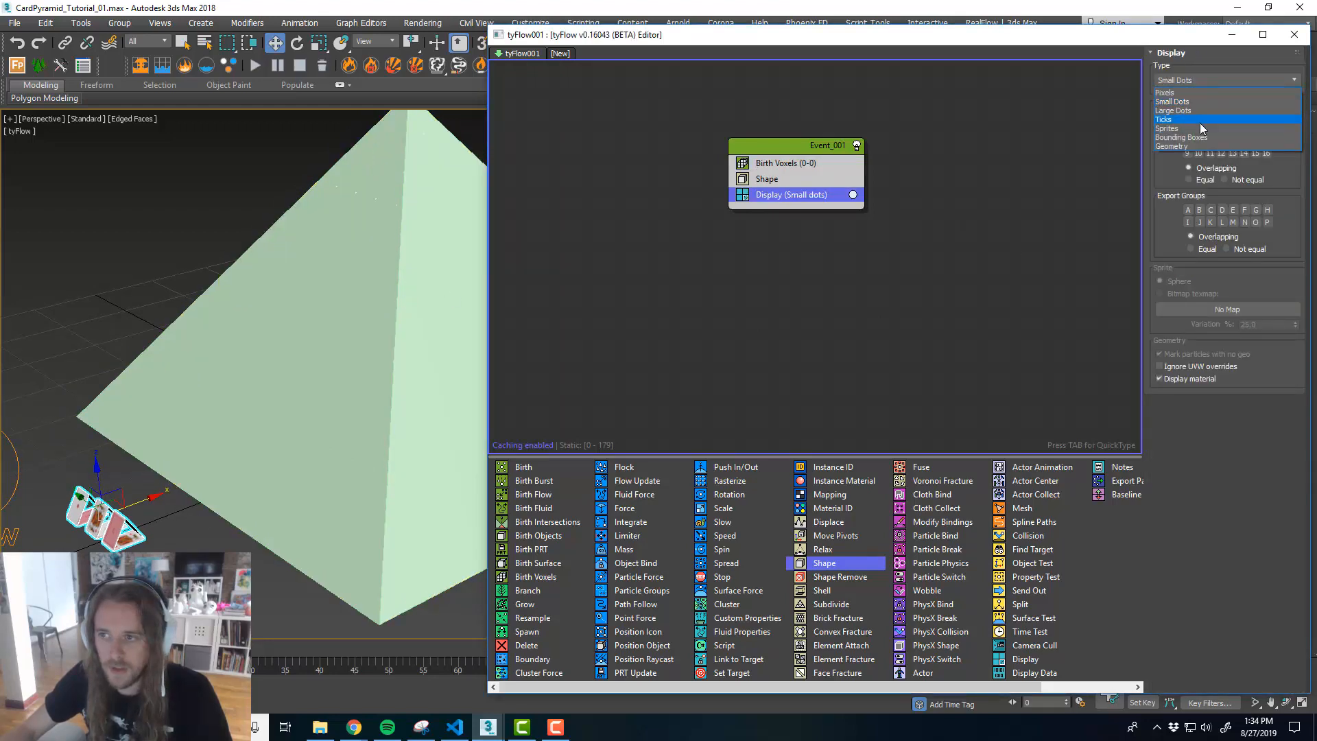
pyautogui.click(1197, 147)
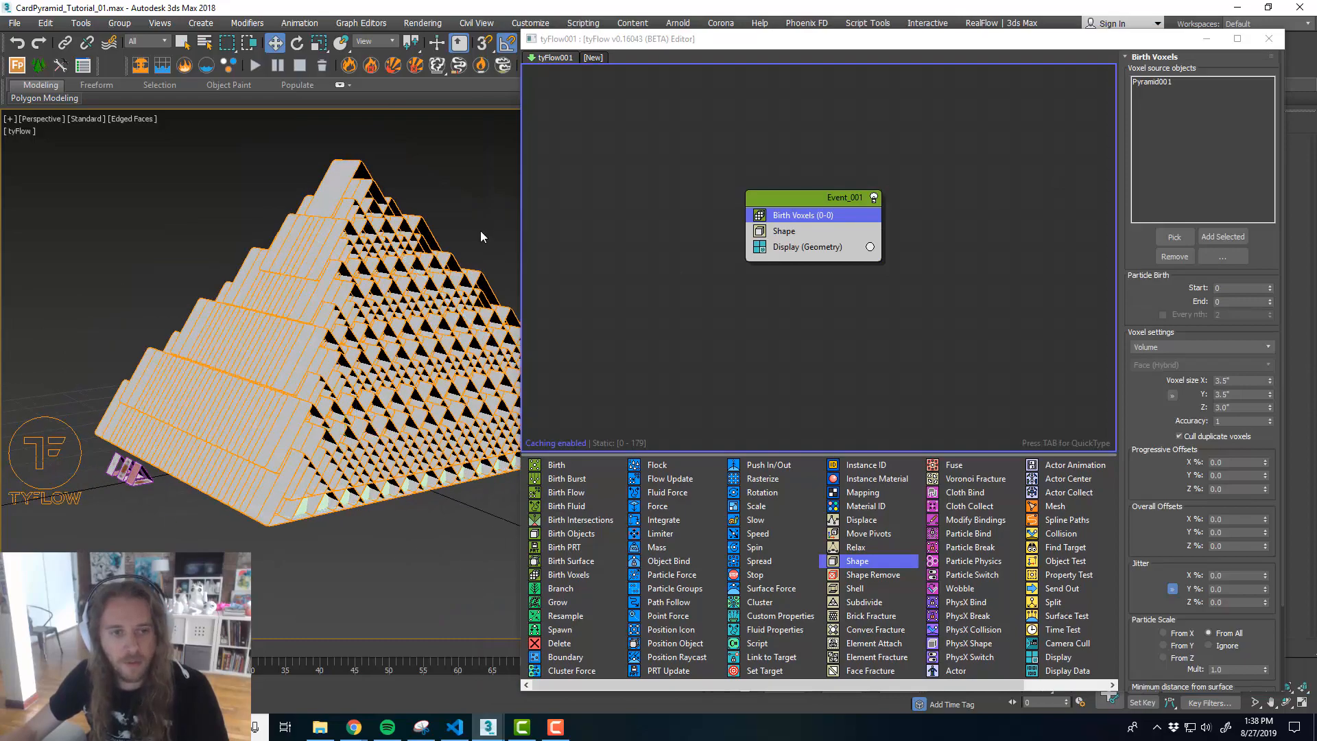
# - Set the Birth Voxels particle scale to Ignore and check the card modules across the pyramid
pyautogui.keyDown('alt'); pyautogui.moveTo(484, 235); pyautogui.dragTo(384, 289, button='middle'); pyautogui.keyUp('alt')
pyautogui.scroll(10, 388, 291)
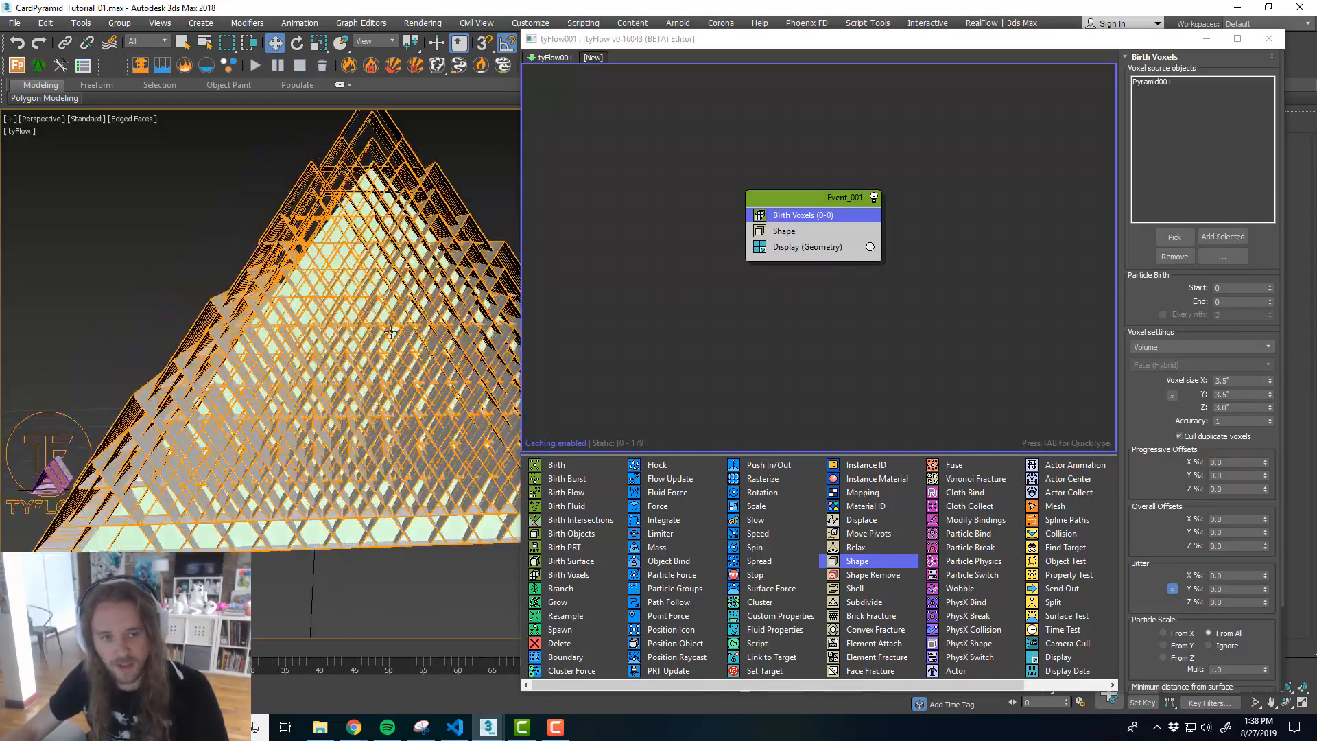
pyautogui.scroll(-8, 426, 349)
pyautogui.keyDown('alt'); pyautogui.moveTo(426, 347); pyautogui.dragTo(460, 287, button='middle'); pyautogui.keyUp('alt')
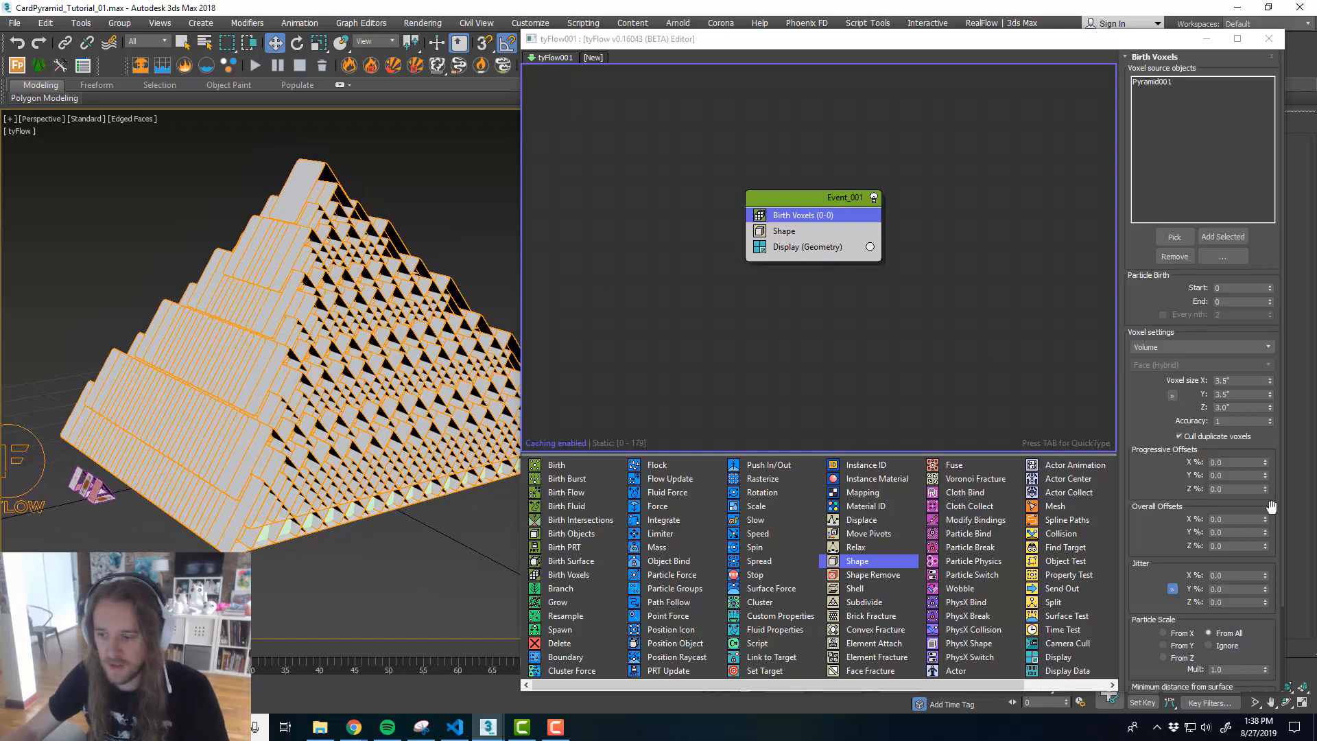
pyautogui.click(1209, 645)
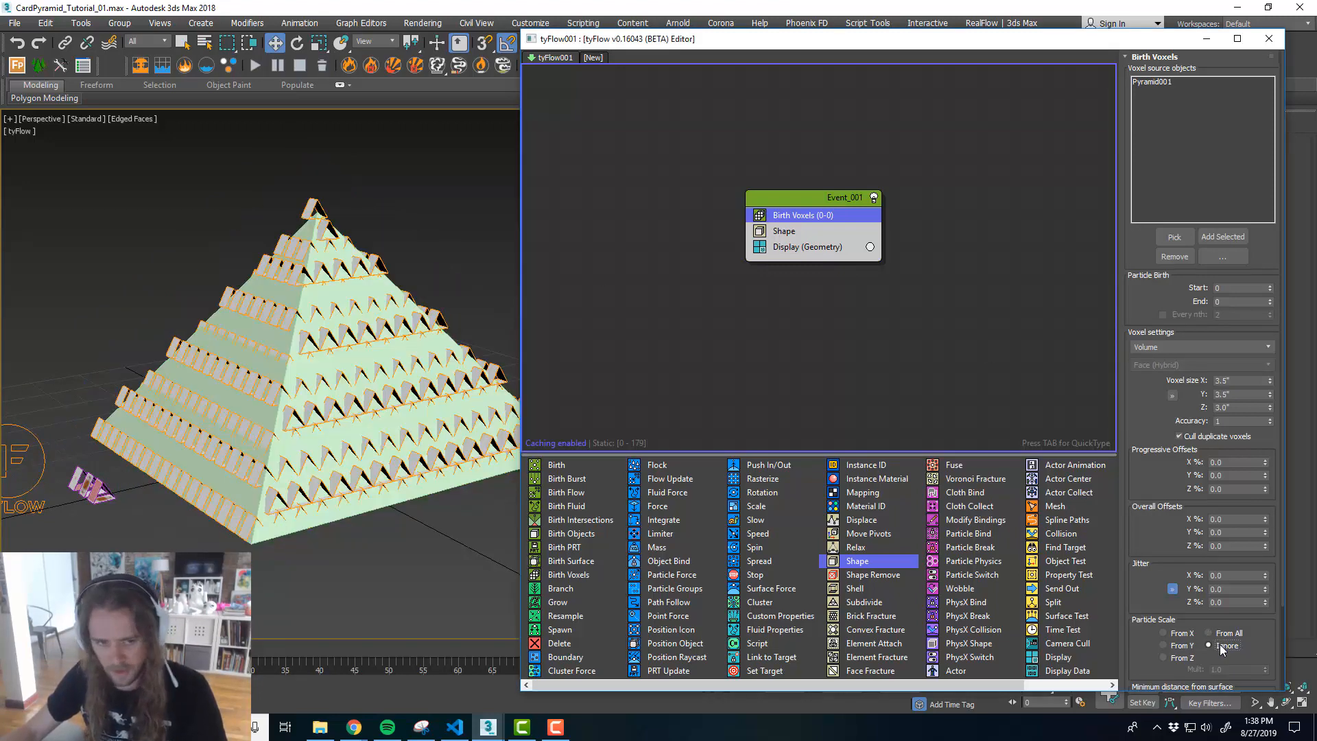
pyautogui.scroll(3, 260, 377)
pyautogui.moveTo(344, 364); pyautogui.dragTo(380, 344, button='middle')
pyautogui.scroll(-3, 360, 344)
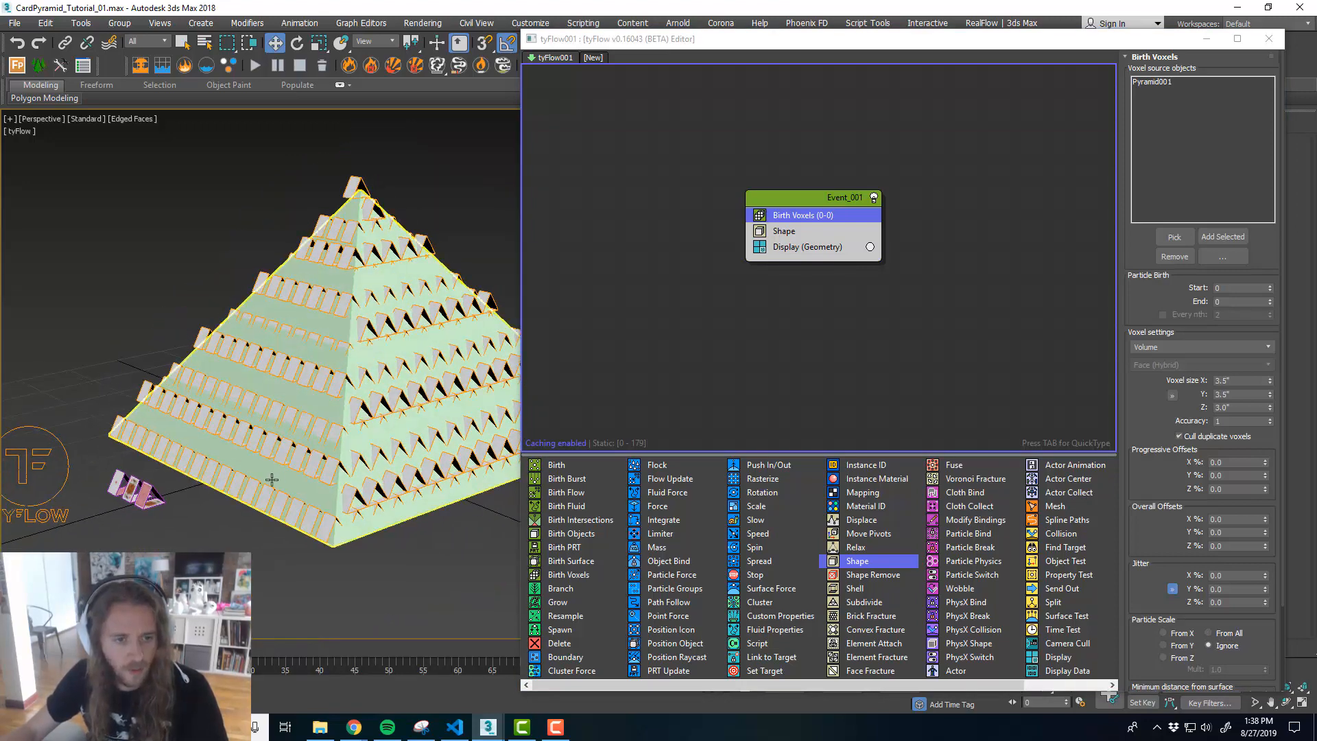
pyautogui.scroll(4, 405, 411)
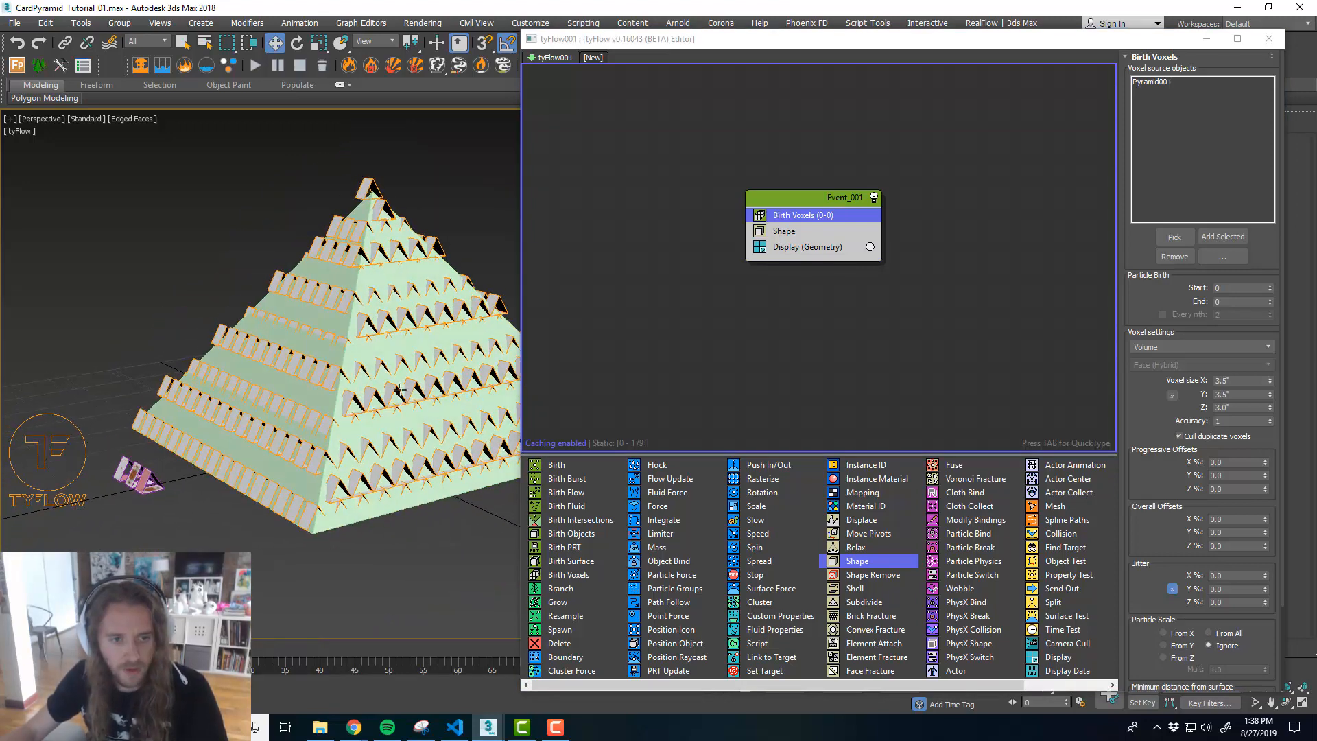
pyautogui.scroll(-4, 401, 381)
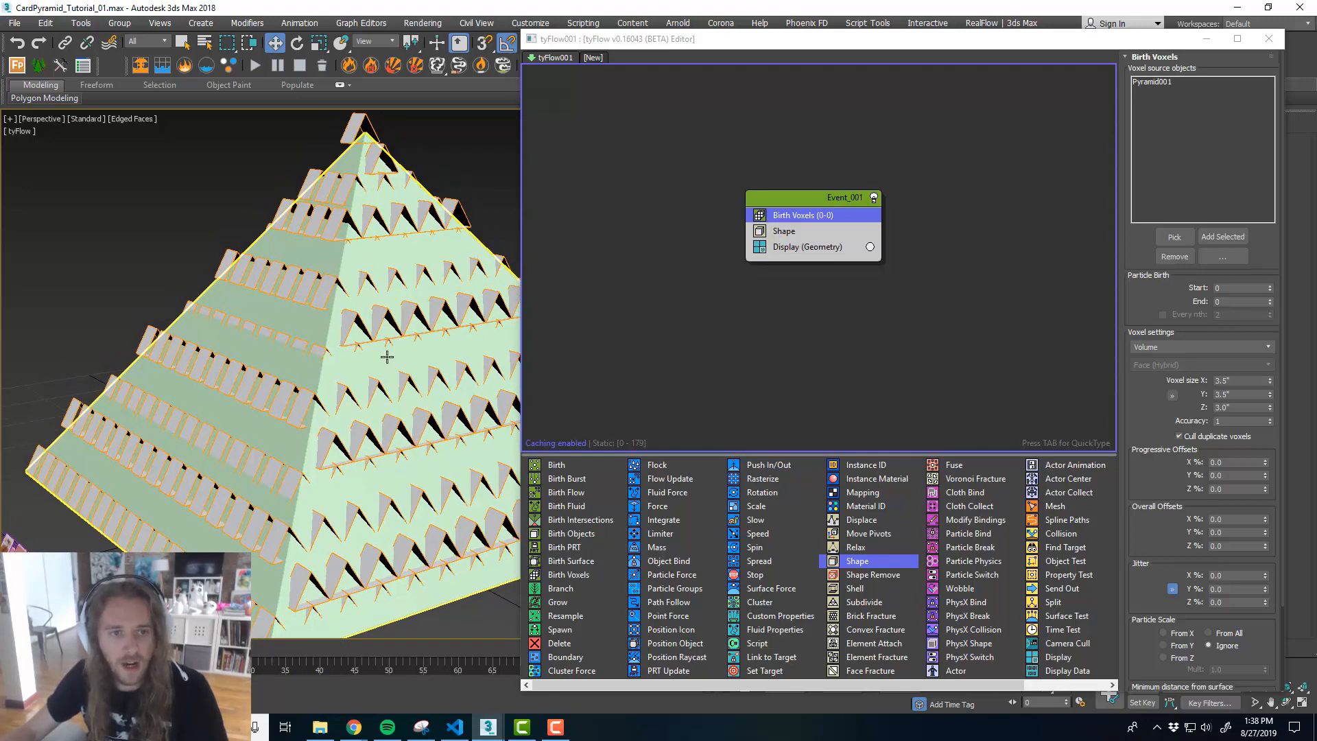
# - Hide the Pyramid001 source object using the Layer Explorer and close the explorer
pyautogui.moveTo(771, 40); pyautogui.dragTo(756, 146)
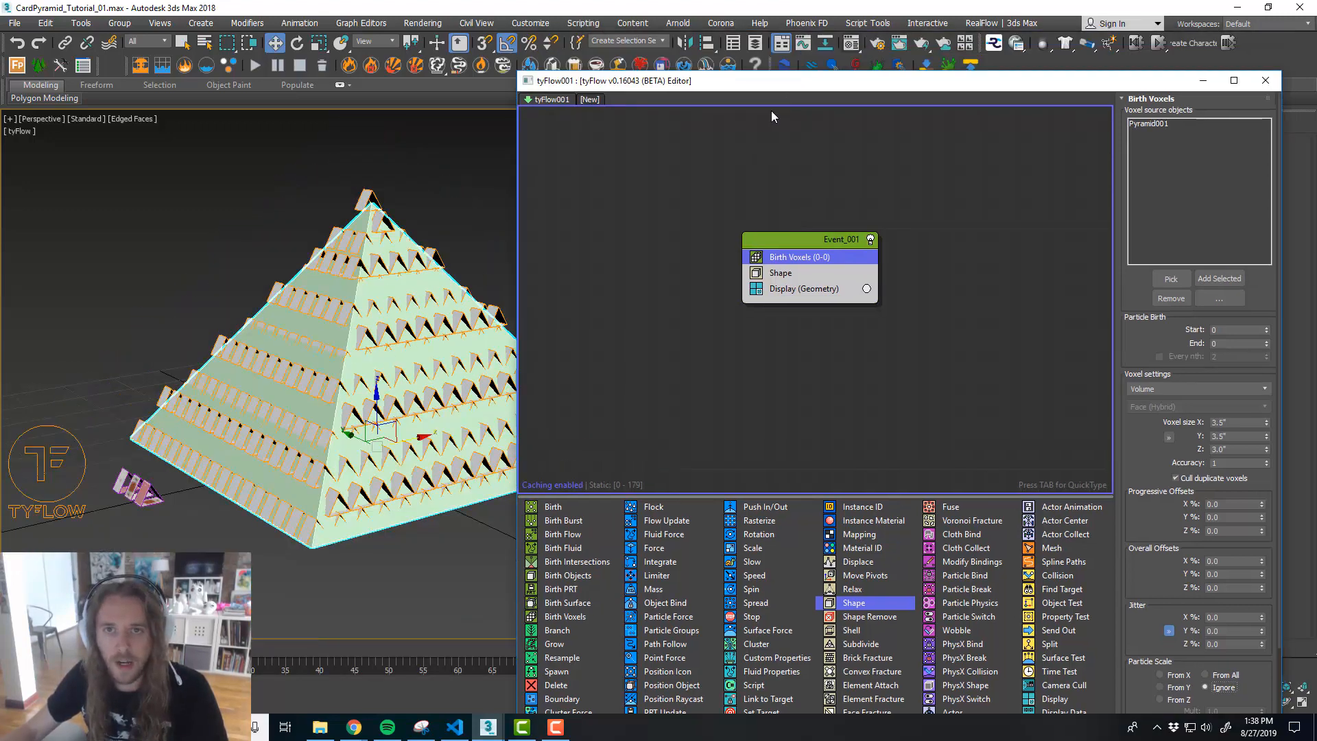
pyautogui.click(755, 42)
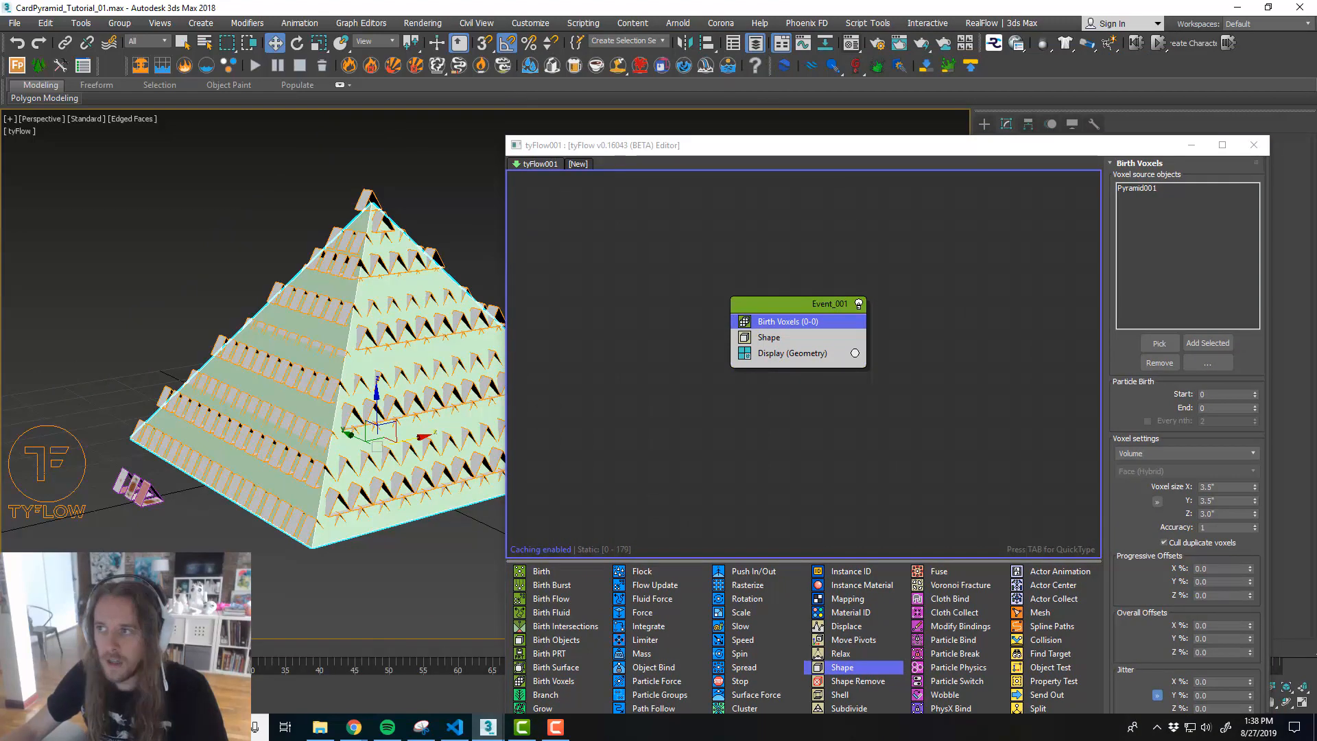
pyautogui.moveTo(1237, 48); pyautogui.dragTo(944, 76)
pyautogui.click(897, 129)
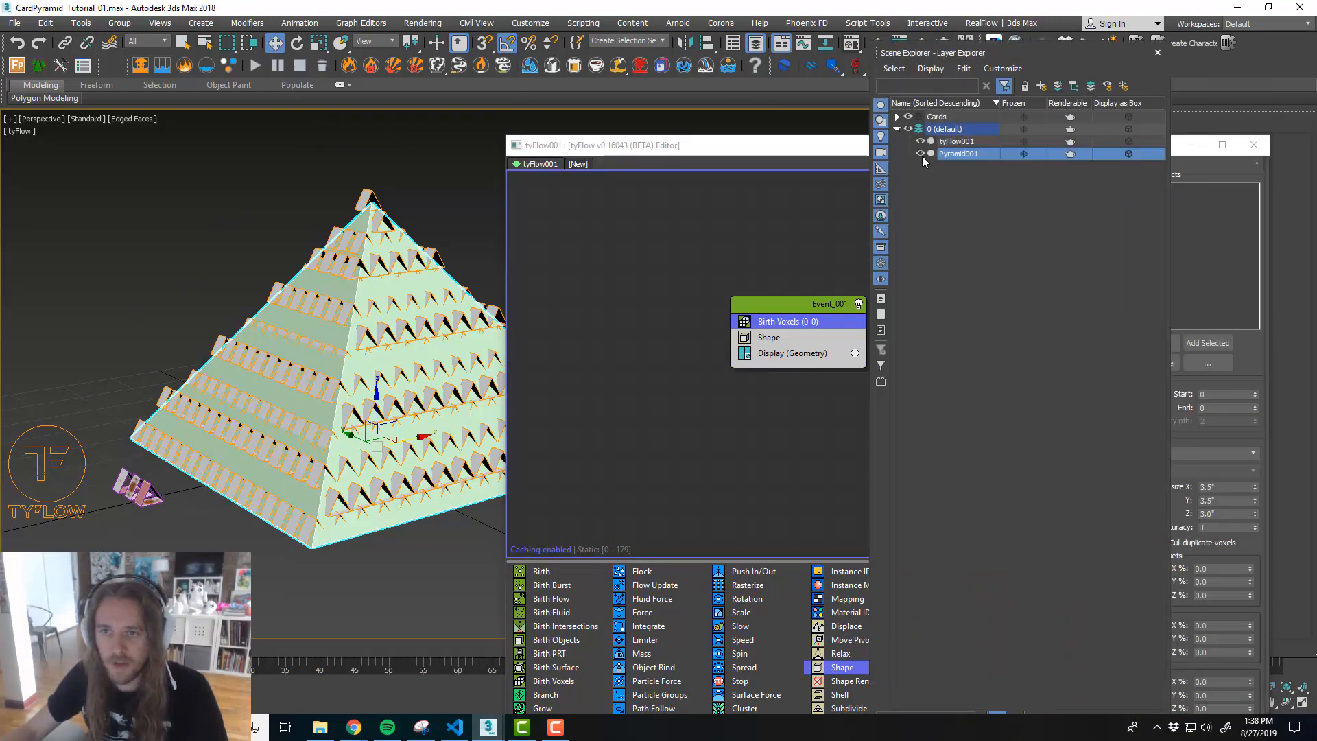
pyautogui.click(920, 153)
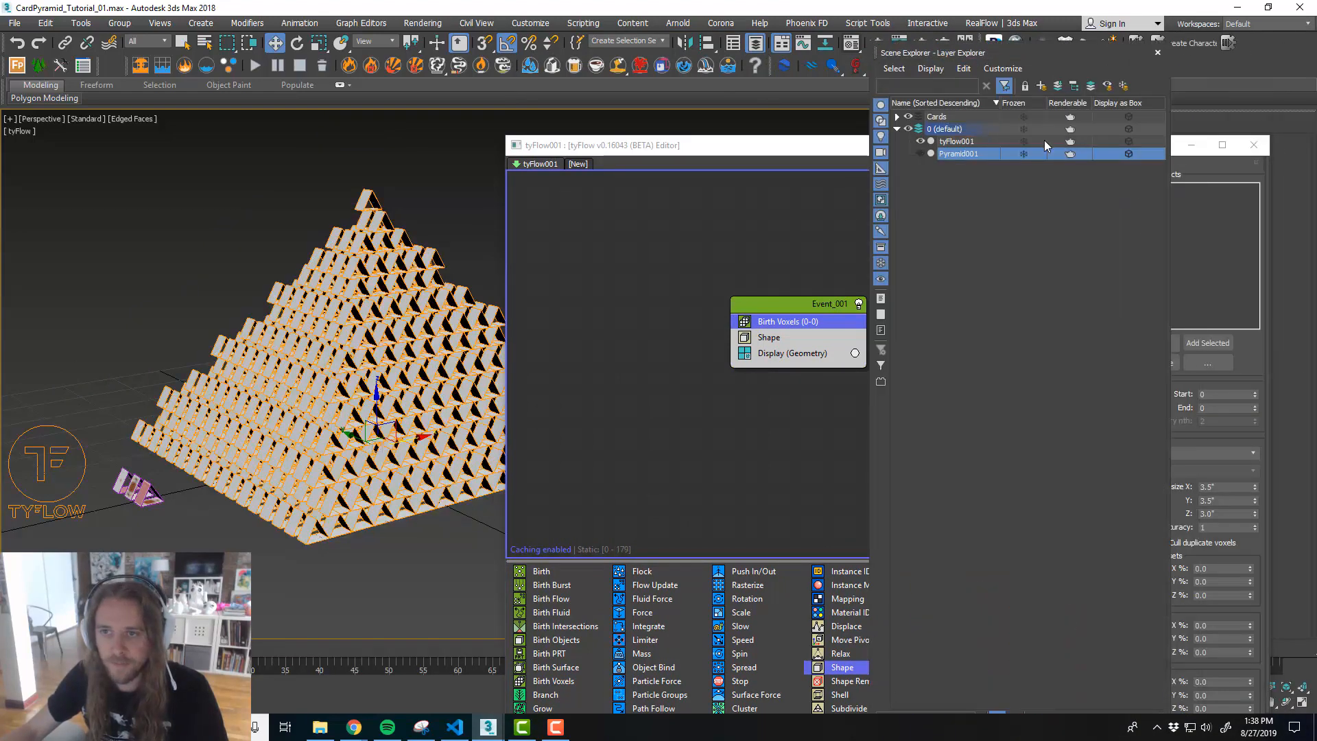
pyautogui.click(1158, 53)
pyautogui.moveTo(936, 154); pyautogui.dragTo(944, 76)
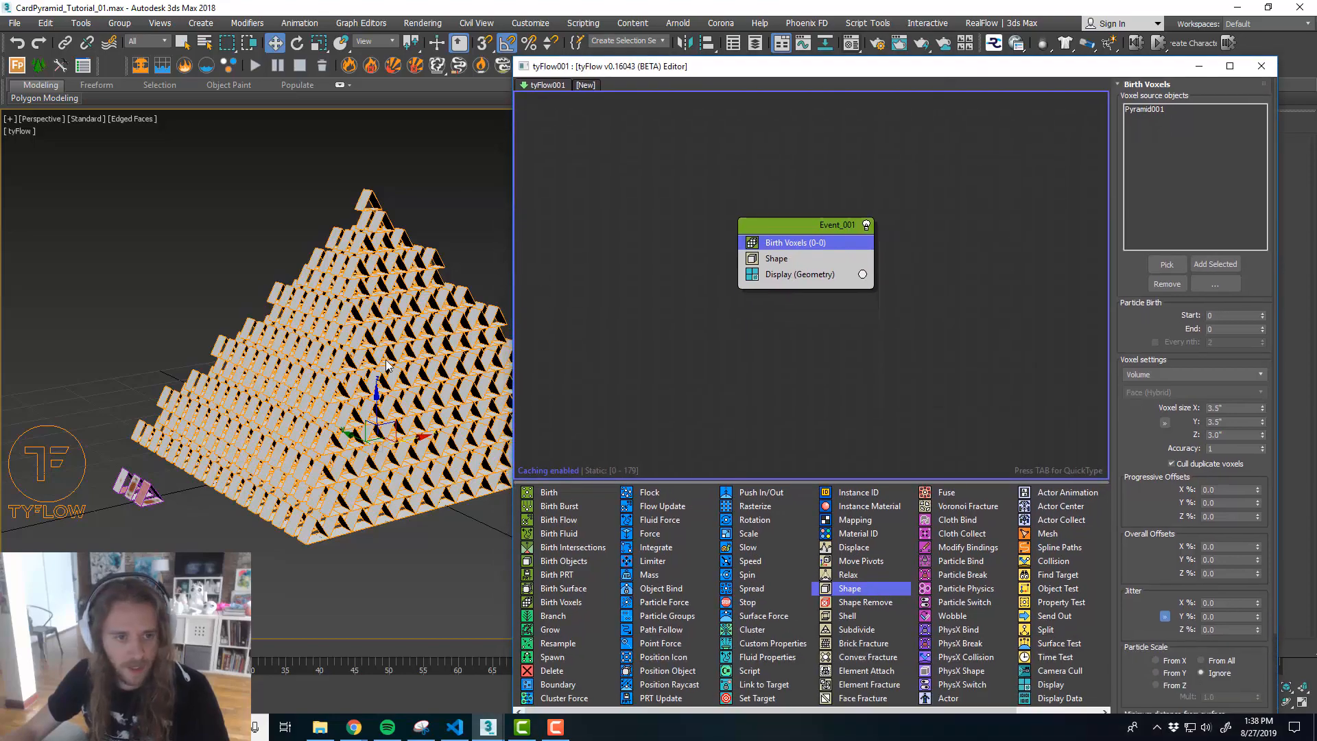
# - Apply the Cards multi/sub-object material to the tyFlow object and close the Material Editor
pyautogui.scroll(6, 386, 366)
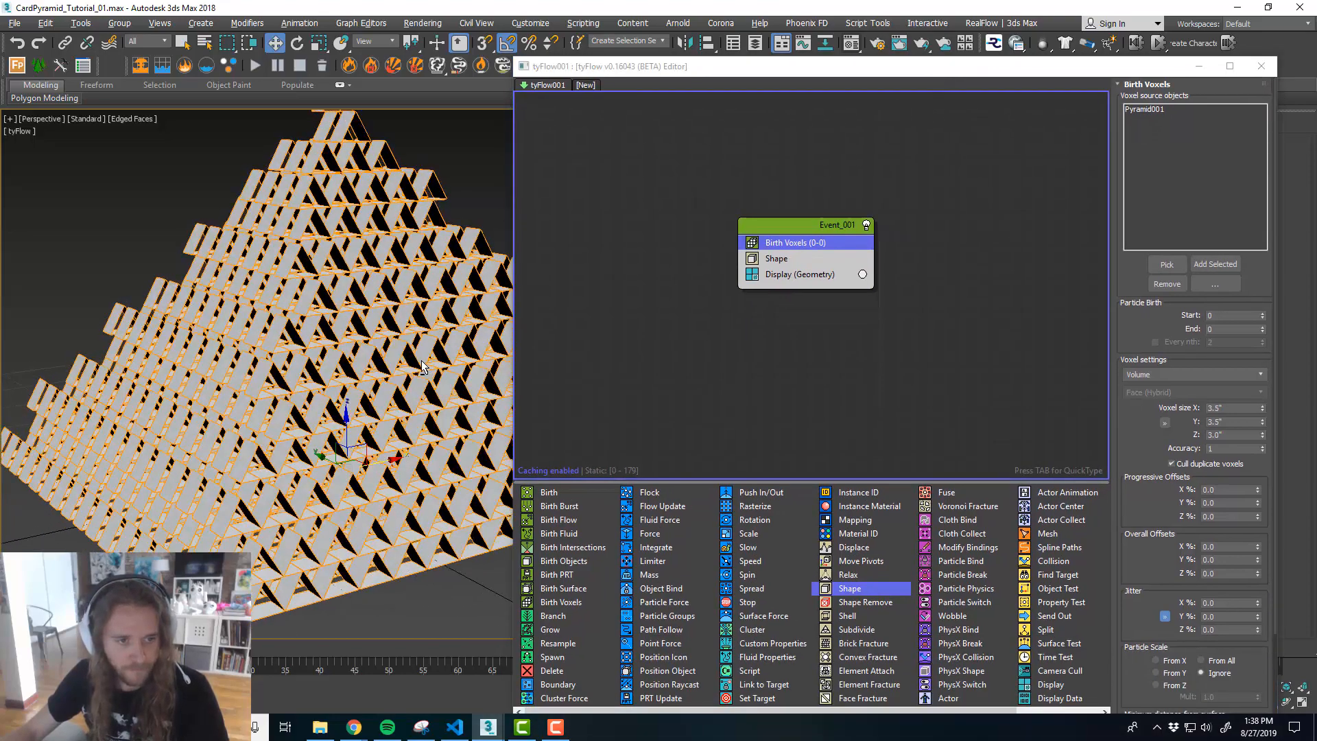
pyautogui.scroll(-4, 425, 370)
pyautogui.scroll(5, 281, 436)
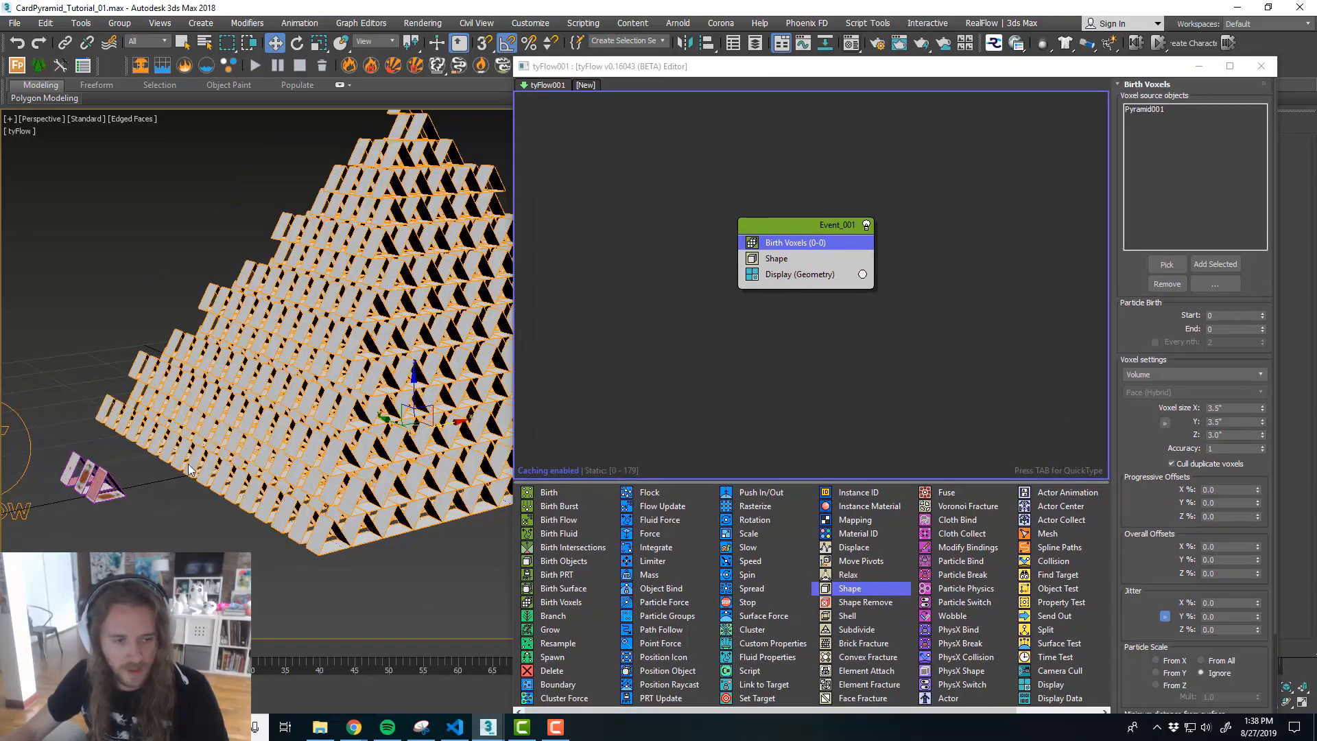
pyautogui.moveTo(408, 354); pyautogui.dragTo(377, 364, button='middle')
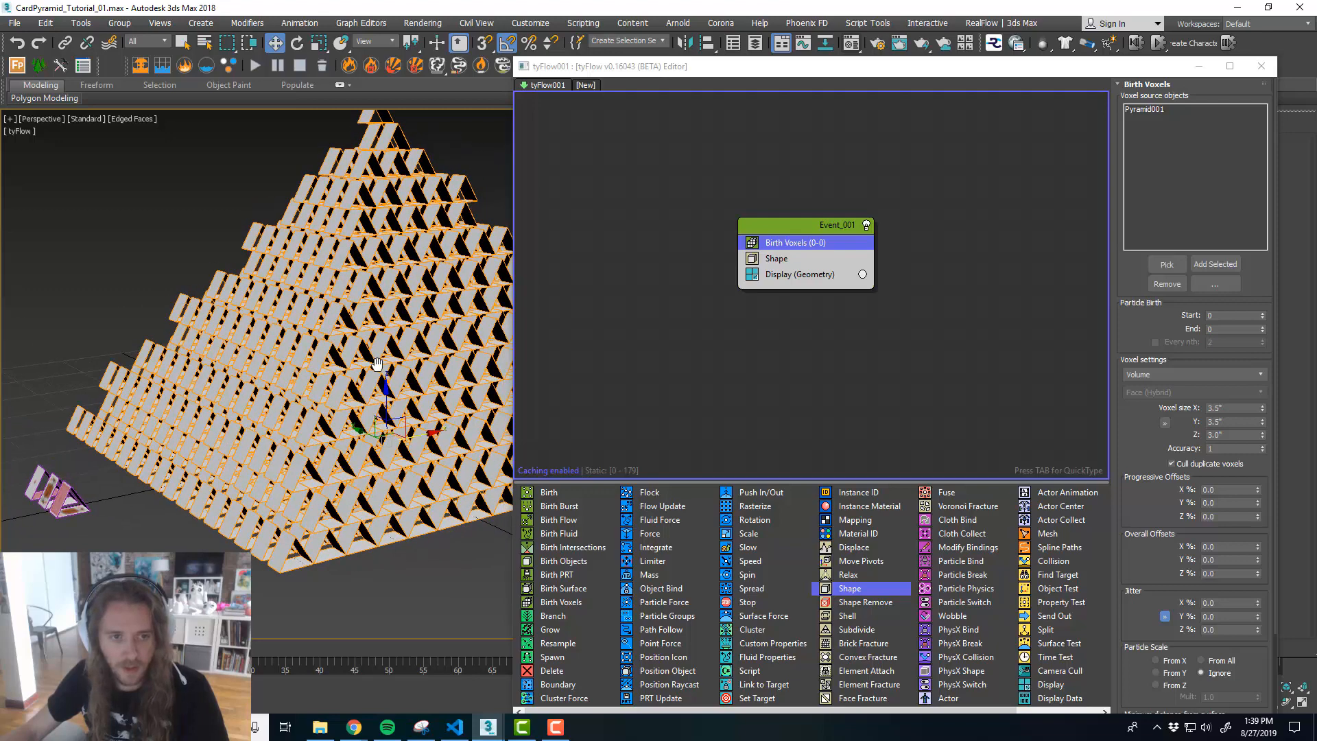
pyautogui.moveTo(757, 63); pyautogui.dragTo(856, 70)
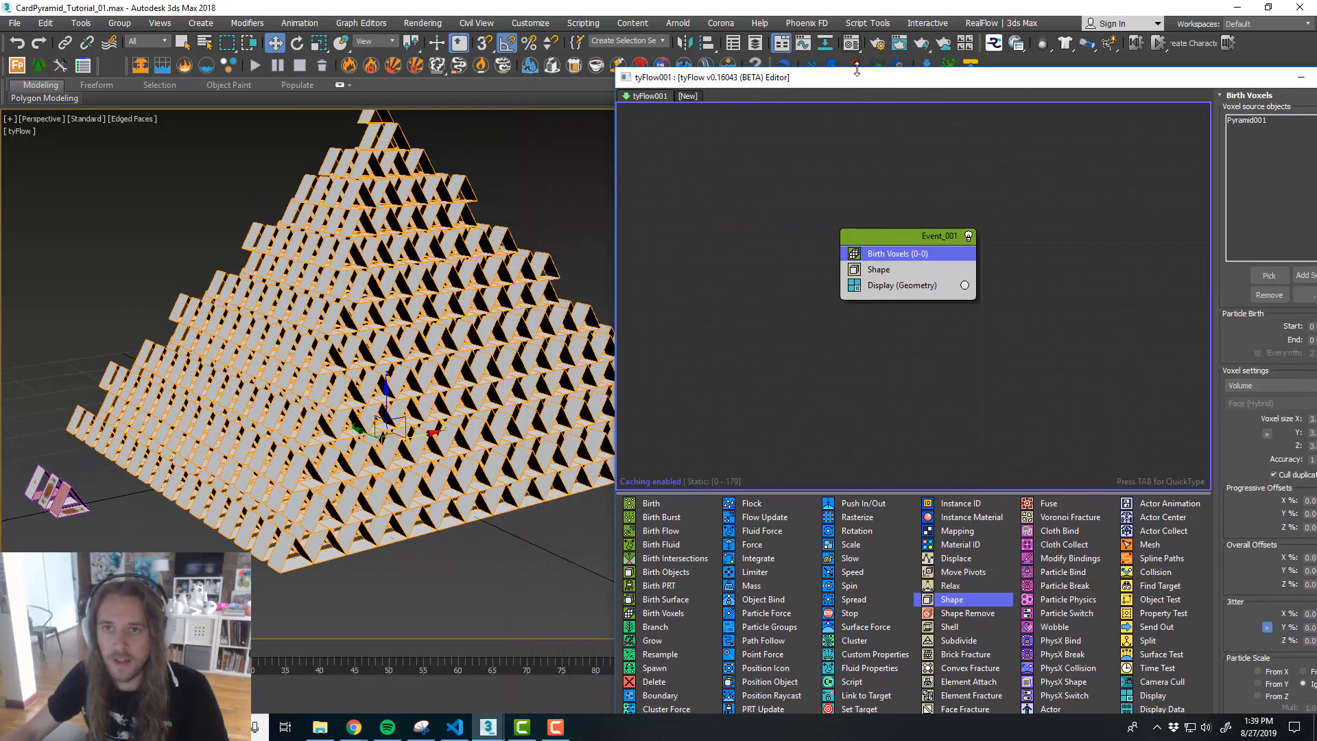
pyautogui.click(851, 43)
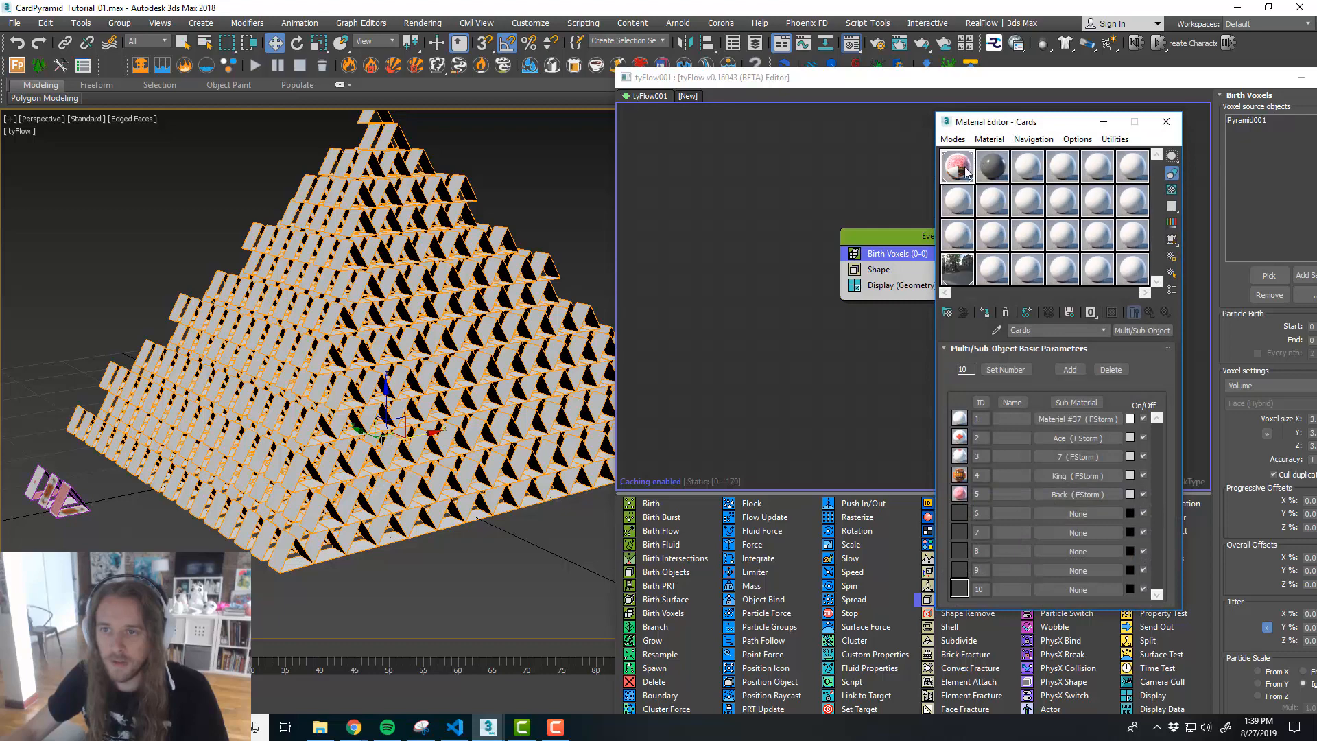
pyautogui.click(984, 312)
pyautogui.press('z')
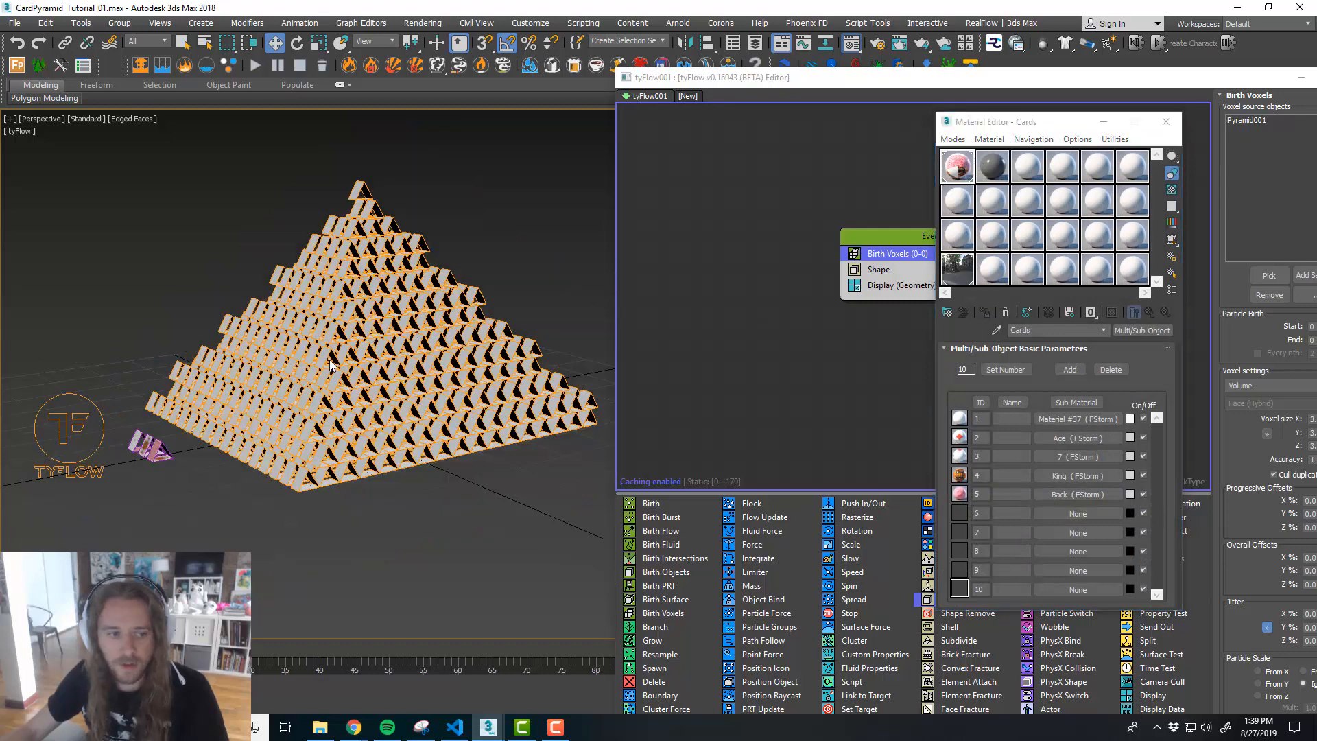
pyautogui.click(64, 439)
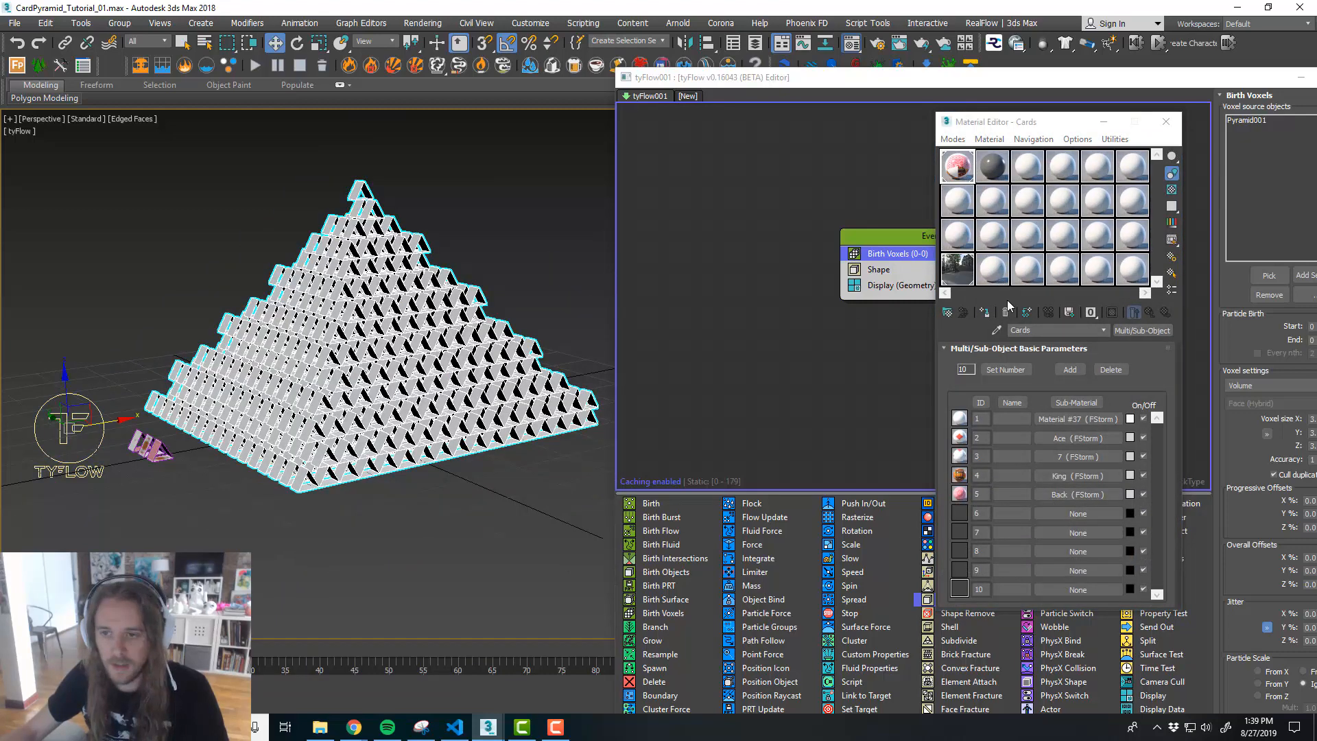
pyautogui.click(985, 312)
pyautogui.scroll(4, 437, 358)
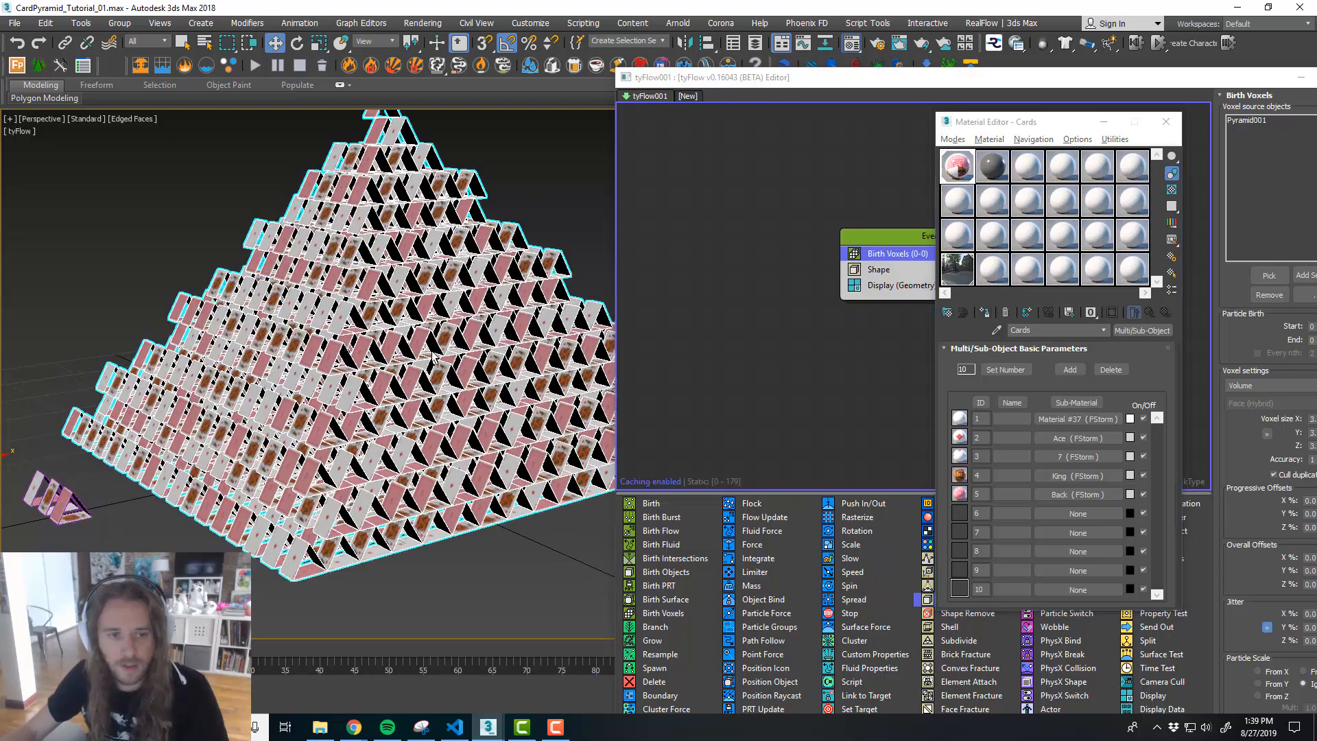
pyautogui.click(1166, 121)
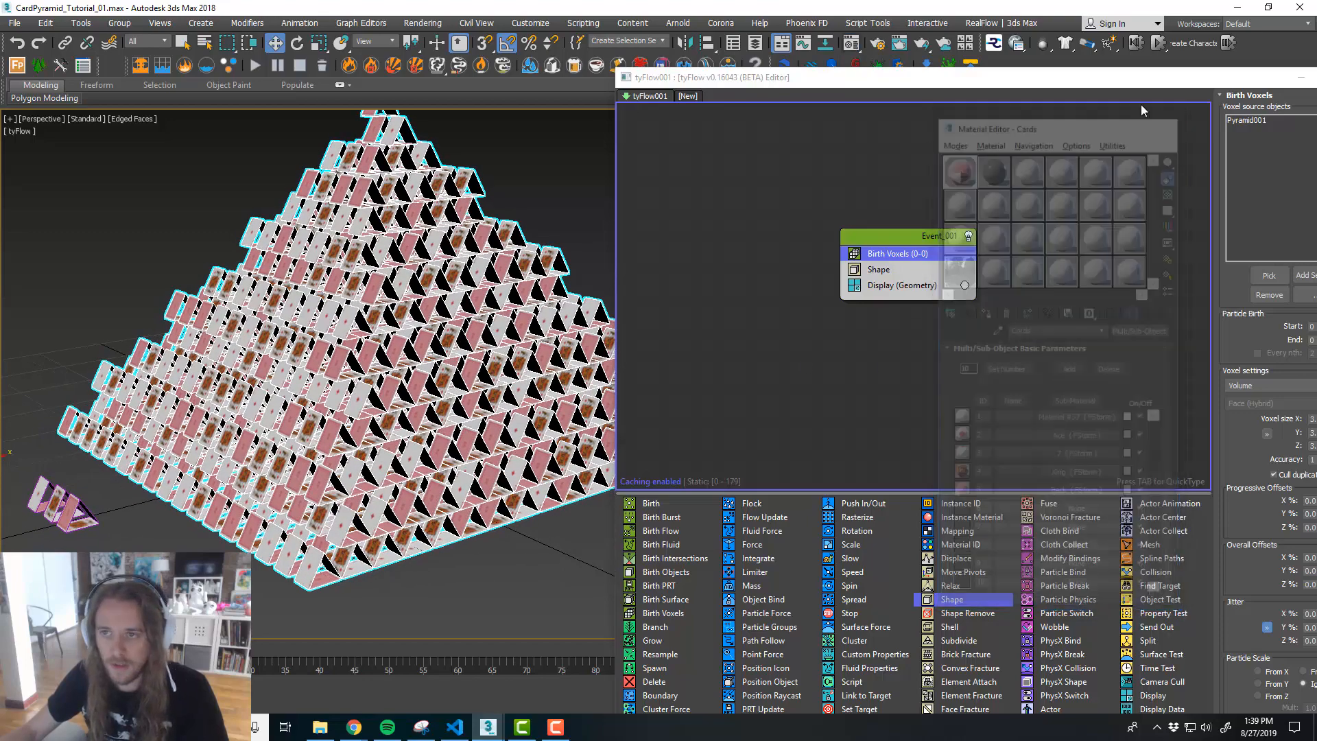
# - Clear the selection and turn off edged faces in the perspective viewport
pyautogui.moveTo(1069, 80); pyautogui.dragTo(1001, 46)
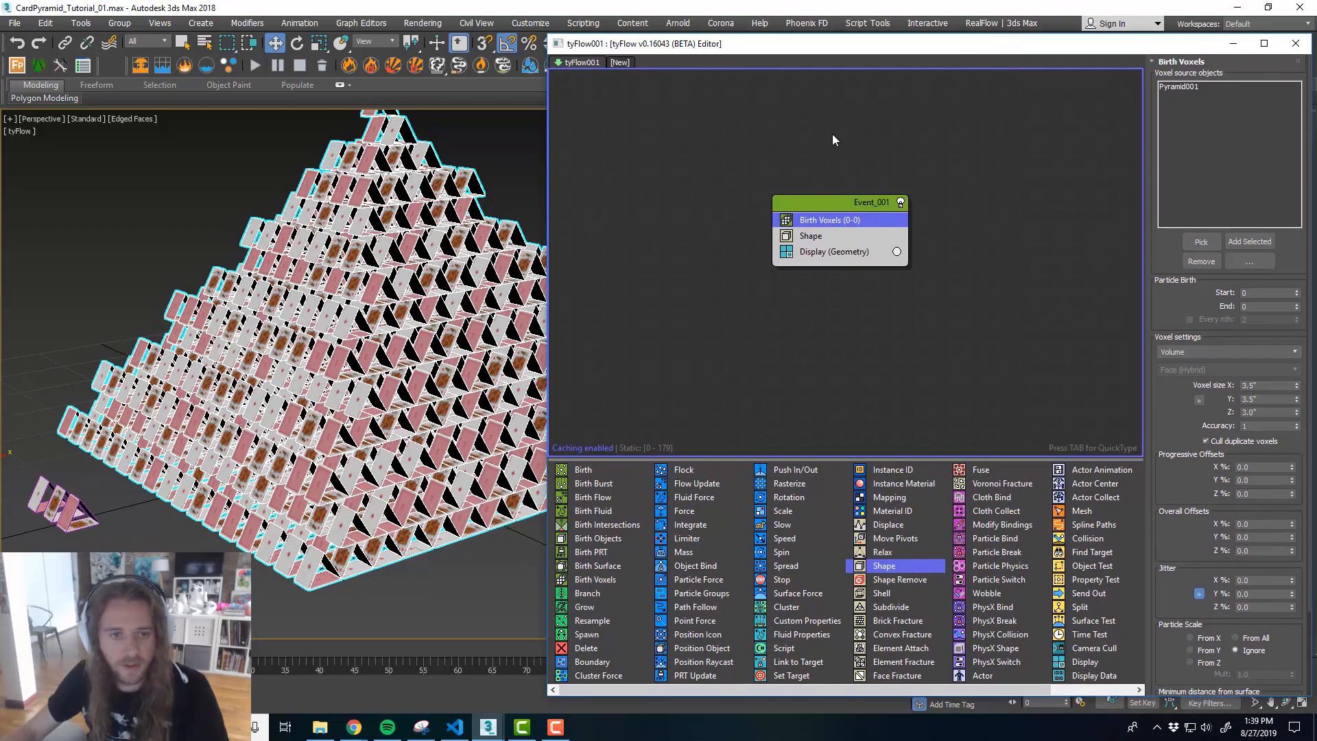
pyautogui.click(163, 192)
pyautogui.click(134, 119)
pyautogui.click(154, 255)
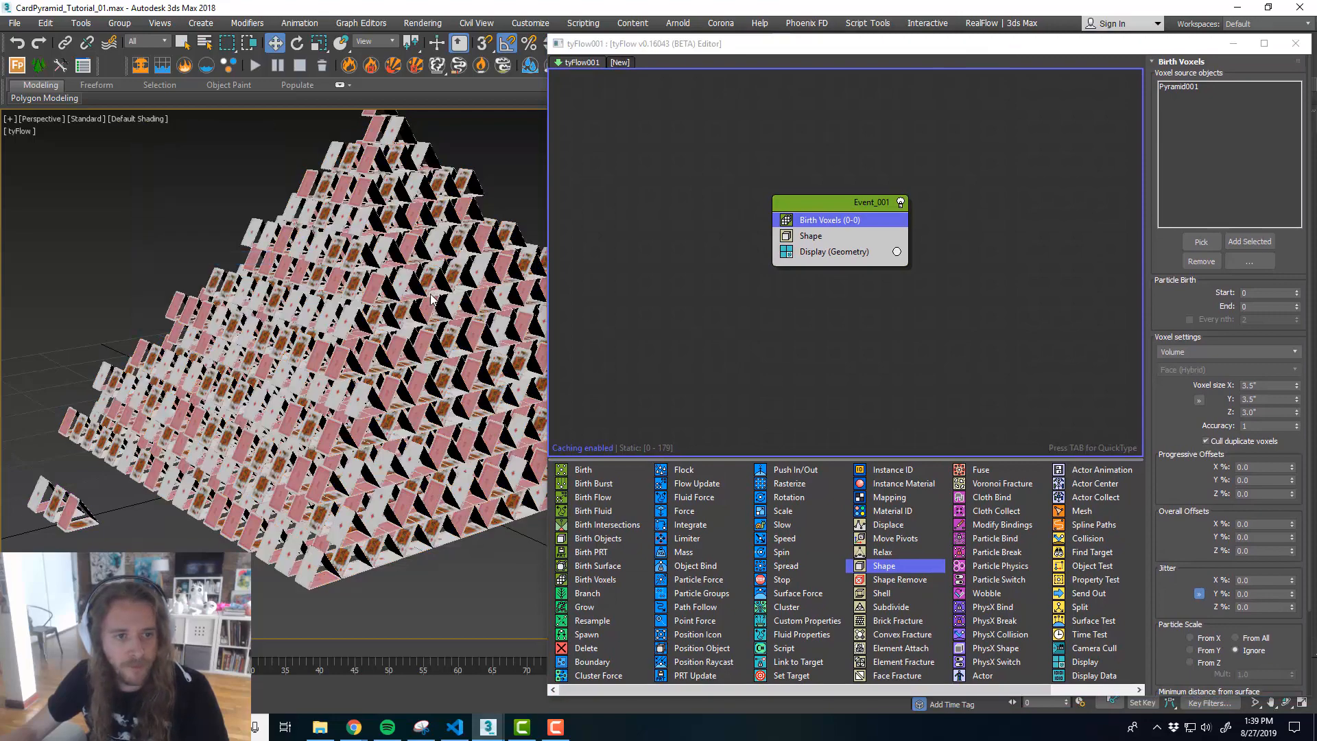
# - Examine up close how the card modules meet between the stacked layers of the pyramid
pyautogui.keyDown('alt'); pyautogui.moveTo(432, 298); pyautogui.dragTo(410, 383, button='middle'); pyautogui.keyUp('alt')
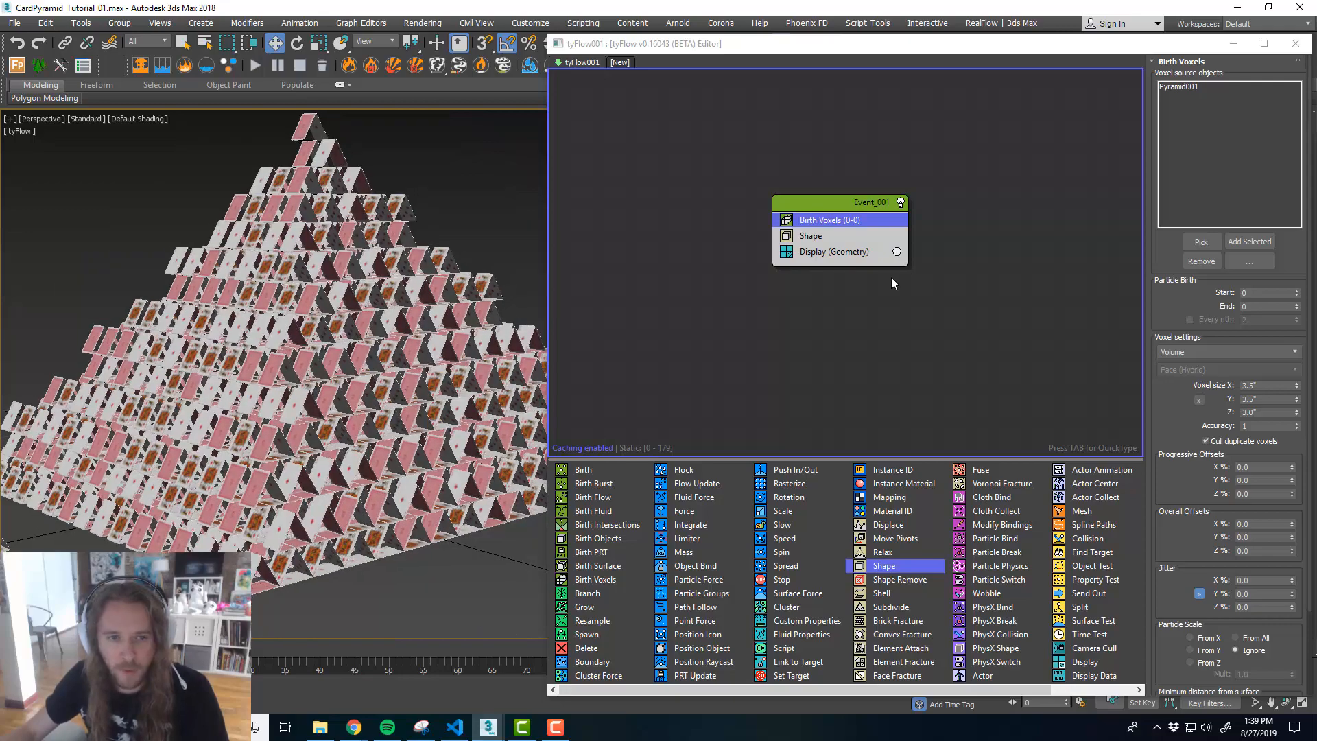
pyautogui.scroll(10, 386, 319)
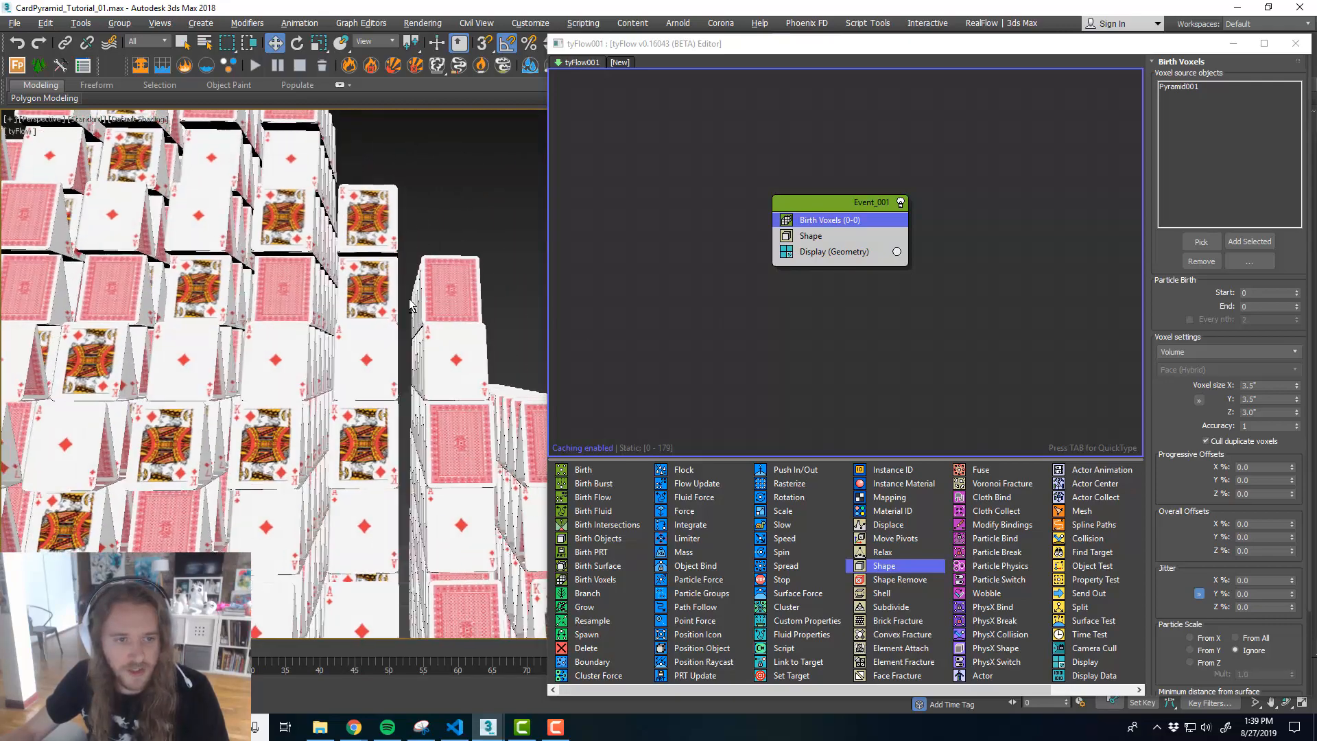
pyautogui.scroll(5, 405, 298)
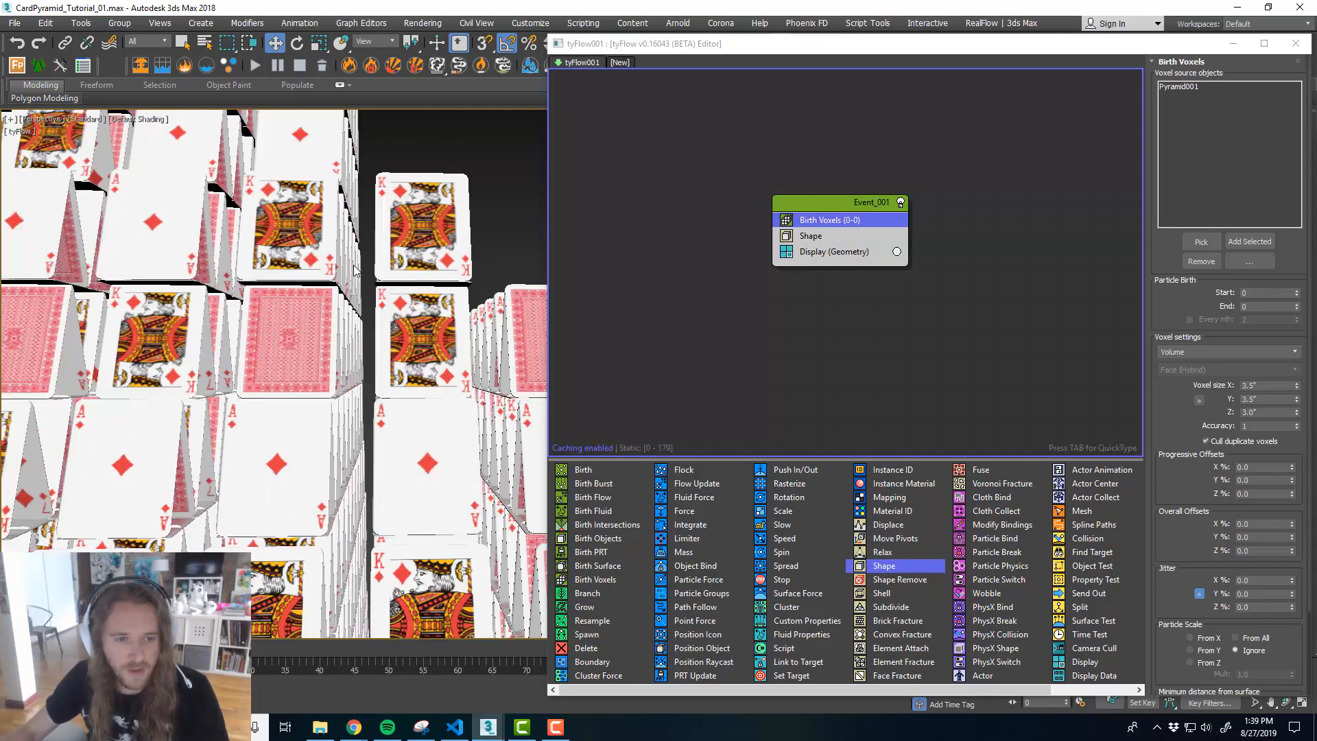
pyautogui.keyDown('alt'); pyautogui.moveTo(357, 267); pyautogui.dragTo(352, 269, button='middle'); pyautogui.keyUp('alt')
pyautogui.scroll(3, 354, 288)
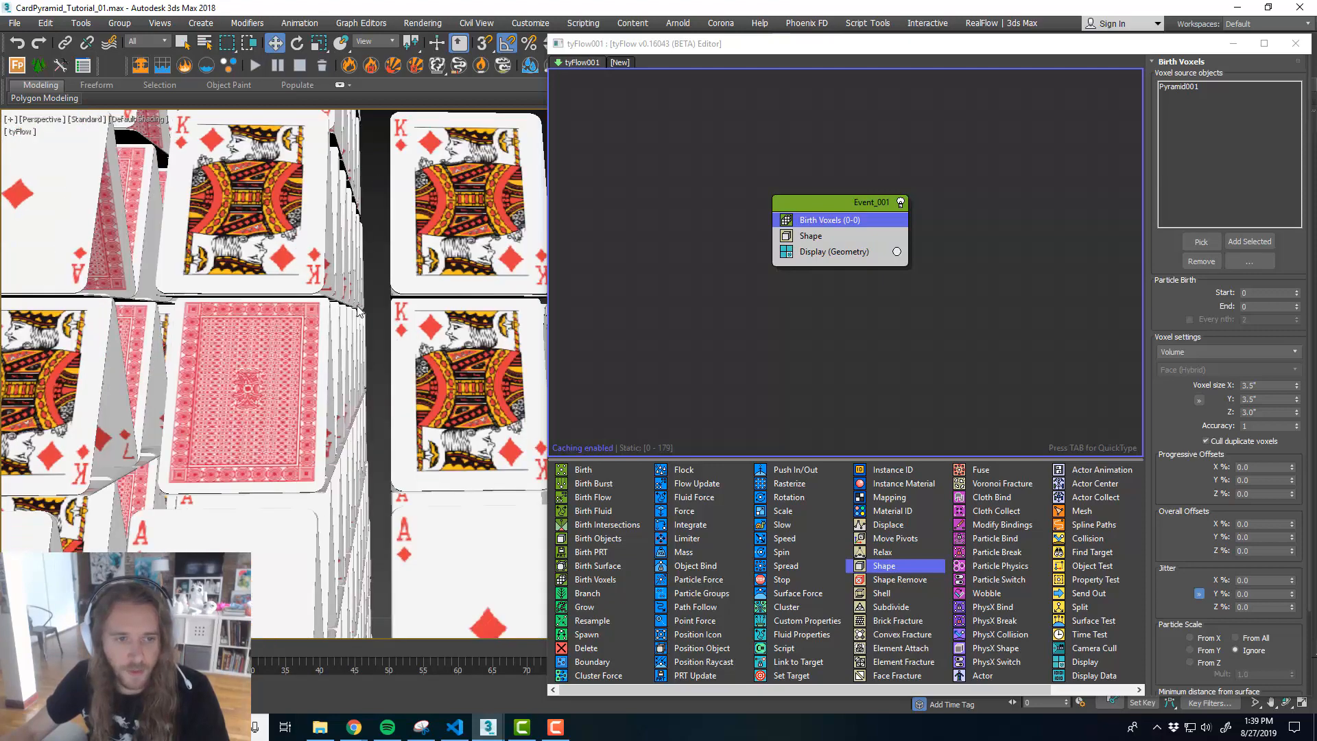
pyautogui.scroll(2, 353, 319)
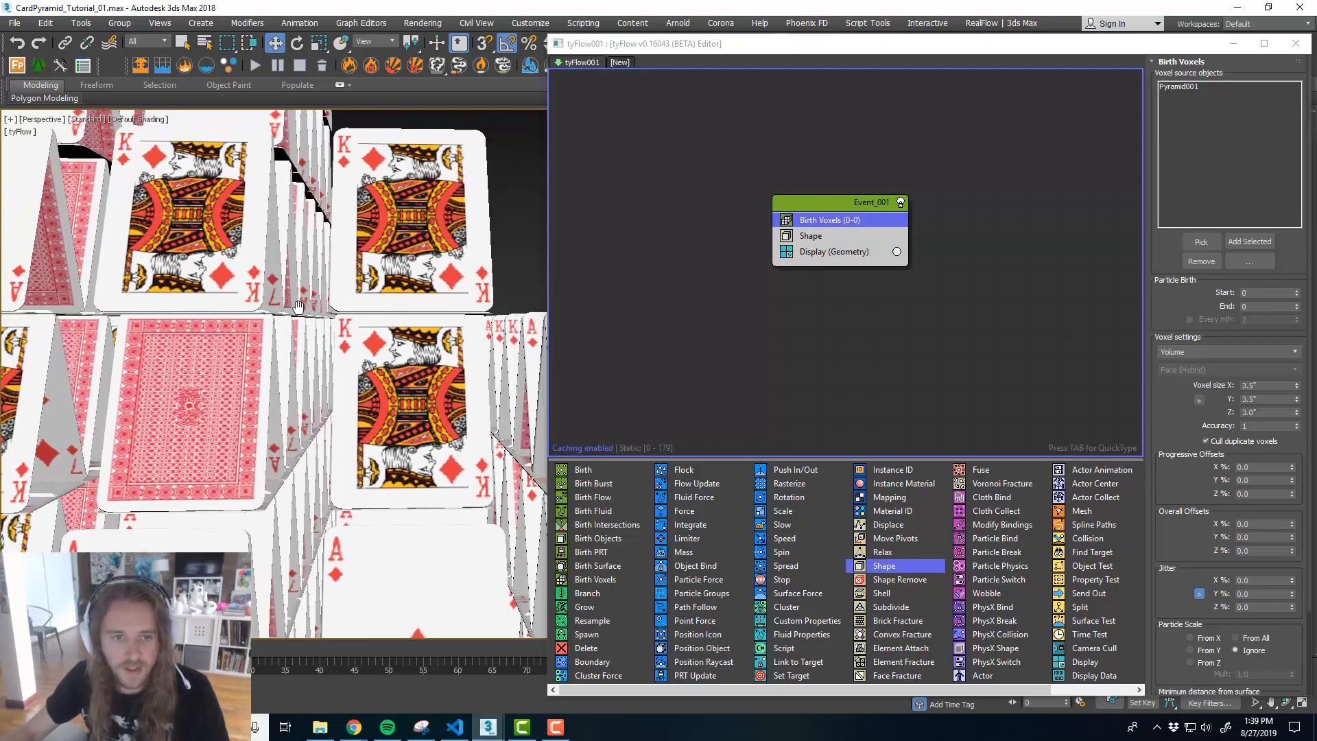
pyautogui.scroll(3, 395, 319)
pyautogui.scroll(2, 429, 320)
pyautogui.scroll(3, 429, 320)
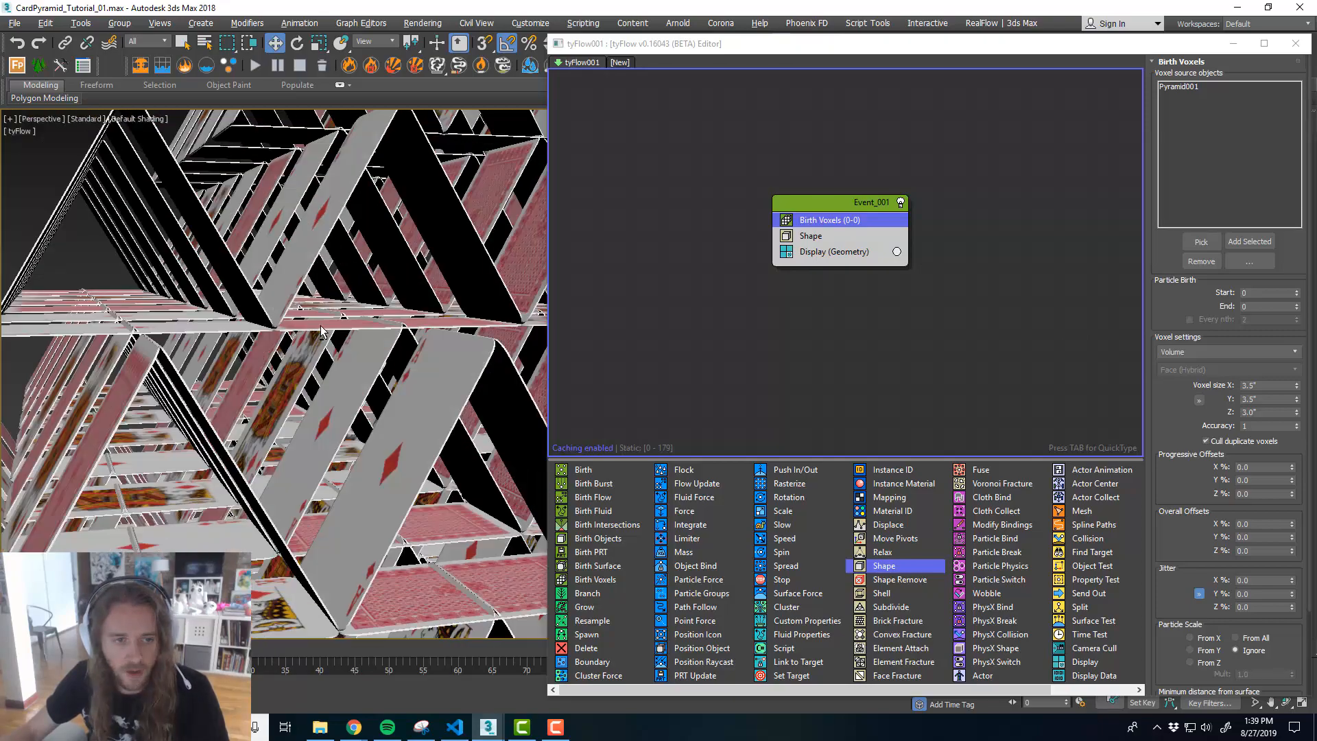
pyautogui.scroll(3, 320, 325)
pyautogui.scroll(2, 402, 314)
pyautogui.scroll(3, 402, 314)
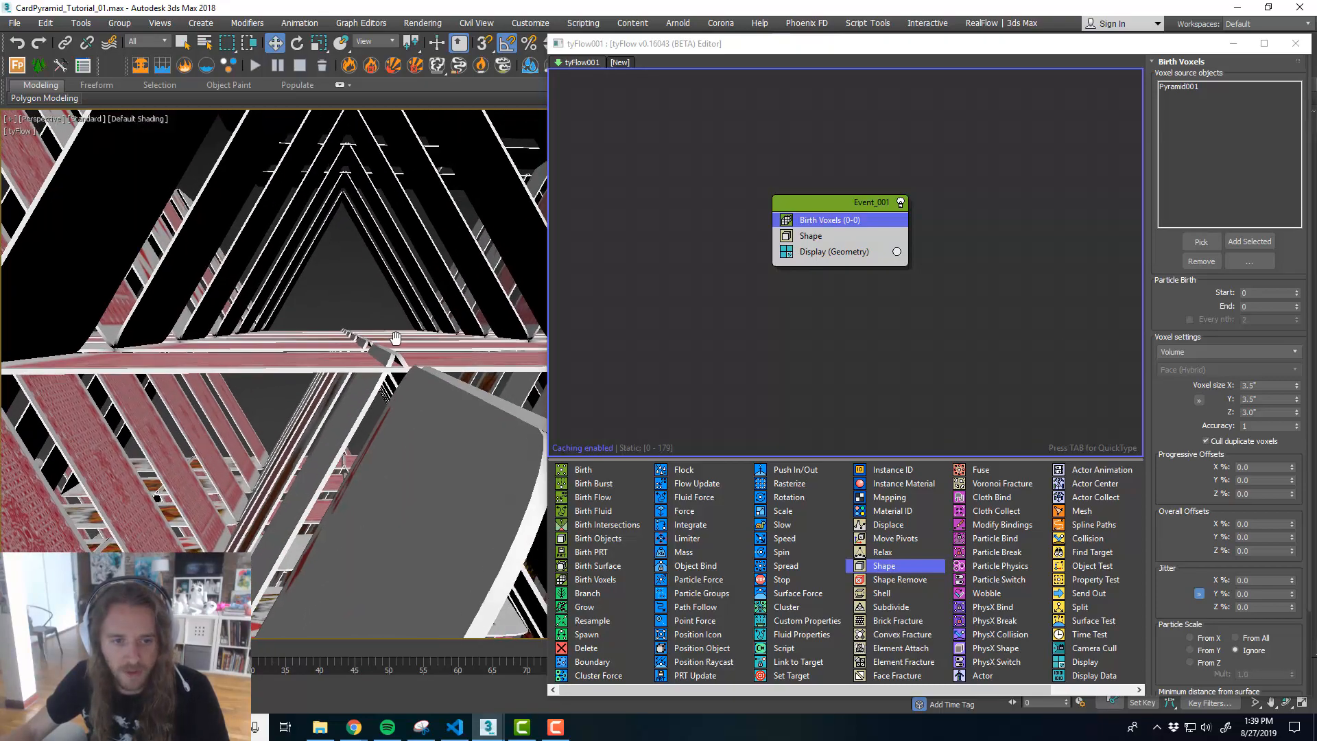
# - Increase the Birth Voxels Z voxel size to 3.08" and inspect the spacing between the card layers and columns
pyautogui.click(1297, 410)
pyautogui.moveTo(1298, 415); pyautogui.dragTo(1298, 414)
pyautogui.click(1297, 411)
pyautogui.moveTo(494, 302); pyautogui.dragTo(430, 408, button='middle')
pyautogui.scroll(1, 328, 345)
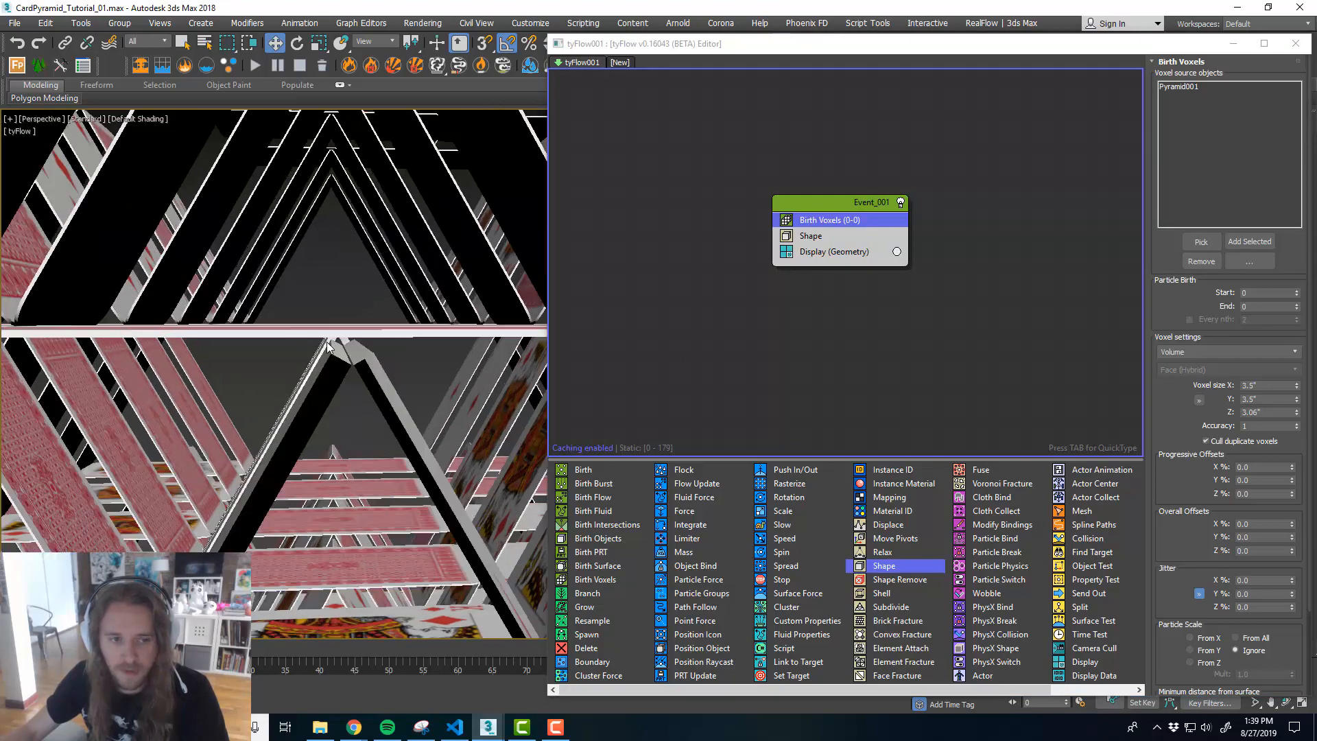
pyautogui.scroll(1, 376, 331)
pyautogui.moveTo(387, 329); pyautogui.dragTo(396, 346, button='middle')
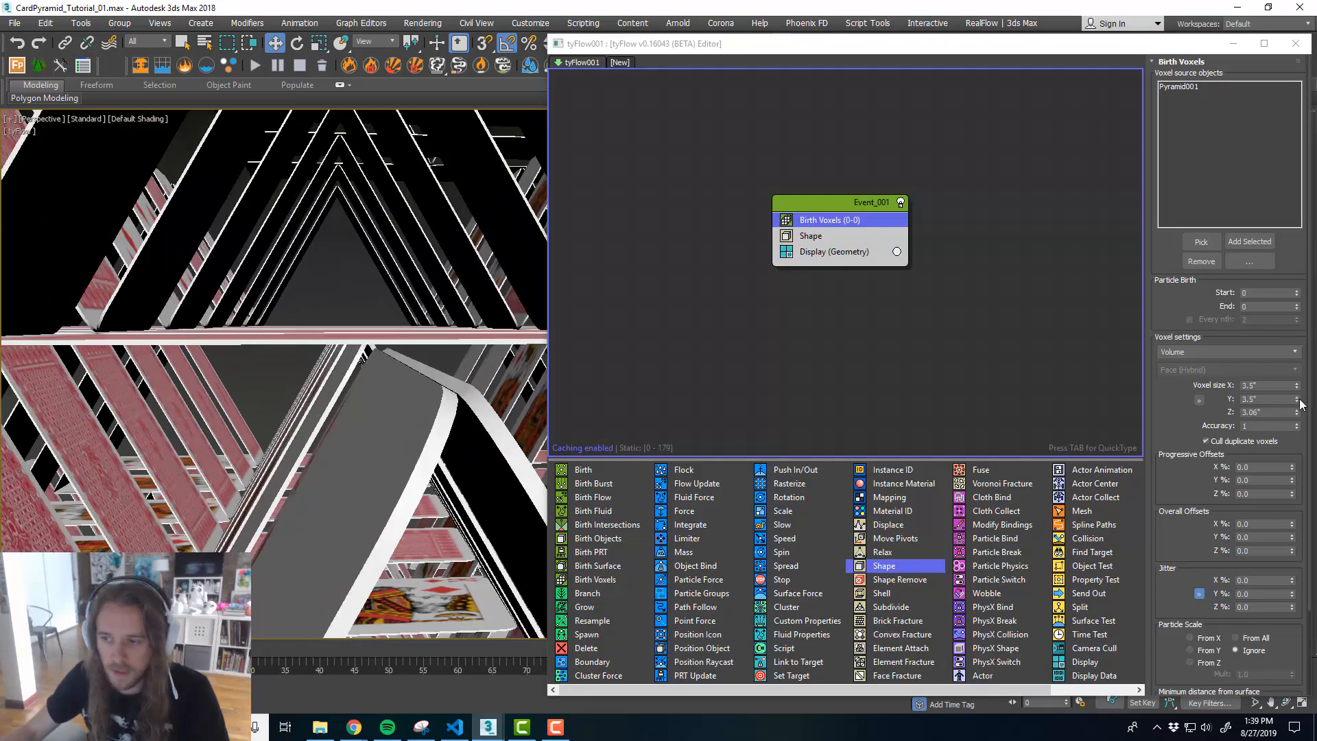
pyautogui.click(1297, 411)
pyautogui.click(1297, 411)
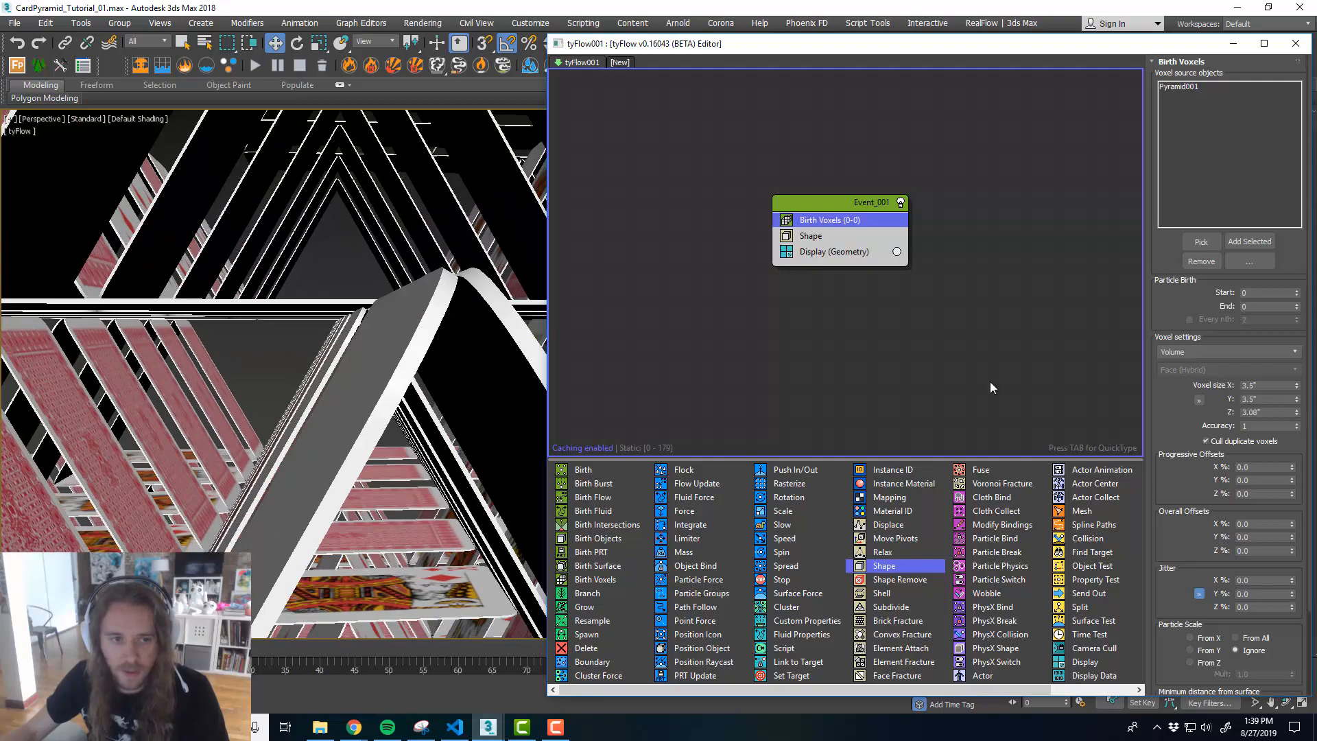
pyautogui.keyDown('alt'); pyautogui.moveTo(322, 336); pyautogui.dragTo(384, 326, button='middle'); pyautogui.keyUp('alt')
pyautogui.scroll(-3, 381, 329)
pyautogui.scroll(5, 381, 328)
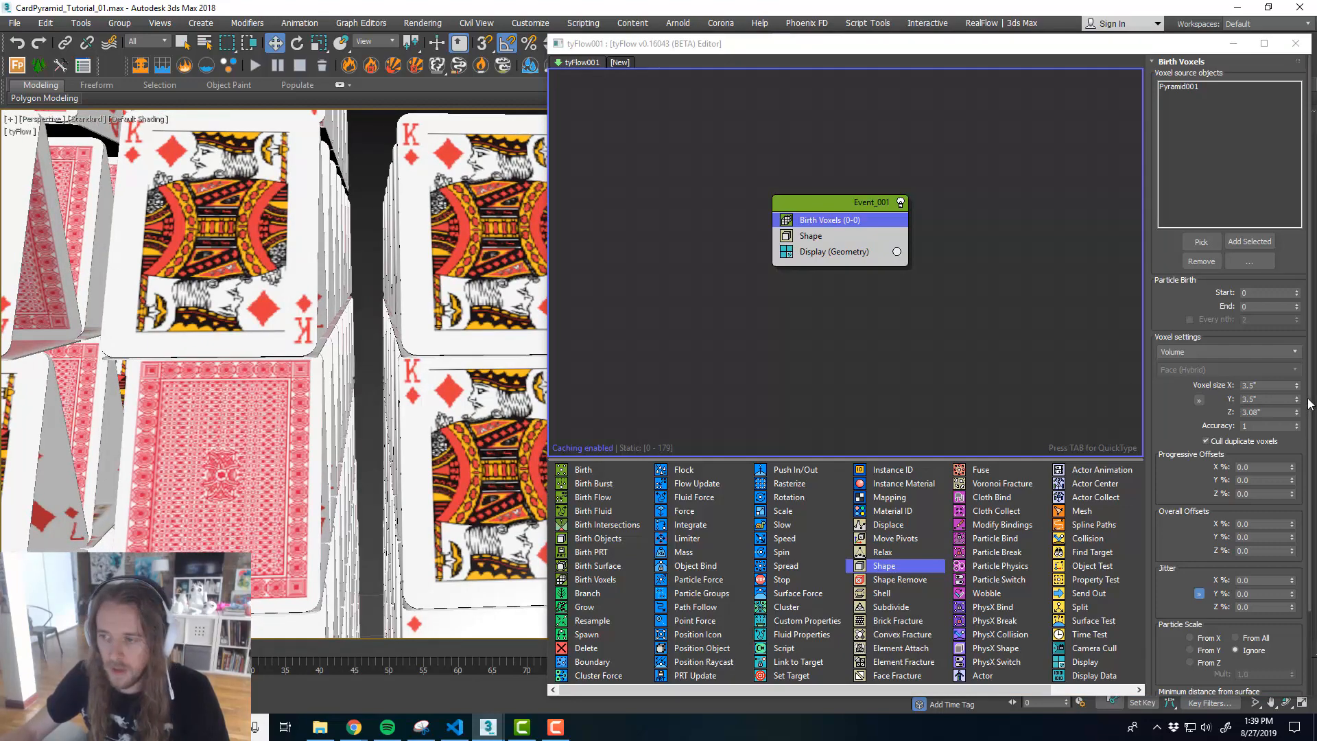
# - Set the Birth Voxels Y voxel size to 2.53" so neighbouring card columns sit close without intersecting
pyautogui.moveTo(1297, 399); pyautogui.dragTo(1307, 468)
pyautogui.scroll(10, 337, 368)
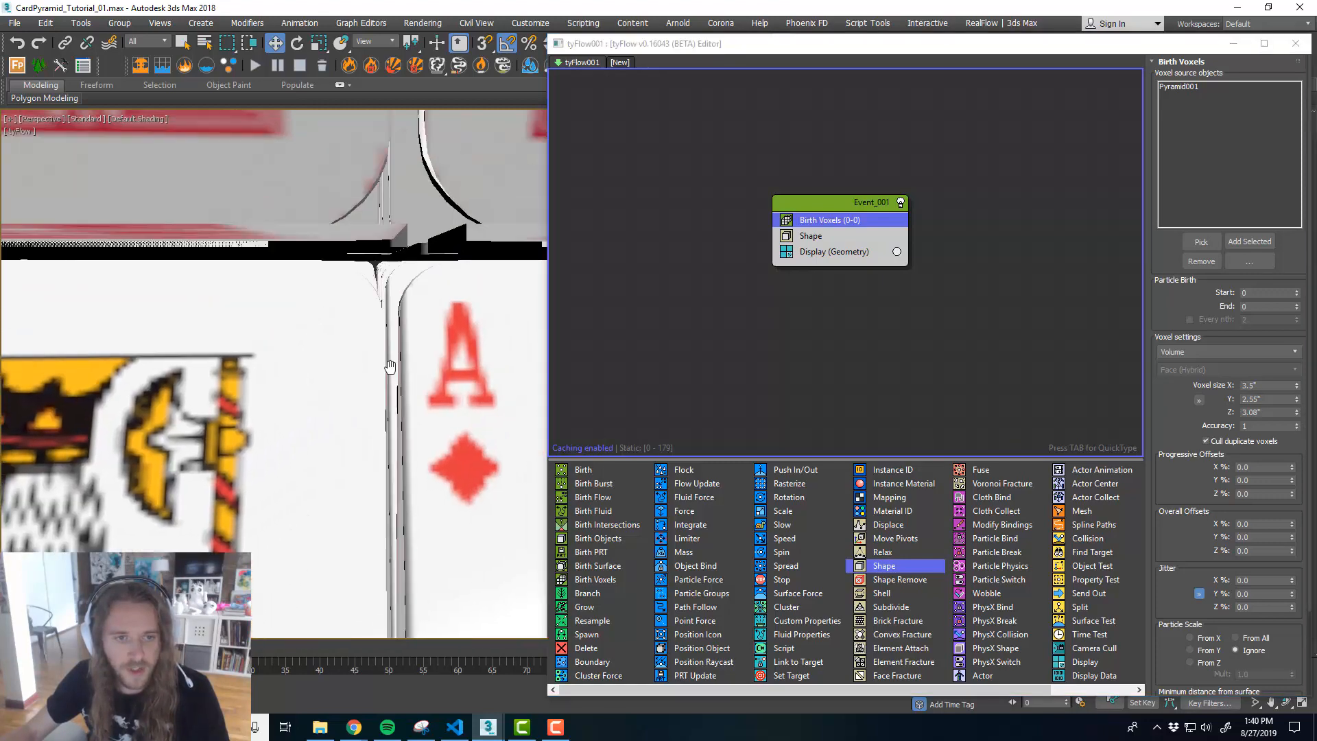
pyautogui.click(1297, 397)
pyautogui.moveTo(1299, 405); pyautogui.dragTo(1303, 403)
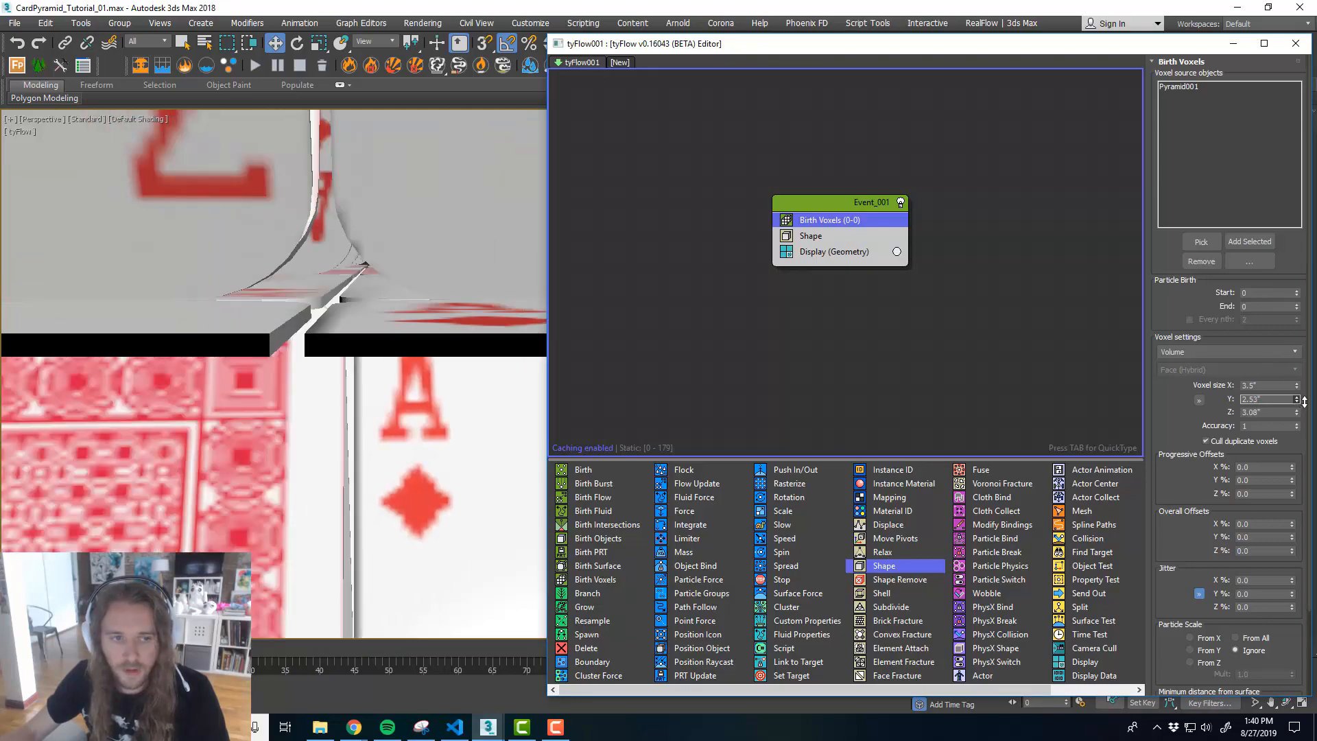
pyautogui.scroll(-5, 373, 359)
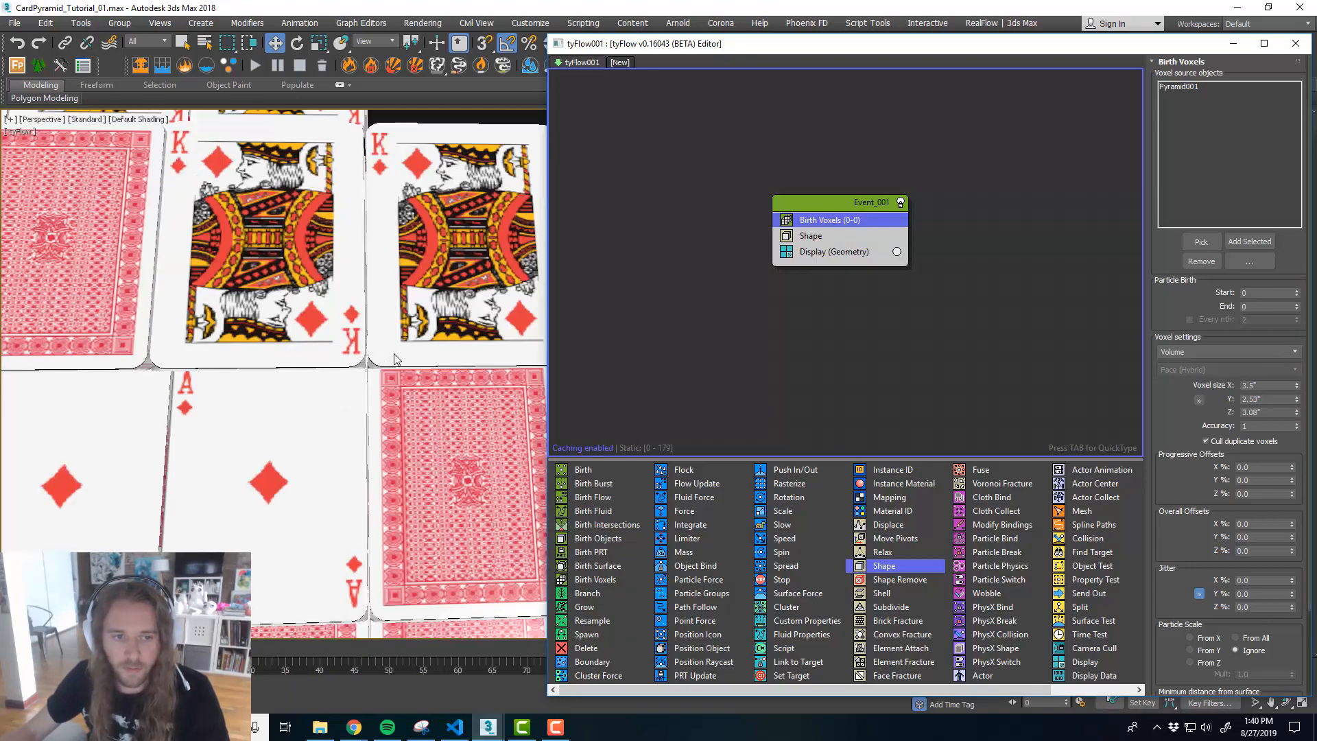
# - Set the Birth Voxels X voxel size to 3.52" to separate the card modules where their lower edges meet
pyautogui.keyDown('alt'); pyautogui.moveTo(394, 353); pyautogui.dragTo(248, 339, button='middle'); pyautogui.keyUp('alt')
pyautogui.scroll(-5, 378, 351)
pyautogui.scroll(10, 447, 334)
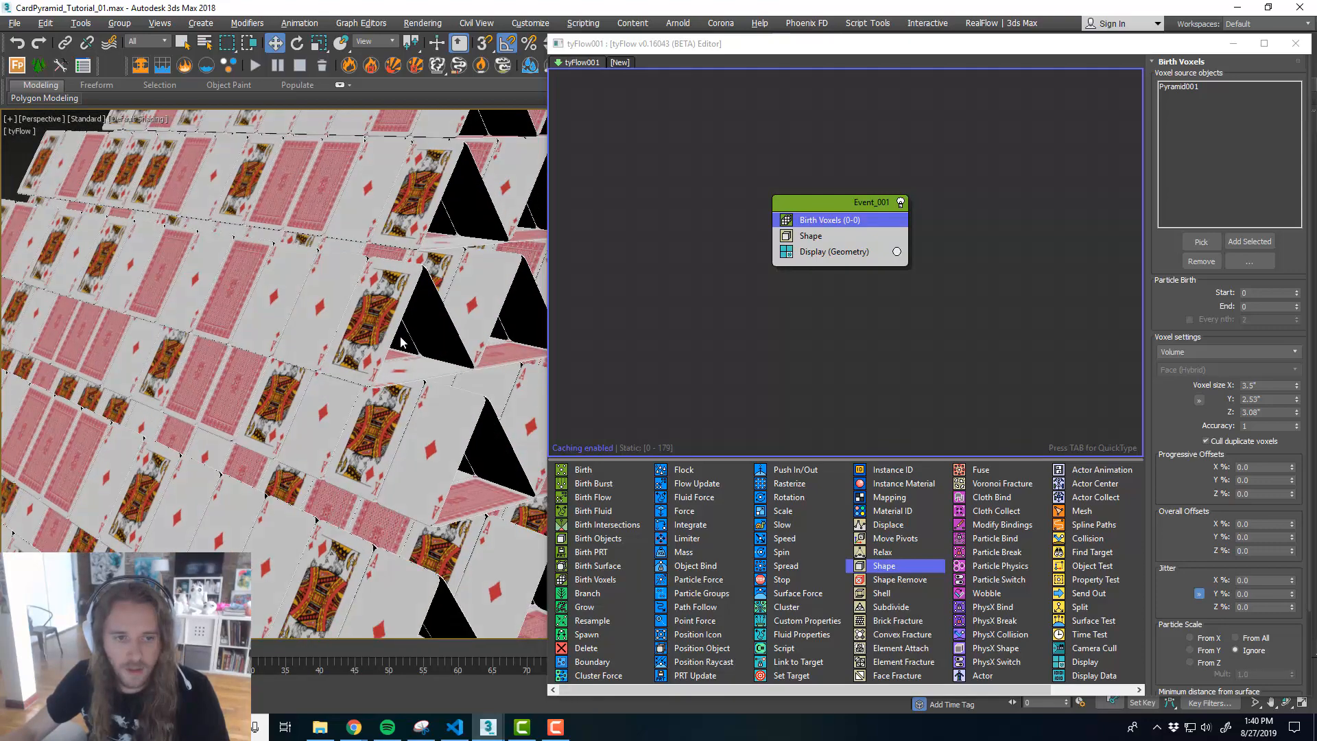
pyautogui.keyDown('alt'); pyautogui.moveTo(447, 333); pyautogui.dragTo(360, 329, button='middle'); pyautogui.keyUp('alt')
pyautogui.scroll(8, 210, 311)
pyautogui.moveTo(210, 311); pyautogui.dragTo(205, 322, button='middle')
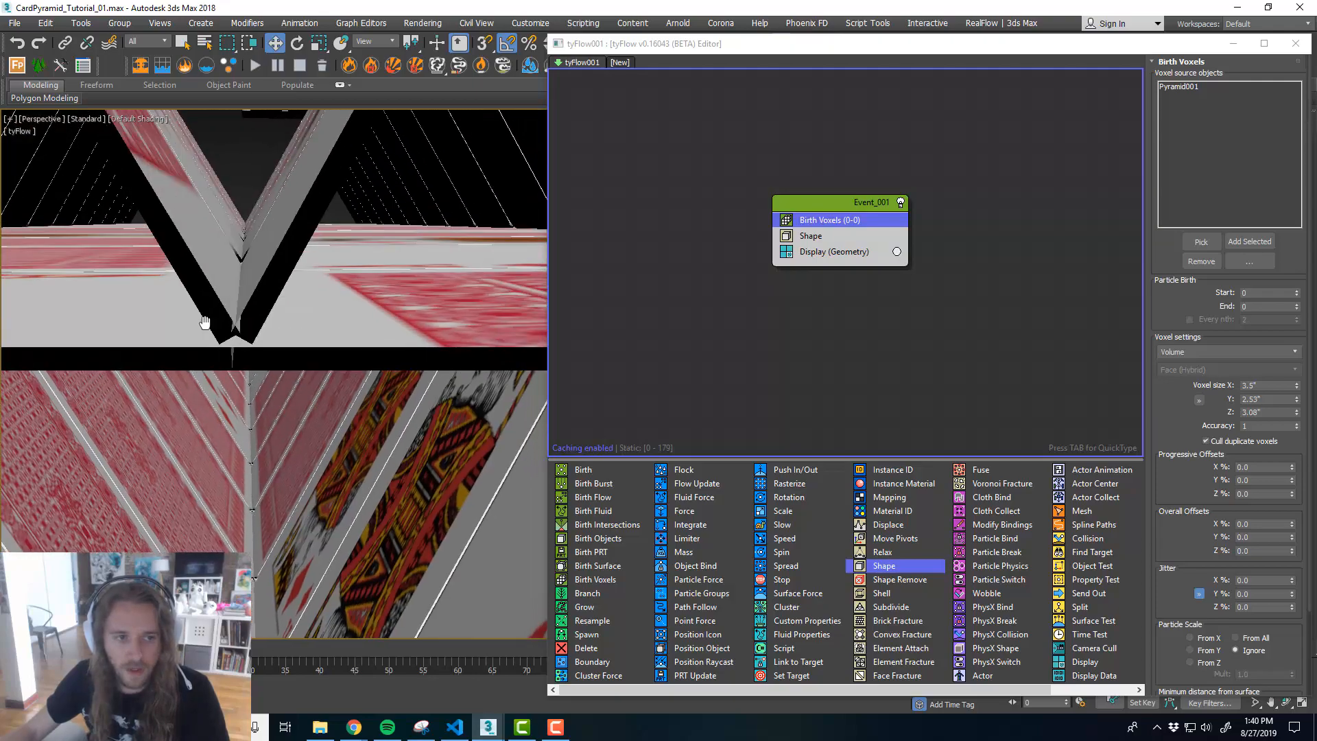
pyautogui.click(1296, 386)
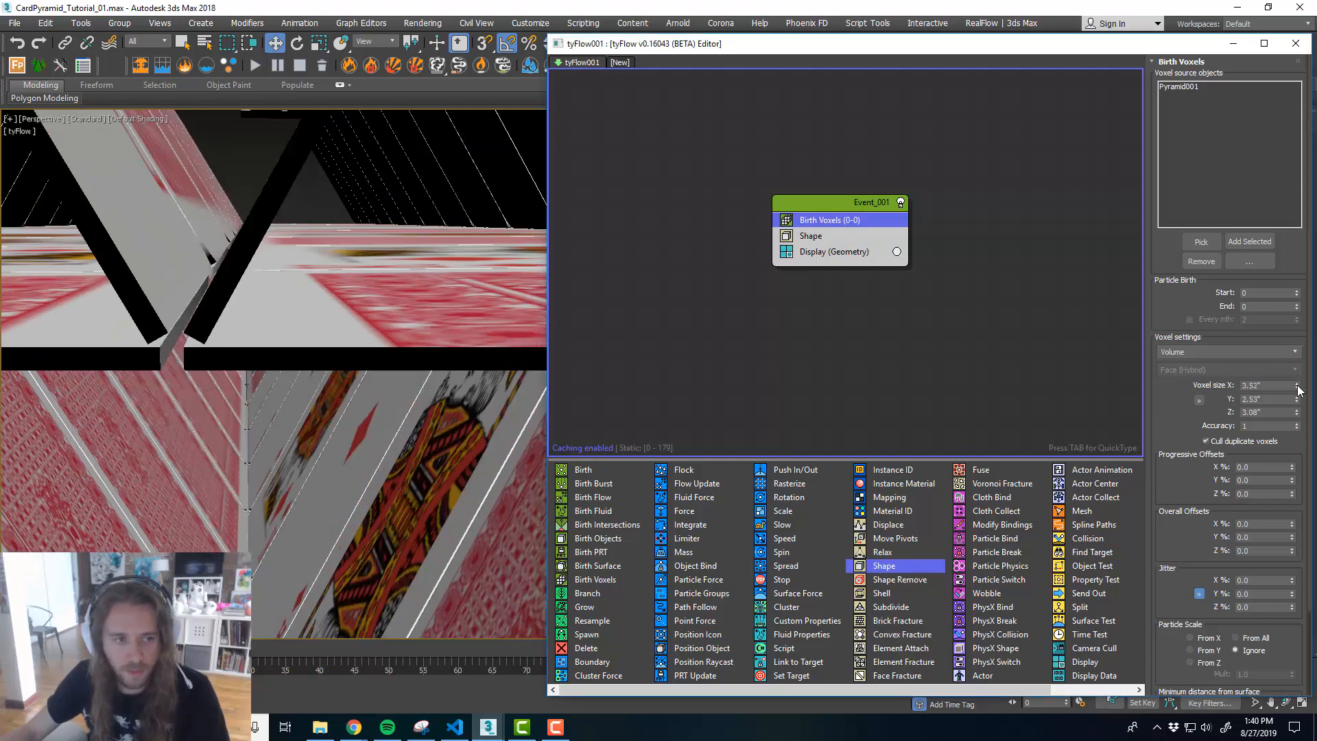
pyautogui.click(1297, 386)
pyautogui.click(1296, 385)
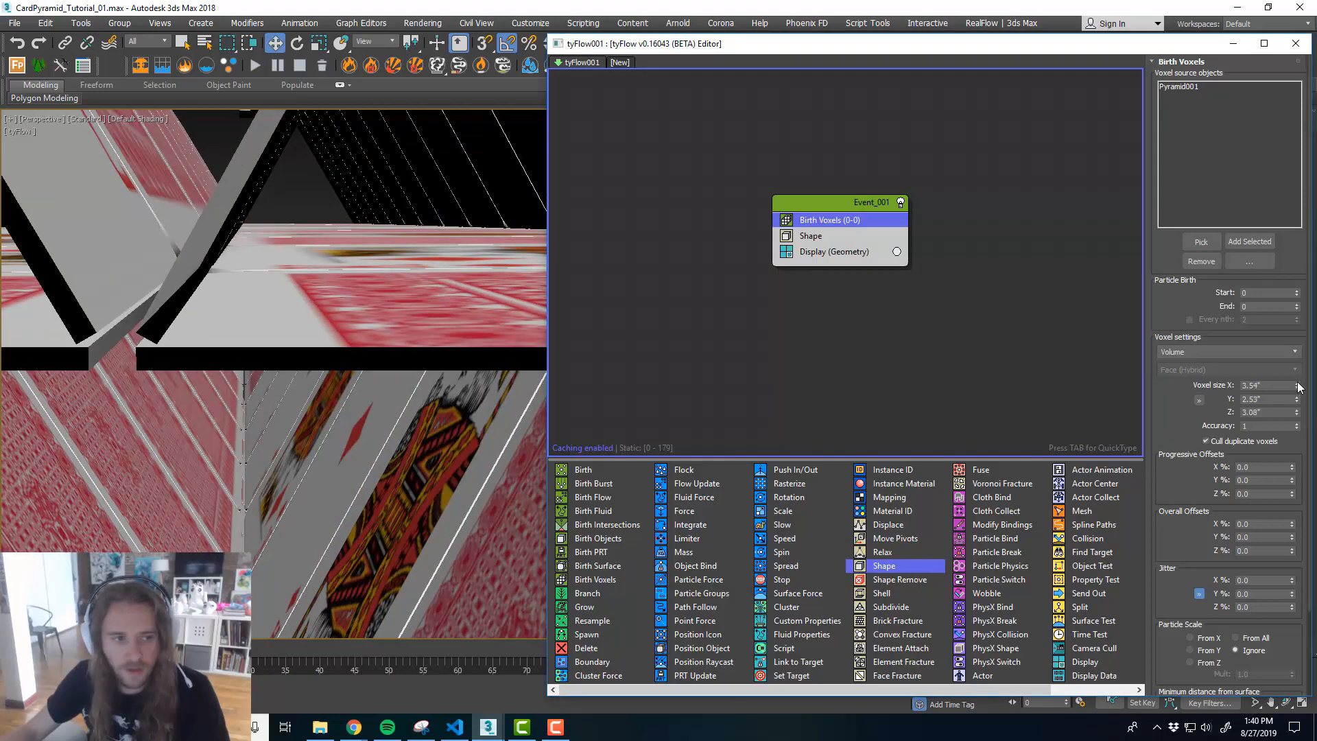
pyautogui.moveTo(1297, 382); pyautogui.dragTo(1298, 383)
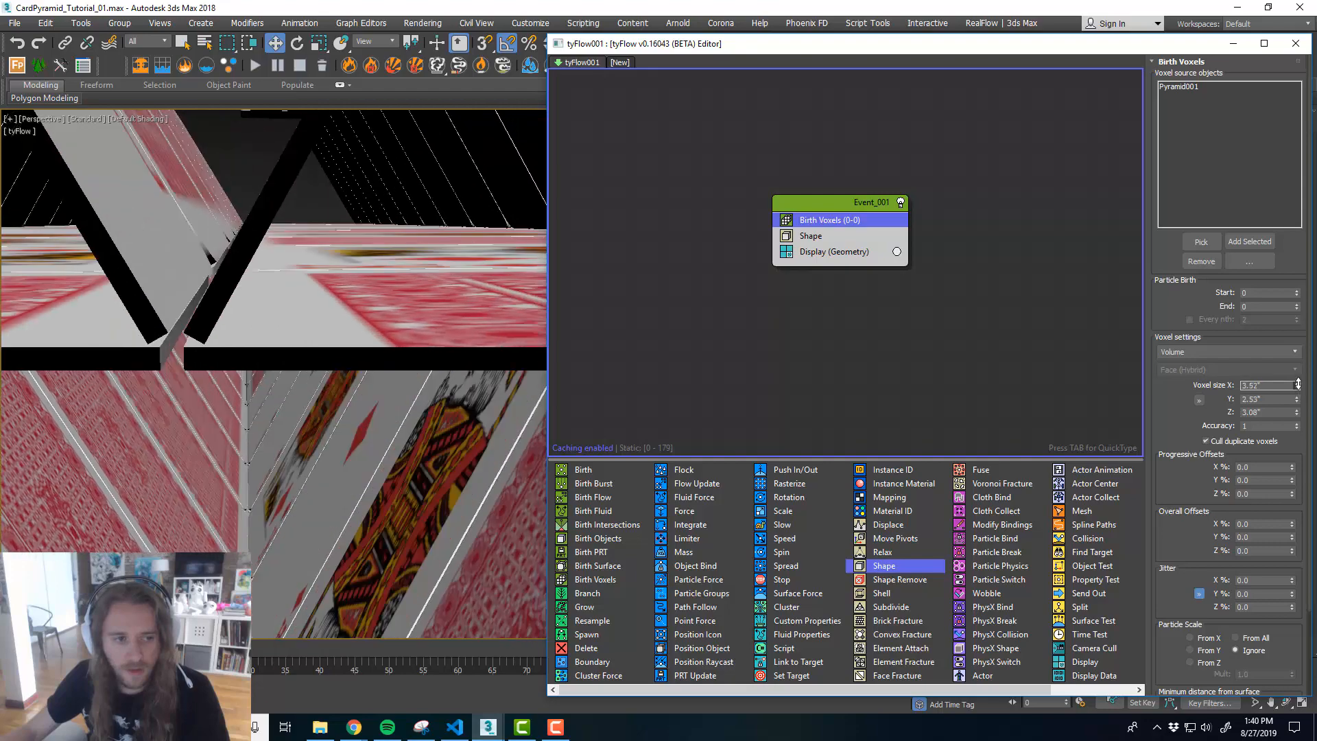
# - Inspect the spacing of the card modules across the pyramid's open triangular side and stepped edges
pyautogui.scroll(-6, 236, 346)
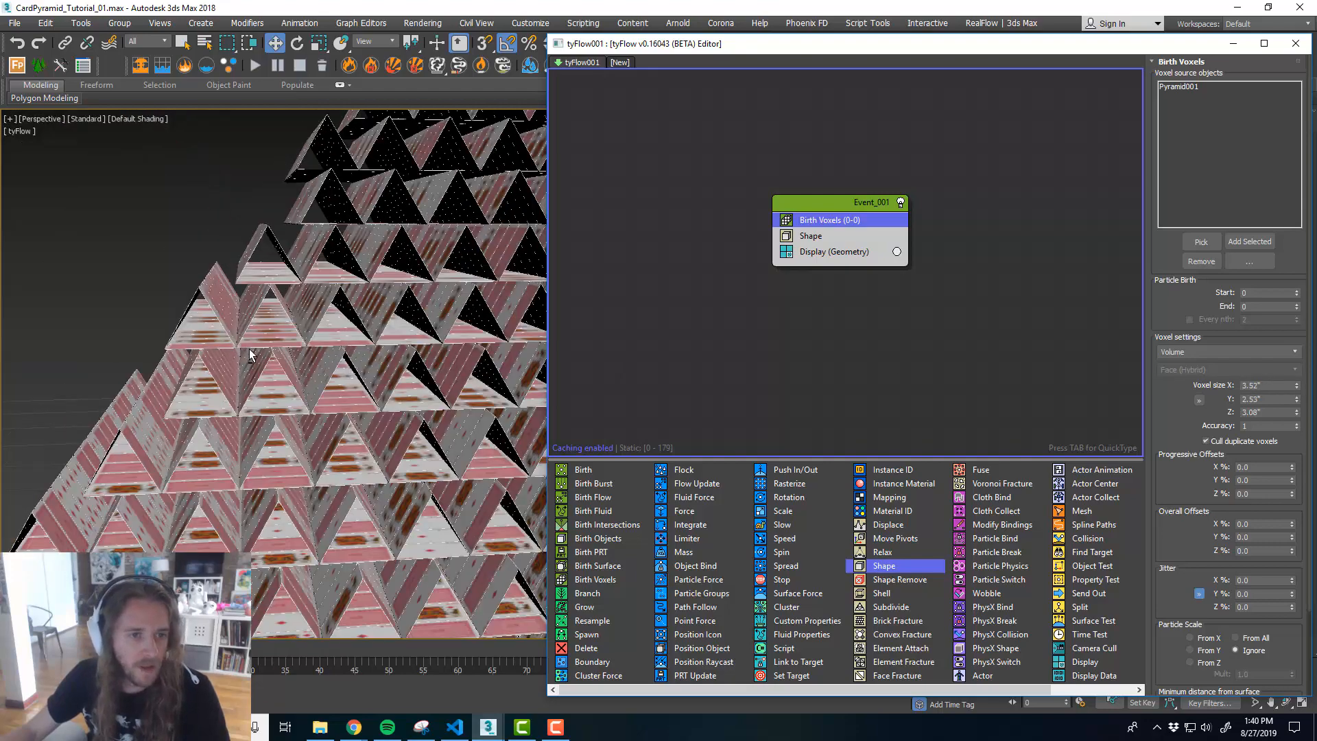
pyautogui.keyDown('alt'); pyautogui.moveTo(249, 348); pyautogui.dragTo(264, 330, button='middle'); pyautogui.keyUp('alt')
pyautogui.scroll(-5, 238, 307)
pyautogui.scroll(4, 336, 318)
pyautogui.moveTo(336, 310)
pyautogui.mouseDown(button='middle')
pyautogui.moveTo(264, 305)
pyautogui.moveTo(335, 319)
pyautogui.mouseUp(button='middle')
pyautogui.scroll(2, 334, 319)
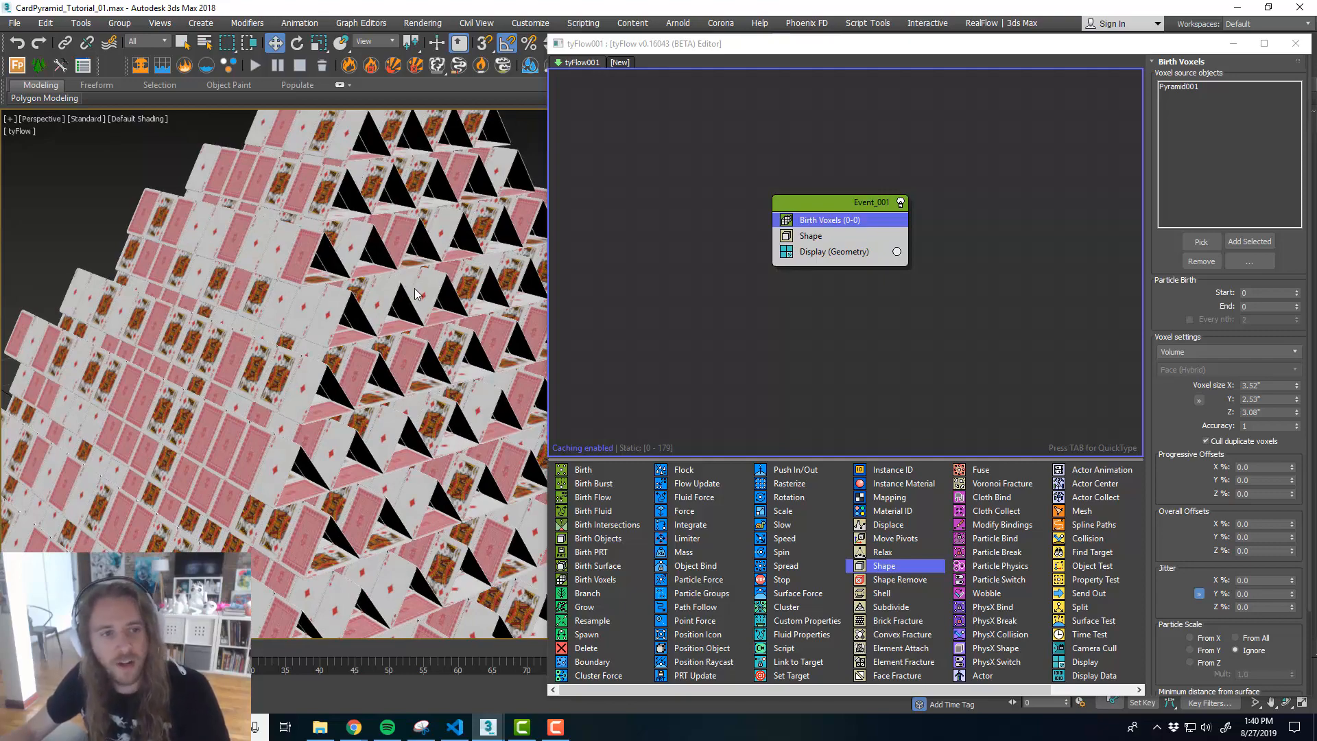
pyautogui.keyDown('alt'); pyautogui.moveTo(415, 289); pyautogui.dragTo(359, 282, button='middle'); pyautogui.keyUp('alt')
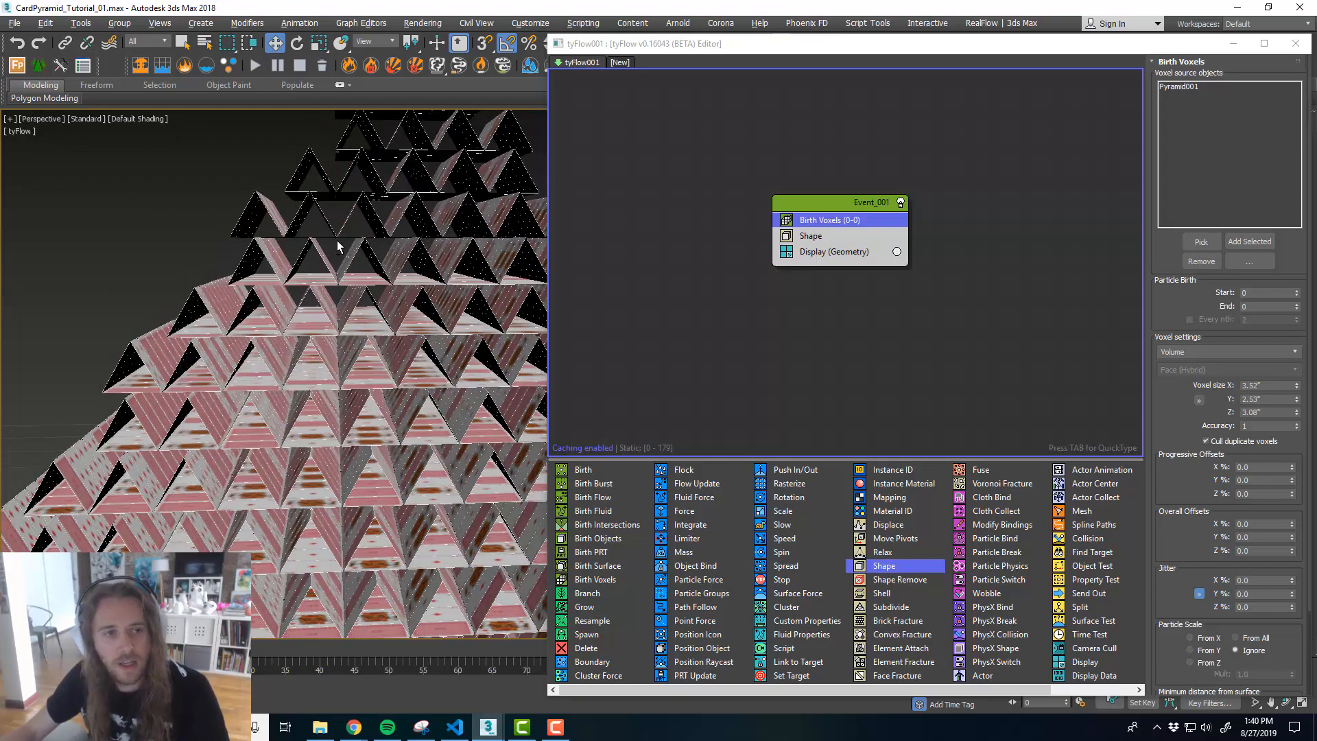
pyautogui.moveTo(148, 345); pyautogui.dragTo(300, 293, button='middle')
pyautogui.scroll(3, 177, 347)
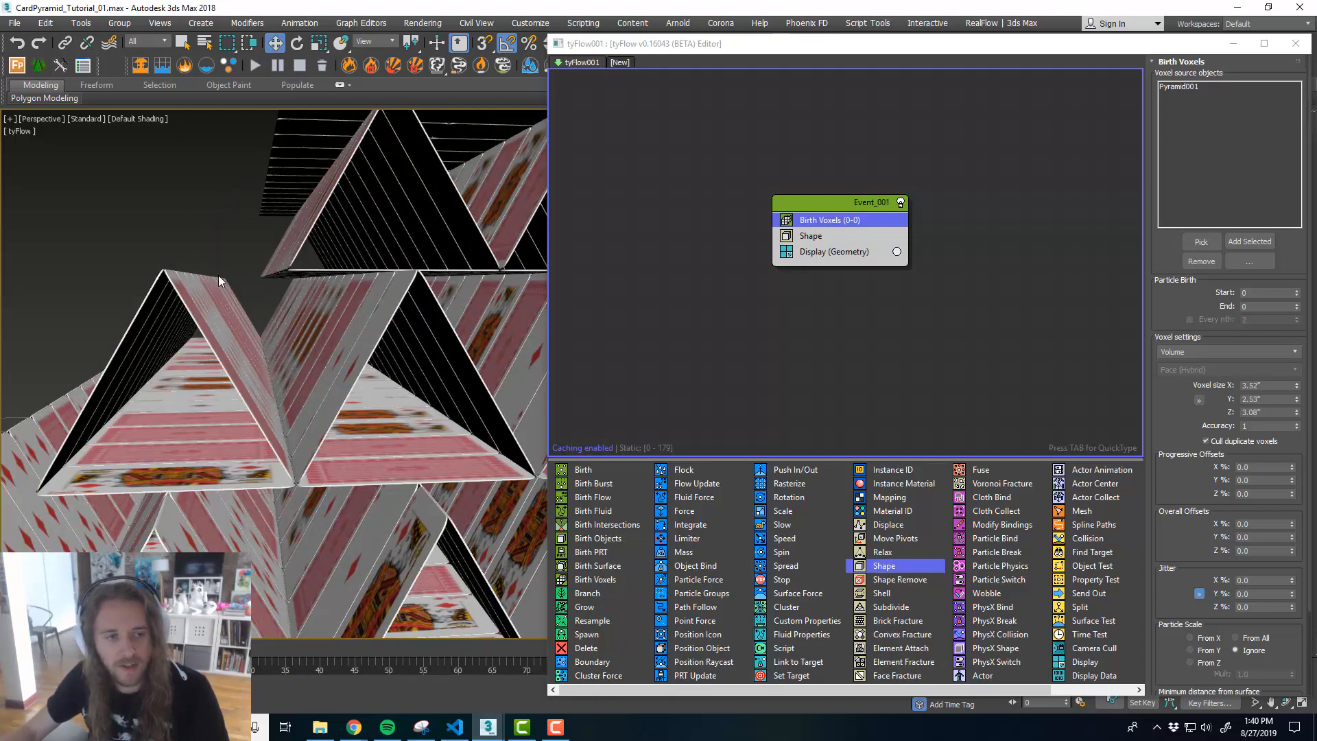
pyautogui.scroll(-10, 250, 281)
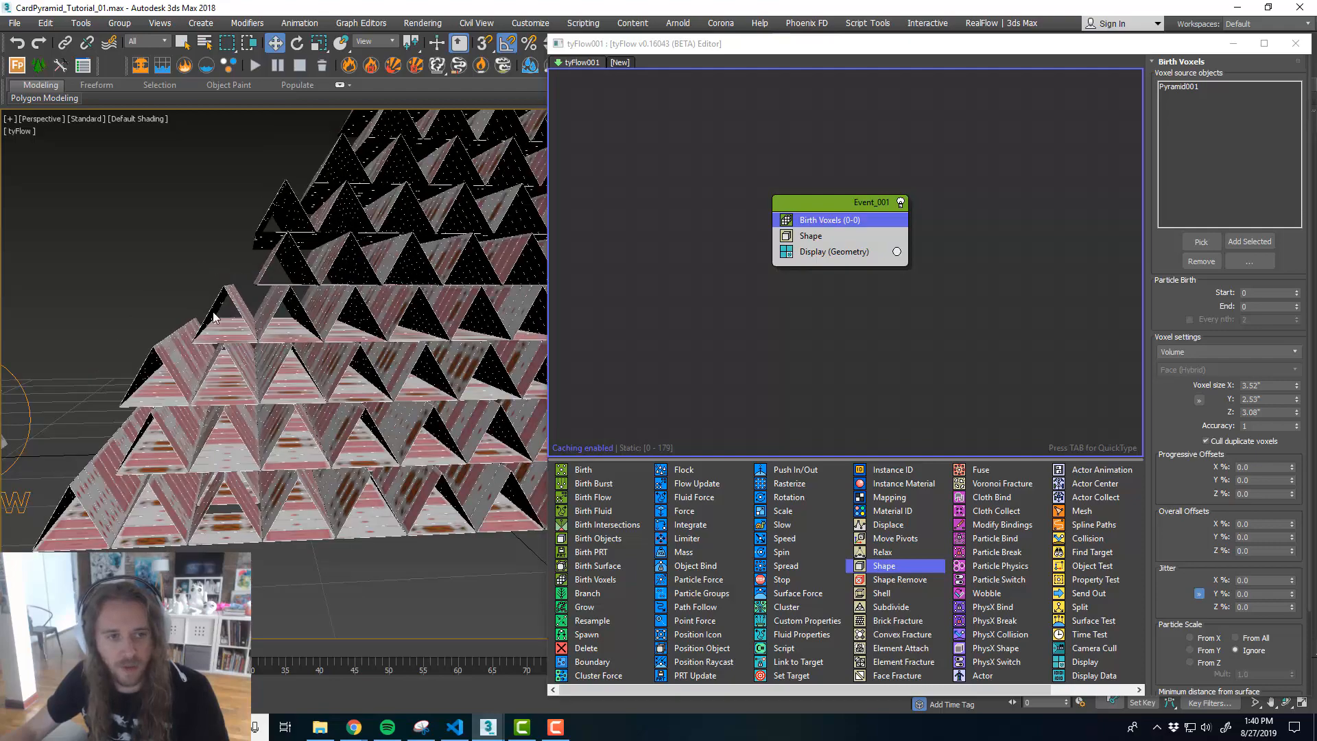
pyautogui.scroll(8, 315, 336)
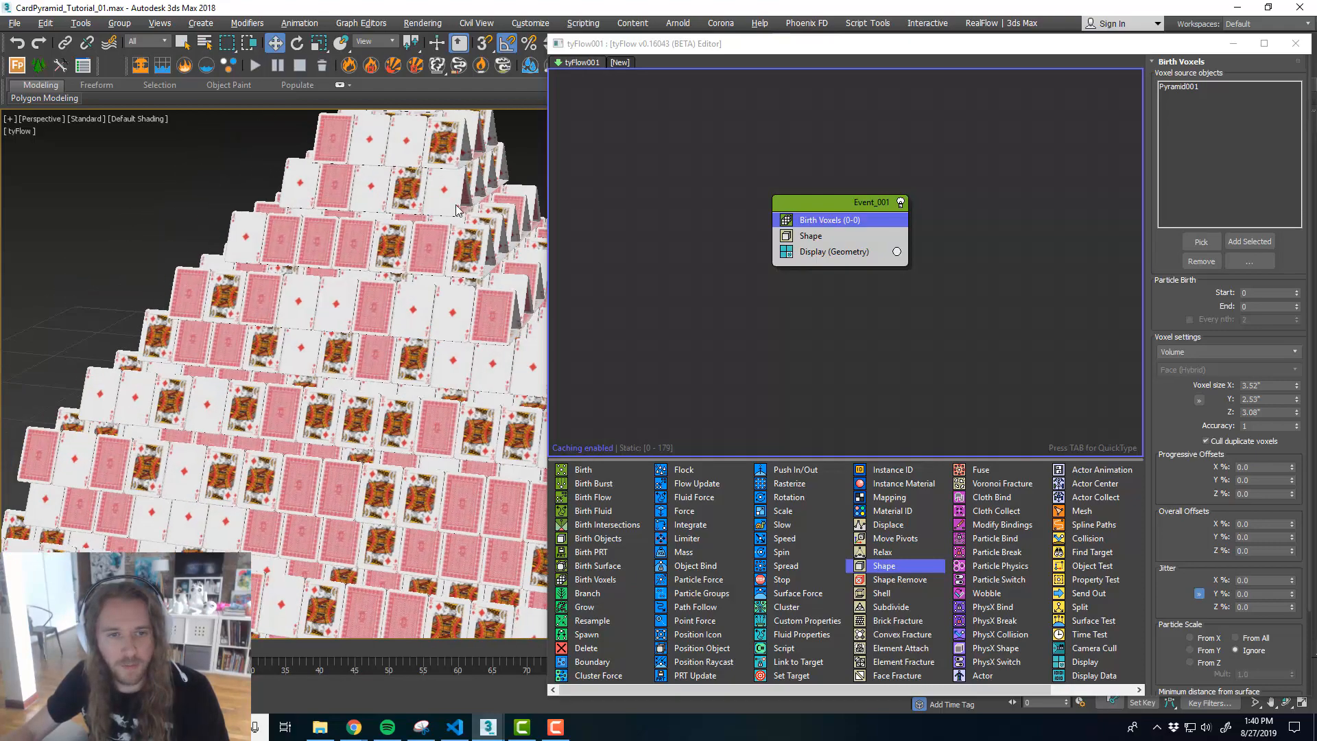
# - Examine the cards on the pyramid's stepped corner up close and from the opposite viewing angle
pyautogui.scroll(8, 273, 266)
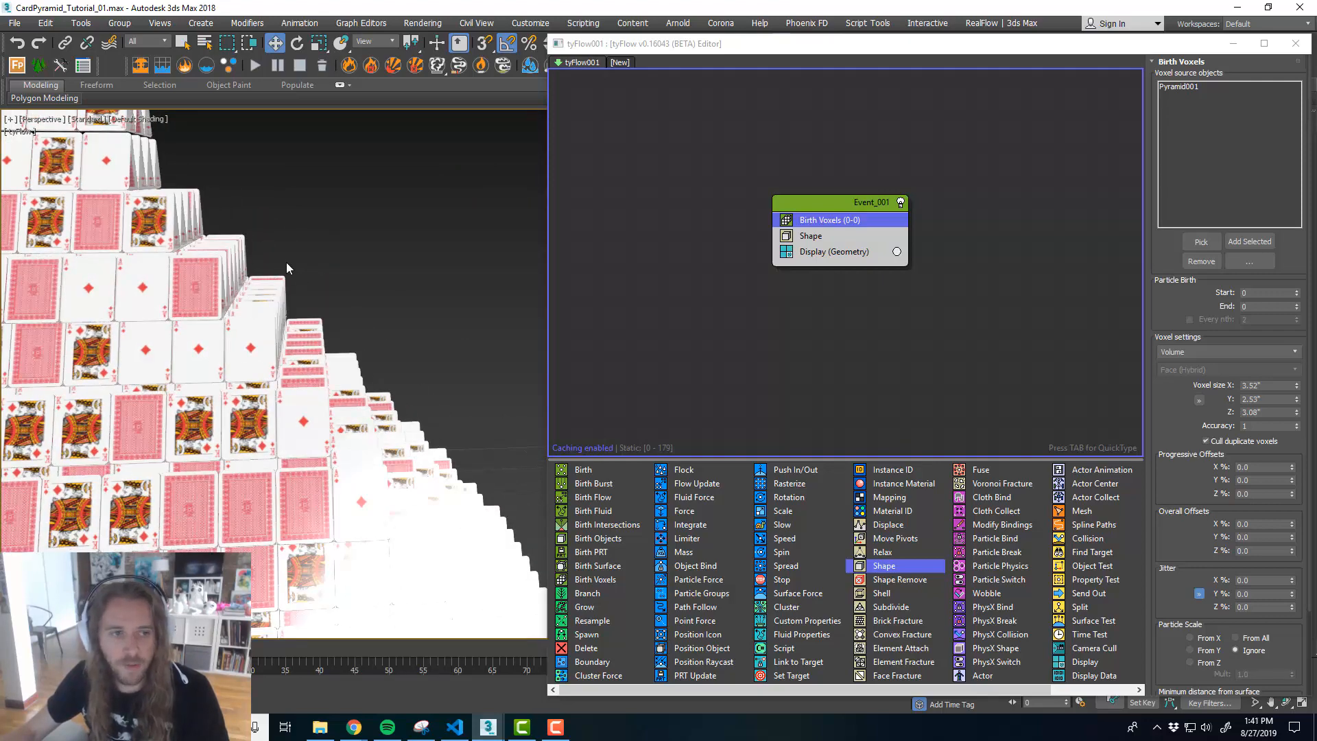
pyautogui.scroll(-6, 286, 265)
pyautogui.scroll(4, 302, 264)
pyautogui.scroll(3, 309, 267)
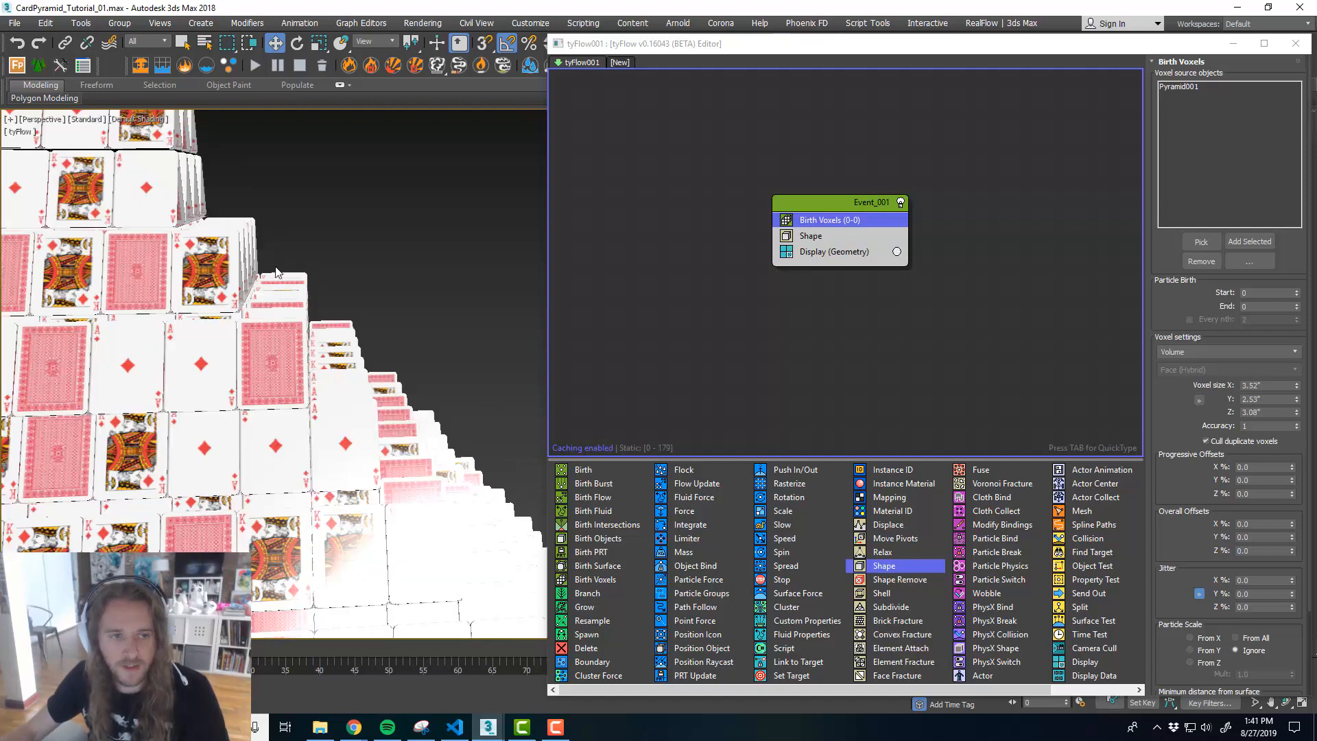
pyautogui.scroll(5, 314, 322)
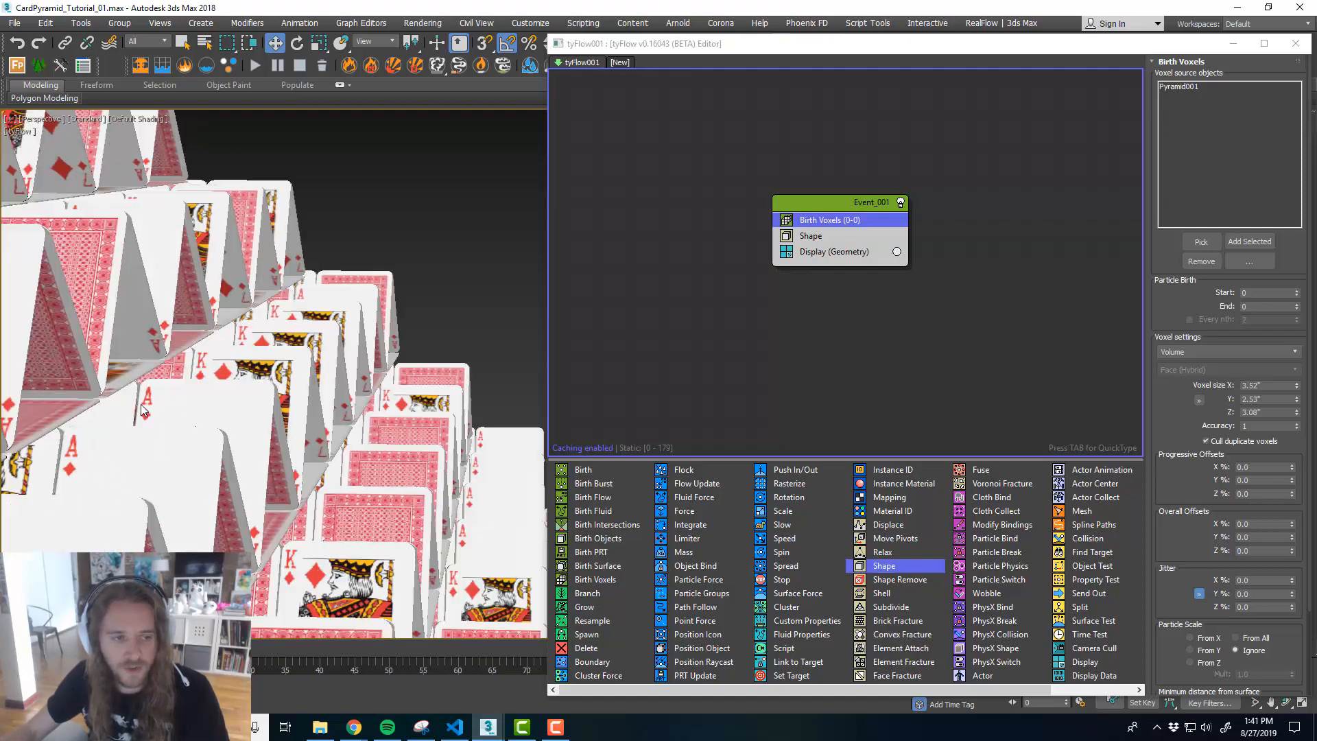
pyautogui.moveTo(290, 334); pyautogui.dragTo(203, 410, button='middle')
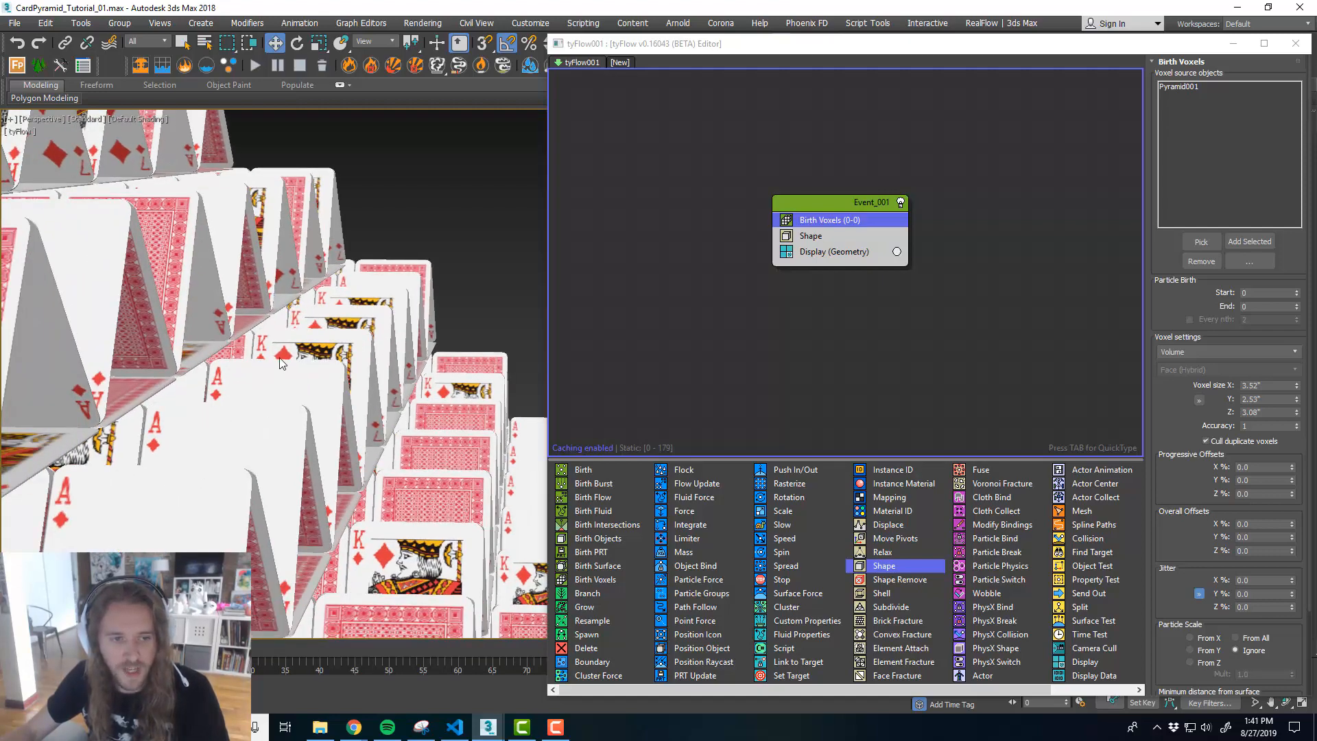
pyautogui.scroll(-8, 333, 327)
pyautogui.keyDown('alt'); pyautogui.moveTo(357, 371); pyautogui.dragTo(229, 386, button='middle'); pyautogui.keyUp('alt')
pyautogui.scroll(-1, 288, 378)
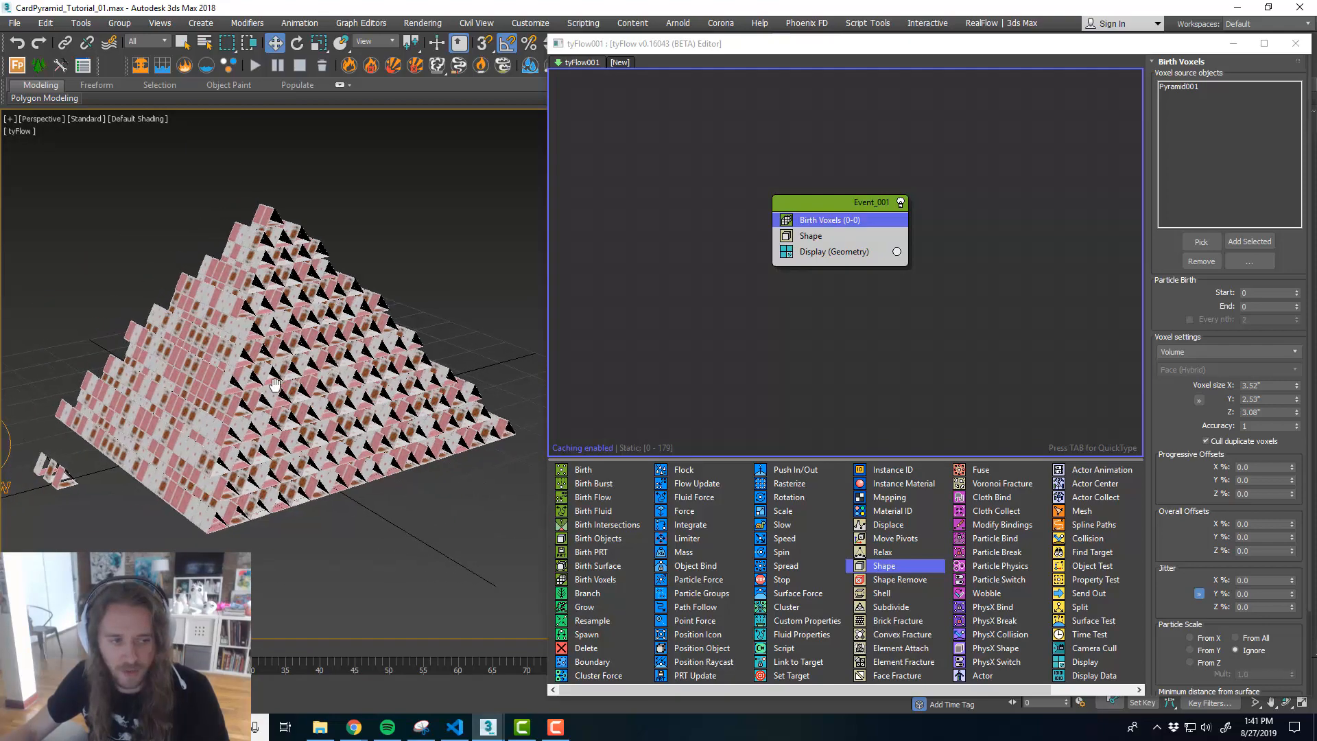
# - Examine the separate source card modules beside the pyramid and review the whole card castle
pyautogui.scroll(3, 270, 375)
pyautogui.scroll(8, 271, 381)
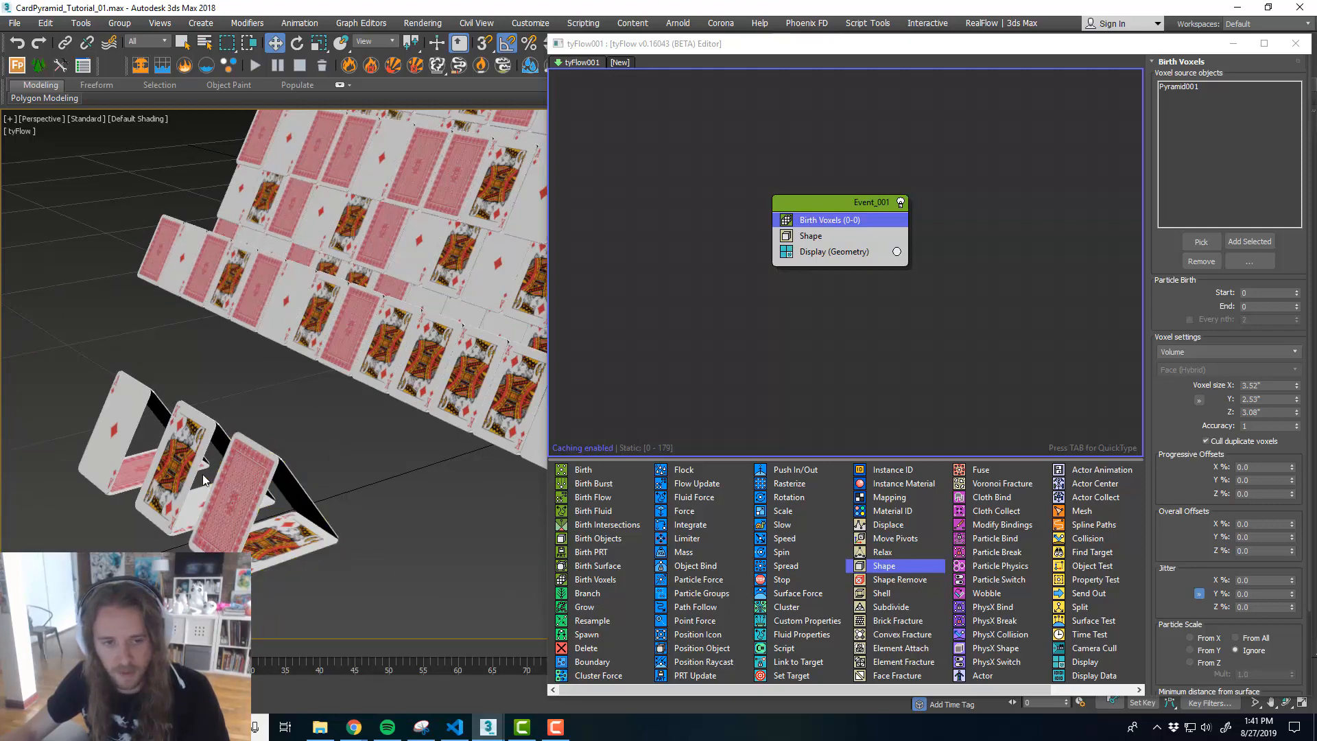
pyautogui.scroll(-8, 338, 428)
pyautogui.scroll(12, 415, 416)
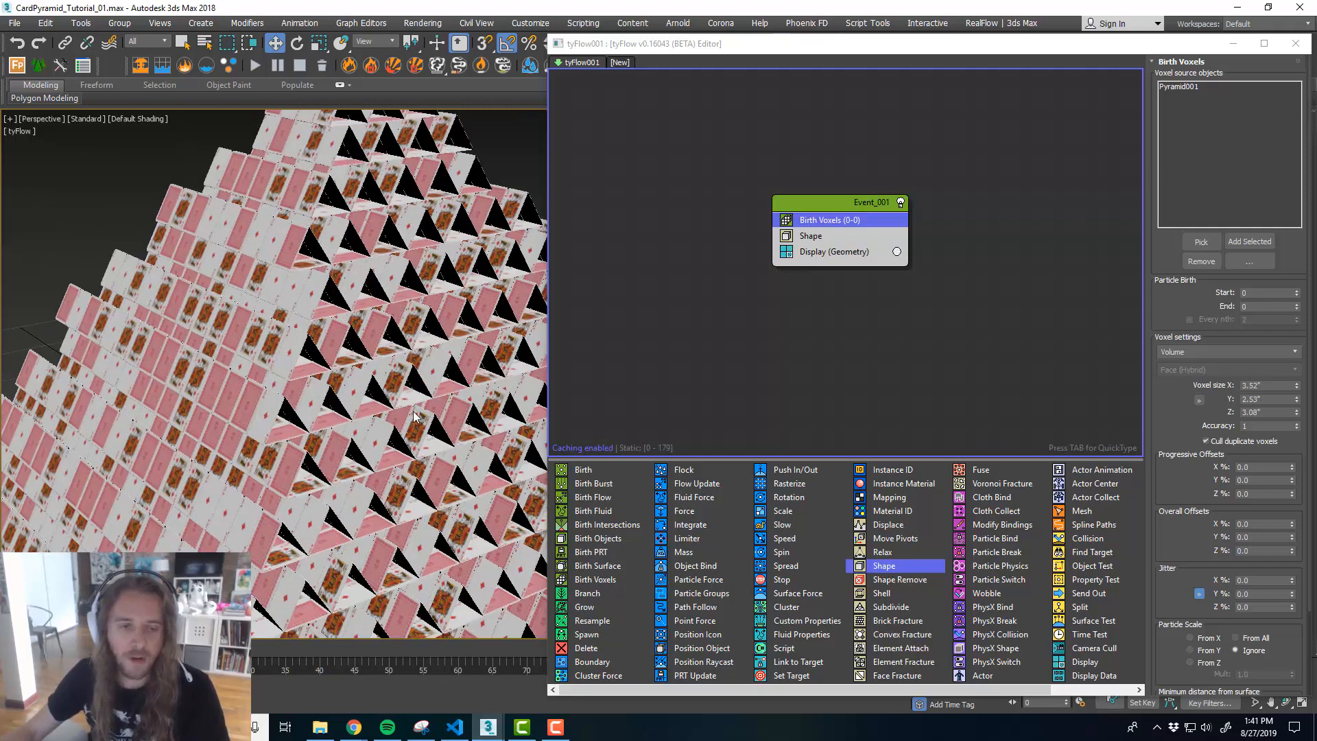
pyautogui.keyDown('alt'); pyautogui.moveTo(413, 415); pyautogui.dragTo(380, 335, button='middle'); pyautogui.keyUp('alt')
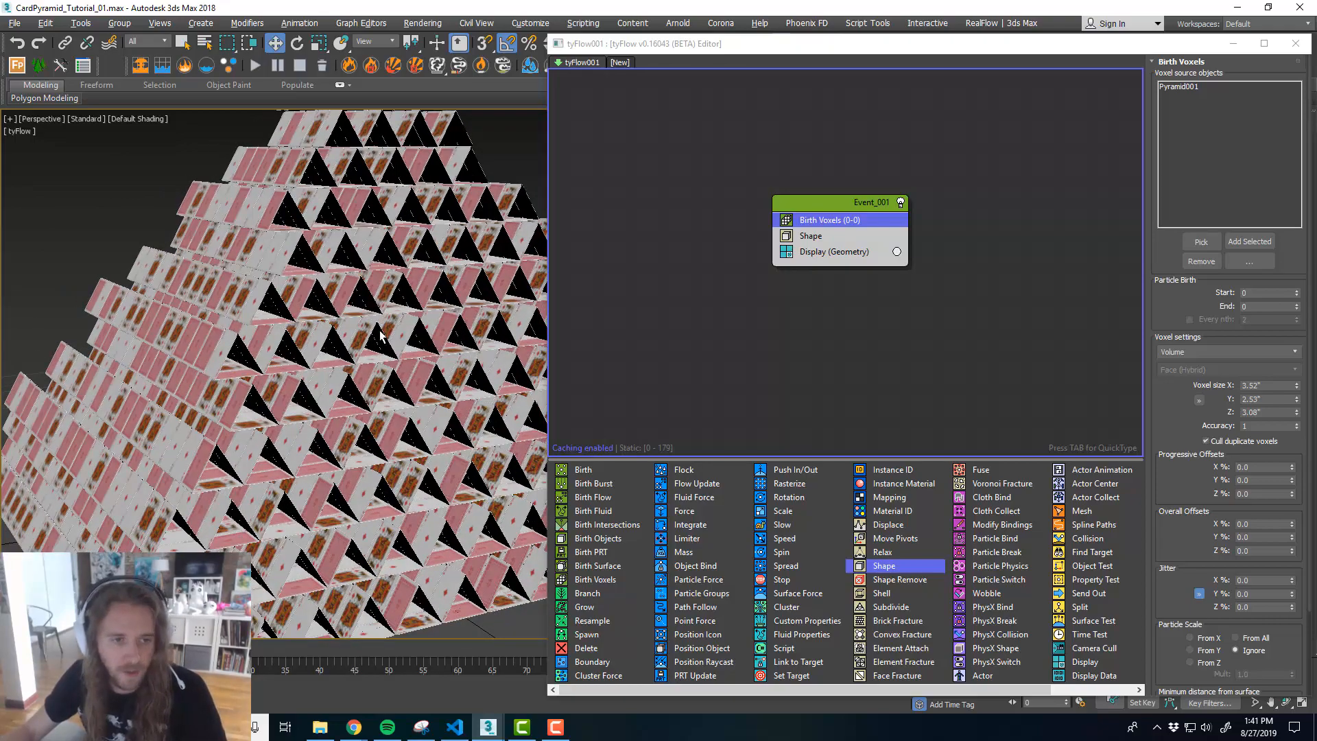
pyautogui.scroll(5, 381, 334)
pyautogui.moveTo(288, 295)
pyautogui.mouseDown(button='middle')
pyautogui.moveTo(227, 294)
pyautogui.moveTo(293, 310)
pyautogui.mouseUp(button='middle')
pyautogui.scroll(-8, 227, 294)
pyautogui.scroll(6, 276, 306)
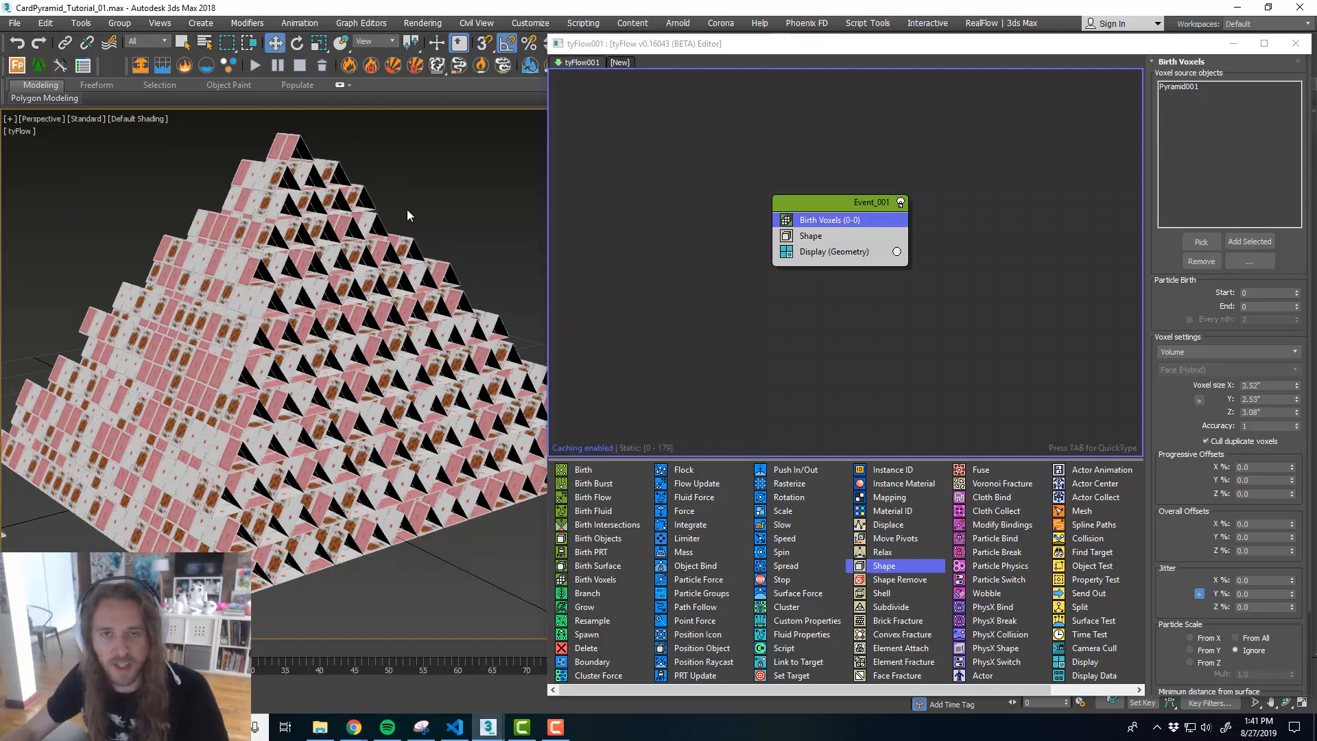
pyautogui.moveTo(329, 273); pyautogui.dragTo(400, 340, button='middle')
pyautogui.scroll(-5, 305, 331)
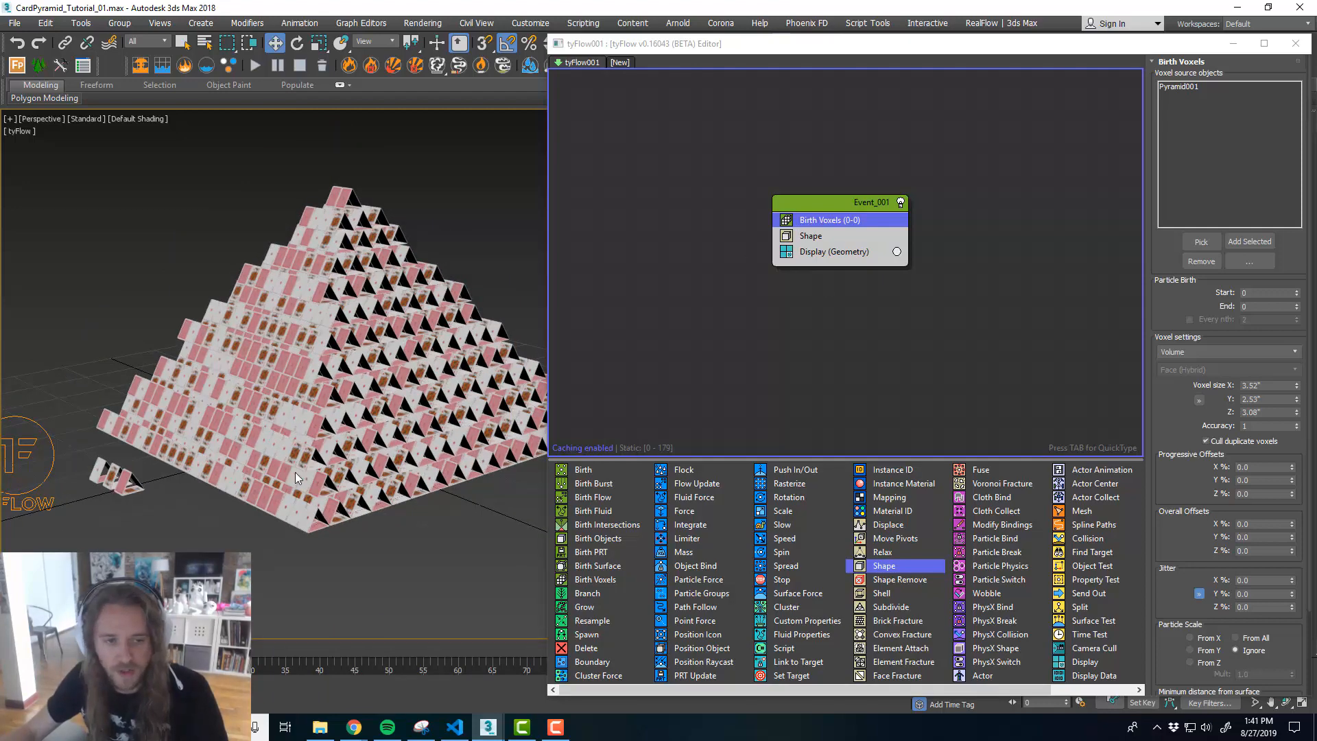
pyautogui.scroll(3, 360, 386)
pyautogui.moveTo(376, 384); pyautogui.dragTo(395, 391, button='middle')
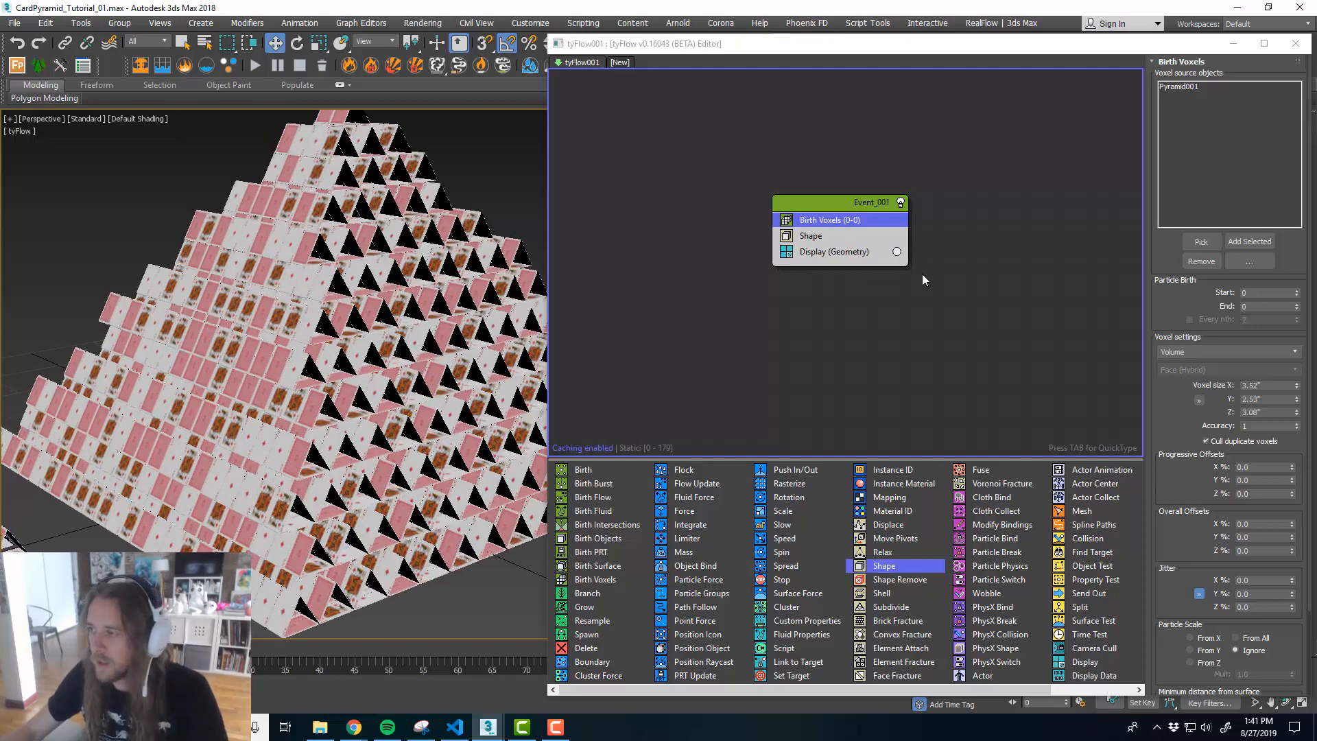
# - Add a PhysX Shape operator with a convex hull to Event_001, directly below the Shape operator
pyautogui.moveTo(917, 46); pyautogui.dragTo(912, 36)
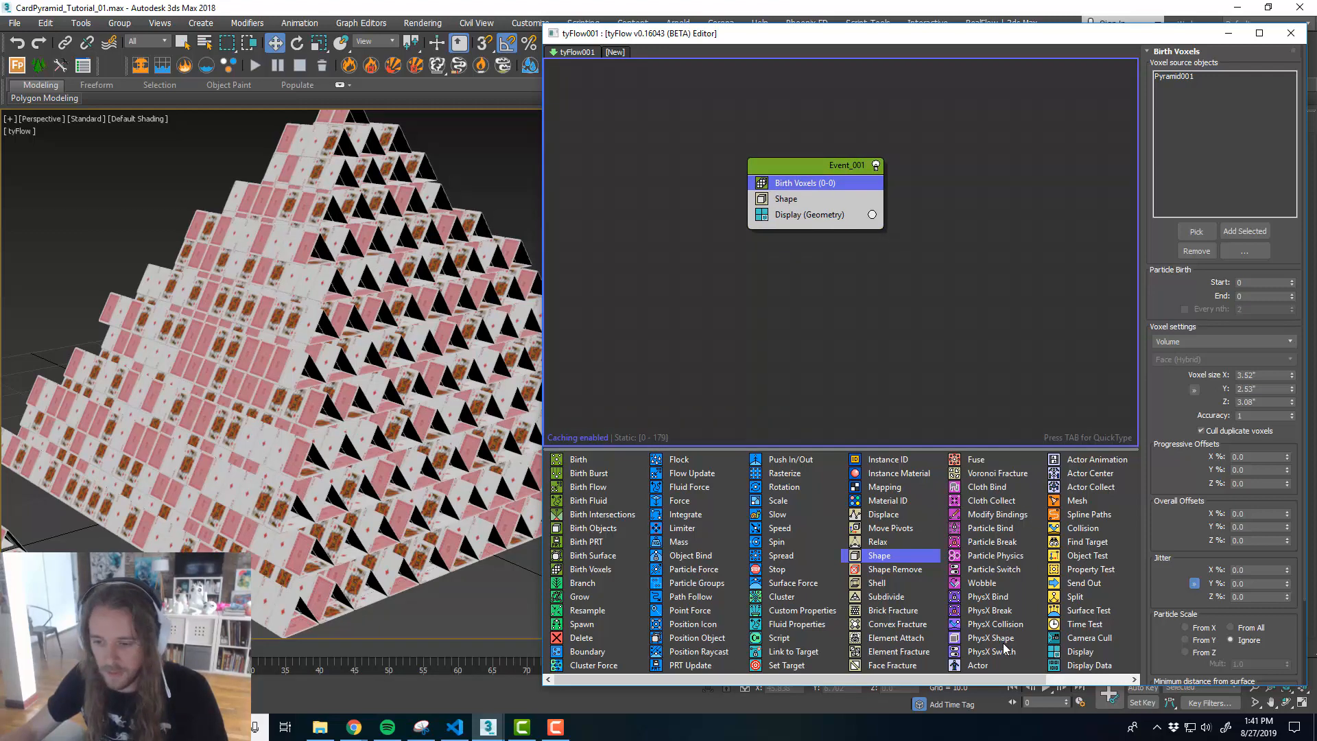
pyautogui.moveTo(1000, 643); pyautogui.dragTo(895, 218)
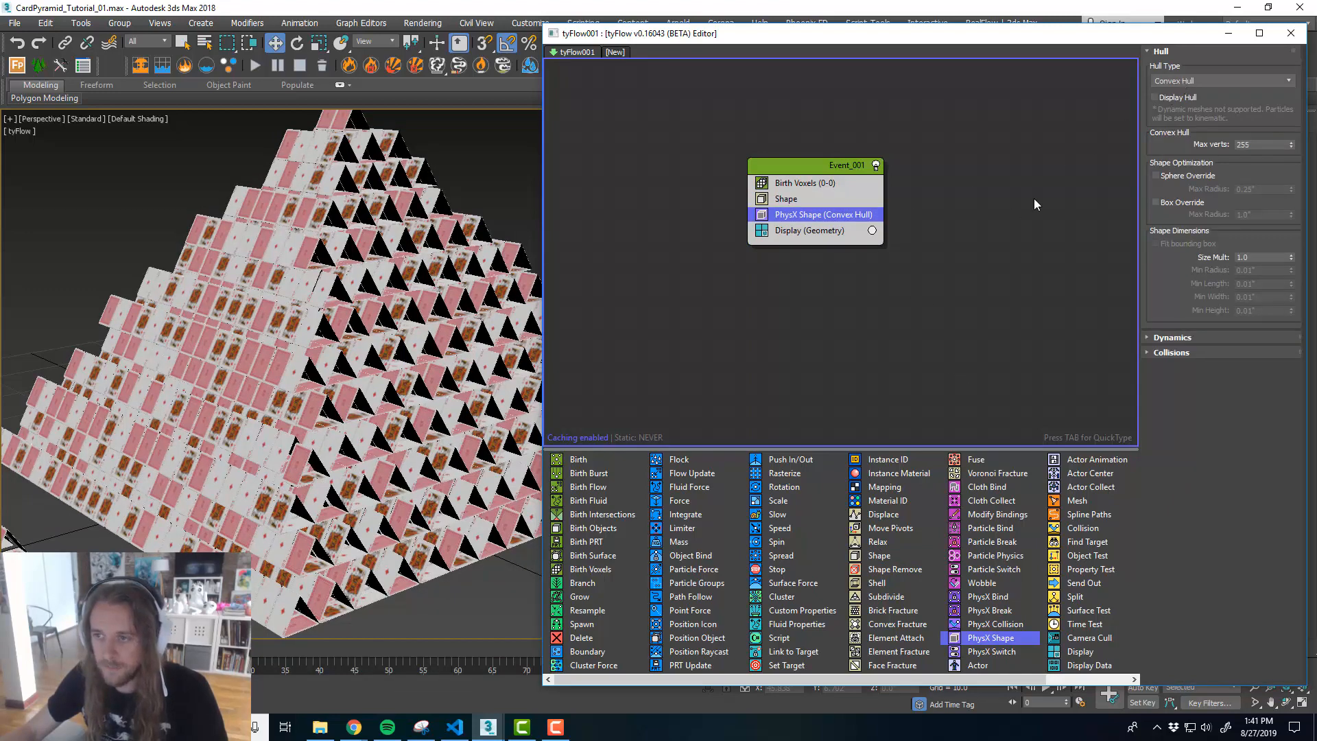
pyautogui.moveTo(895, 300); pyautogui.dragTo(885, 274, button='middle')
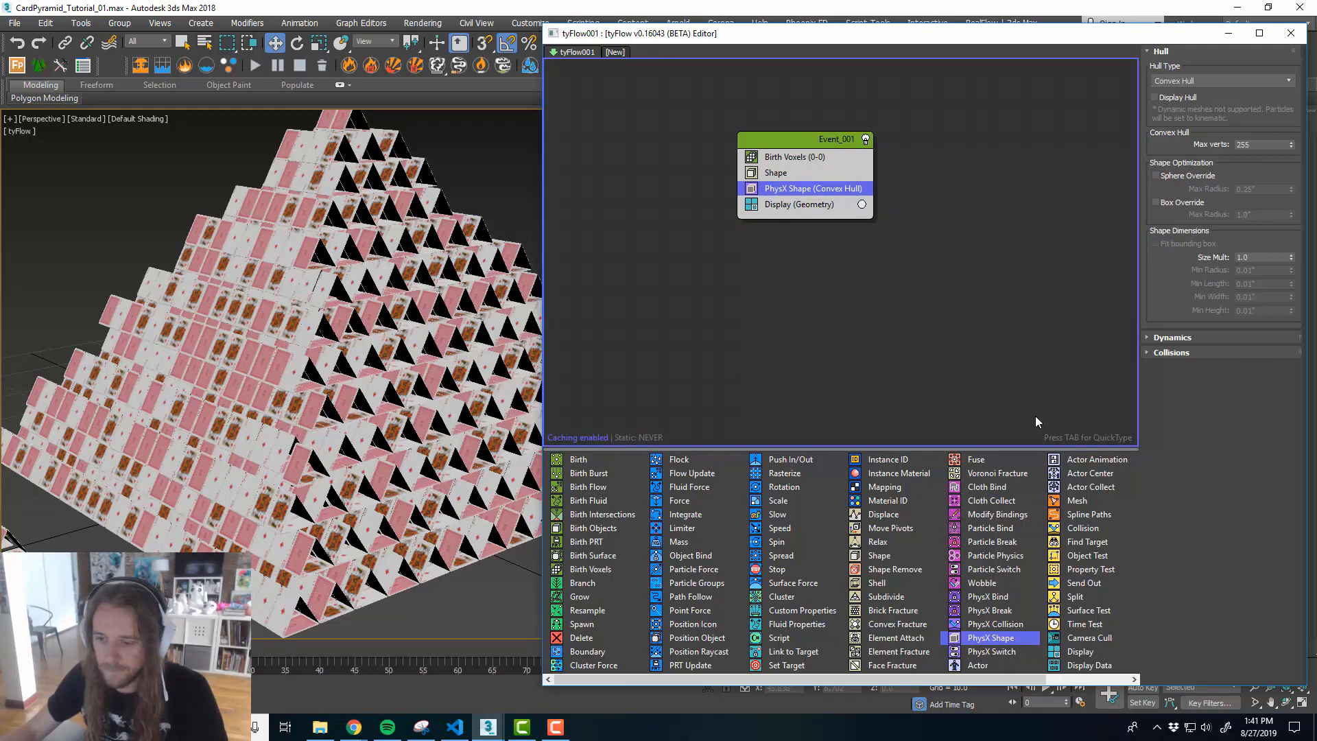
# - Add a PhysX Bind operator below PhysX Shape in Event_001 and set its type to Rigid (Joint)
pyautogui.moveTo(991, 596); pyautogui.dragTo(853, 208)
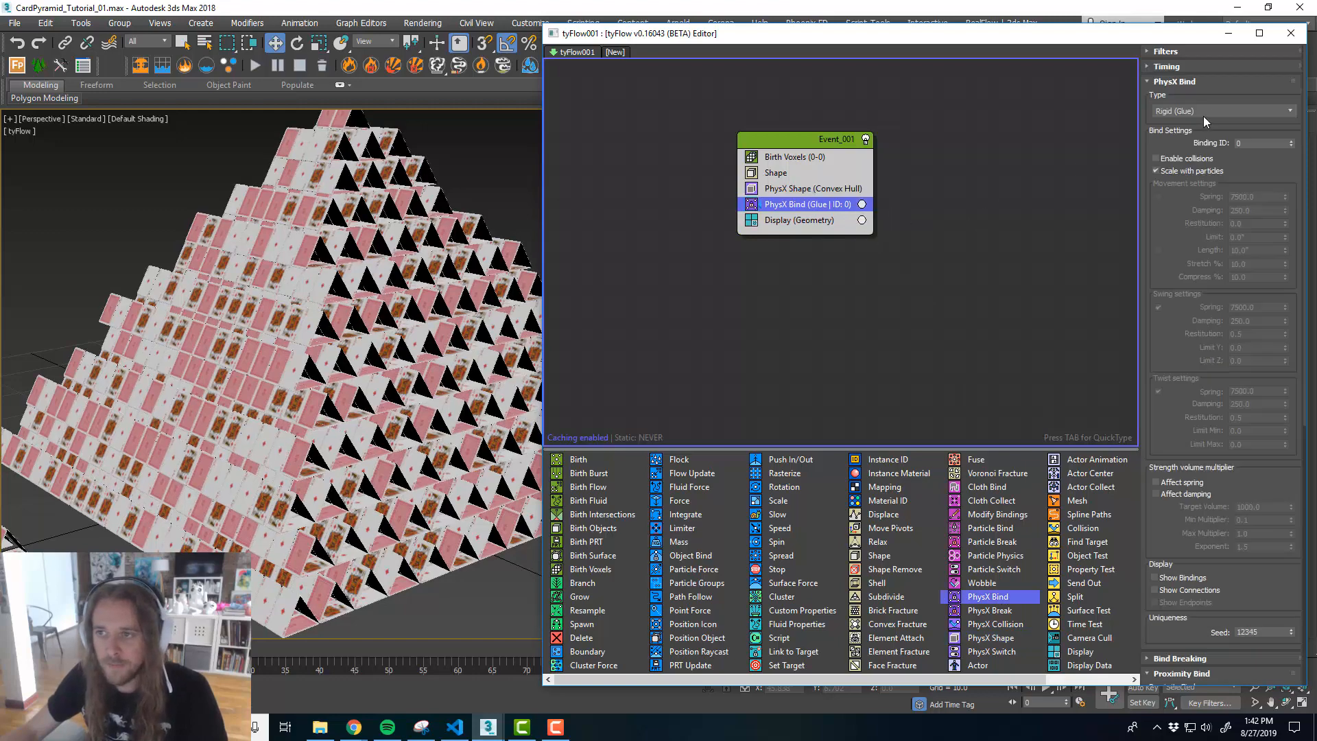
pyautogui.click(1210, 111)
pyautogui.click(1210, 149)
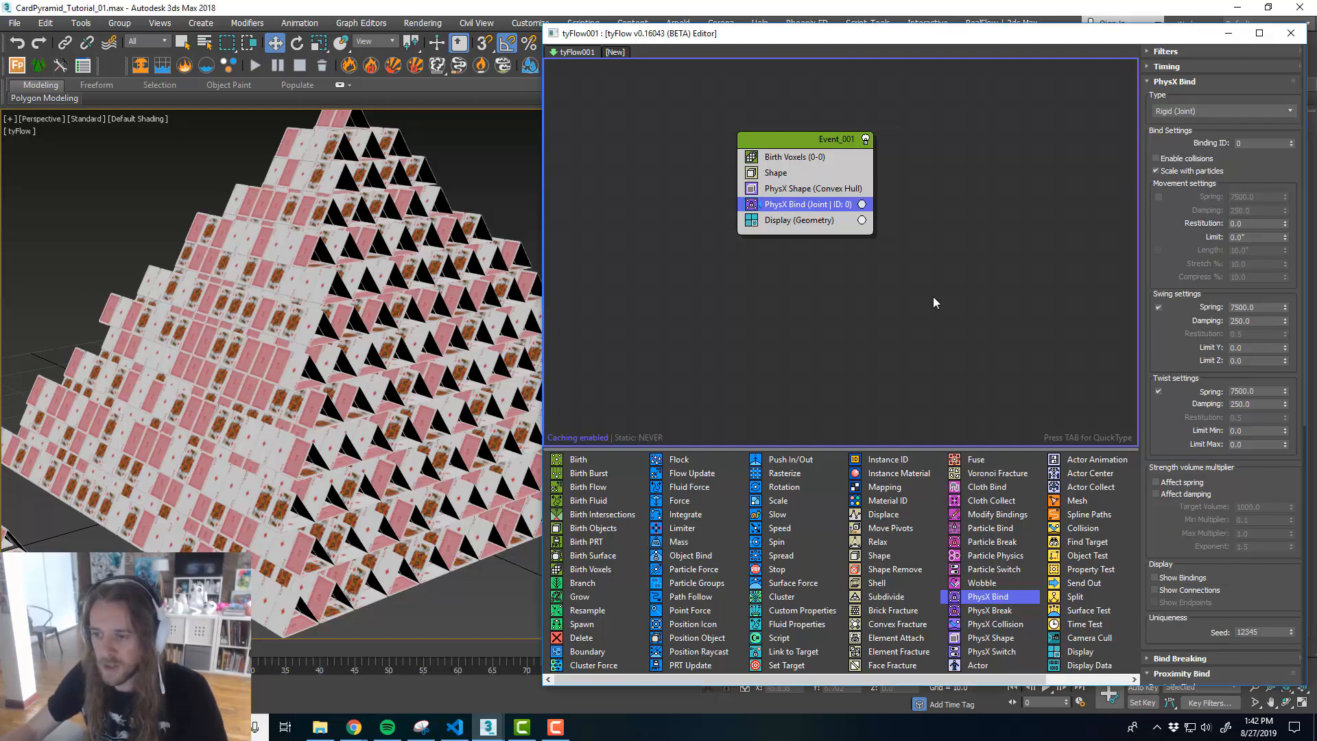
pyautogui.moveTo(935, 305); pyautogui.dragTo(945, 307, button='middle')
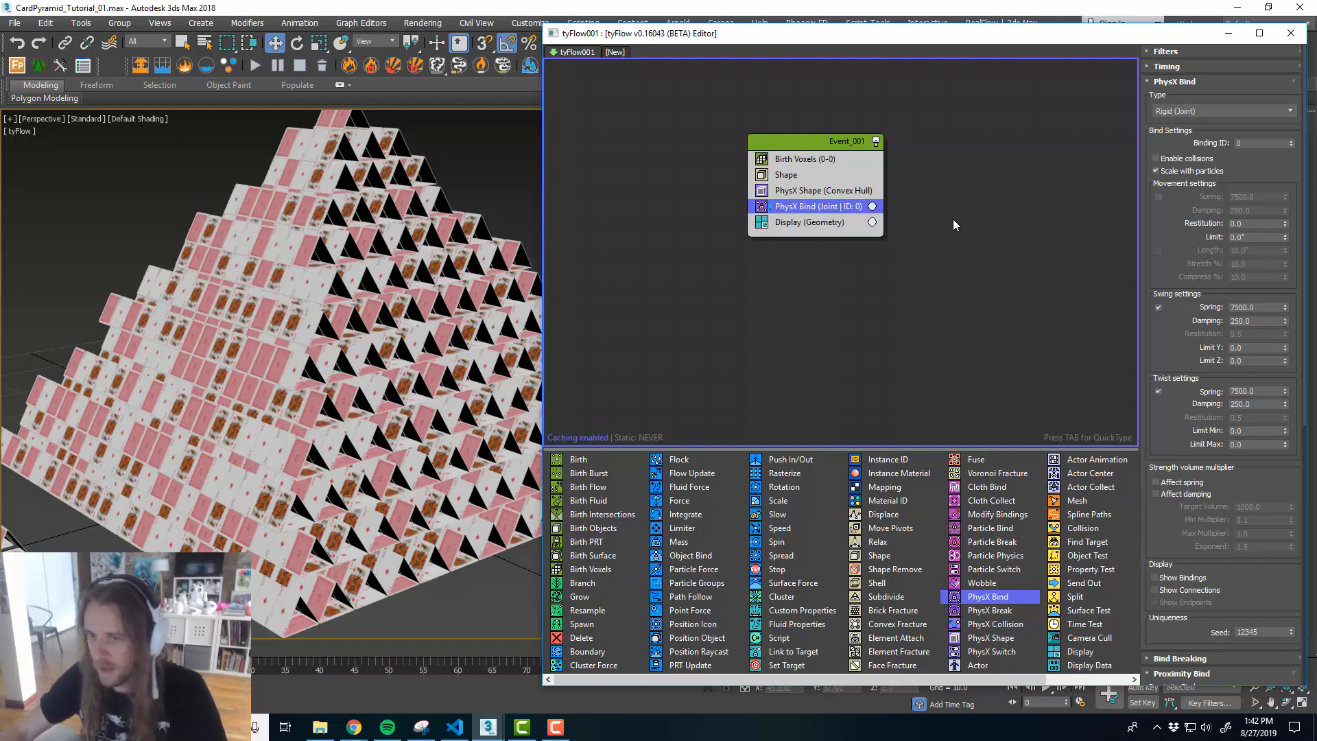
pyautogui.moveTo(920, 286); pyautogui.dragTo(924, 287, button='middle')
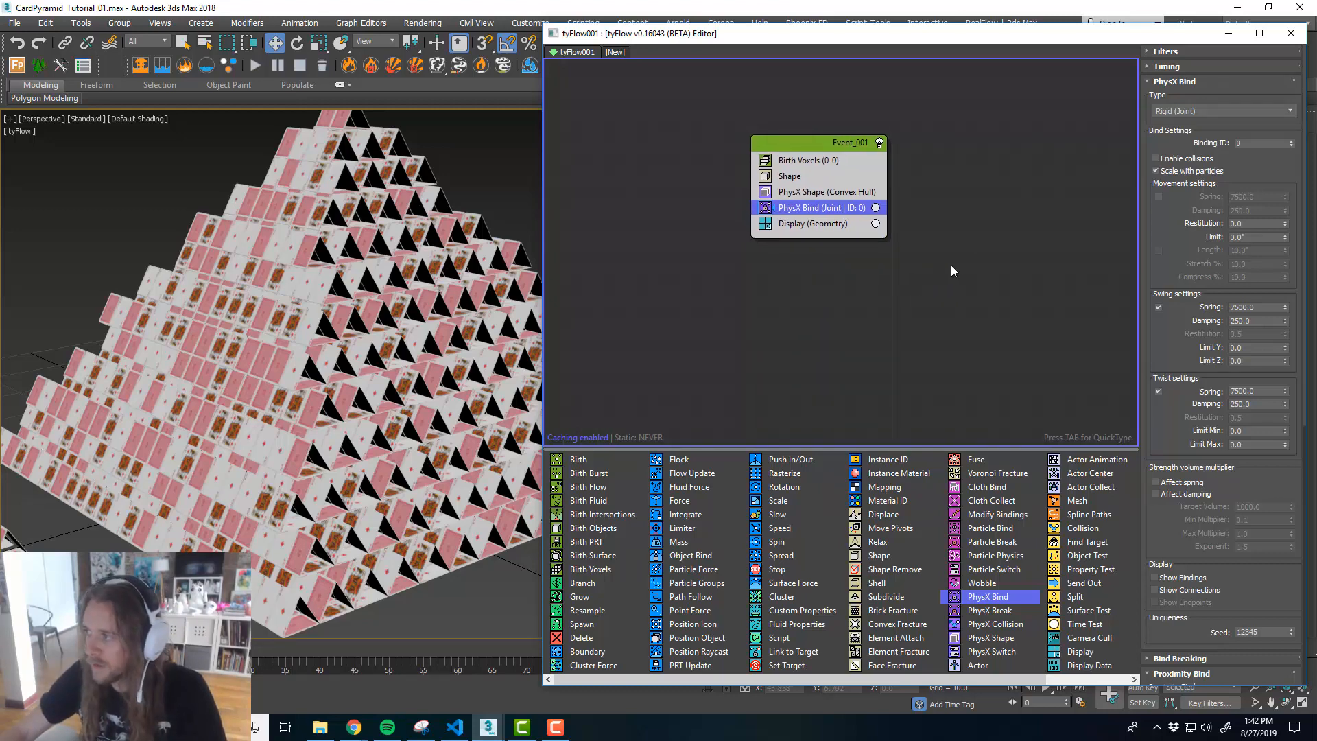
# - Add a PhysX Collision operator below PhysX Bind in Event_001 and close the tyFlow editor
pyautogui.moveTo(1011, 624); pyautogui.dragTo(844, 218)
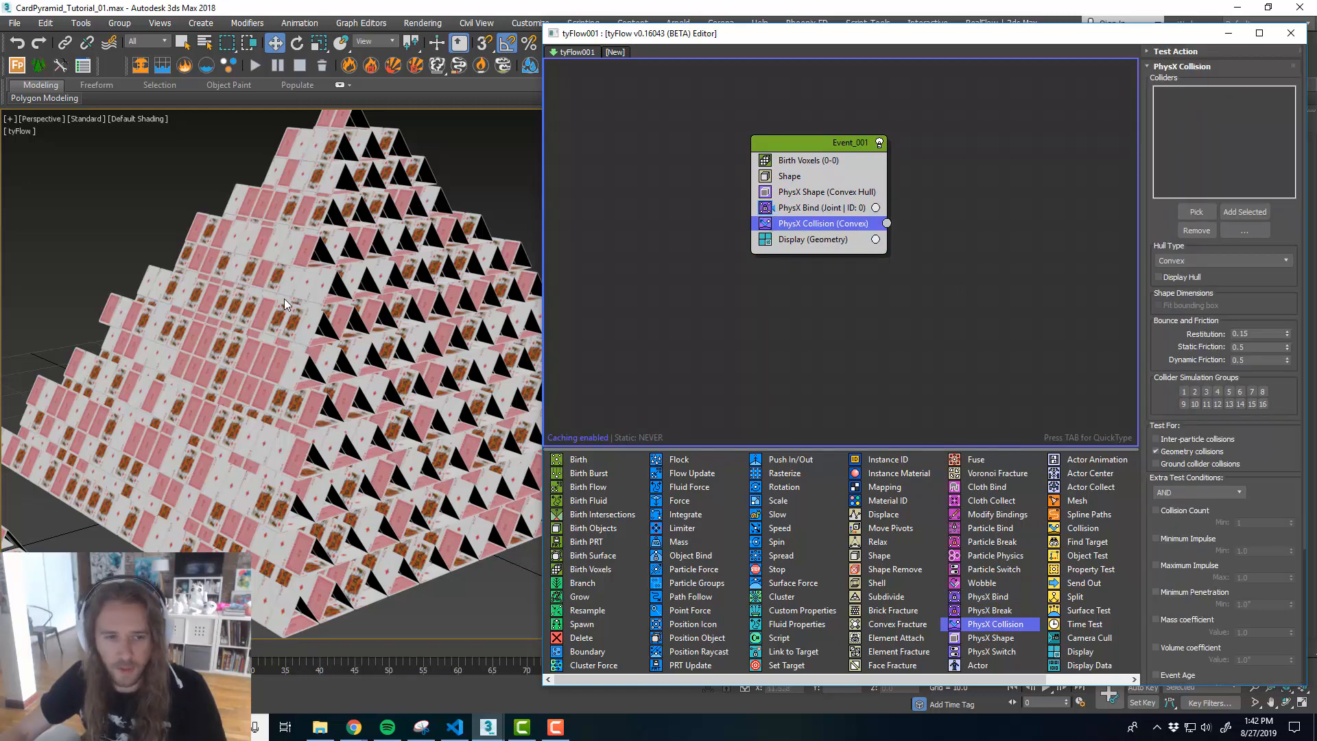
pyautogui.scroll(-10, 288, 305)
pyautogui.moveTo(341, 386); pyautogui.dragTo(484, 296, button='middle')
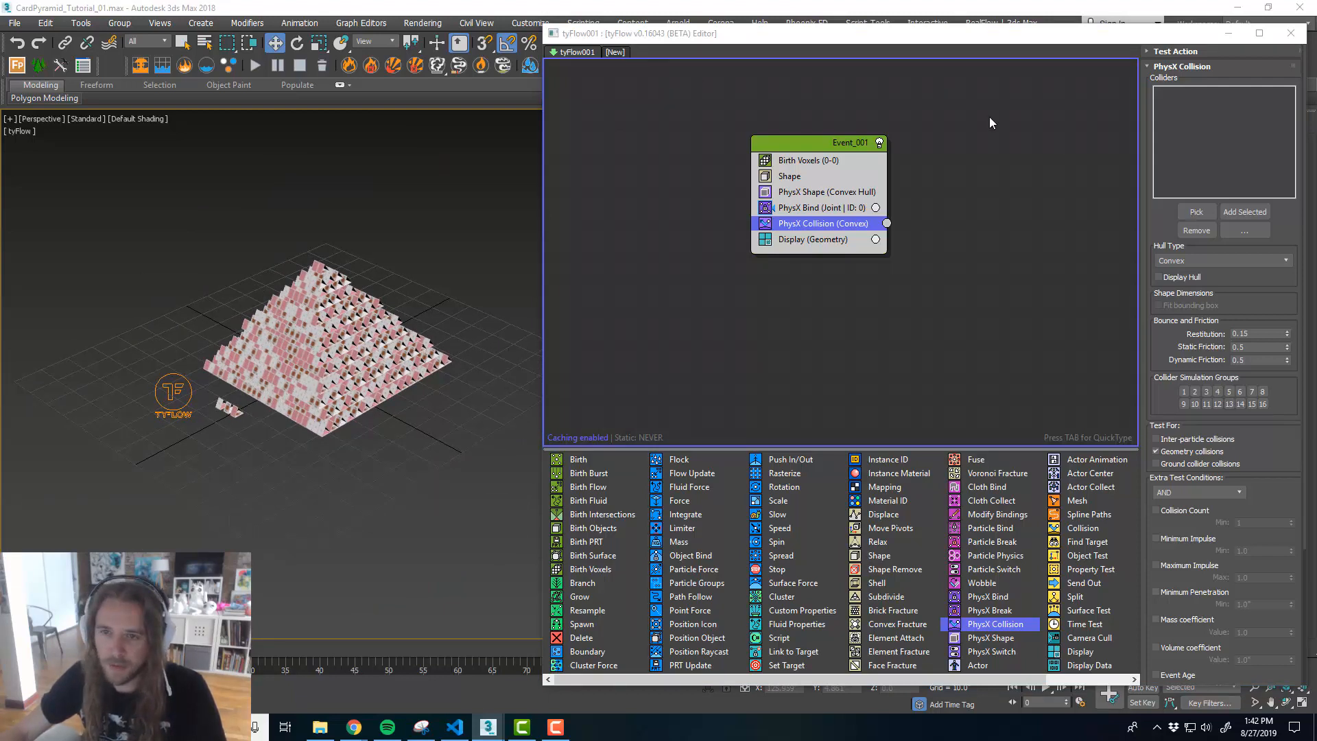
pyautogui.click(1290, 33)
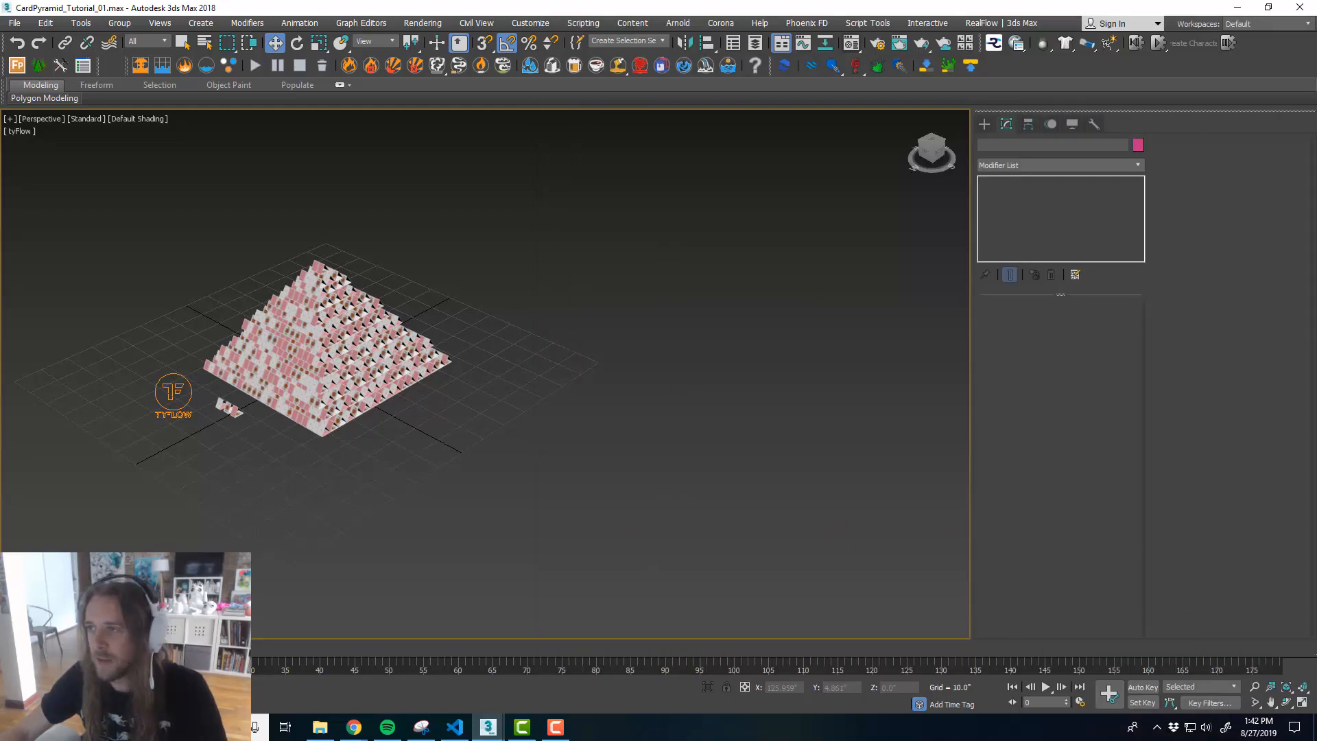
# - Create a ground plane about 171" by 162" beneath the card pyramid, extending well beyond its base
pyautogui.moveTo(488, 345); pyautogui.dragTo(530, 347, button='middle')
pyautogui.scroll(3, 530, 347)
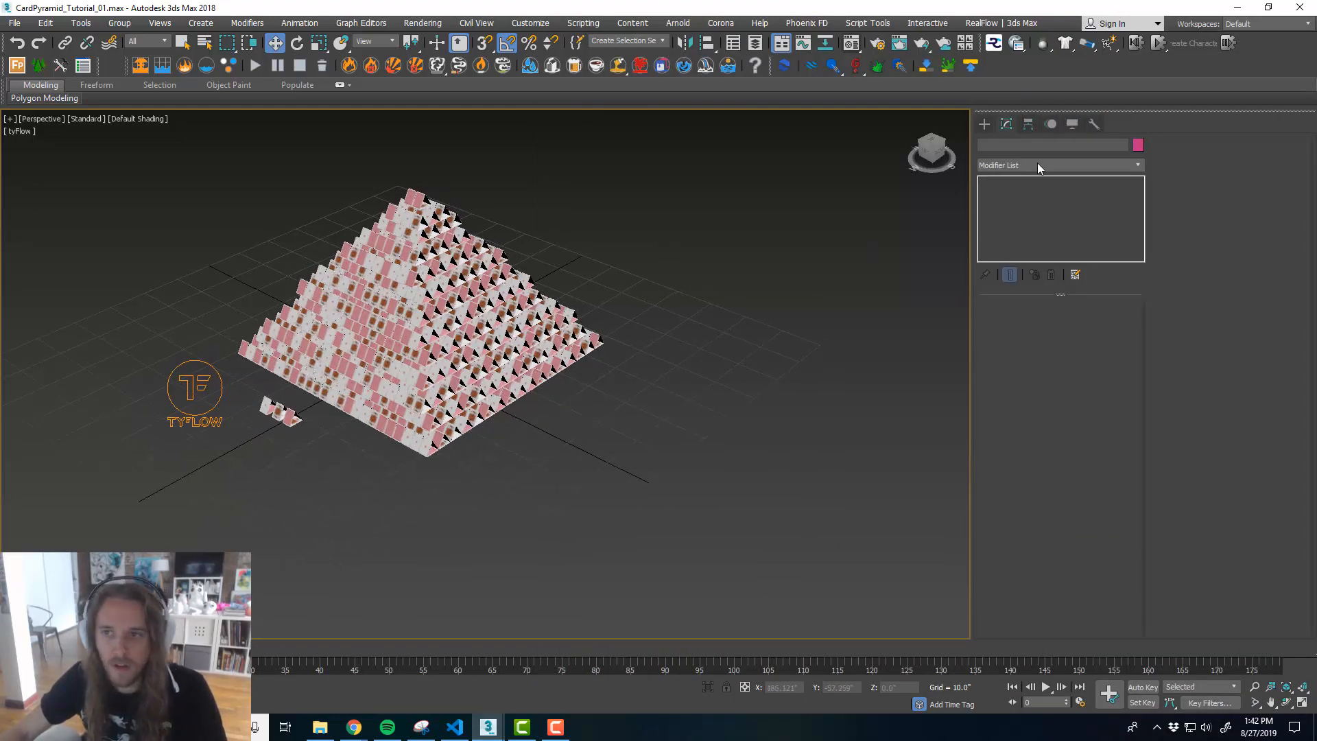
pyautogui.click(984, 124)
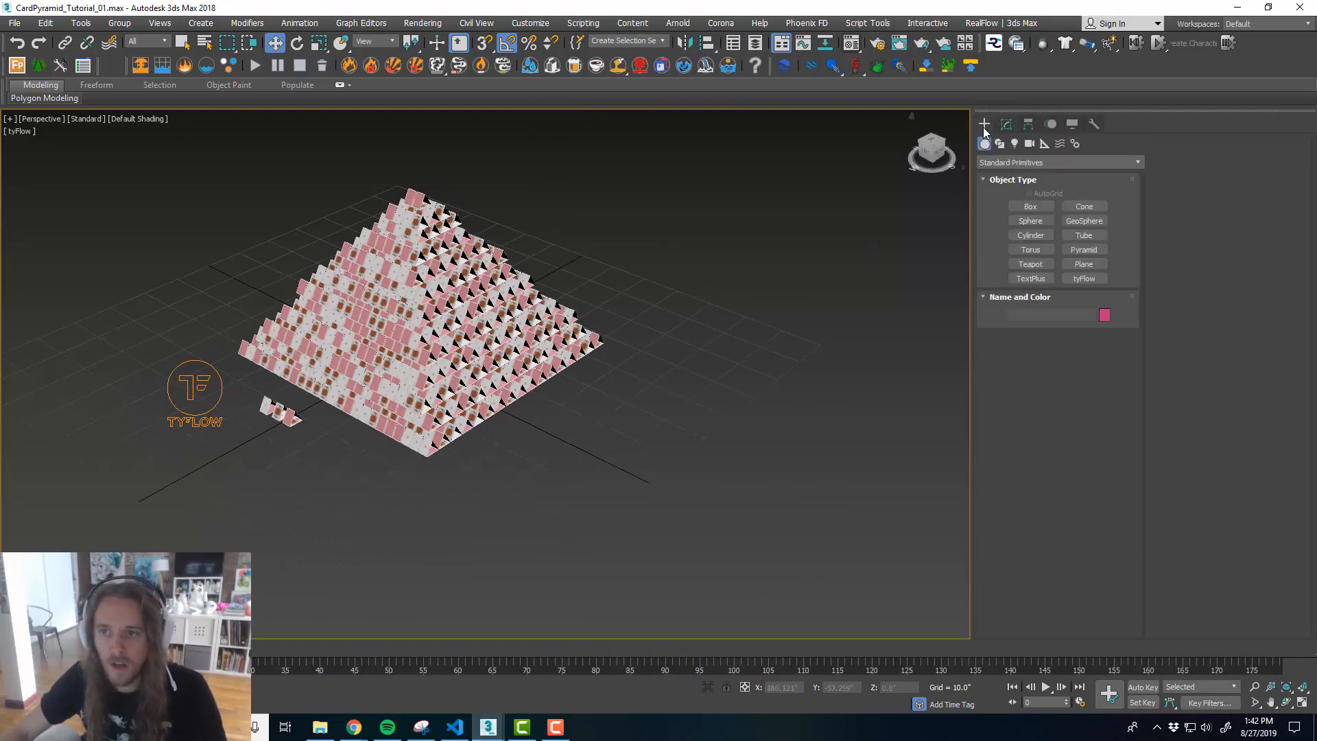
pyautogui.click(1084, 264)
pyautogui.scroll(-3, 517, 452)
pyautogui.moveTo(496, 577); pyautogui.dragTo(473, 216)
pyautogui.press('w')
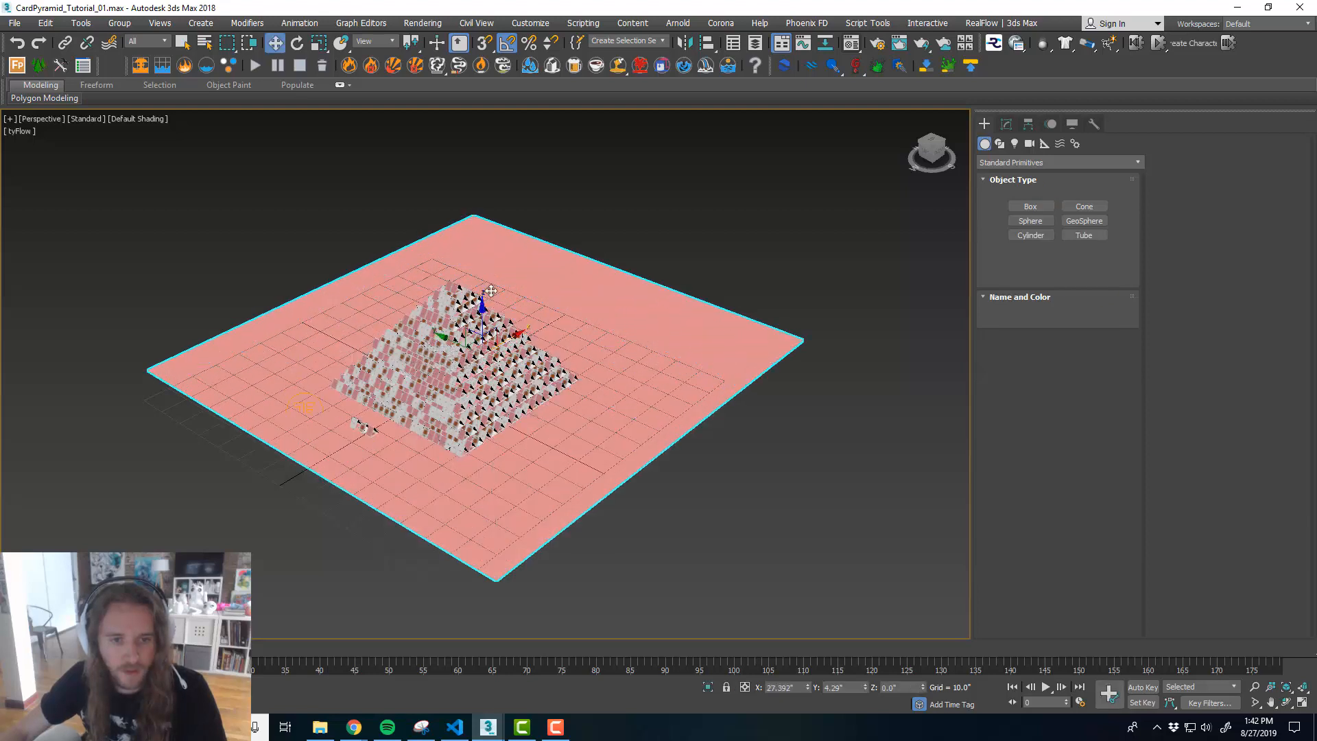
# - Set the ground plane's position to X 0 and Y 0, and shift it along X to about 8.9"
pyautogui.click(782, 687)
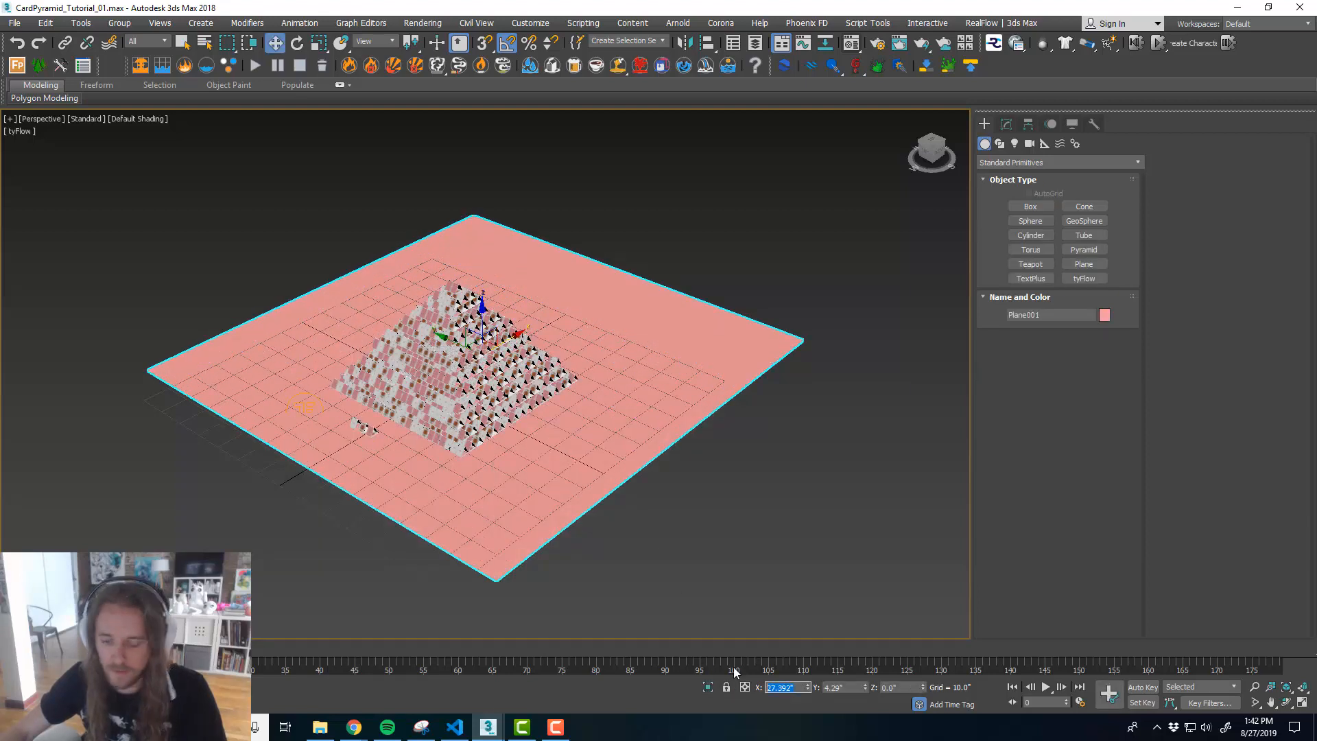
pyautogui.write('0')
pyautogui.press('Tab')
pyautogui.write('0')
pyautogui.press('Tab')
pyautogui.scroll(3, 470, 370)
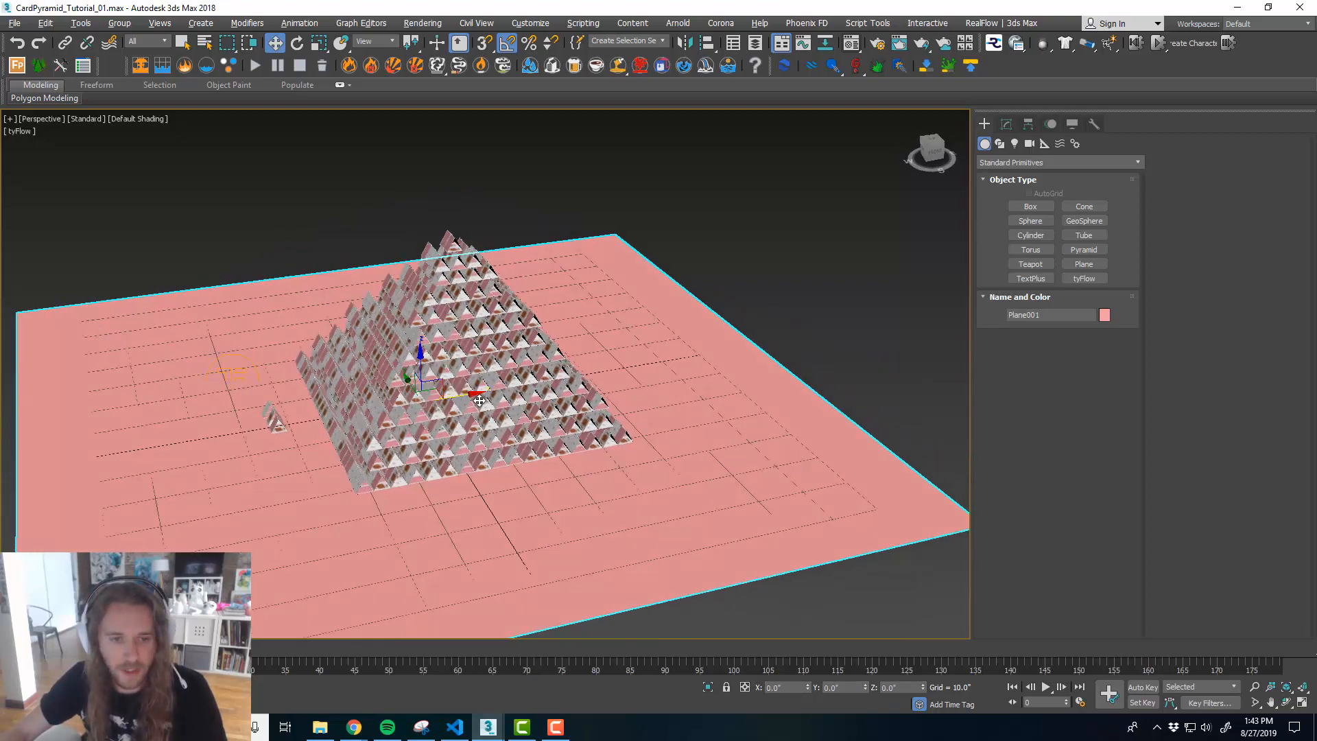
pyautogui.keyDown('alt'); pyautogui.moveTo(471, 371); pyautogui.dragTo(583, 446, button='middle'); pyautogui.keyUp('alt')
pyautogui.scroll(5, 583, 445)
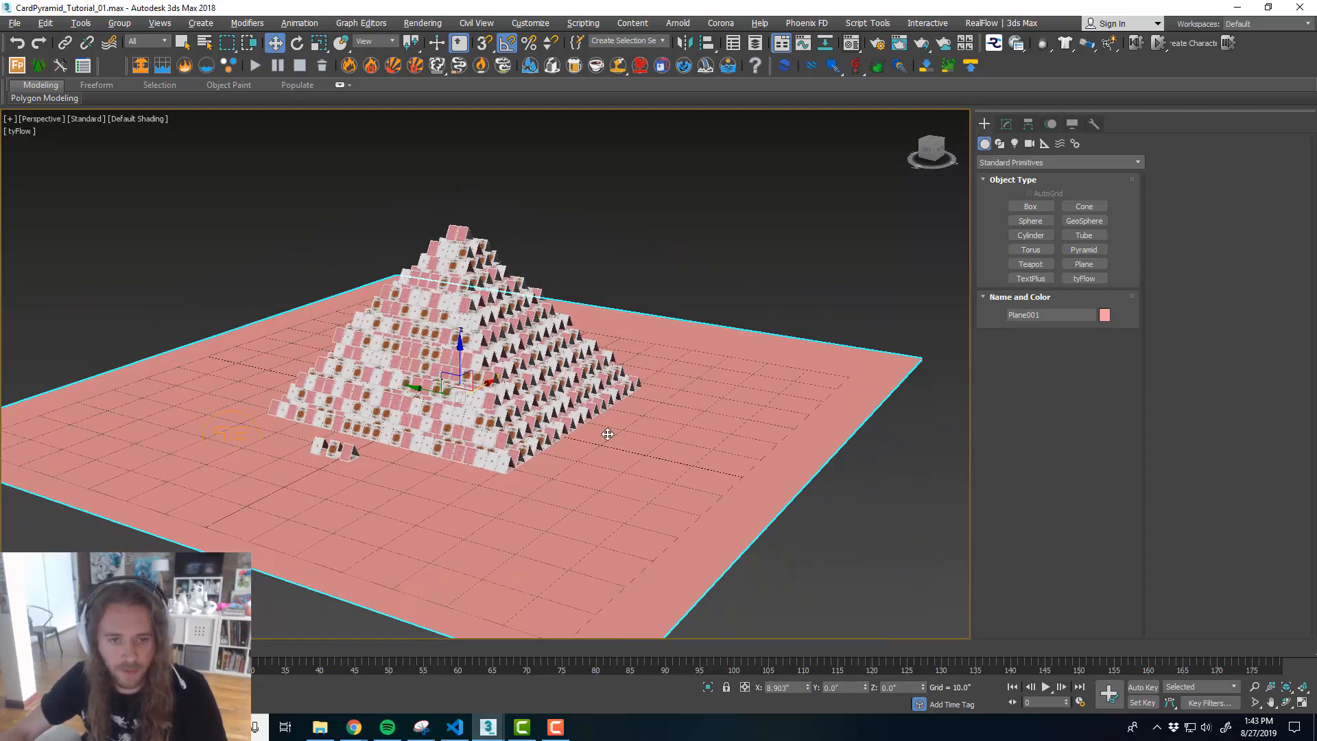
pyautogui.keyDown('alt'); pyautogui.moveTo(570, 382); pyautogui.dragTo(576, 412, button='middle'); pyautogui.keyUp('alt')
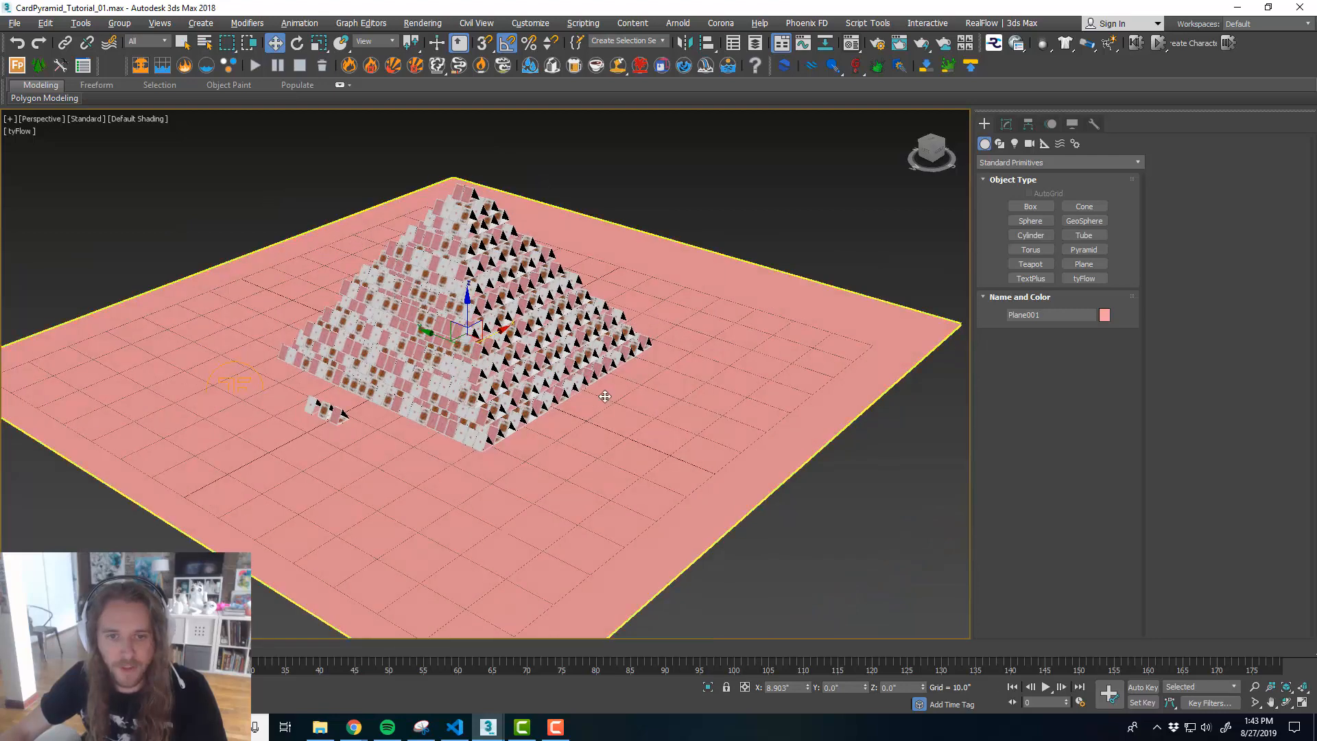
# - Make the ground plane see-through and non-renderable in its object properties
pyautogui.rightClick(711, 302)
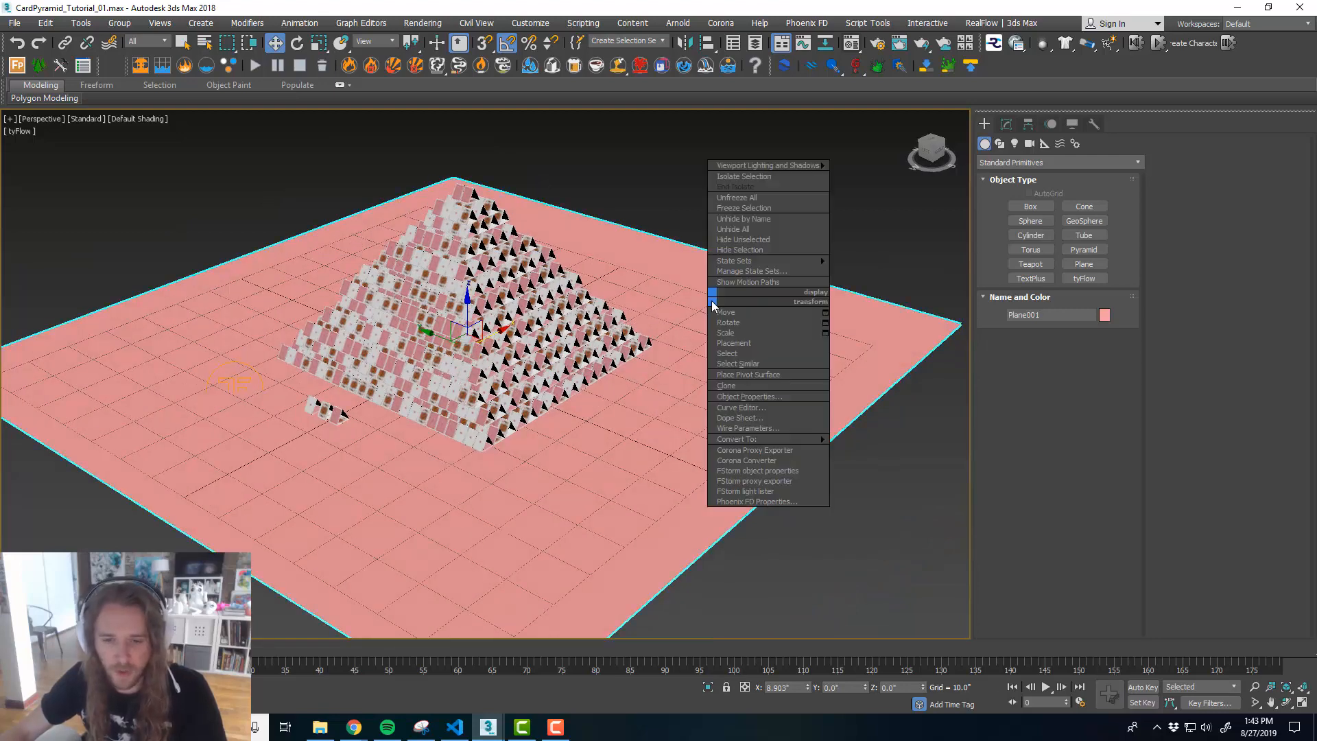
pyautogui.click(749, 397)
pyautogui.click(693, 335)
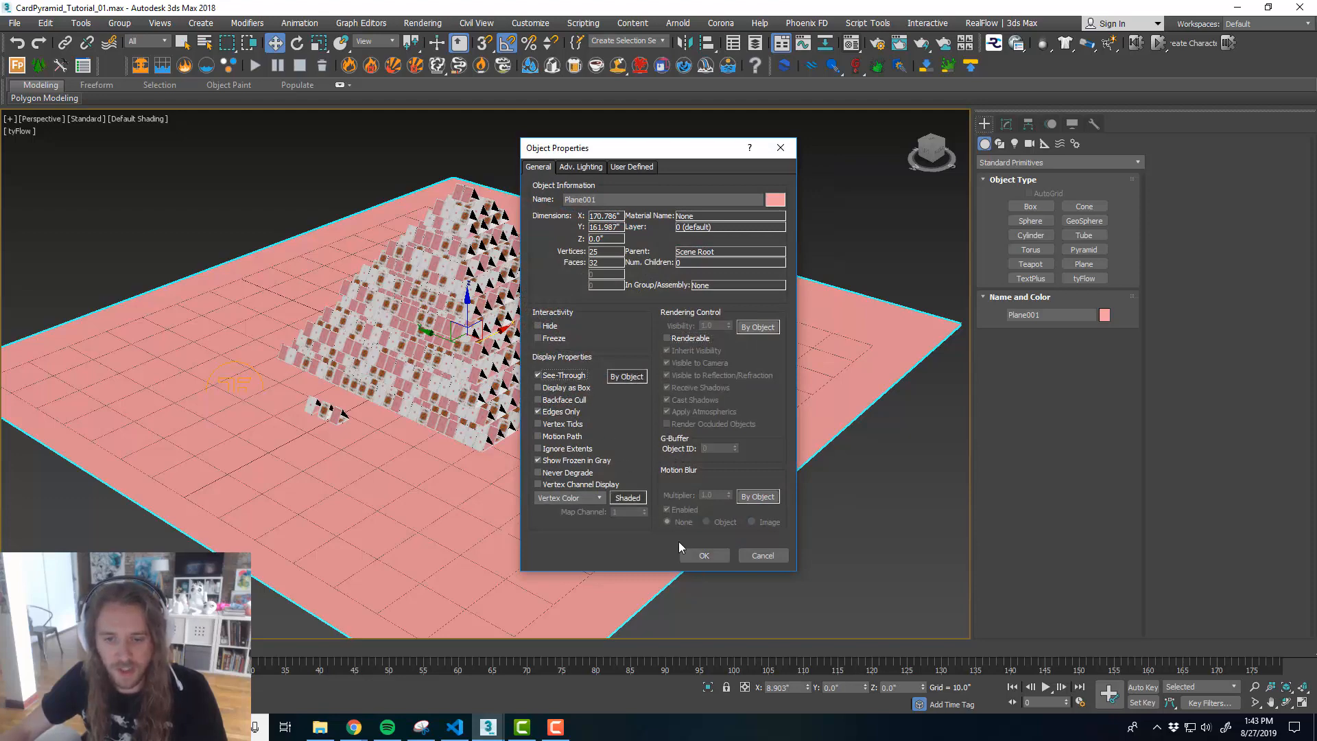
pyautogui.click(719, 552)
# - Bring the tyFlow editor back into view and add the ground plane as a collider in the PhysX Collision operator
pyautogui.scroll(3, 496, 328)
pyautogui.keyDown('alt'); pyautogui.moveTo(627, 396); pyautogui.dragTo(718, 329, button='middle'); pyautogui.keyUp('alt')
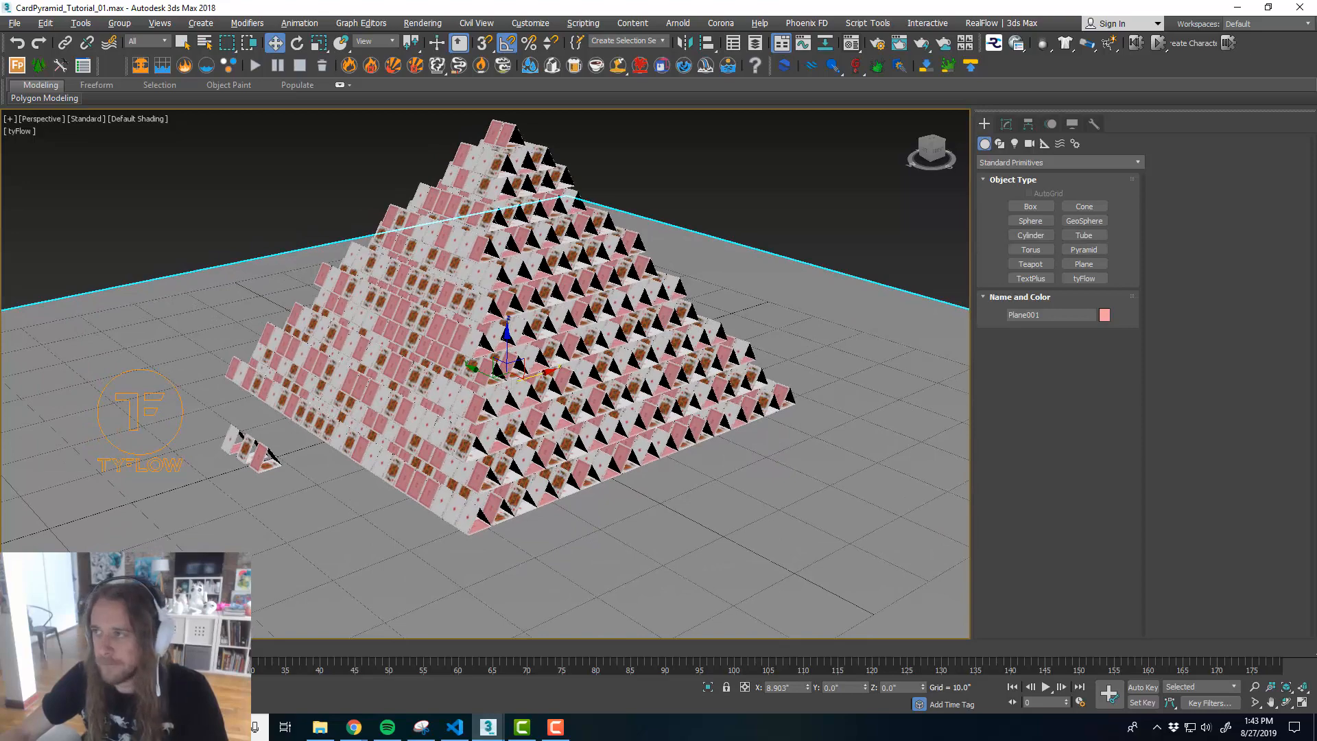
pyautogui.moveTo(1316, 43); pyautogui.dragTo(703, 40)
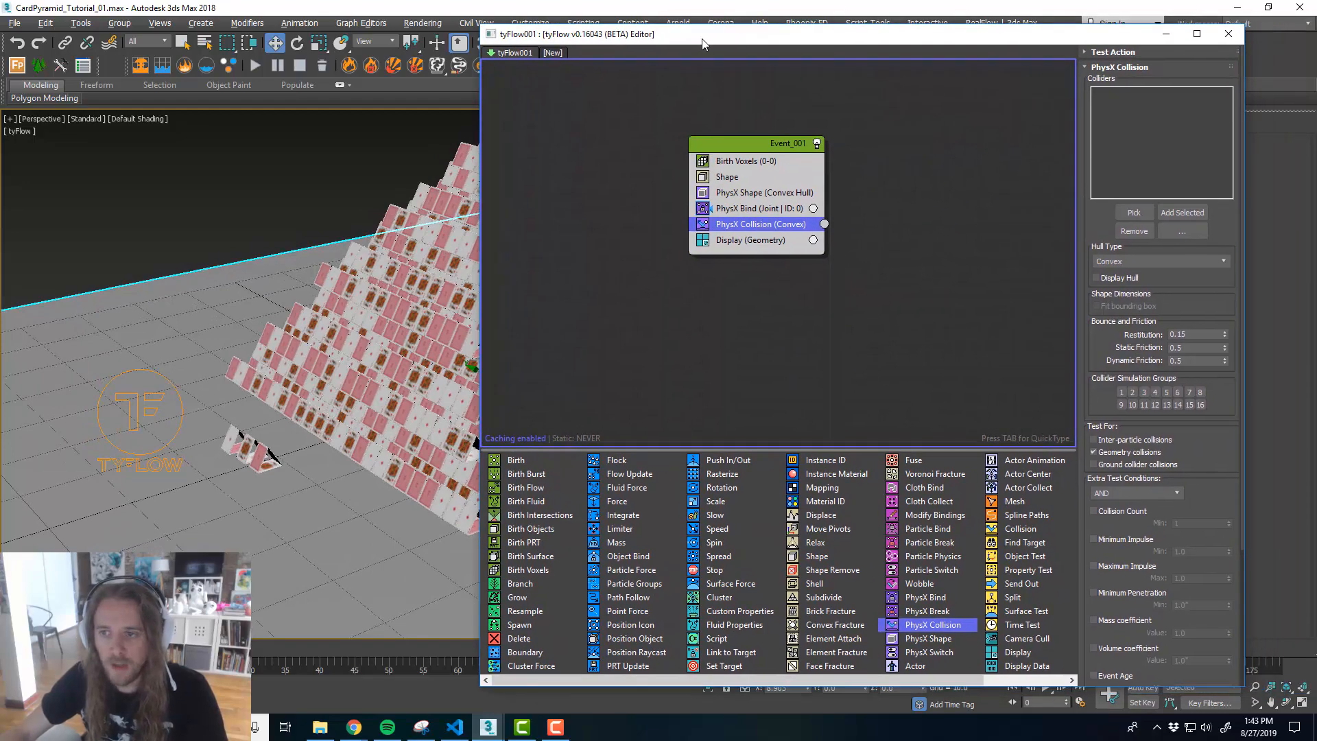
pyautogui.moveTo(387, 277); pyautogui.dragTo(197, 288, button='middle')
pyautogui.scroll(-3, 322, 304)
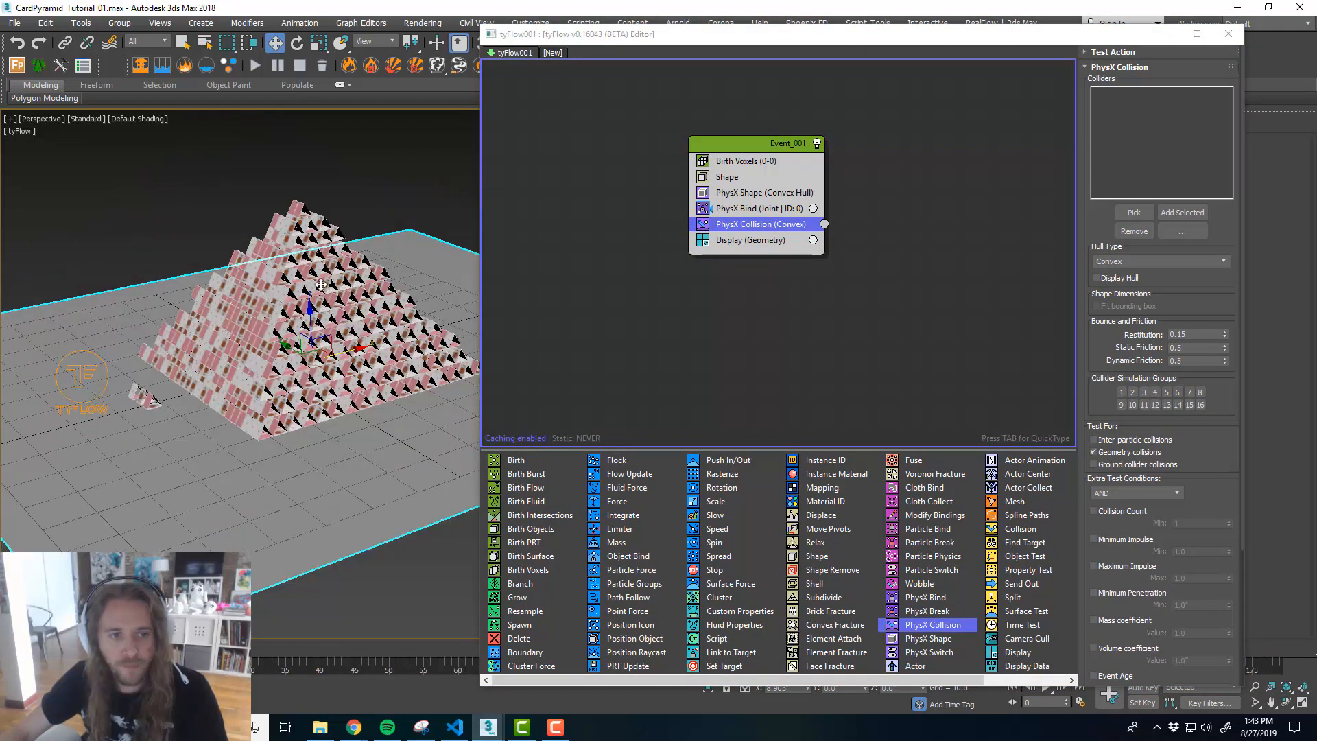
pyautogui.scroll(3, 321, 284)
pyautogui.moveTo(338, 297); pyautogui.dragTo(328, 286, button='middle')
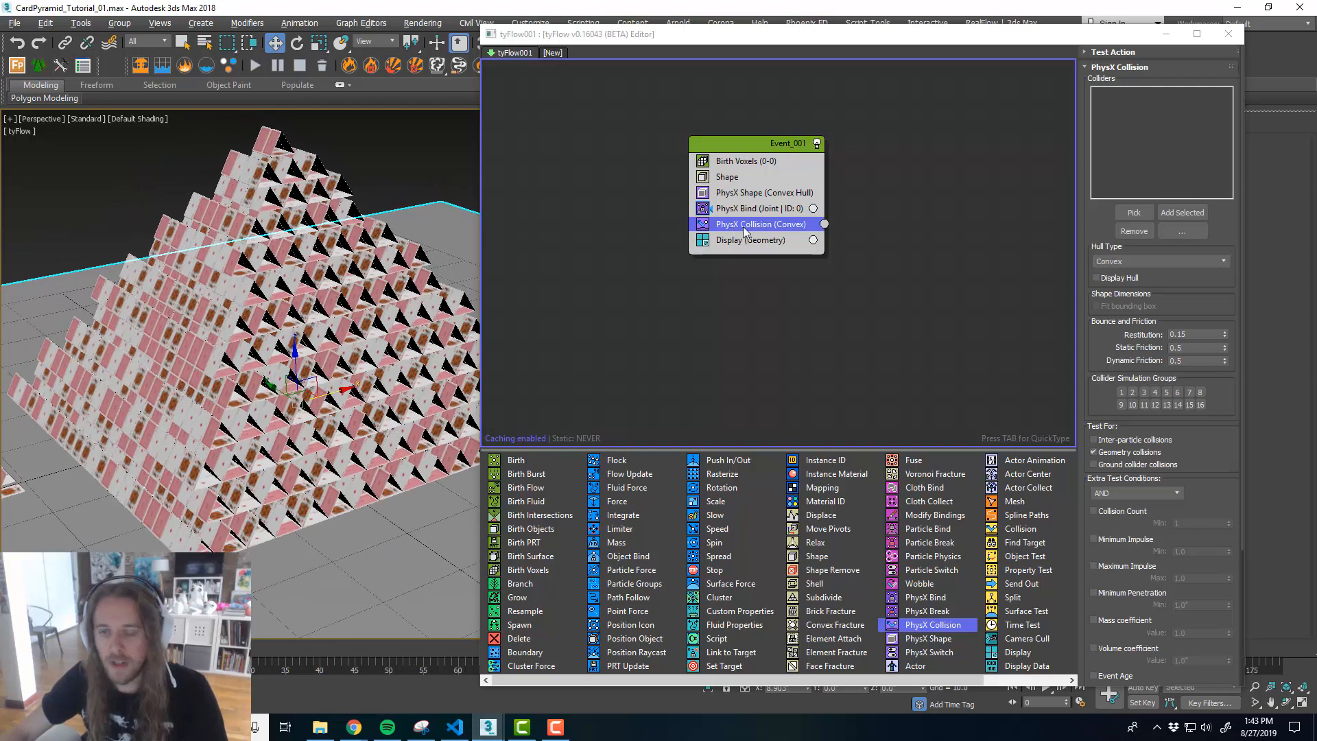
pyautogui.click(1181, 212)
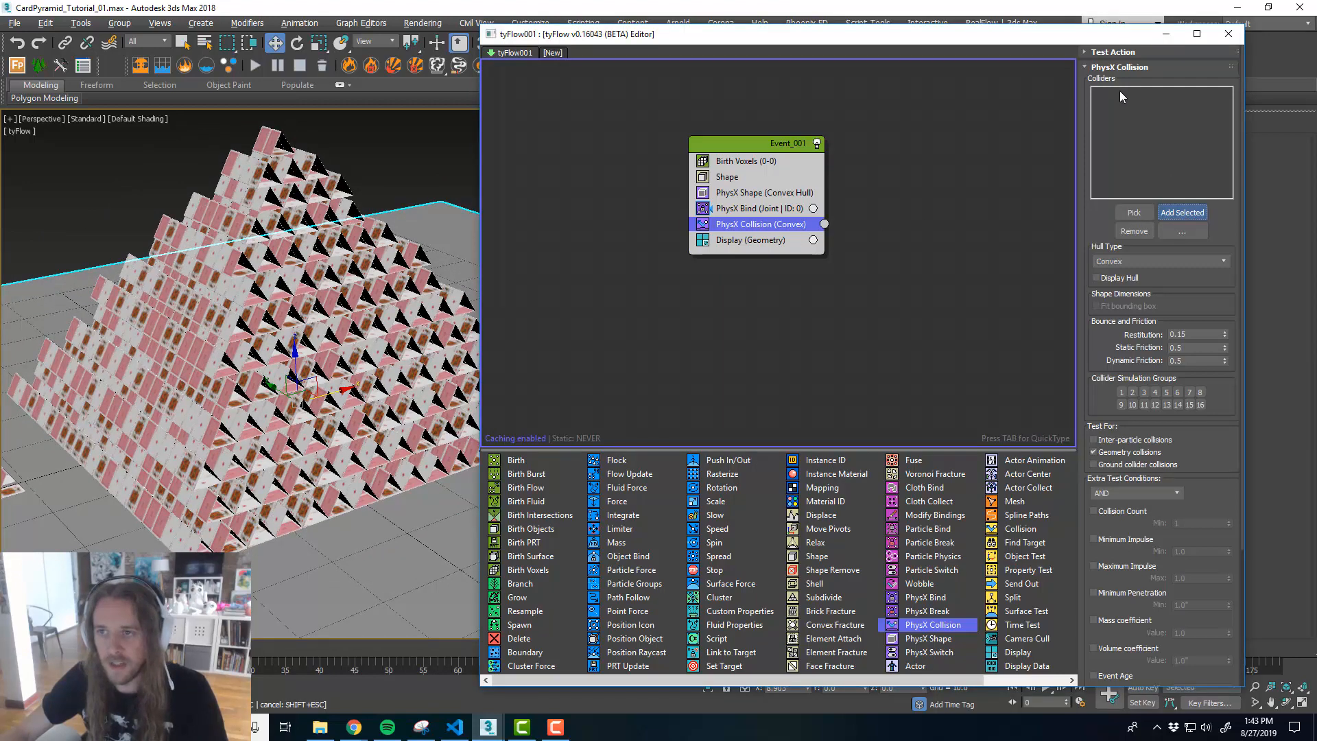
pyautogui.moveTo(837, 302); pyautogui.dragTo(823, 295, button='middle')
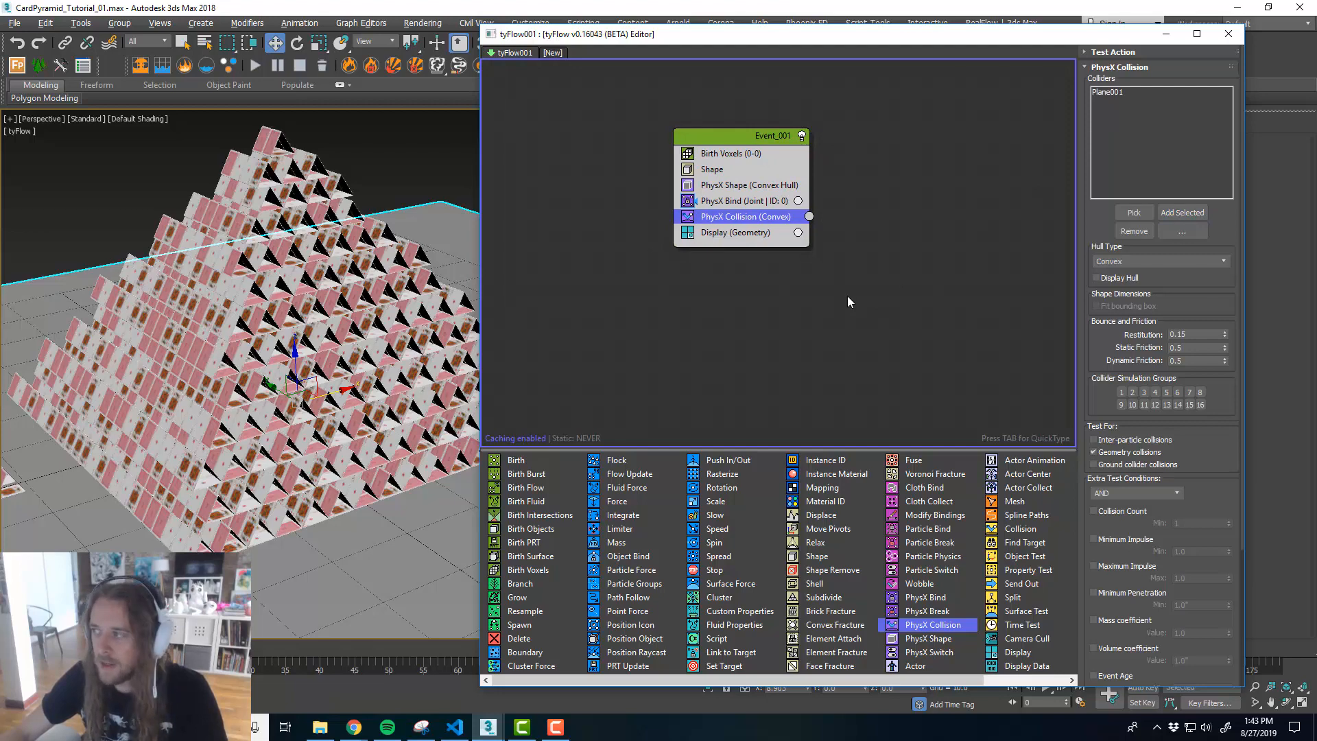
pyautogui.moveTo(847, 291); pyautogui.dragTo(843, 290, button='middle')
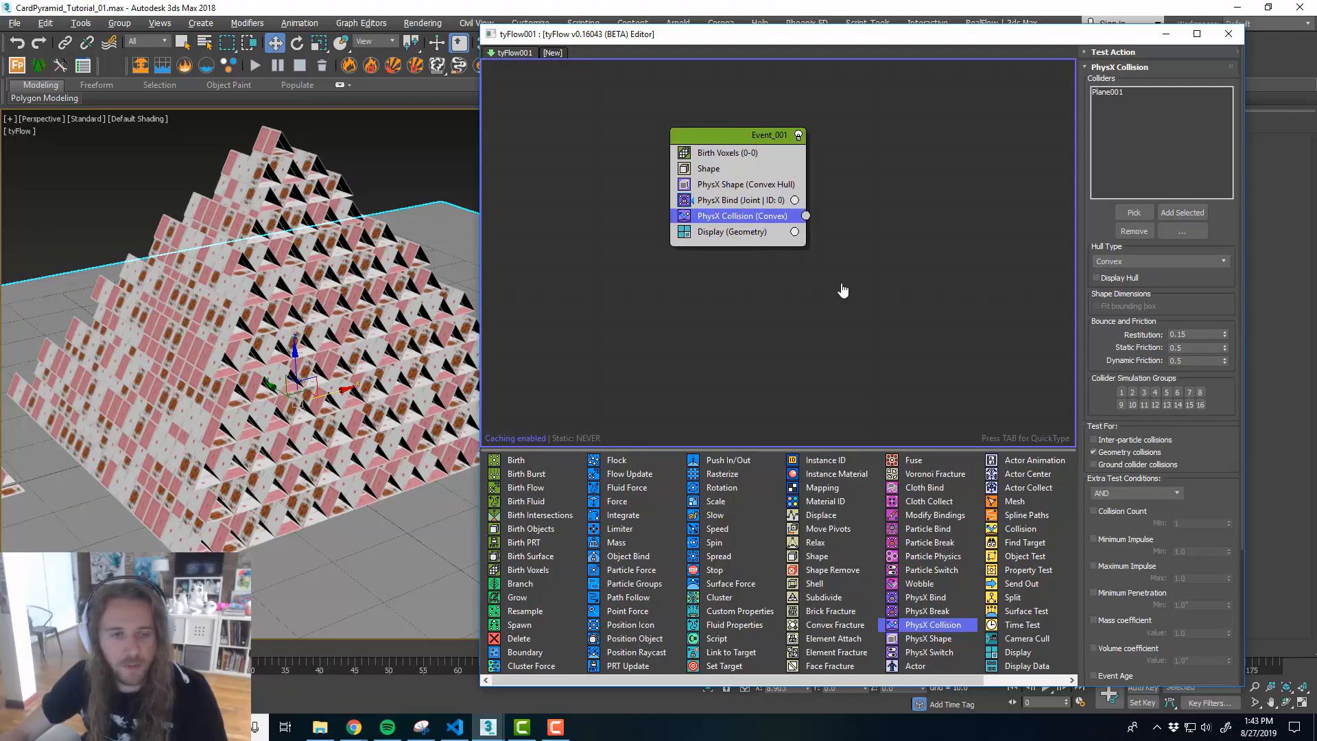
# - Play the simulation to check how the bound card castle holds up on the ground plane, and return to the start frame
pyautogui.scroll(-3, 334, 301)
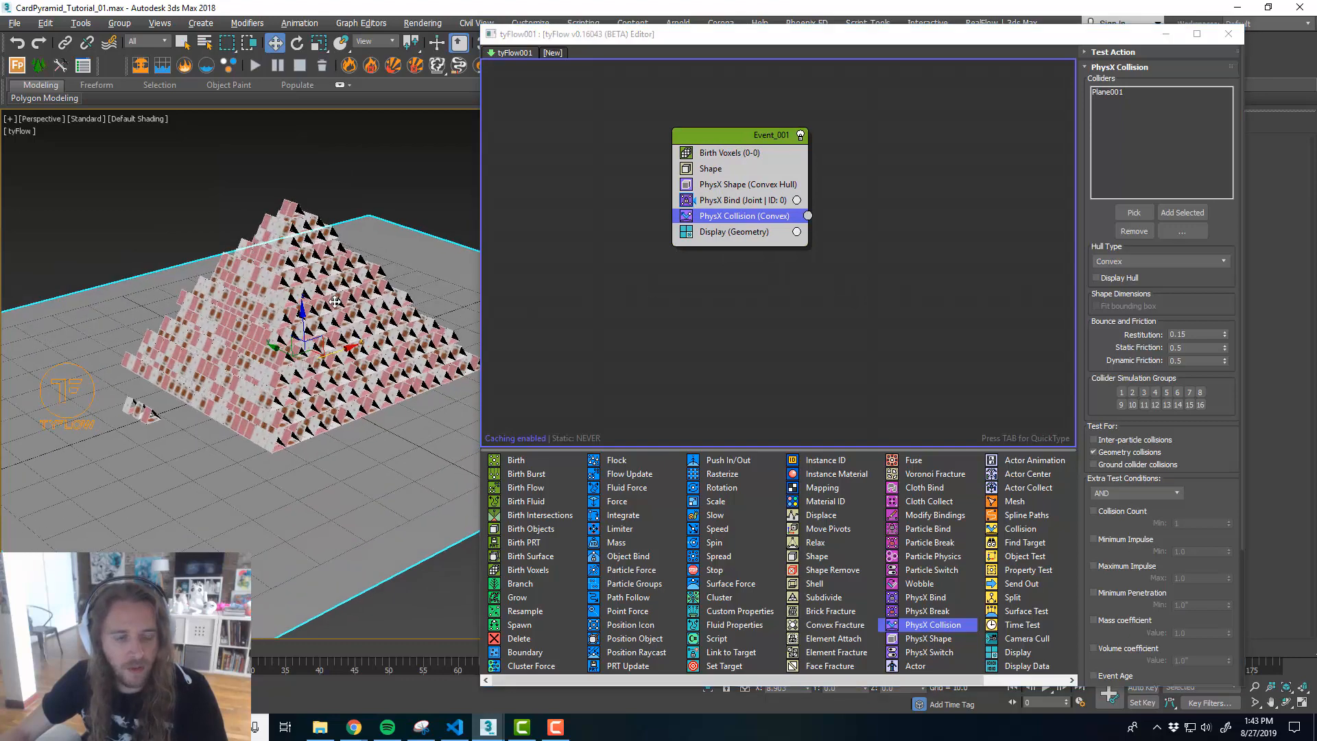
pyautogui.moveTo(334, 301); pyautogui.dragTo(348, 305, button='middle')
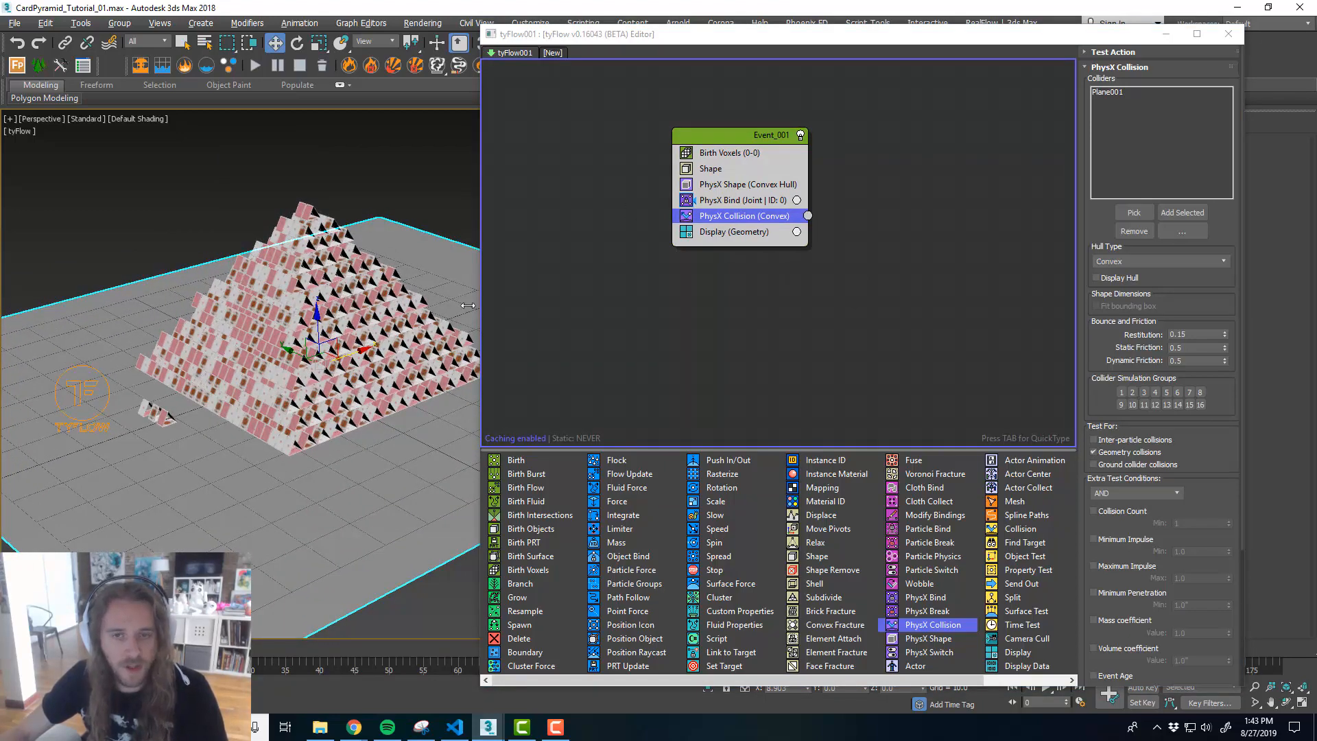
pyautogui.press('/')
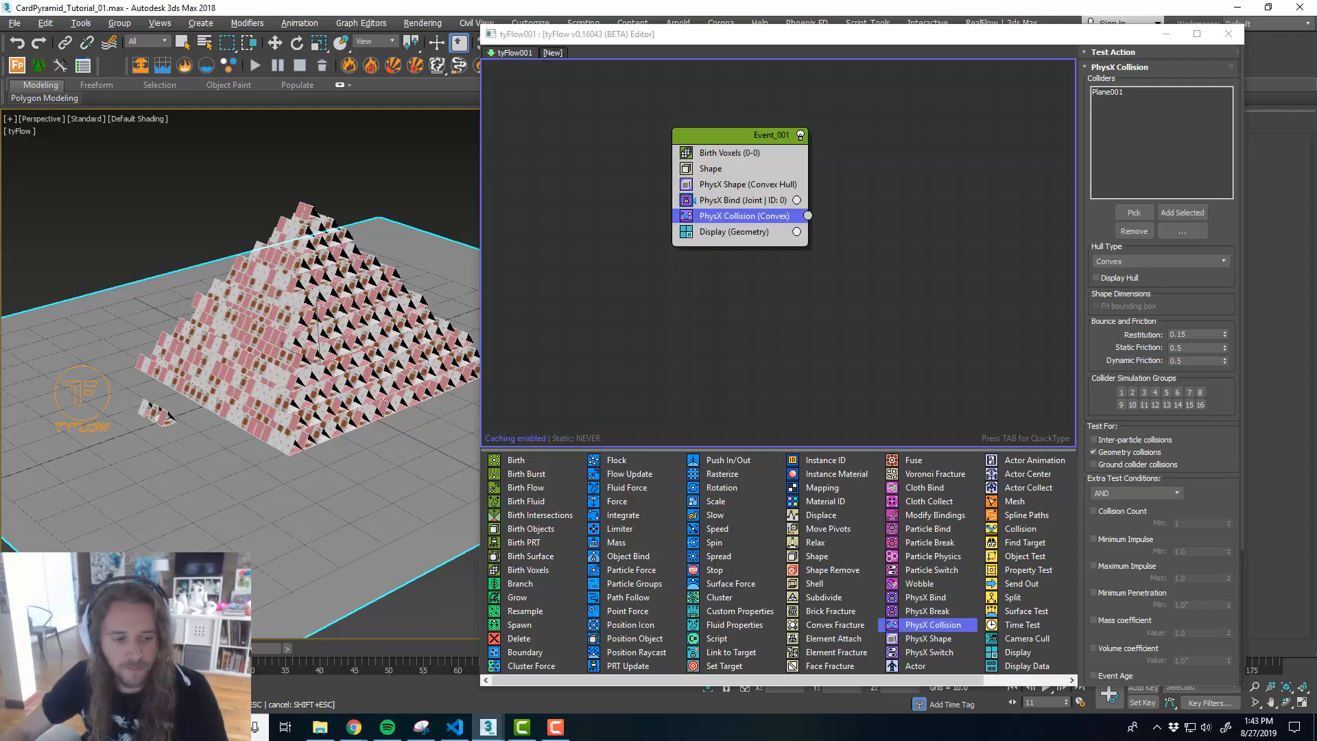
pyautogui.press('/')
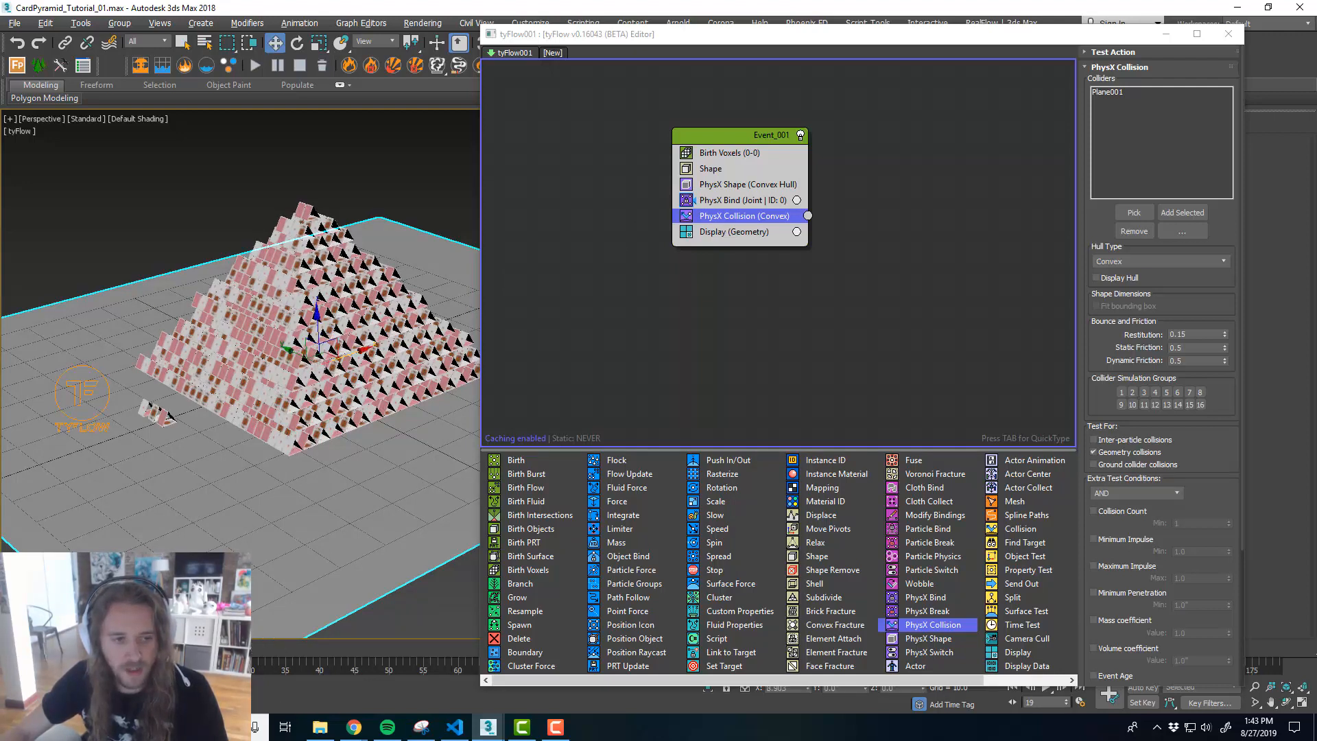
pyautogui.press('/')
pyautogui.press('/')
pyautogui.scroll(5, 334, 364)
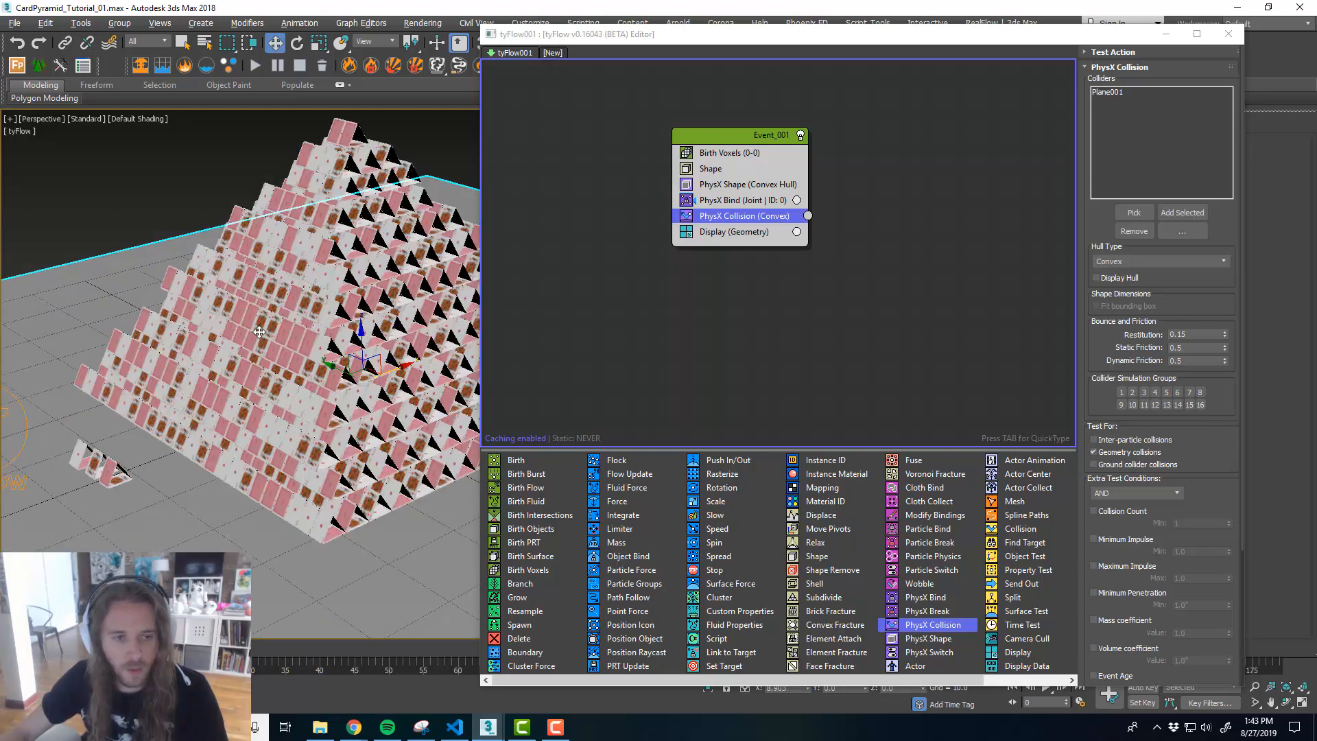
pyautogui.press('/')
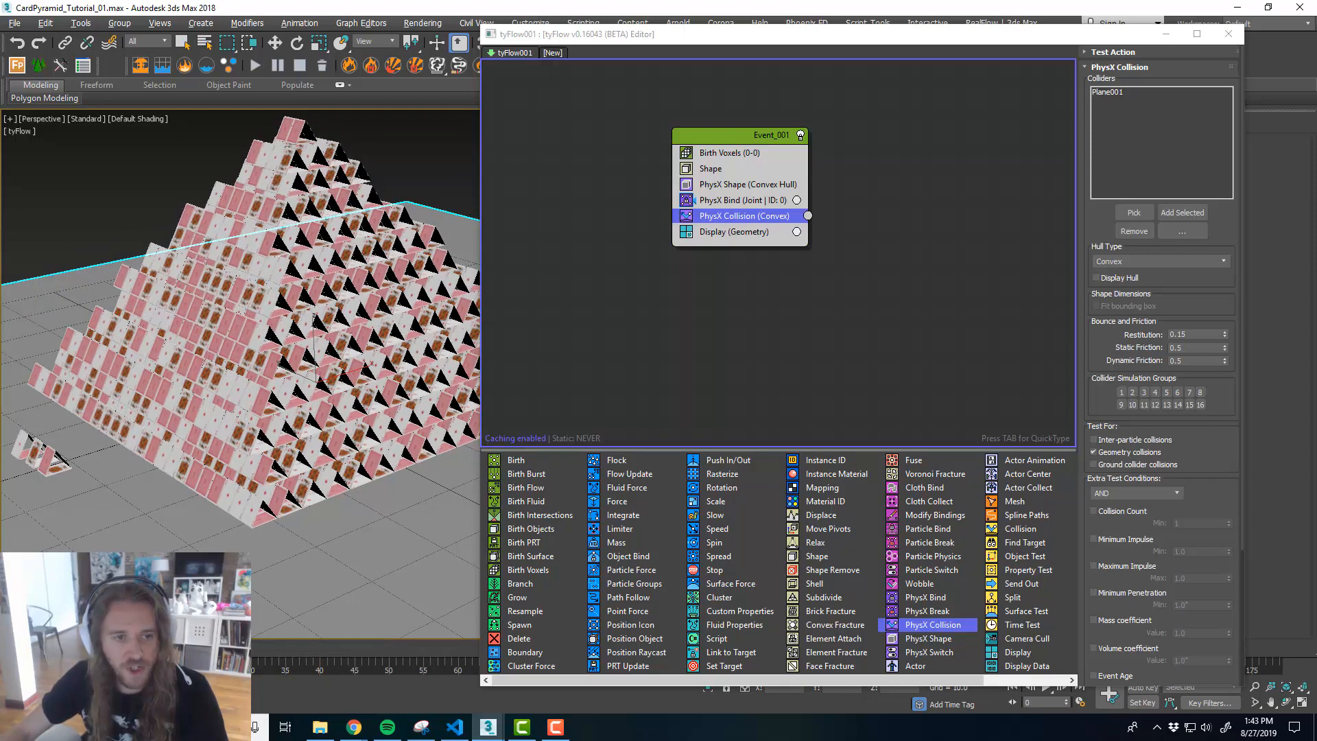
pyautogui.press('/')
pyautogui.press('Home')
# - Select the tyFlow object, move its editor out of the way and set its PhysX simulation substeps to 8
pyautogui.scroll(-3, 258, 425)
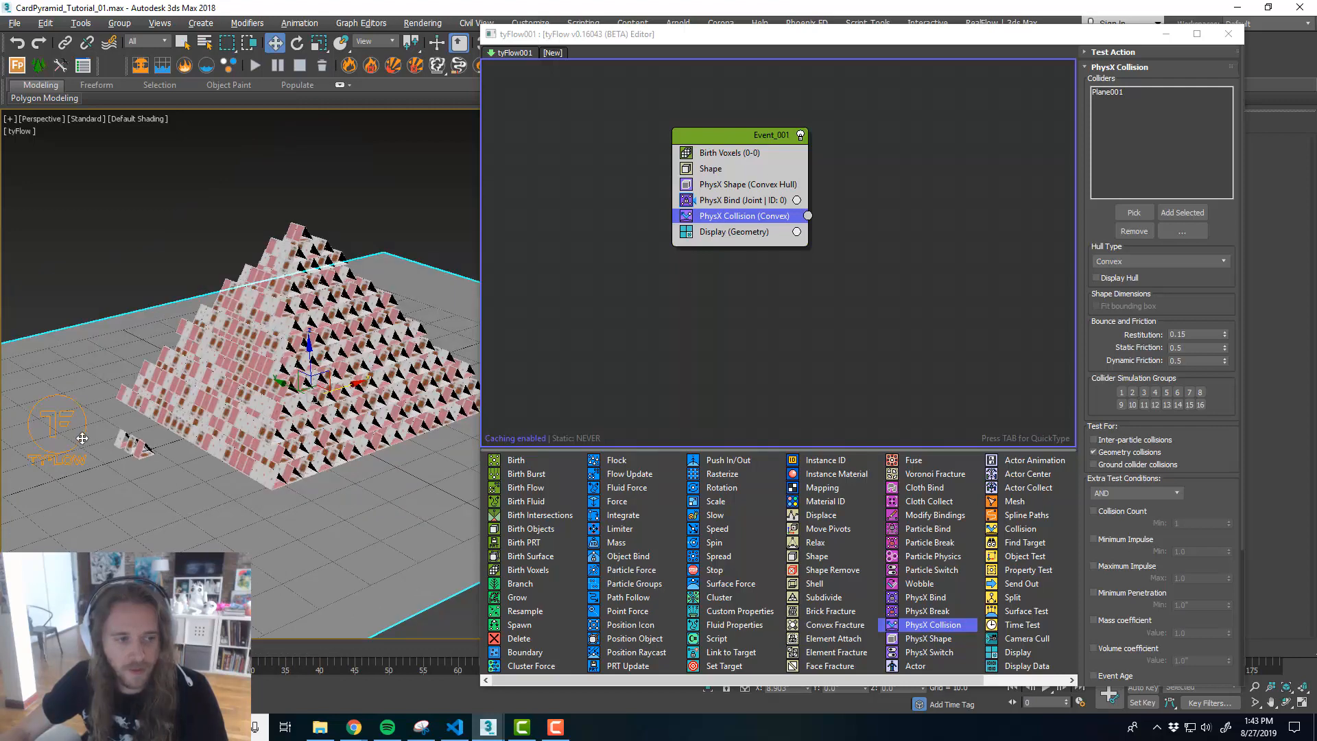
pyautogui.click(65, 420)
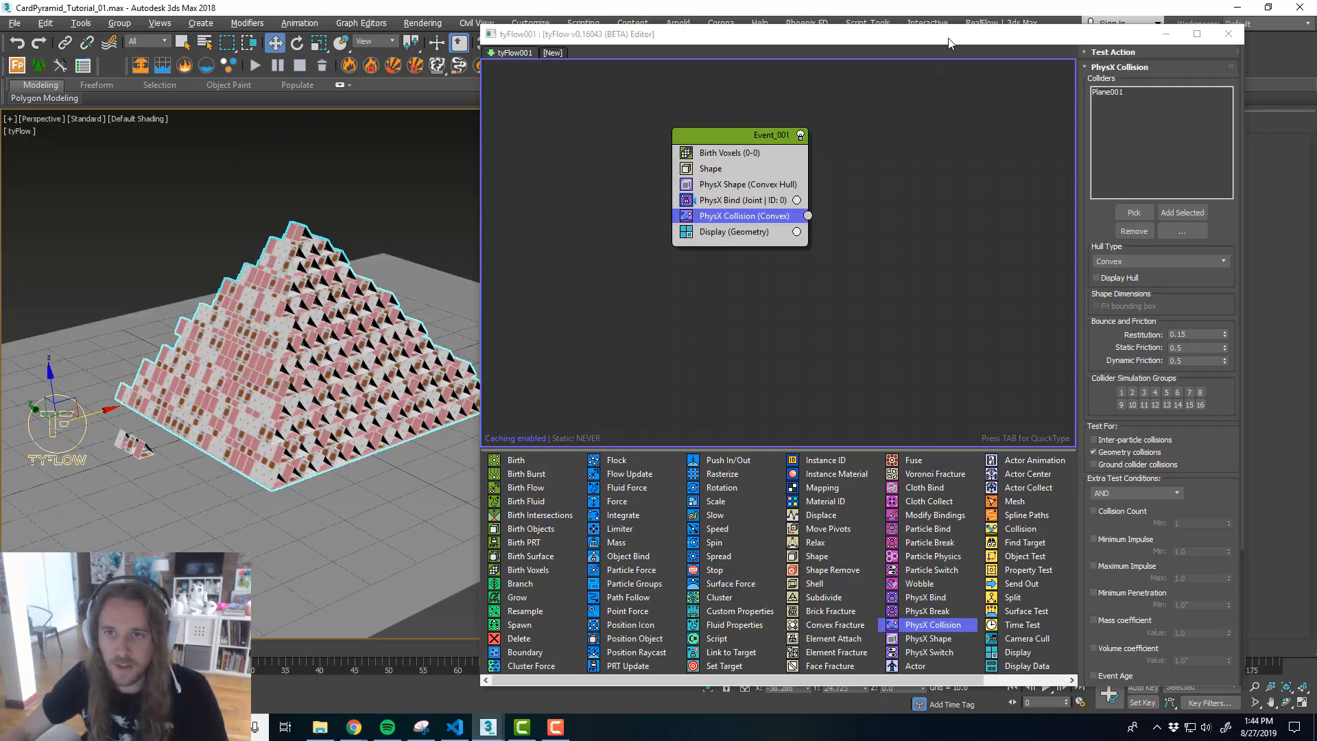
pyautogui.moveTo(949, 38); pyautogui.dragTo(1316, 65)
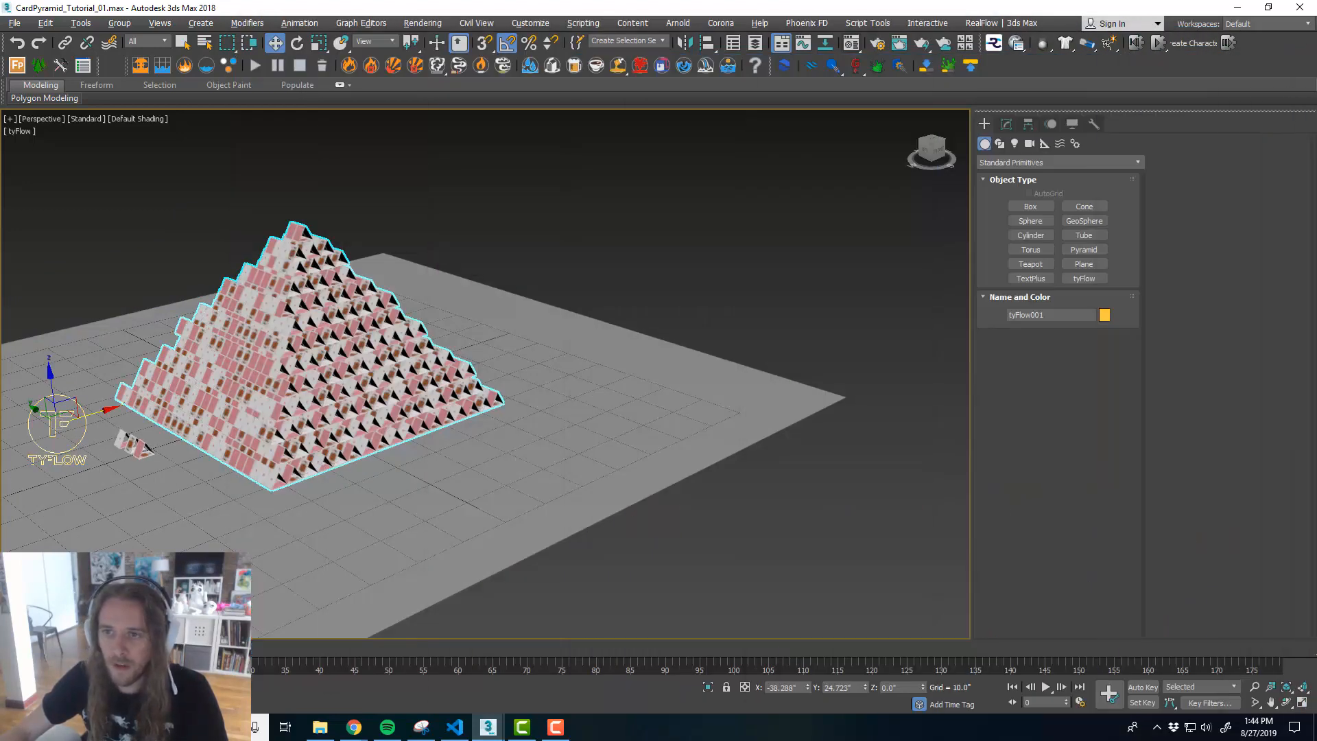
pyautogui.moveTo(887, 184); pyautogui.dragTo(915, 186, button='middle')
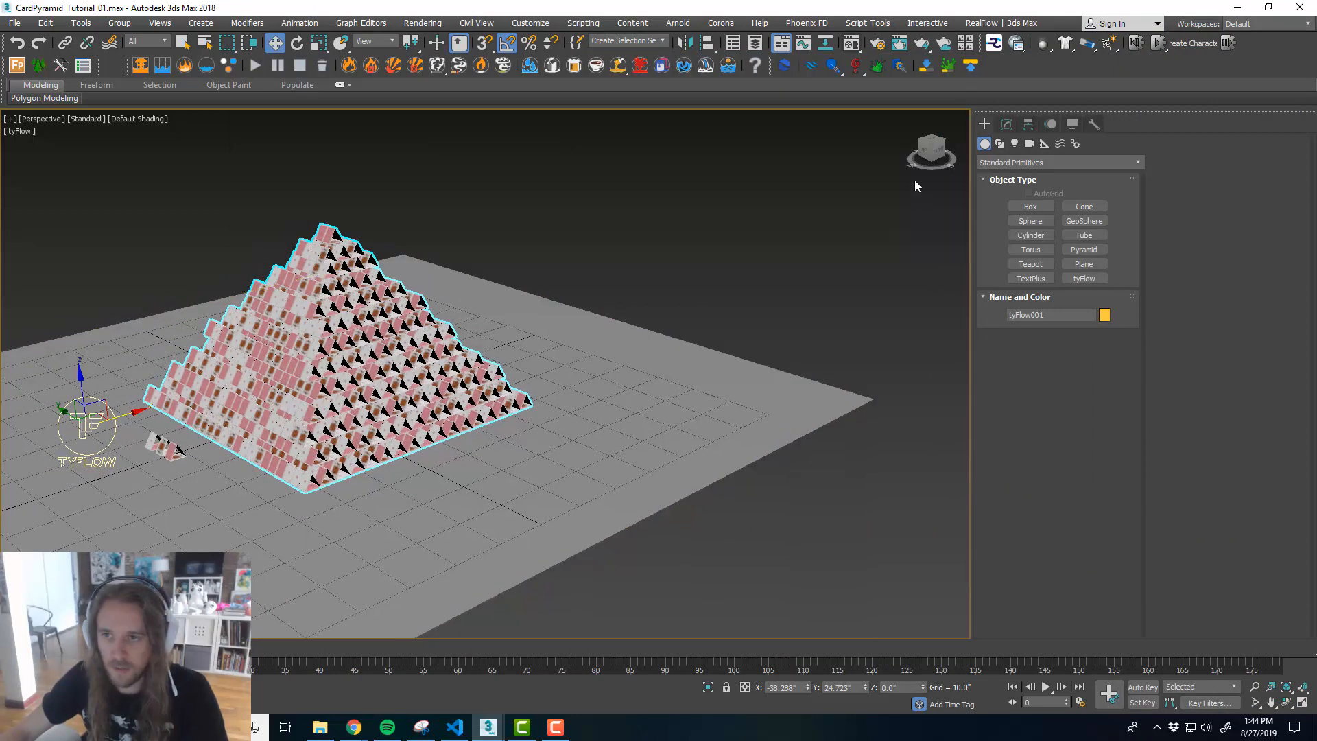
pyautogui.click(1006, 123)
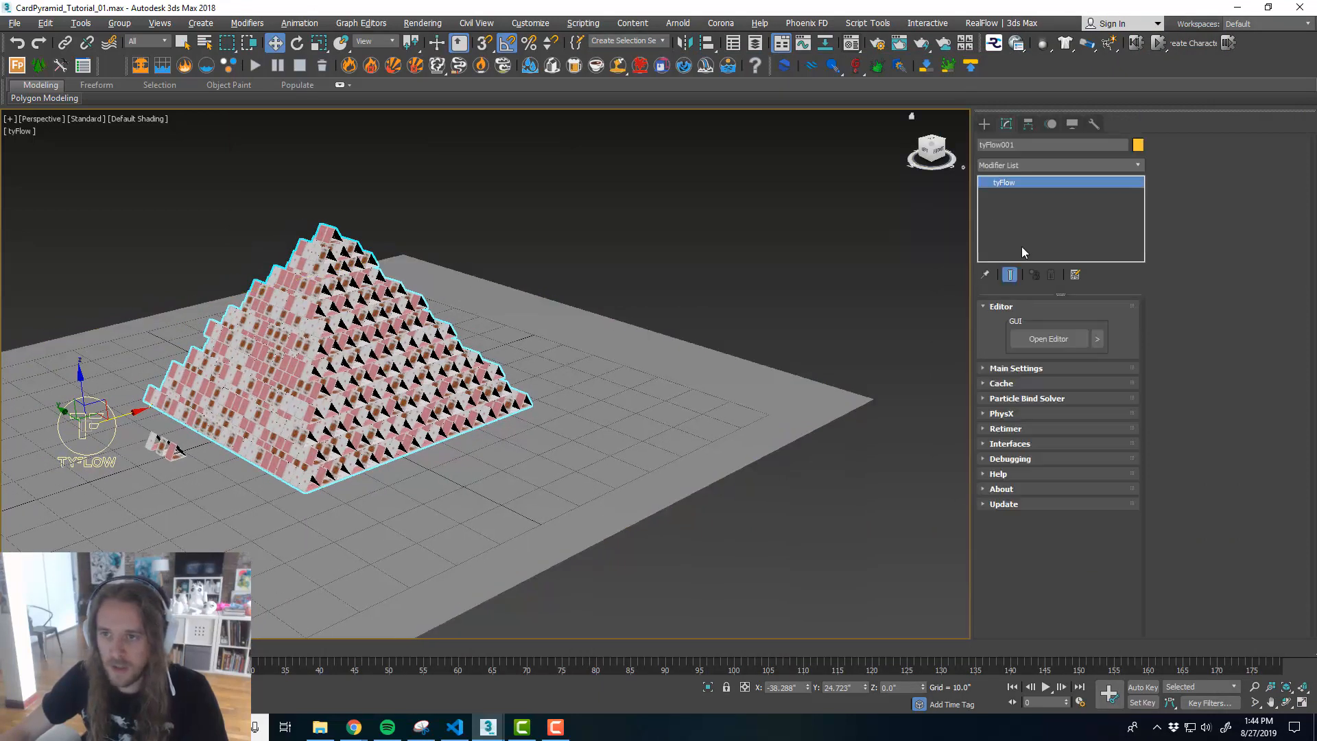
pyautogui.click(1019, 413)
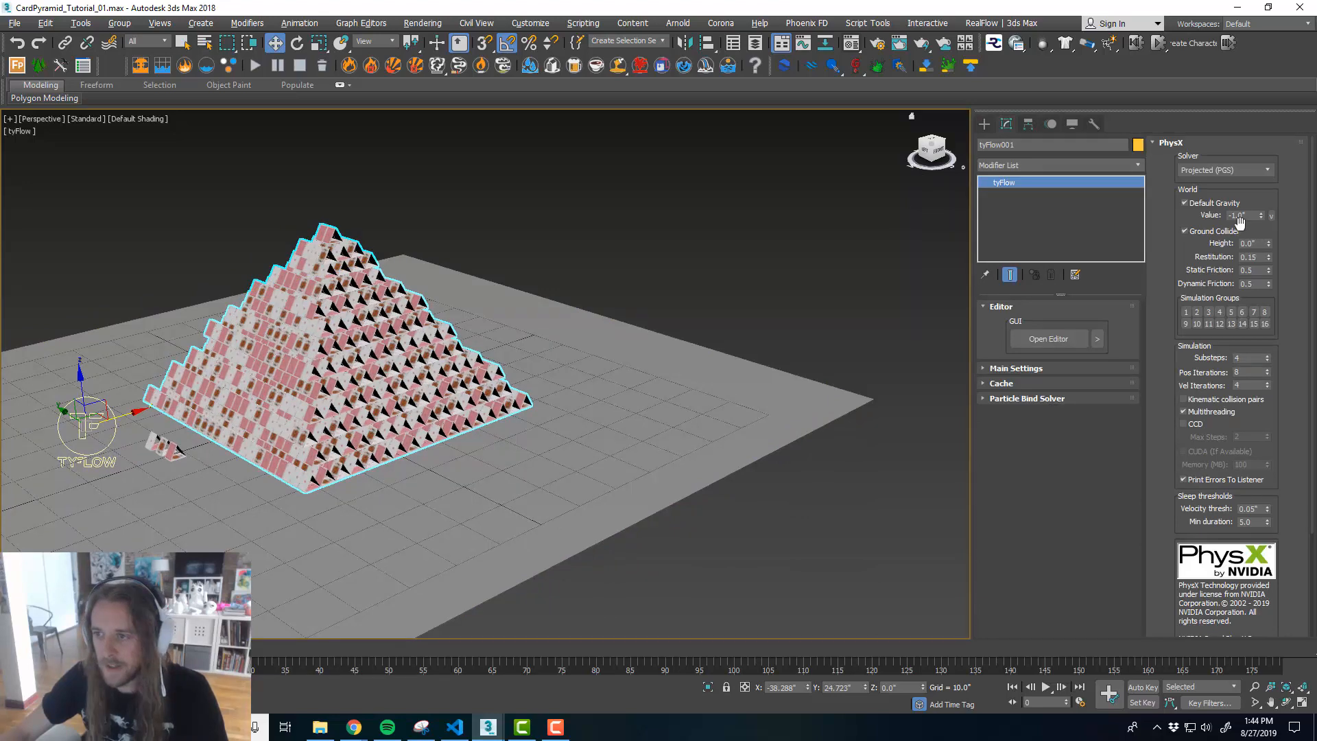
pyautogui.doubleClick(1248, 358)
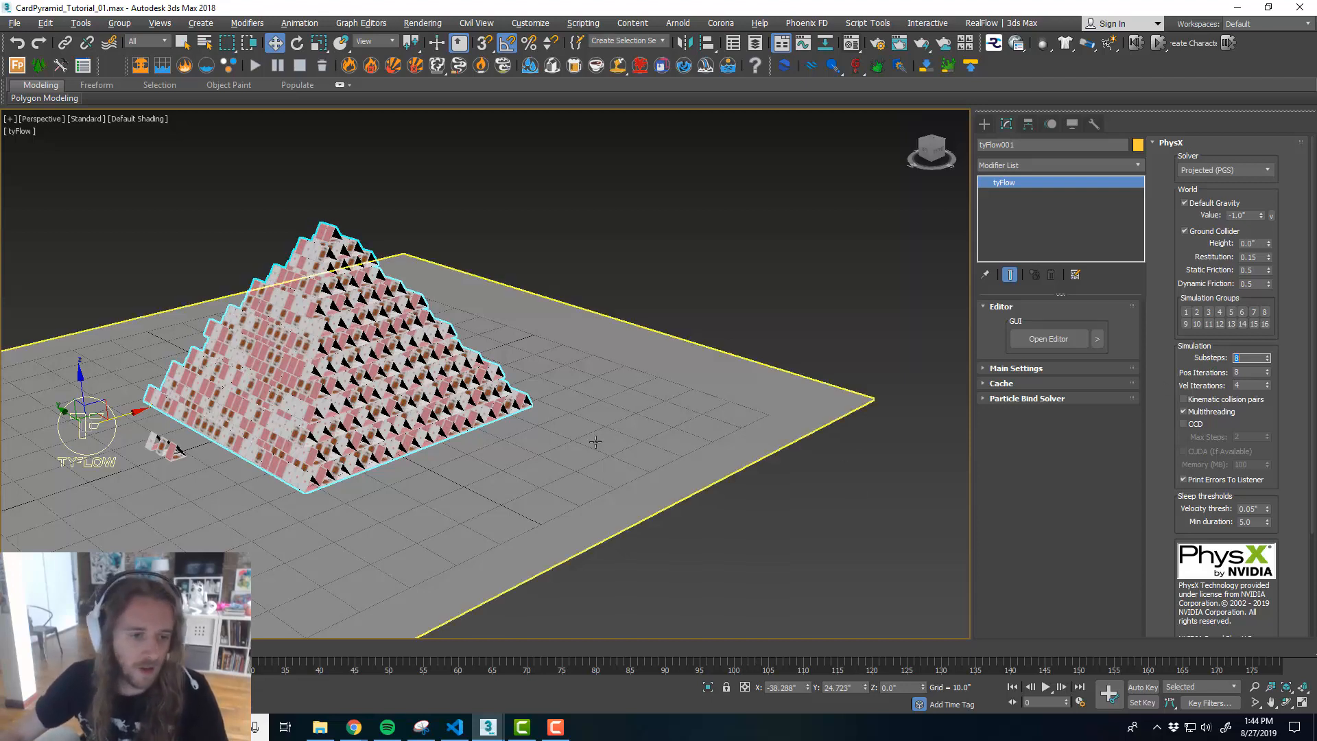
# - Simulate to frame 36 and scrub back to frame 28, examining how stable the card pyramid is
pyautogui.moveTo(594, 443); pyautogui.dragTo(618, 445, button='middle')
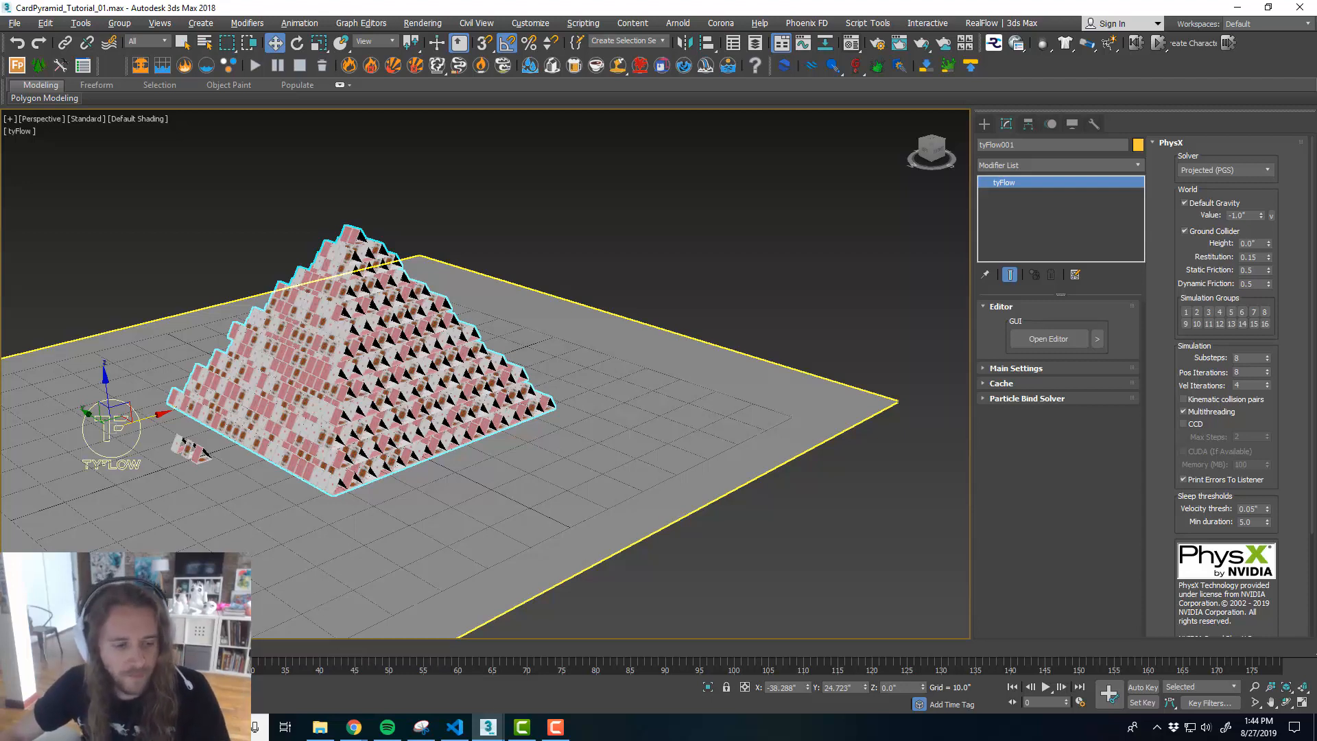
pyautogui.click(301, 648)
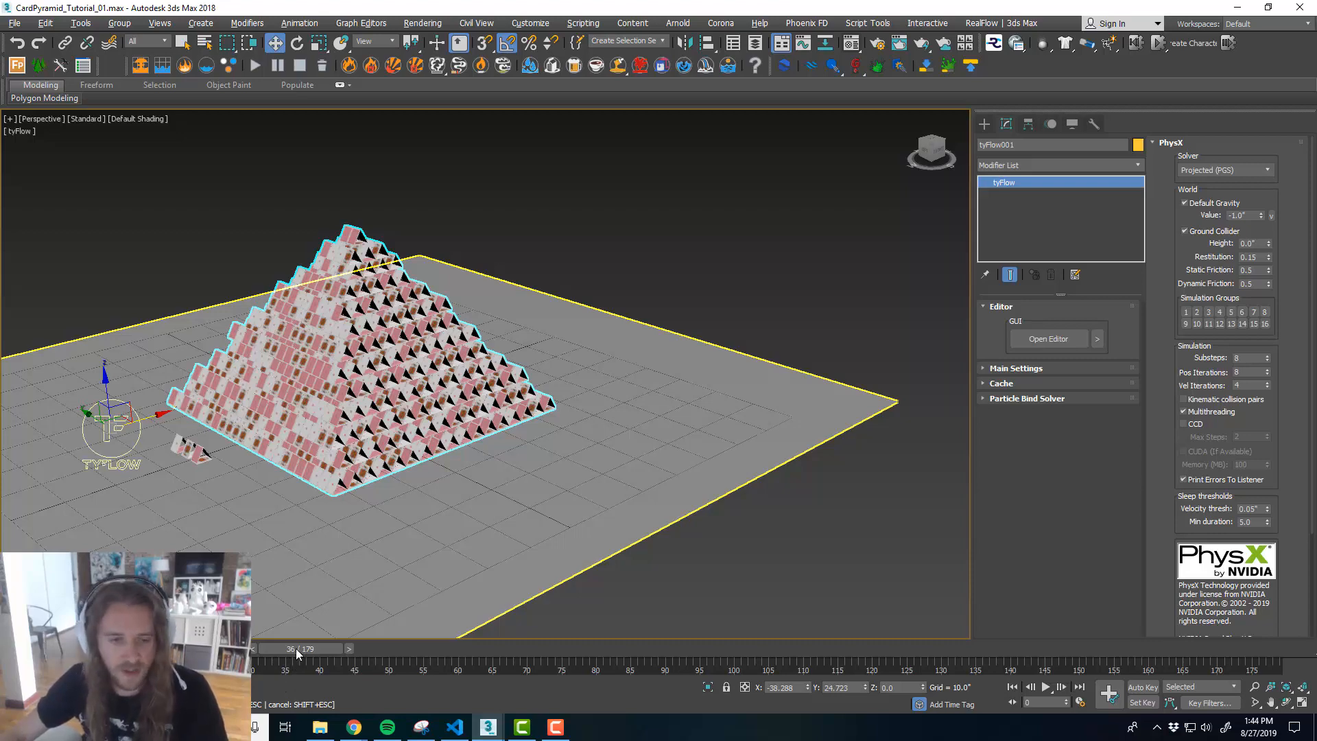
pyautogui.scroll(5, 315, 551)
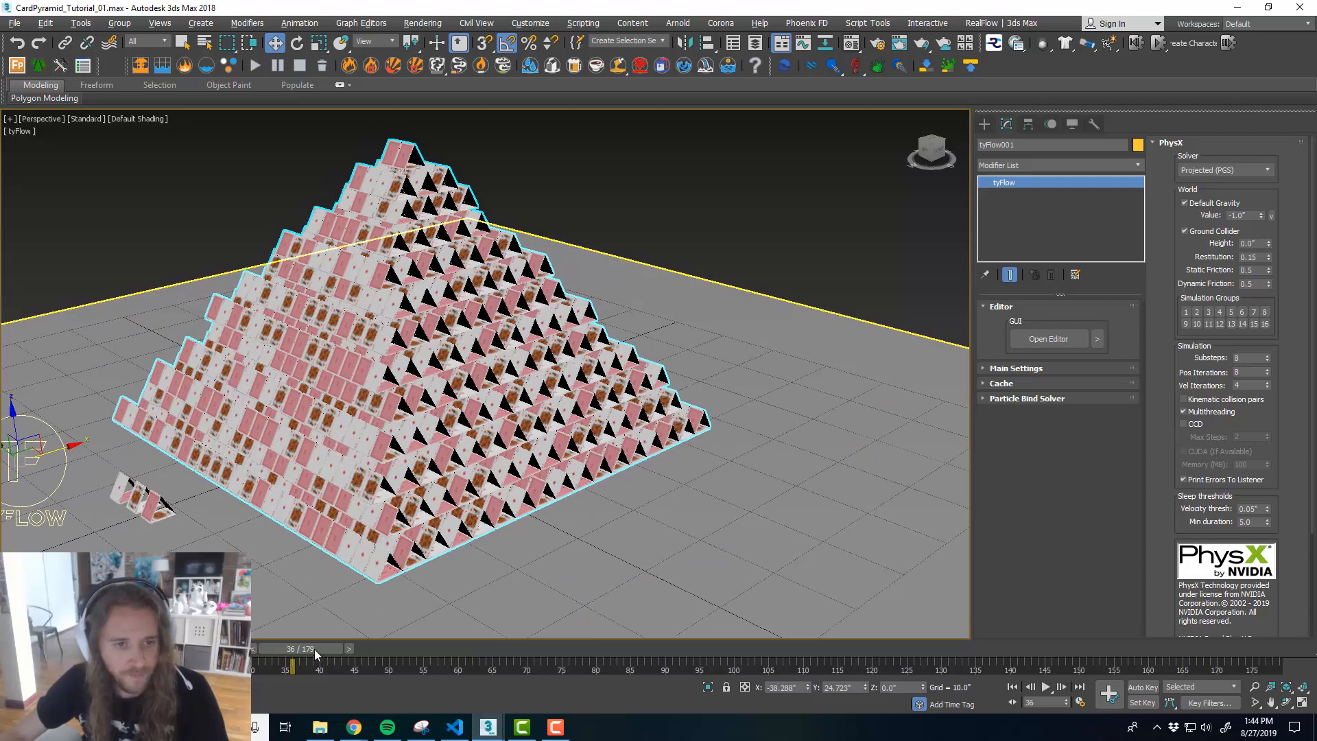
pyautogui.moveTo(306, 648); pyautogui.dragTo(262, 635)
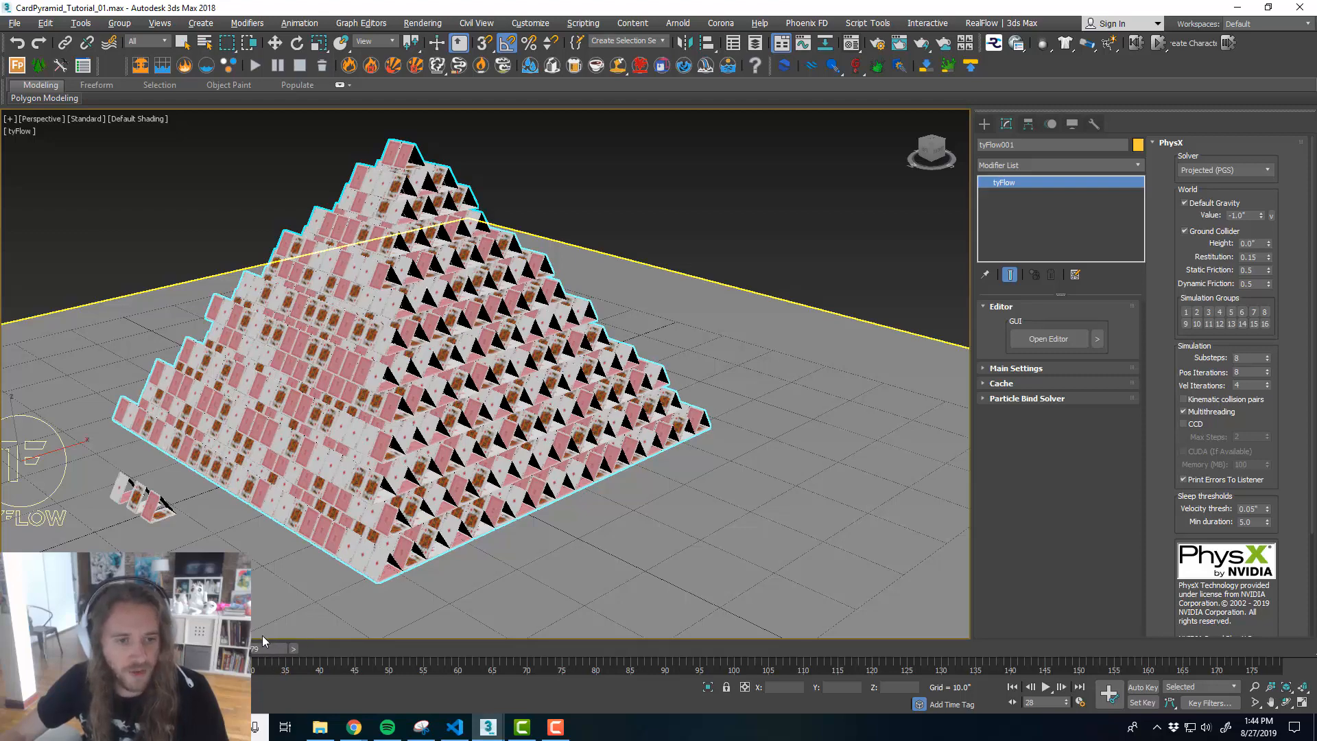
pyautogui.press('w')
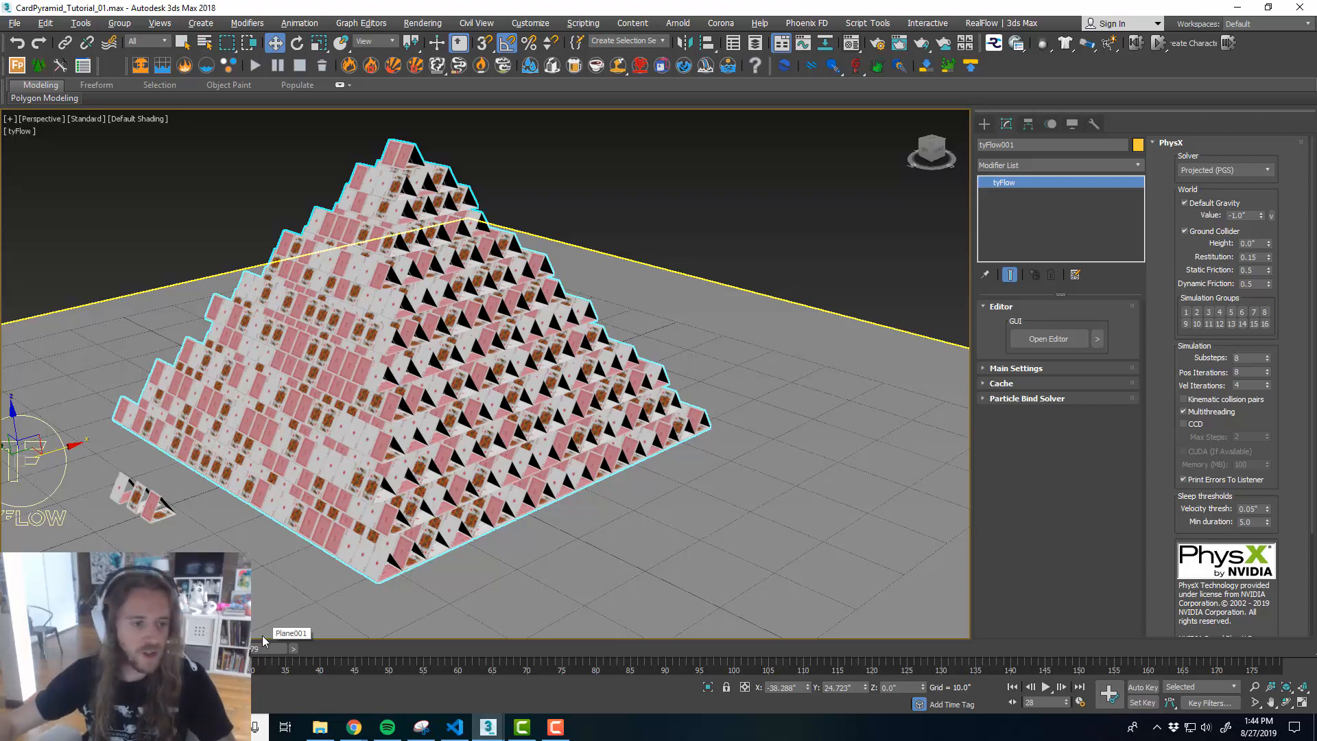
pyautogui.moveTo(474, 463); pyautogui.dragTo(466, 459, button='middle')
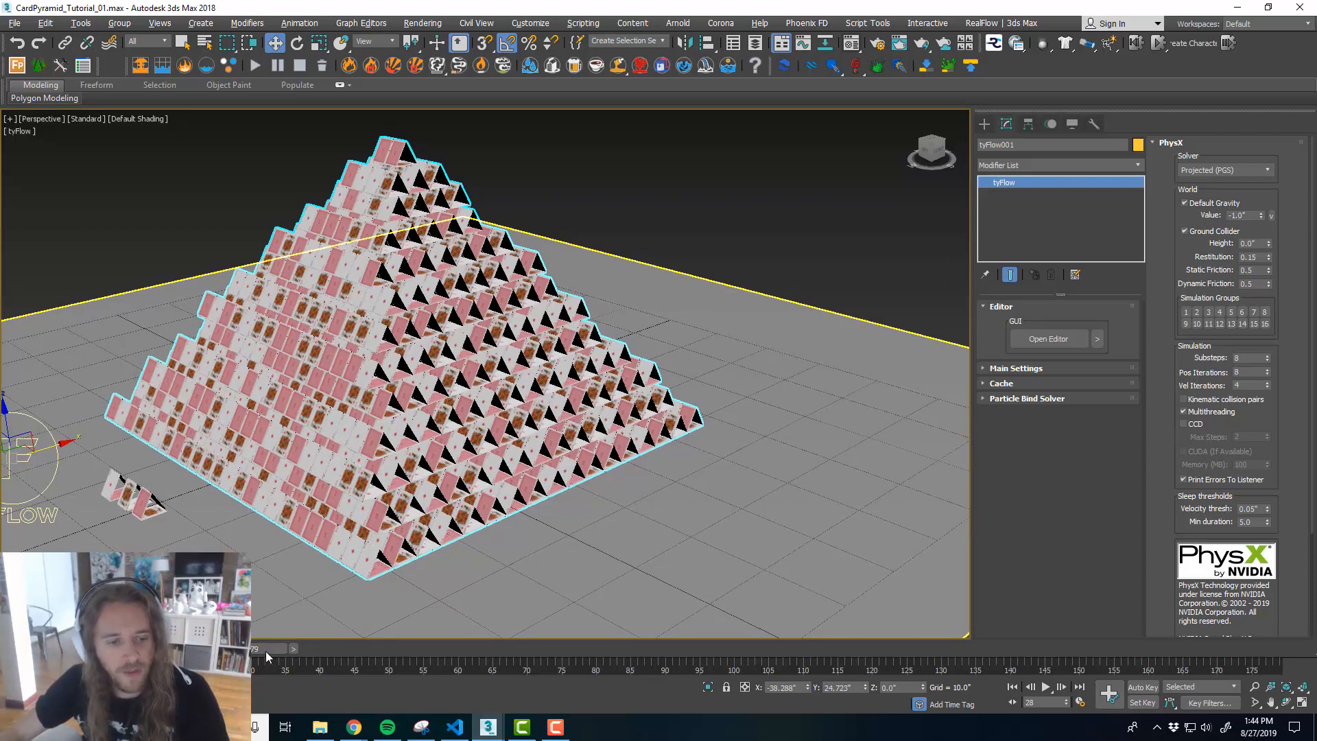
# - Return to the start frame and add a Property Test operator below PhysX Collision in Event_001 of the tyFlow editor
pyautogui.moveTo(268, 650); pyautogui.dragTo(55, 651)
pyautogui.moveTo(403, 439); pyautogui.dragTo(422, 447, button='middle')
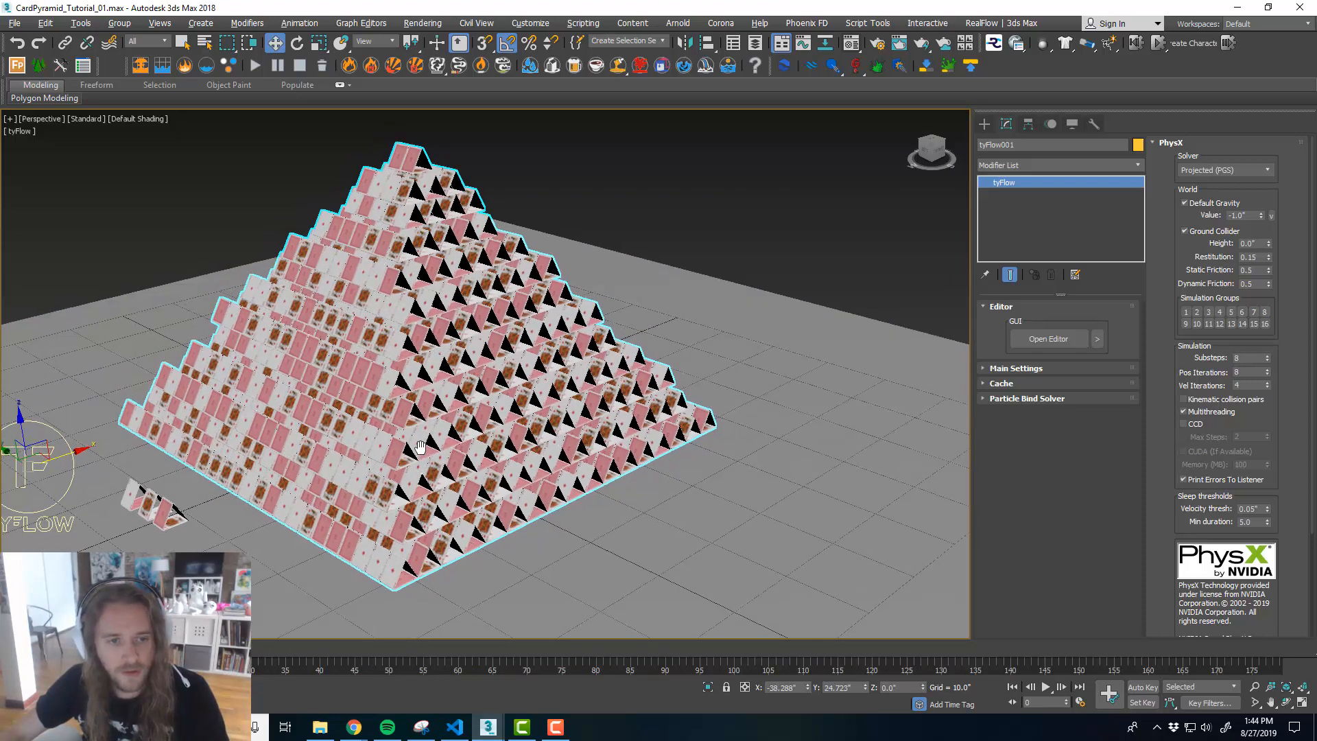
pyautogui.moveTo(1316, 43); pyautogui.dragTo(841, 37)
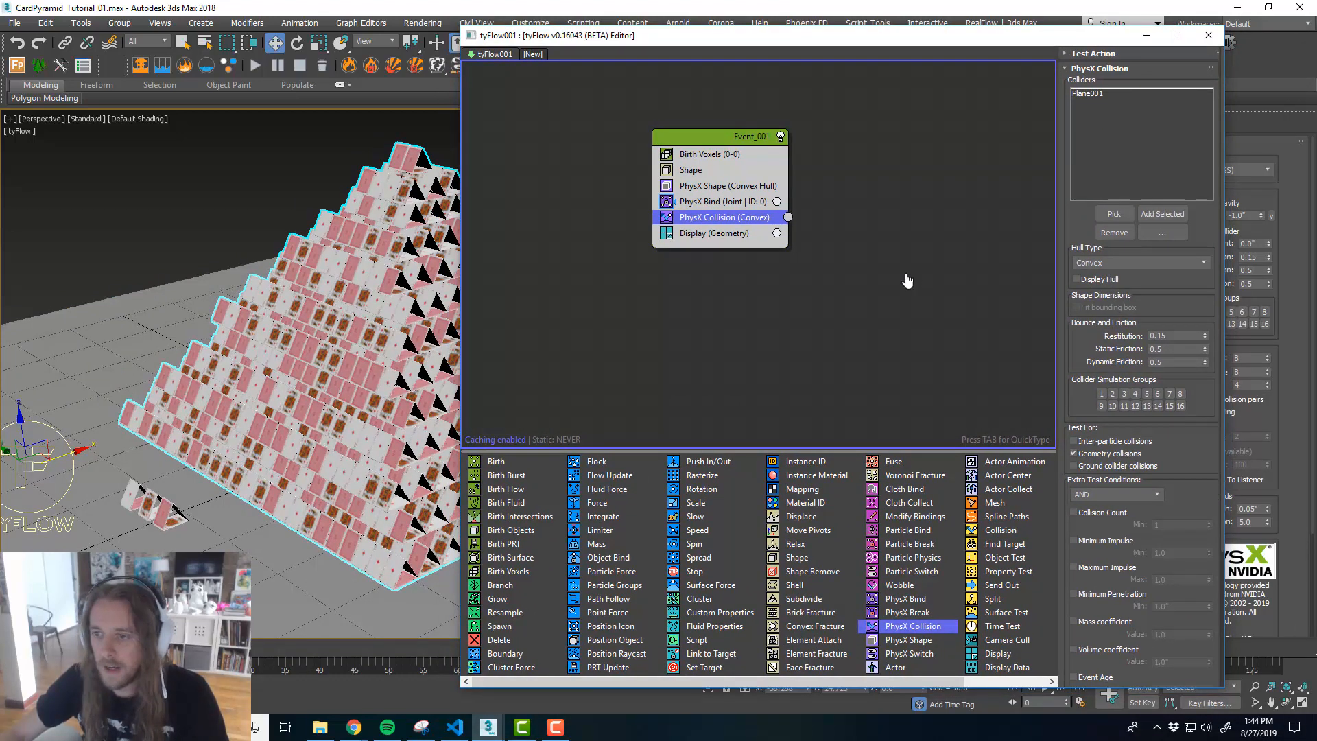
pyautogui.moveTo(912, 279); pyautogui.dragTo(892, 277, button='middle')
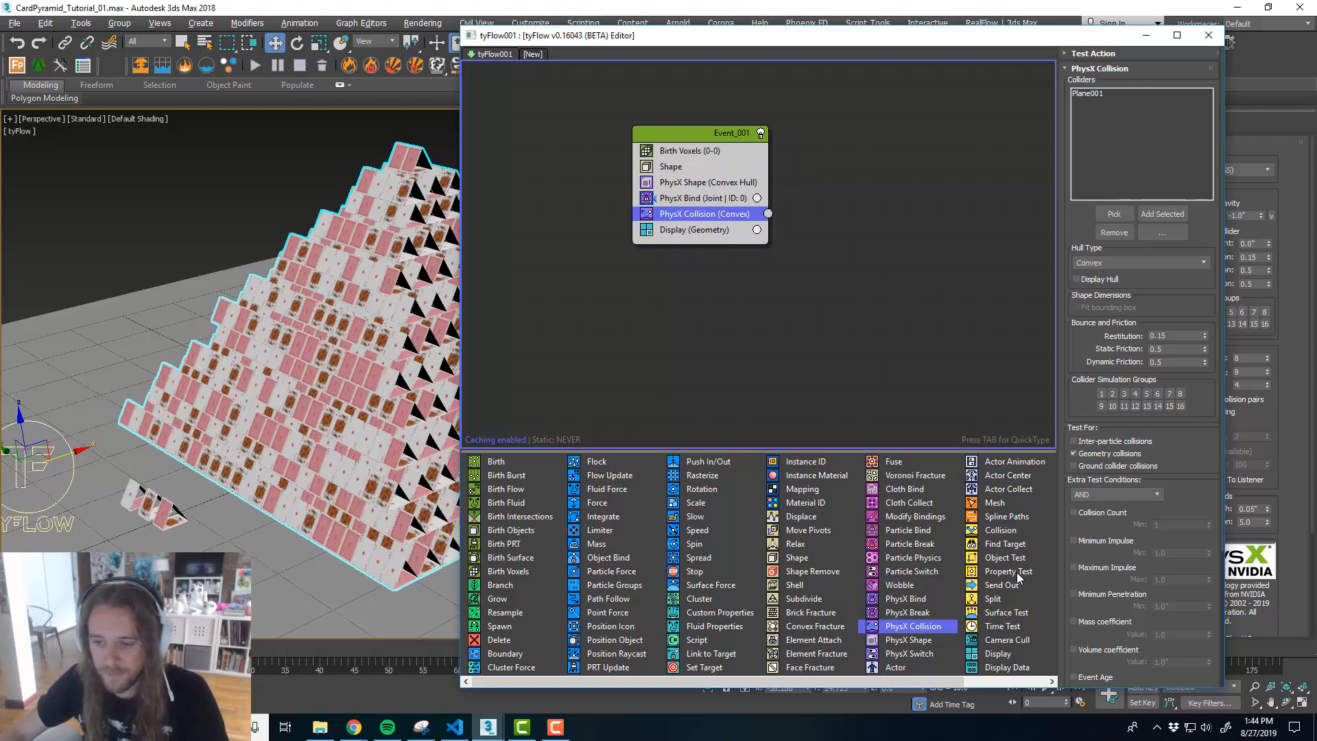
pyautogui.moveTo(1015, 572); pyautogui.dragTo(830, 235)
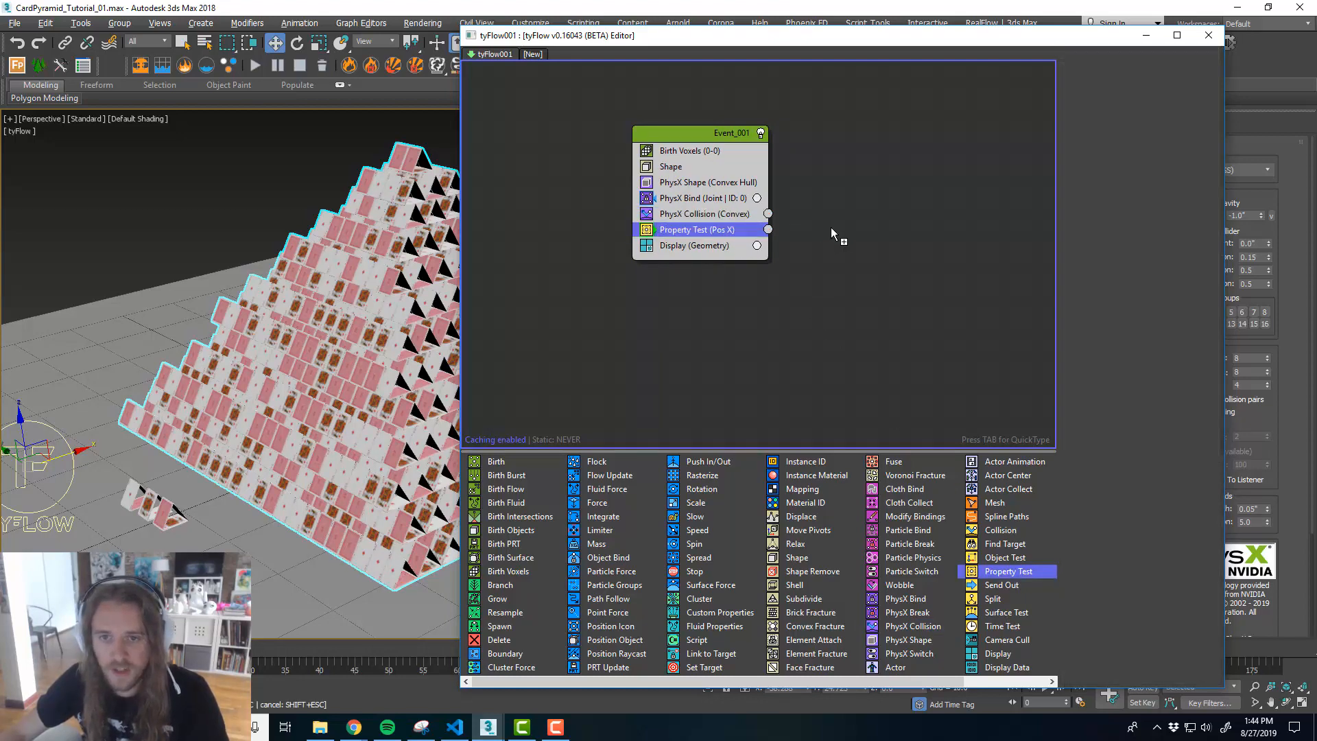
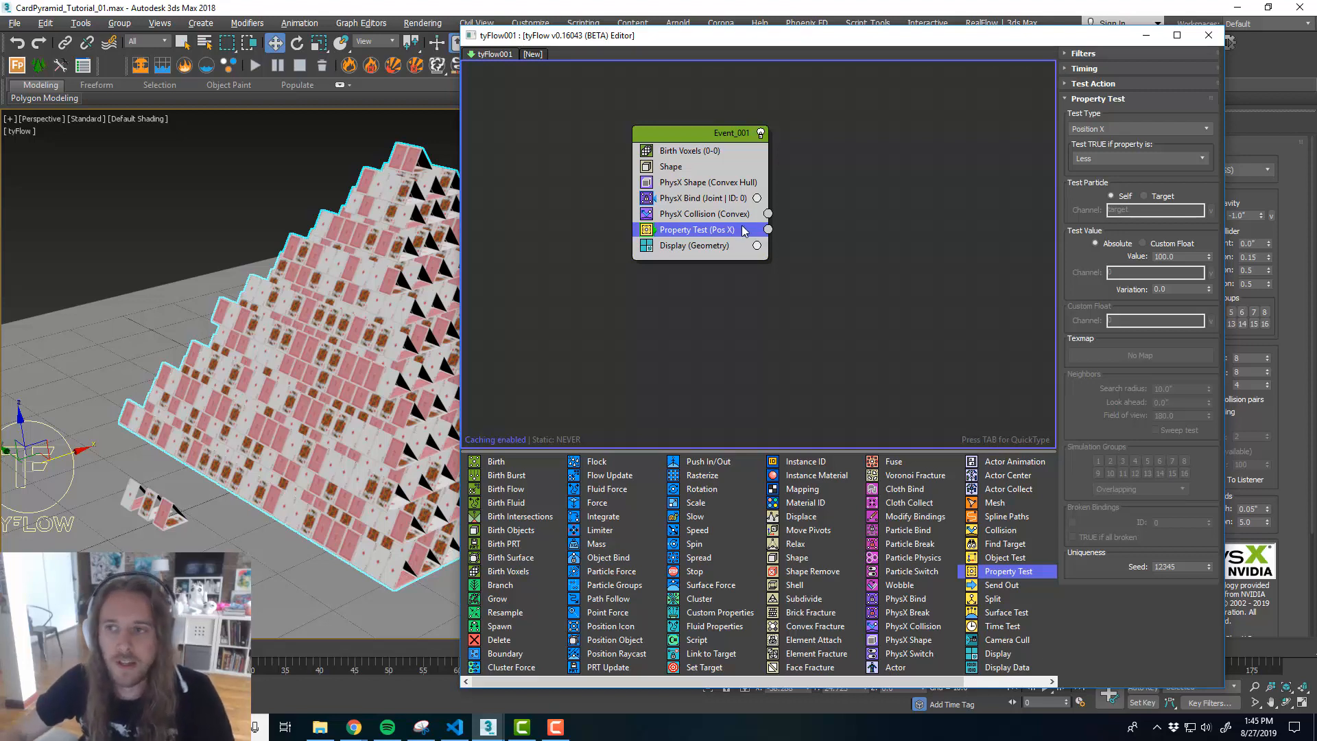
# - Set the Property Test to be true when a particle's Spin Z is greater than an absolute value of 30
pyautogui.click(1137, 130)
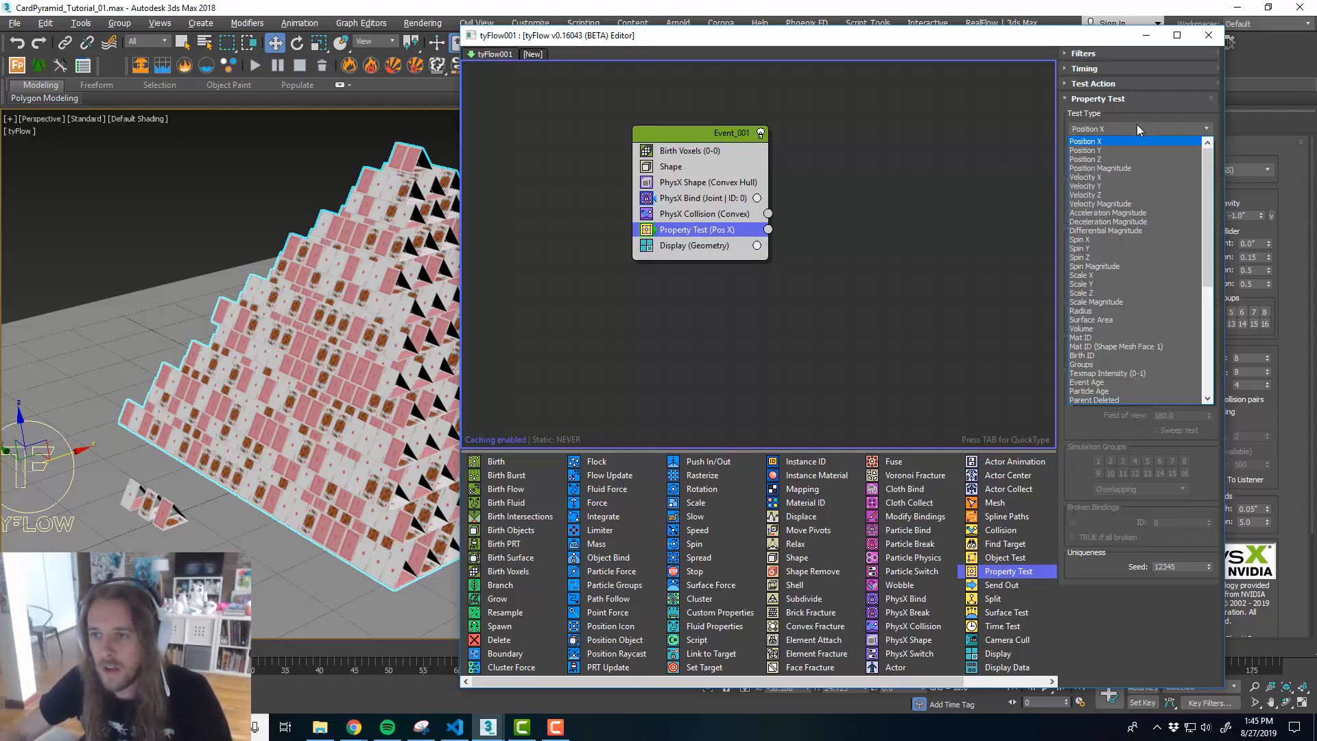
pyautogui.click(1153, 159)
pyautogui.click(1147, 129)
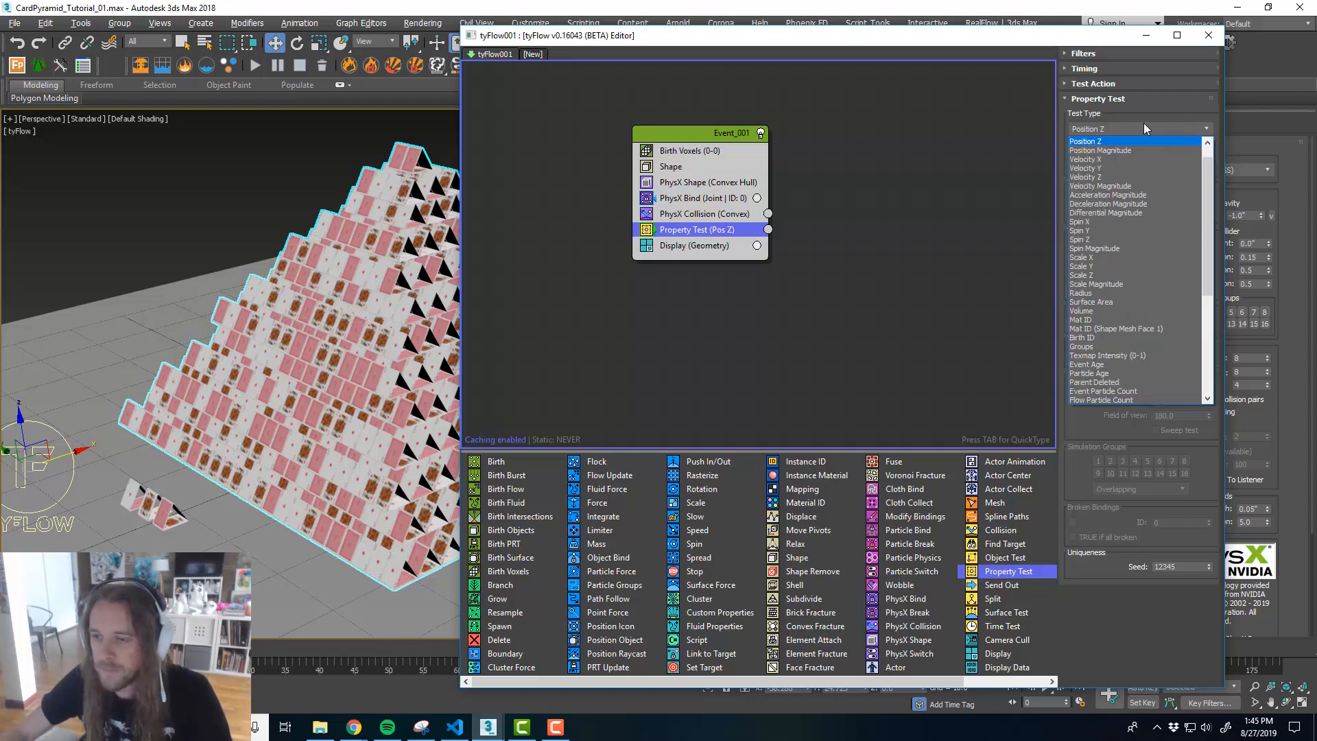
pyautogui.click(1161, 239)
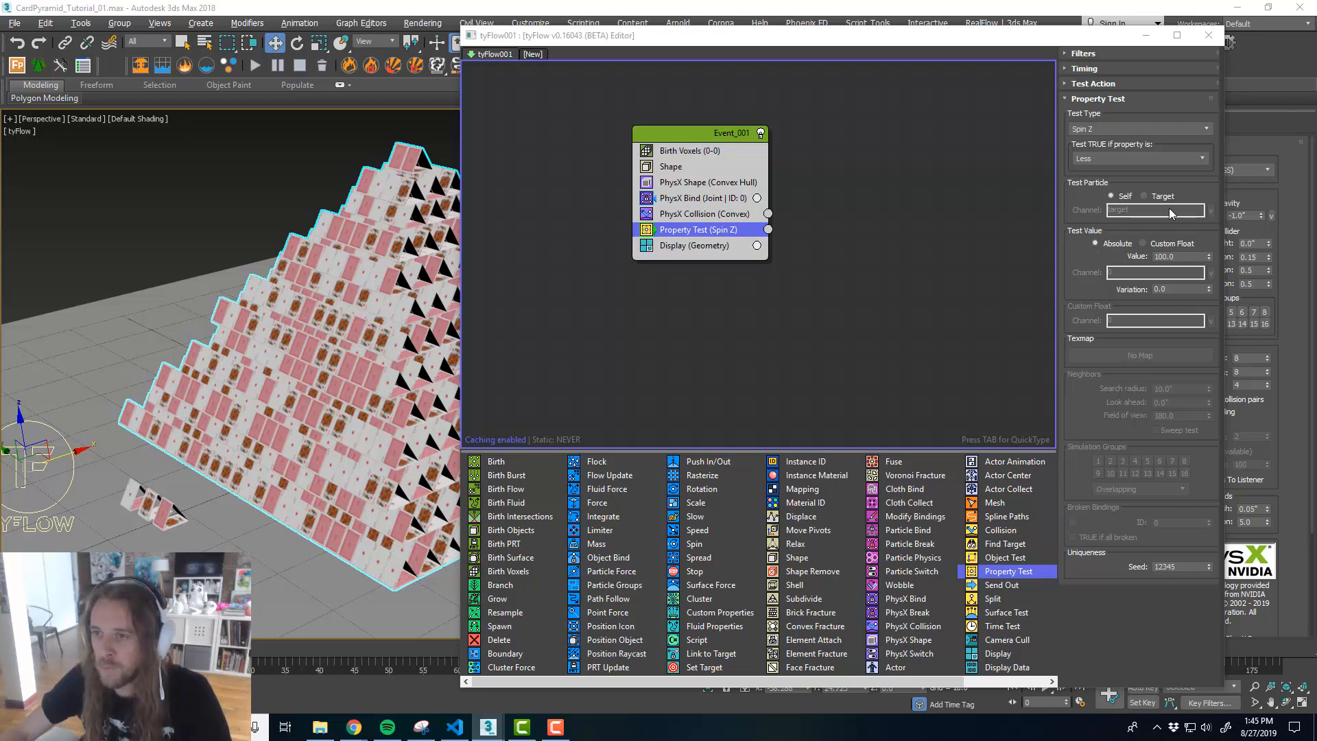
pyautogui.click(1141, 160)
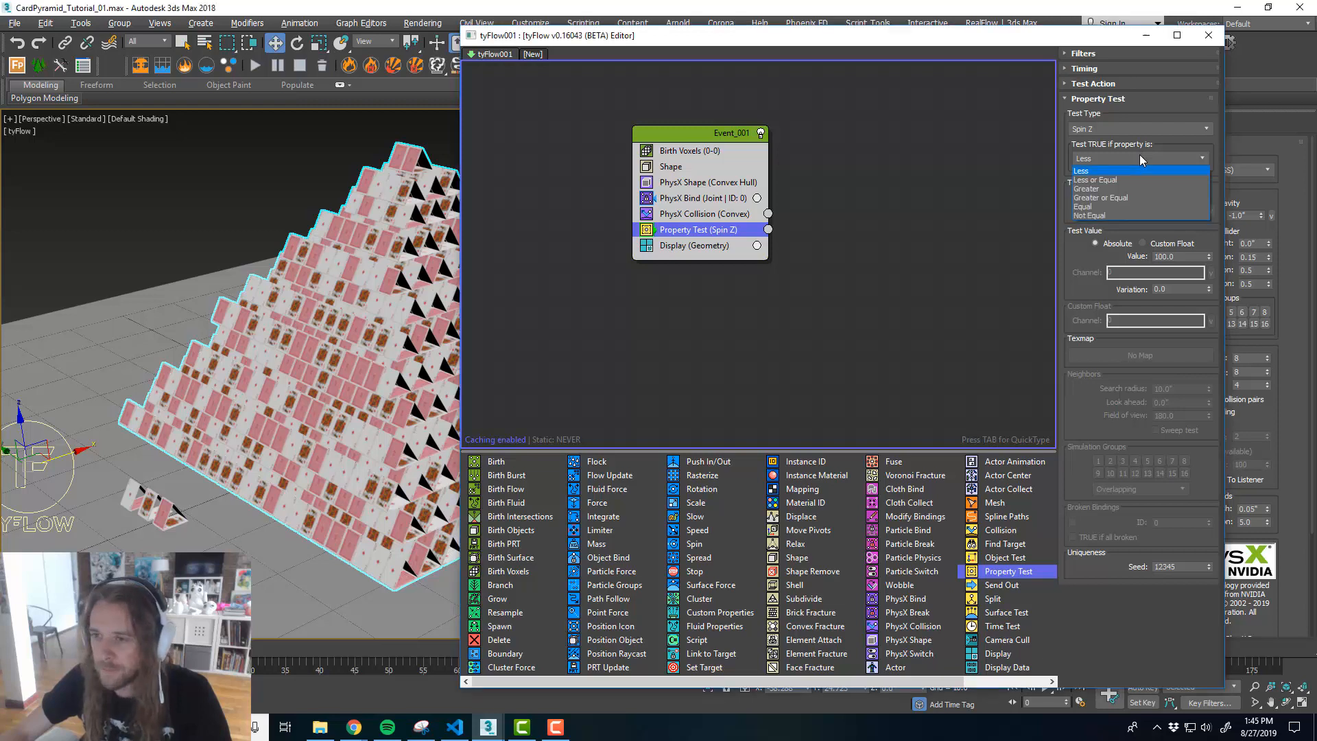
pyautogui.click(1133, 194)
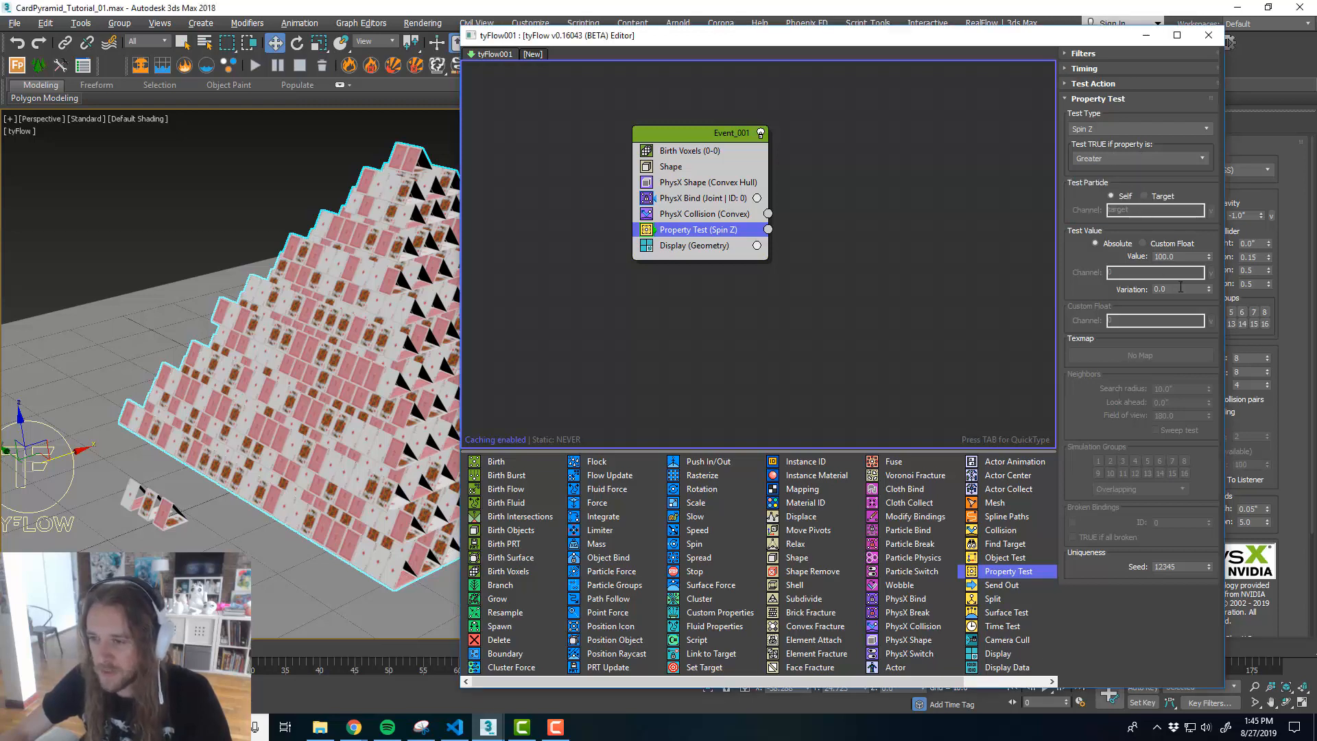
pyautogui.moveTo(1185, 257); pyautogui.dragTo(1120, 255)
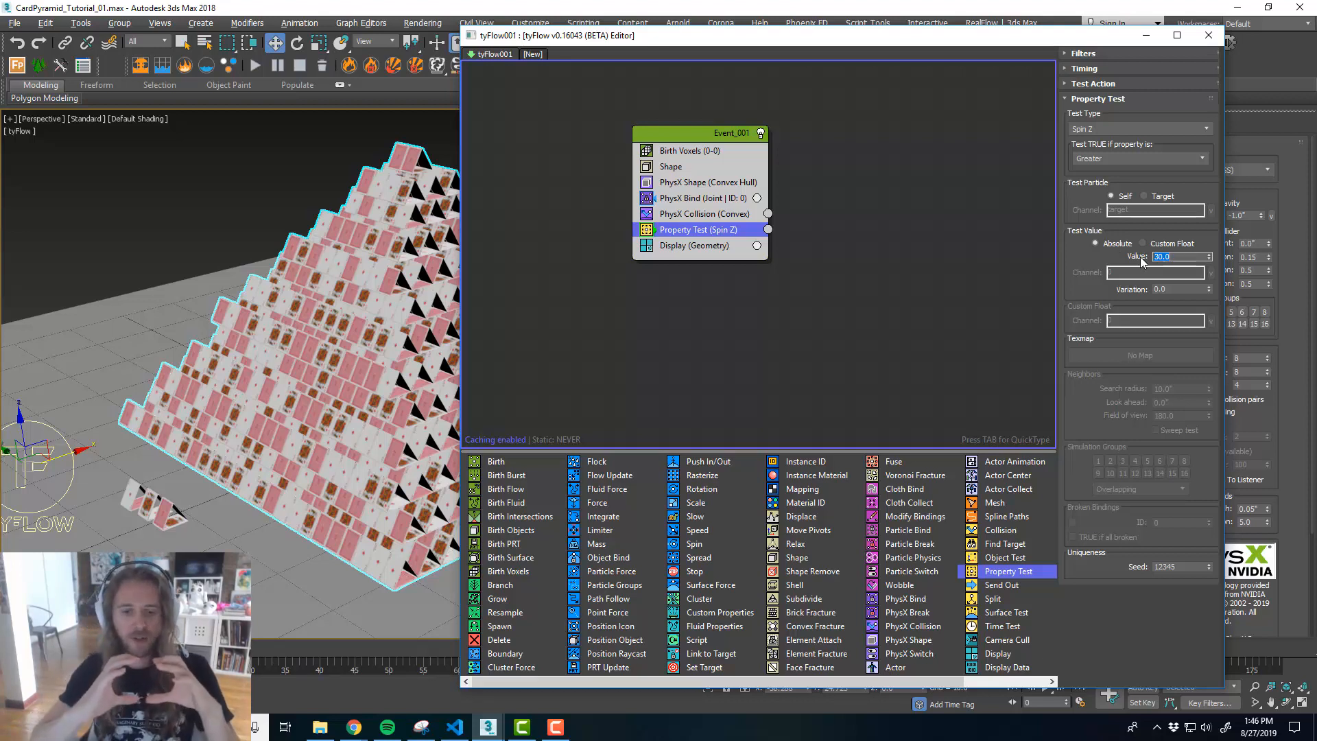
# - Create a new event with a PhysX Break operator beside Event_001 and set its display type to Geometry
pyautogui.click(866, 304)
pyautogui.moveTo(873, 297); pyautogui.dragTo(849, 293, button='middle')
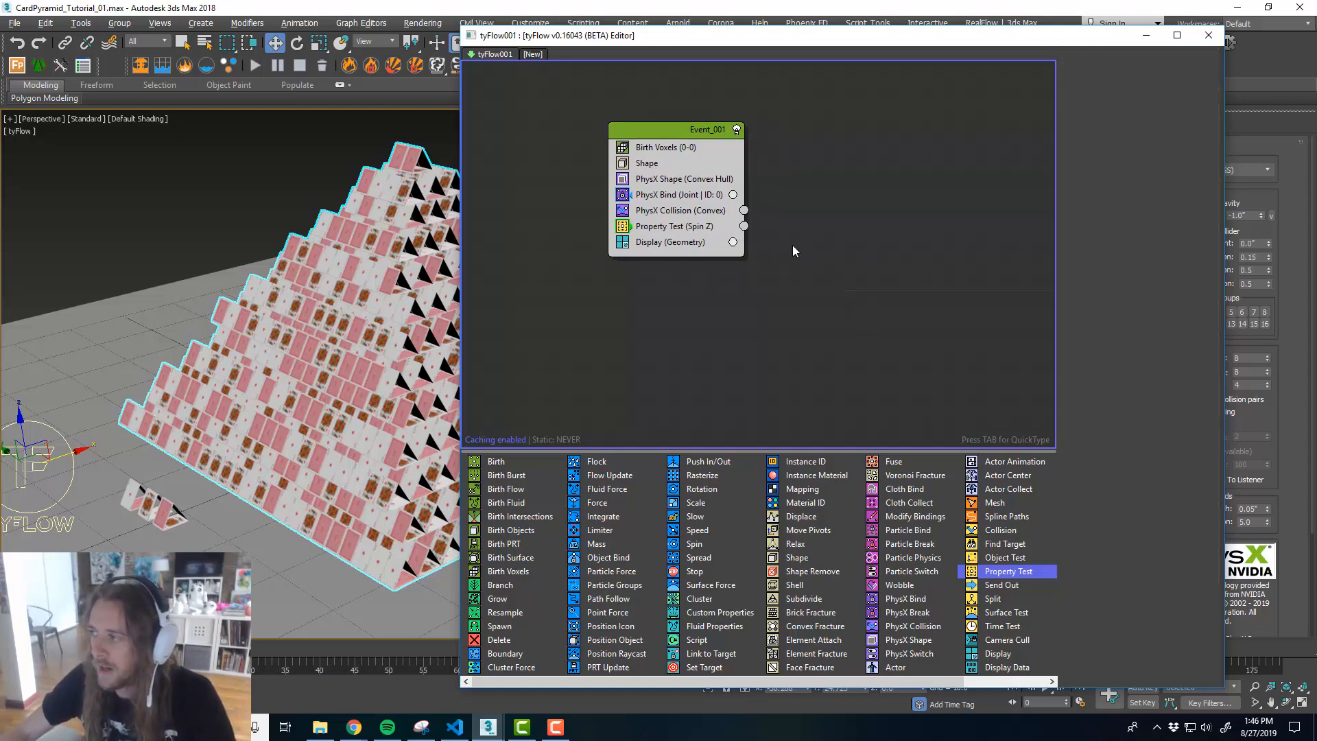
pyautogui.moveTo(779, 264); pyautogui.dragTo(782, 274, button='middle')
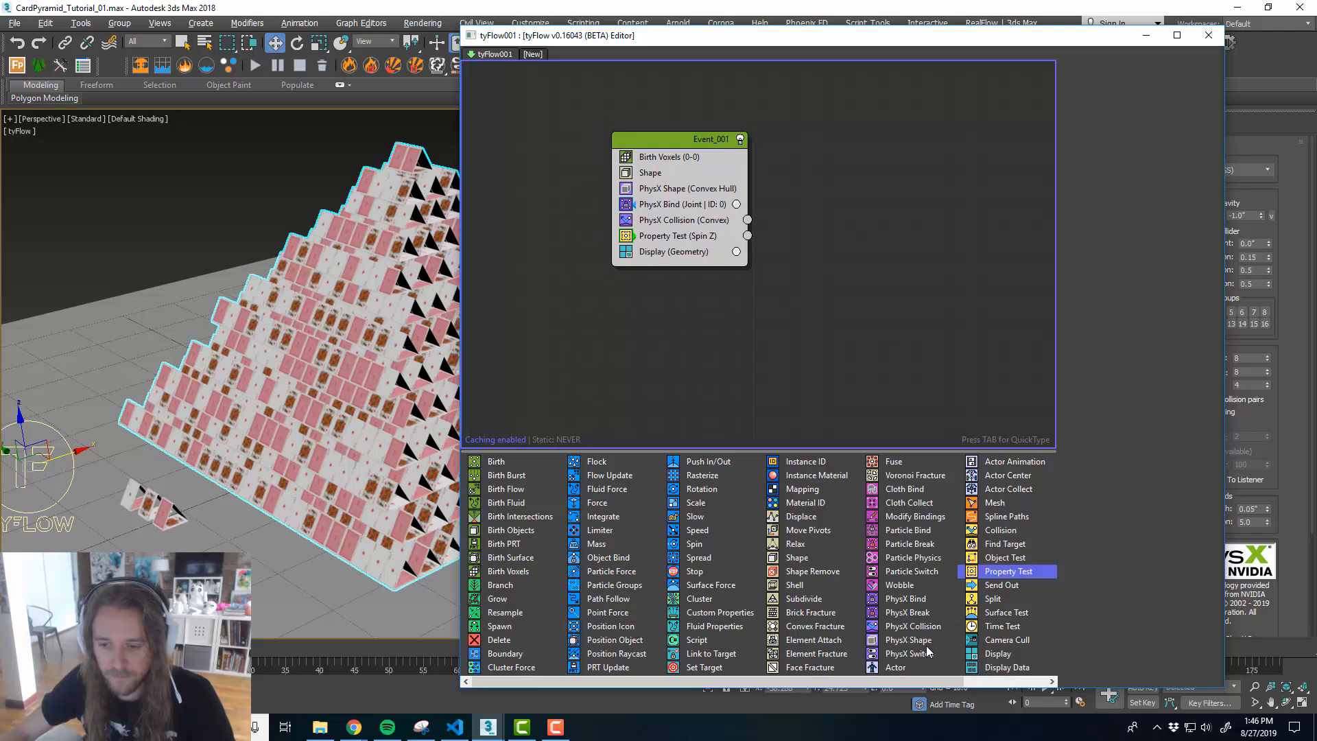
pyautogui.moveTo(912, 613); pyautogui.dragTo(822, 237)
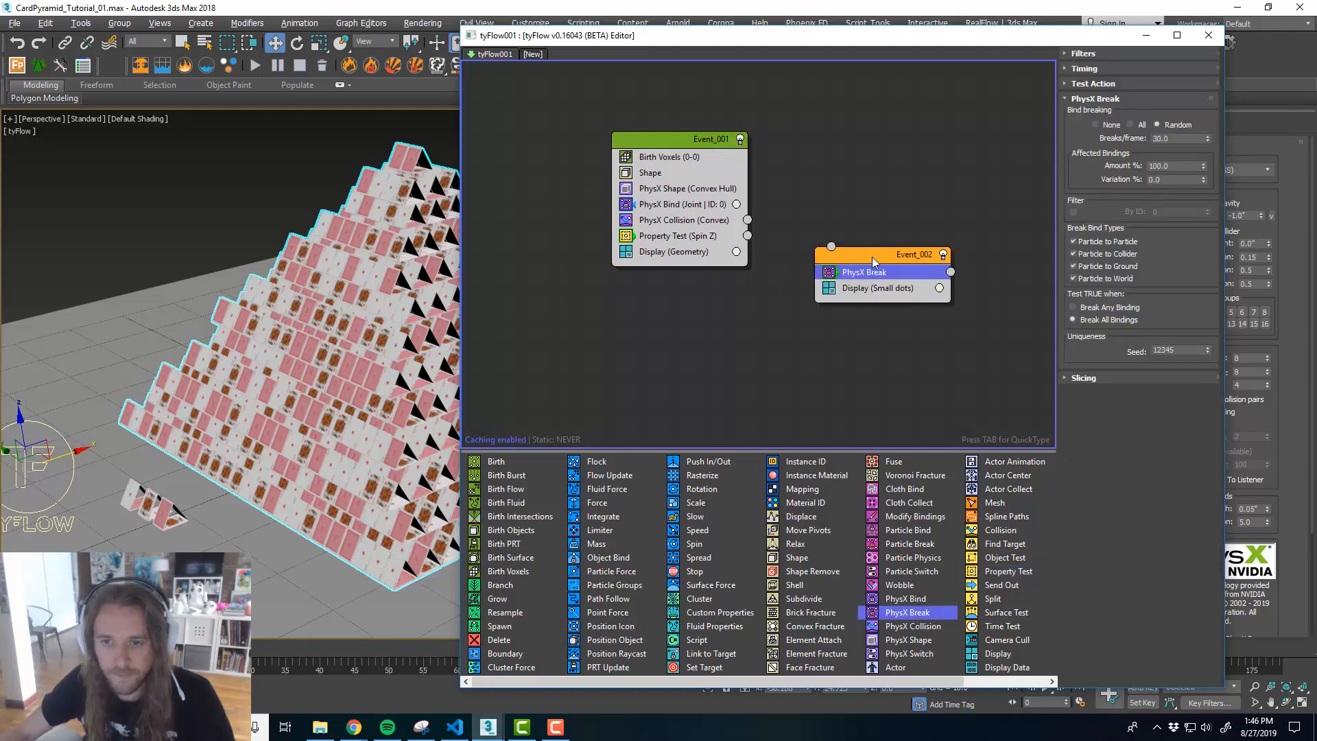
pyautogui.click(889, 303)
pyautogui.click(1128, 81)
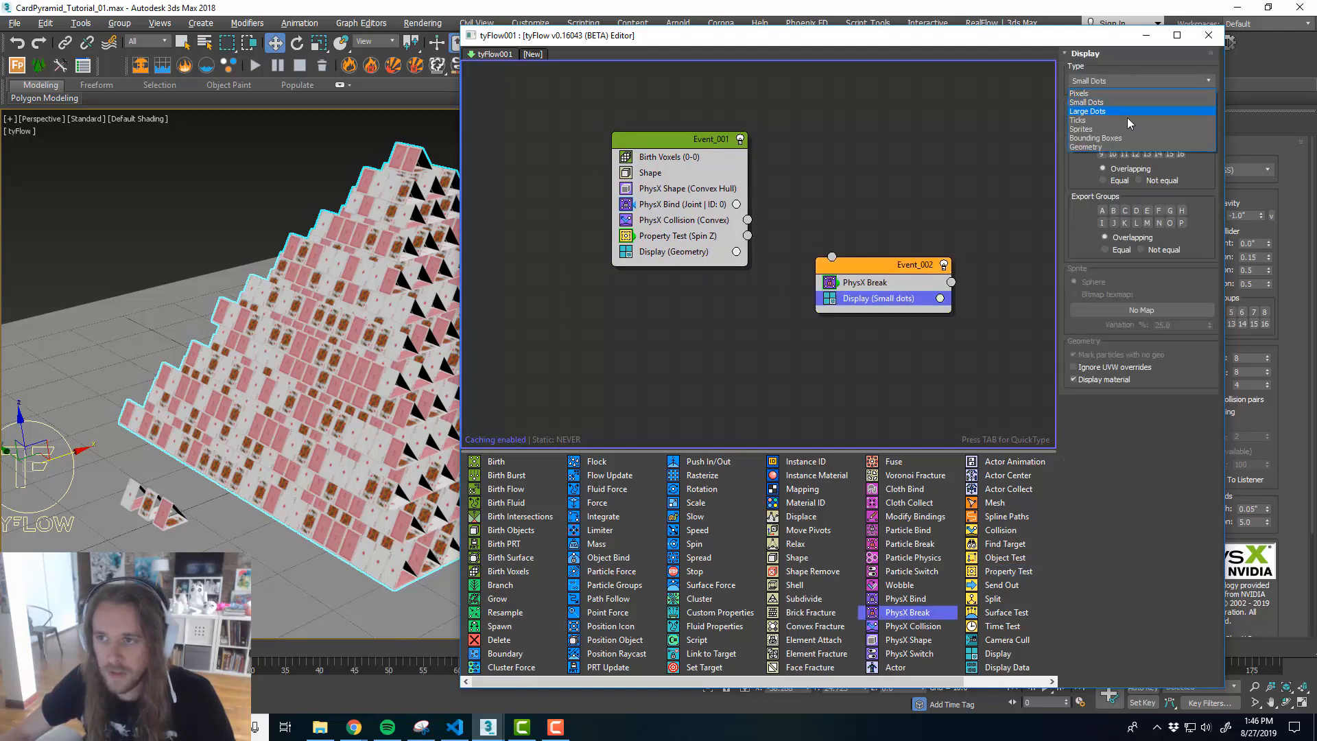
pyautogui.click(1124, 146)
# - Connect the PhysX Collision and Property Test outputs of Event_001 to the input of the PhysX Break event
pyautogui.moveTo(888, 233); pyautogui.dragTo(875, 237, button='middle')
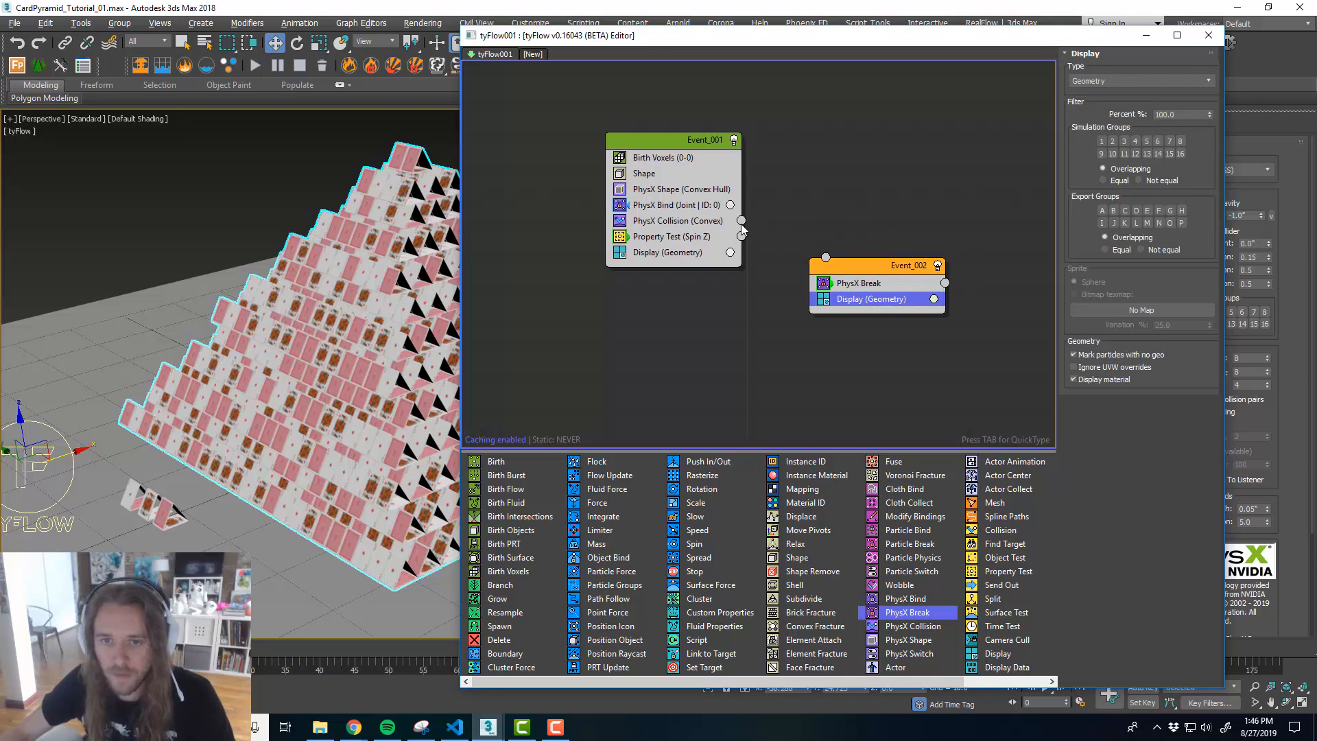
pyautogui.moveTo(744, 226); pyautogui.dragTo(811, 255)
pyautogui.moveTo(828, 264); pyautogui.dragTo(826, 259)
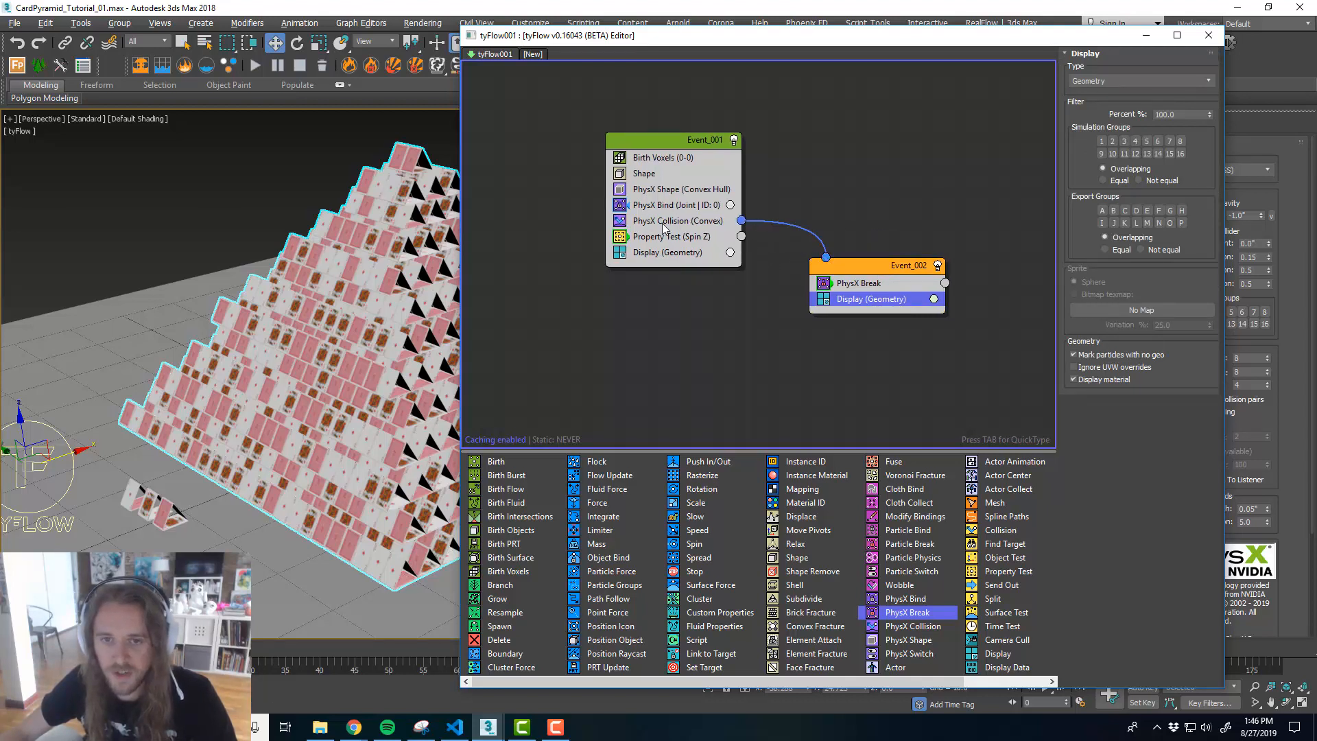
pyautogui.moveTo(741, 236); pyautogui.dragTo(827, 259)
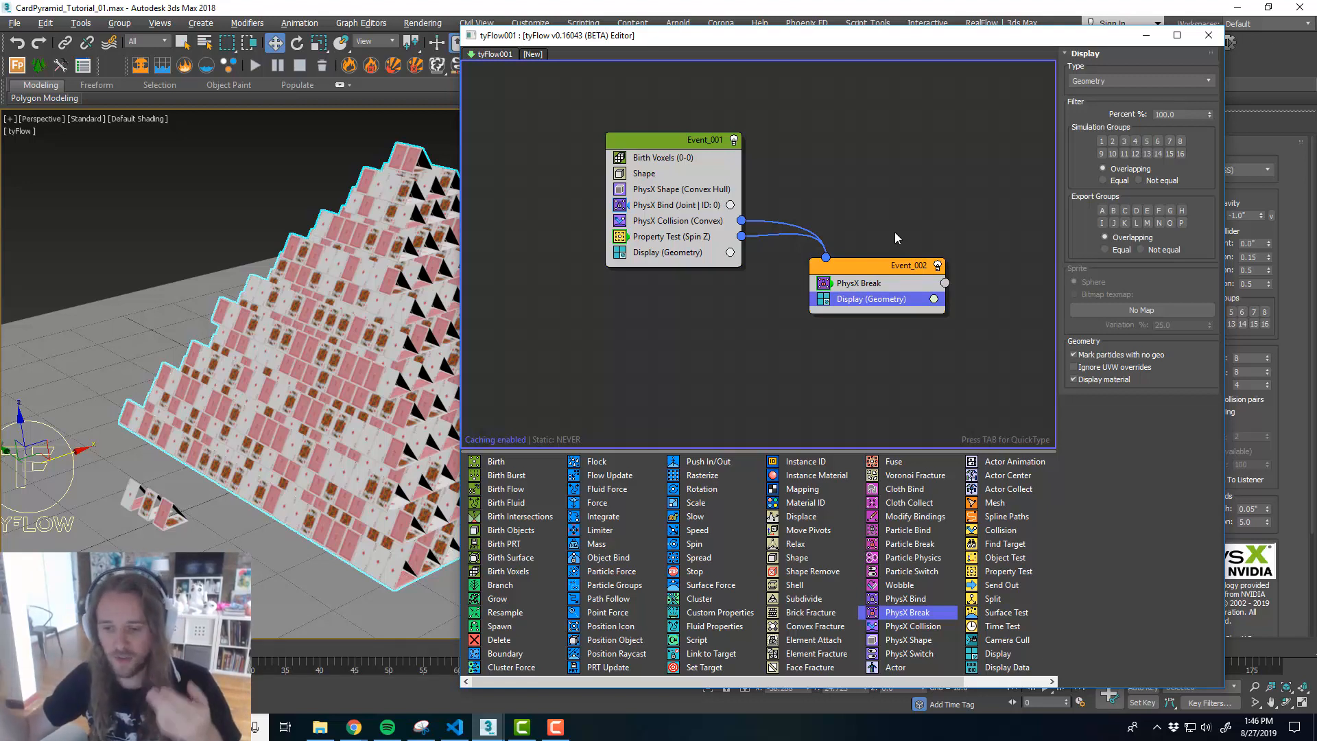
# - Add an Element Fracture operator between PhysX Break and Display in Event_002
pyautogui.click(919, 342)
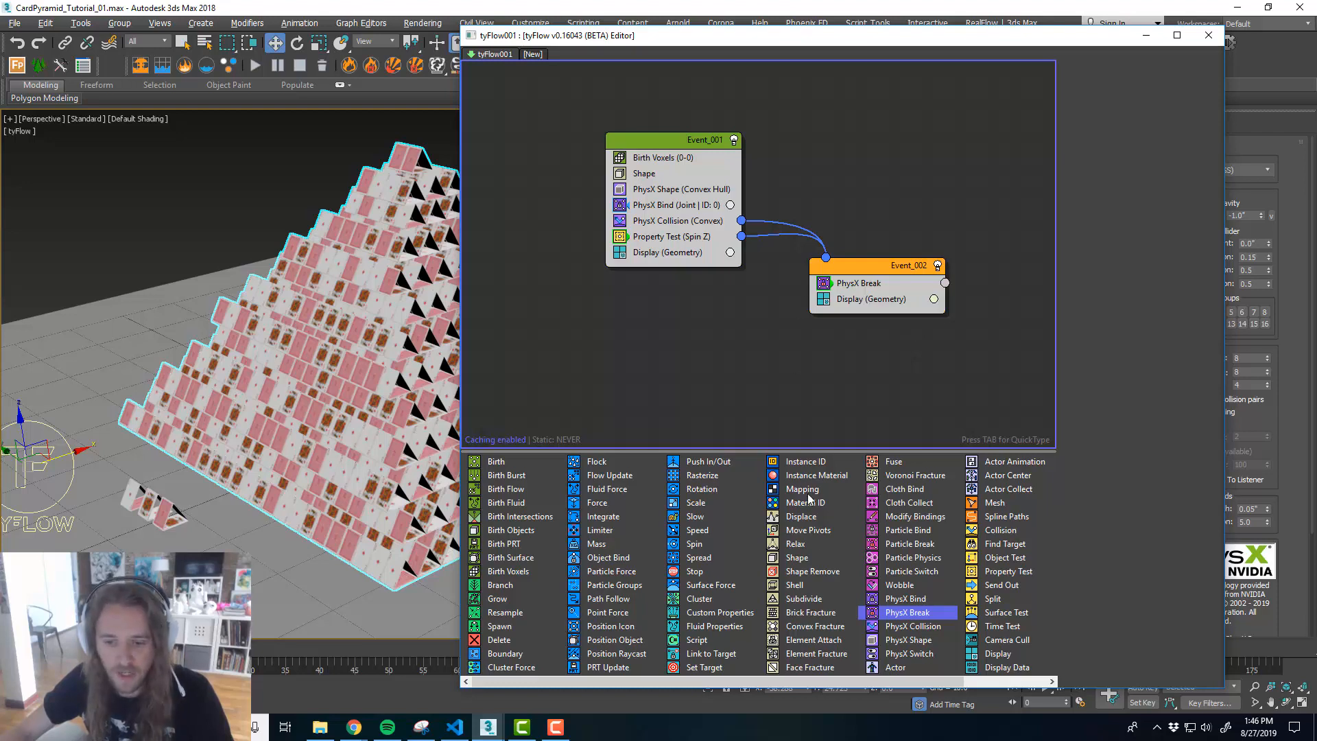
pyautogui.moveTo(830, 657); pyautogui.dragTo(895, 295)
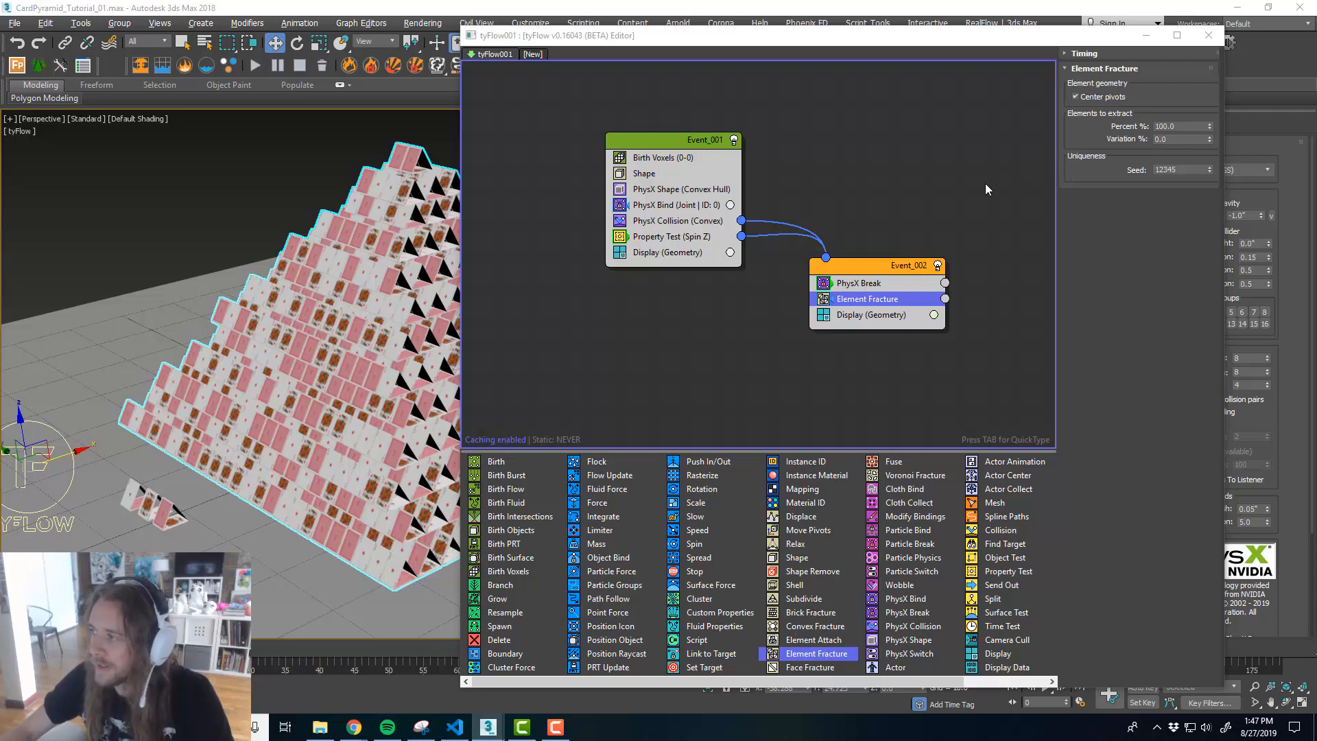
pyautogui.moveTo(872, 224); pyautogui.dragTo(817, 220, button='middle')
# - Move the tyFlow editor aside and review the CardCastle_01 reference video, scrubbing through the collapse back to its start before closing it
pyautogui.moveTo(770, 43); pyautogui.dragTo(1316, 66)
pyautogui.moveTo(626, 320); pyautogui.dragTo(579, 306, button='middle')
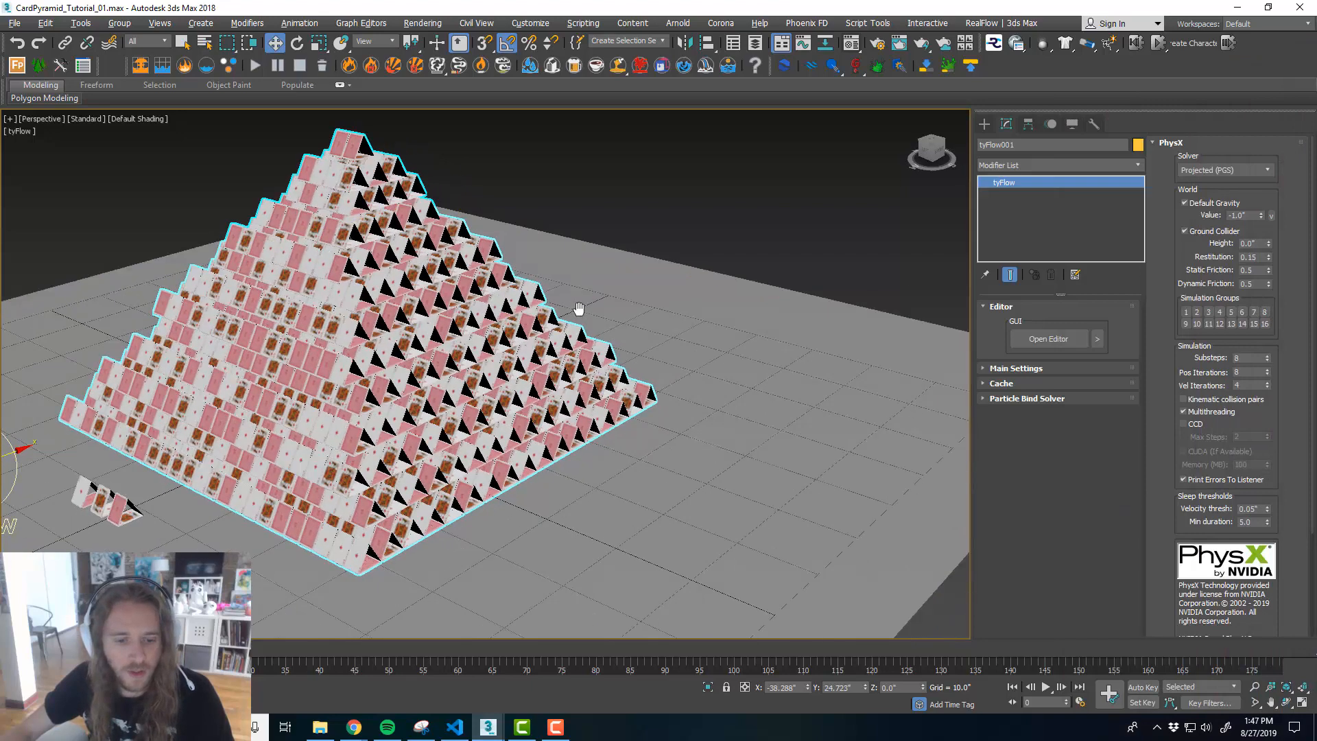
pyautogui.click(320, 727)
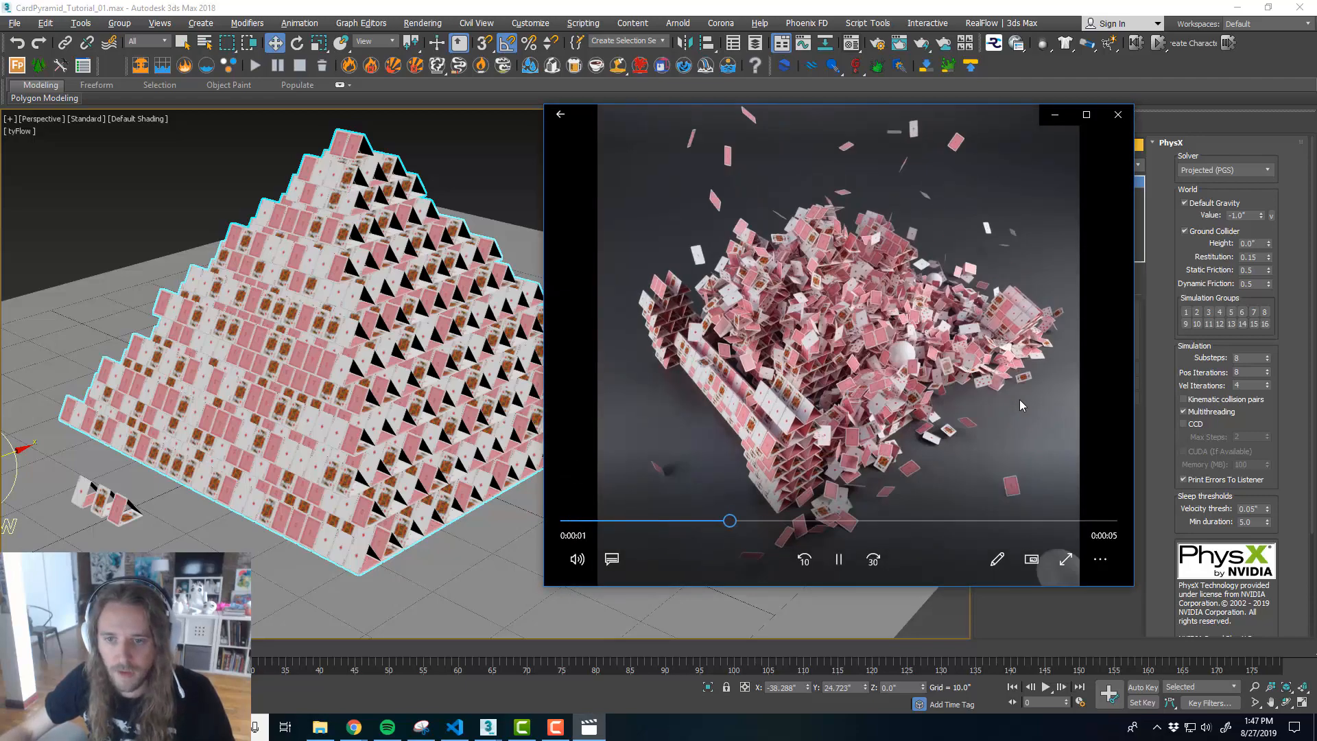
pyautogui.click(834, 560)
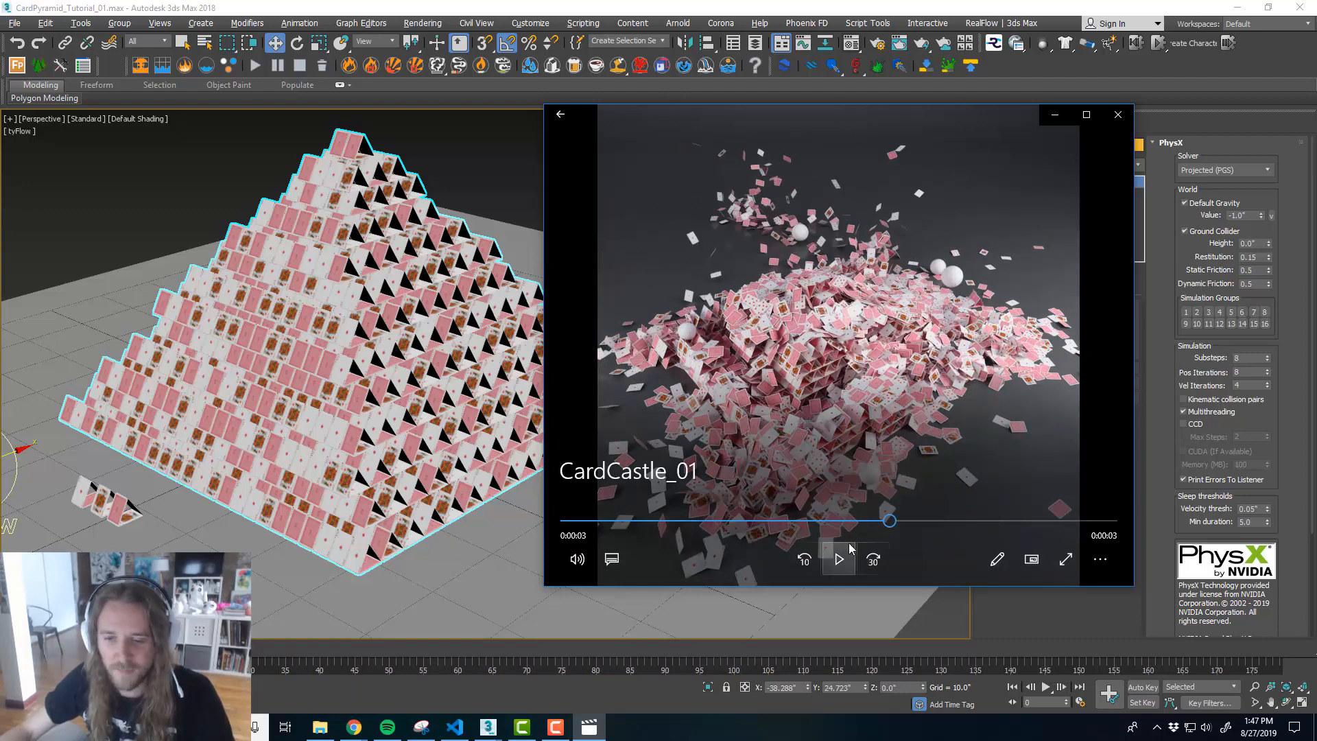
pyautogui.moveTo(886, 521); pyautogui.dragTo(755, 520)
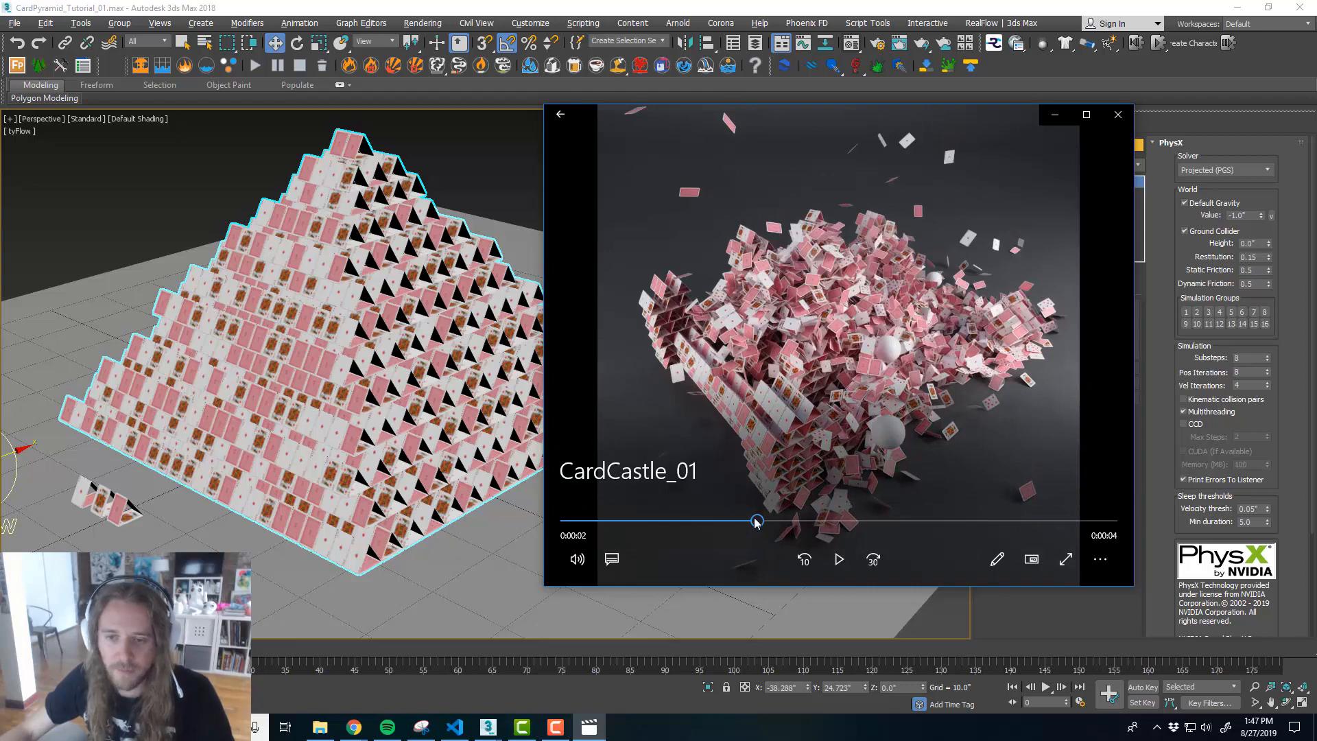
pyautogui.moveTo(756, 521); pyautogui.dragTo(628, 519)
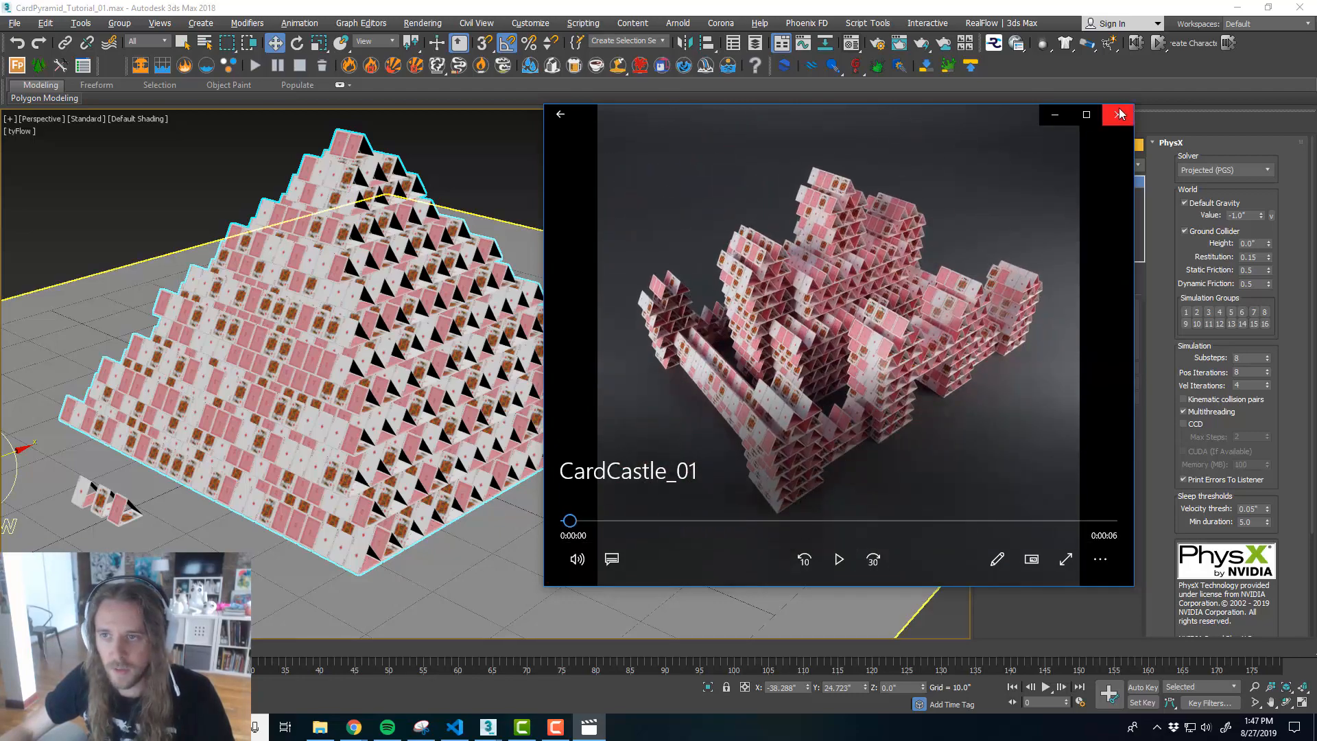
pyautogui.click(1118, 114)
pyautogui.moveTo(719, 283); pyautogui.dragTo(745, 286, button='middle')
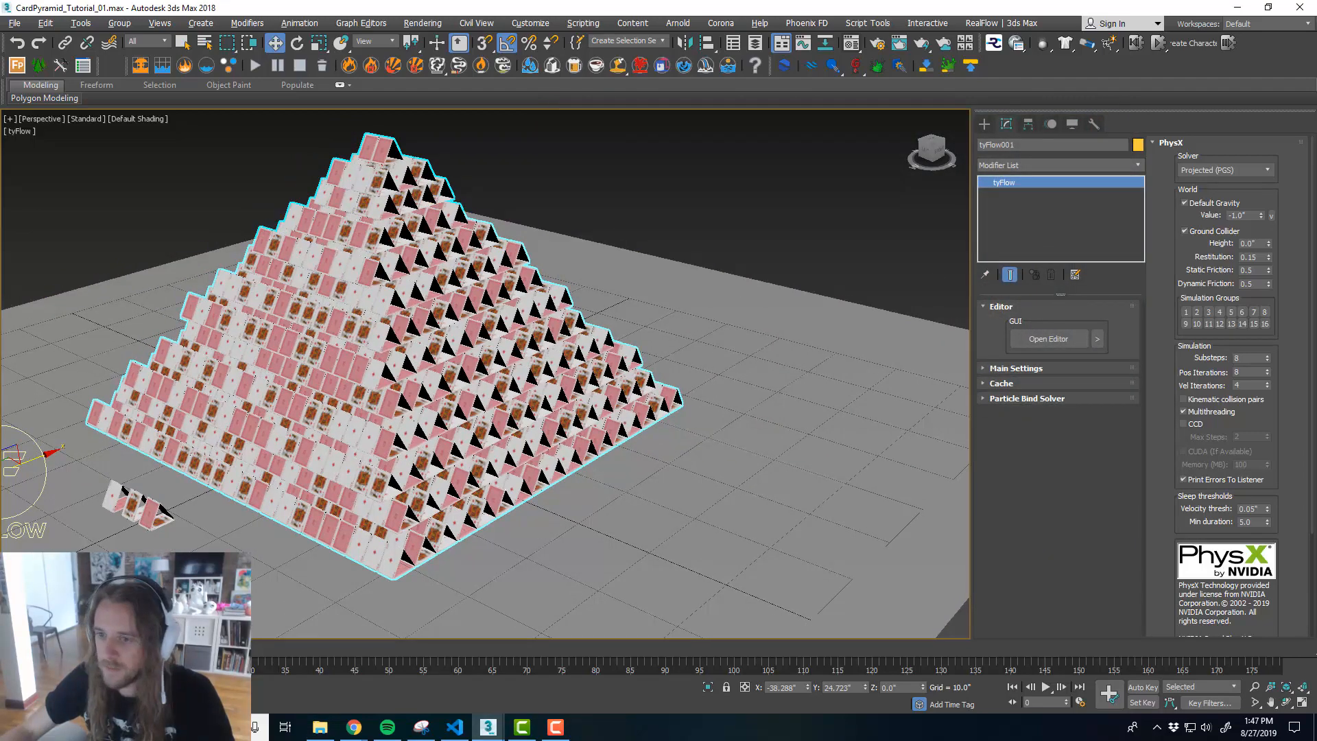
pyautogui.click(1048, 338)
pyautogui.moveTo(808, 62); pyautogui.dragTo(693, 41)
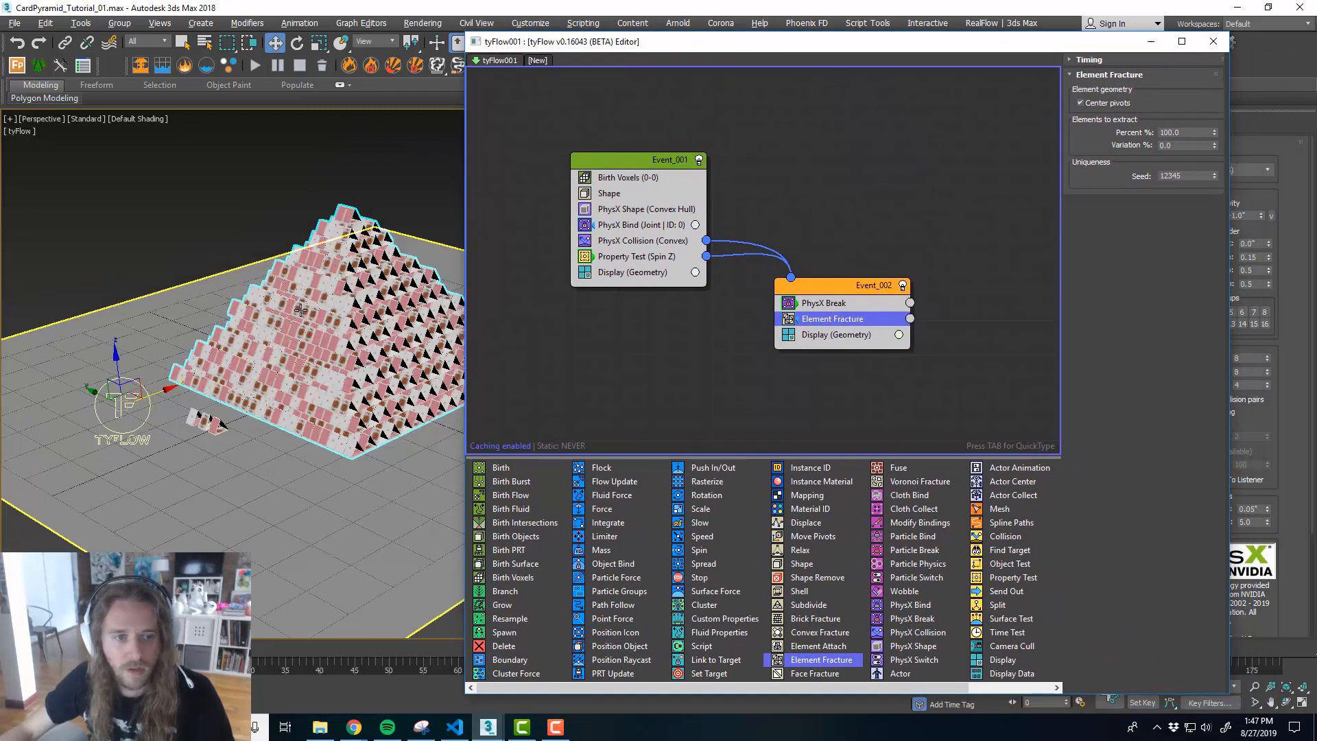
pyautogui.moveTo(300, 310)
pyautogui.keyDown('alt'); pyautogui.mouseDown(button='middle')
pyautogui.moveTo(332, 316)
pyautogui.moveTo(322, 314)
pyautogui.mouseUp(button='middle'); pyautogui.keyUp('alt')
pyautogui.moveTo(679, 44); pyautogui.dragTo(1316, 46)
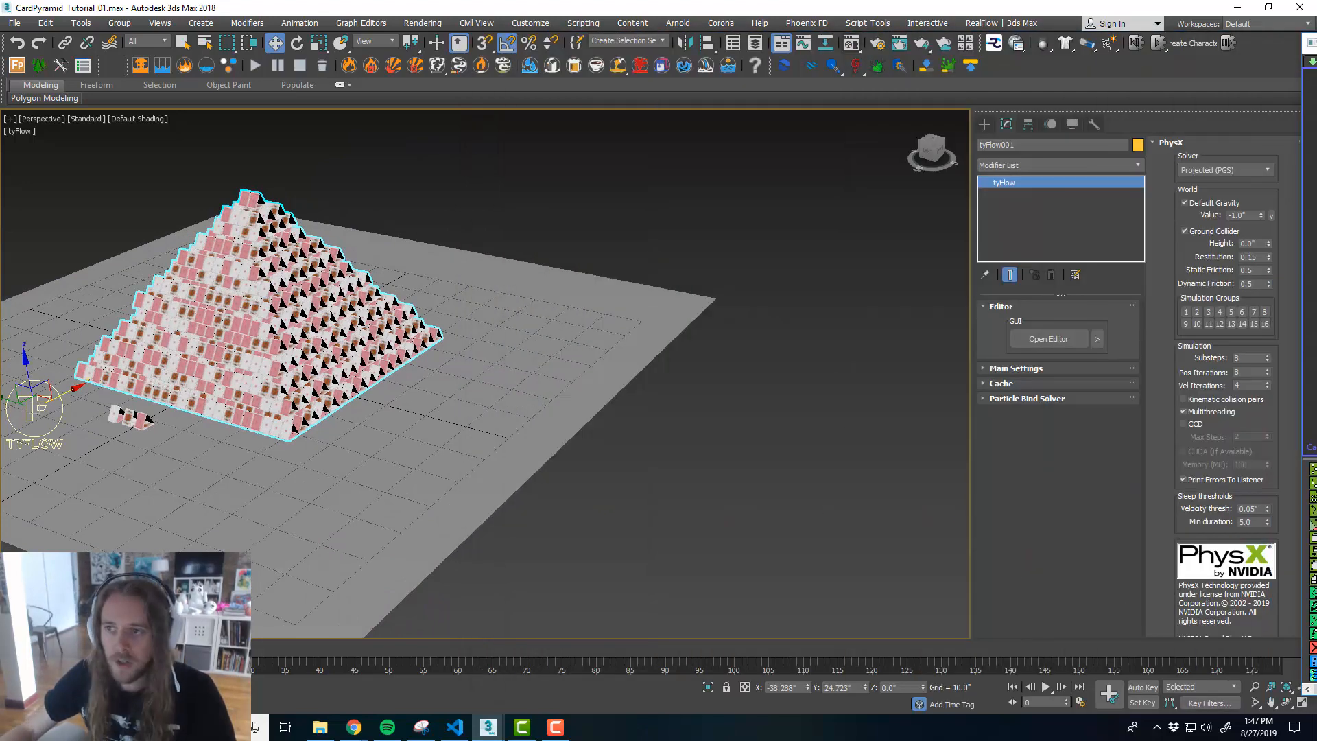
# - Draw a rectangular tyIcon about 65.5" by 24.9" in the maximized top view, in front of the card pyramid
pyautogui.hotkey('alt', 'w')
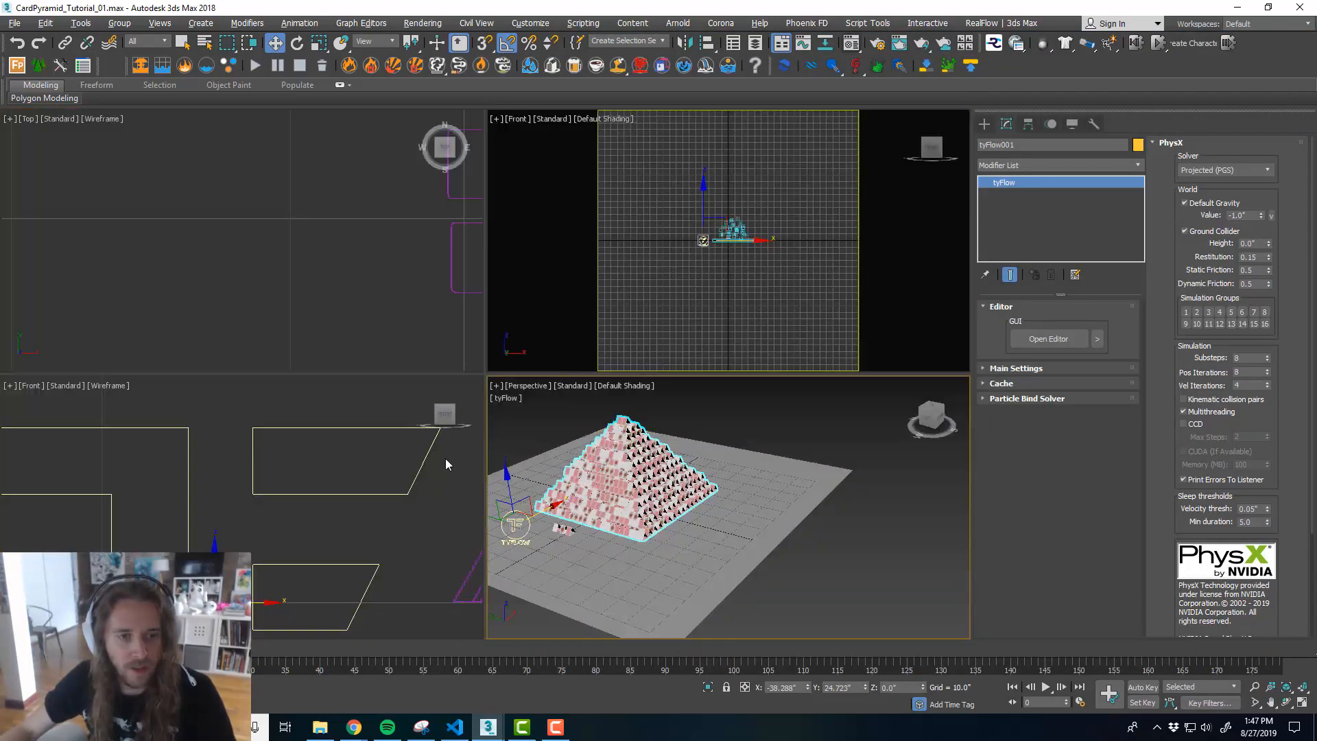
pyautogui.hotkey('alt', 'w')
pyautogui.press('z')
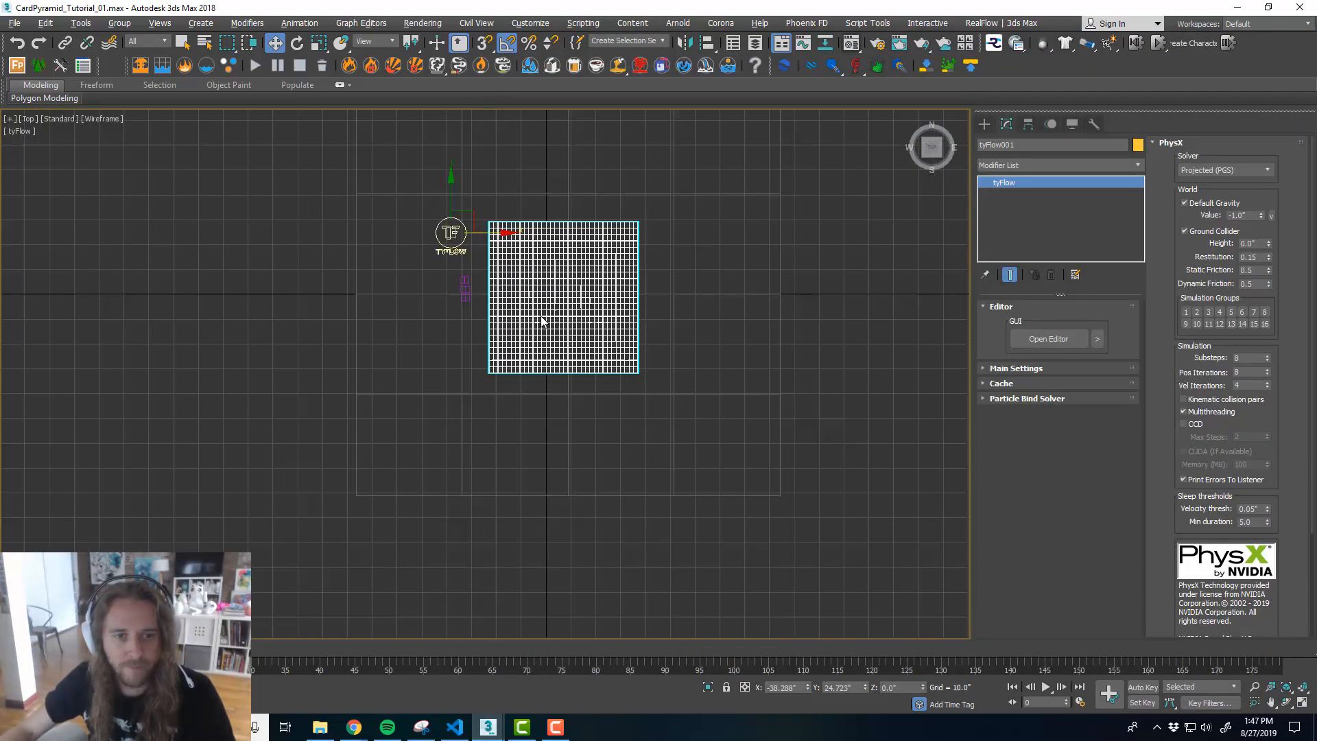
pyautogui.moveTo(542, 320); pyautogui.dragTo(463, 285, button='middle')
pyautogui.click(984, 124)
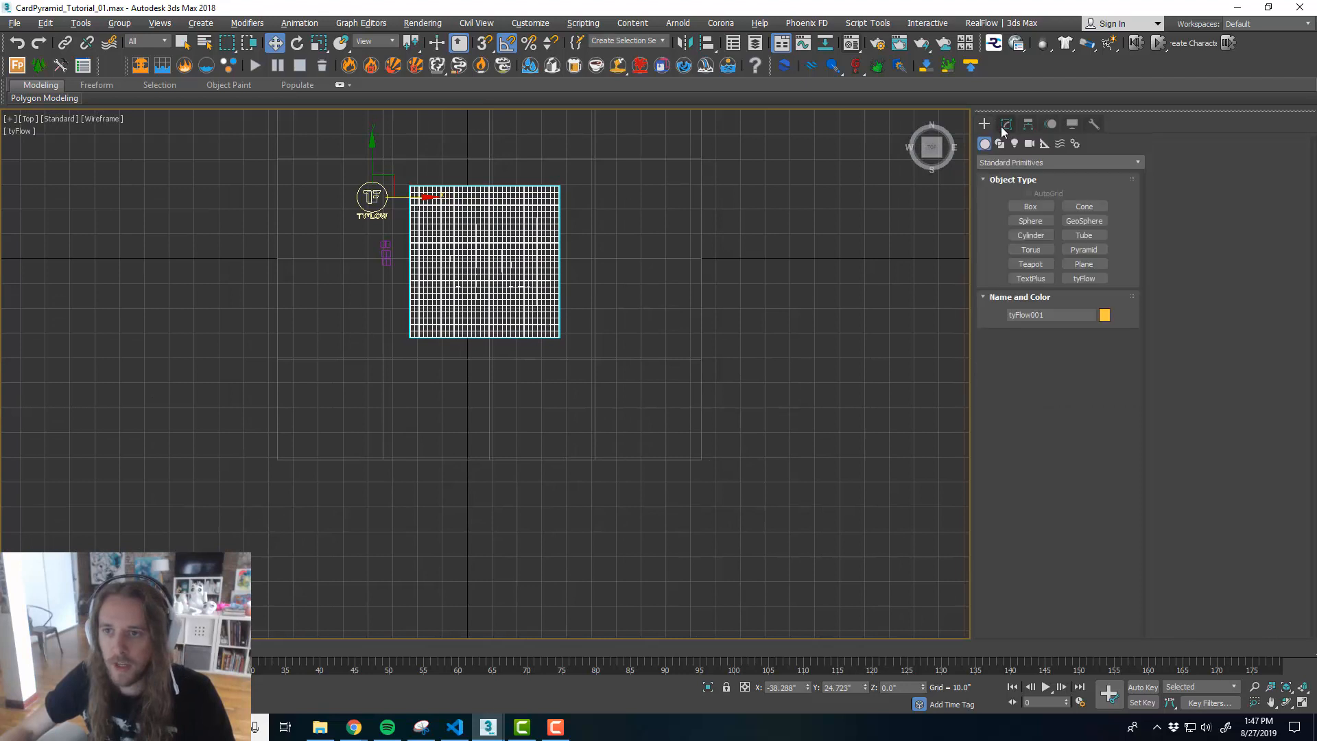
pyautogui.click(1044, 143)
pyautogui.click(1046, 162)
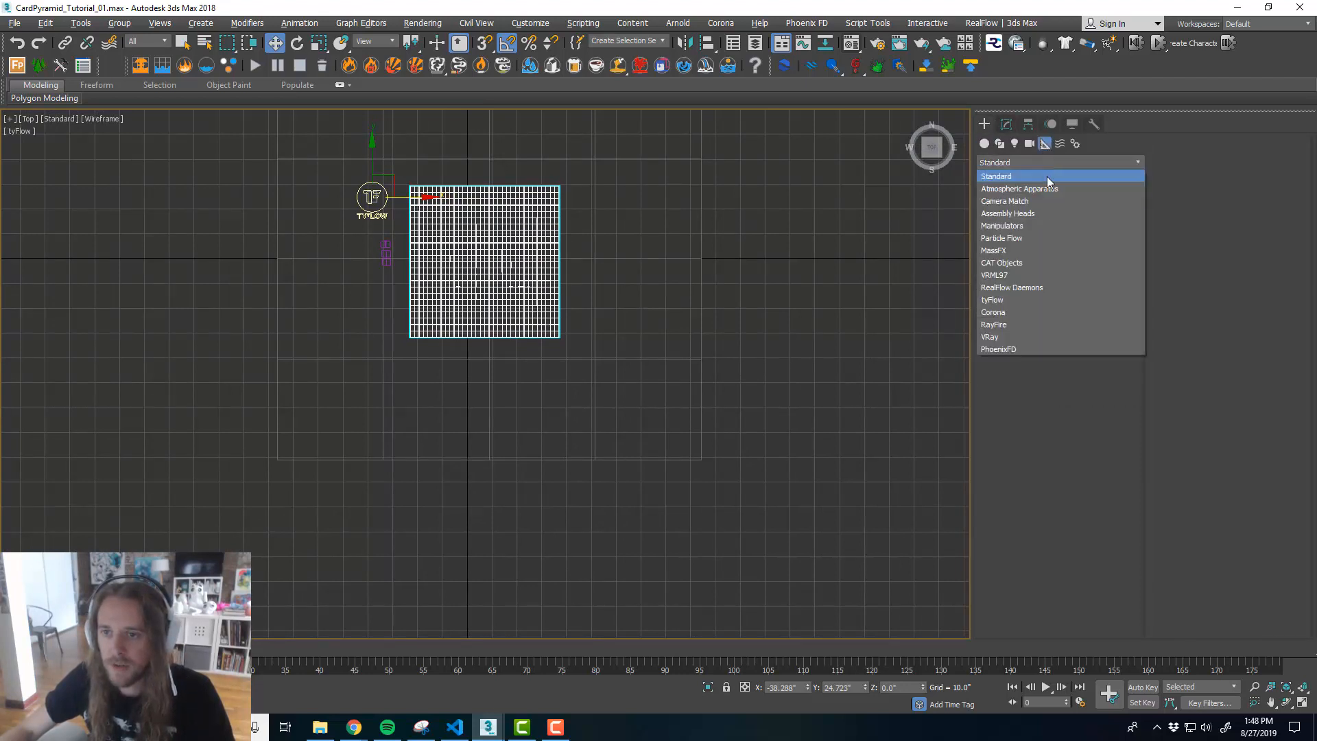
pyautogui.click(1048, 301)
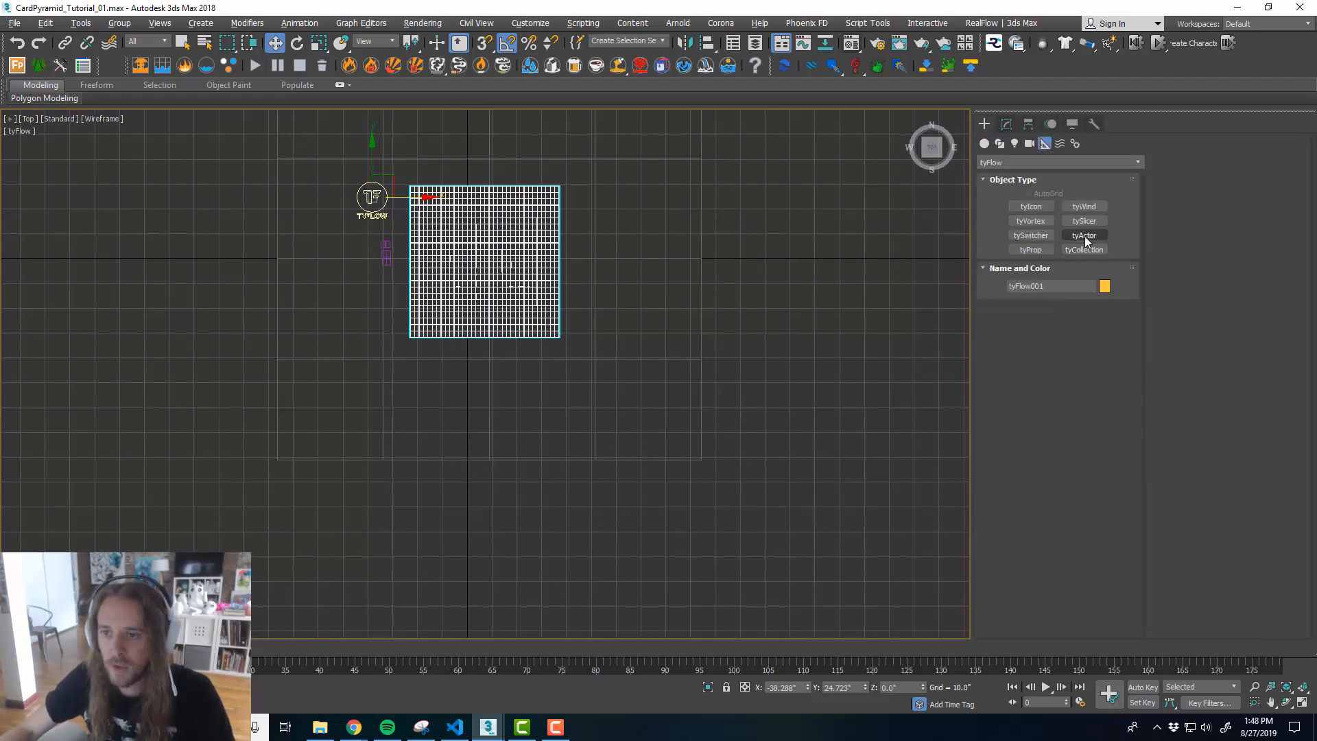
pyautogui.click(1044, 207)
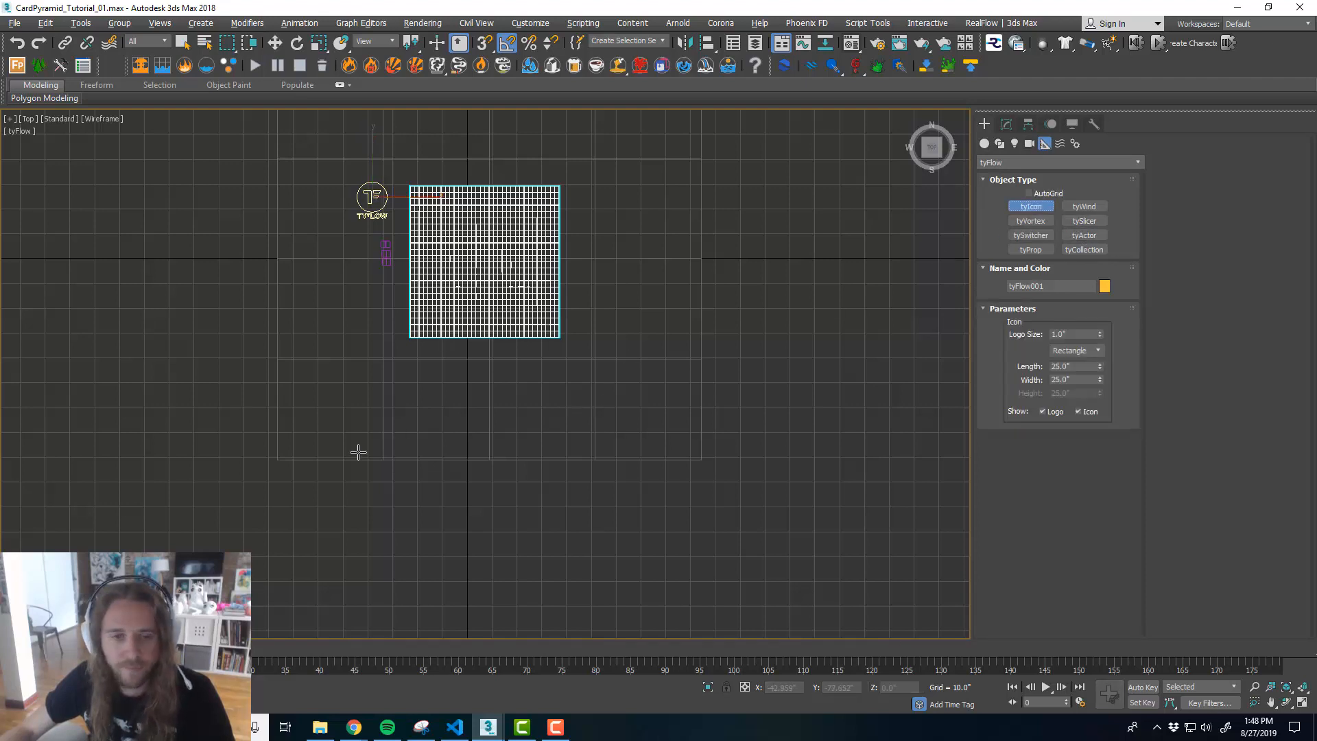
pyautogui.moveTo(399, 441); pyautogui.dragTo(561, 503)
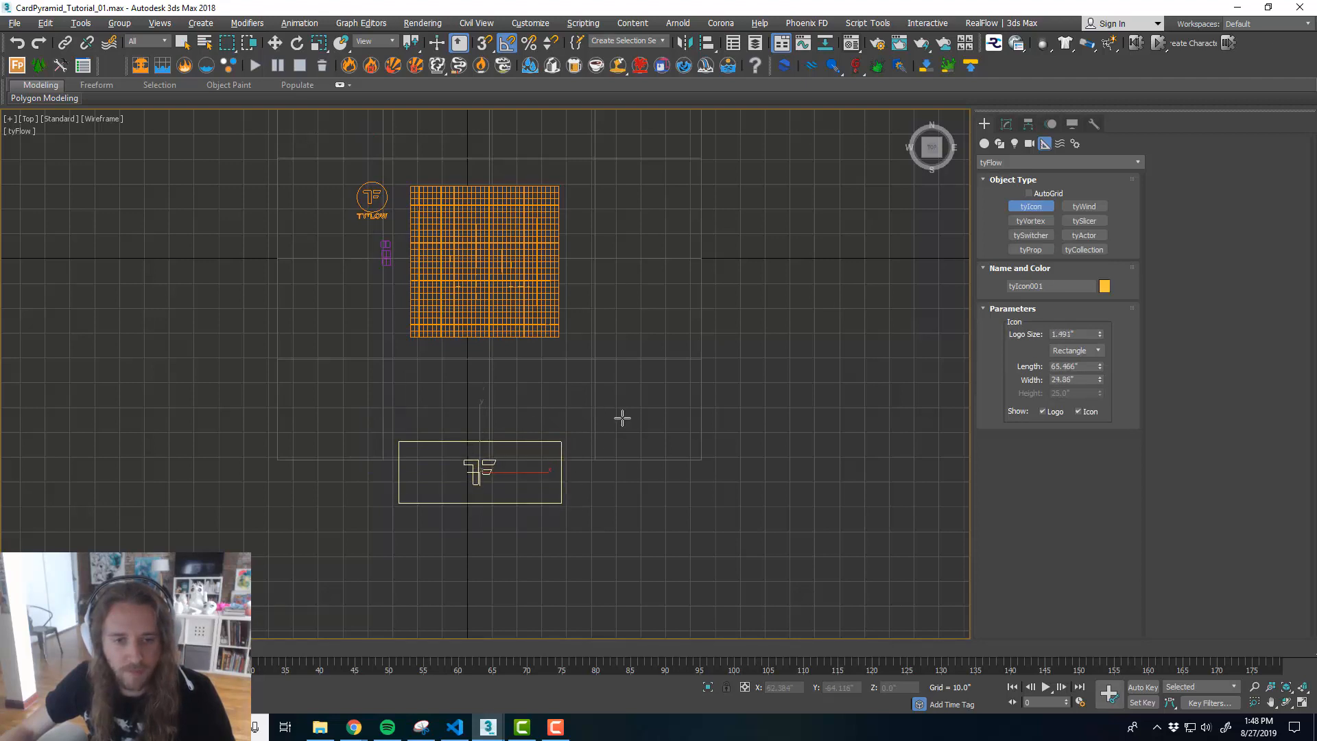
# - Raise the tyIcon above the ground and rotate it 110° about X so its arrow points at the card pyramid
pyautogui.hotkey('alt', 'w')
pyautogui.middleClick(398, 476)
pyautogui.hotkey('alt', 'w')
pyautogui.scroll(-9, 432, 469)
pyautogui.scroll(-5, 445, 469)
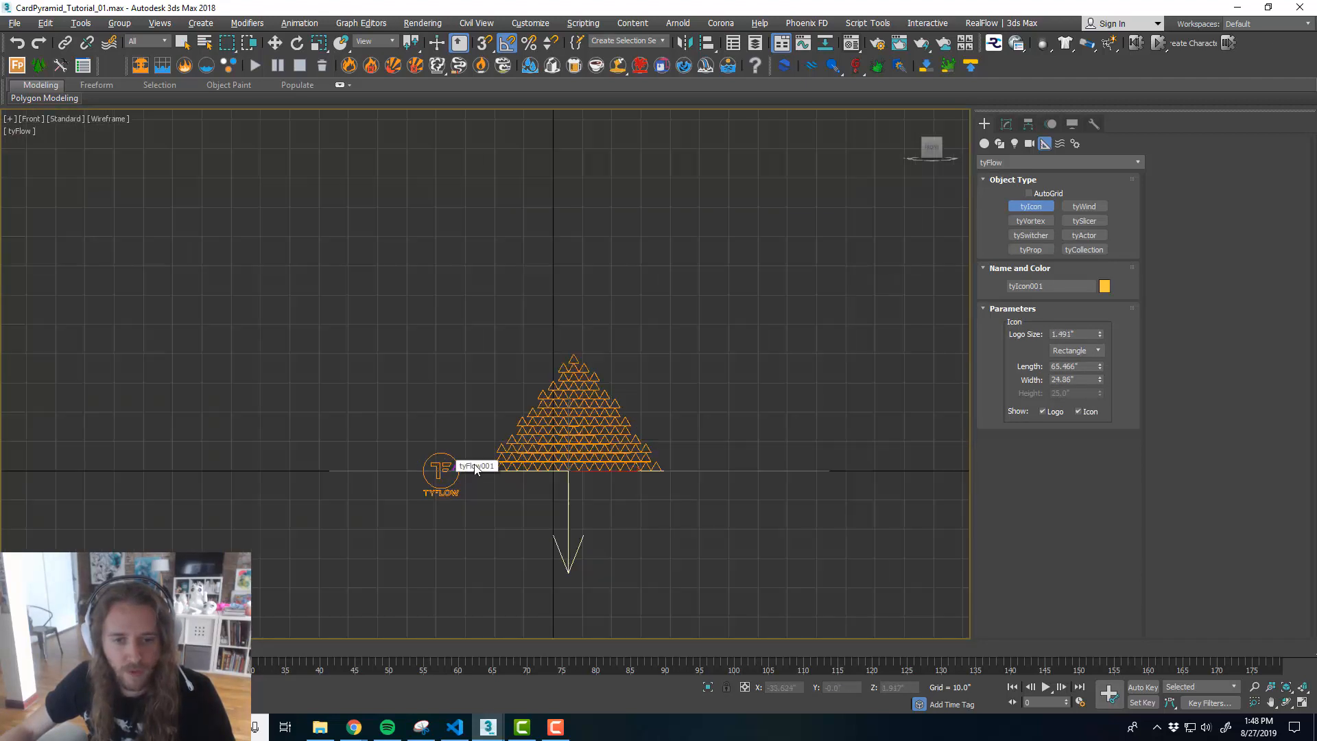
pyautogui.hotkey('alt', 'w')
pyautogui.middleClick(764, 514)
pyautogui.hotkey('alt', 'w')
pyautogui.scroll(-2, 731, 482)
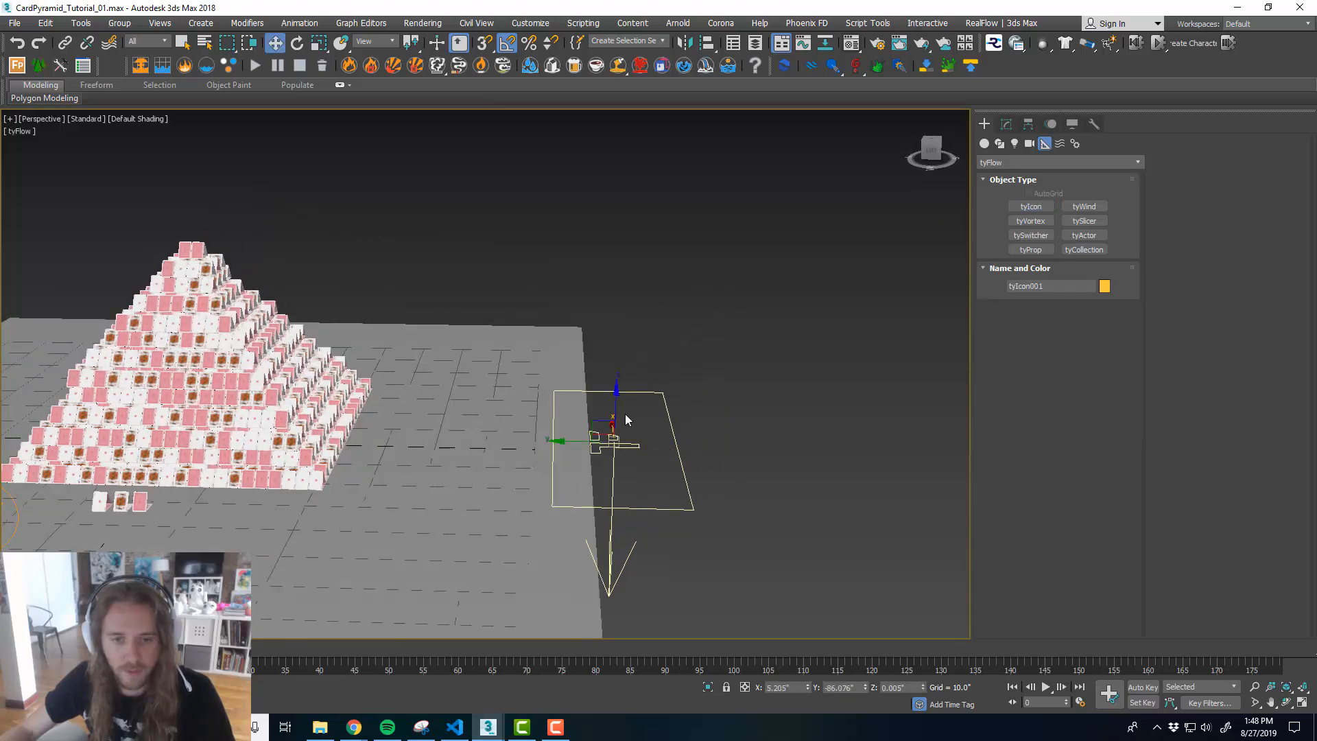
pyautogui.press('w')
pyautogui.moveTo(624, 380); pyautogui.dragTo(657, 386)
pyautogui.press('e')
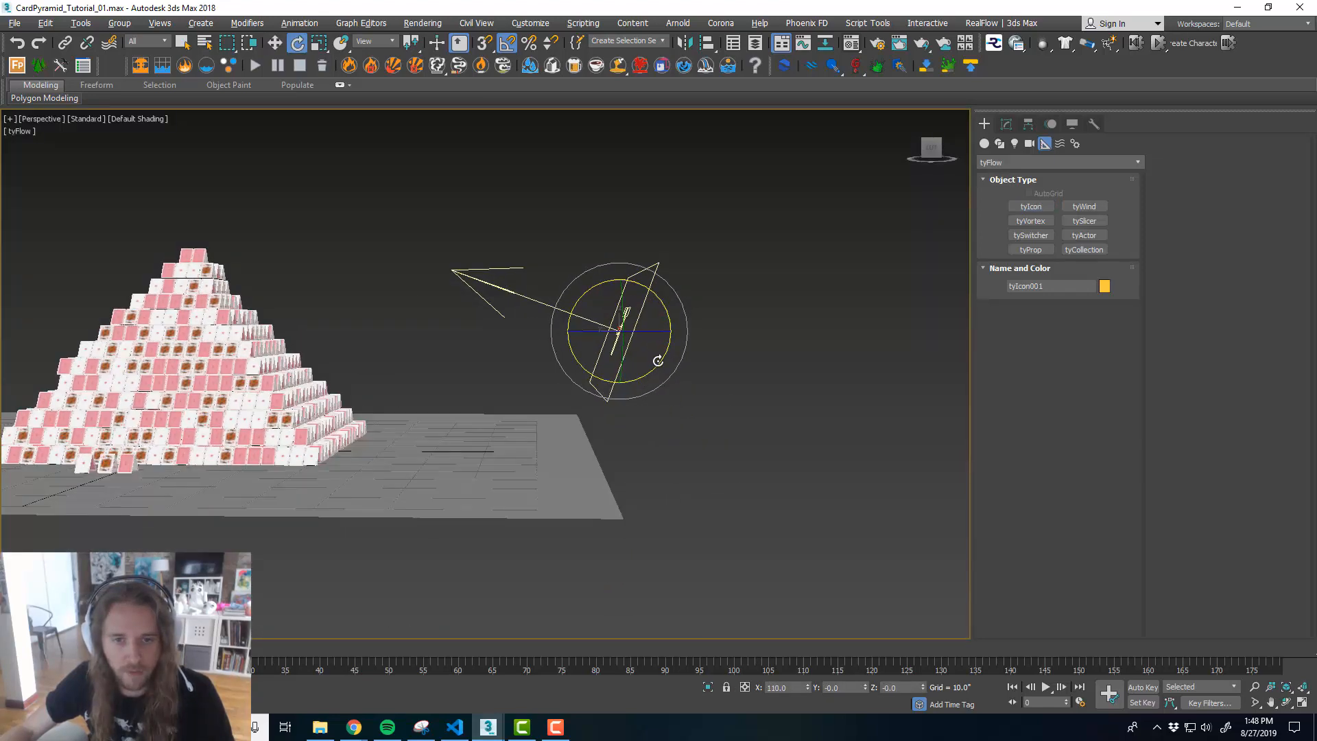
# - Reposition the tilted tyIcon at the ground plane's edge, at about Y -97 and Z 16.1
pyautogui.press('w')
pyautogui.moveTo(600, 310); pyautogui.dragTo(695, 410)
pyautogui.keyDown('alt'); pyautogui.moveTo(695, 410); pyautogui.dragTo(645, 426, button='middle'); pyautogui.keyUp('alt')
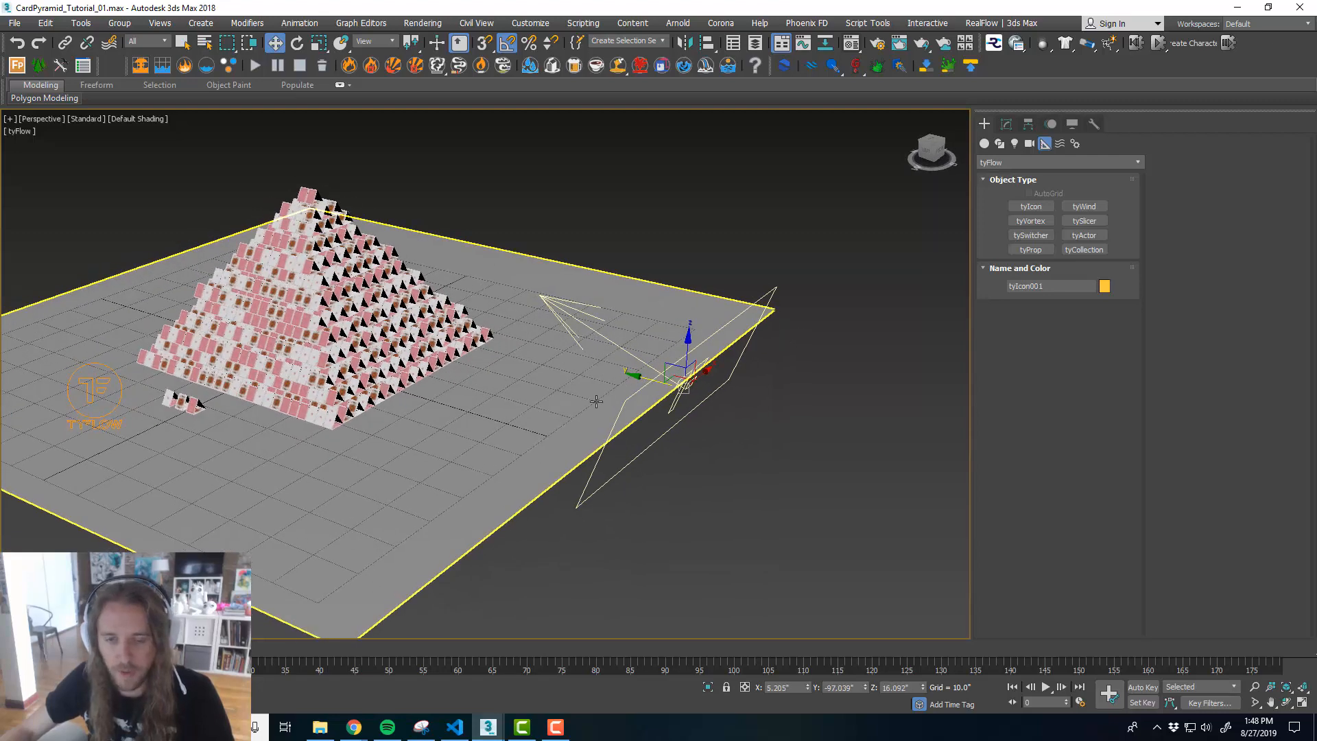
# - Play the simulation to examine how the card pyramid behaves on the ground plane, and return to the first frame
pyautogui.press('/')
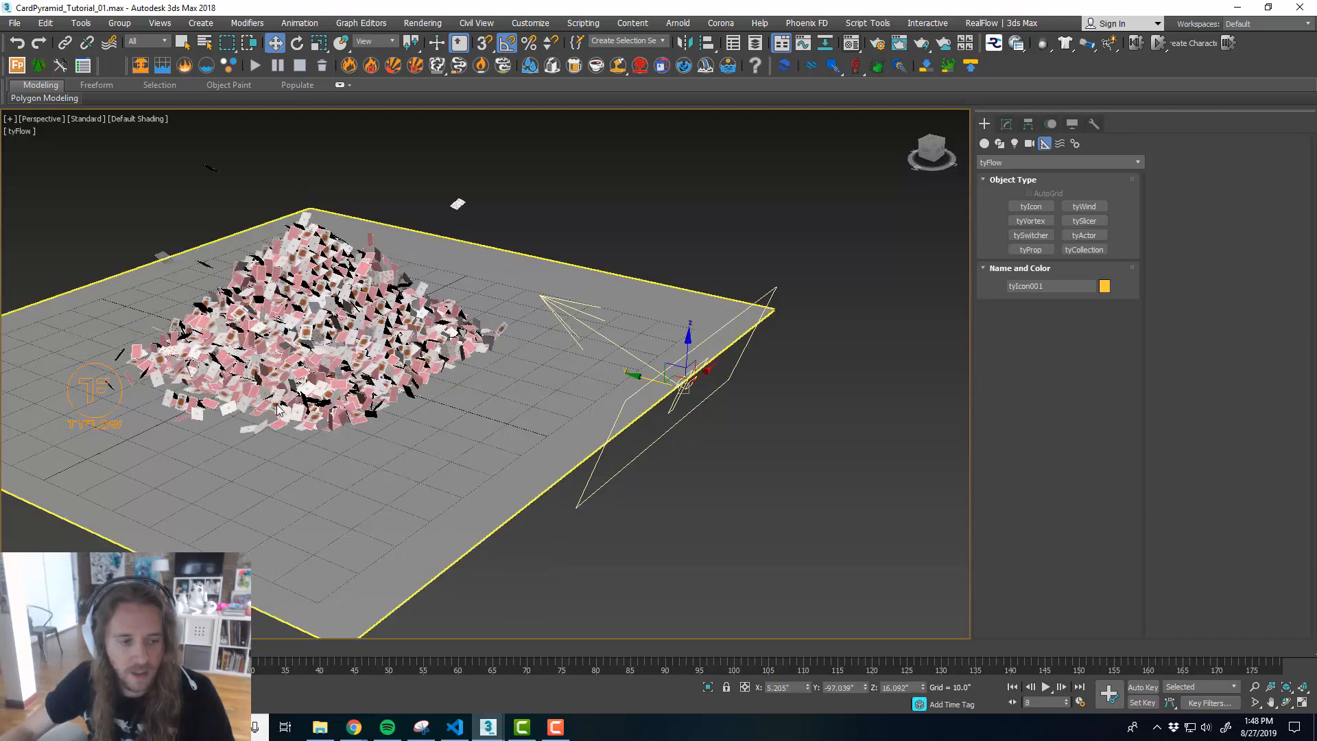
pyautogui.scroll(4, 389, 406)
pyautogui.moveTo(389, 406); pyautogui.dragTo(410, 412, button='middle')
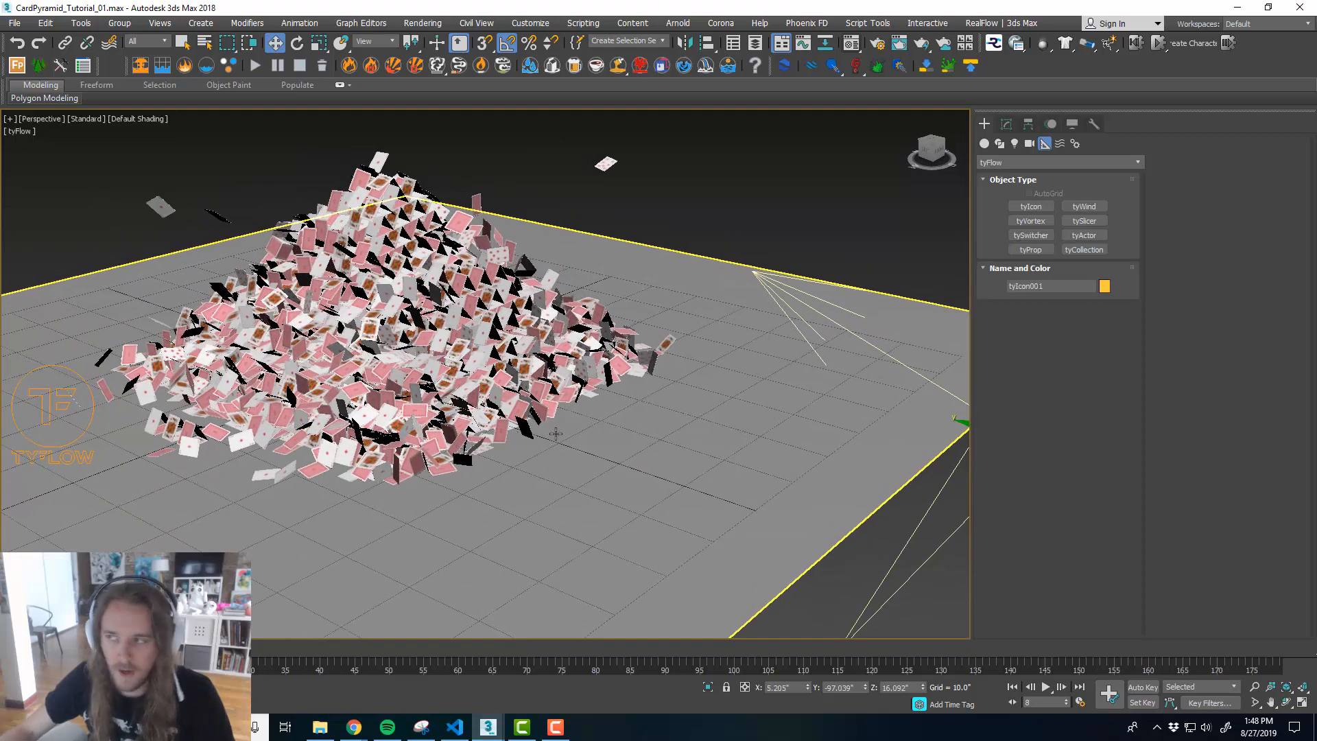
pyautogui.moveTo(98, 648); pyautogui.dragTo(43, 649)
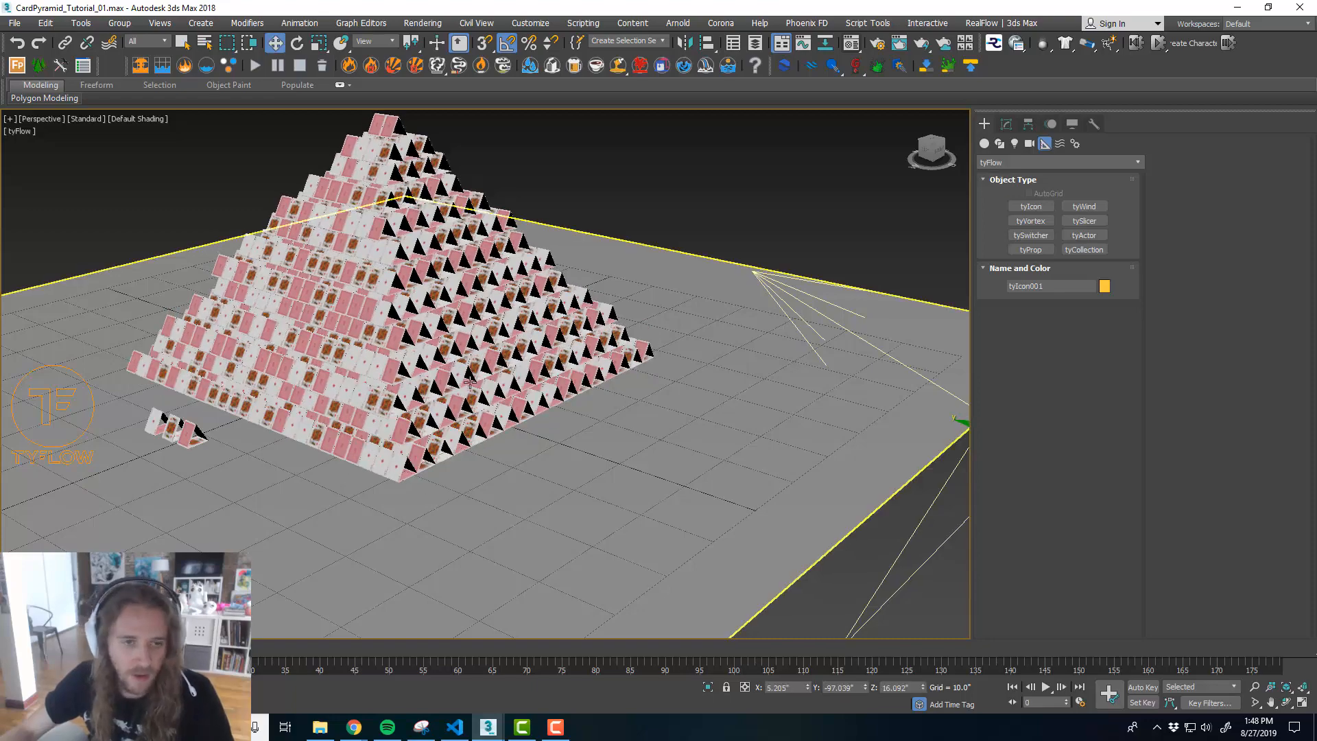
# - Lower the ground plane in the front view to just beneath the bottom row of cards, at Z -0.125
pyautogui.press('w')
pyautogui.scroll(5, 338, 255)
pyautogui.scroll(-5, 338, 256)
pyautogui.keyDown('alt'); pyautogui.moveTo(338, 256); pyautogui.dragTo(686, 404, button='middle'); pyautogui.keyUp('alt')
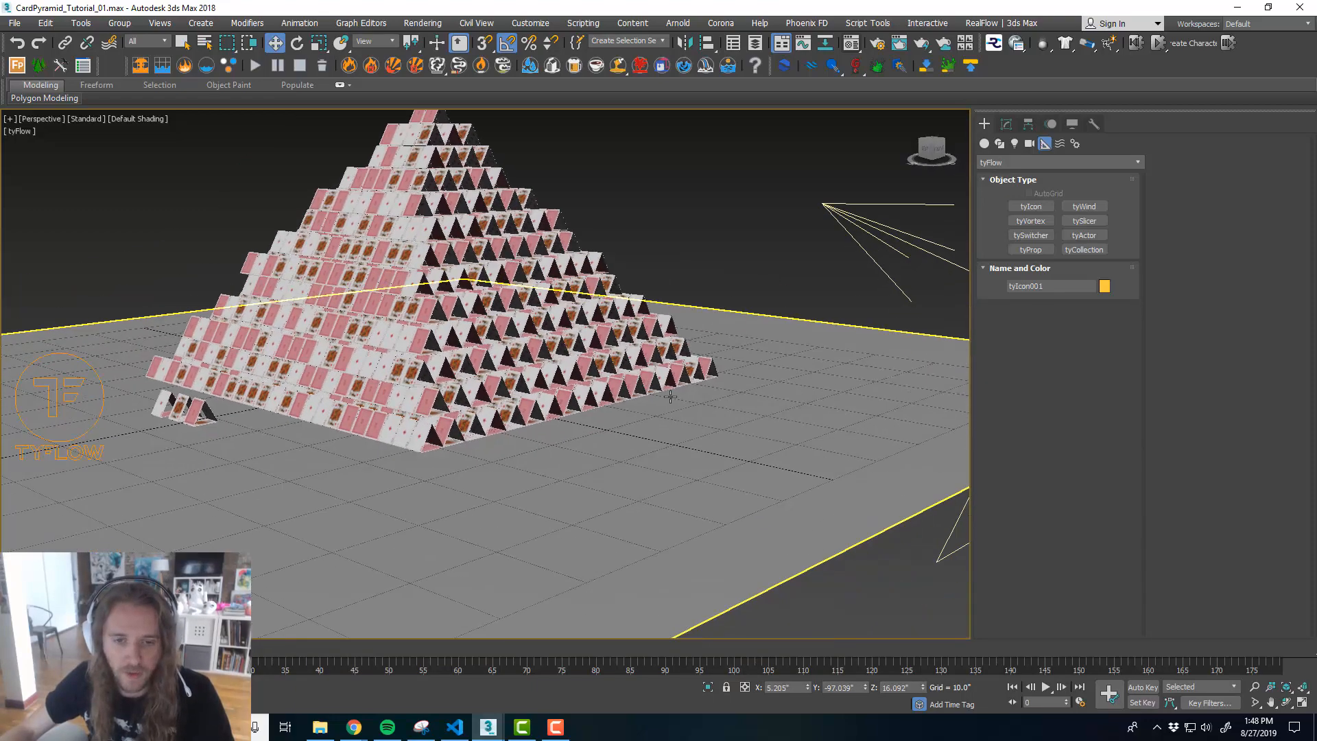
pyautogui.click(710, 411)
pyautogui.hotkey('alt', 'w')
pyautogui.hotkey('alt', 'w')
pyautogui.scroll(6, 576, 464)
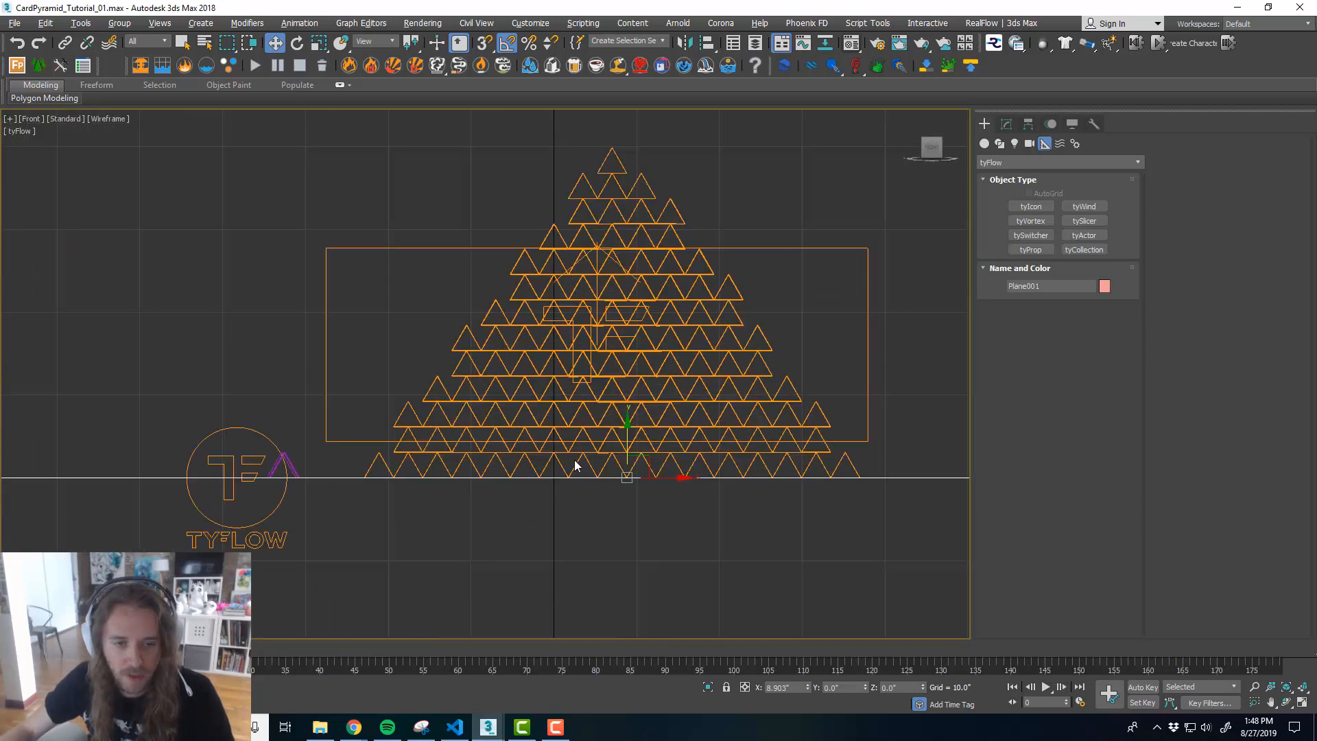
pyautogui.moveTo(626, 465); pyautogui.dragTo(629, 472)
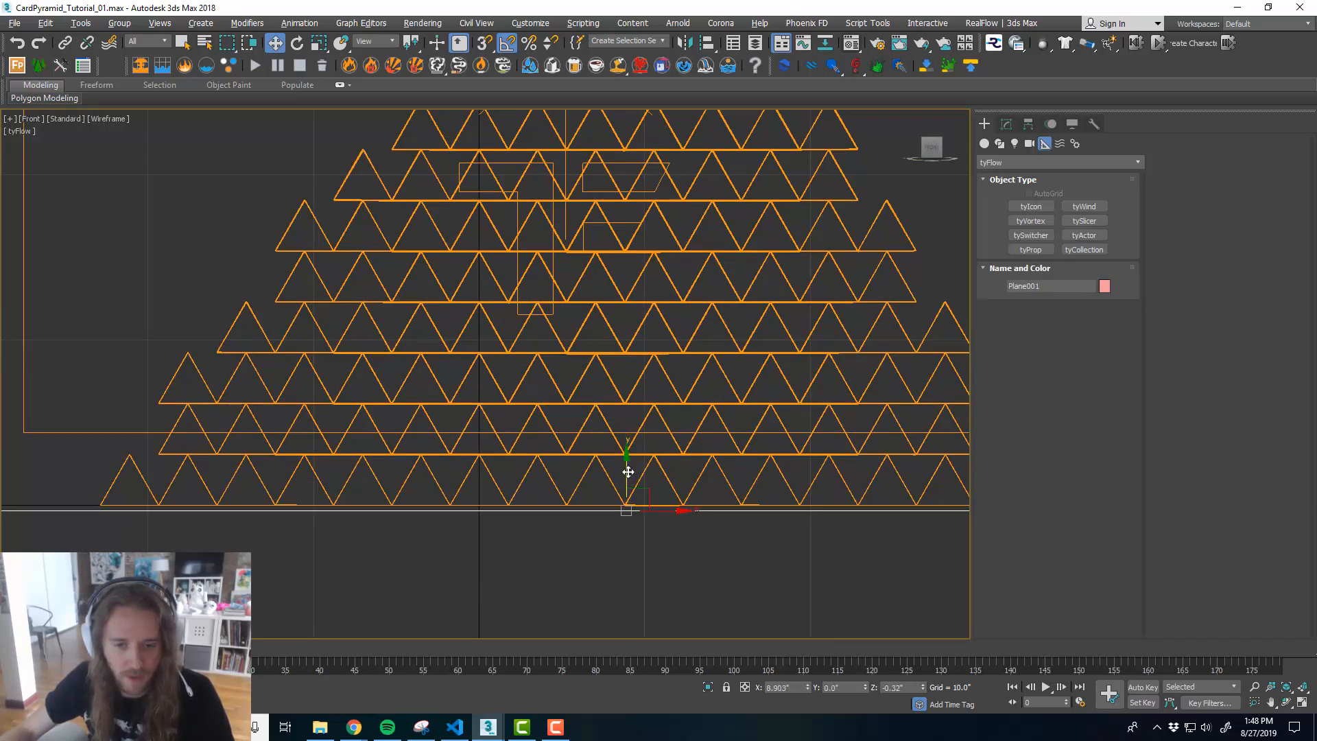
pyautogui.scroll(10, 628, 472)
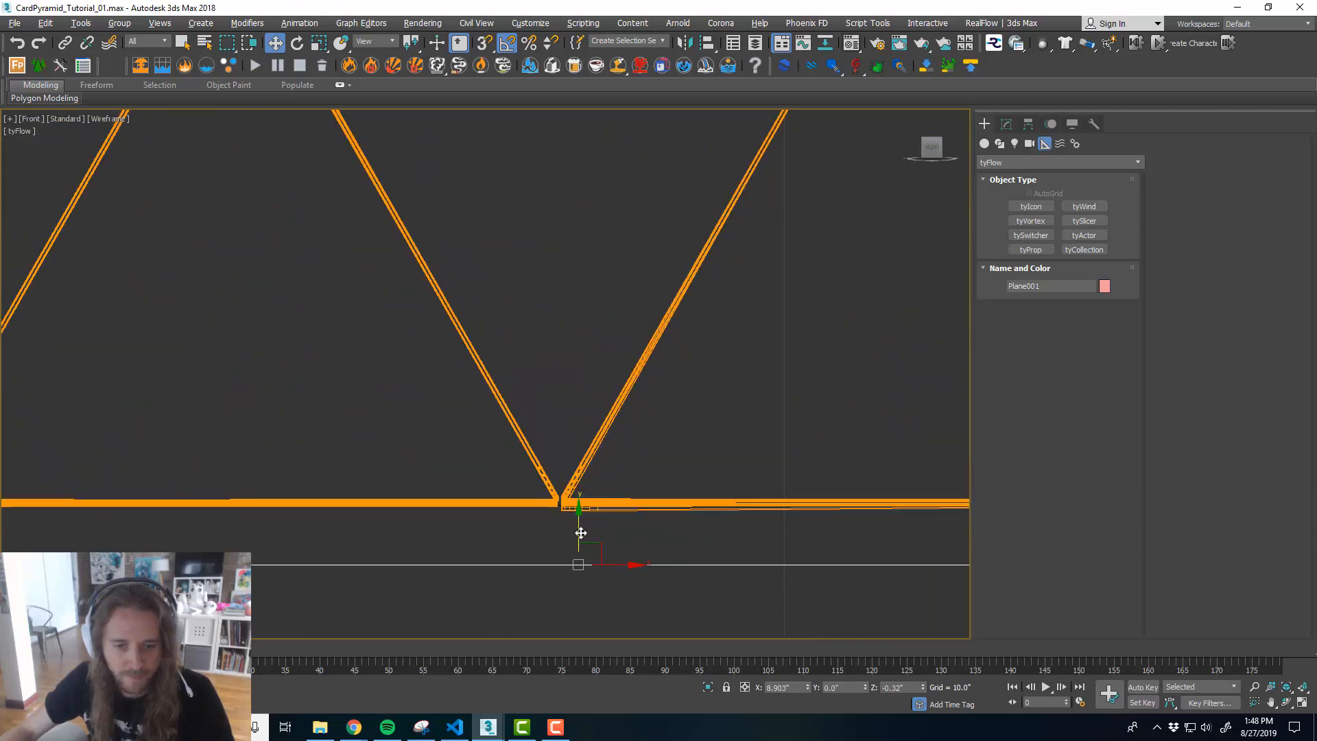
pyautogui.moveTo(583, 511); pyautogui.dragTo(576, 494)
pyautogui.scroll(-8, 450, 476)
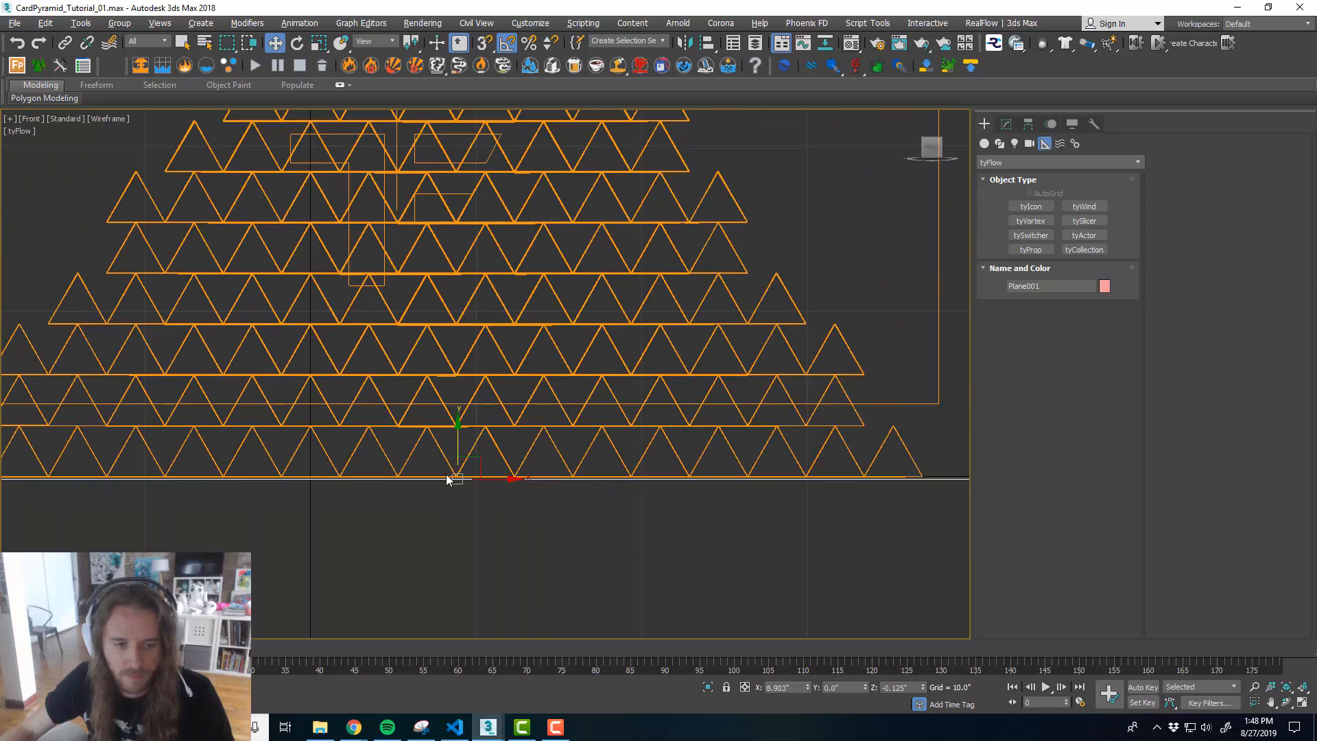
# - Run the simulation again in the perspective view and inspect the card pyramid resting above the lowered ground plane
pyautogui.hotkey('alt', 'w')
pyautogui.middleClick(625, 489)
pyautogui.hotkey('alt', 'w')
pyautogui.keyDown('alt'); pyautogui.moveTo(625, 489); pyautogui.dragTo(668, 524, button='middle'); pyautogui.keyUp('alt')
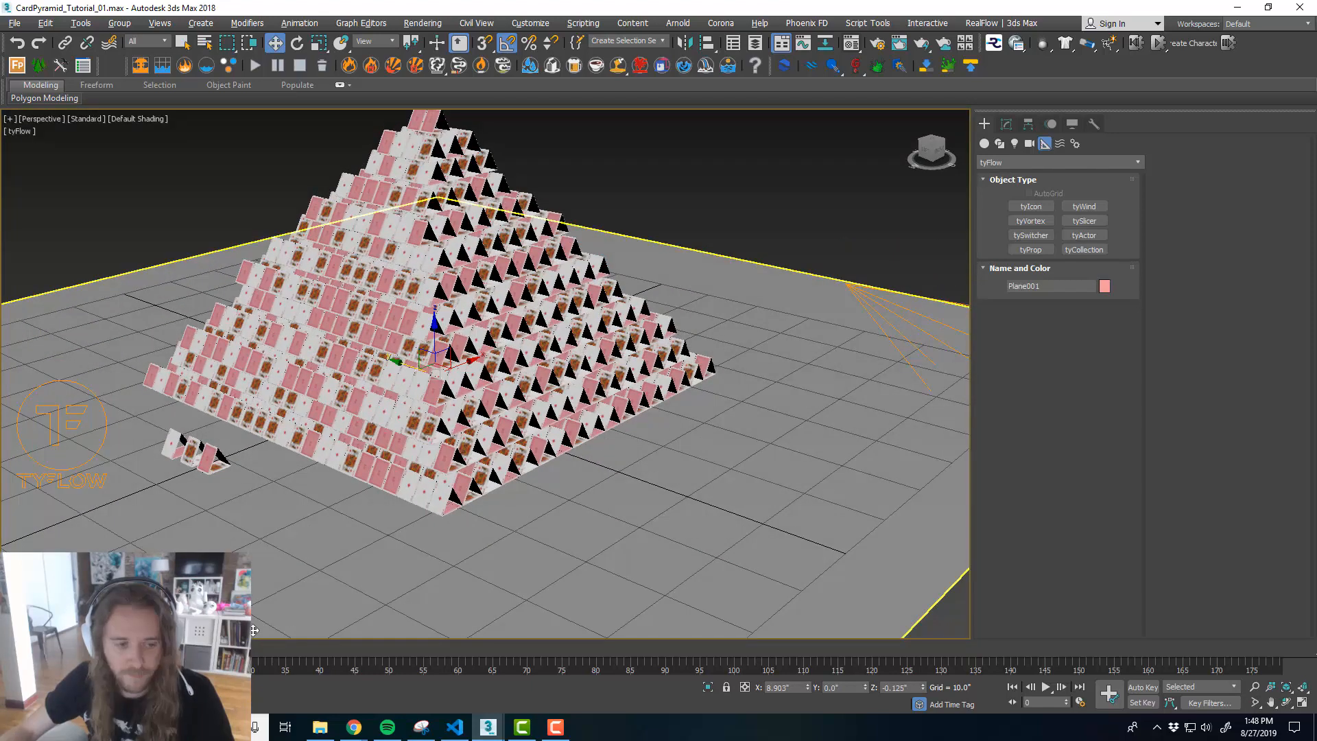
pyautogui.press('/')
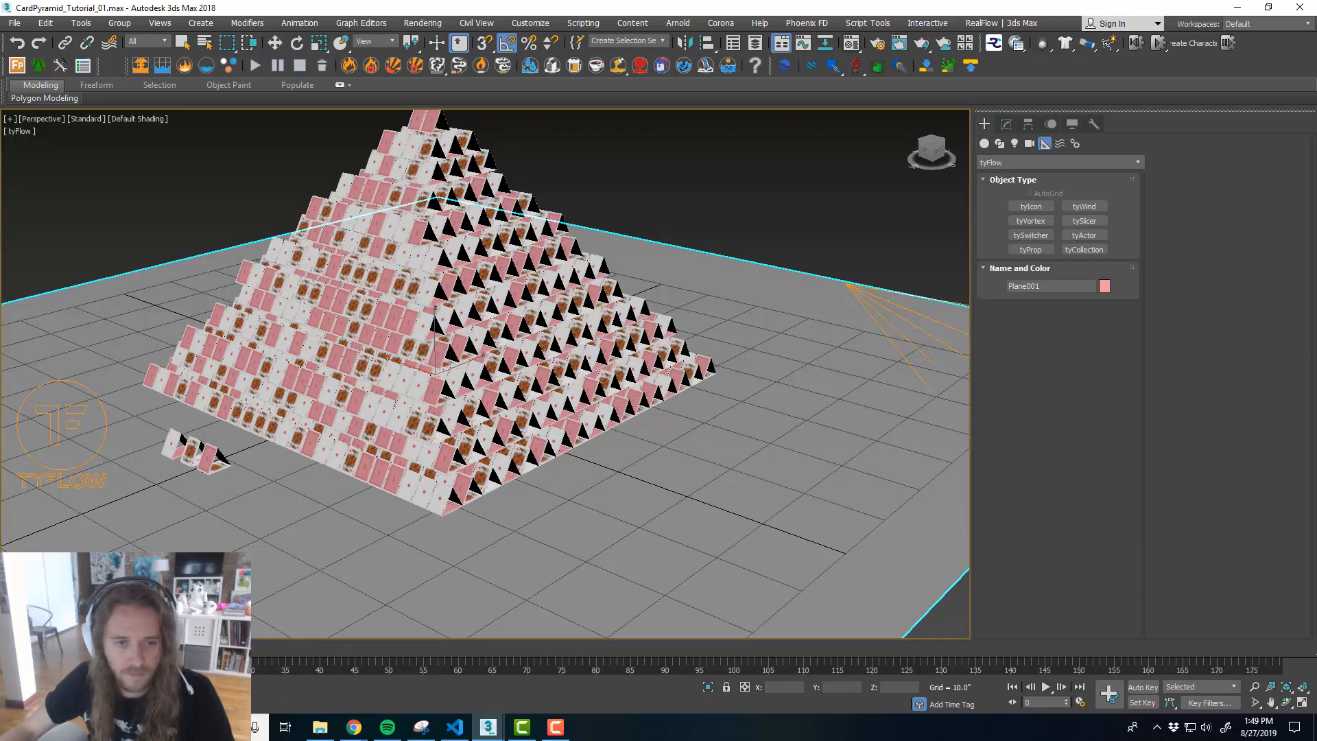
pyautogui.scroll(-3, 467, 402)
pyautogui.scroll(4, 458, 327)
pyautogui.keyDown('alt'); pyautogui.moveTo(506, 385); pyautogui.dragTo(491, 380, button='middle'); pyautogui.keyUp('alt')
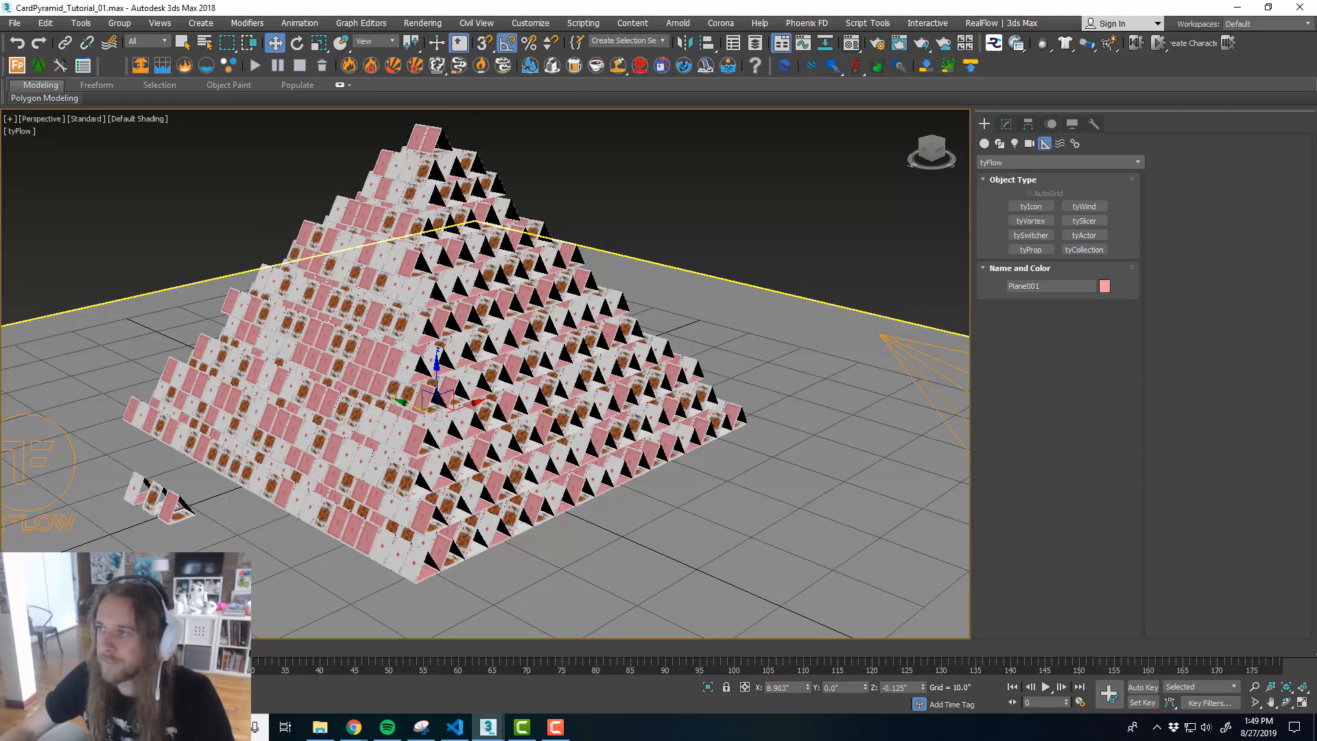
# - Bring the tyFlow editor partly back into view and select the tyIcon at the edge of the ground plane
pyautogui.moveTo(1316, 70)
pyautogui.mouseDown()
pyautogui.moveTo(885, 70)
pyautogui.moveTo(1193, 92)
pyautogui.moveTo(1316, 81)
pyautogui.mouseUp()
pyautogui.scroll(-3, 638, 220)
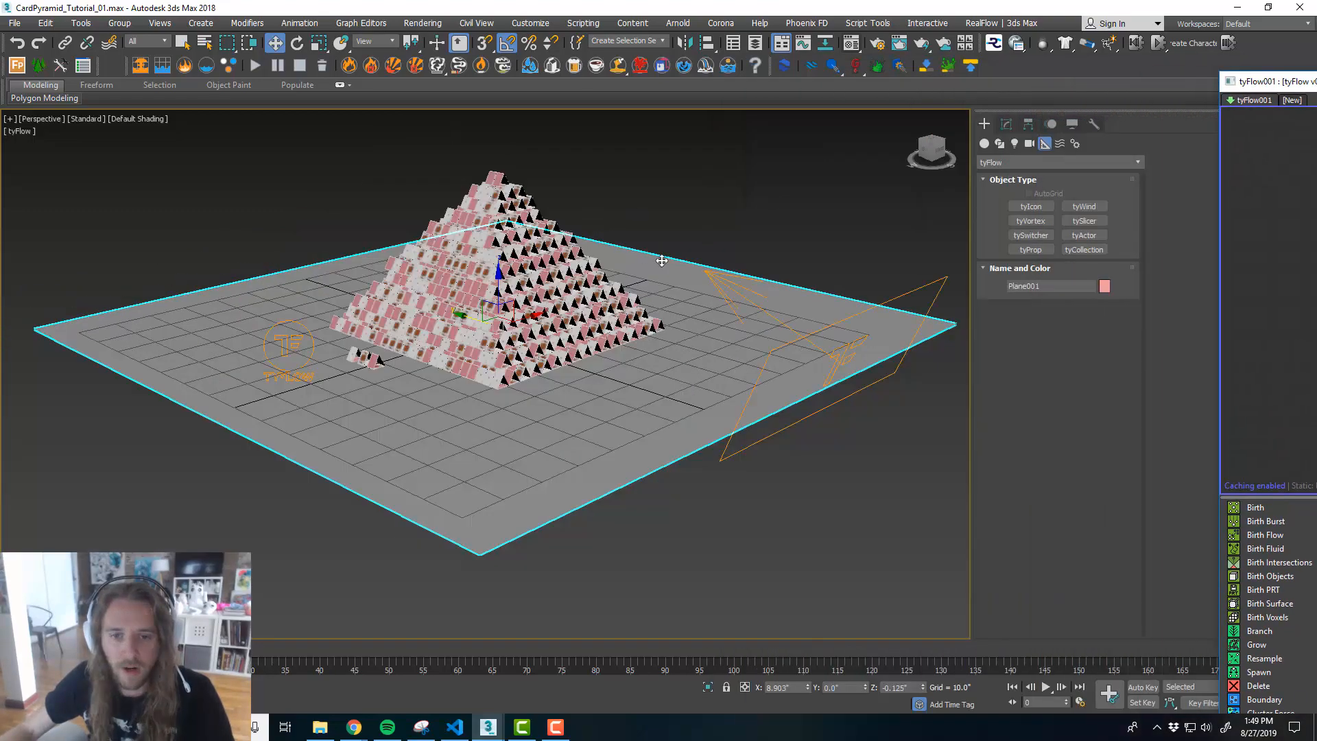
pyautogui.keyDown('alt'); pyautogui.moveTo(617, 329); pyautogui.dragTo(674, 374, button='middle'); pyautogui.keyUp('alt')
pyautogui.click(674, 374)
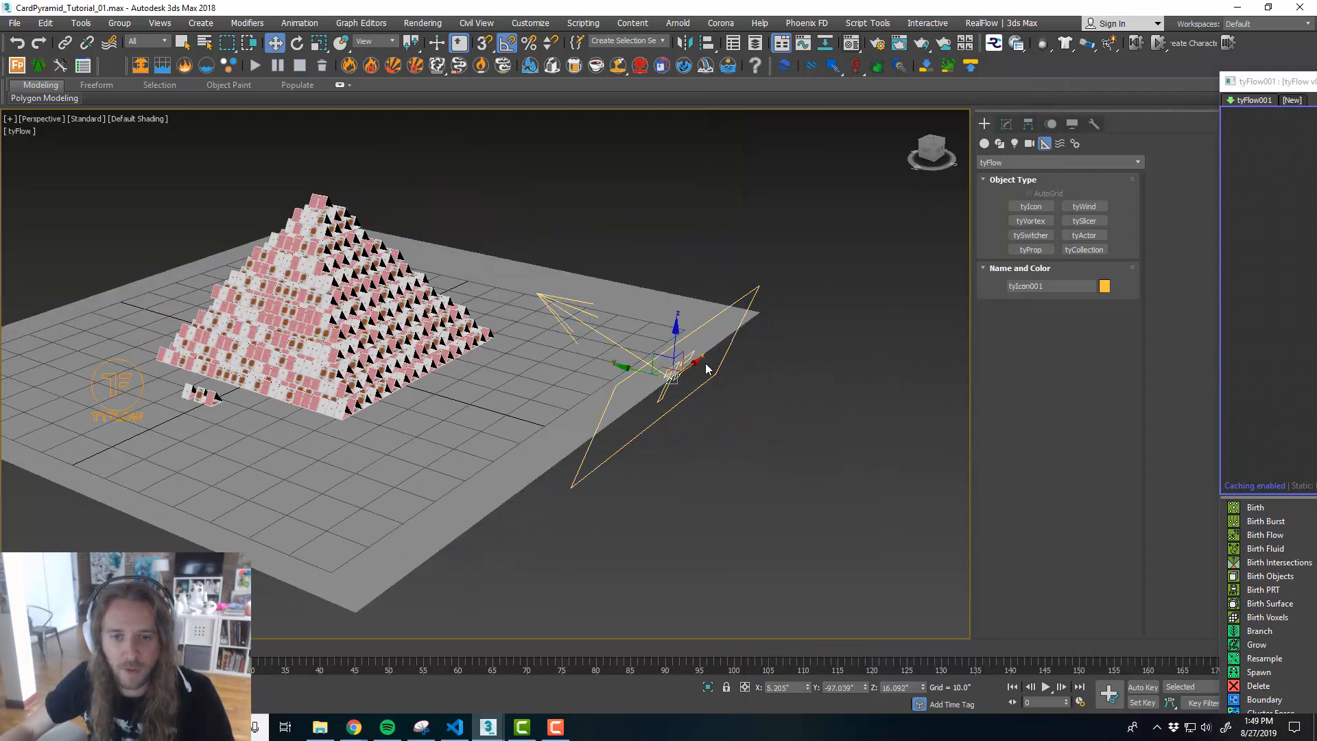
# - Bring the tyFlow editor window fully into view beside the card pyramid, with both existing events visible
pyautogui.click(802, 353)
pyautogui.moveTo(863, 262); pyautogui.dragTo(747, 264, button='middle')
pyautogui.moveTo(1316, 80); pyautogui.dragTo(598, 25)
pyautogui.scroll(-1, 751, 163)
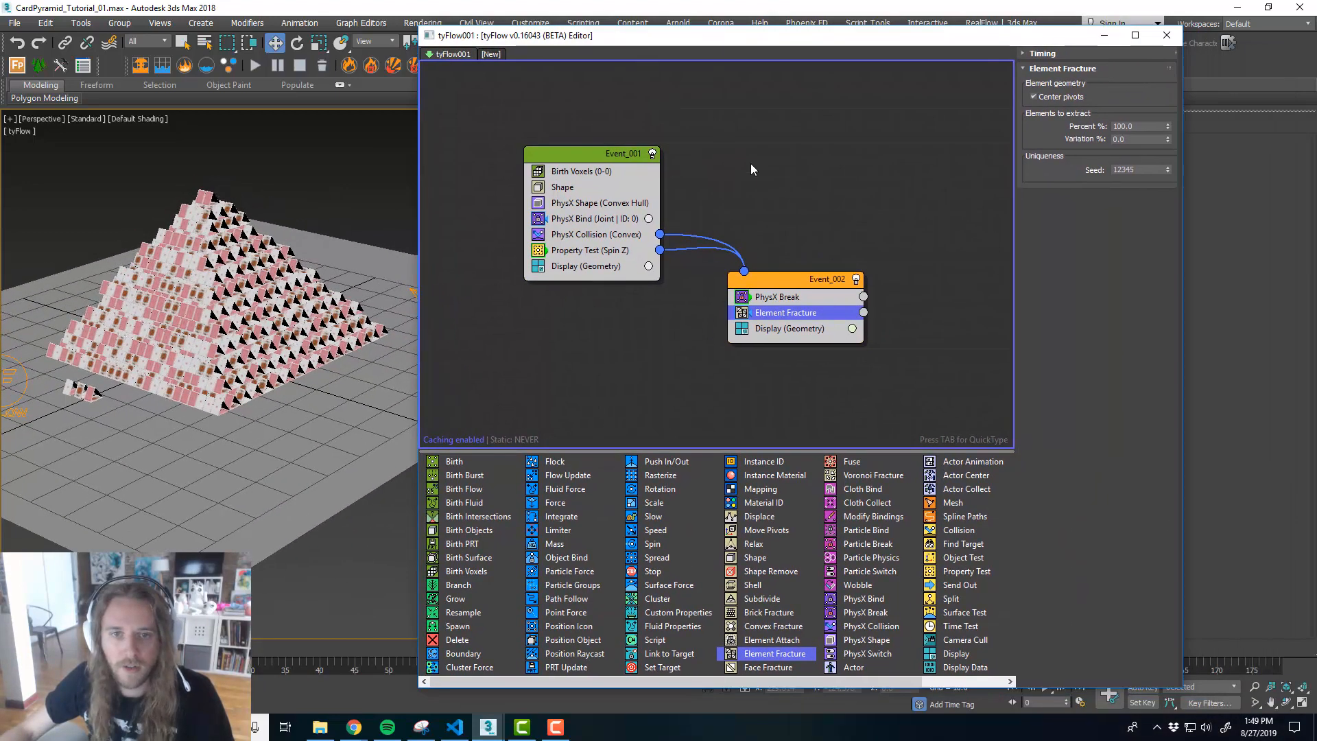
pyautogui.moveTo(750, 163); pyautogui.dragTo(686, 212, button='middle')
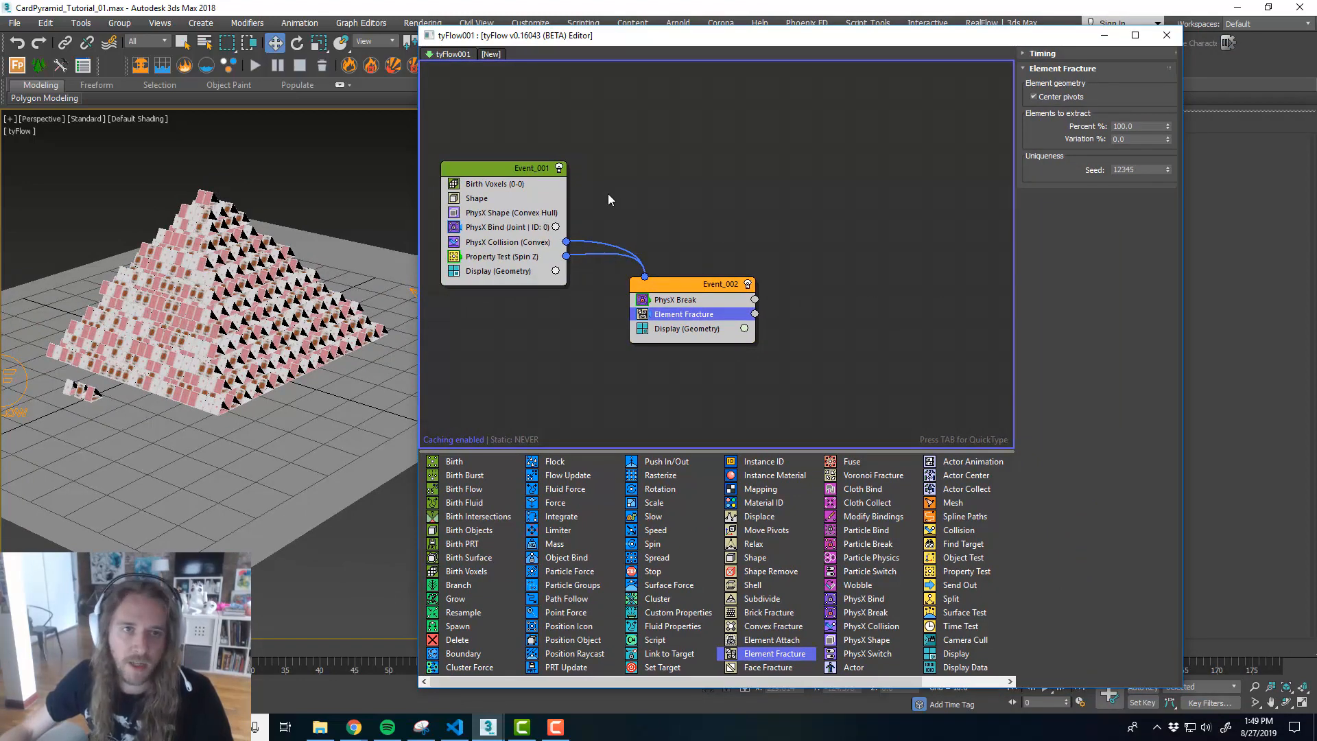
pyautogui.moveTo(853, 248); pyautogui.dragTo(860, 247, button='middle')
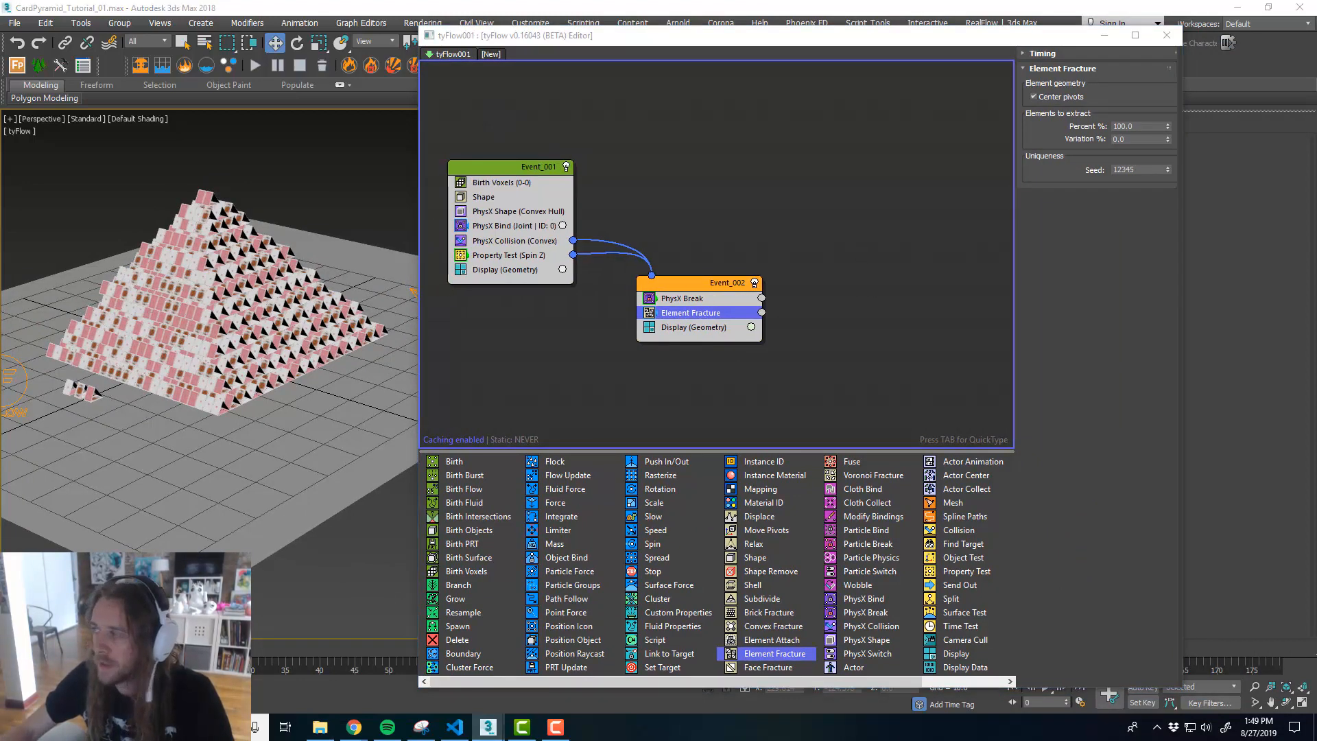
# - Rename the first event, which holds the Birth Voxels operator, as "Card Pyramid"
pyautogui.moveTo(645, 172); pyautogui.dragTo(670, 175, button='middle')
pyautogui.click(558, 171)
pyautogui.rightClick(558, 171)
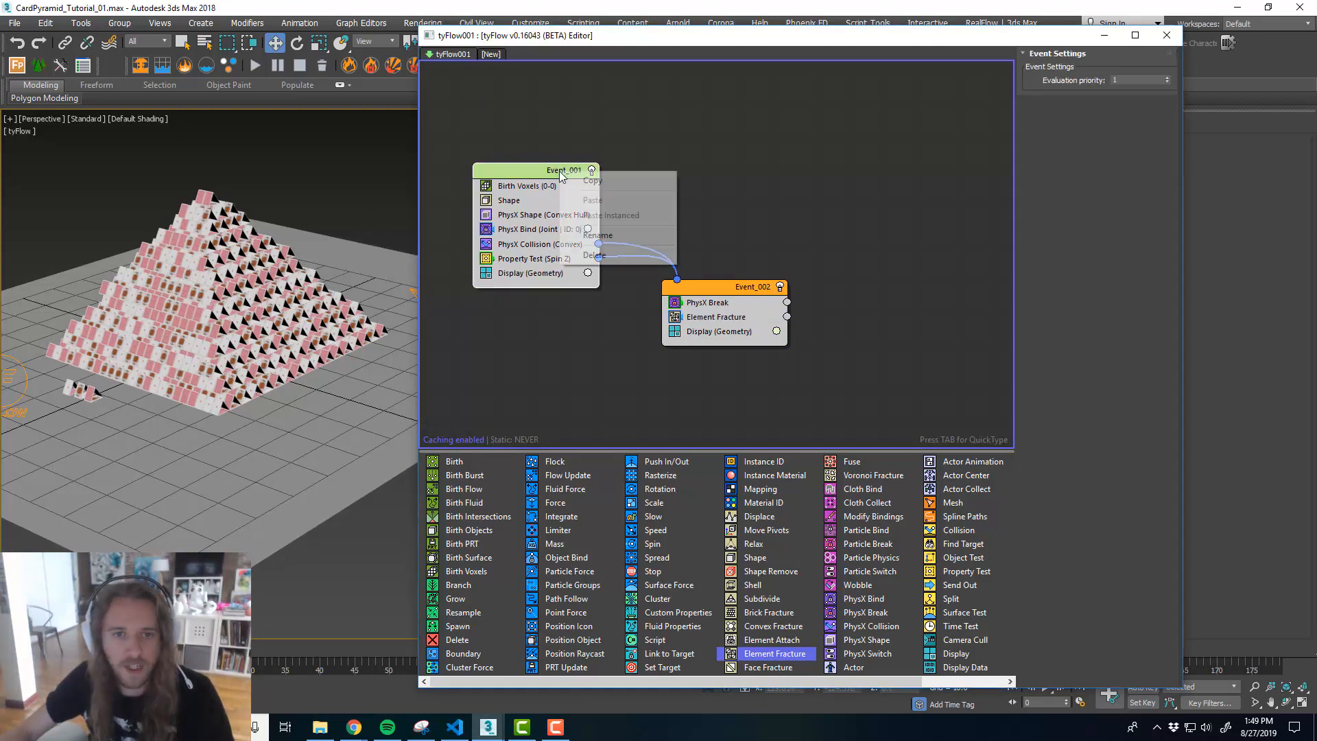
pyautogui.click(596, 234)
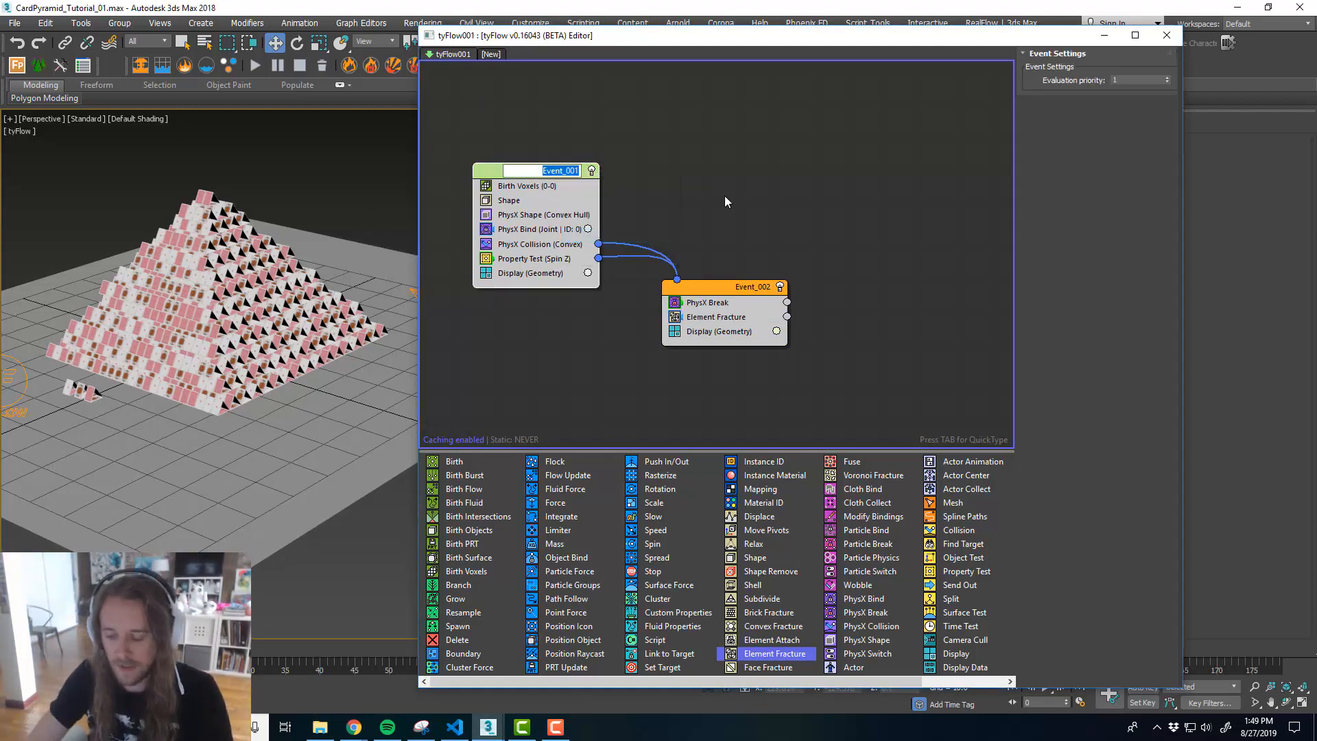
pyautogui.write('Card P')
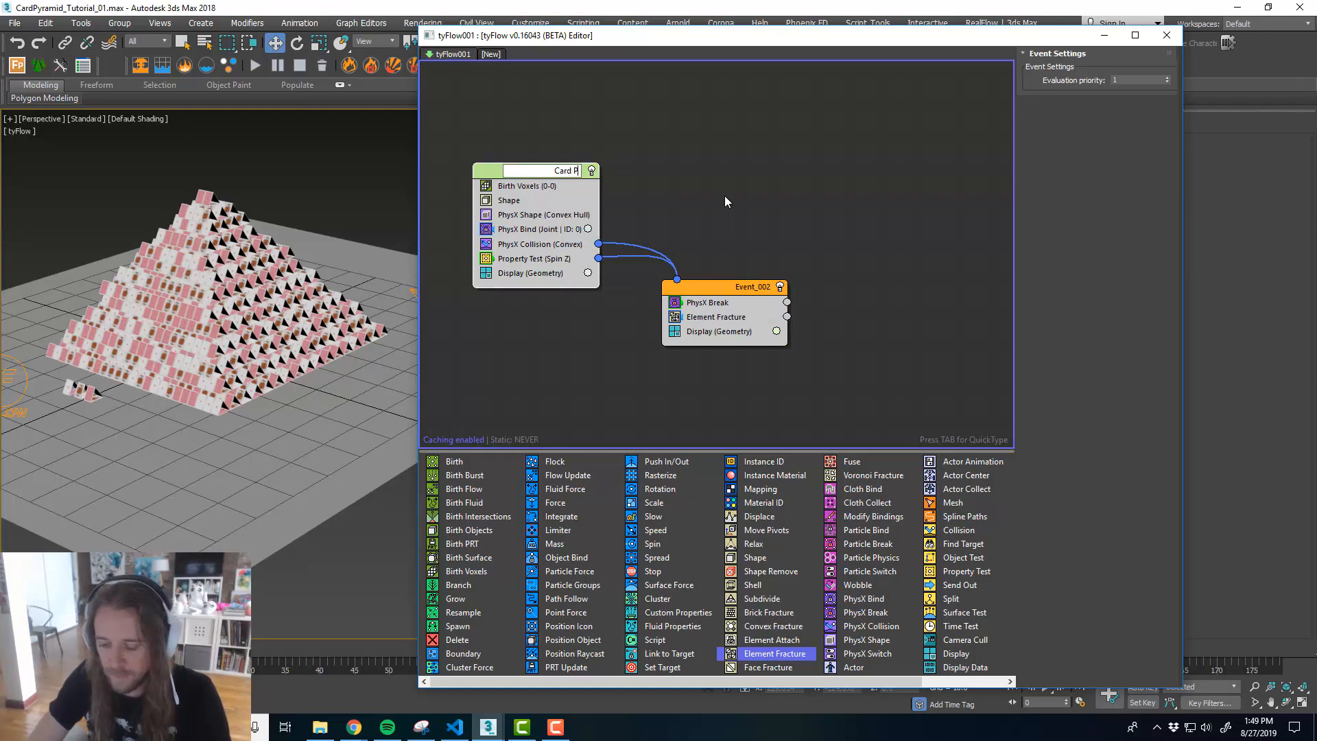
pyautogui.write('yramid')
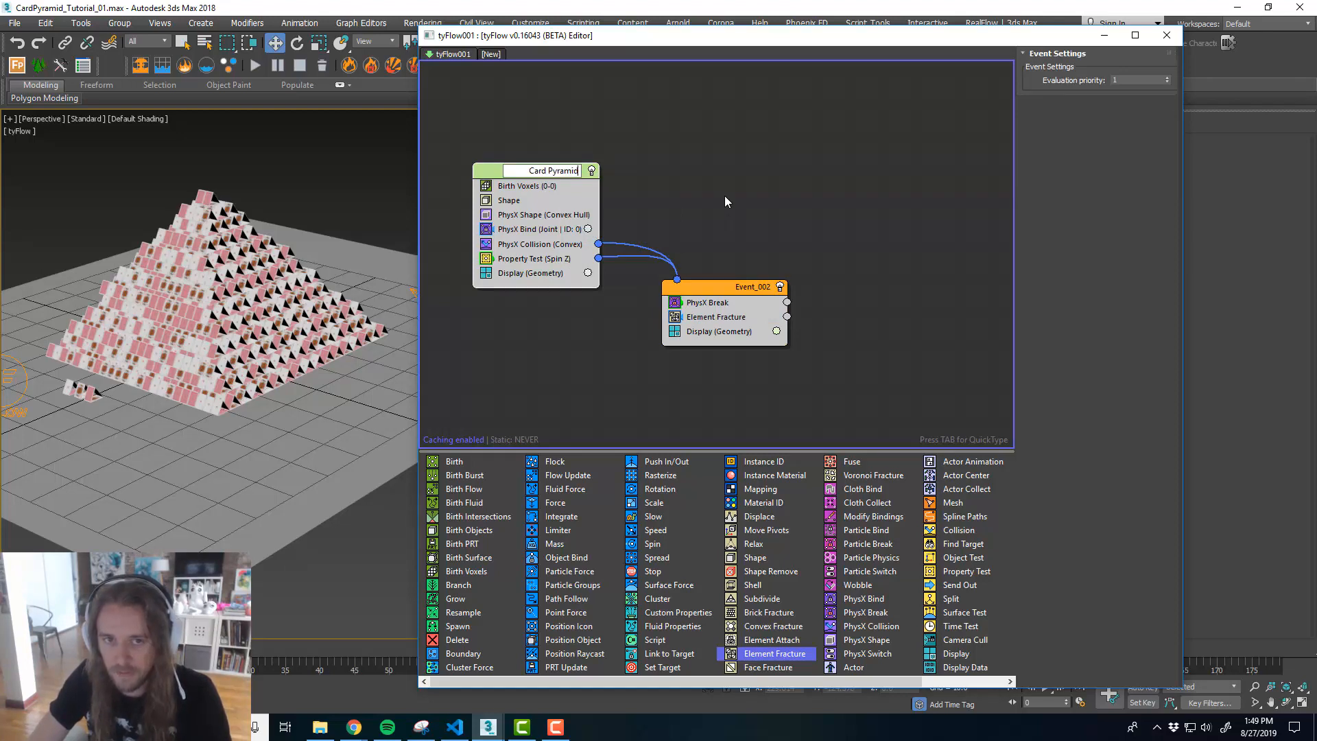
pyautogui.press('Return')
pyautogui.moveTo(740, 214); pyautogui.dragTo(736, 215, button='middle')
pyautogui.click(790, 153)
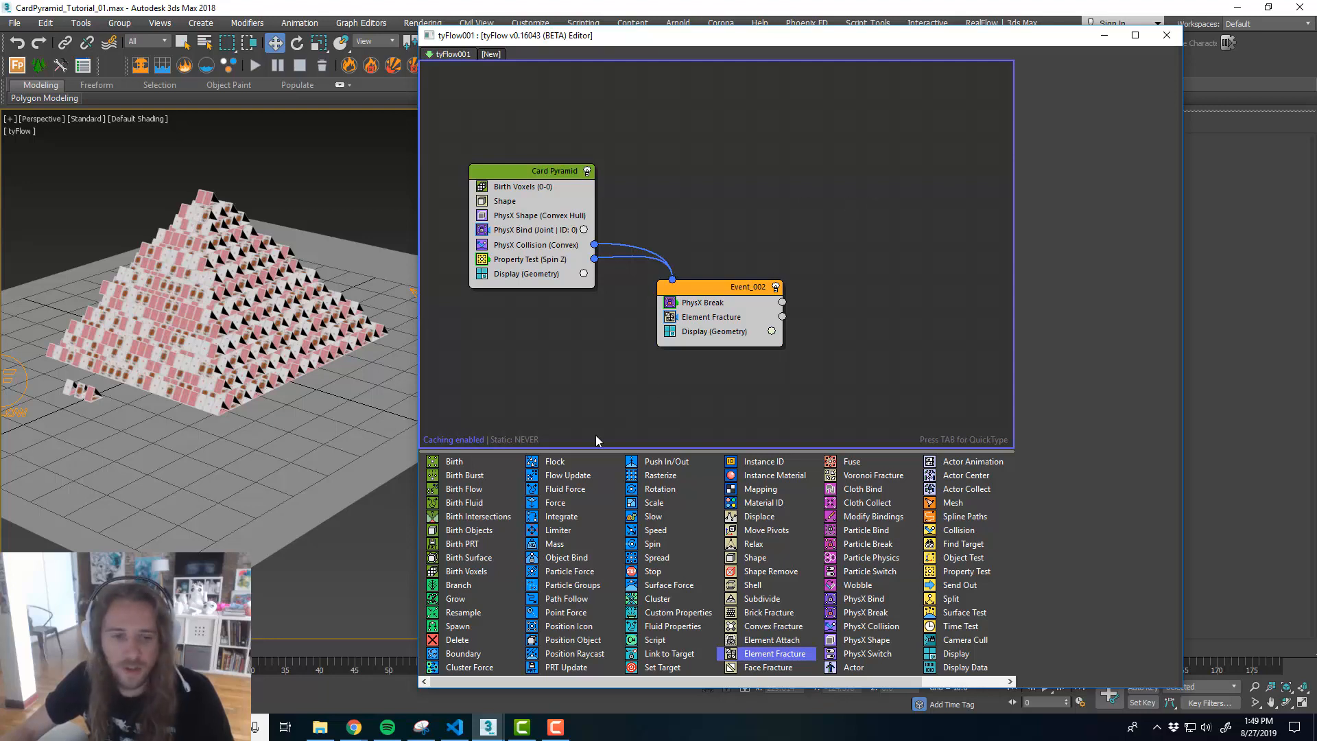
# - Create a separate event with a Birth operator in the flow and rename it "Cannon Balls"
pyautogui.moveTo(455, 462); pyautogui.dragTo(821, 163)
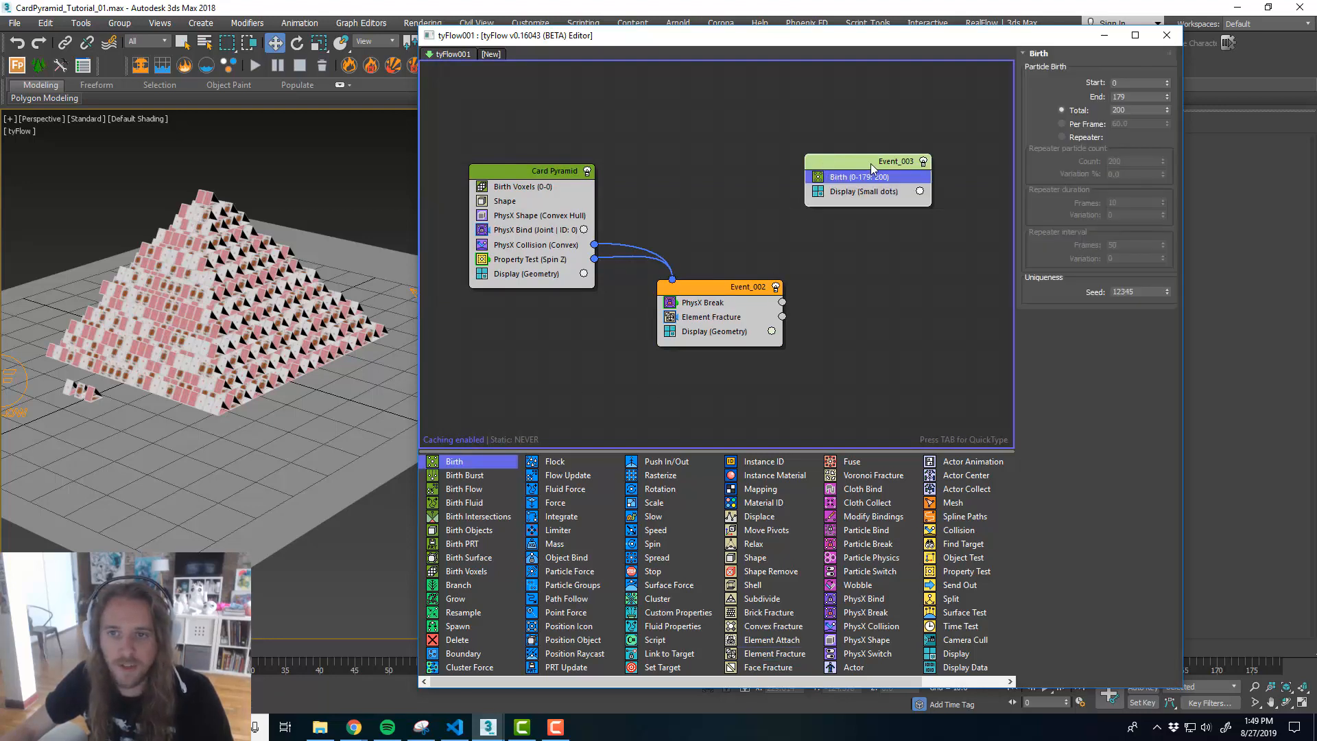
pyautogui.rightClick(900, 165)
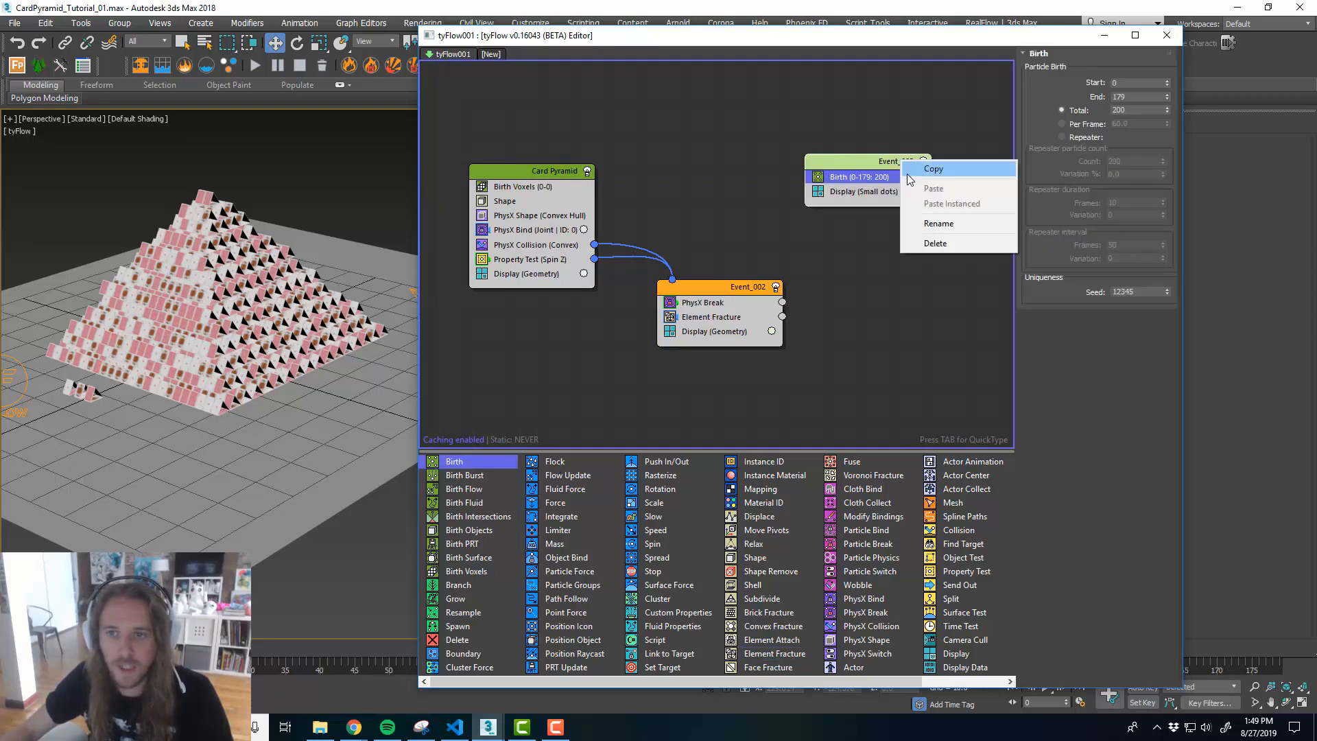
pyautogui.click(938, 223)
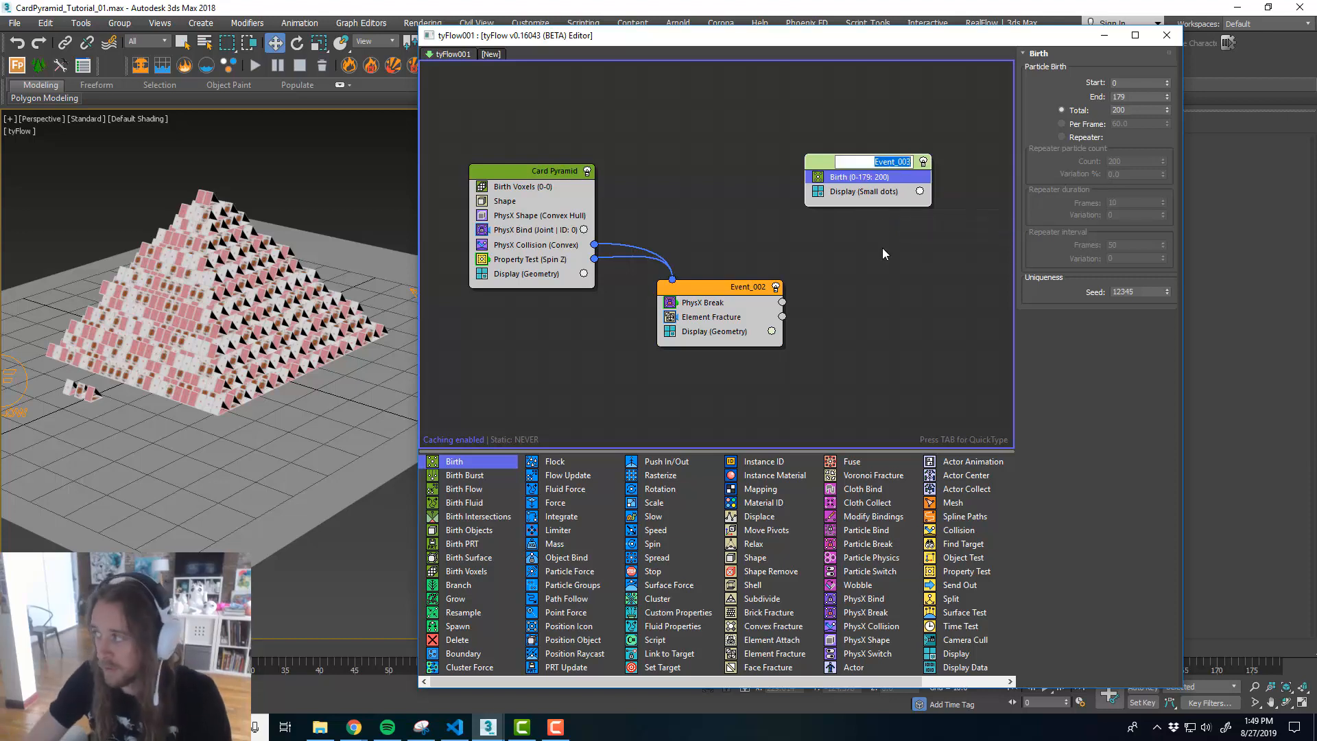
pyautogui.write('Cannon')
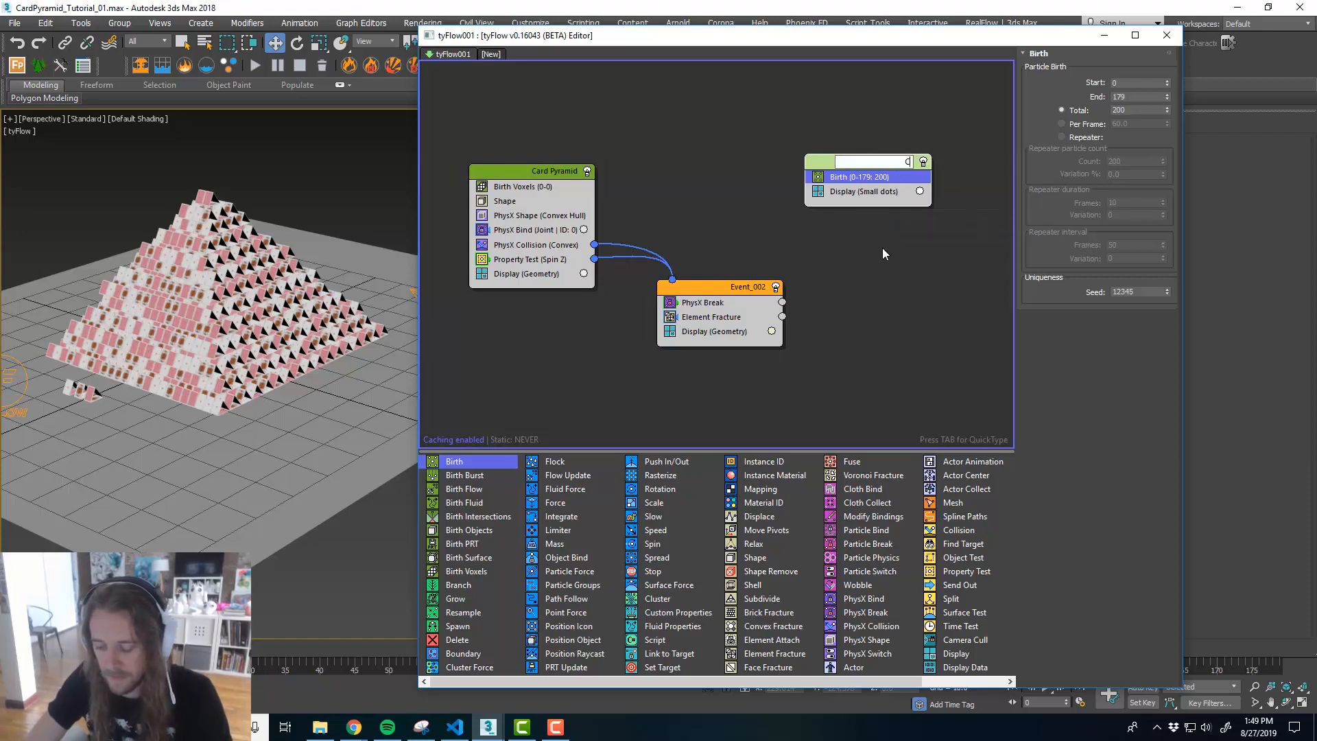
pyautogui.write('Balls')
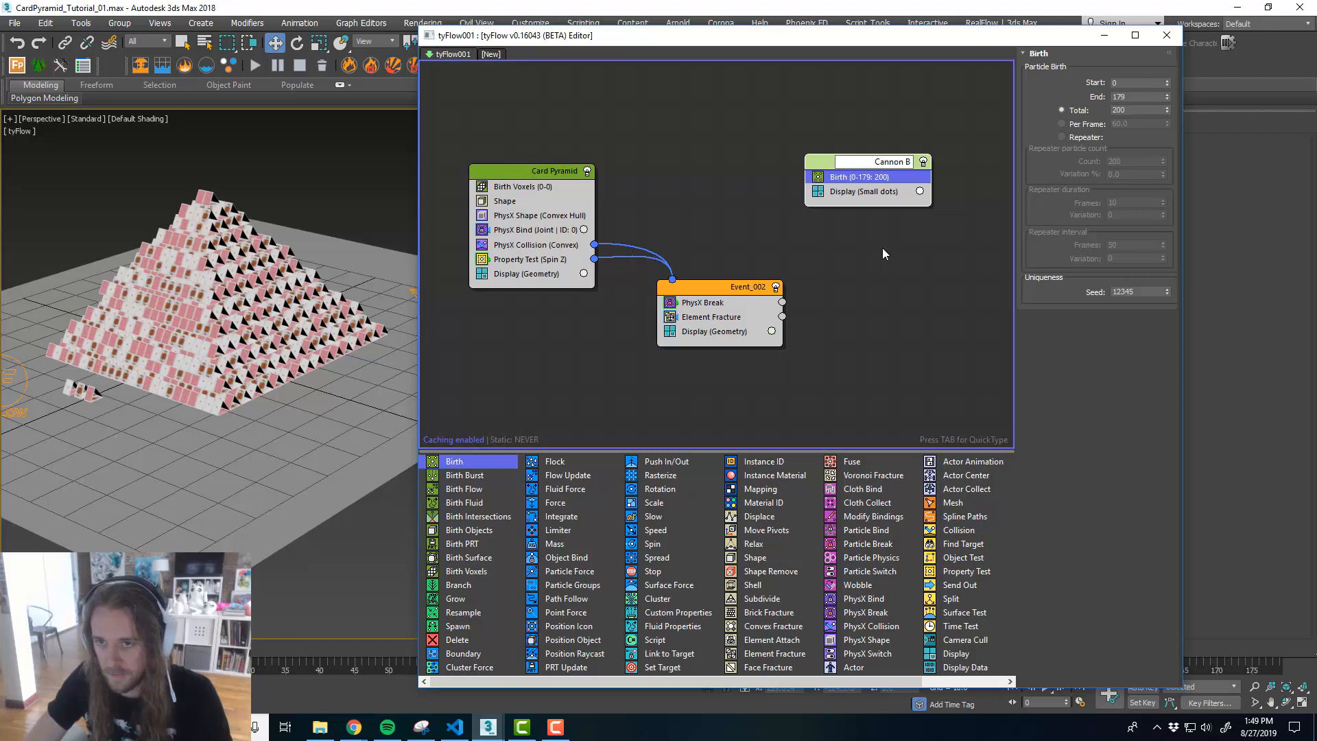
pyautogui.press('Return')
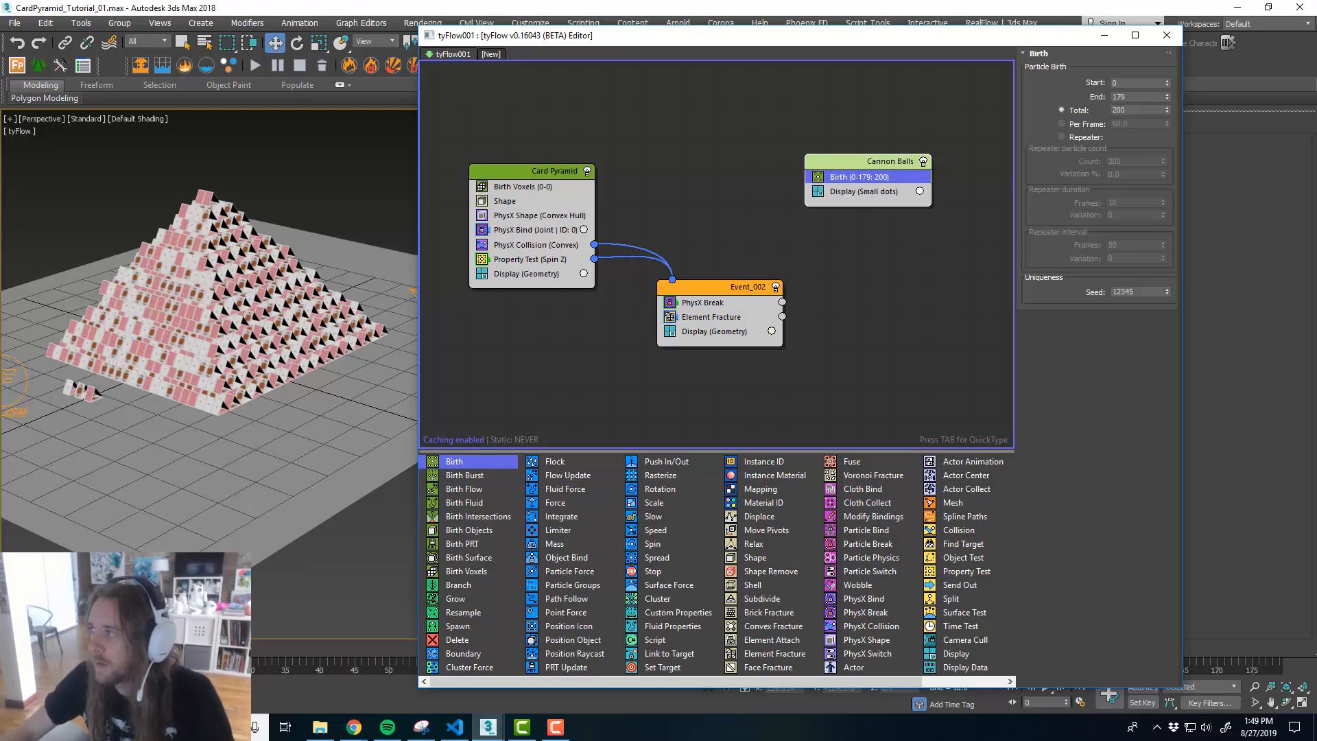
# - Set the Cannon Balls event's Birth operator to end at frame 60 with a total of 8 particles
pyautogui.click(1132, 97)
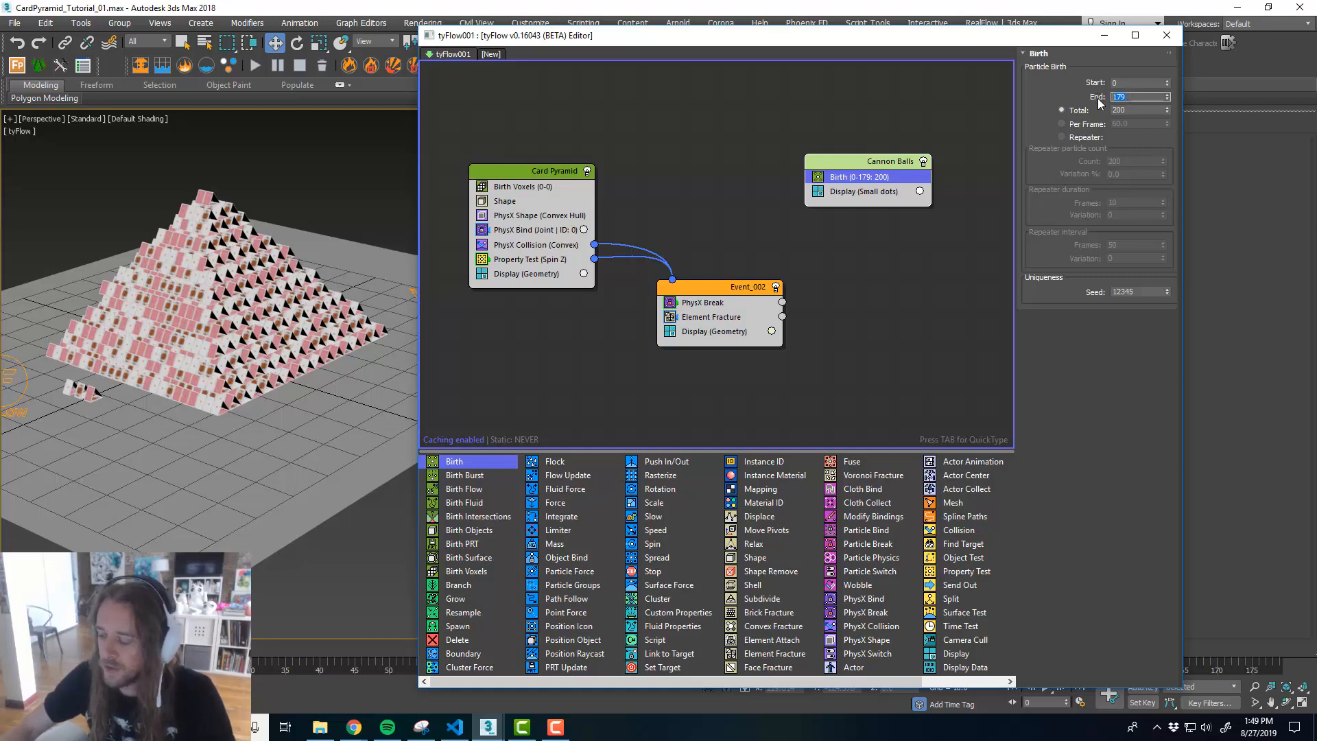
pyautogui.write('60')
pyautogui.press('Return')
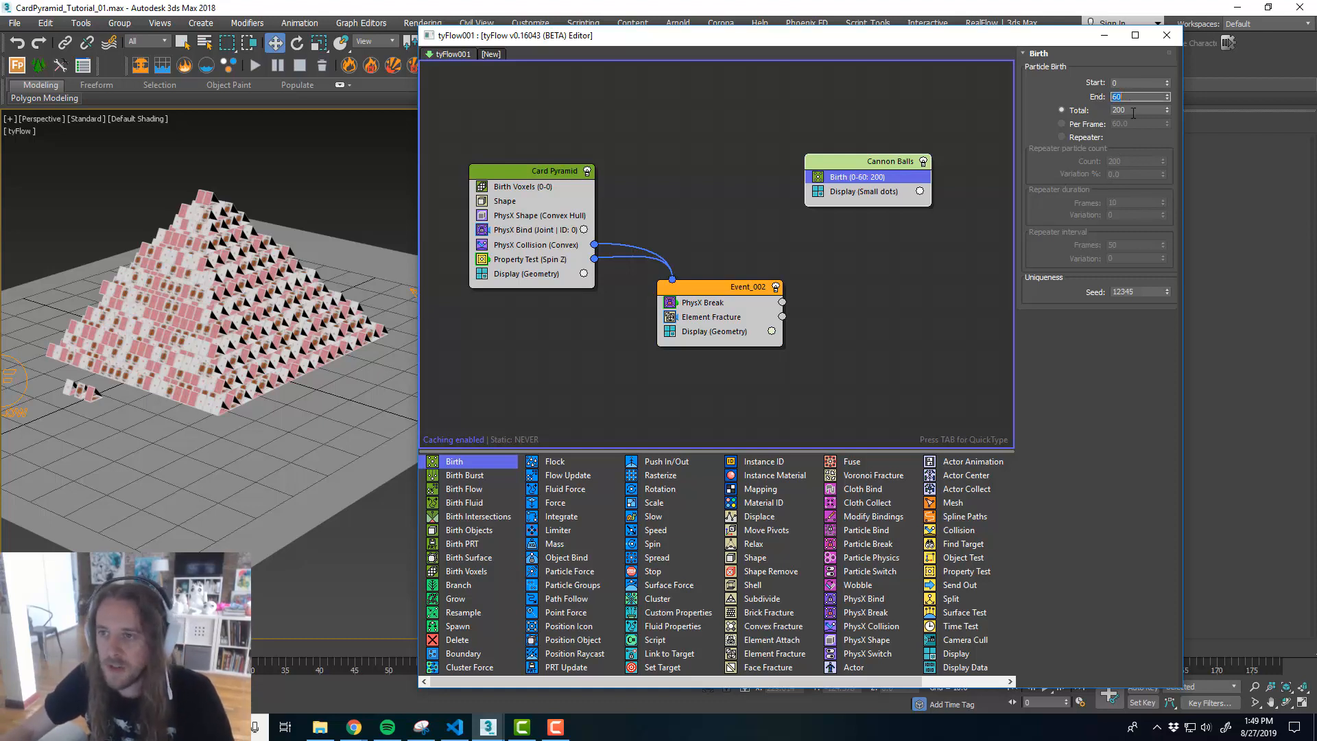
pyautogui.click(1111, 110)
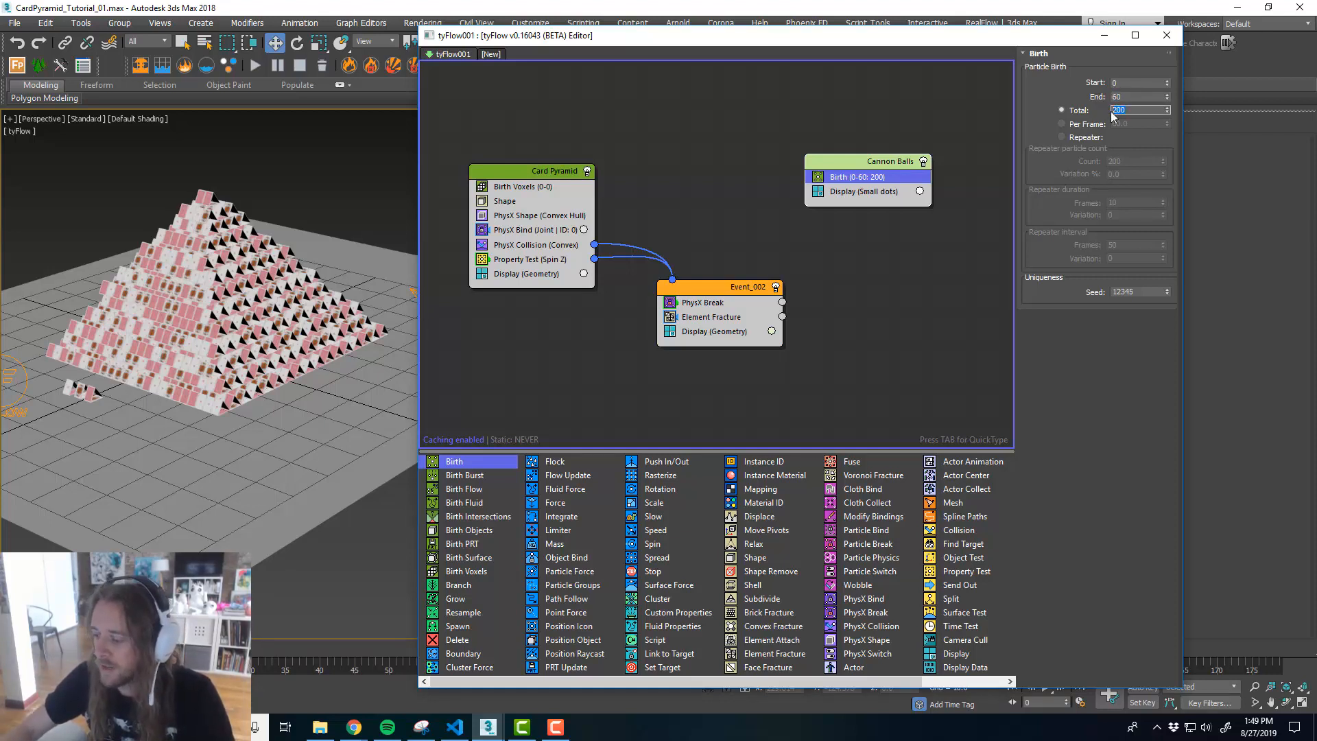
pyautogui.write('8')
pyautogui.press('Return')
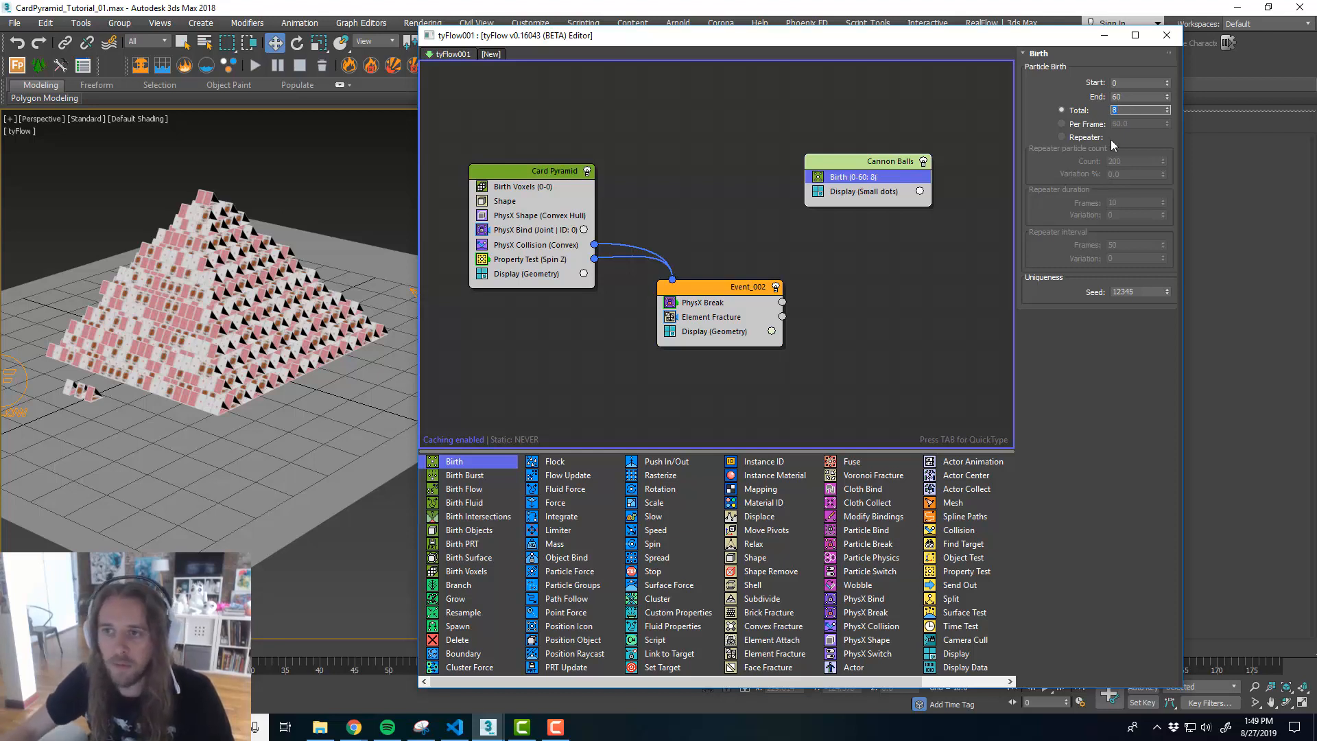
# - Set the Cannon Balls event's Display operator type to Geometry
pyautogui.moveTo(936, 210); pyautogui.dragTo(902, 200, button='middle')
pyautogui.click(851, 183)
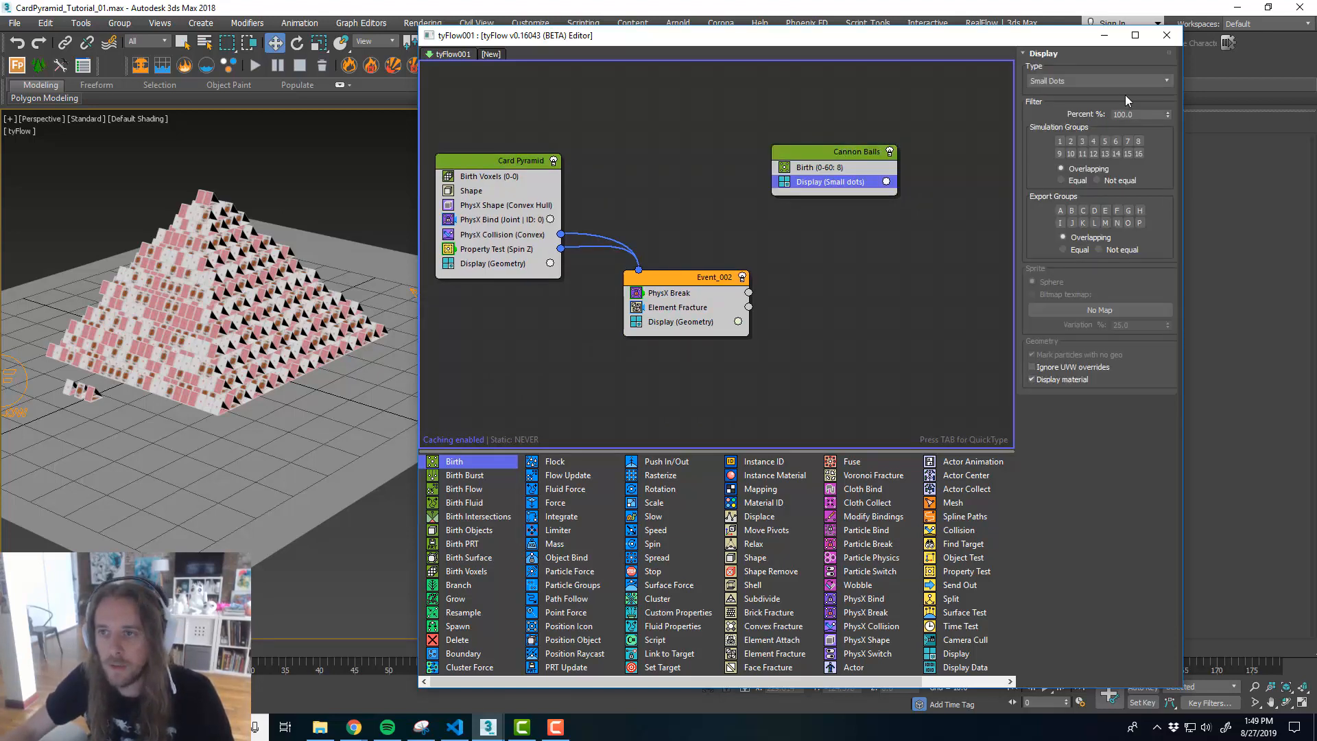
pyautogui.click(1122, 81)
pyautogui.click(1106, 146)
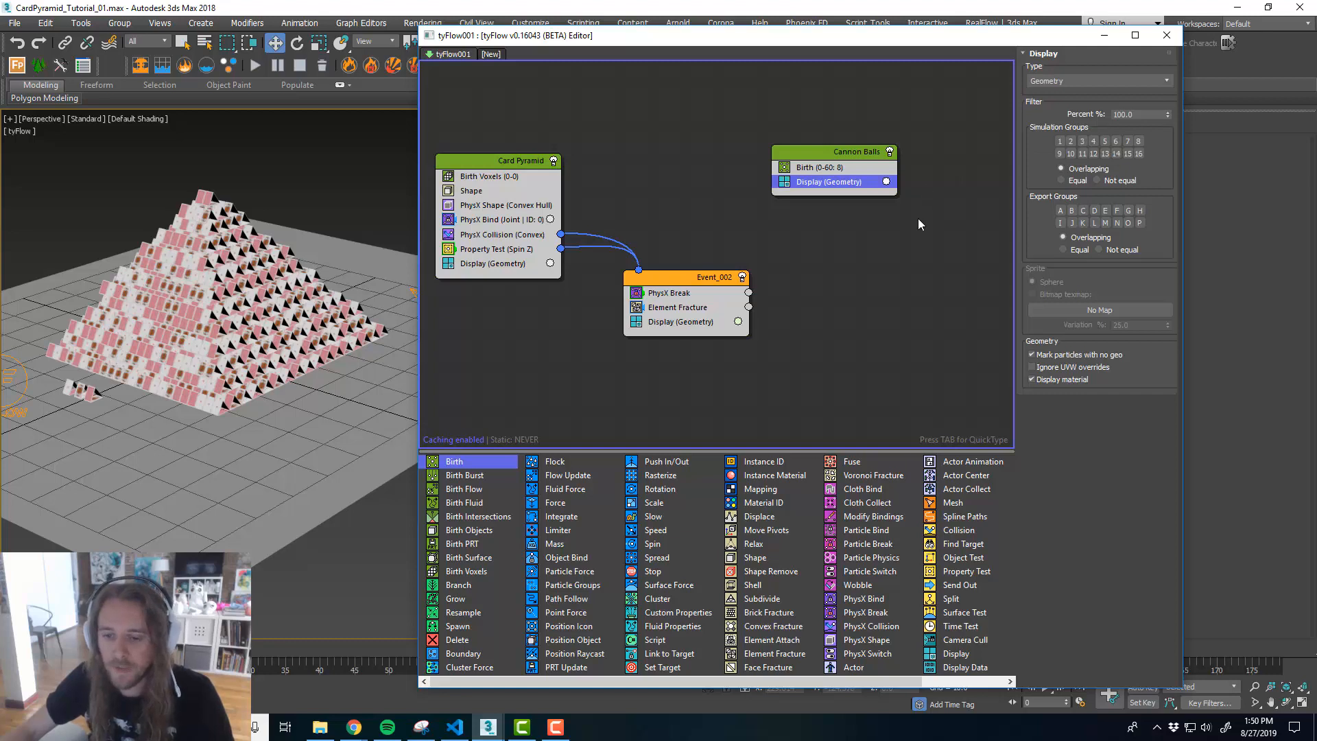
pyautogui.moveTo(918, 251); pyautogui.dragTo(914, 251, button='middle')
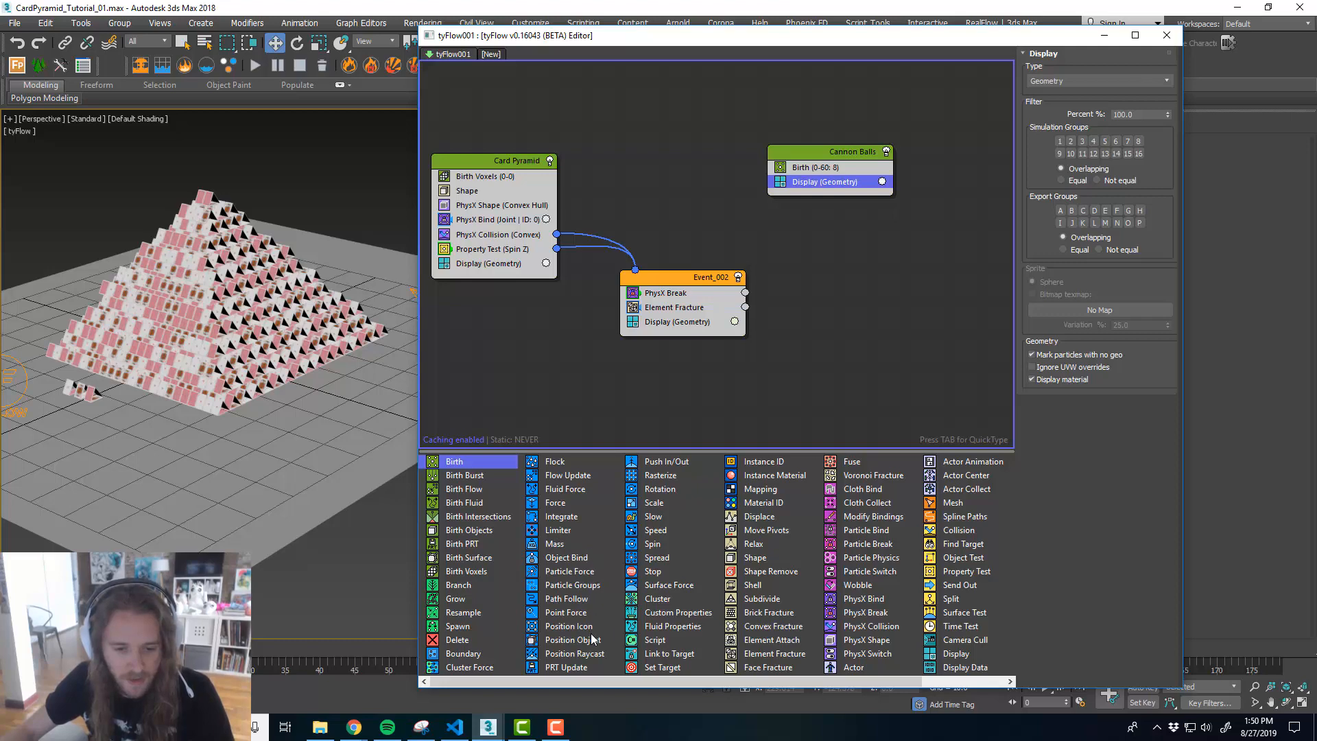
# - Add a Position Icon operator below Birth in the Cannon Balls event and assign tyIcon001 from the scene to it
pyautogui.moveTo(582, 632); pyautogui.dragTo(827, 181)
pyautogui.moveTo(244, 360)
pyautogui.mouseDown(button='middle')
pyautogui.moveTo(175, 381)
pyautogui.moveTo(264, 377)
pyautogui.moveTo(252, 359)
pyautogui.mouseUp(button='middle')
pyautogui.click(1083, 217)
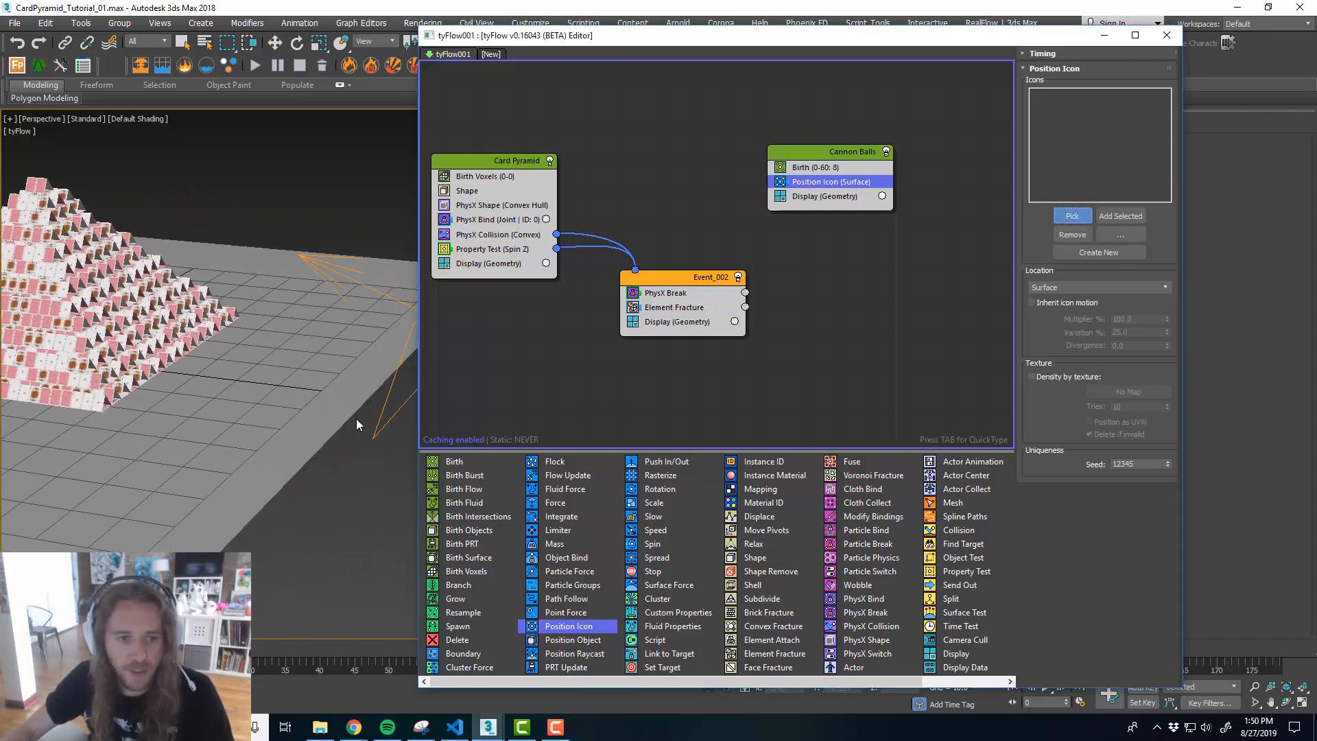
pyautogui.moveTo(344, 451); pyautogui.dragTo(285, 368, button='middle')
pyautogui.click(360, 291)
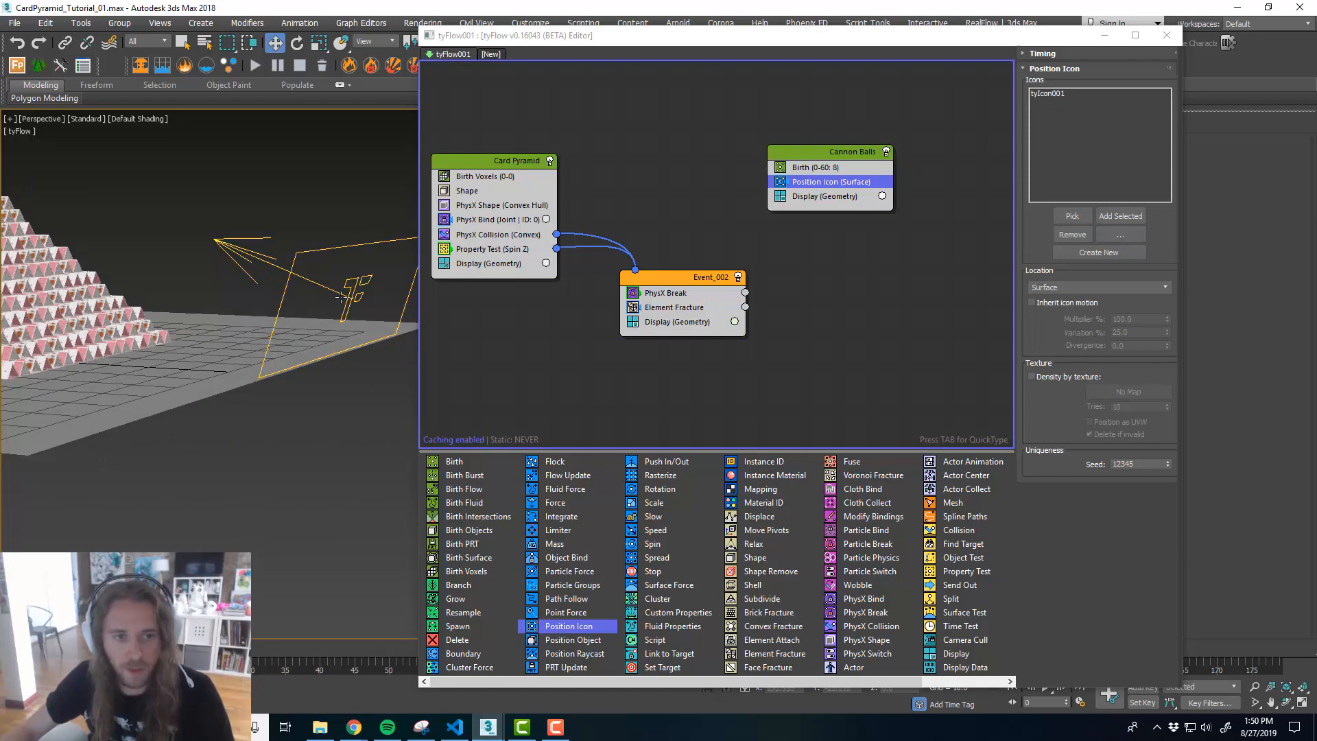
pyautogui.moveTo(273, 318); pyautogui.dragTo(335, 338, button='middle')
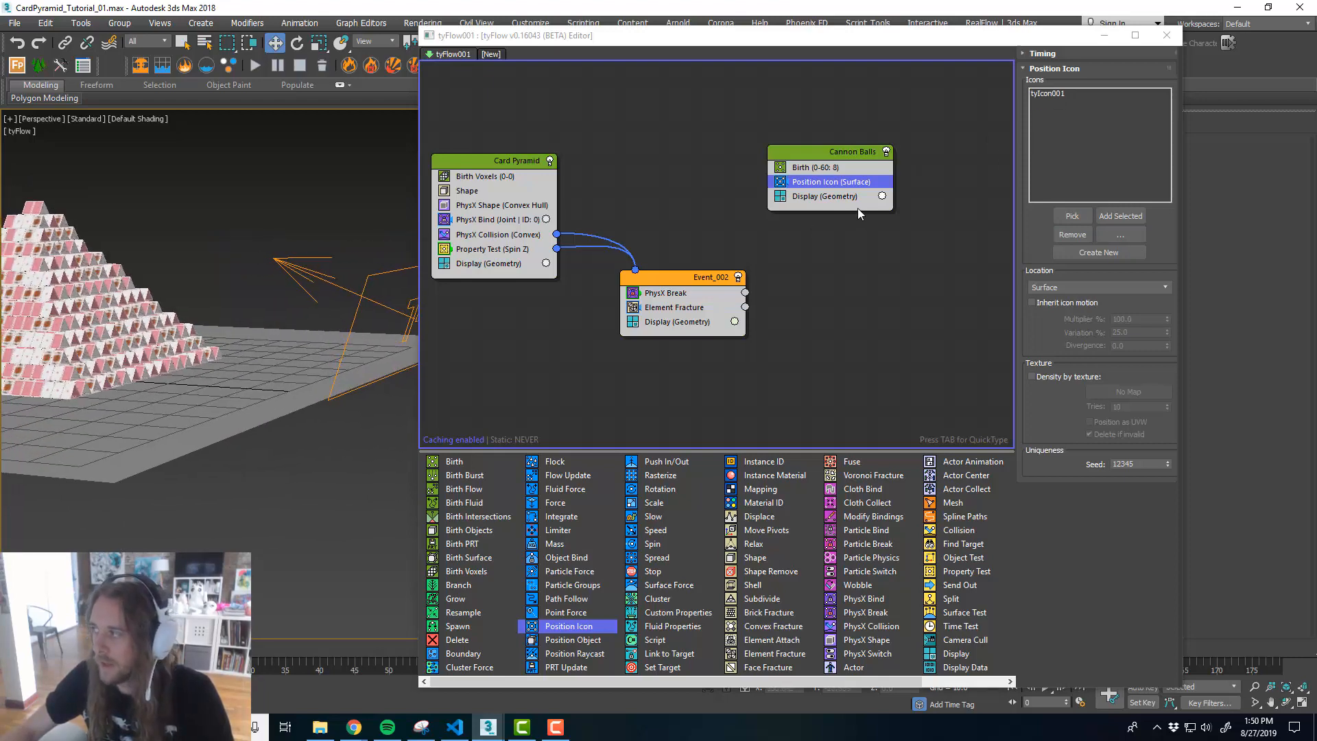
# - Add a Shape operator to the Cannon Balls event using the 3D Geosphere (MidRes) mesh
pyautogui.moveTo(757, 560); pyautogui.dragTo(833, 199)
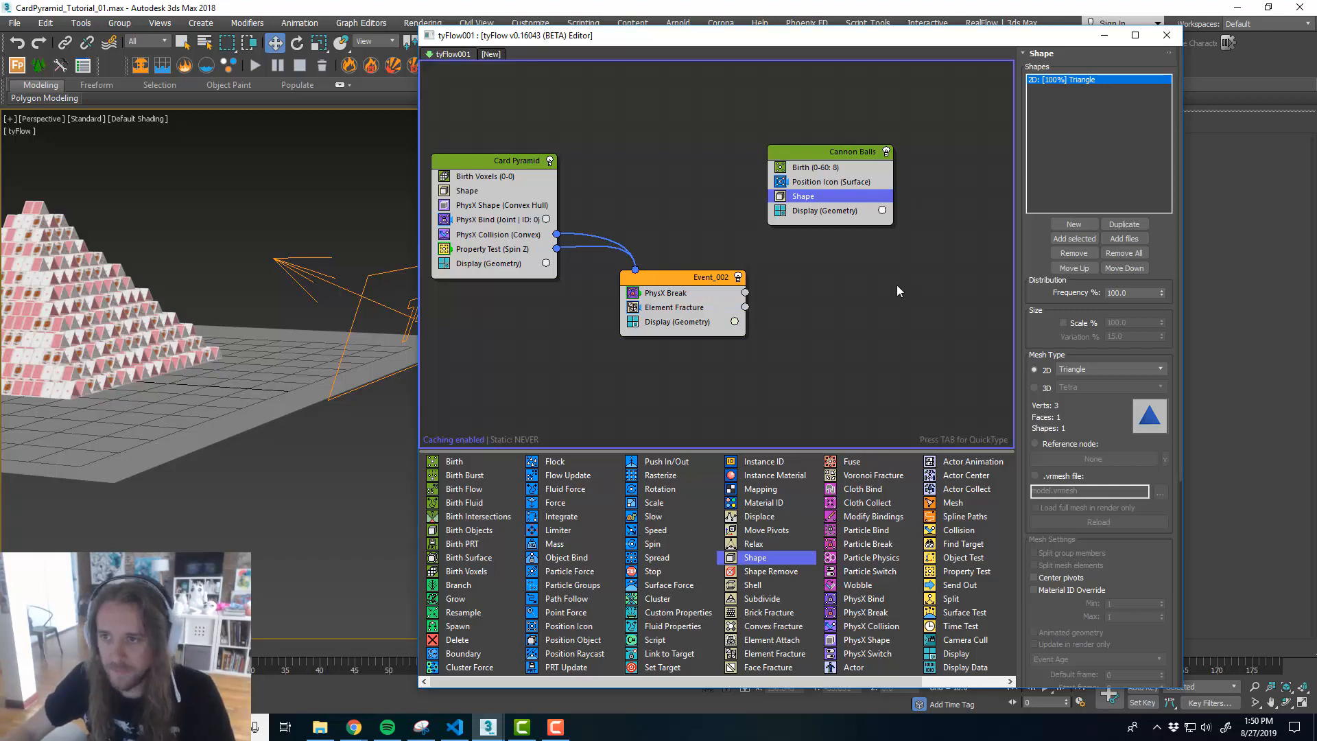
pyautogui.click(1035, 388)
pyautogui.click(1102, 385)
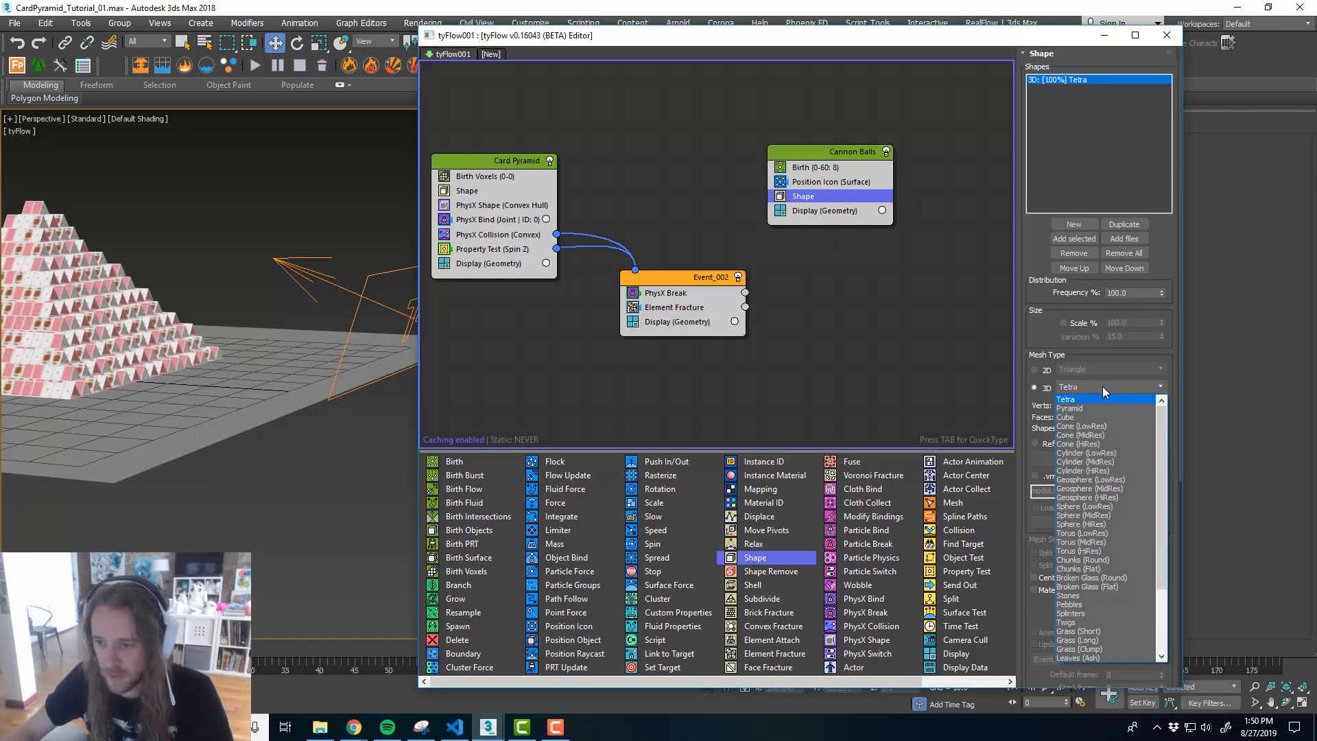
pyautogui.click(1105, 488)
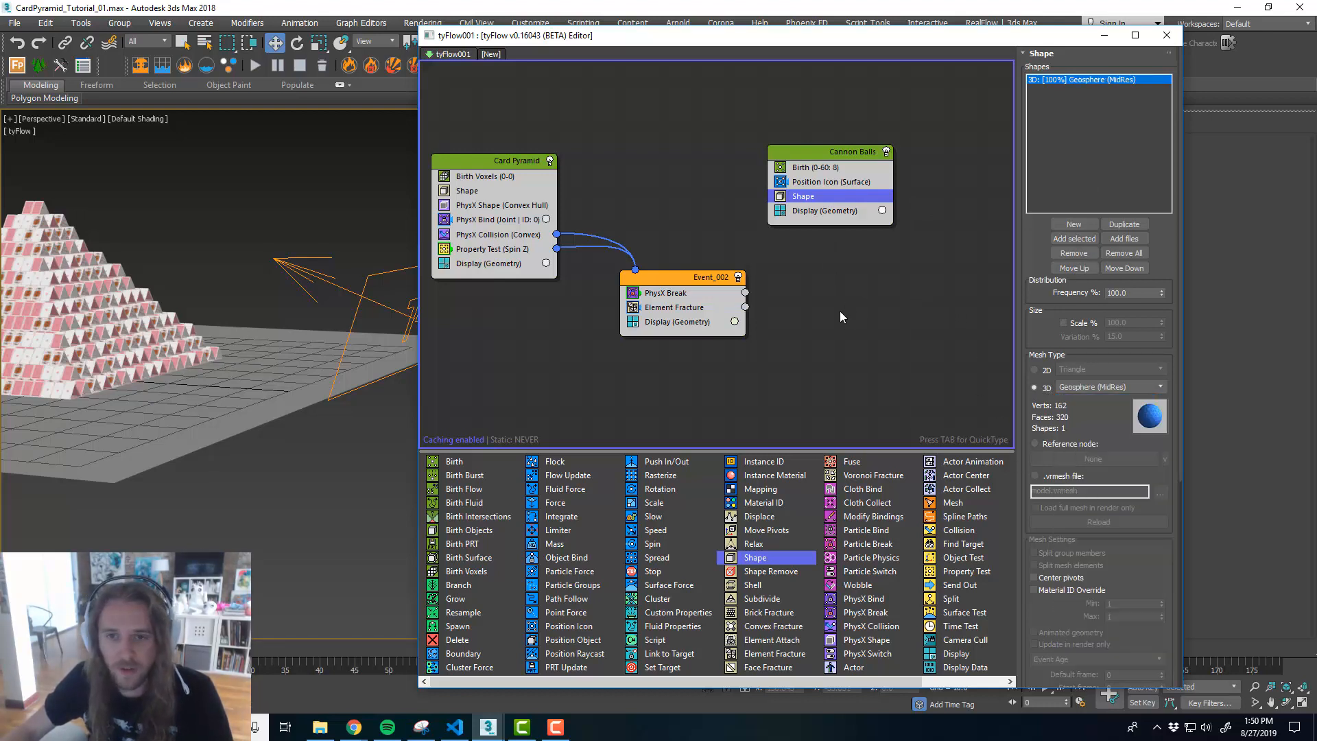
# - Enable scaling on the Cannon Balls Shape operator, with Scale at 800% and Variation at 50%
pyautogui.moveTo(841, 311); pyautogui.dragTo(833, 319, button='middle')
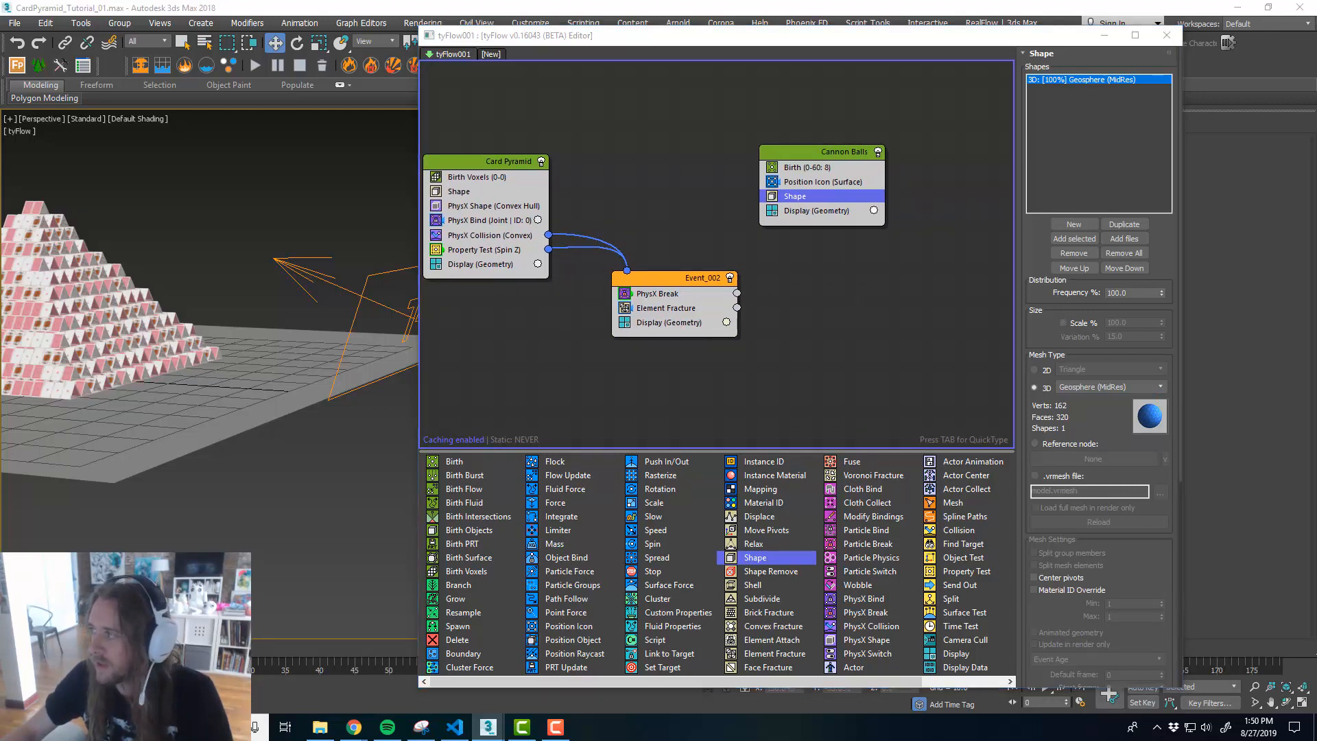
pyautogui.click(1064, 323)
pyautogui.doubleClick(1132, 323)
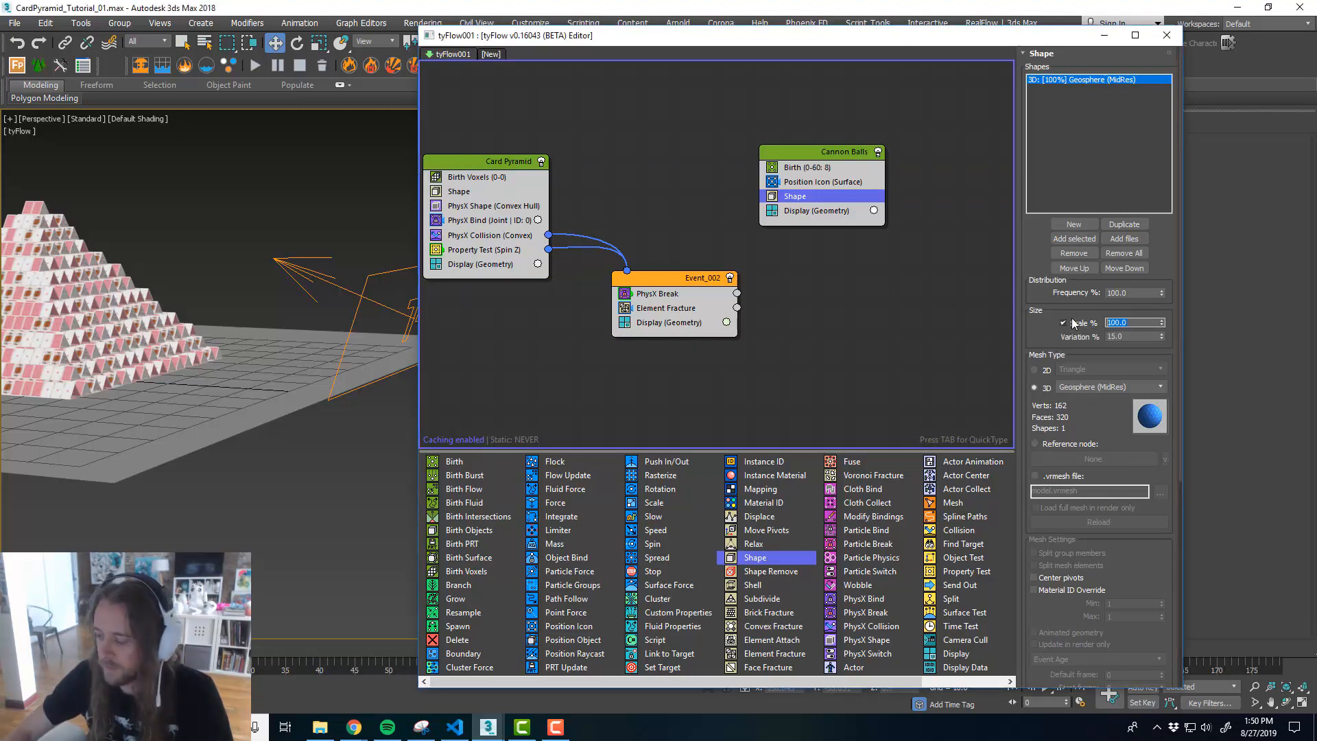
pyautogui.write('800')
pyautogui.press('Return')
pyautogui.press('Tab')
pyautogui.write('50')
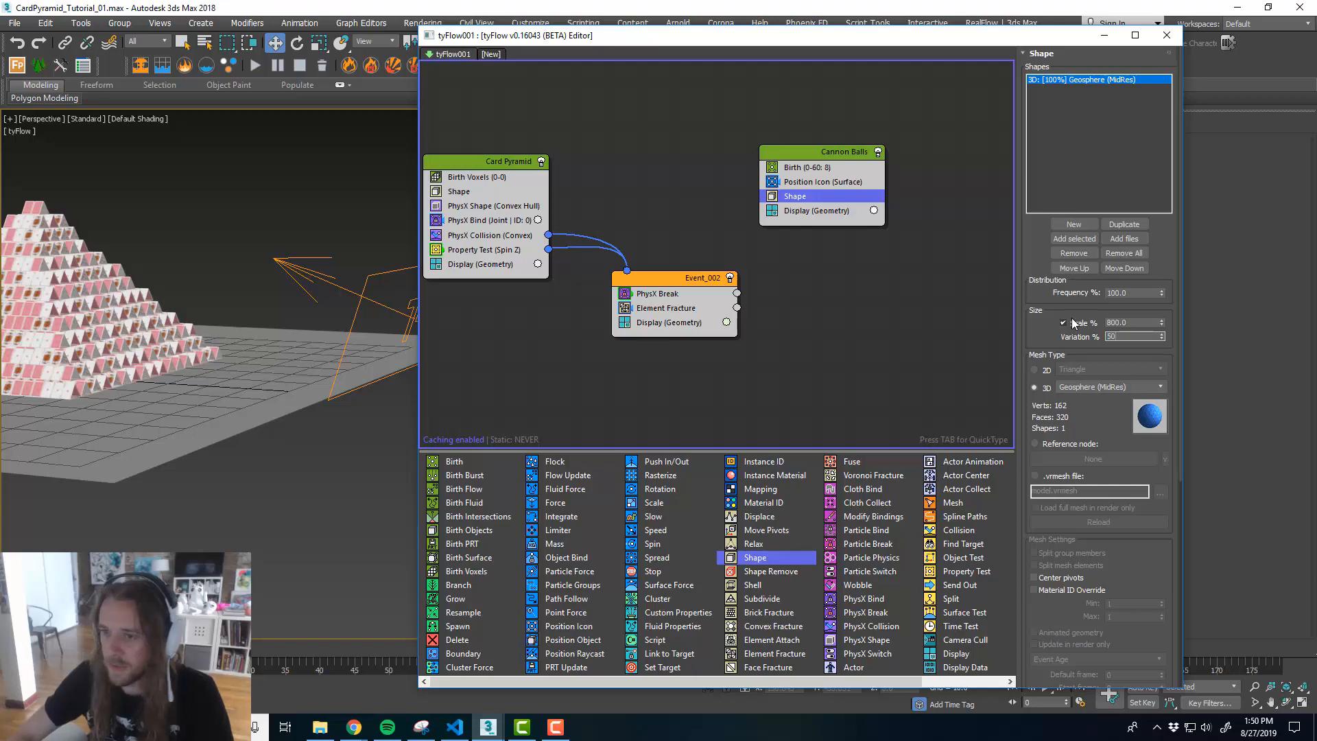
pyautogui.press('Return')
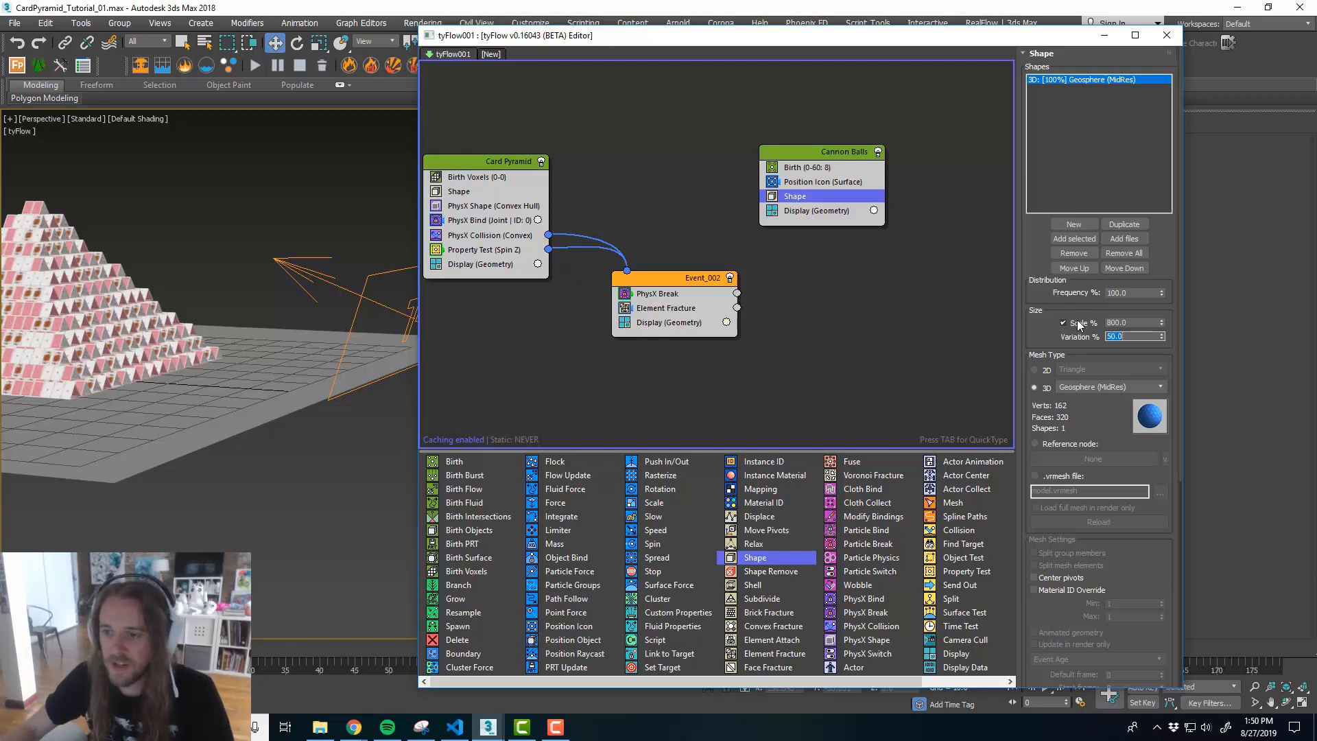
# - Disable the Card Pyramid event so only the cannon balls are simulated
pyautogui.moveTo(412, 341); pyautogui.dragTo(333, 331, button='middle')
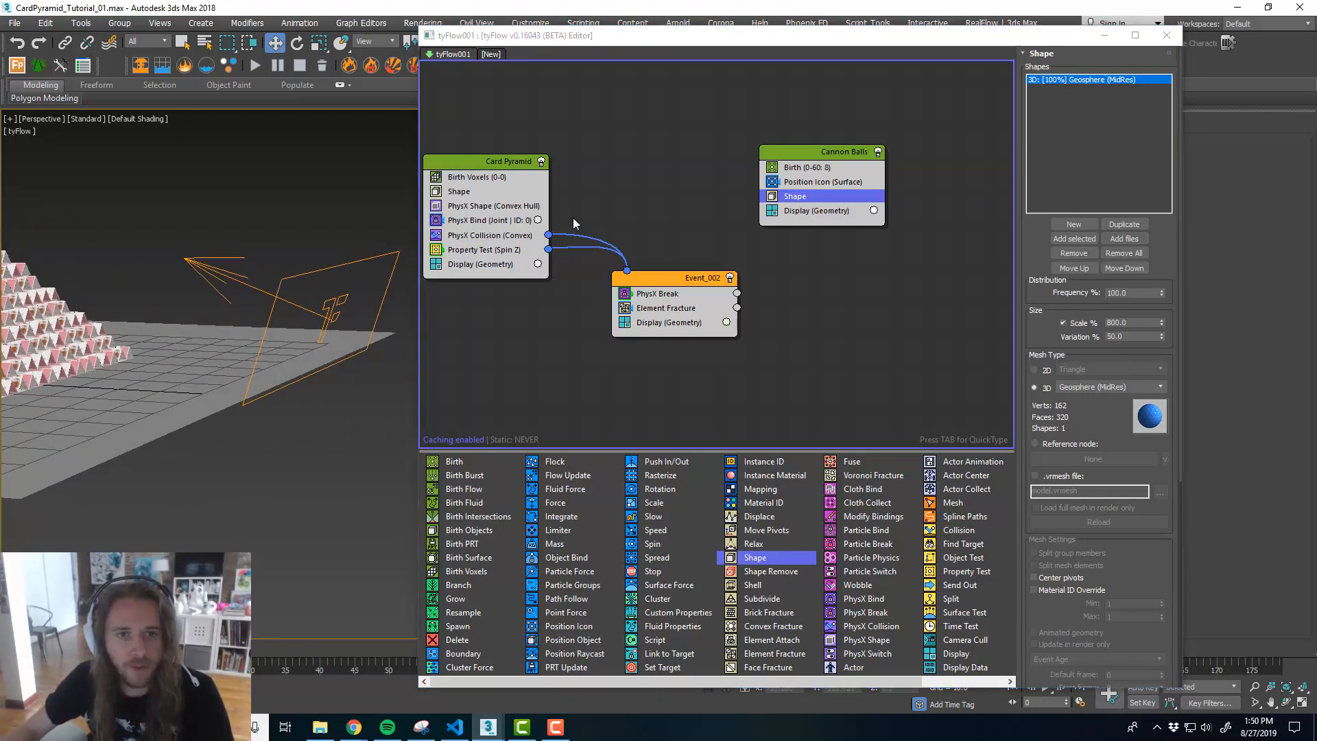
pyautogui.click(540, 162)
pyautogui.scroll(-3, 287, 417)
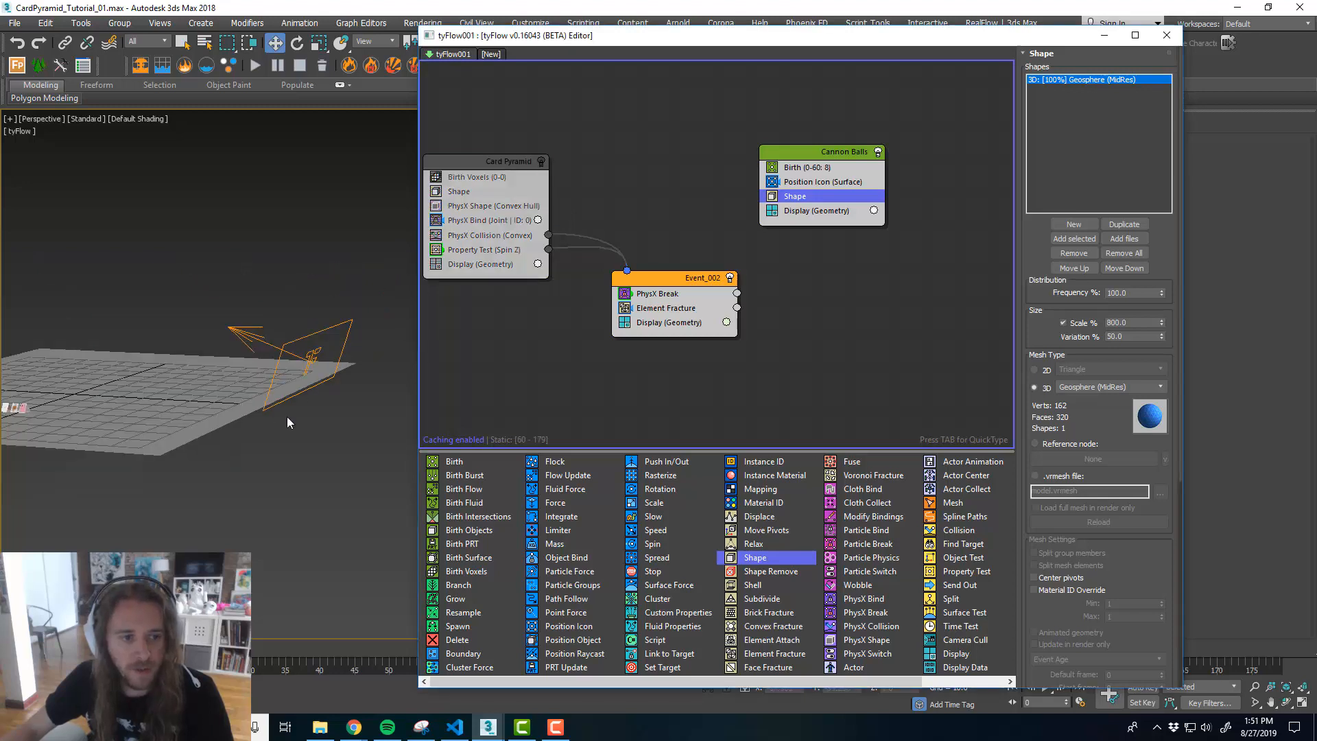
# - Preview the simulation to frame 36 and examine the cannon balls' size and placement around the emitter icon
pyautogui.moveTo(286, 417); pyautogui.dragTo(317, 415, button='middle')
pyautogui.press('/')
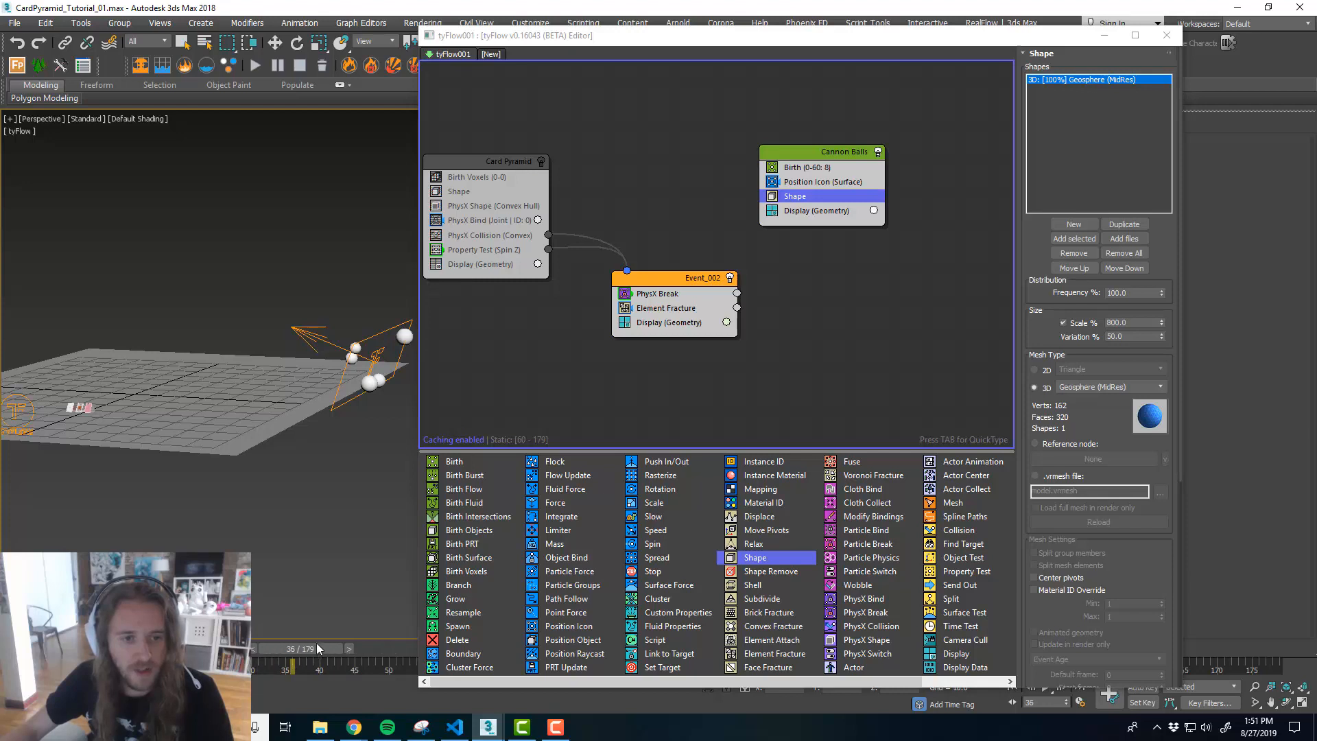
pyautogui.press('w')
pyautogui.scroll(3, 384, 343)
pyautogui.scroll(2, 384, 340)
pyautogui.moveTo(391, 372); pyautogui.dragTo(322, 357, button='middle')
pyautogui.scroll(-3, 322, 357)
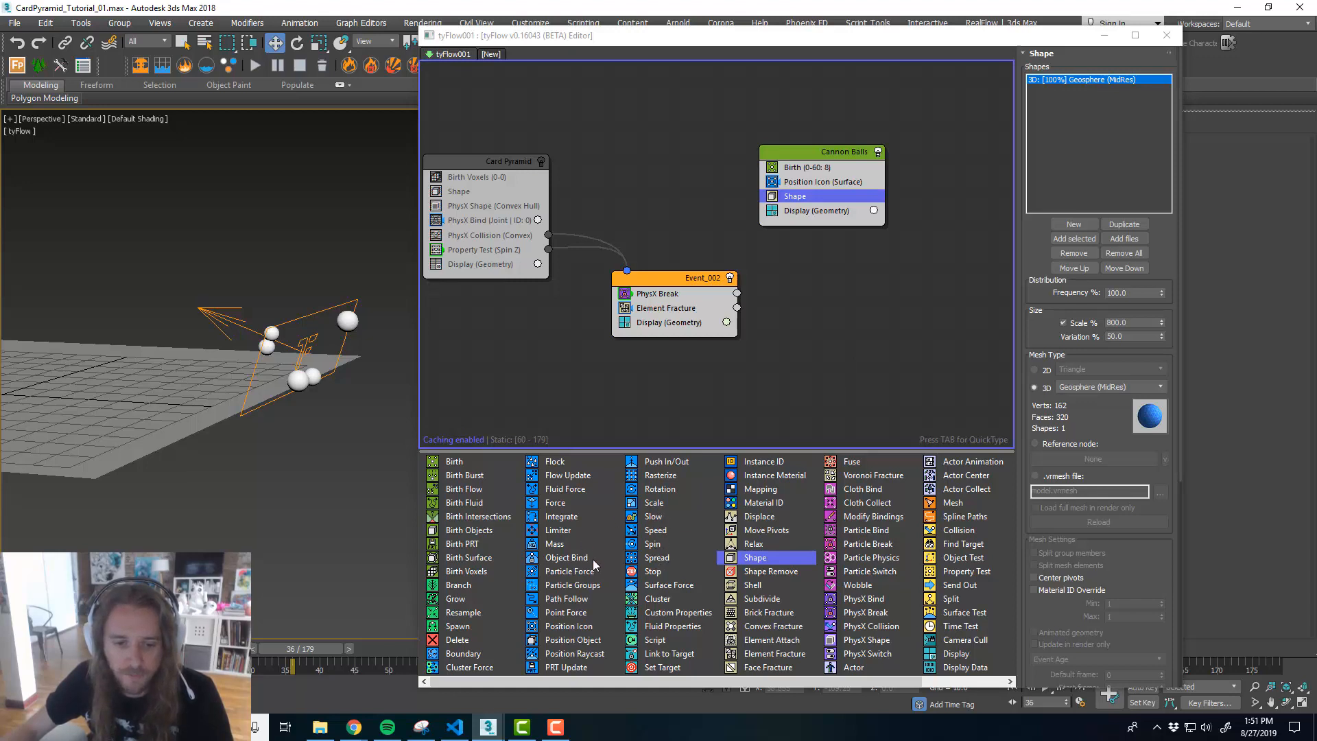
# - Add a Speed operator to the Cannon Balls event with Magnitude By Value and Direction Along Icon Arrow
pyautogui.moveTo(657, 530); pyautogui.dragTo(826, 204)
pyautogui.click(1076, 112)
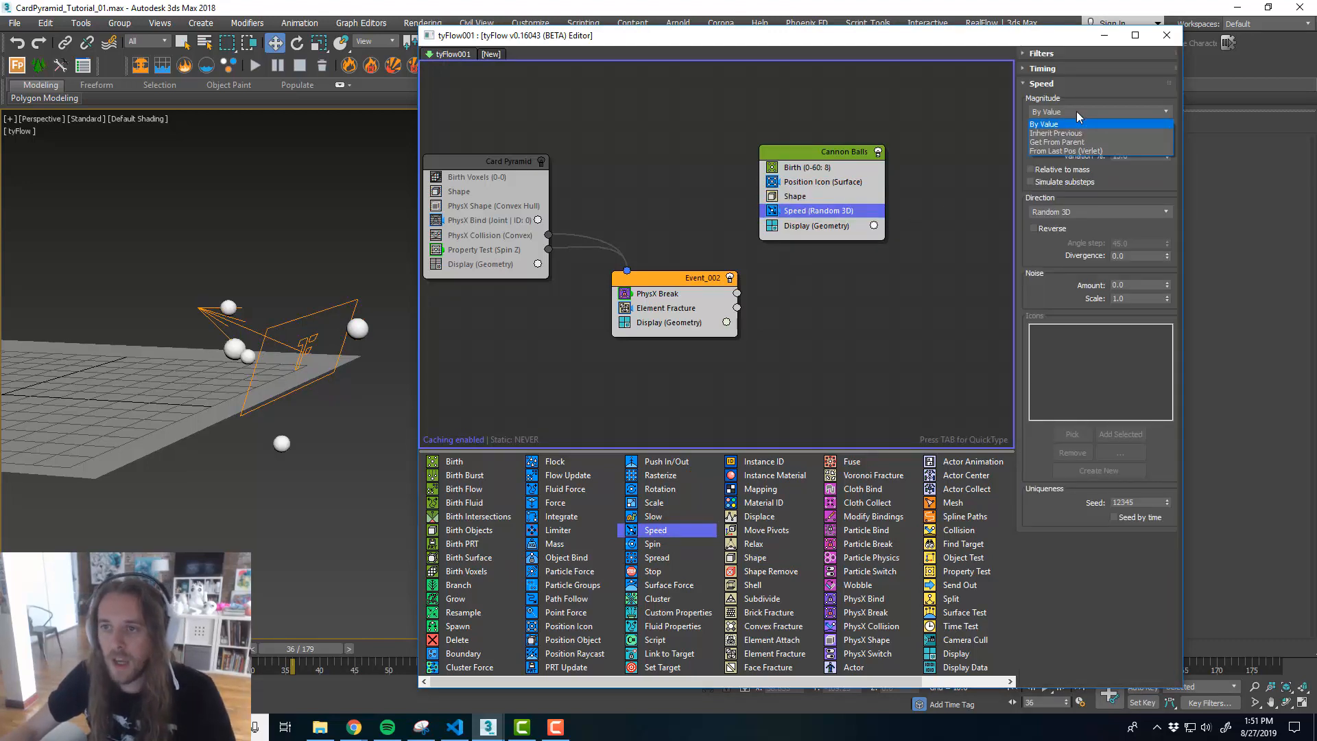
pyautogui.click(1078, 123)
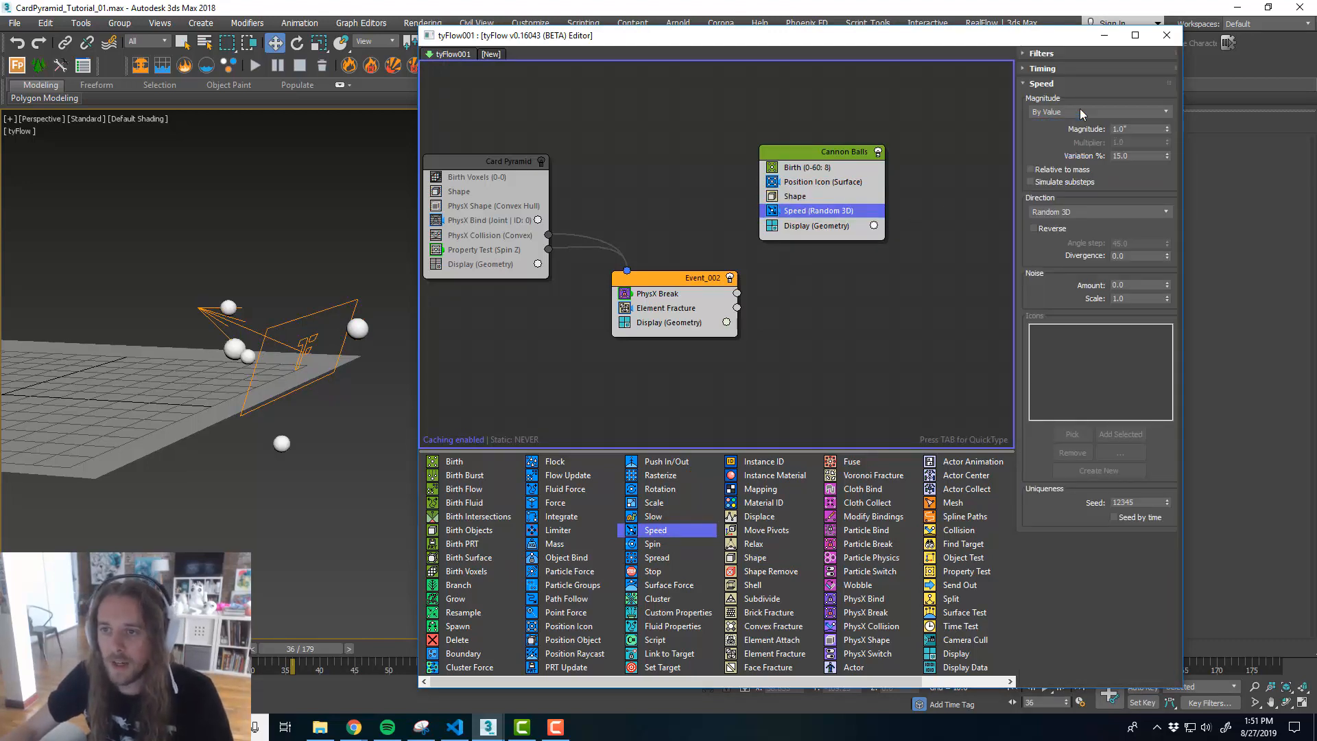
pyautogui.click(1104, 210)
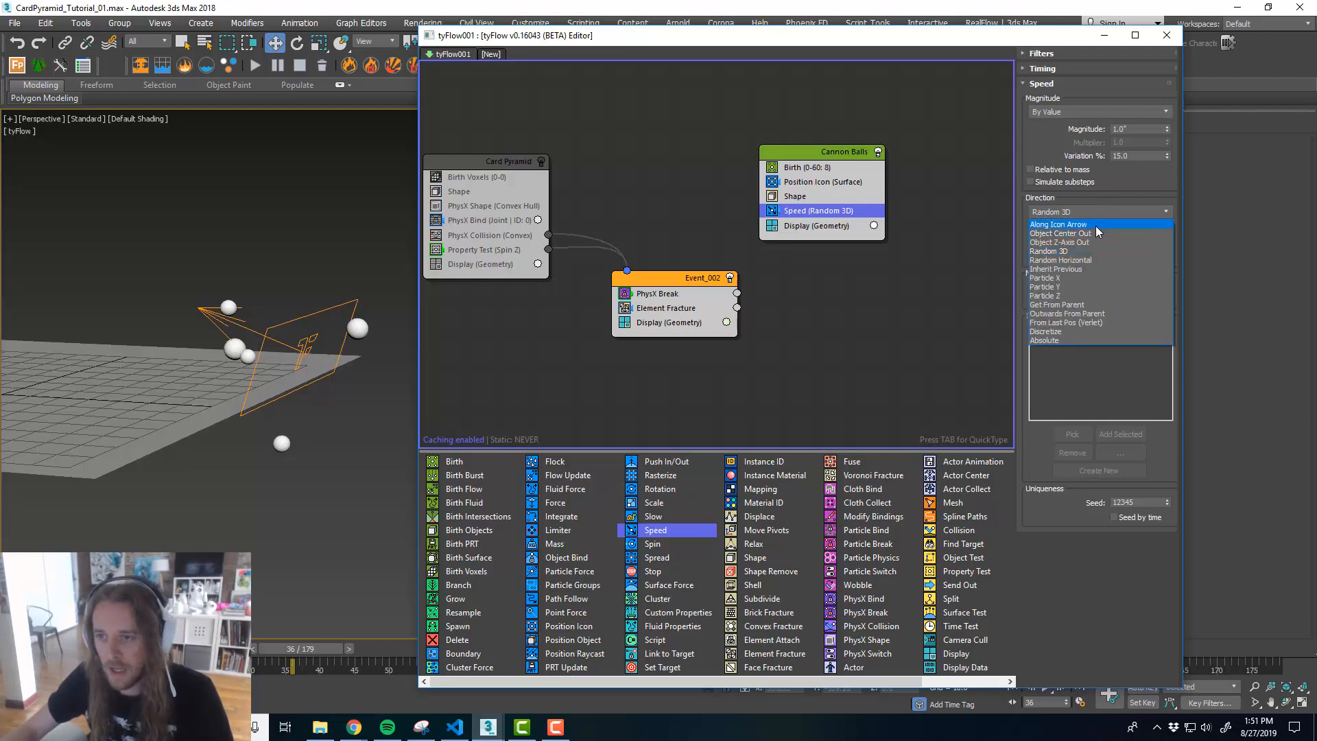
pyautogui.click(1095, 225)
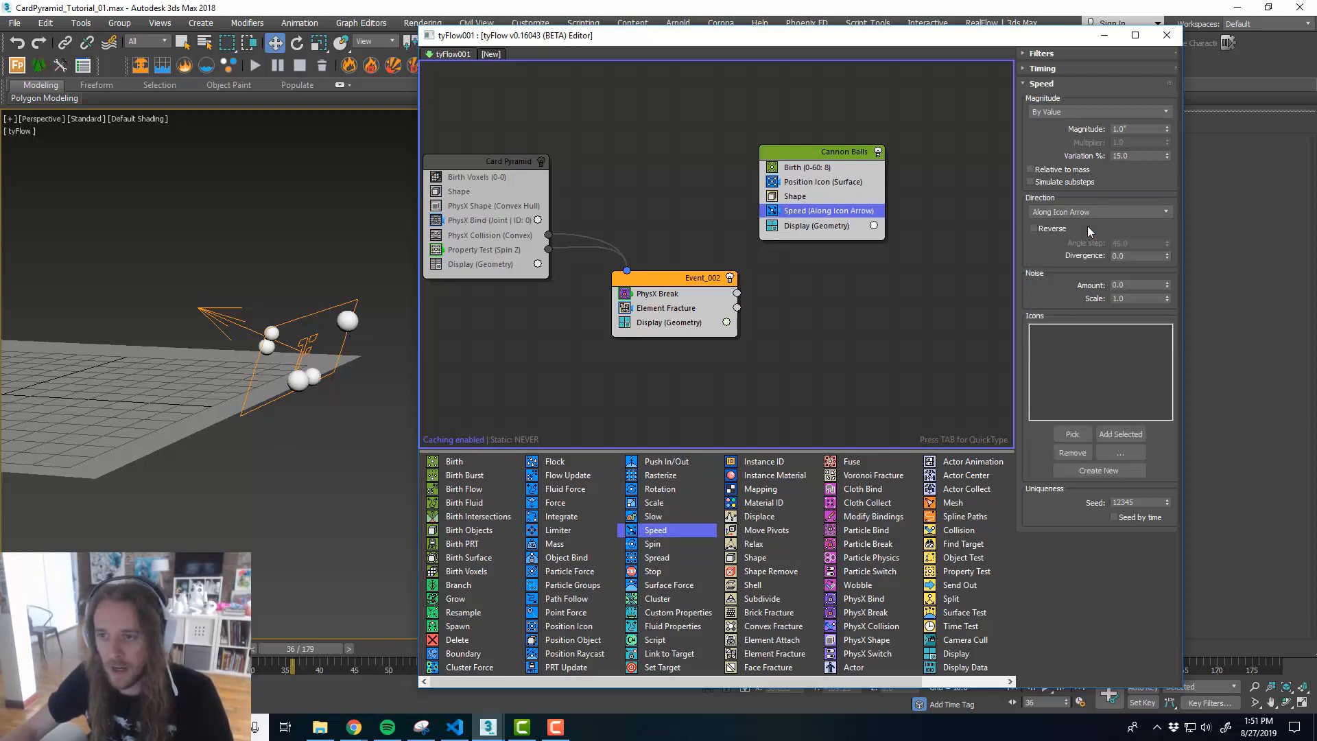
# - Assign the emitter icon tyIcon001 as the Speed operator's direction icon and scrub the simulation to check the balls' motion
pyautogui.click(1073, 436)
pyautogui.click(219, 317)
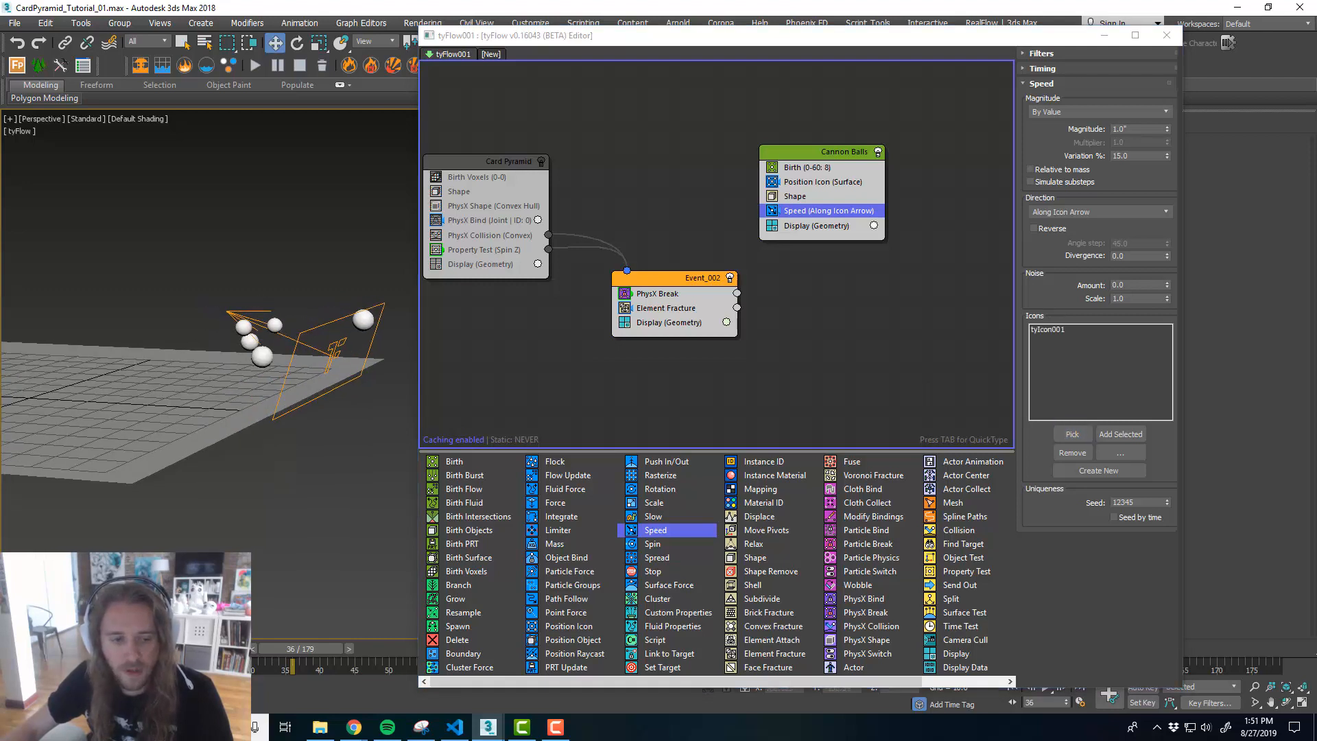
pyautogui.moveTo(291, 651); pyautogui.dragTo(46, 652)
pyautogui.press('w')
pyautogui.moveTo(296, 405); pyautogui.dragTo(320, 411, button='middle')
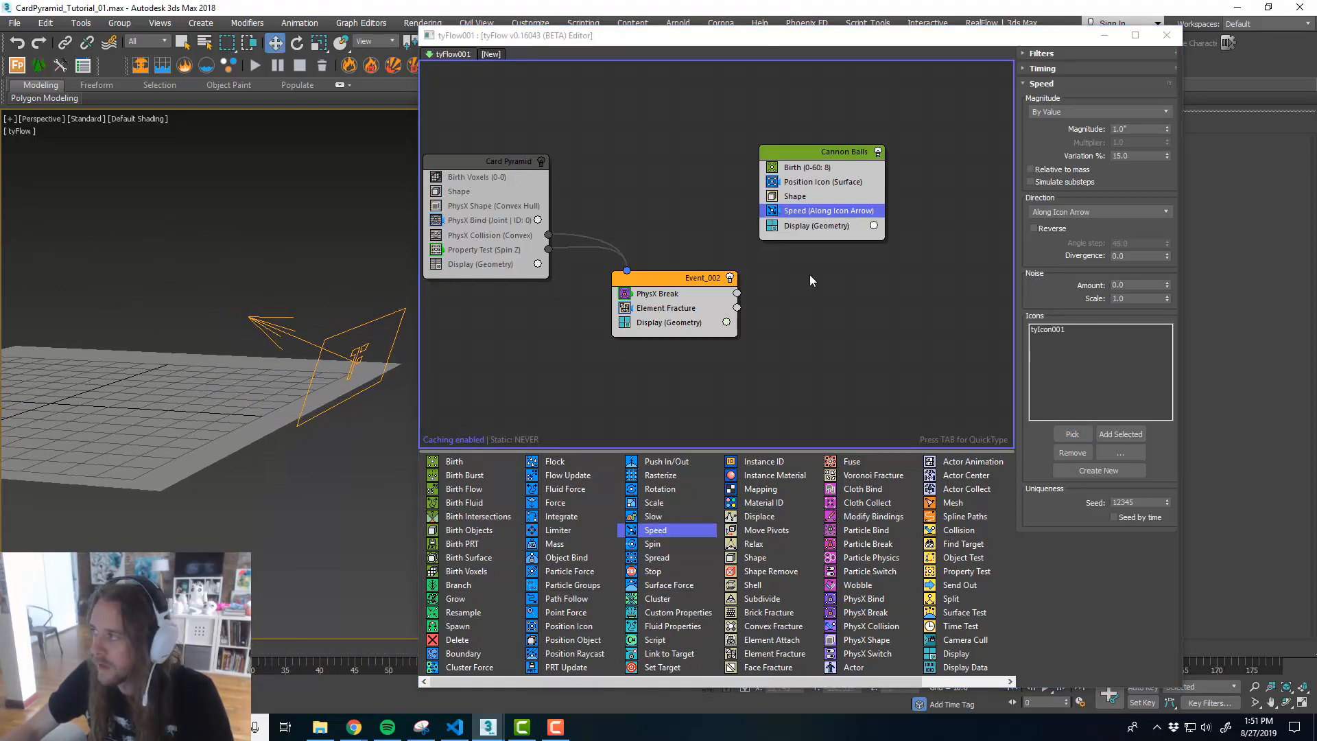
# - Add a PhysX Shape operator below Speed in the Cannon Balls event and preview the balls' fall
pyautogui.moveTo(900, 304); pyautogui.dragTo(908, 305, button='middle')
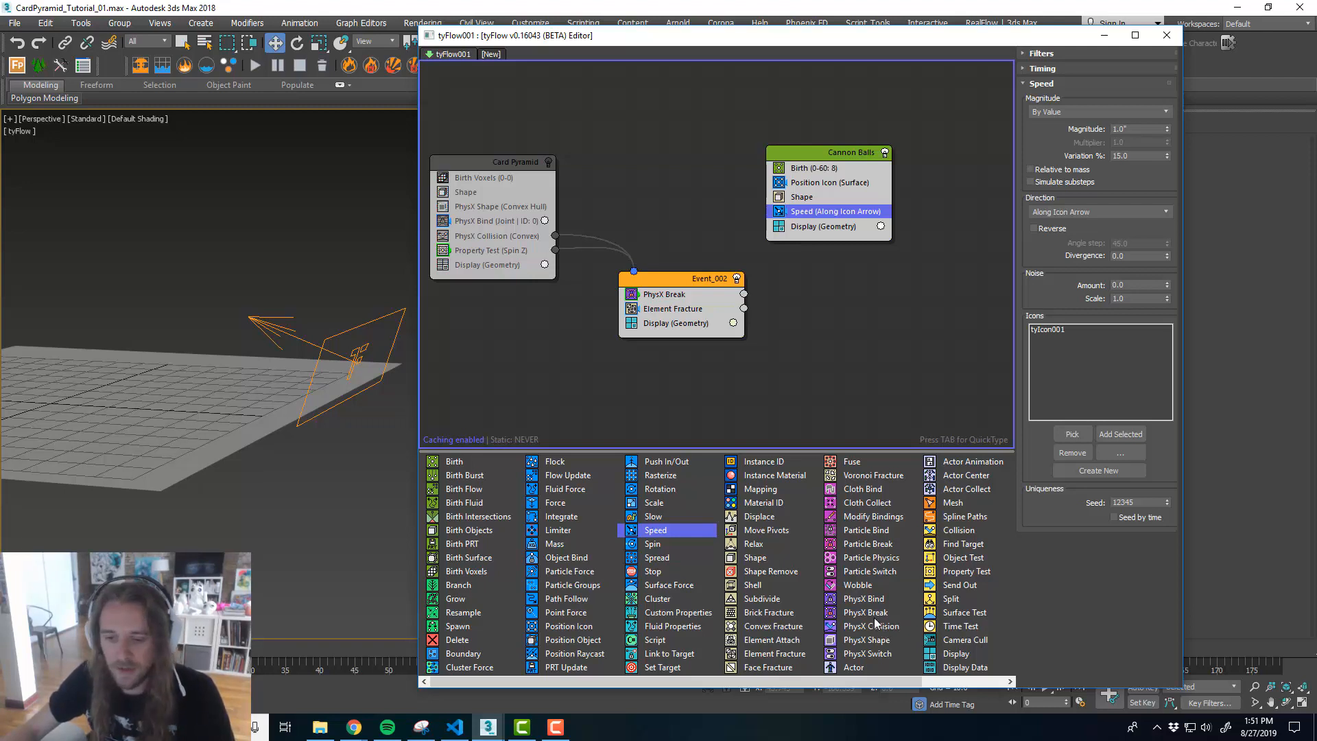
pyautogui.moveTo(866, 640); pyautogui.dragTo(844, 226)
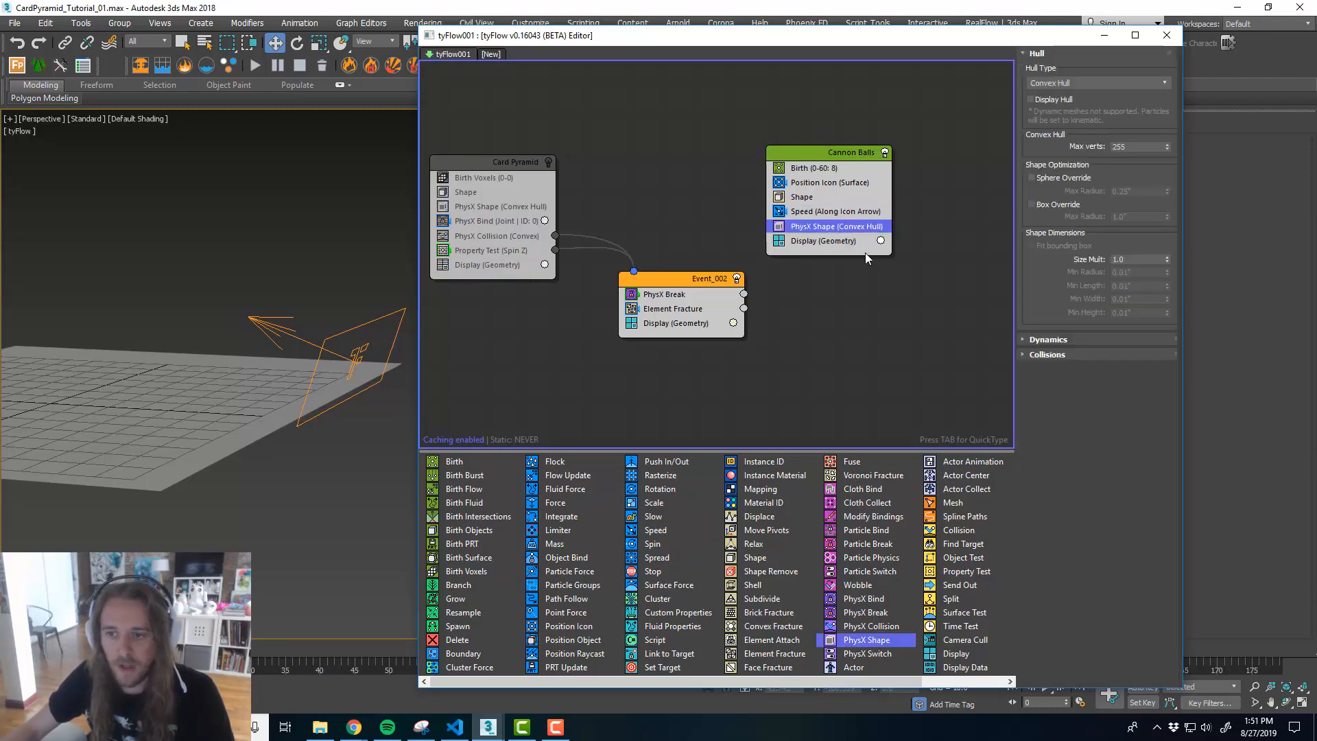
pyautogui.moveTo(195, 511); pyautogui.dragTo(208, 508, button='middle')
pyautogui.press('/')
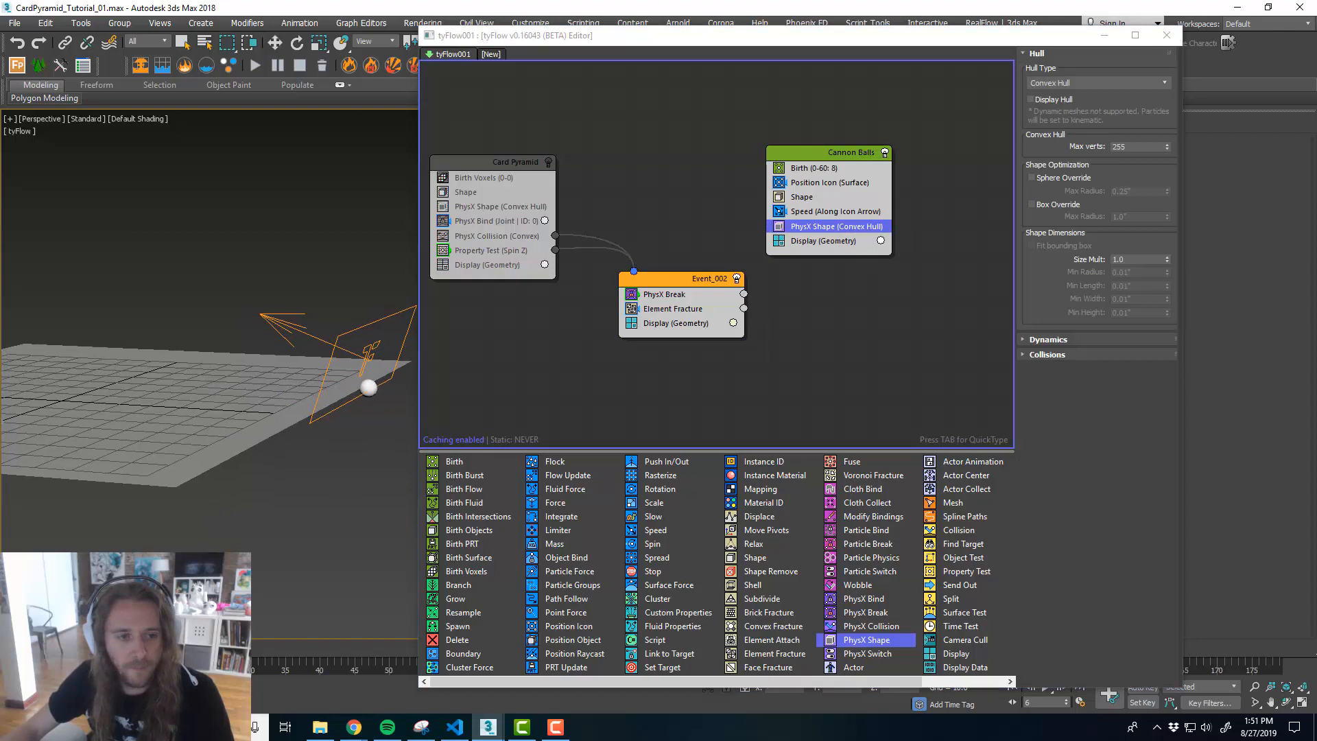
pyautogui.moveTo(350, 634); pyautogui.dragTo(318, 616)
pyautogui.press('Home')
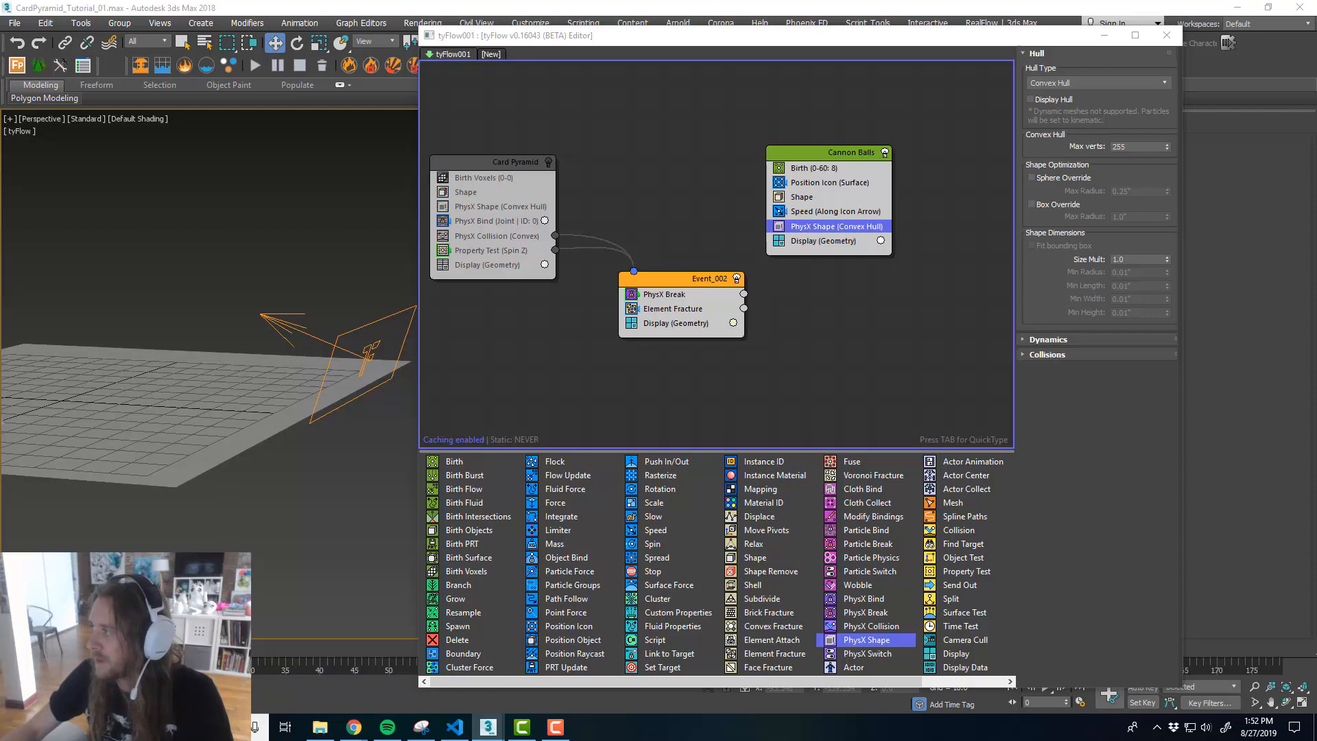
# - Set the tyFlow object's PhysX Default Gravity value to -0.7 and preview the falling cannon balls
pyautogui.moveTo(698, 41); pyautogui.dragTo(1316, 137)
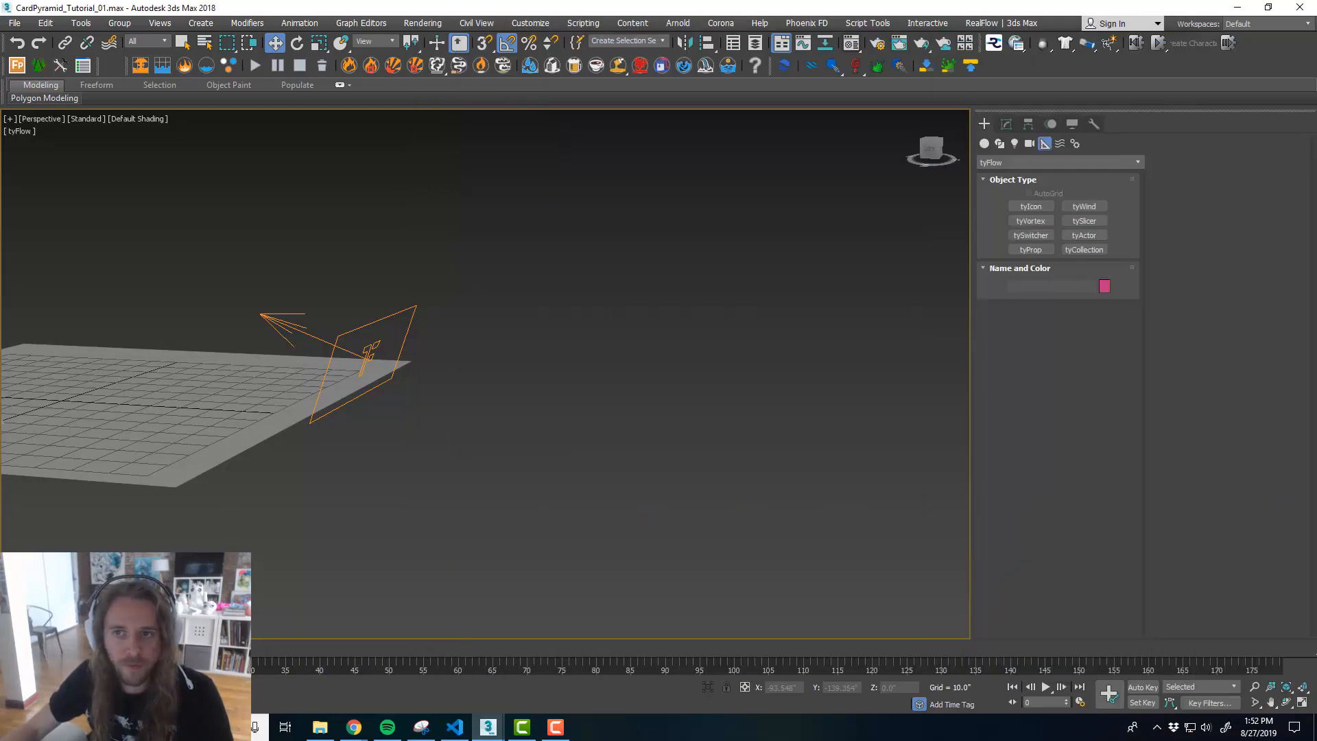
pyautogui.moveTo(475, 341); pyautogui.dragTo(691, 359, button='middle')
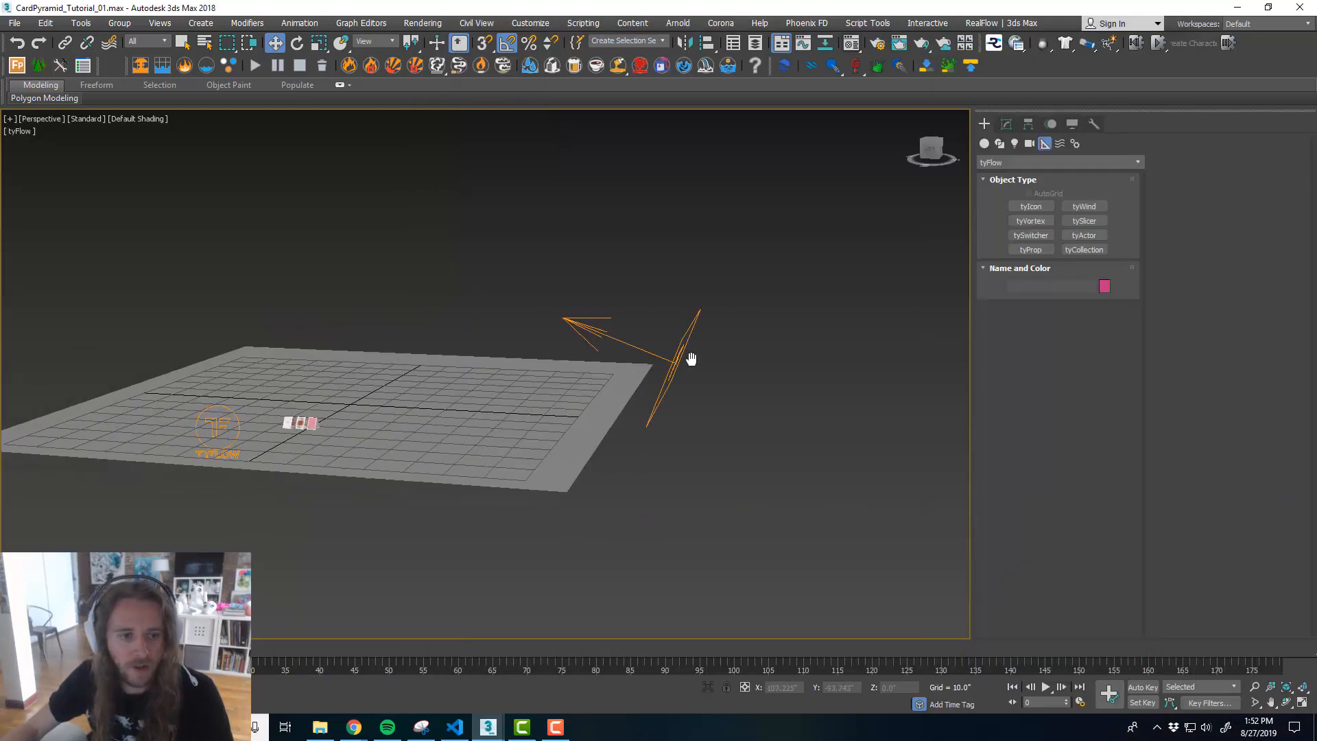
pyautogui.click(216, 423)
pyautogui.click(1006, 124)
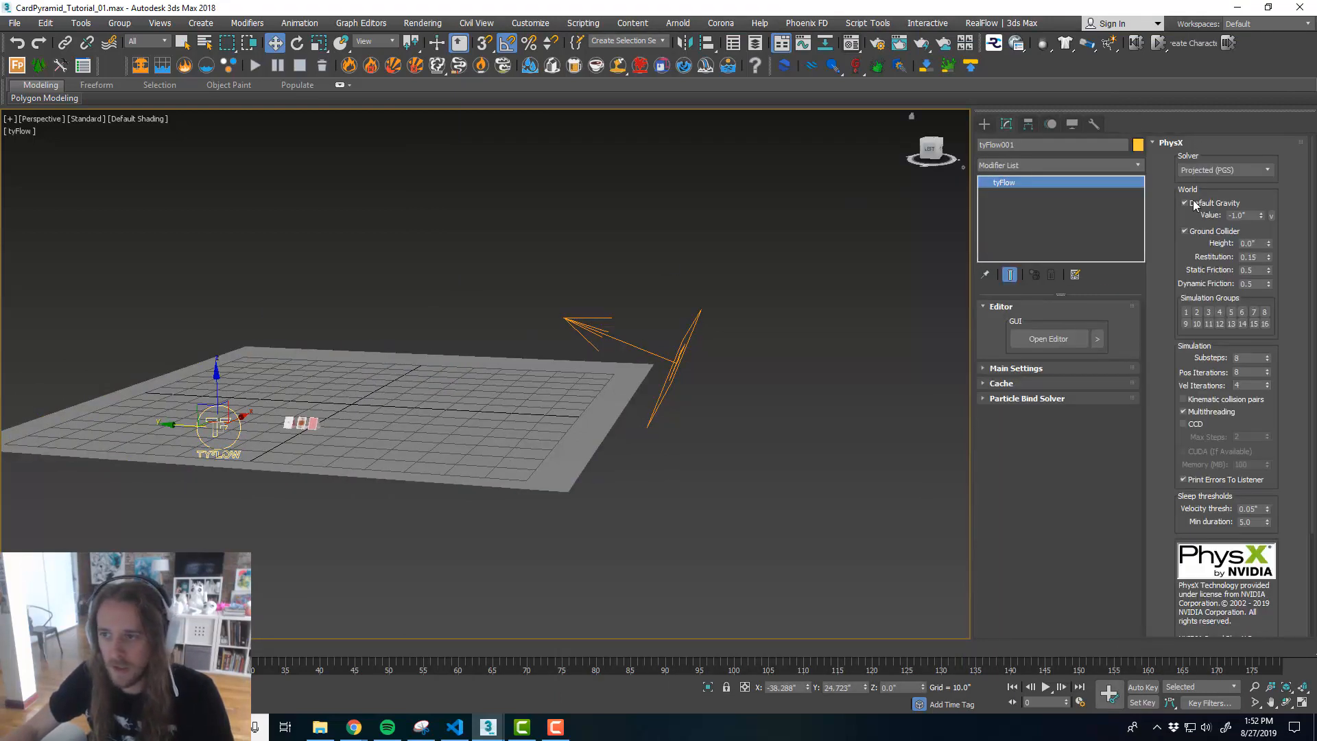
pyautogui.doubleClick(1251, 217)
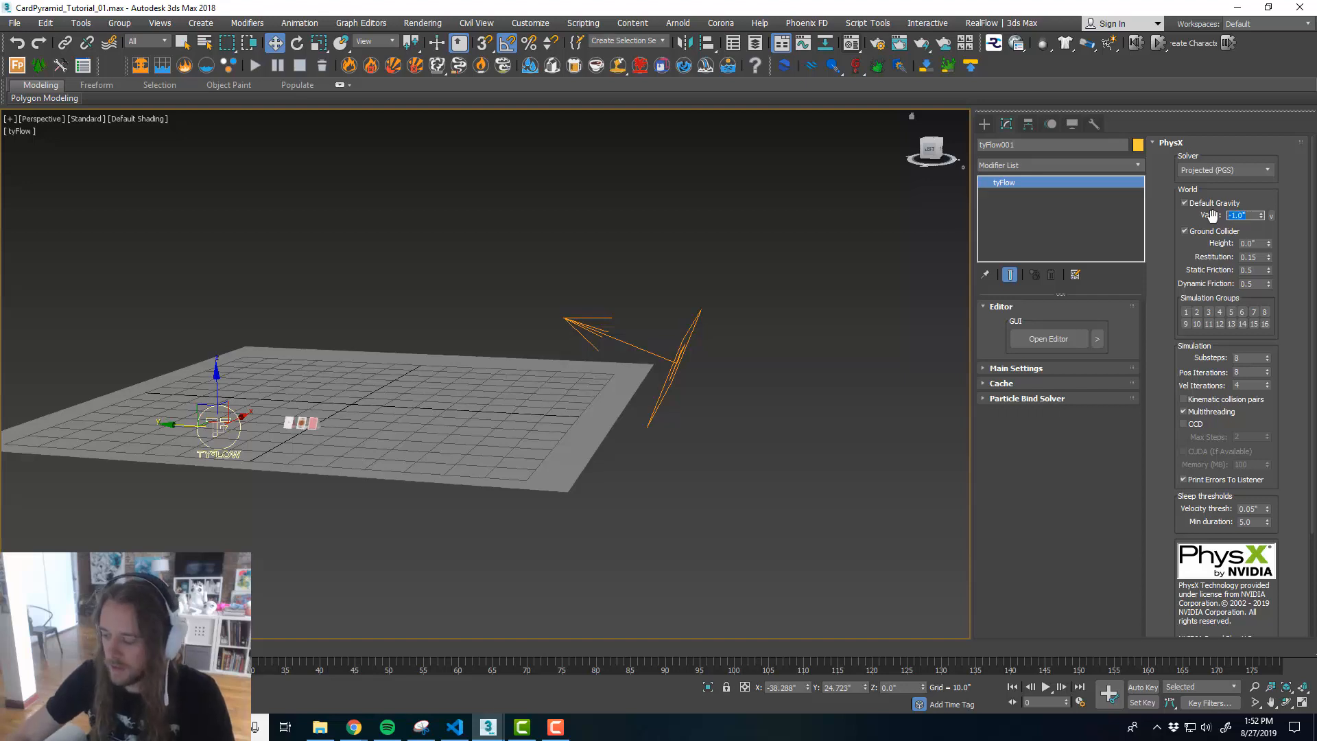
pyautogui.write('-')
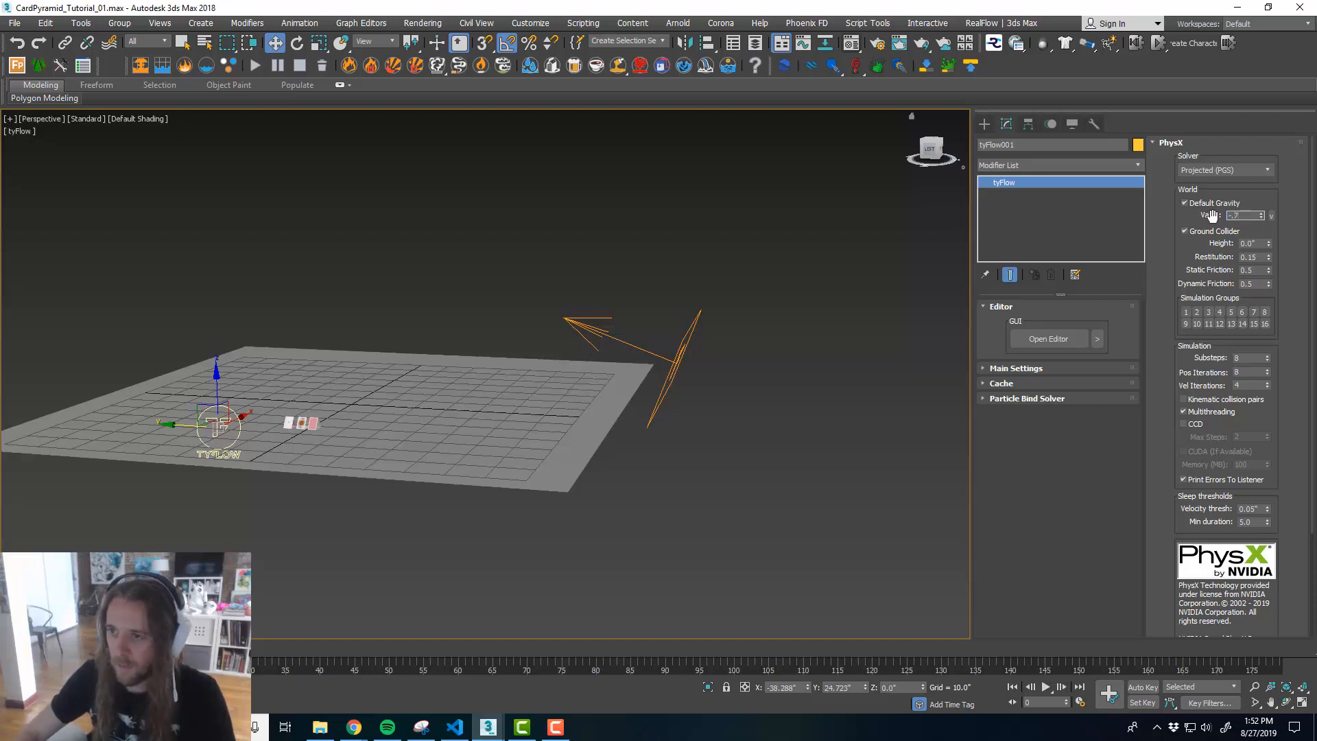
pyautogui.write('0.7')
pyautogui.press('Return')
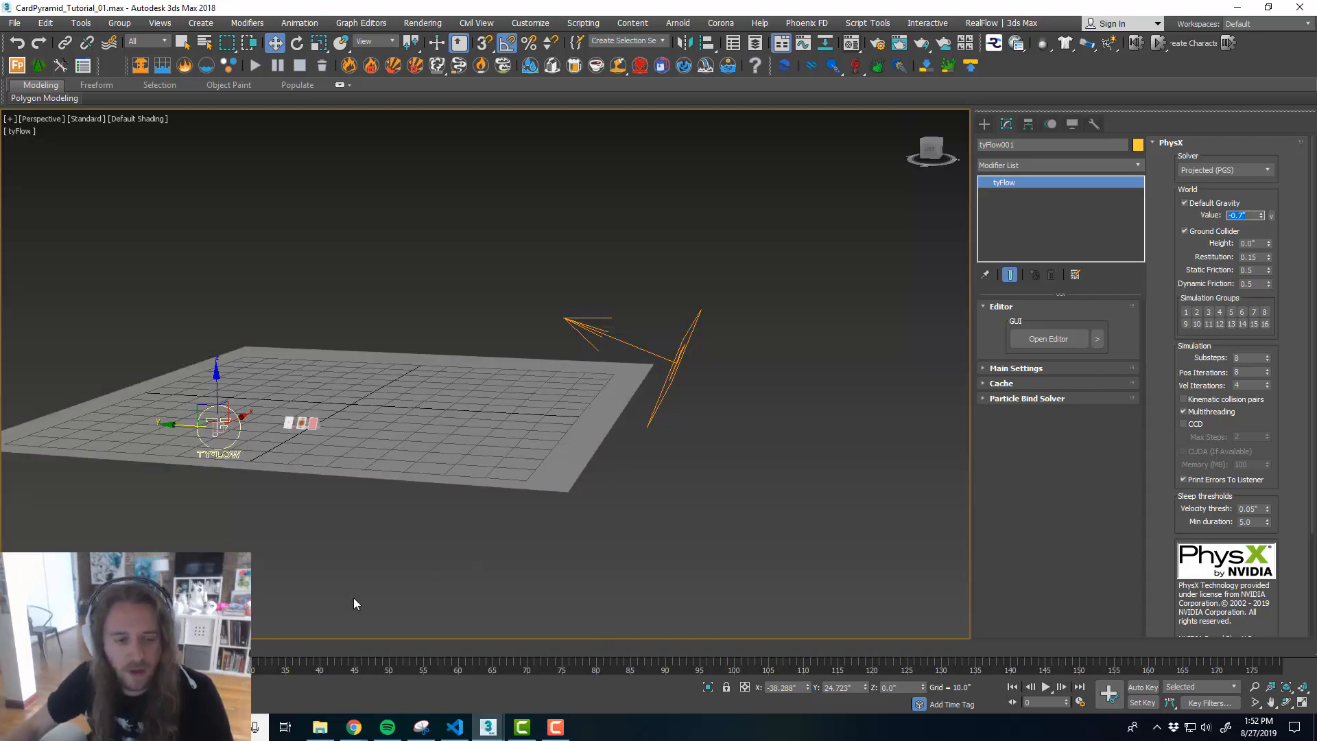
pyautogui.press('/')
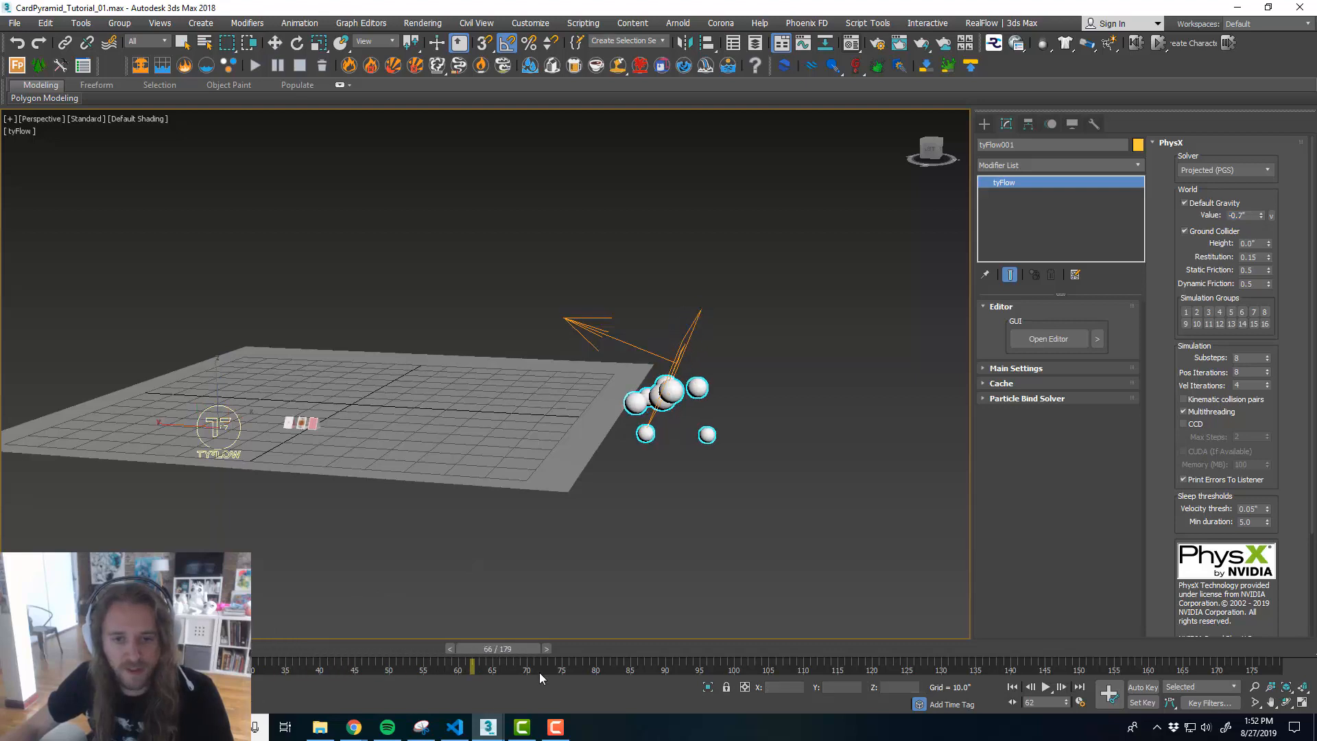
pyautogui.press('Home')
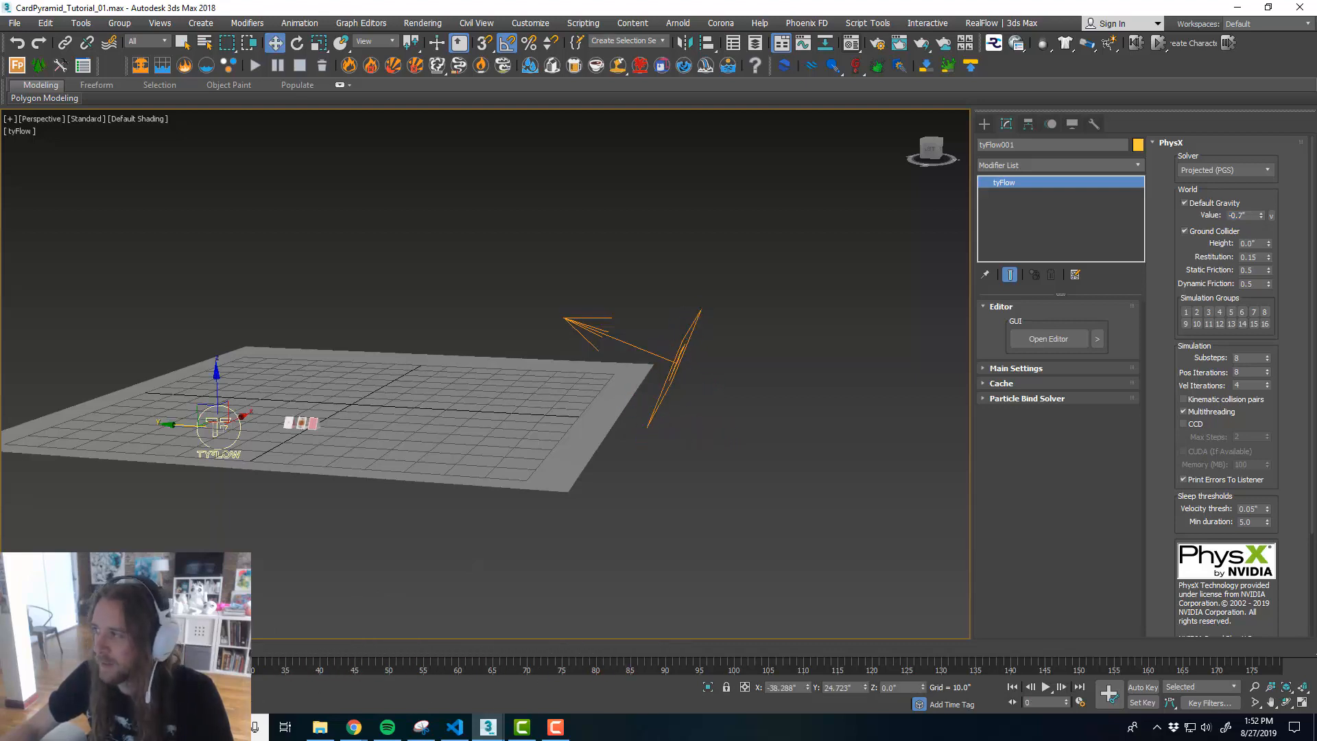
# - Set the Cannon Balls Speed operator's Magnitude to 10 and play the simulation to check the balls' flight
pyautogui.click(1048, 339)
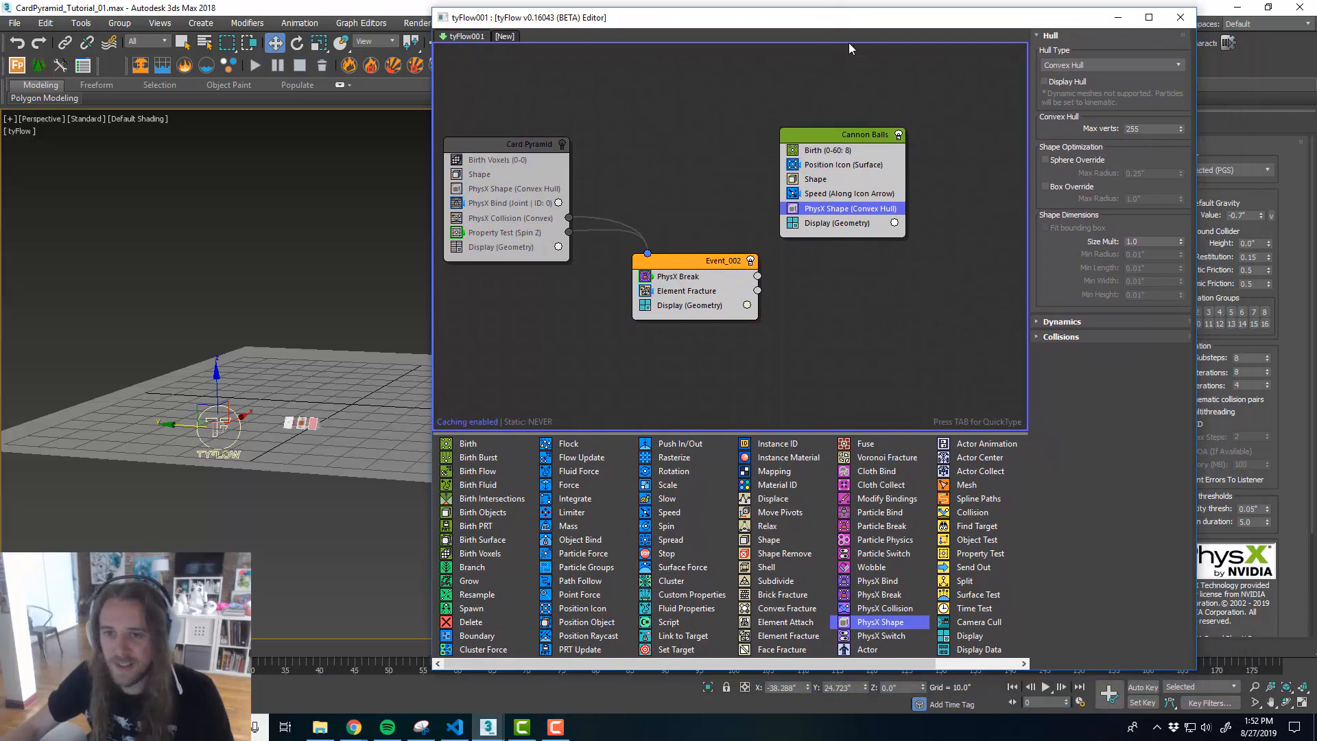
pyautogui.click(866, 193)
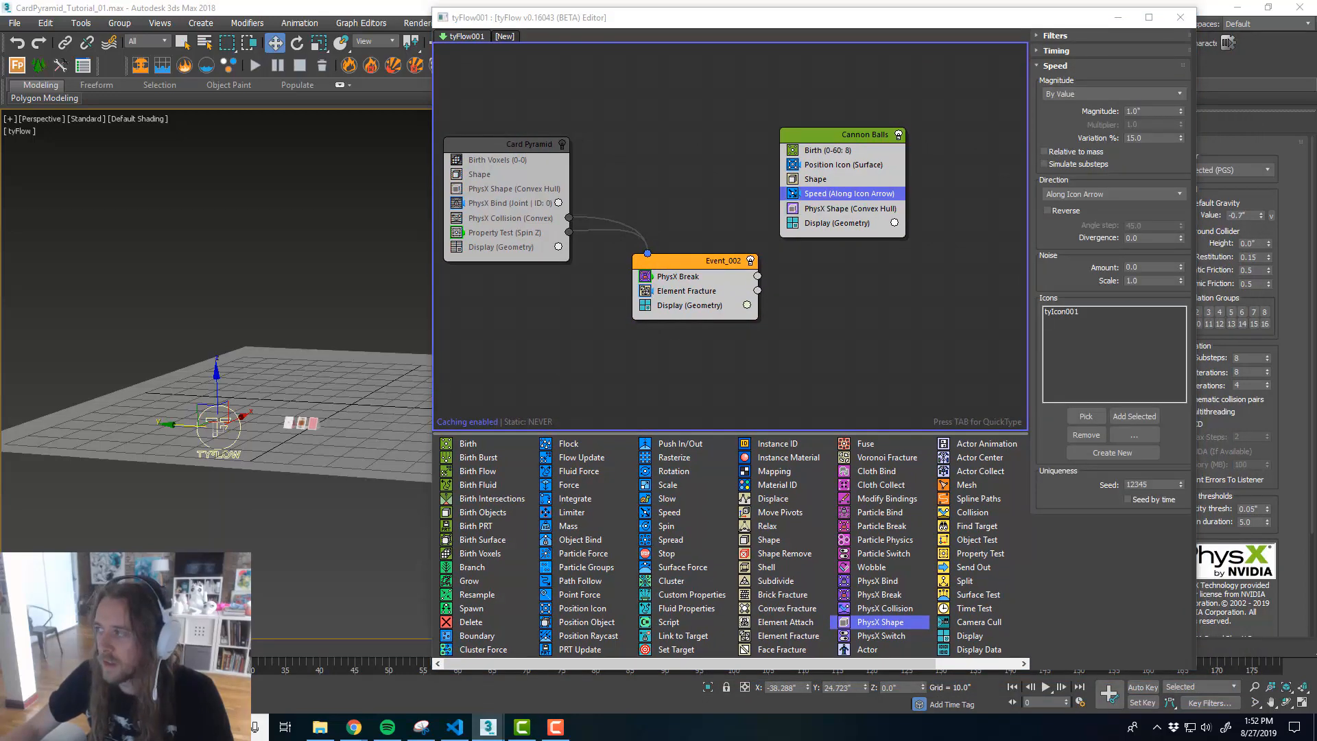
pyautogui.click(1154, 110)
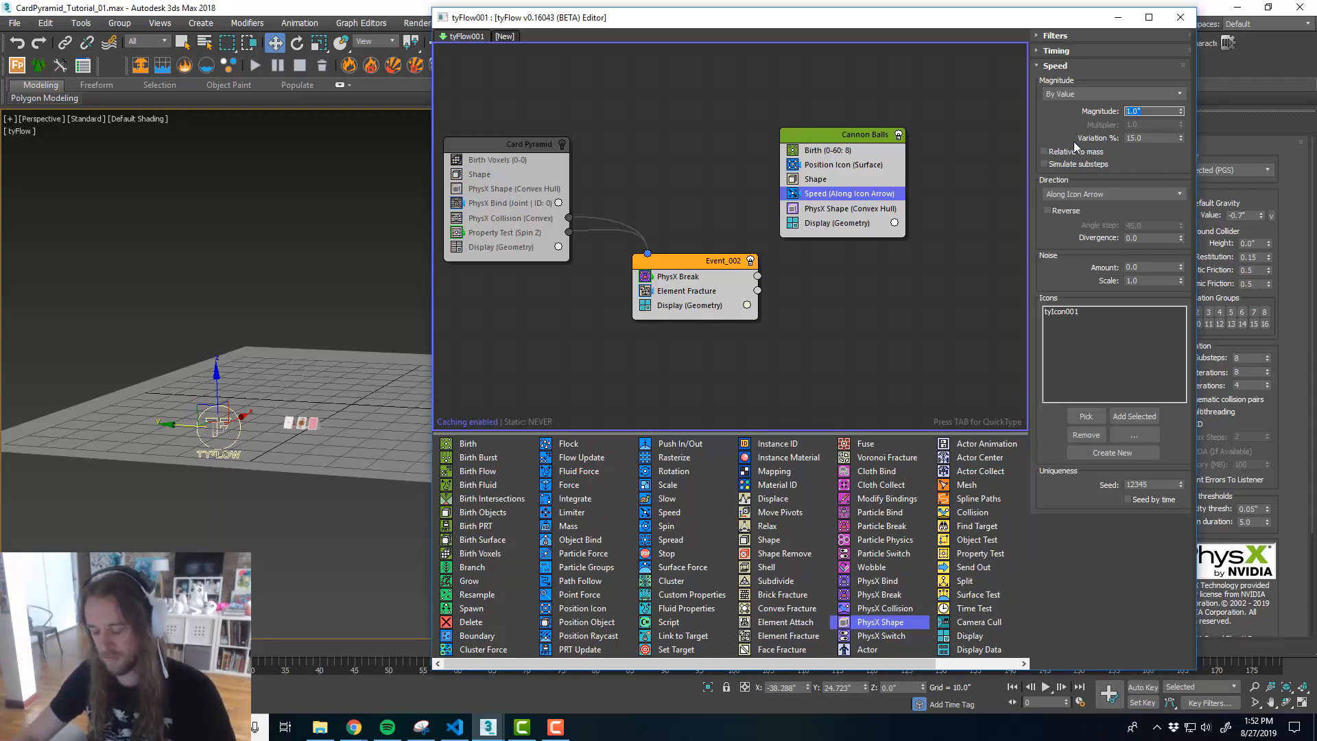
pyautogui.write('10')
pyautogui.press('Return')
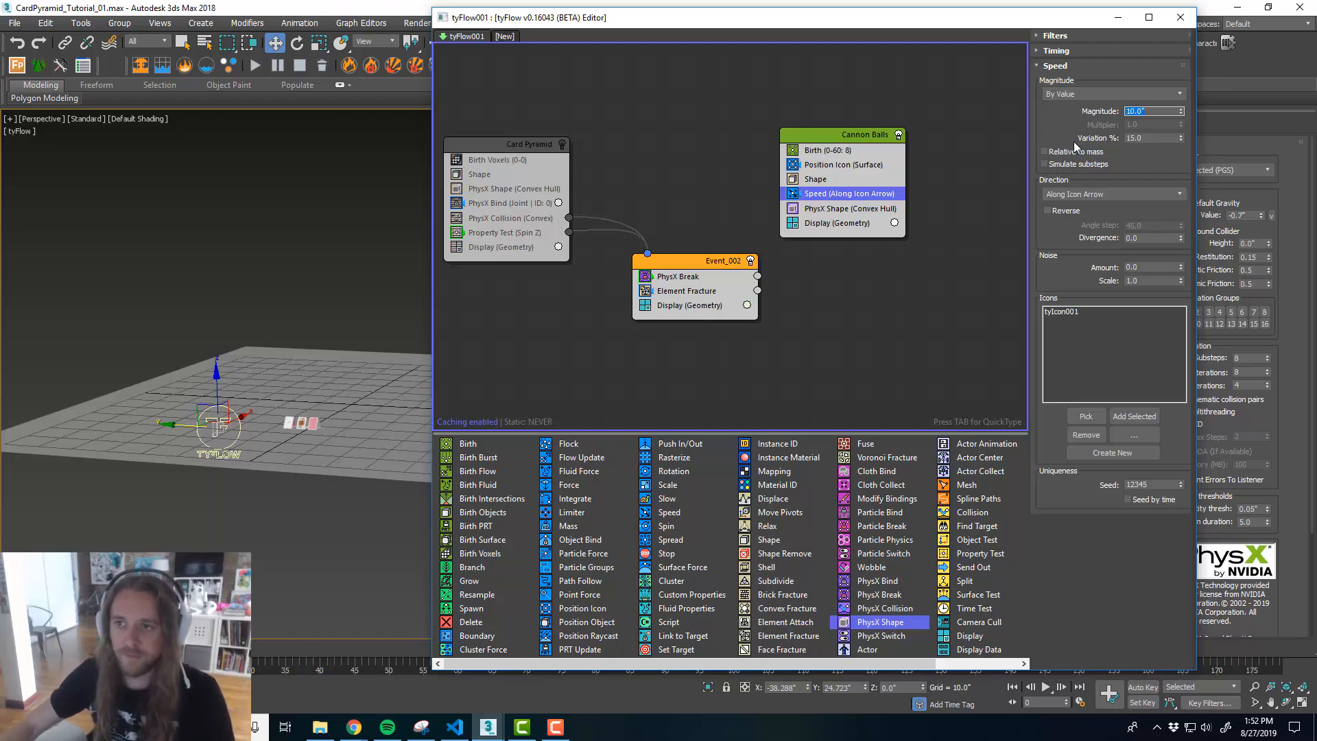
pyautogui.moveTo(774, 6); pyautogui.dragTo(1162, 28)
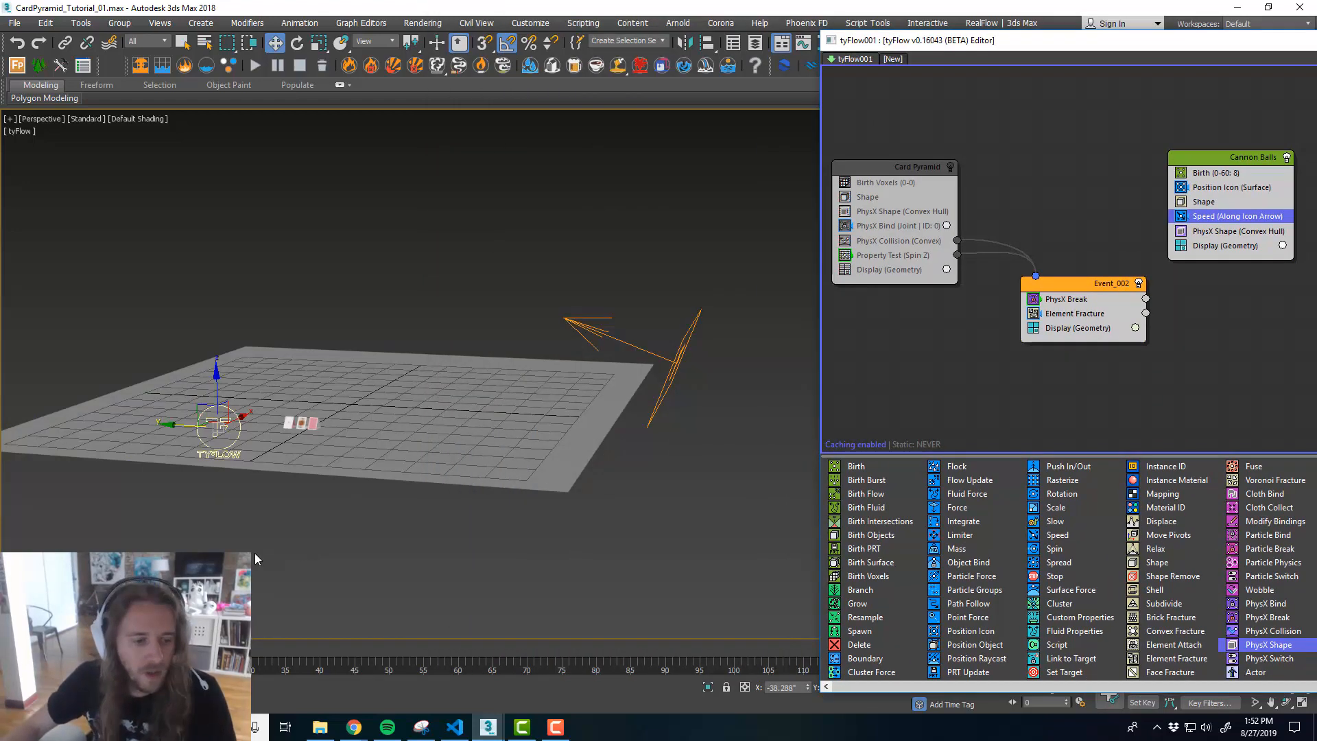
pyautogui.press('/')
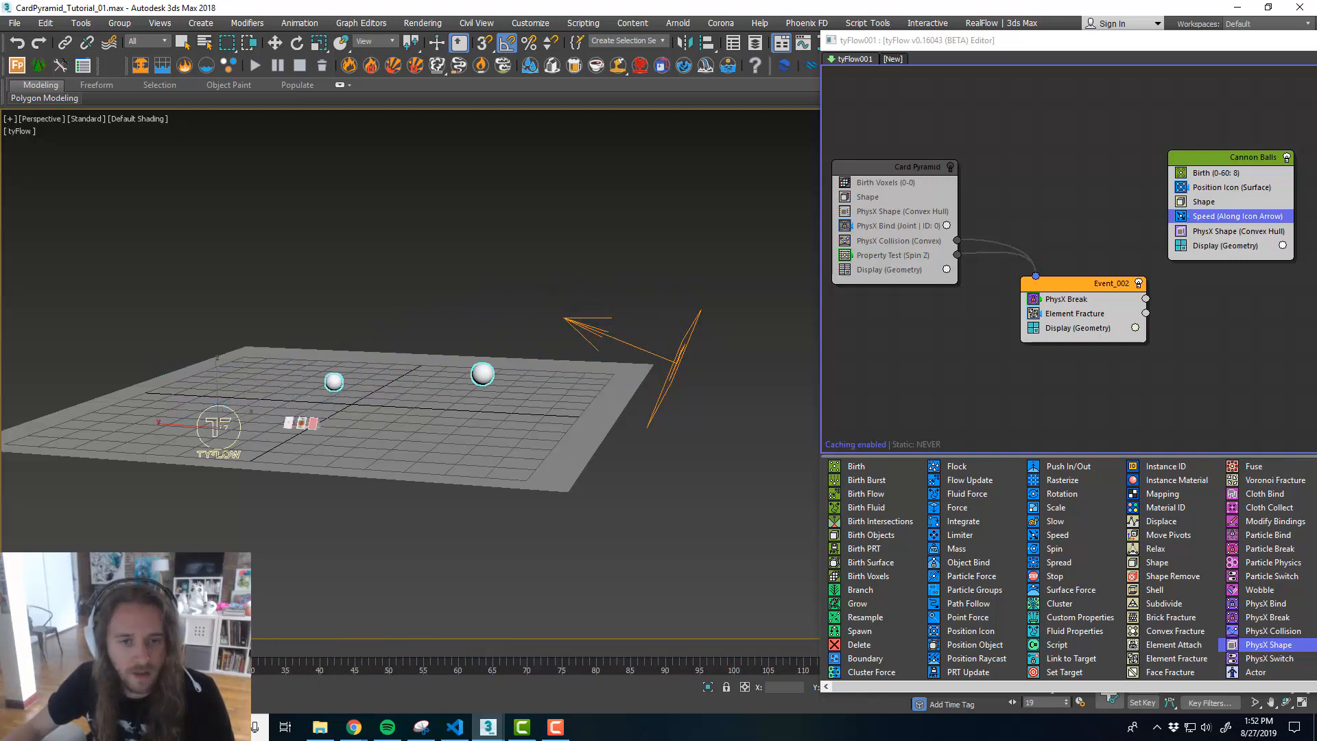
pyautogui.press('w')
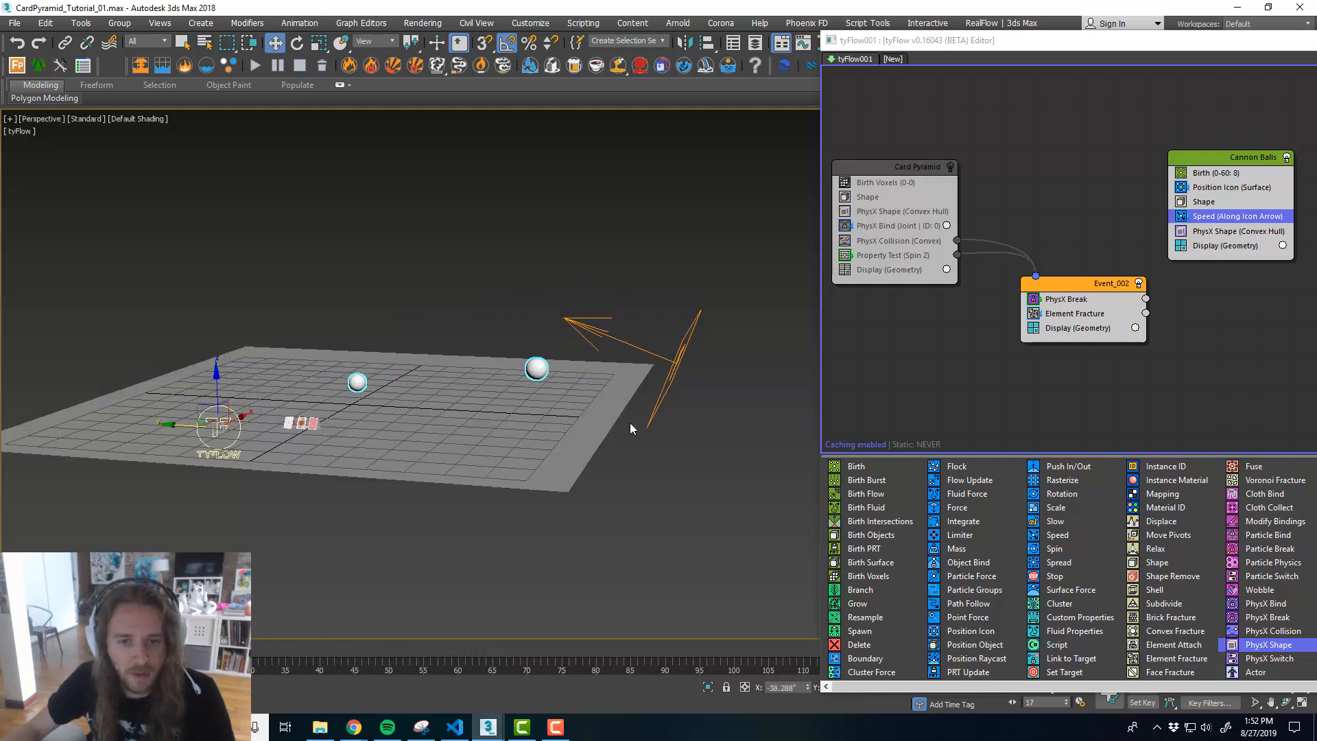
# - Tilt the emitter icon slightly upward to an X rotation of 115 degrees and preview the balls' path
pyautogui.click(670, 386)
pyautogui.press('e')
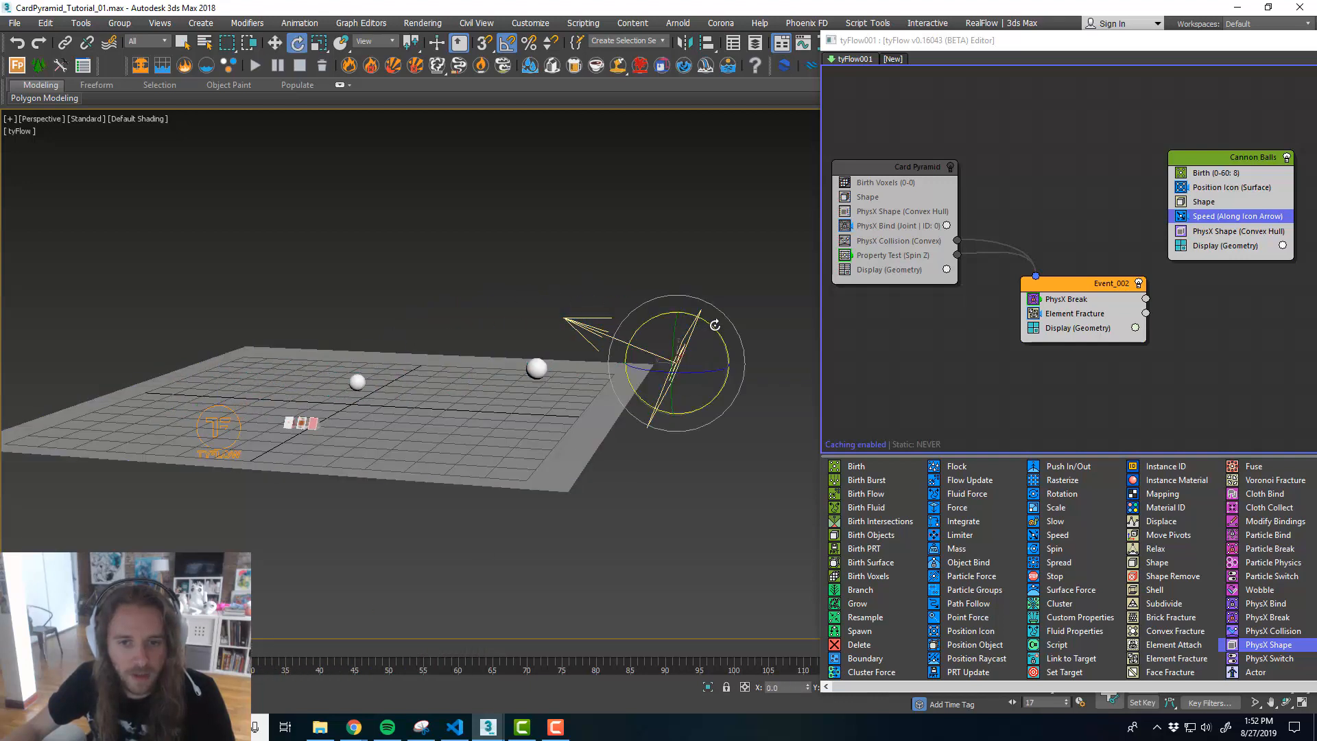
pyautogui.moveTo(711, 323); pyautogui.dragTo(713, 324)
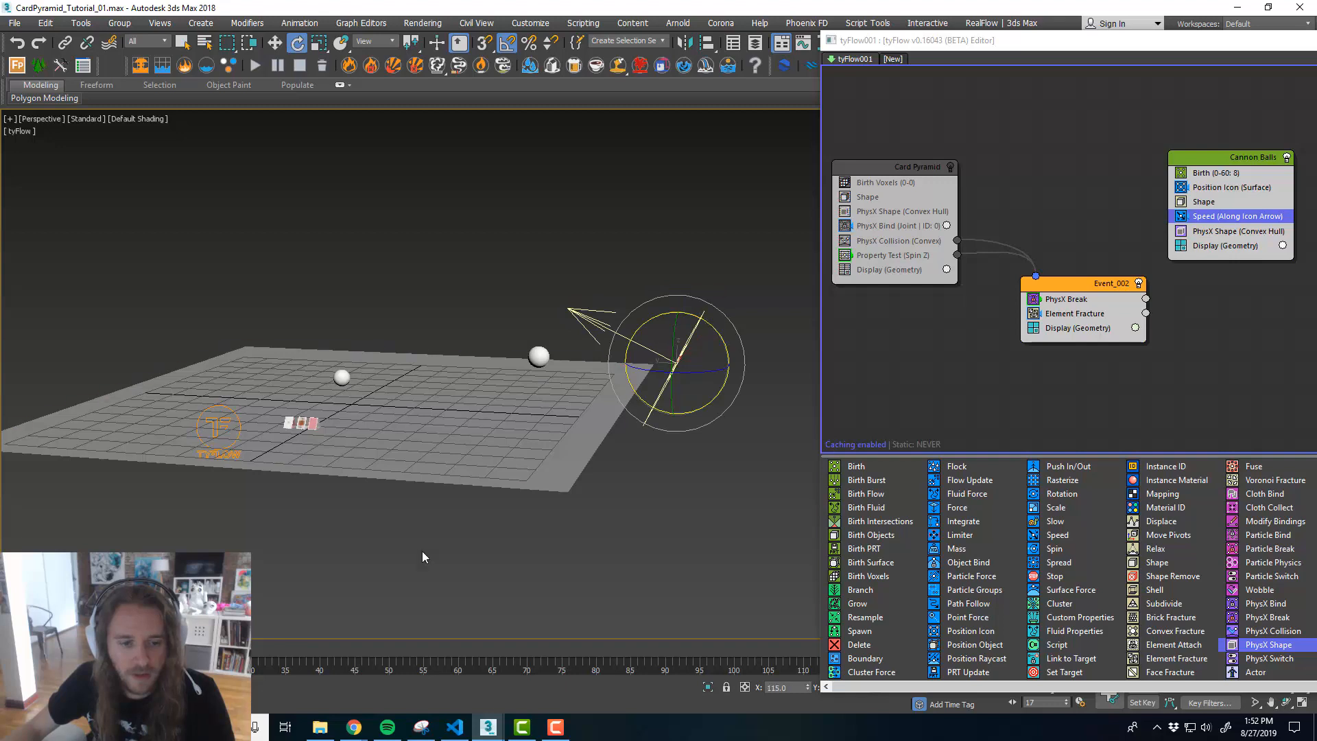
pyautogui.moveTo(161, 645); pyautogui.dragTo(44, 648)
pyautogui.press('q')
pyautogui.press('e')
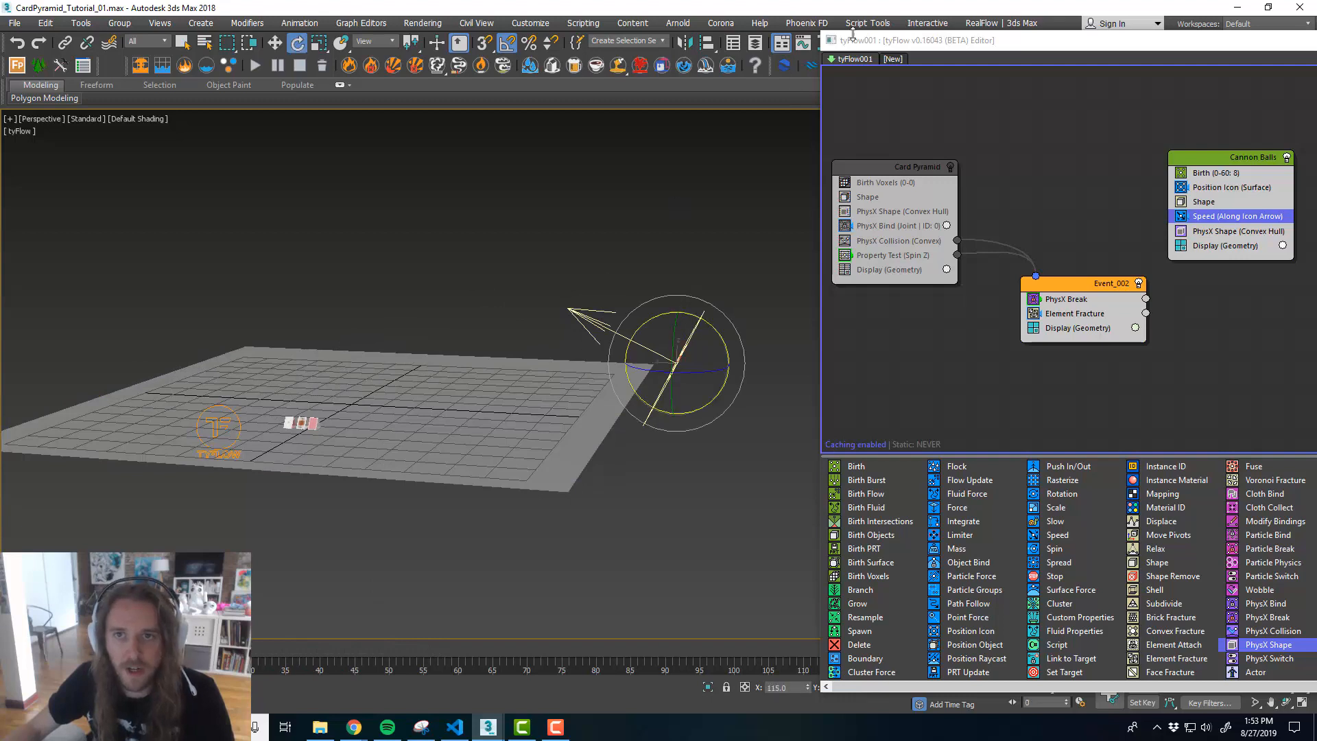
# - Temporarily show the hidden Pyramid001 object and check the cannon balls' path against it
pyautogui.click(755, 43)
pyautogui.click(897, 129)
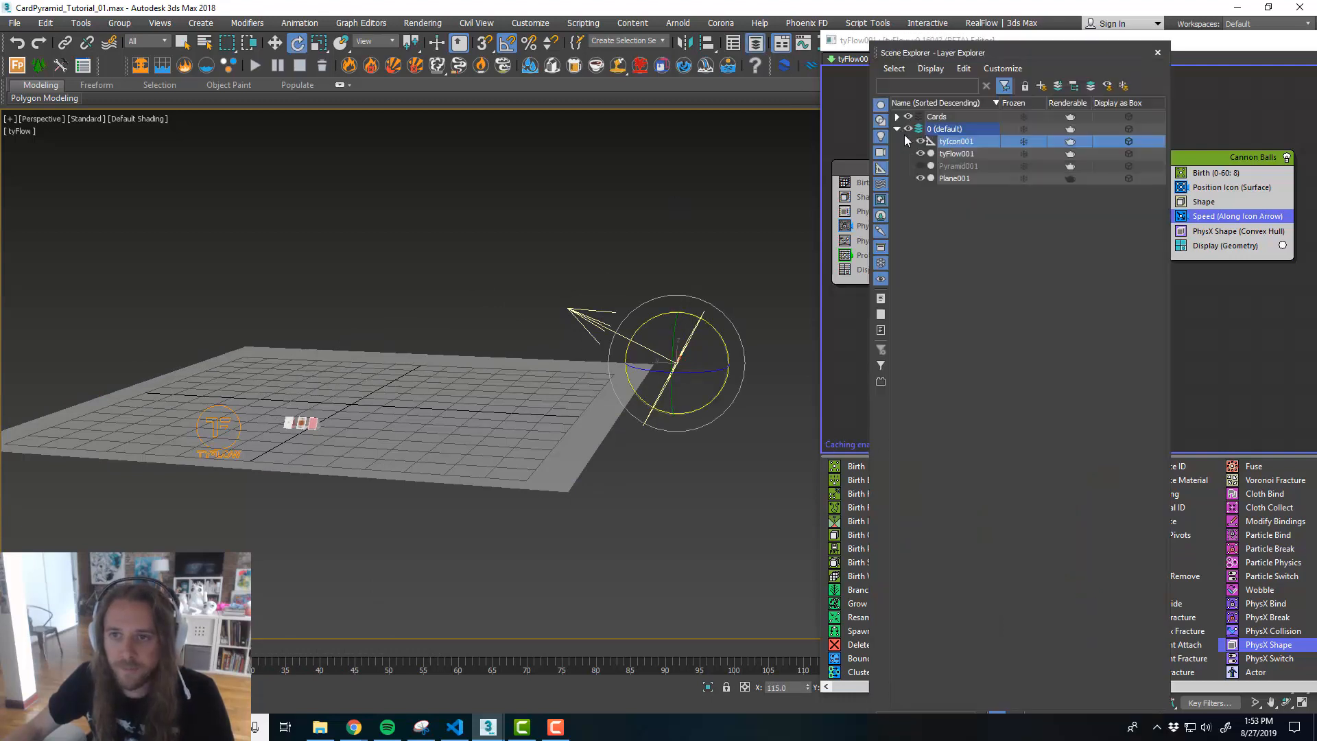
pyautogui.click(921, 166)
pyautogui.click(1158, 52)
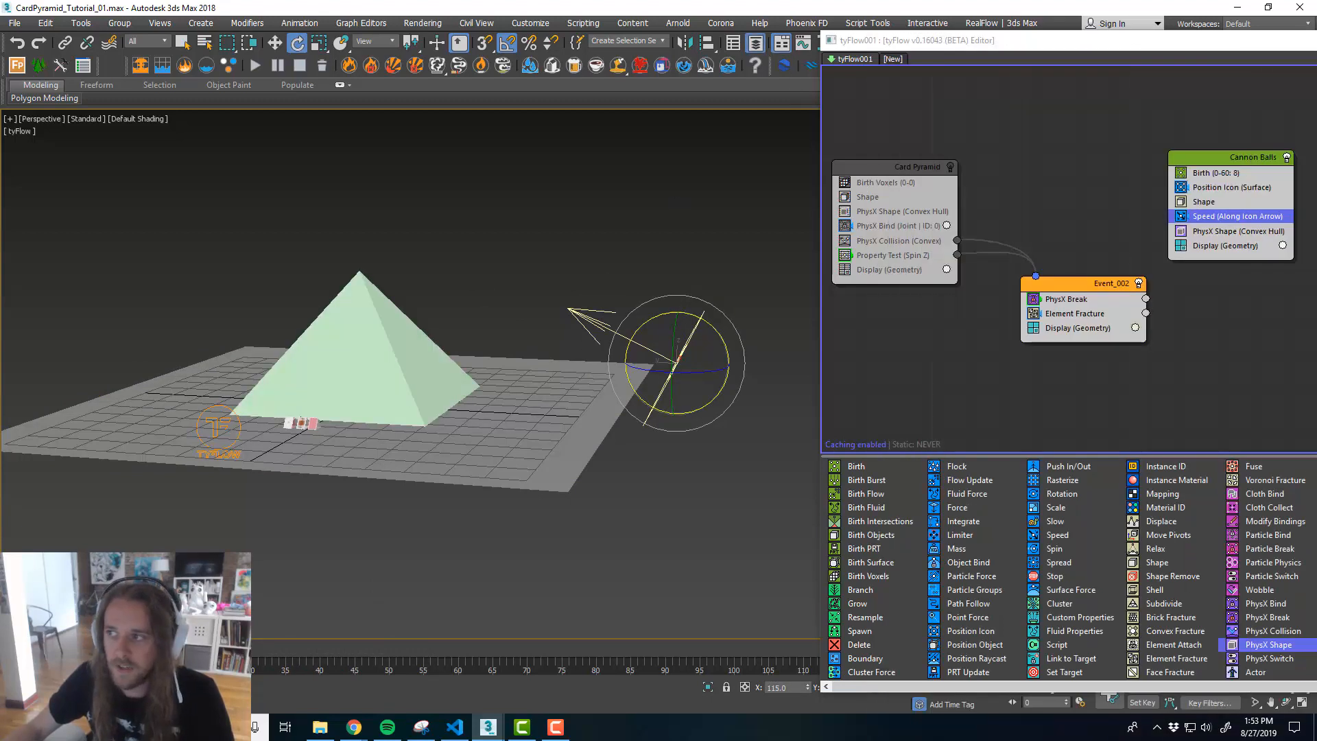
pyautogui.moveTo(82, 648); pyautogui.dragTo(31, 662)
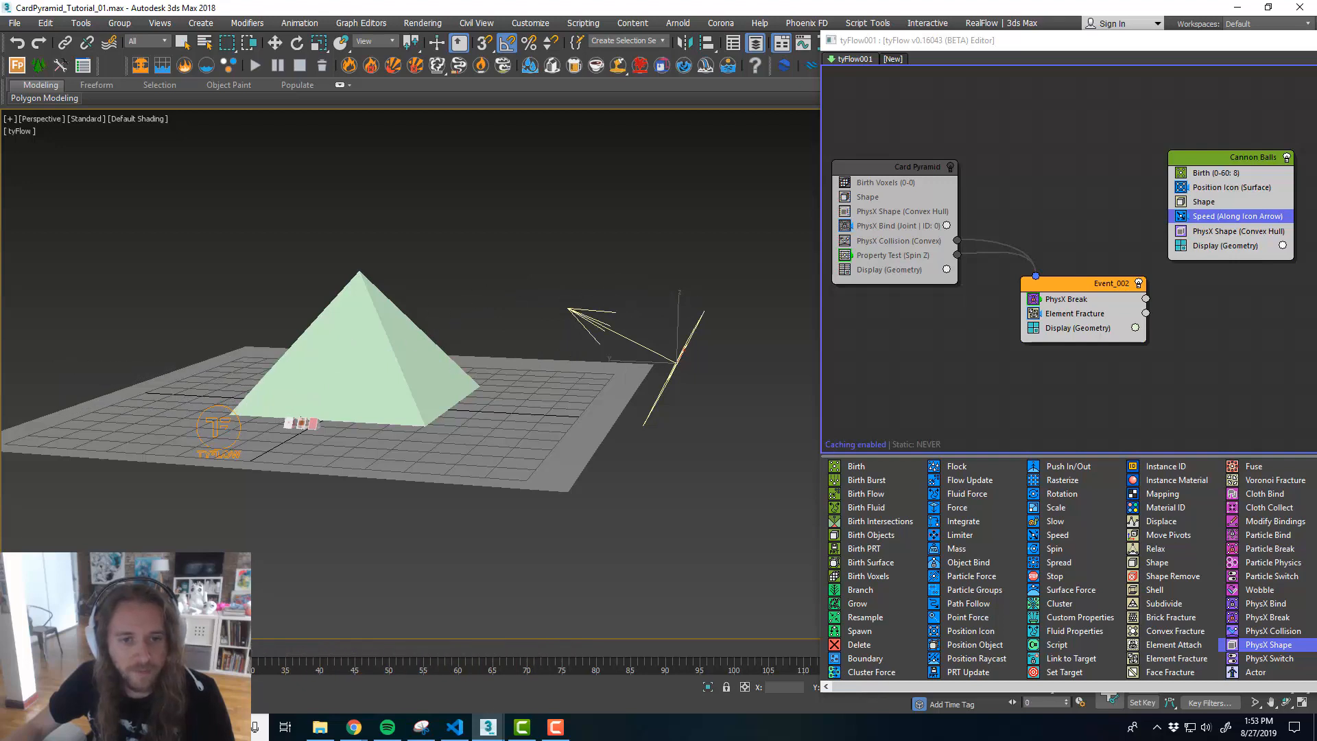
pyautogui.press('e')
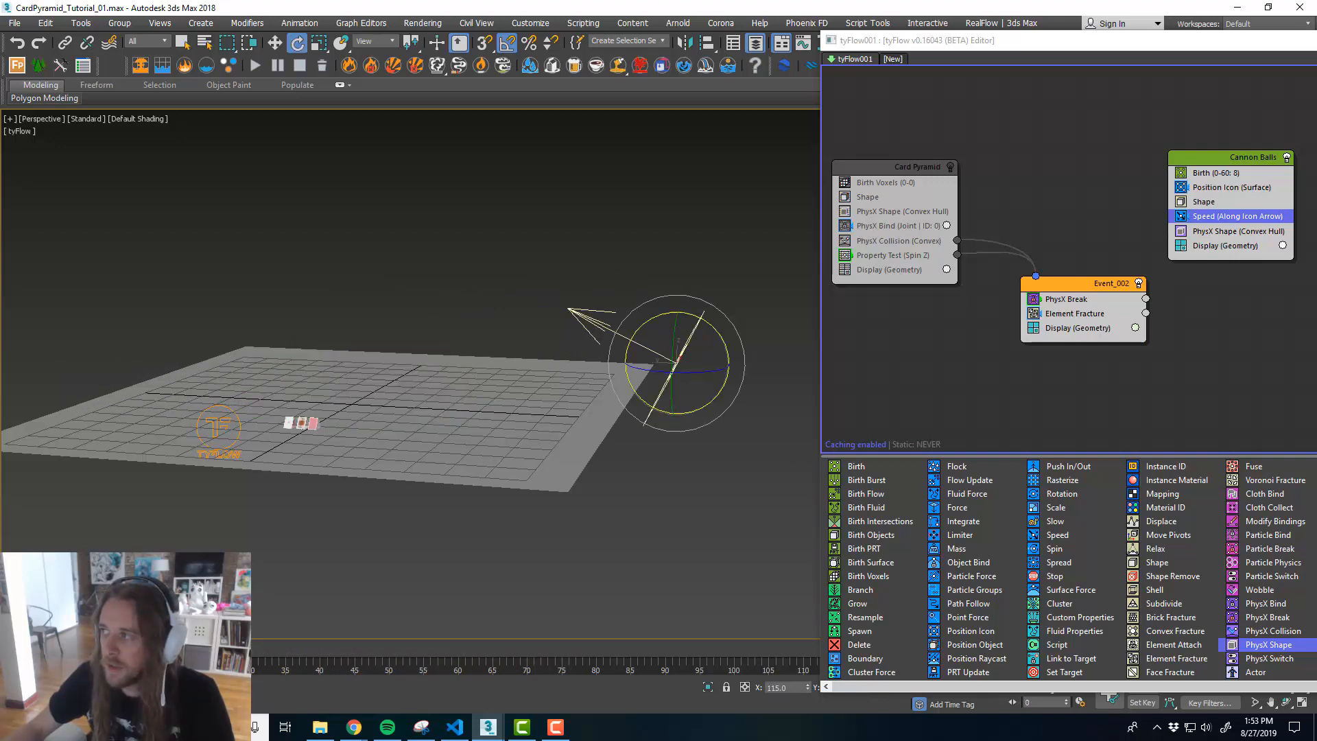
# - Re-enable the Card Pyramid event so the cards are simulated together with the cannon balls
pyautogui.moveTo(1025, 44); pyautogui.dragTo(933, 64)
pyautogui.moveTo(652, 337); pyautogui.dragTo(590, 338, button='middle')
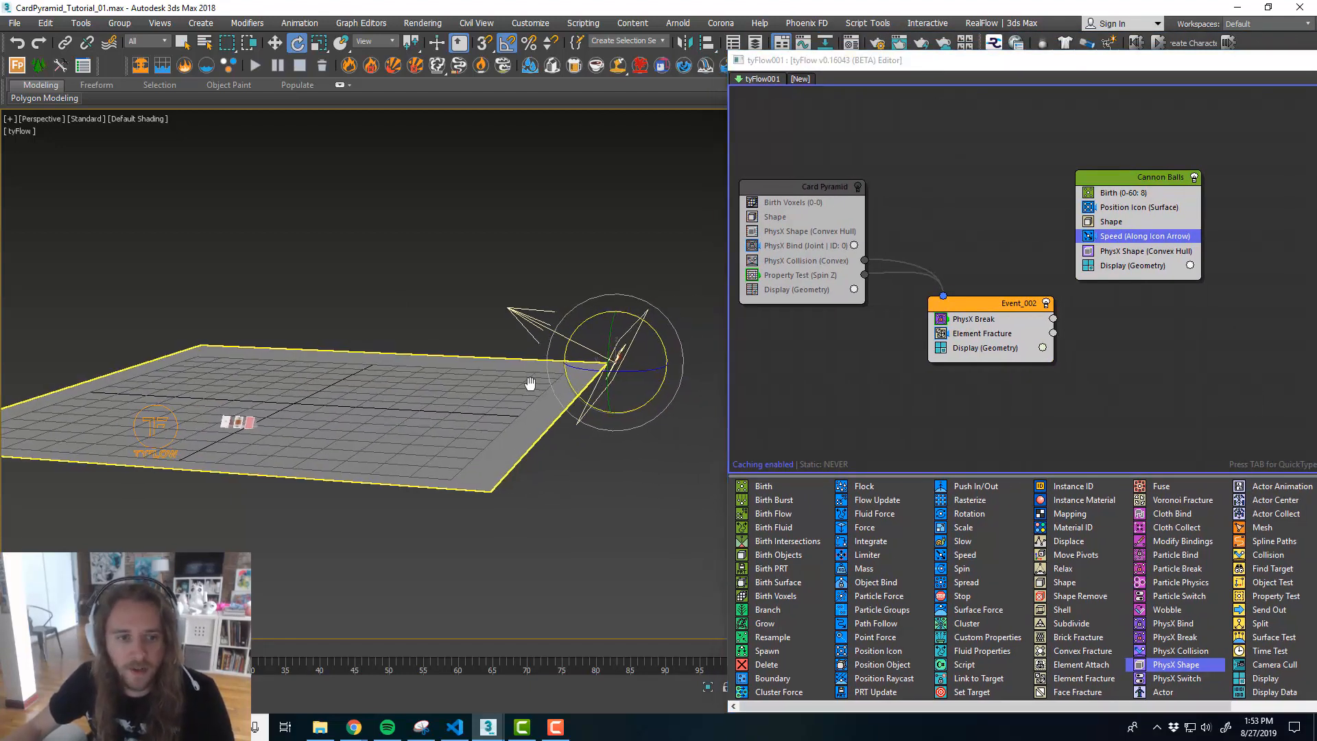
pyautogui.click(858, 186)
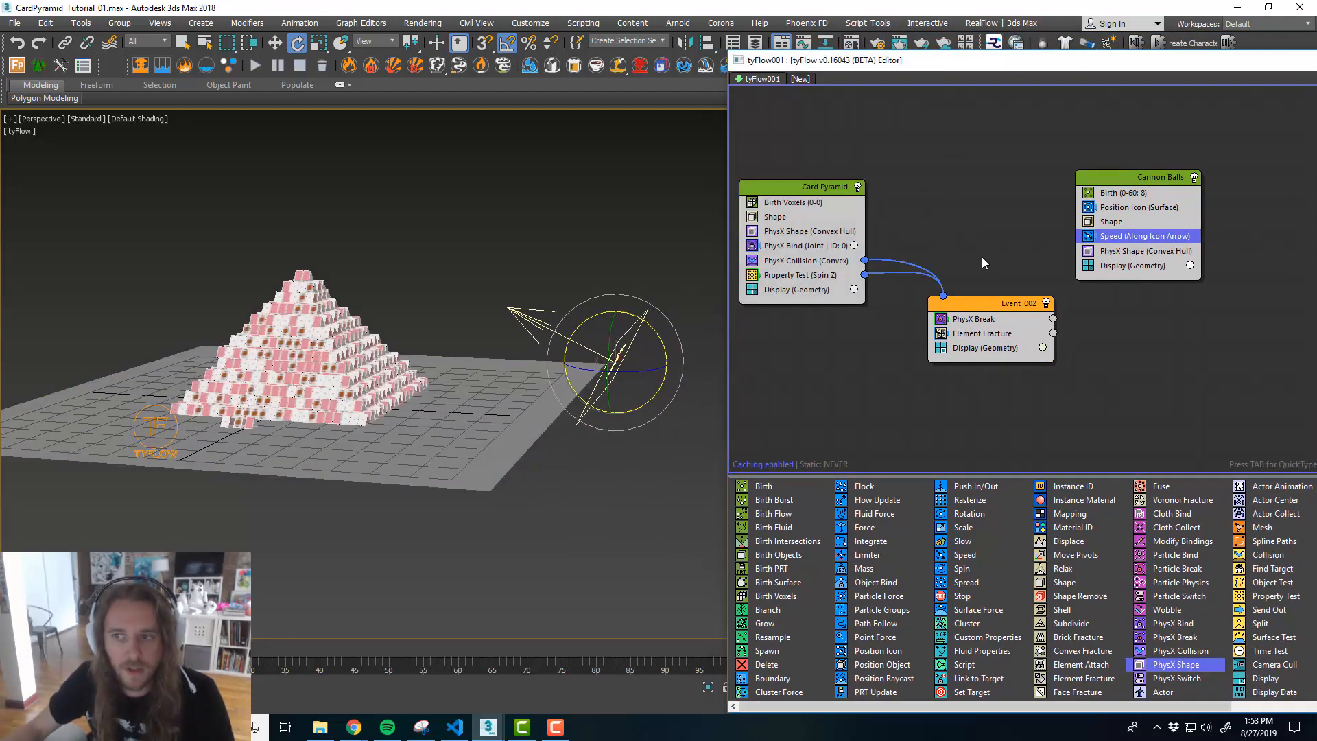
pyautogui.keyDown('alt'); pyautogui.moveTo(507, 376); pyautogui.dragTo(449, 380, button='middle'); pyautogui.keyUp('alt')
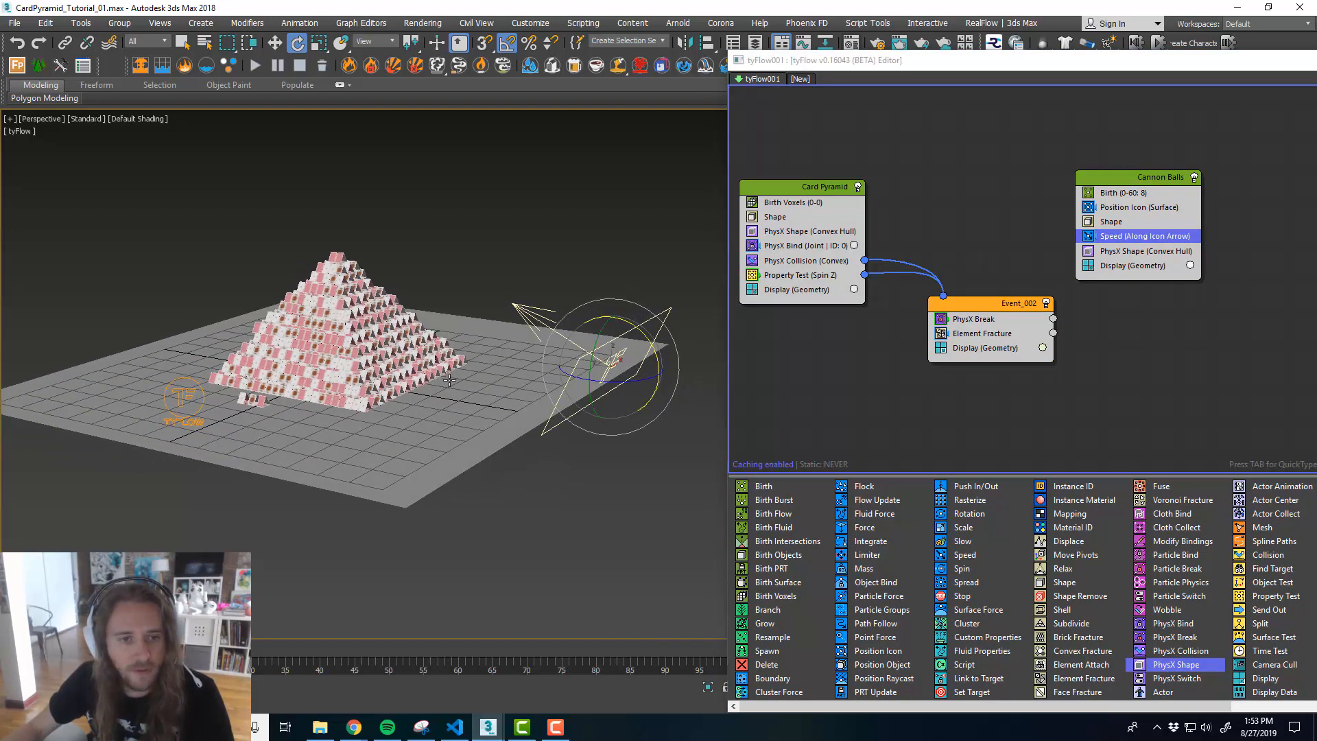
# - Hide the Cards layer that holds the three source card modules
pyautogui.scroll(5, 449, 380)
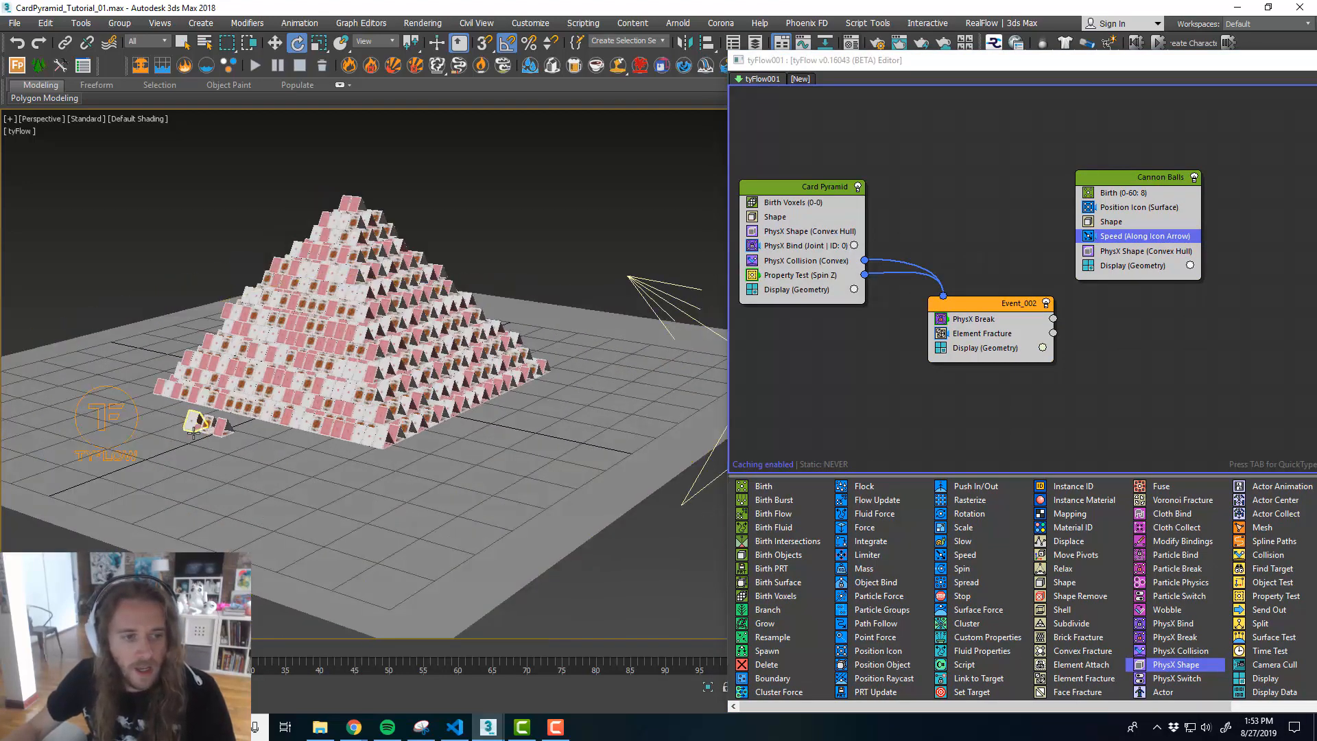
pyautogui.click(194, 423)
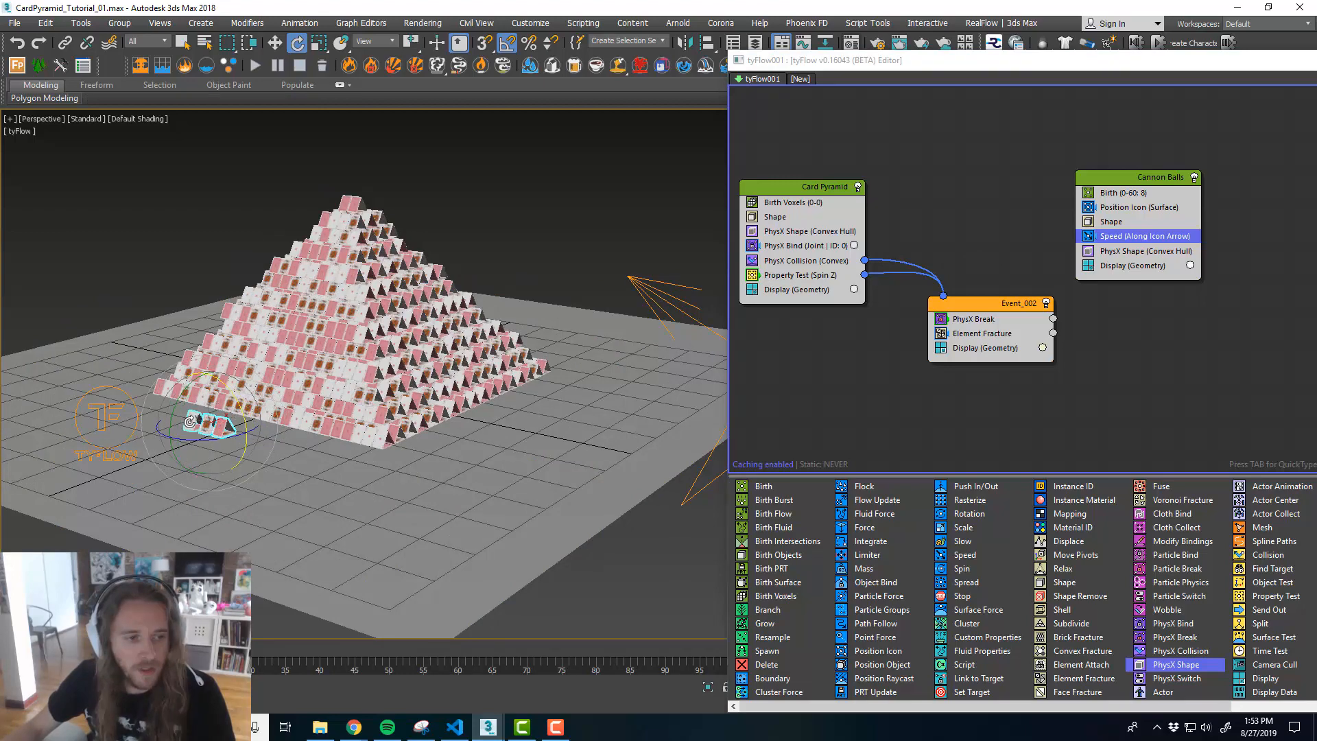
pyautogui.press('w')
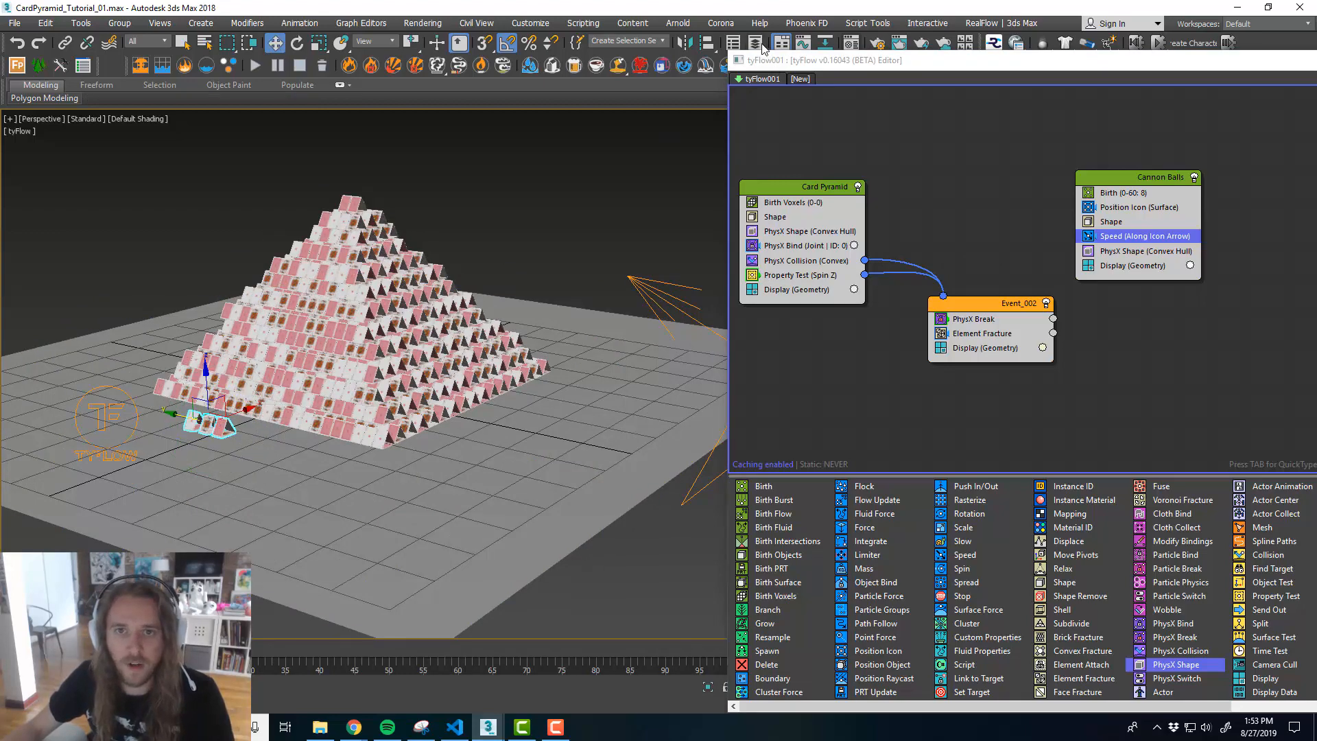
pyautogui.click(756, 43)
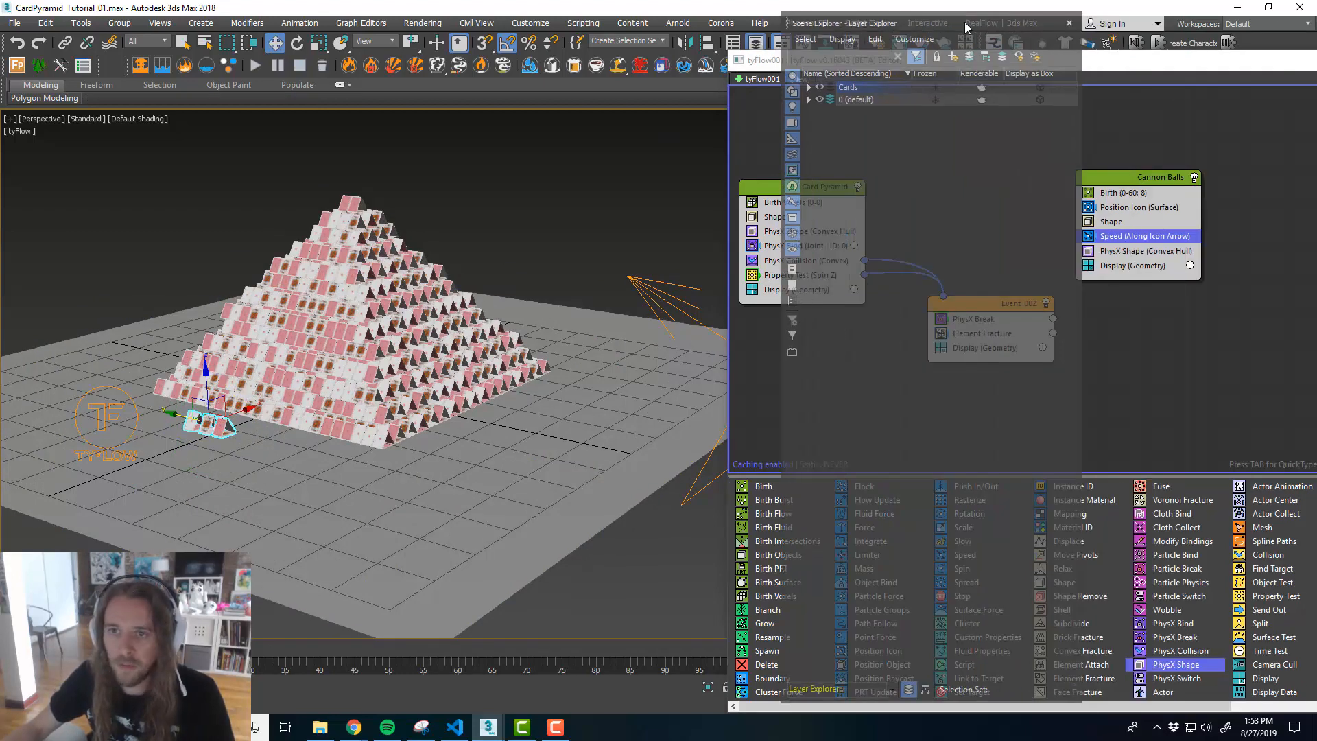
pyautogui.click(808, 87)
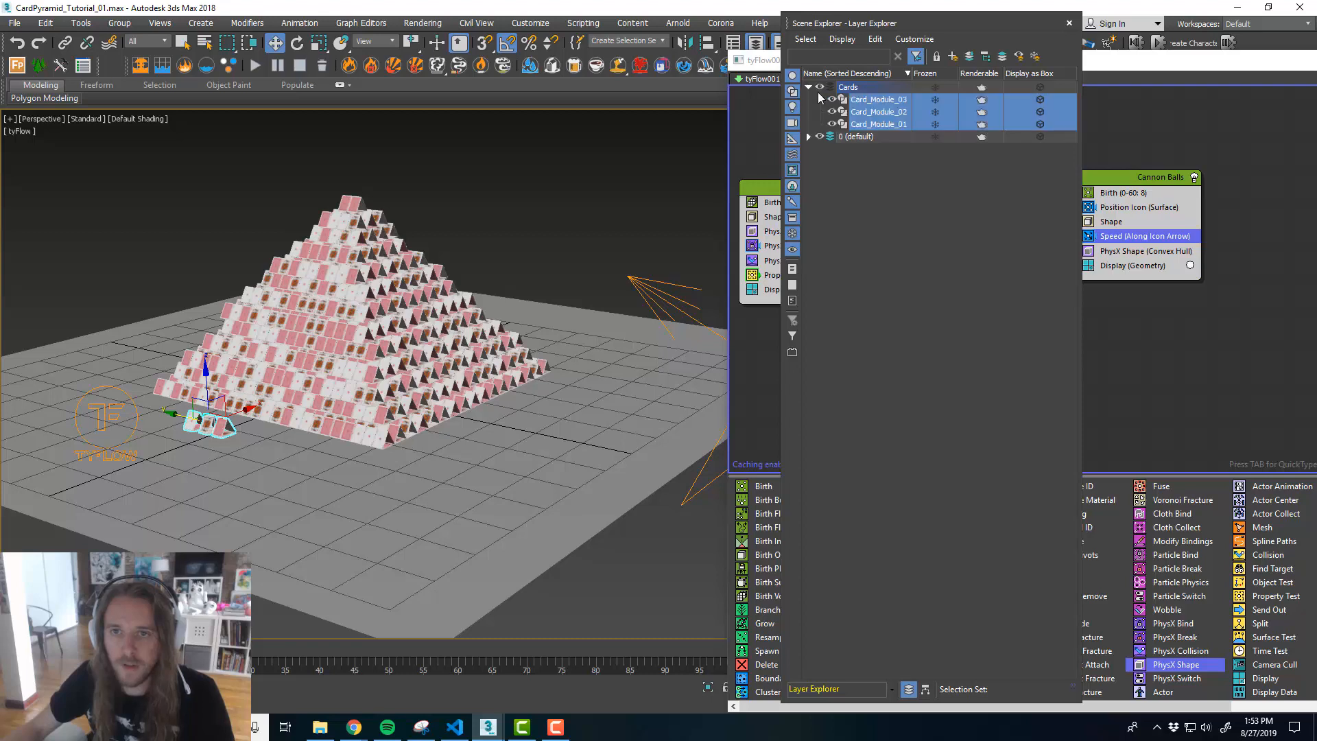
pyautogui.click(820, 88)
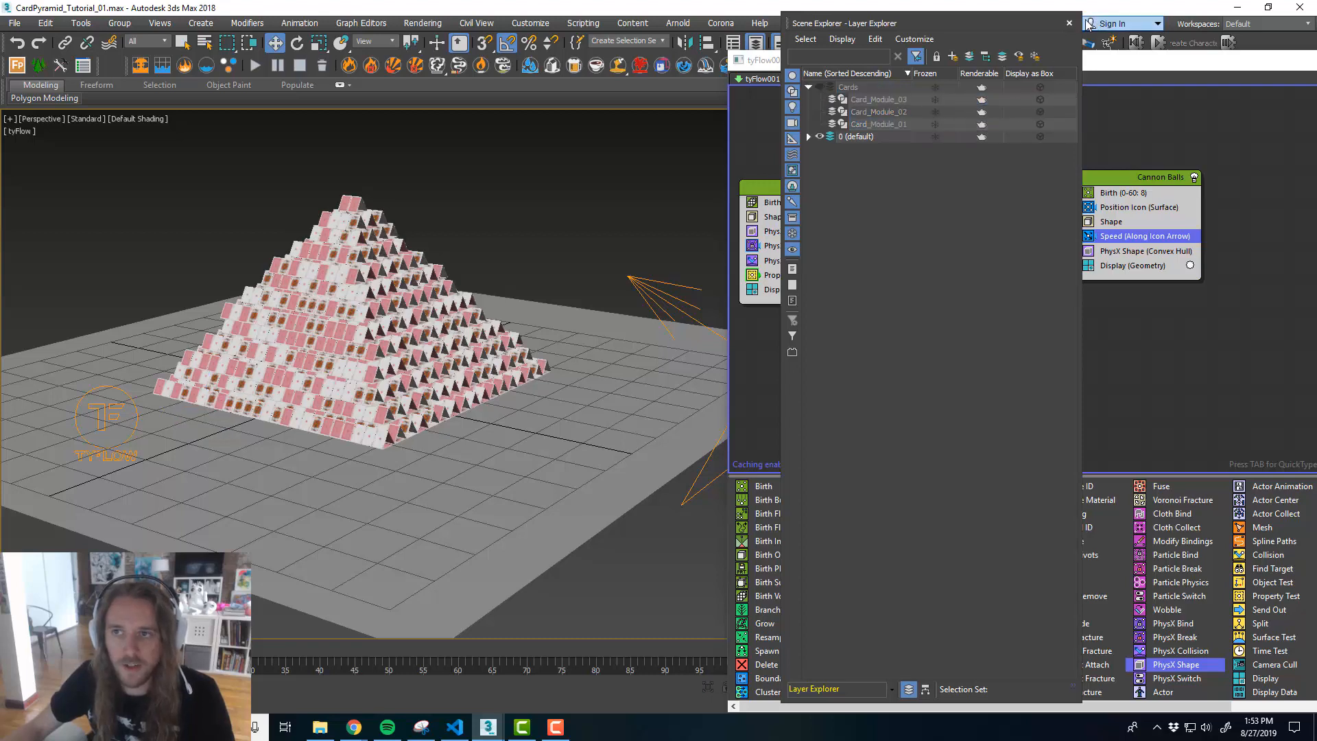
pyautogui.click(1069, 23)
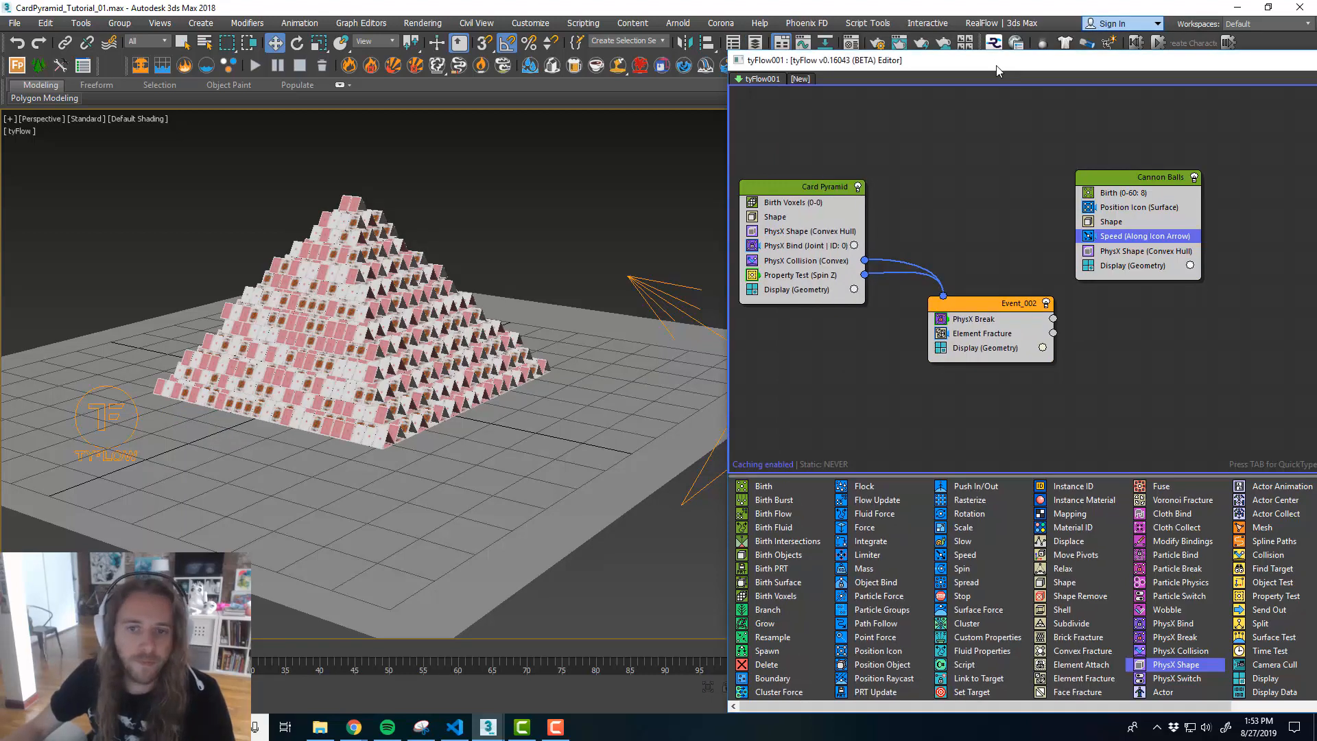
# - Play the combined simulation, inspect the cannon balls' impact on the card pyramid, and return to the start
pyautogui.moveTo(998, 60); pyautogui.dragTo(953, 66)
pyautogui.keyDown('alt'); pyautogui.moveTo(384, 323); pyautogui.dragTo(428, 360, button='middle'); pyautogui.keyUp('alt')
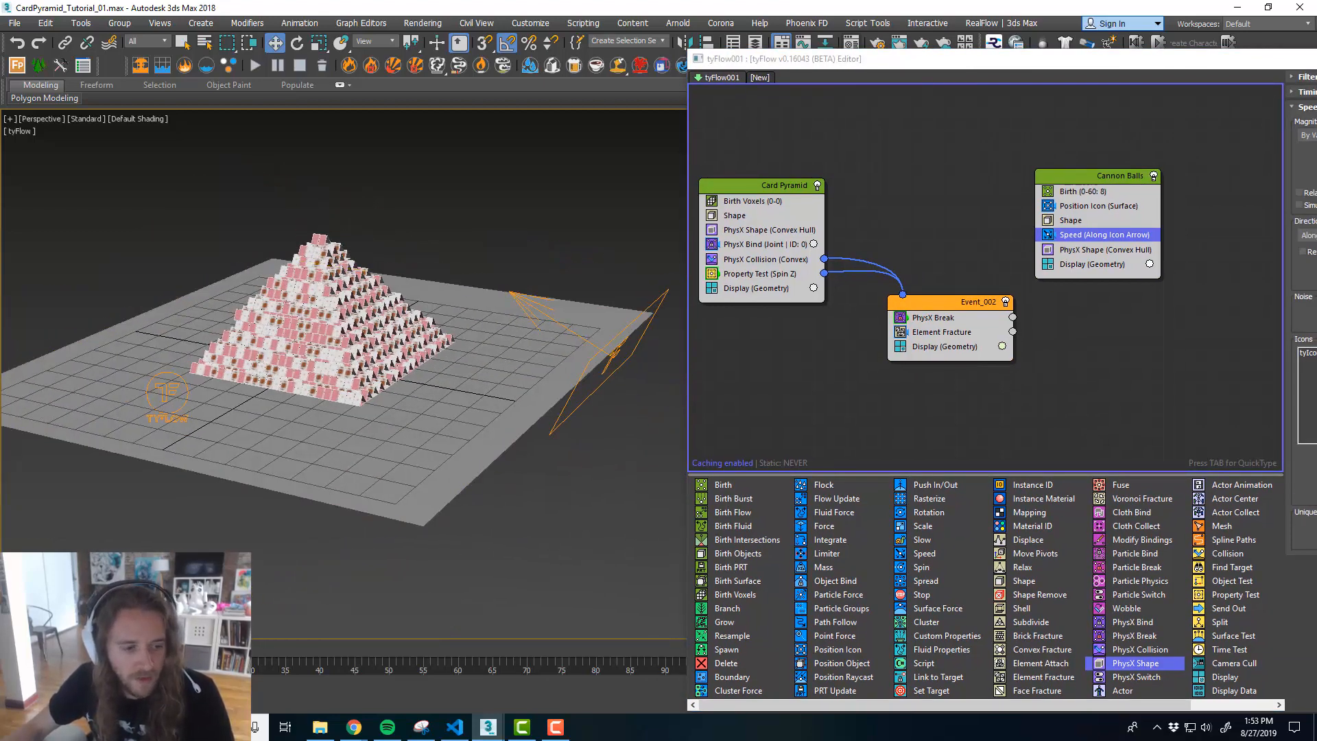
pyautogui.press('/')
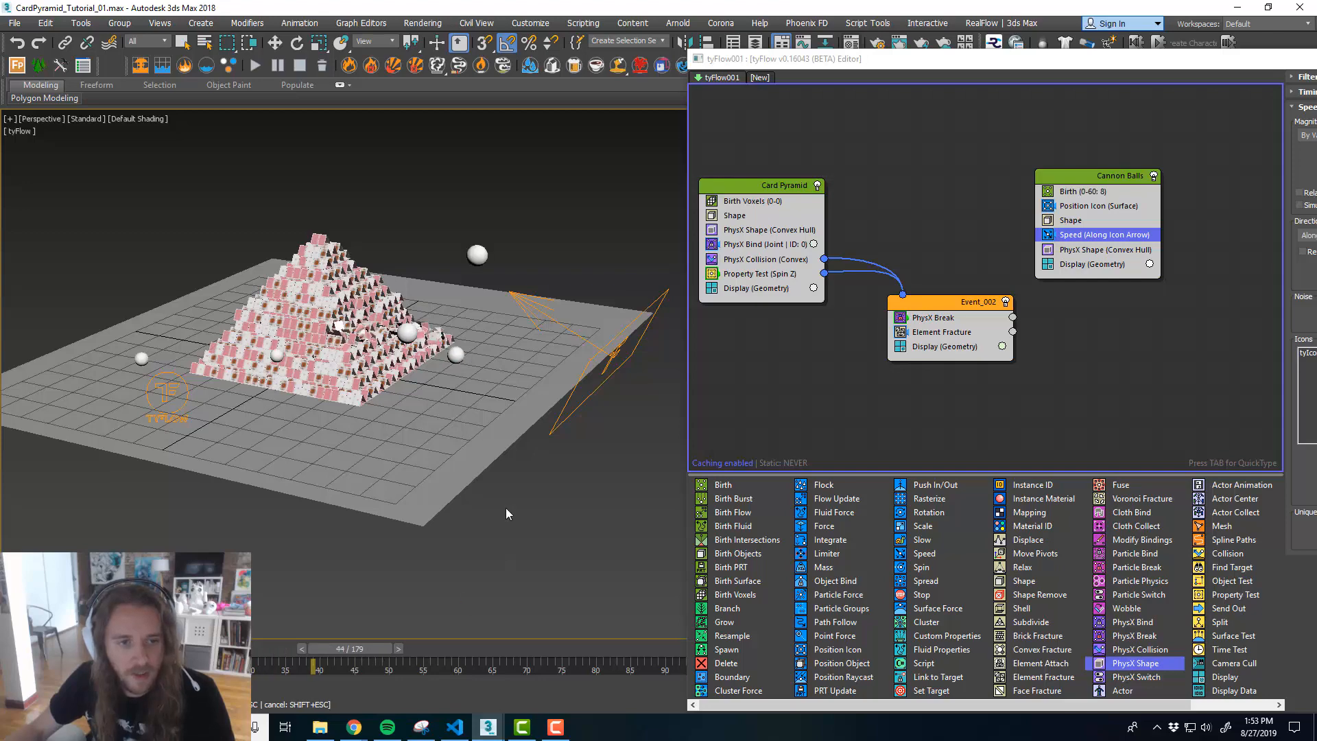
pyautogui.press('Escape')
pyautogui.scroll(3, 388, 324)
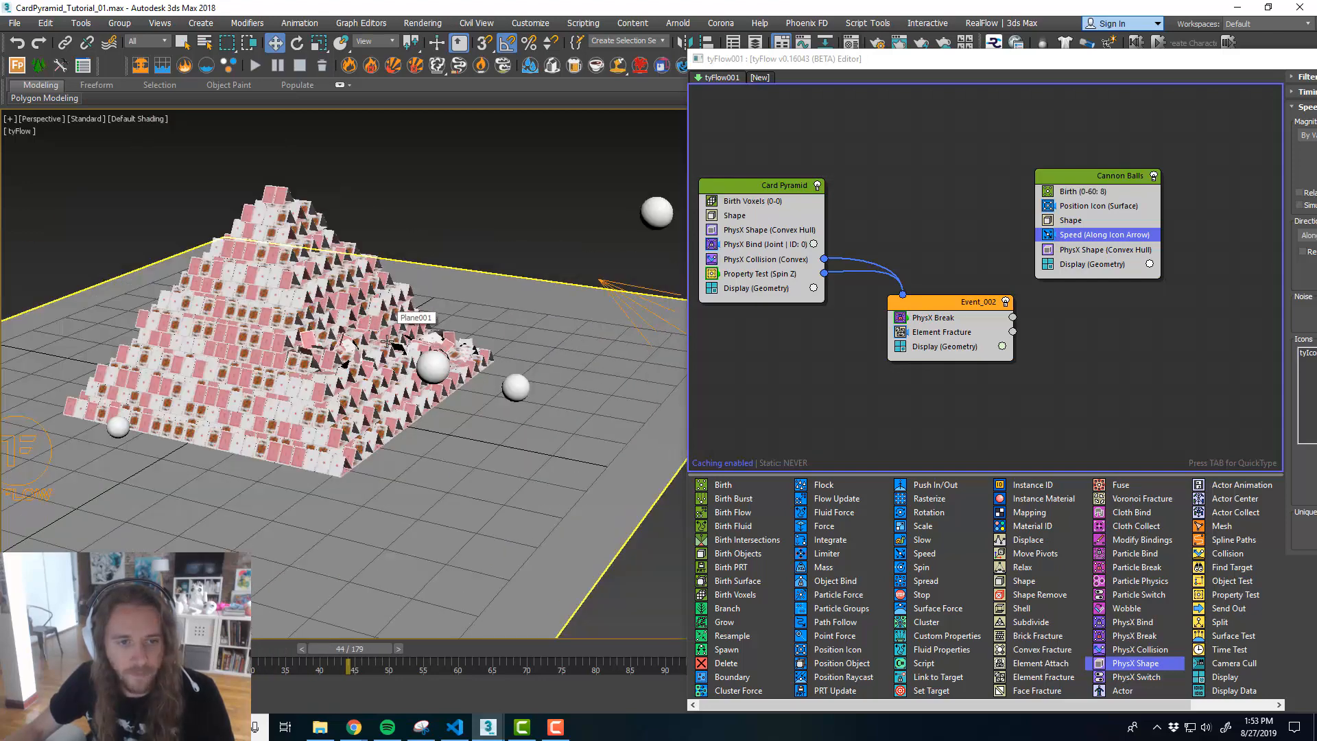
pyautogui.keyDown('alt'); pyautogui.moveTo(412, 319); pyautogui.dragTo(434, 393, button='middle'); pyautogui.keyUp('alt')
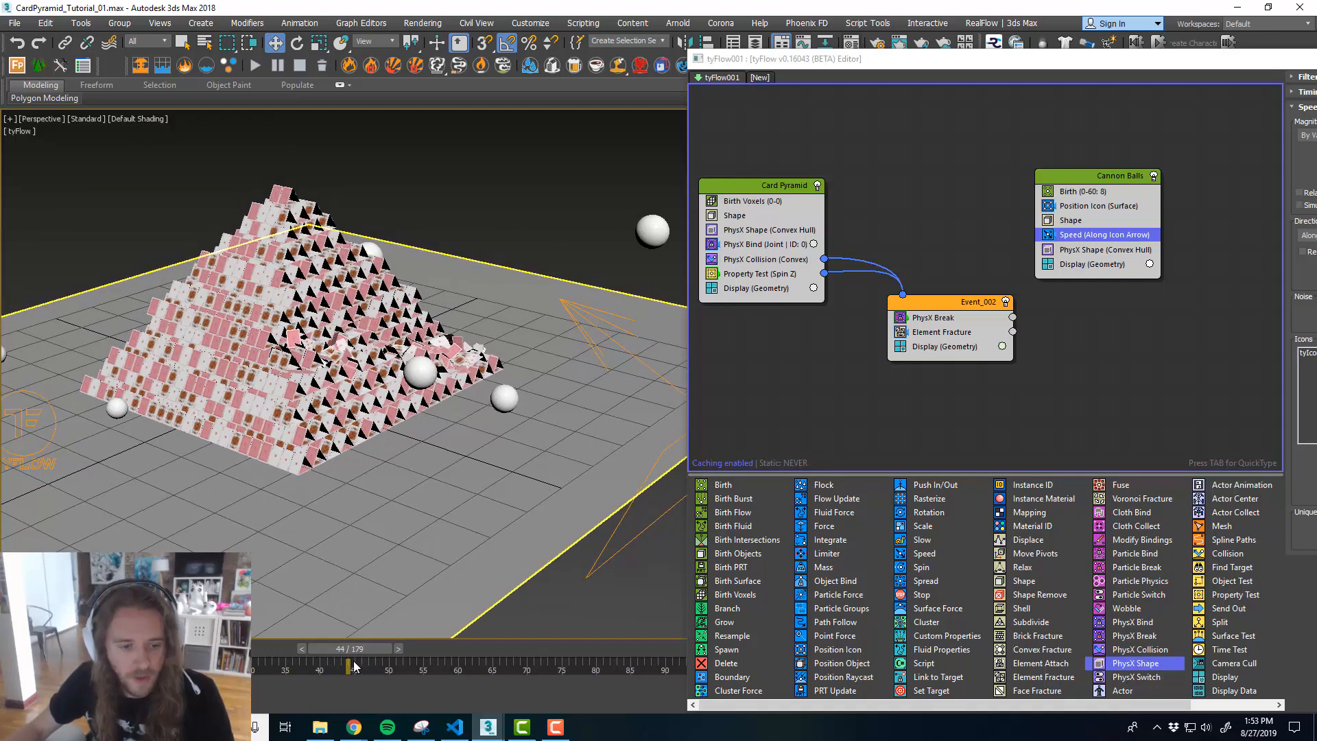
pyautogui.moveTo(358, 656); pyautogui.dragTo(123, 657)
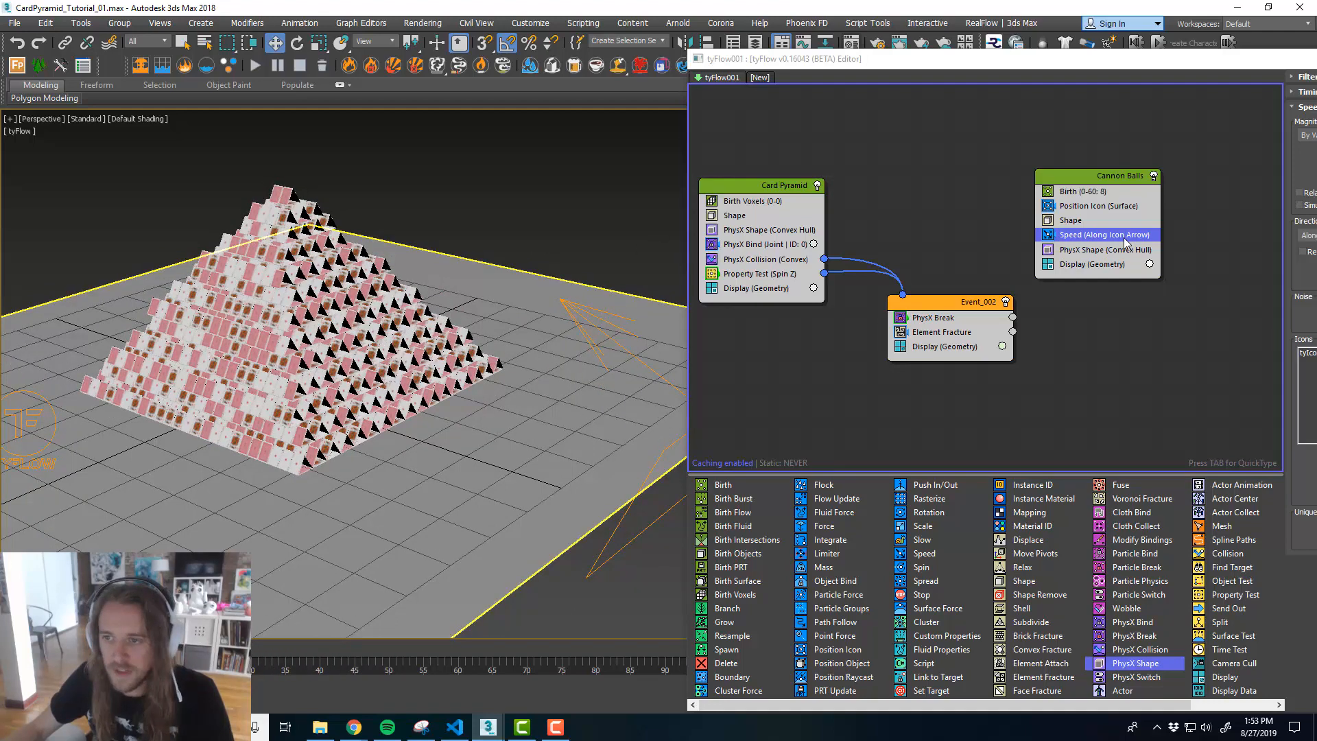
# - Set the mass override value to 80 in the Cannon Balls event's PhysX Shape operator
pyautogui.click(1125, 251)
pyautogui.moveTo(1146, 58); pyautogui.dragTo(878, 48)
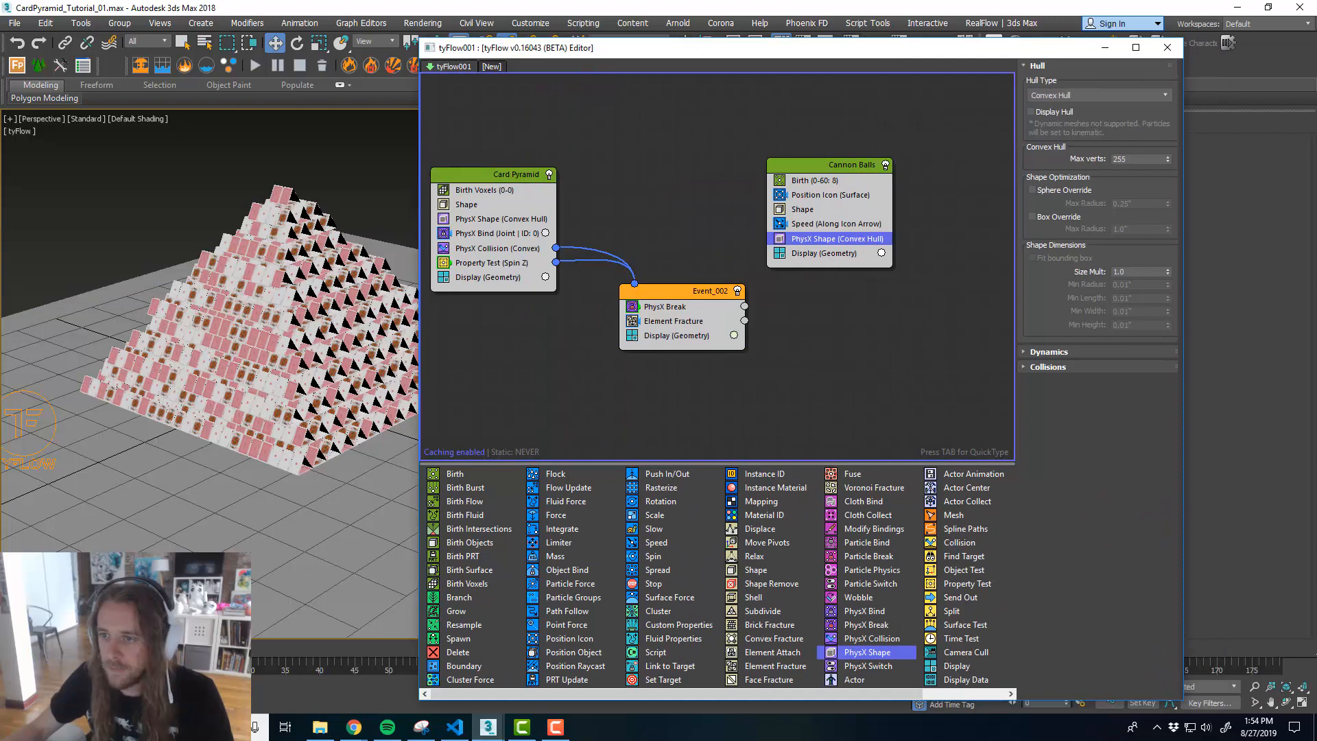
pyautogui.click(1049, 352)
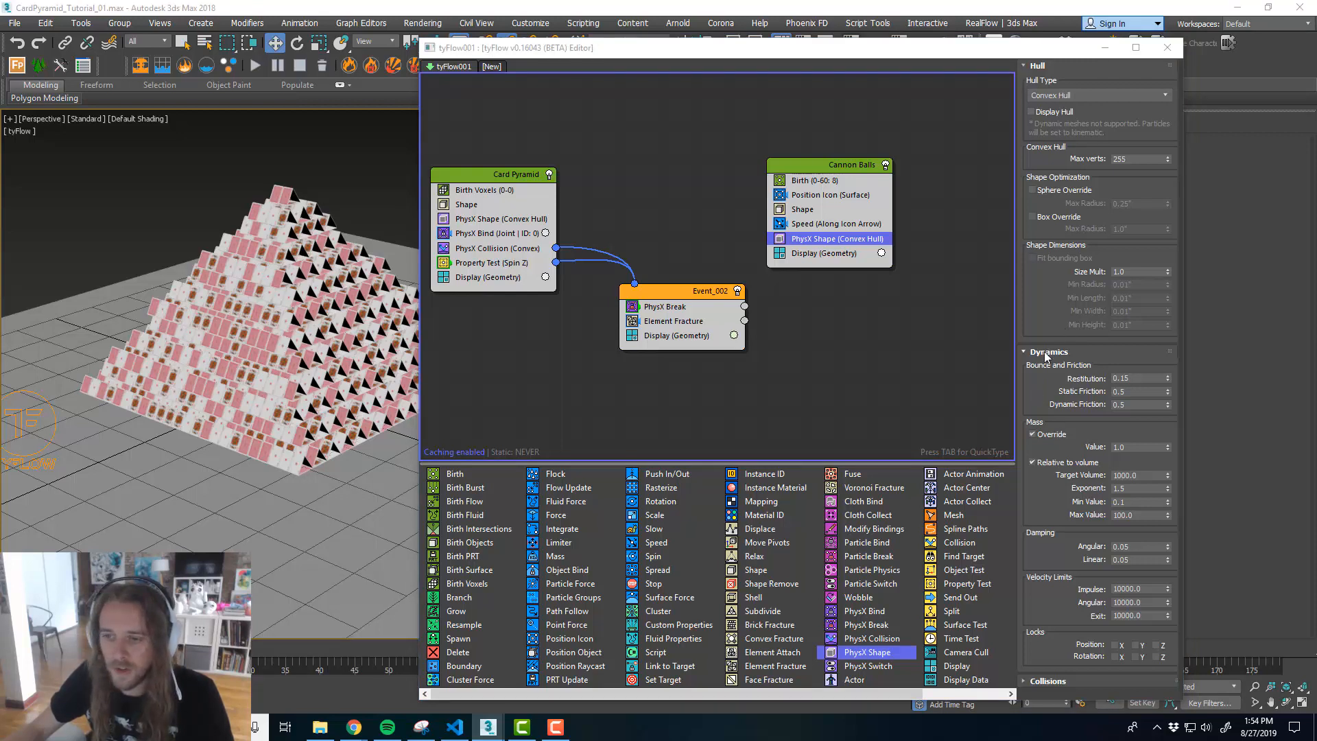
pyautogui.click(1066, 369)
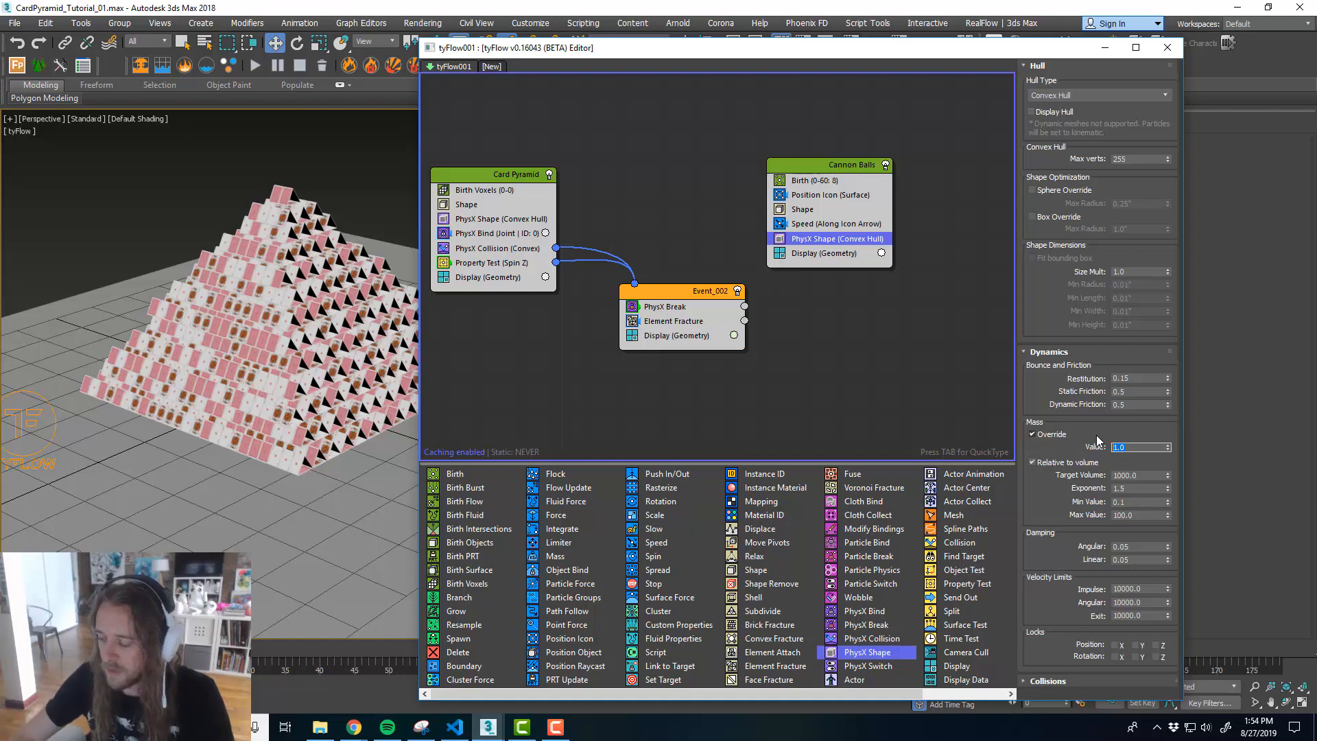
pyautogui.press('Return')
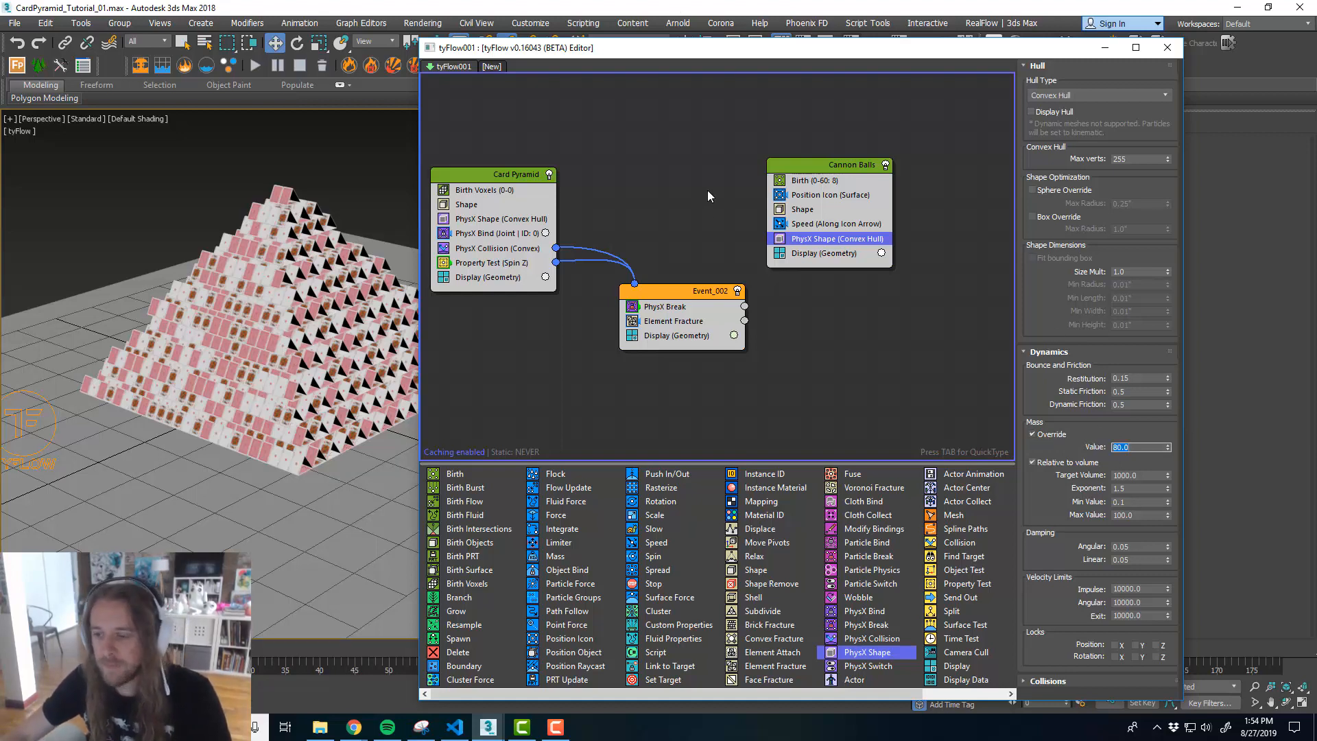
# - Simulate the heavier cannon balls, check how the pyramid breaks, and go back to frame 13 before the first impact
pyautogui.moveTo(681, 54); pyautogui.dragTo(1316, 67)
pyautogui.moveTo(700, 367); pyautogui.dragTo(839, 359, button='middle')
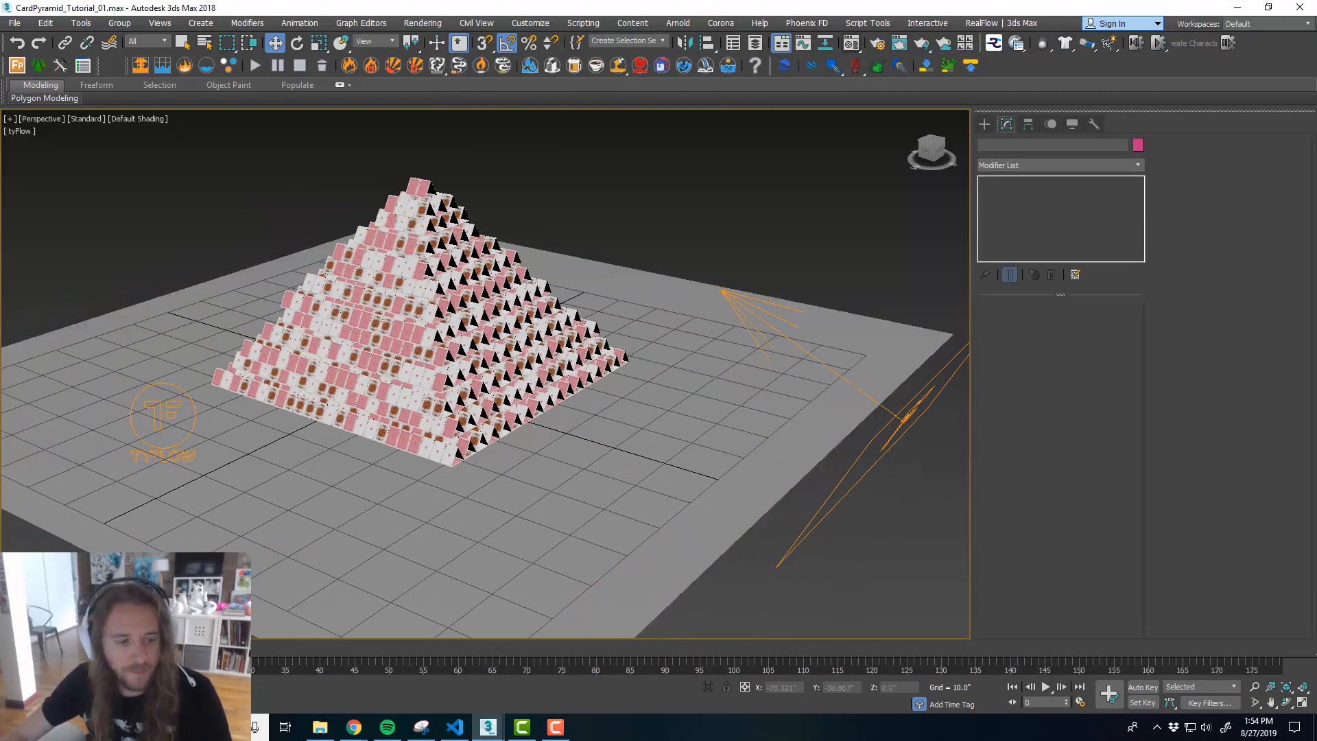
pyautogui.press('/')
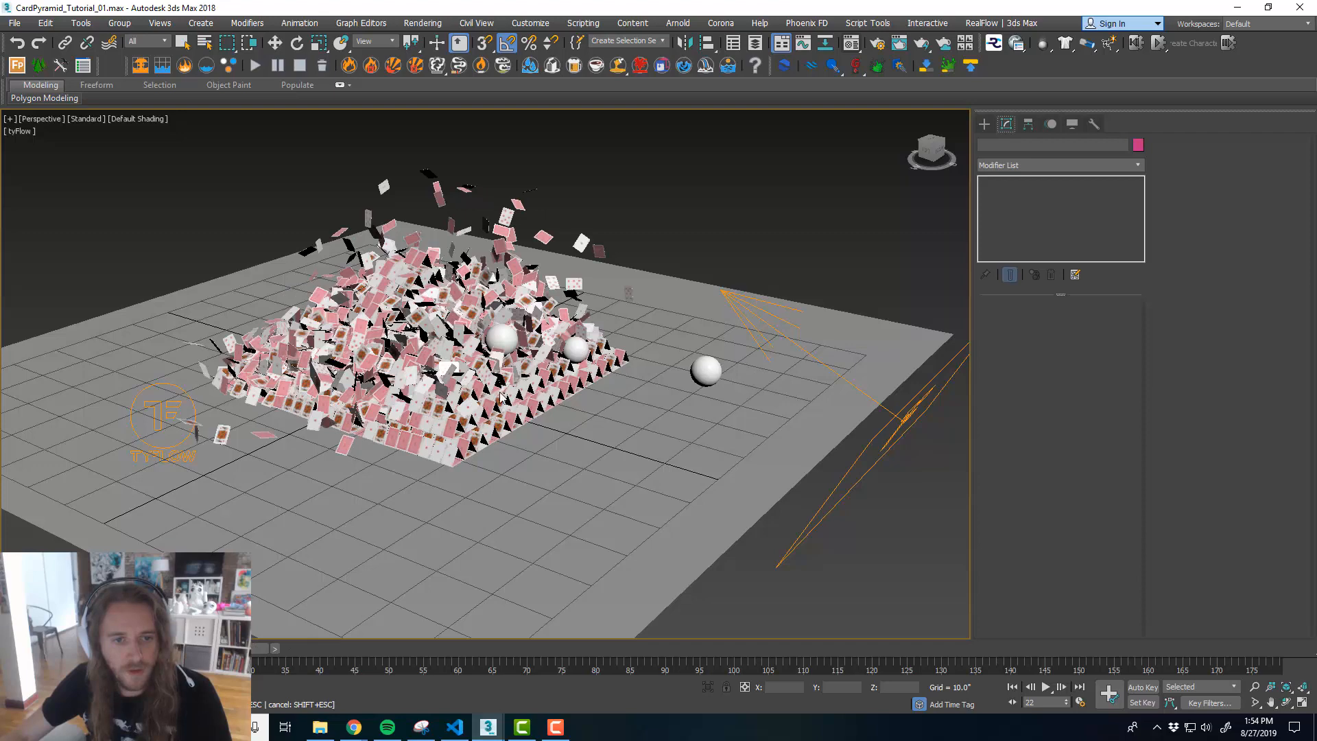
pyautogui.scroll(3, 497, 309)
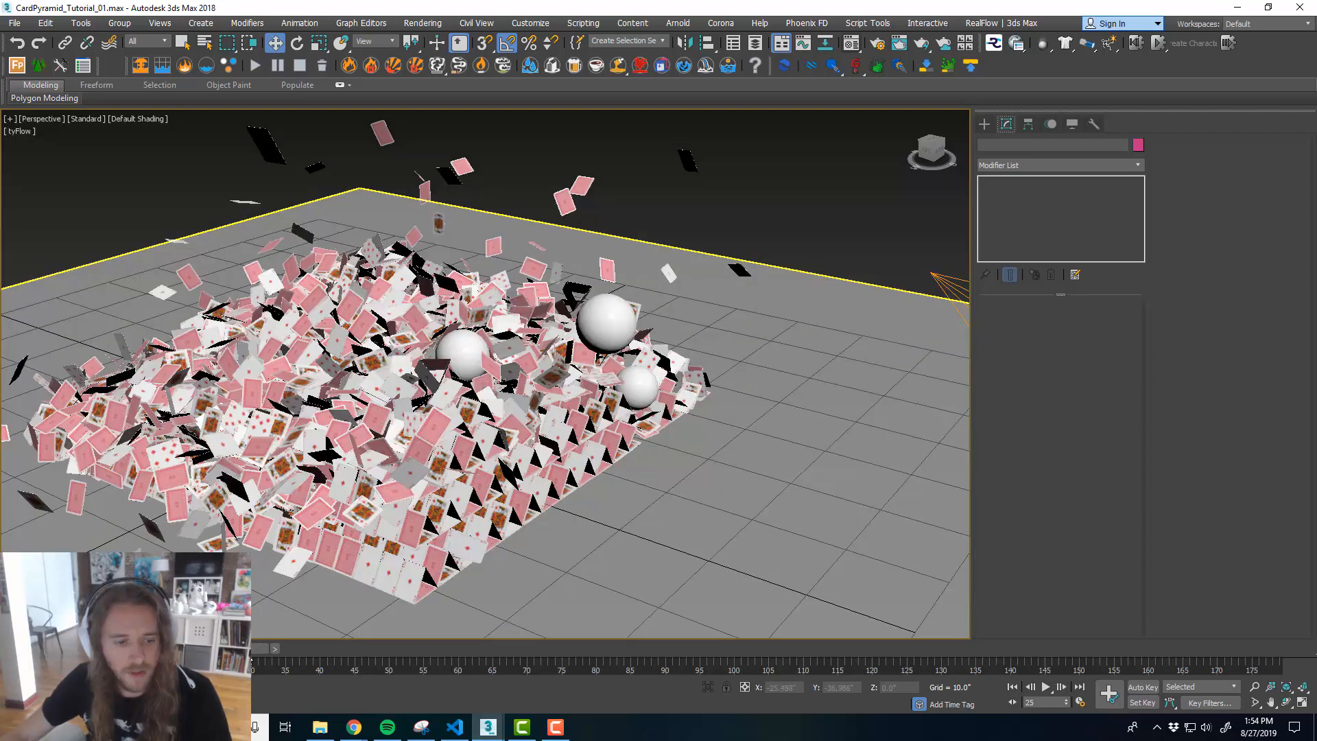
pyautogui.moveTo(216, 648); pyautogui.dragTo(131, 647)
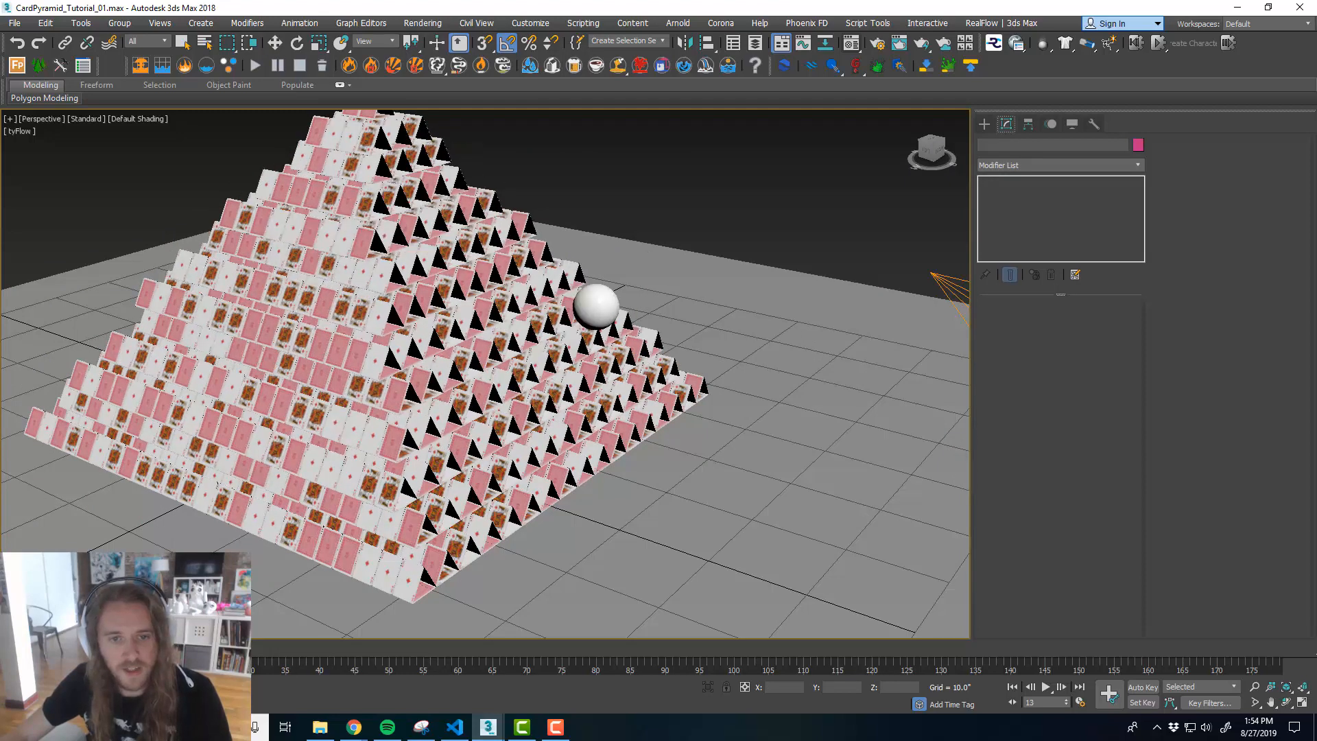
pyautogui.press('w')
pyautogui.scroll(3, 595, 309)
pyautogui.scroll(-3, 596, 308)
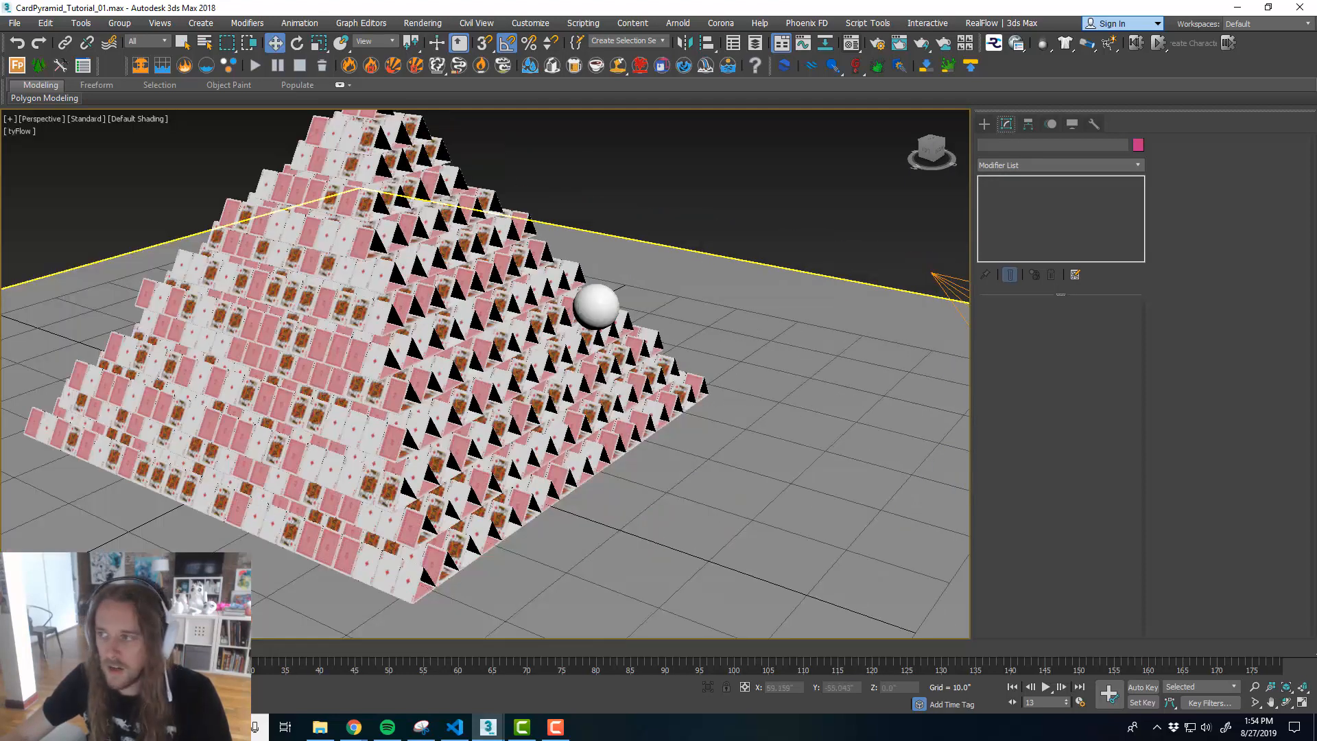
# - Examine up close how the cards separate in the frames around the first cannon ball's impact
pyautogui.moveTo(1316, 49); pyautogui.dragTo(1054, 61)
pyautogui.moveTo(706, 336); pyautogui.dragTo(700, 336, button='middle')
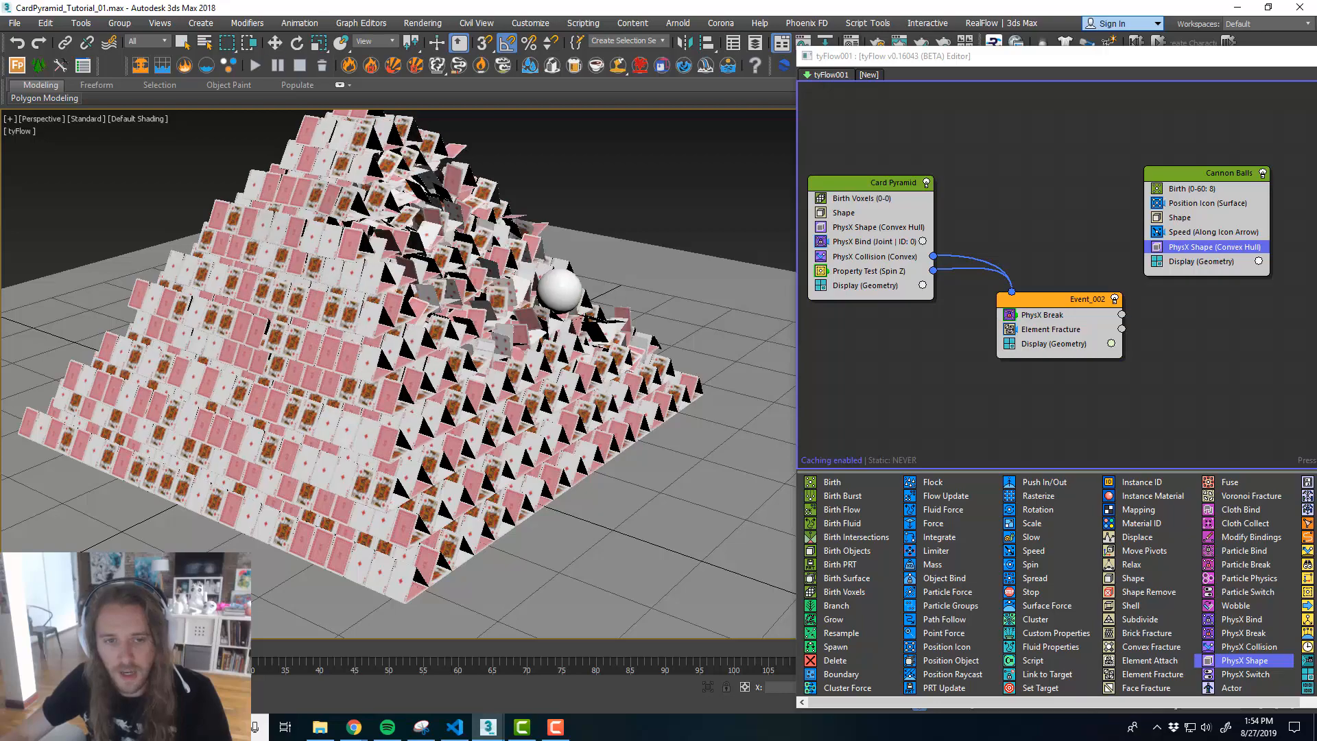
pyautogui.keyDown('alt'); pyautogui.moveTo(606, 274); pyautogui.dragTo(544, 310, button='middle'); pyautogui.keyUp('alt')
pyautogui.scroll(4, 511, 266)
pyautogui.scroll(-6, 545, 310)
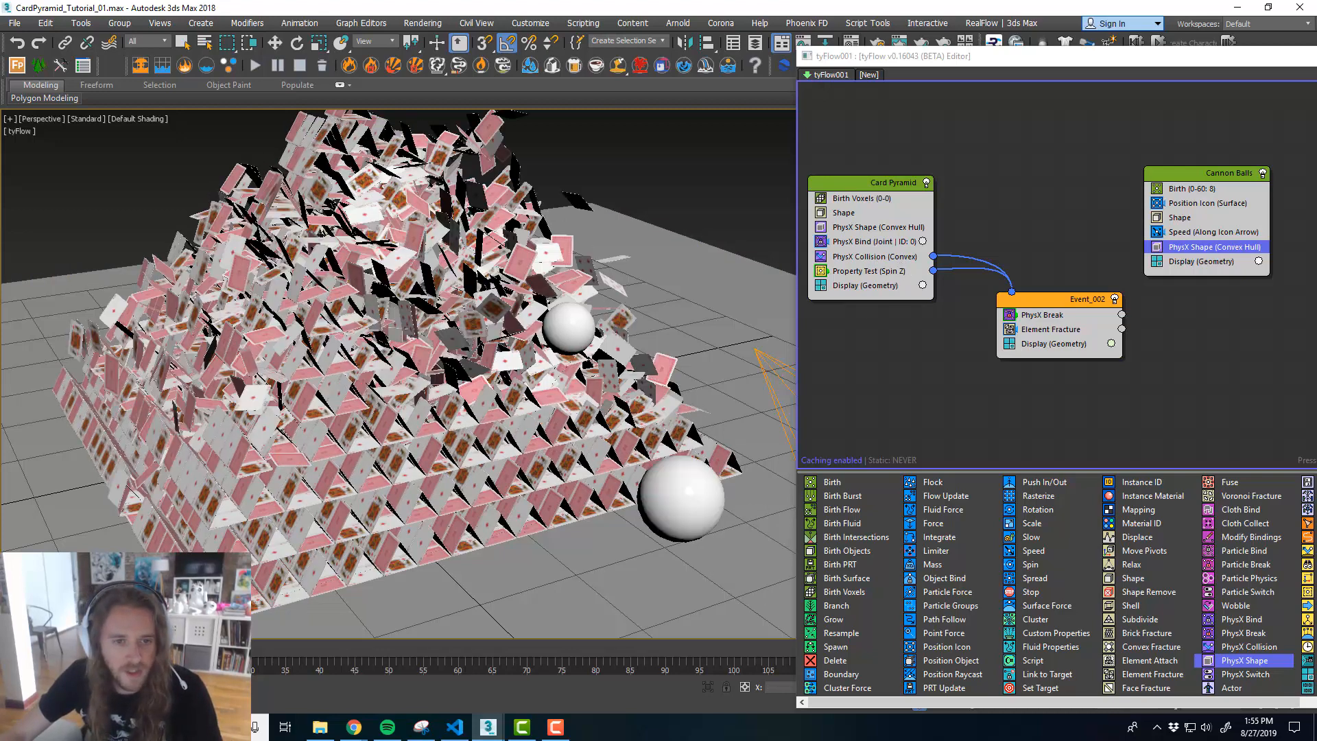
pyautogui.press('w')
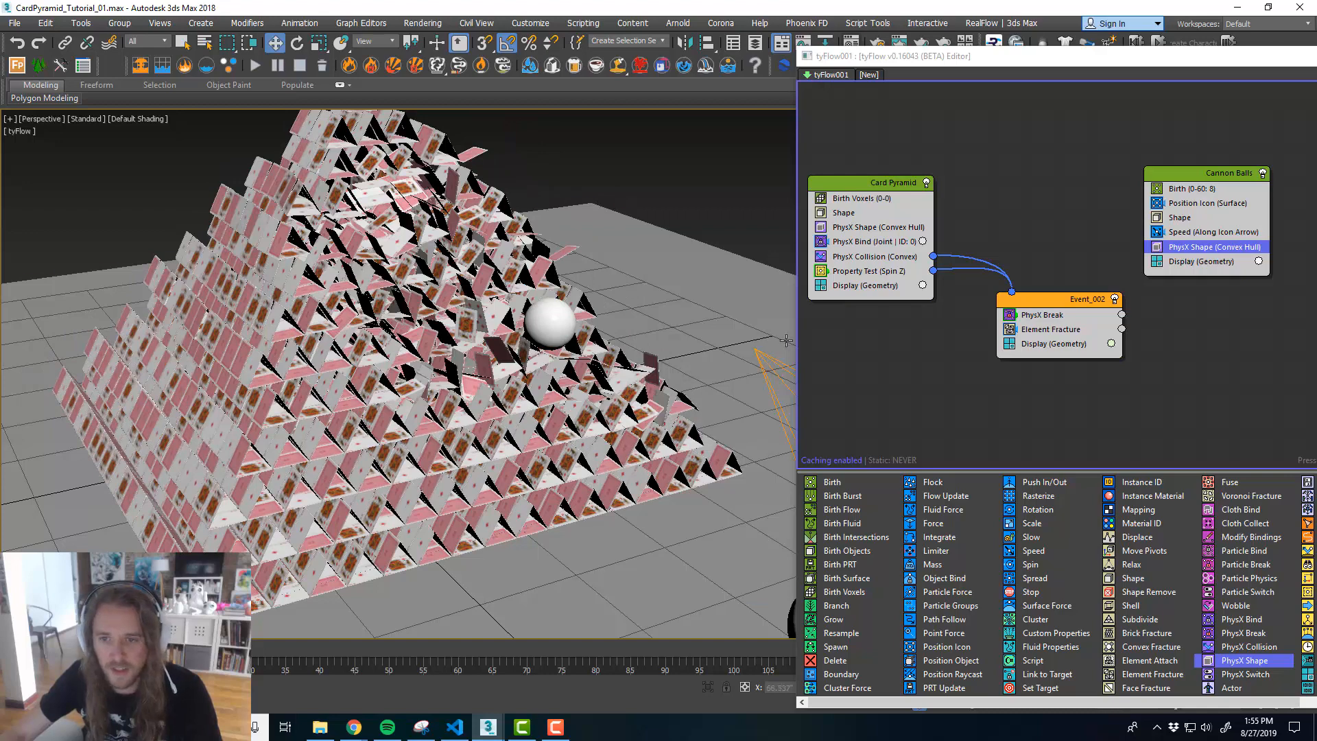
# - Review the settings of the Card Pyramid's Spin Z Property Test and Event_002's PhysX Break operator
pyautogui.click(871, 271)
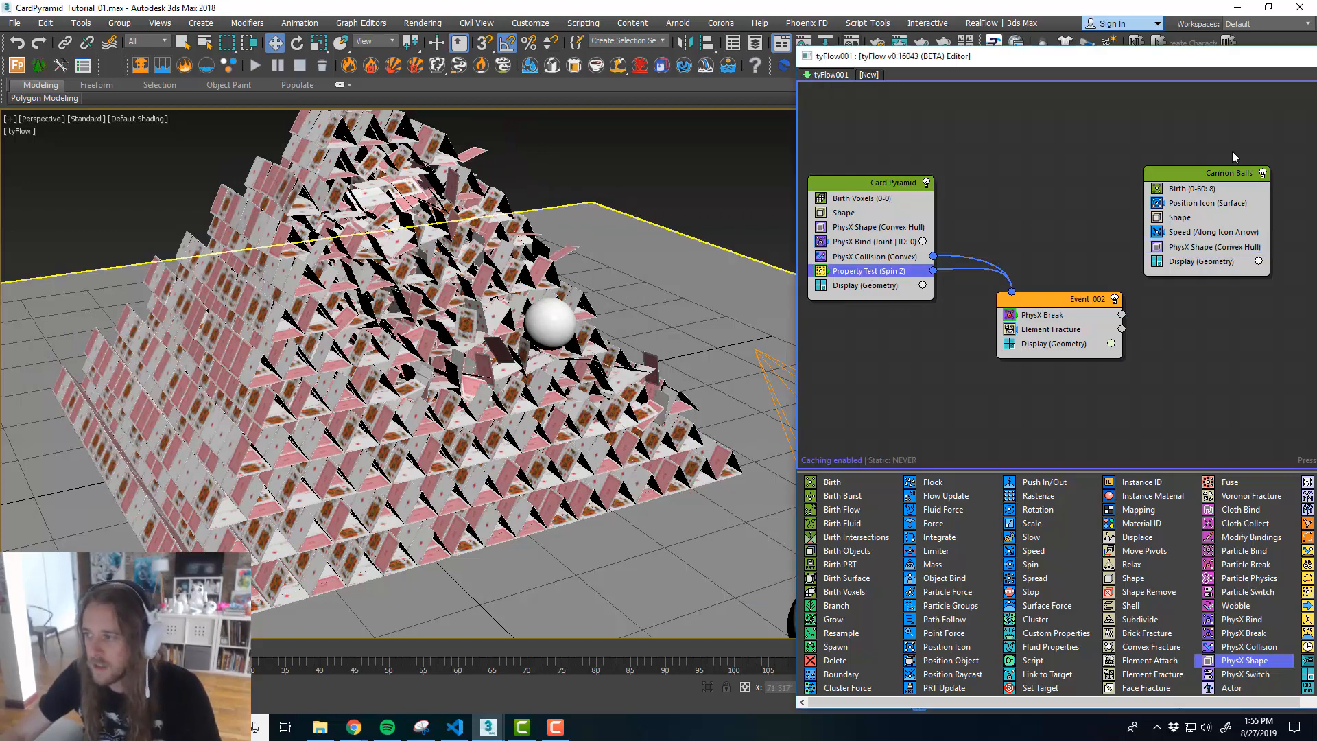
pyautogui.moveTo(1135, 57); pyautogui.dragTo(786, 53)
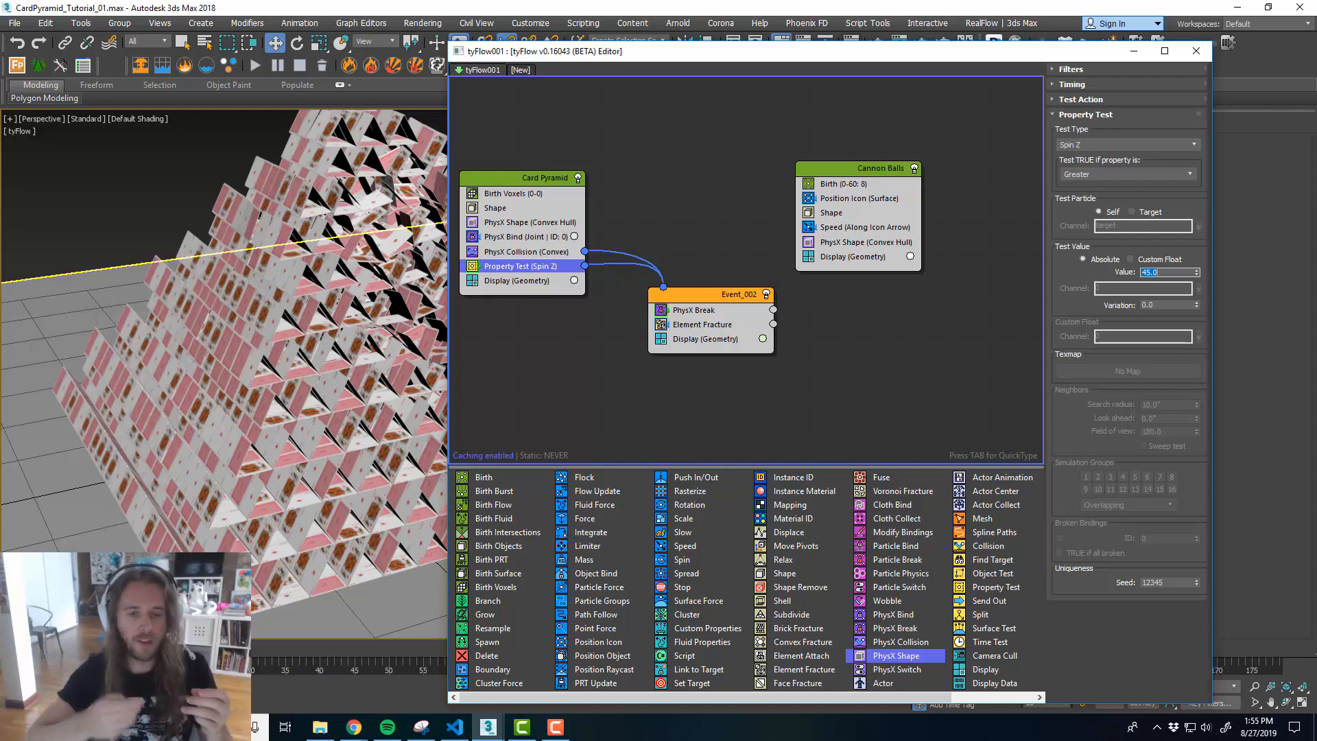
pyautogui.click(693, 312)
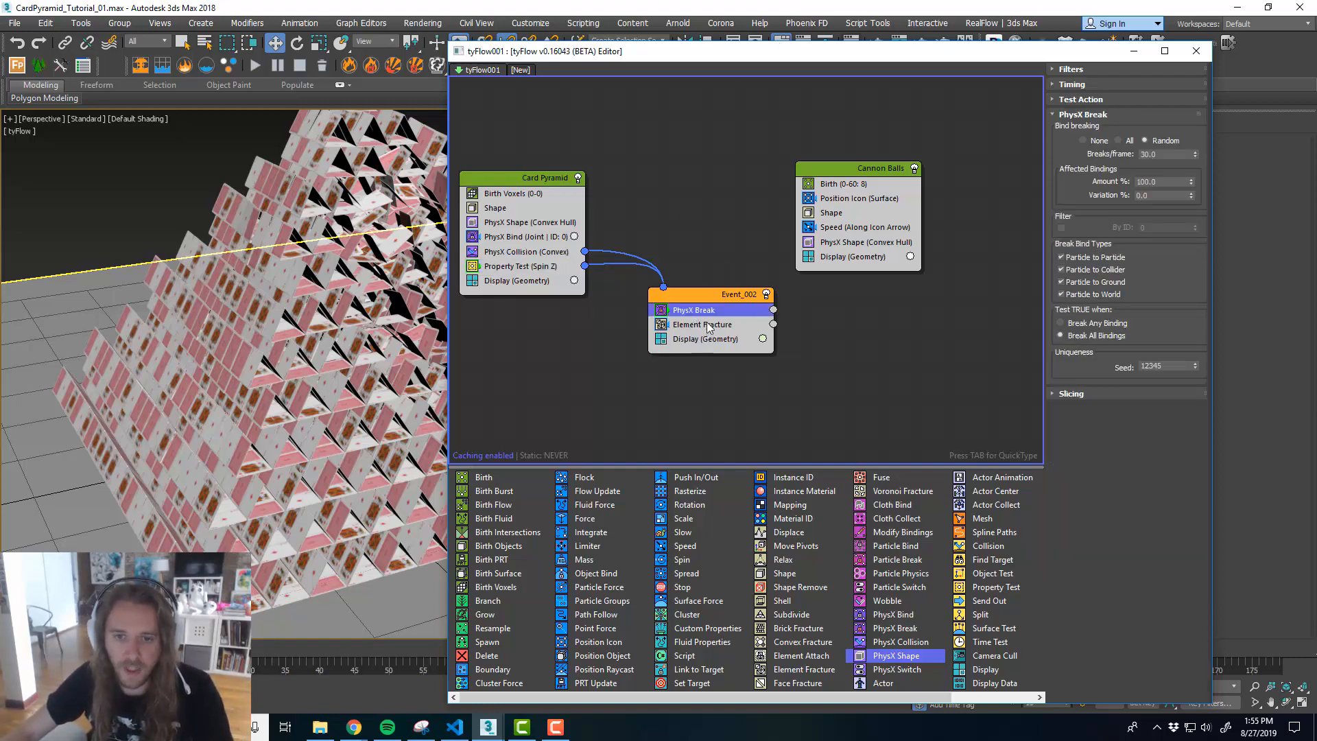
pyautogui.click(708, 275)
pyautogui.moveTo(723, 44); pyautogui.dragTo(723, 35)
pyautogui.moveTo(729, 49); pyautogui.dragTo(1316, 103)
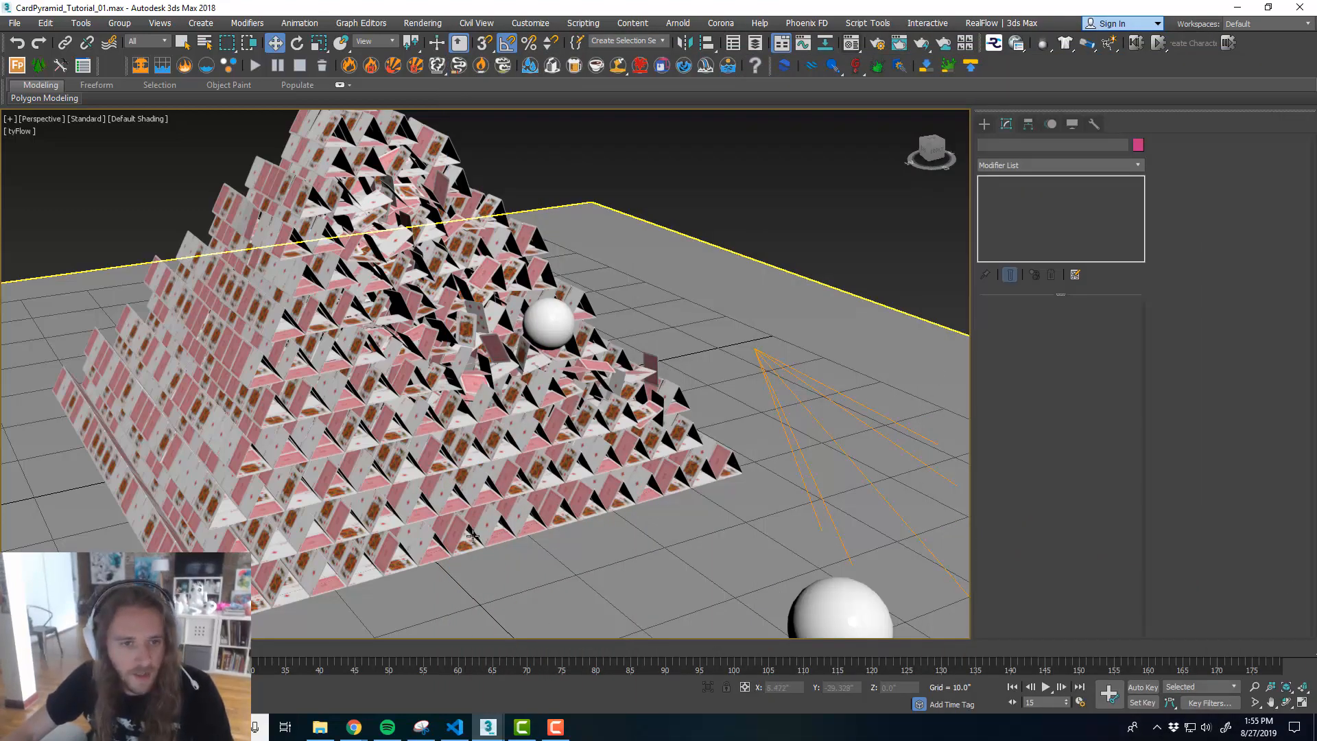
# - Scrub the simulation from the first impacts to frame 84 and back to frame 19 to check the collapse
pyautogui.keyDown('alt'); pyautogui.moveTo(473, 536); pyautogui.dragTo(353, 623, button='middle'); pyautogui.keyUp('alt')
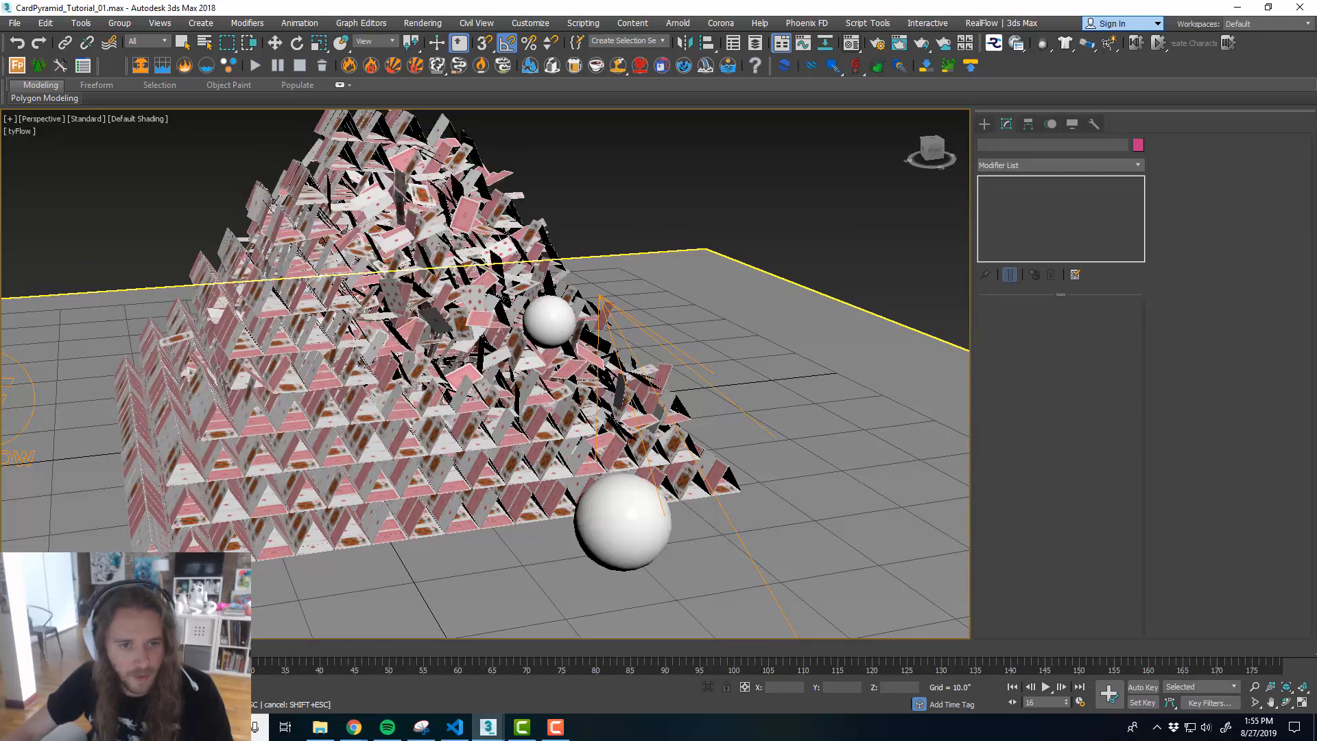
pyautogui.moveTo(167, 648); pyautogui.dragTo(57, 648)
pyautogui.click(629, 649)
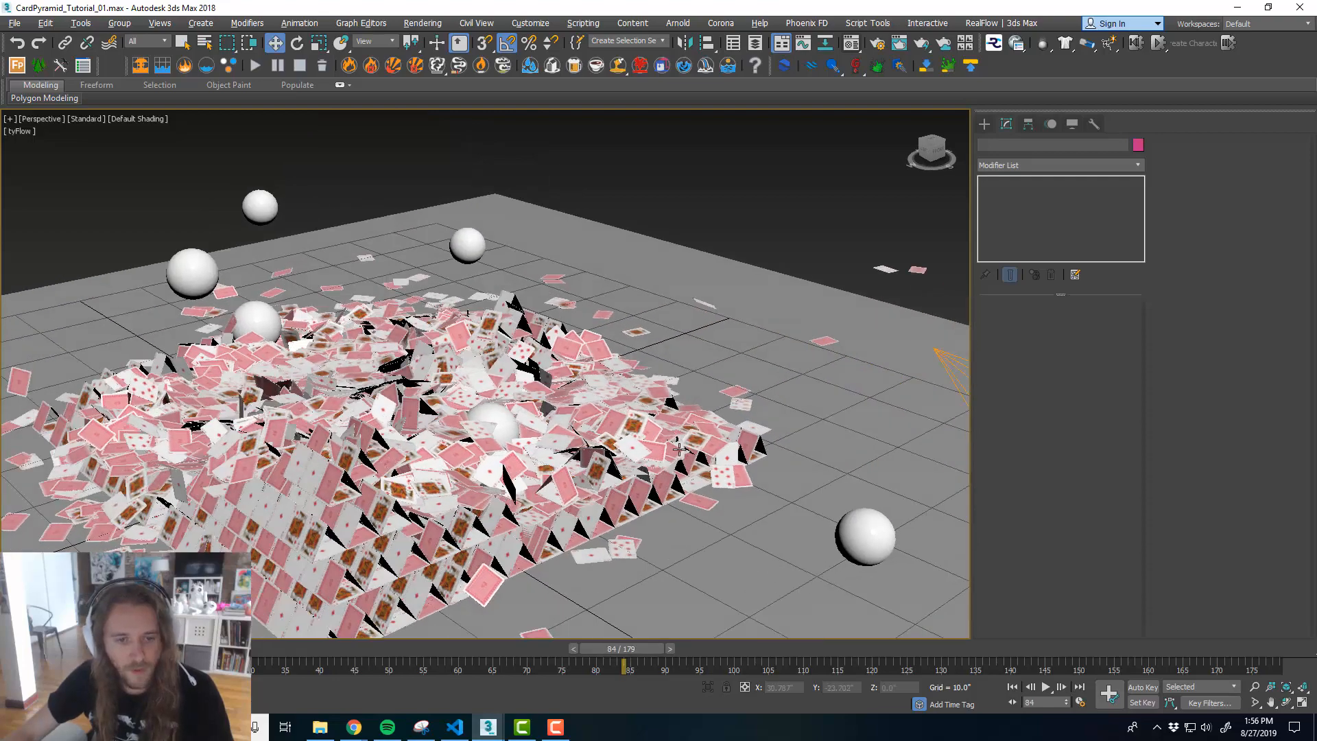
pyautogui.moveTo(629, 648); pyautogui.dragTo(176, 648)
pyautogui.press('w')
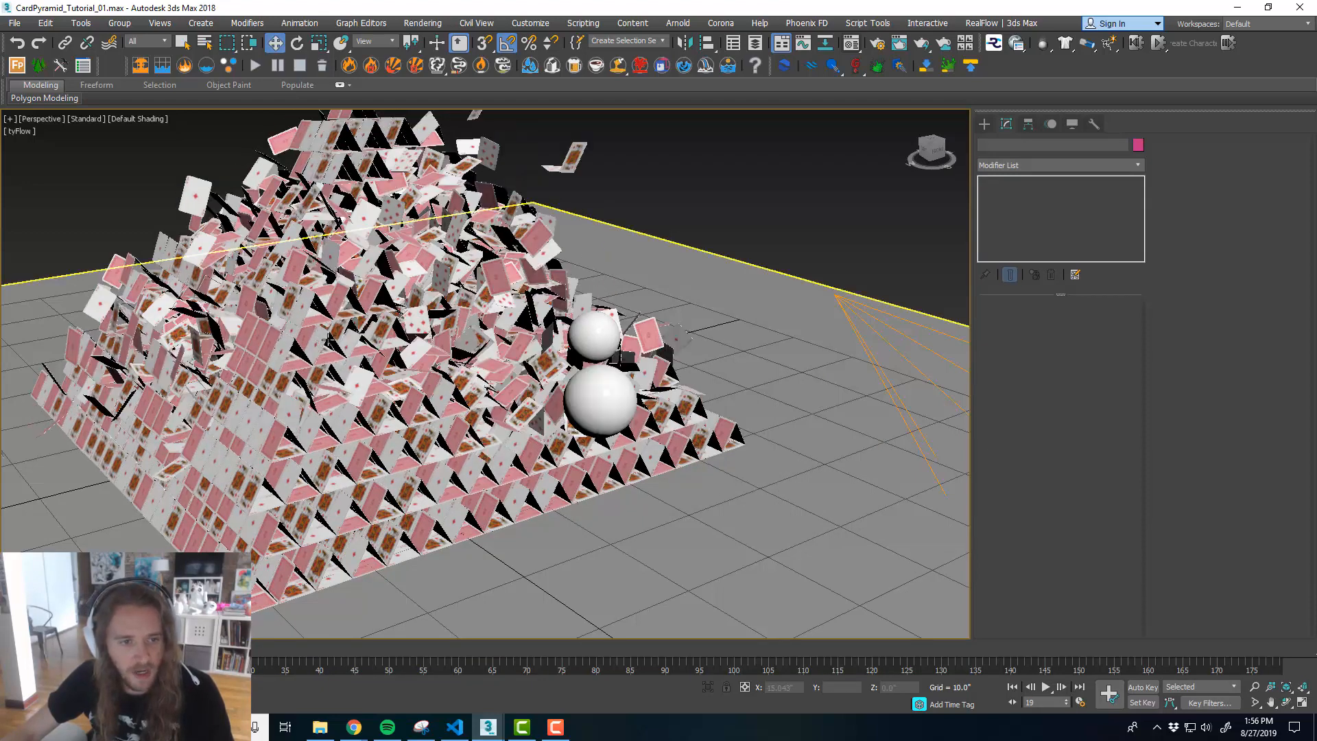
# - Examine the collapsing cards from several angles at frame 19 and around frame 49
pyautogui.scroll(-3, 464, 396)
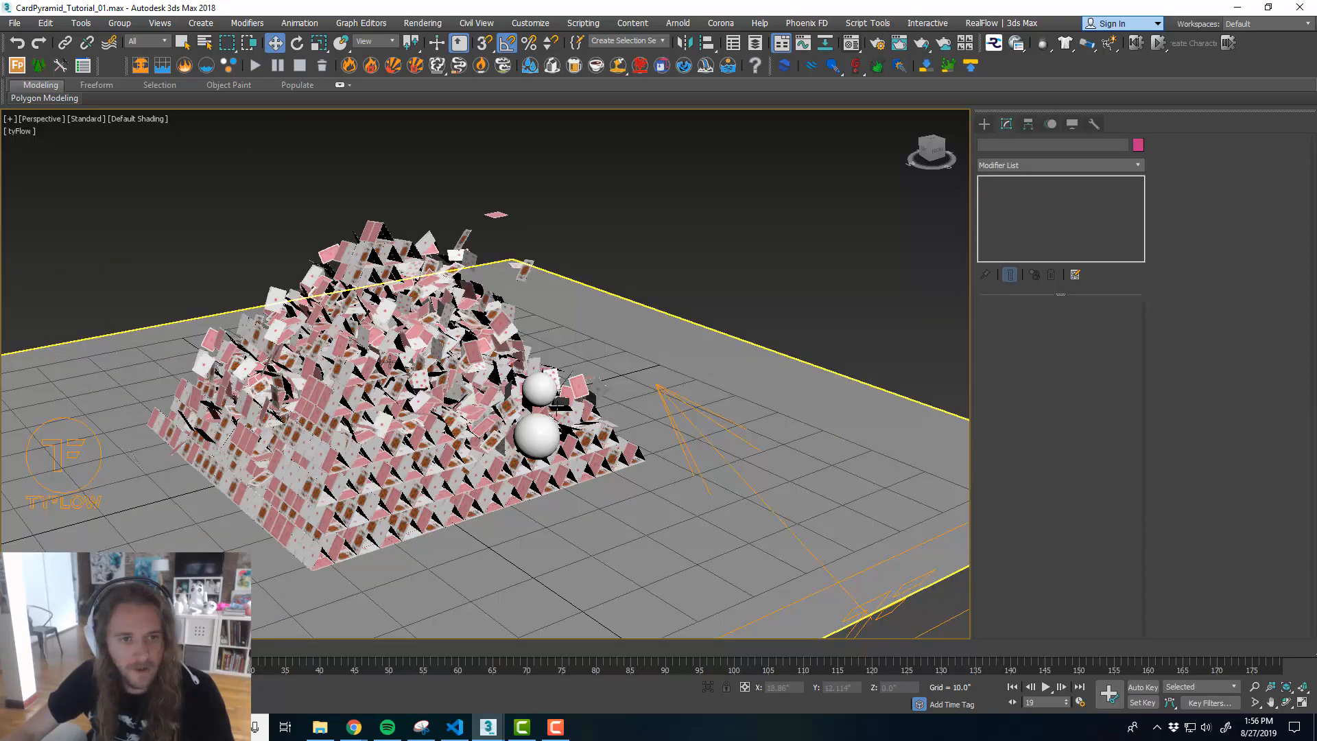
pyautogui.scroll(5, 464, 396)
pyautogui.scroll(-6, 464, 396)
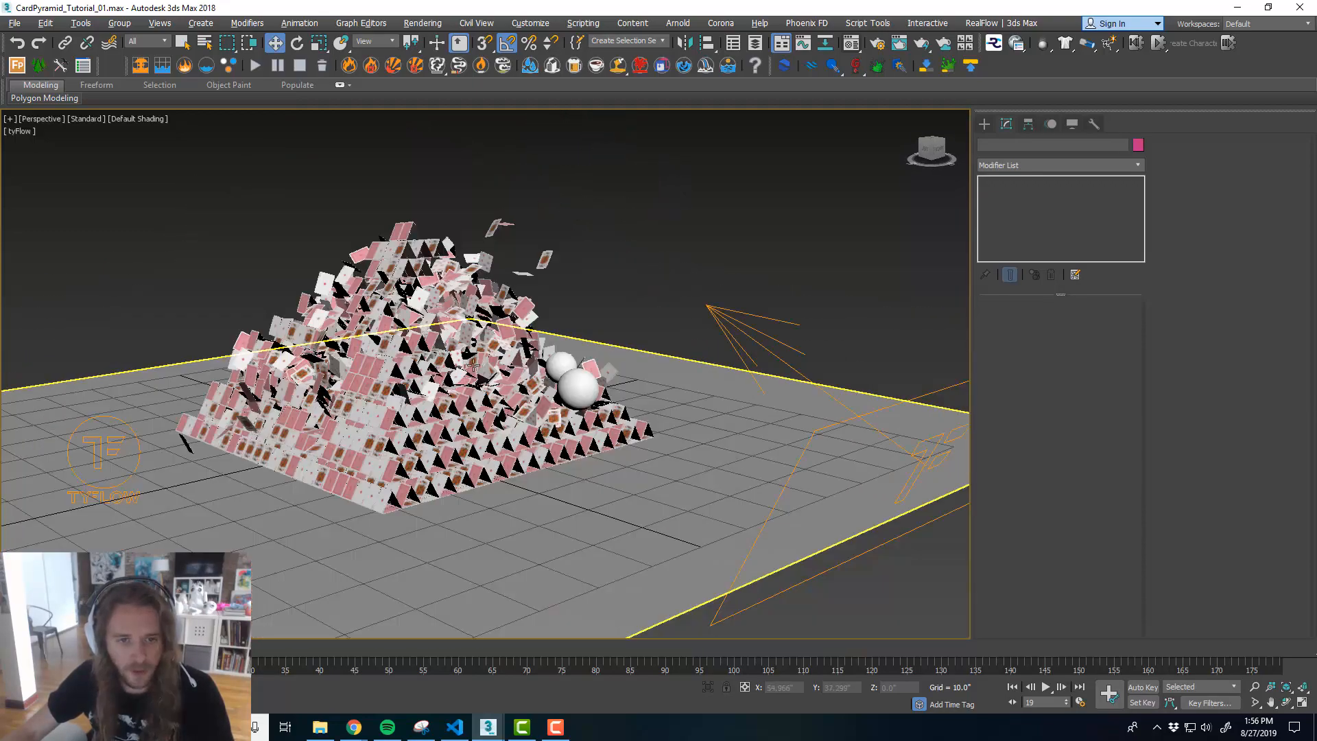
pyautogui.scroll(4, 464, 396)
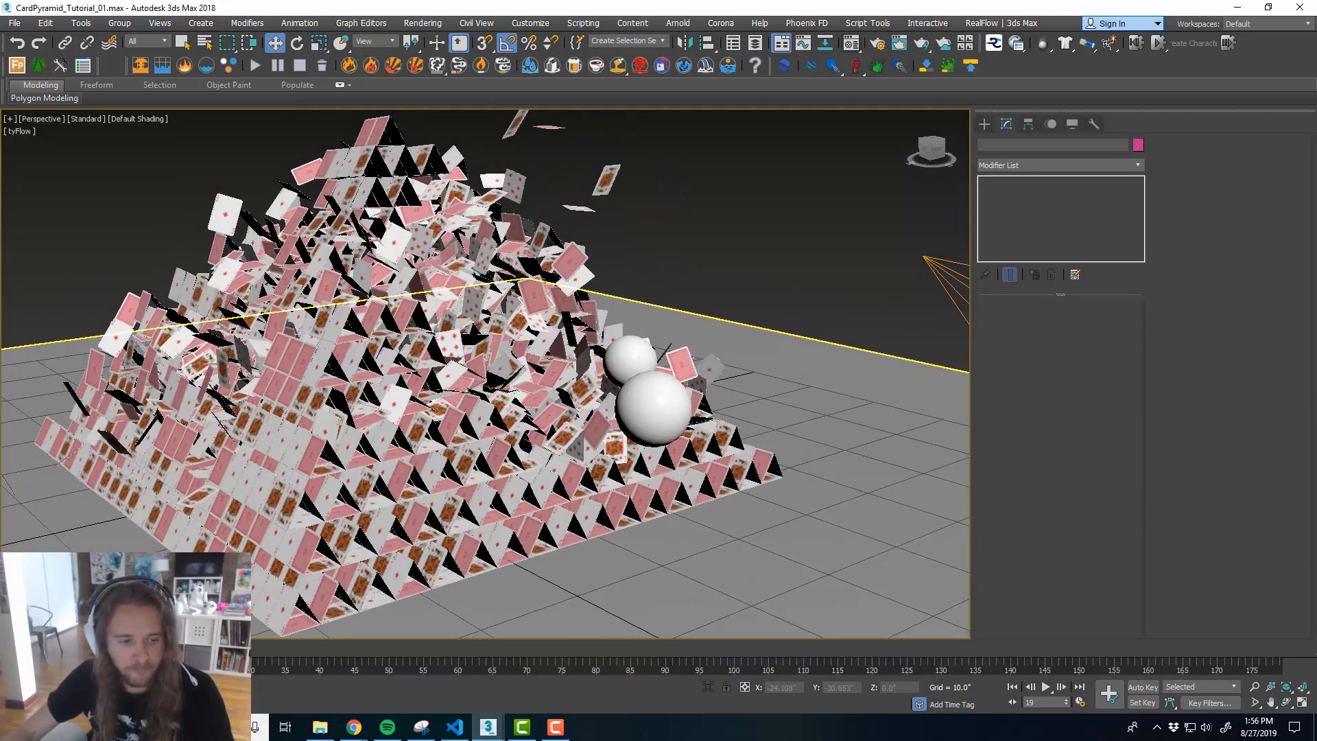
pyautogui.moveTo(214, 646); pyautogui.dragTo(414, 675)
pyautogui.press('w')
pyautogui.scroll(-3, 522, 430)
pyautogui.keyDown('alt'); pyautogui.moveTo(542, 439); pyautogui.dragTo(401, 639, button='middle'); pyautogui.keyUp('alt')
pyautogui.moveTo(399, 657)
pyautogui.mouseDown()
pyautogui.moveTo(82, 657)
pyautogui.moveTo(195, 657)
pyautogui.moveTo(283, 626)
pyautogui.moveTo(422, 648)
pyautogui.mouseUp()
pyautogui.moveTo(398, 644)
pyautogui.mouseDown()
pyautogui.moveTo(446, 645)
pyautogui.moveTo(397, 644)
pyautogui.mouseUp()
pyautogui.keyDown('alt'); pyautogui.moveTo(592, 486); pyautogui.dragTo(622, 463, button='middle'); pyautogui.keyUp('alt')
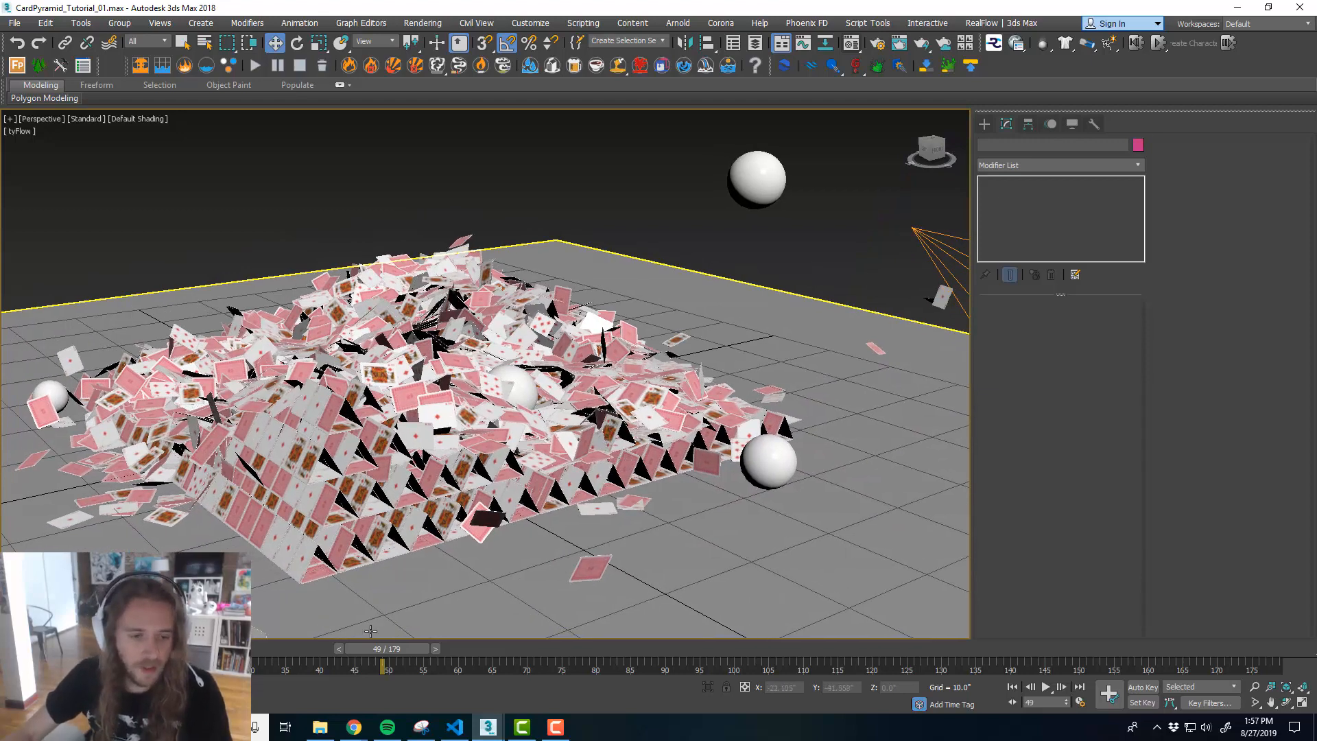
# - Return the simulation to frame 0 and view the whole intact card pyramid from a higher angle
pyautogui.moveTo(384, 651); pyautogui.dragTo(48, 641)
pyautogui.press('w')
pyautogui.click(367, 480)
pyautogui.scroll(-3, 388, 467)
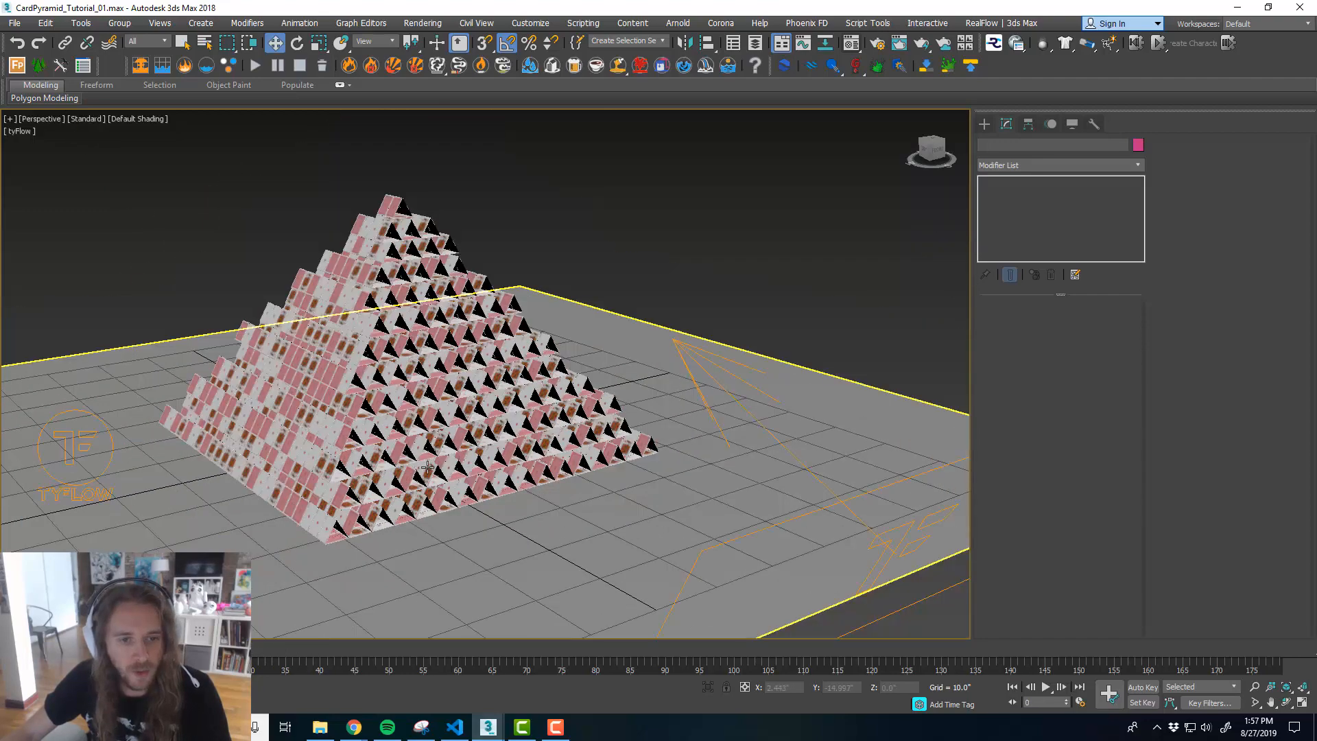
pyautogui.keyDown('alt'); pyautogui.moveTo(426, 468); pyautogui.dragTo(527, 435, button='middle'); pyautogui.keyUp('alt')
pyautogui.moveTo(627, 471); pyautogui.dragTo(615, 469, button='middle')
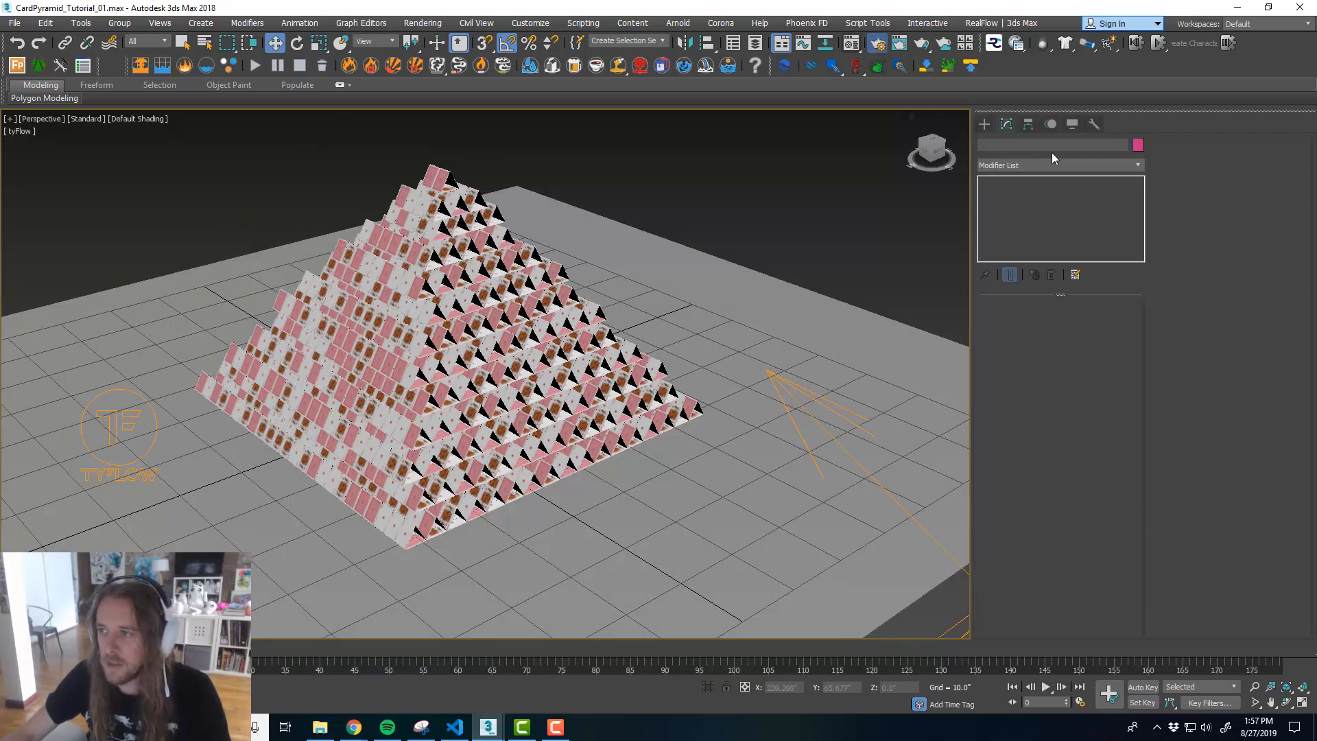
# - Open the render settings and lengthen the dialog to show the render output options
pyautogui.press('F10')
pyautogui.moveTo(1034, 88); pyautogui.dragTo(1085, 28)
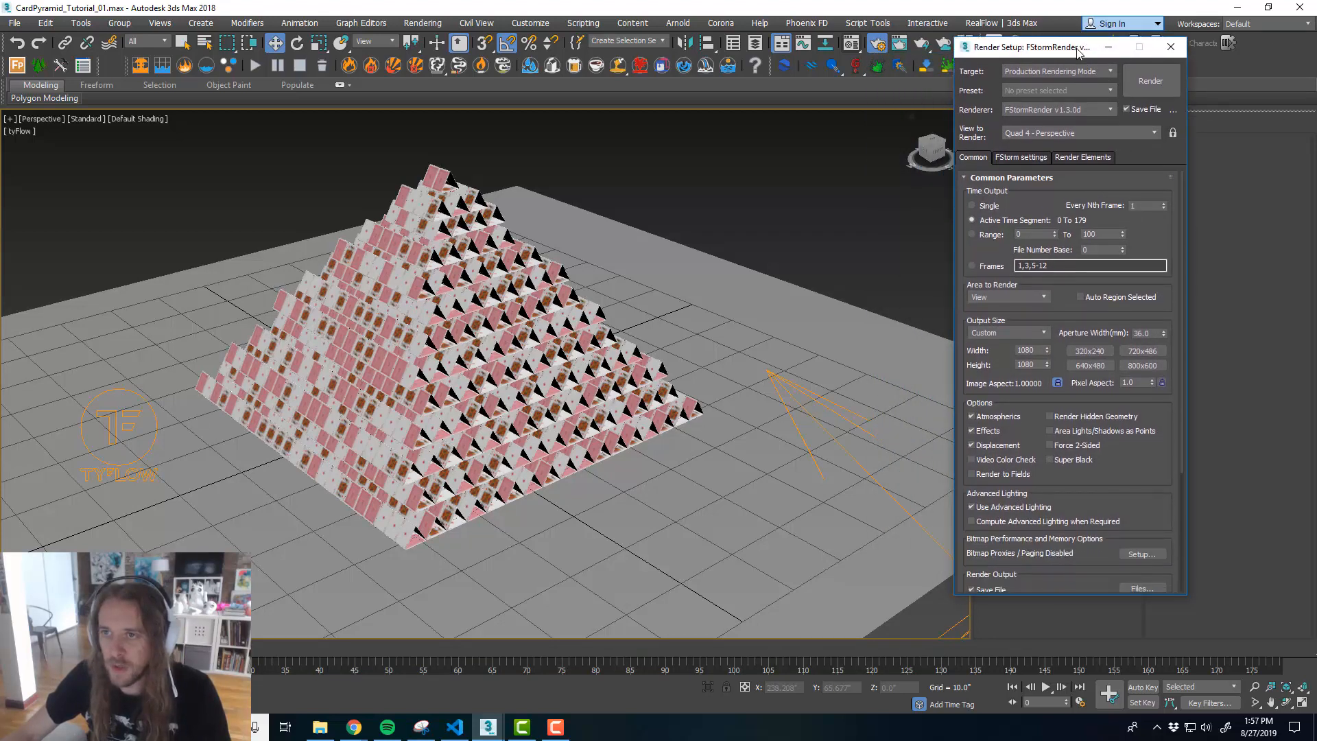
pyautogui.moveTo(1066, 588); pyautogui.dragTo(1066, 669)
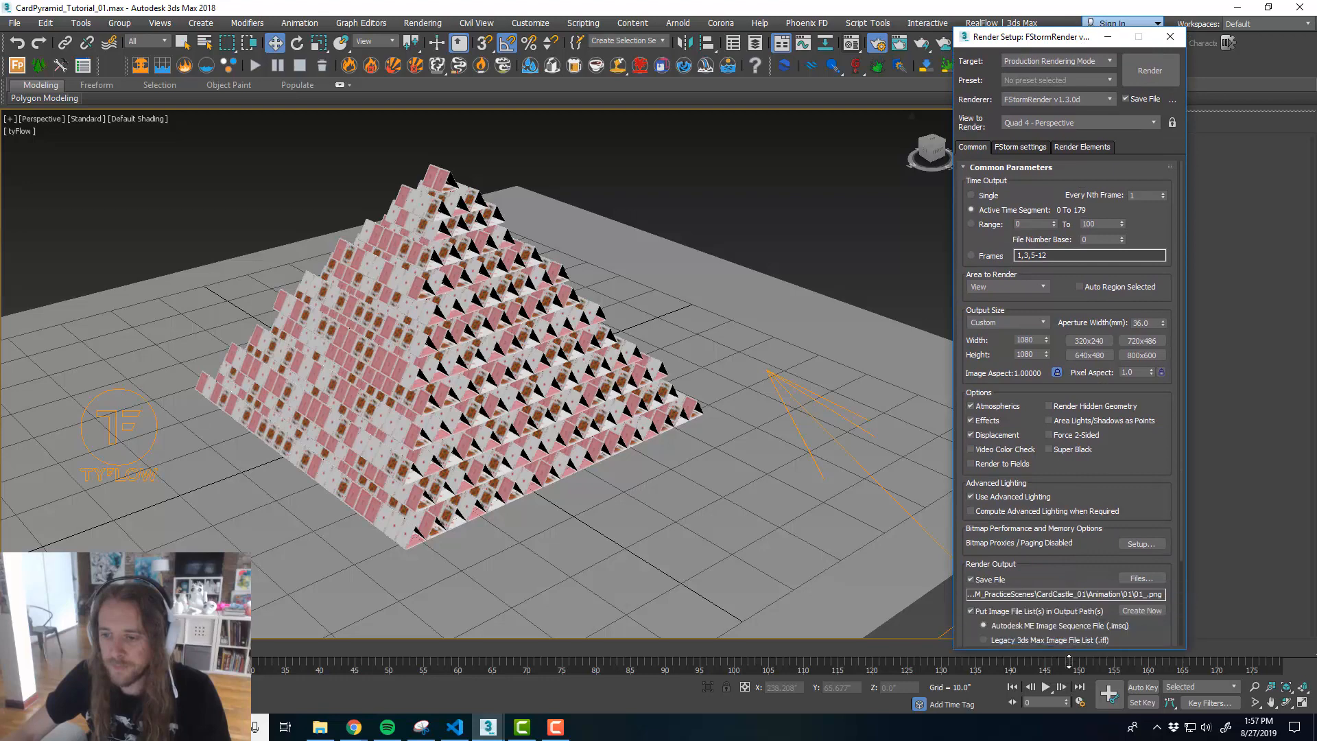
pyautogui.moveTo(1056, 42); pyautogui.dragTo(1062, 54)
# - Add a render-only Triangle Mesh operator to the Card Pyramid, Event_002 and Cannon Balls events and close the tyFlow editor
pyautogui.moveTo(1316, 85); pyautogui.dragTo(552, 65)
pyautogui.moveTo(656, 231); pyautogui.dragTo(688, 239, button='middle')
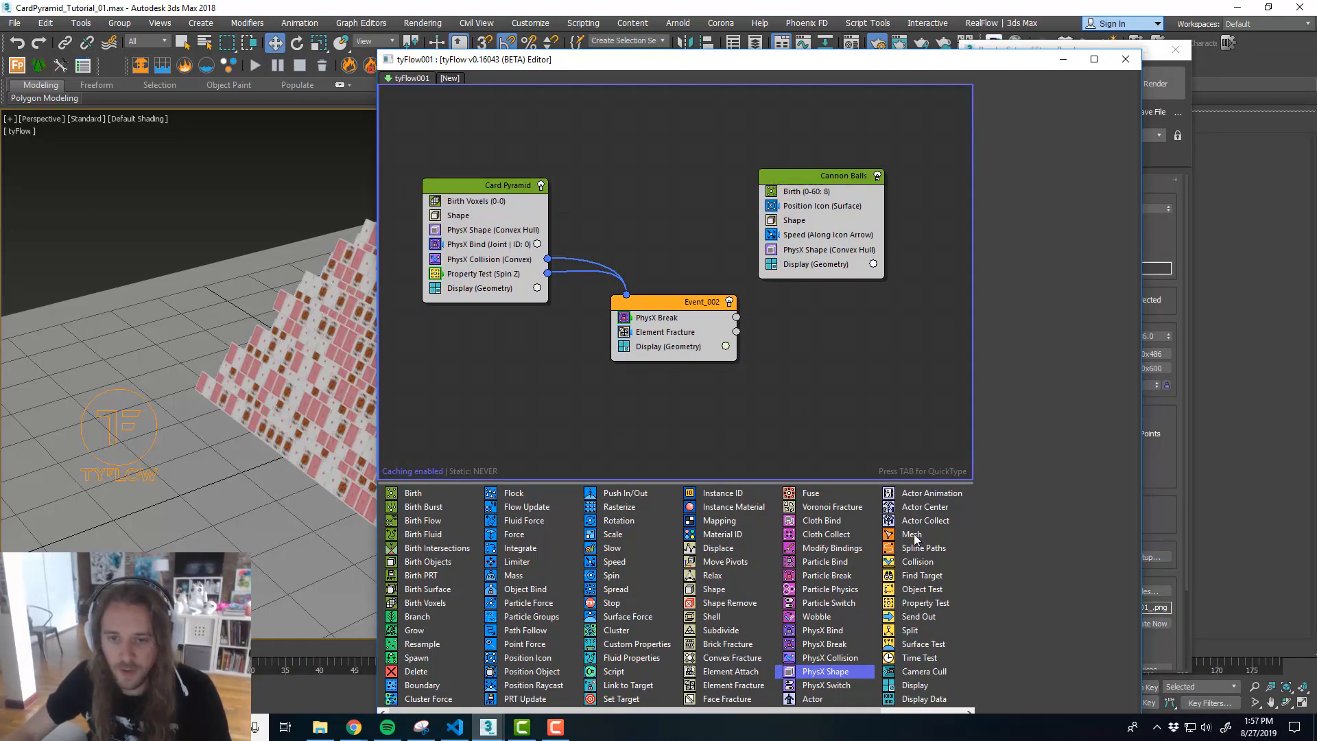
pyautogui.moveTo(914, 538); pyautogui.dragTo(634, 379)
pyautogui.moveTo(485, 292); pyautogui.dragTo(484, 289)
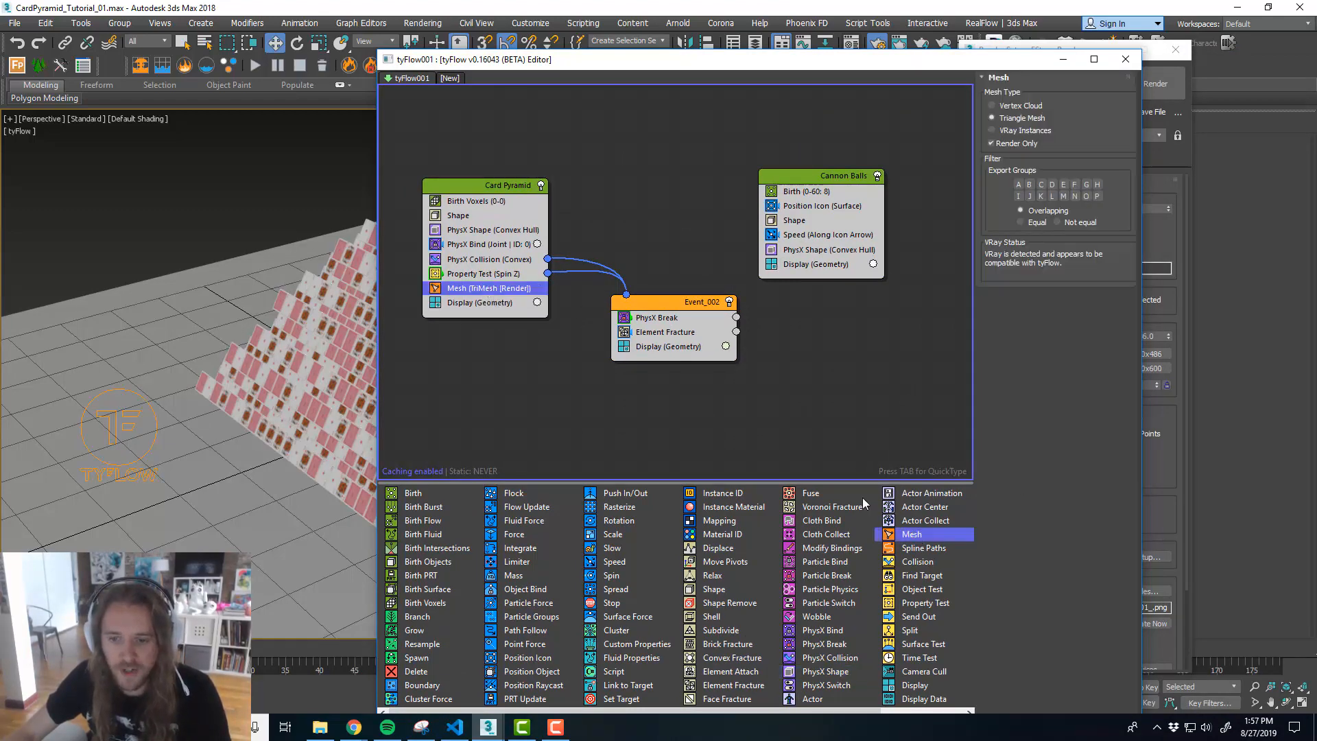
pyautogui.moveTo(912, 537); pyautogui.dragTo(682, 350)
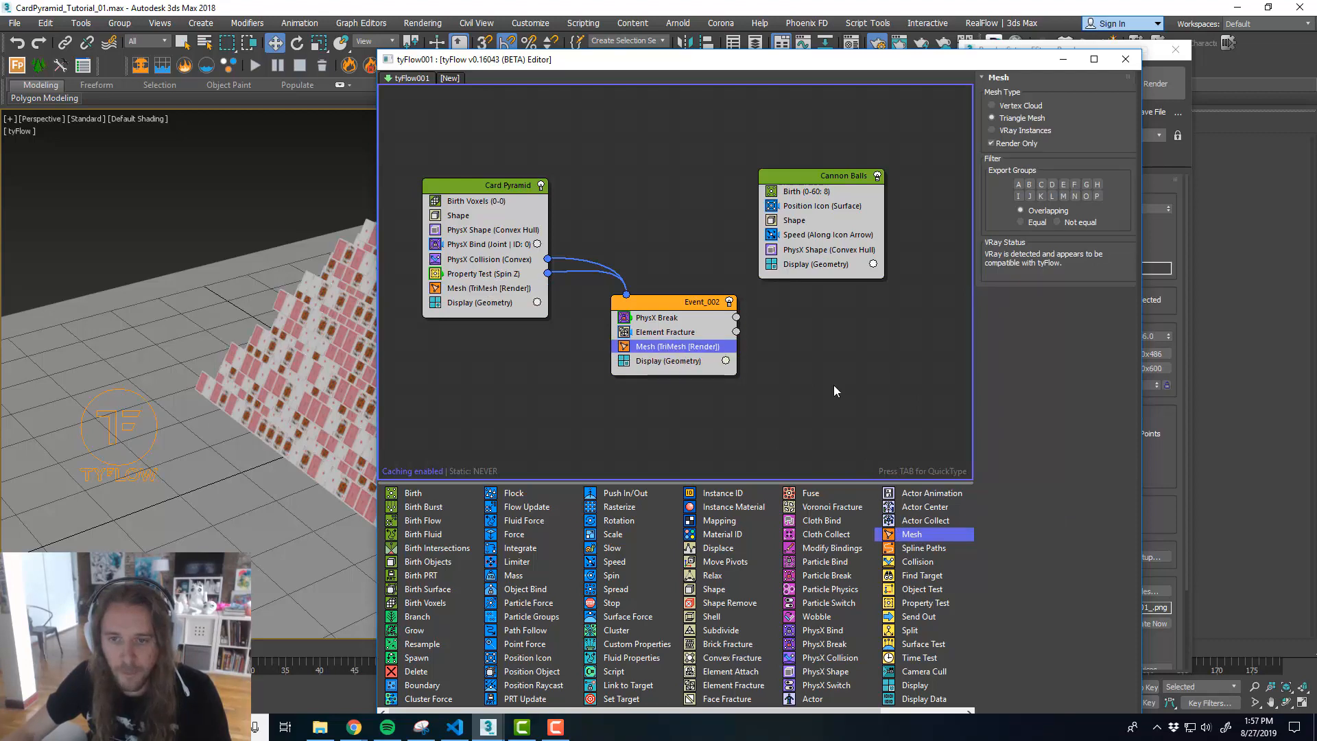
pyautogui.moveTo(948, 540); pyautogui.dragTo(851, 270)
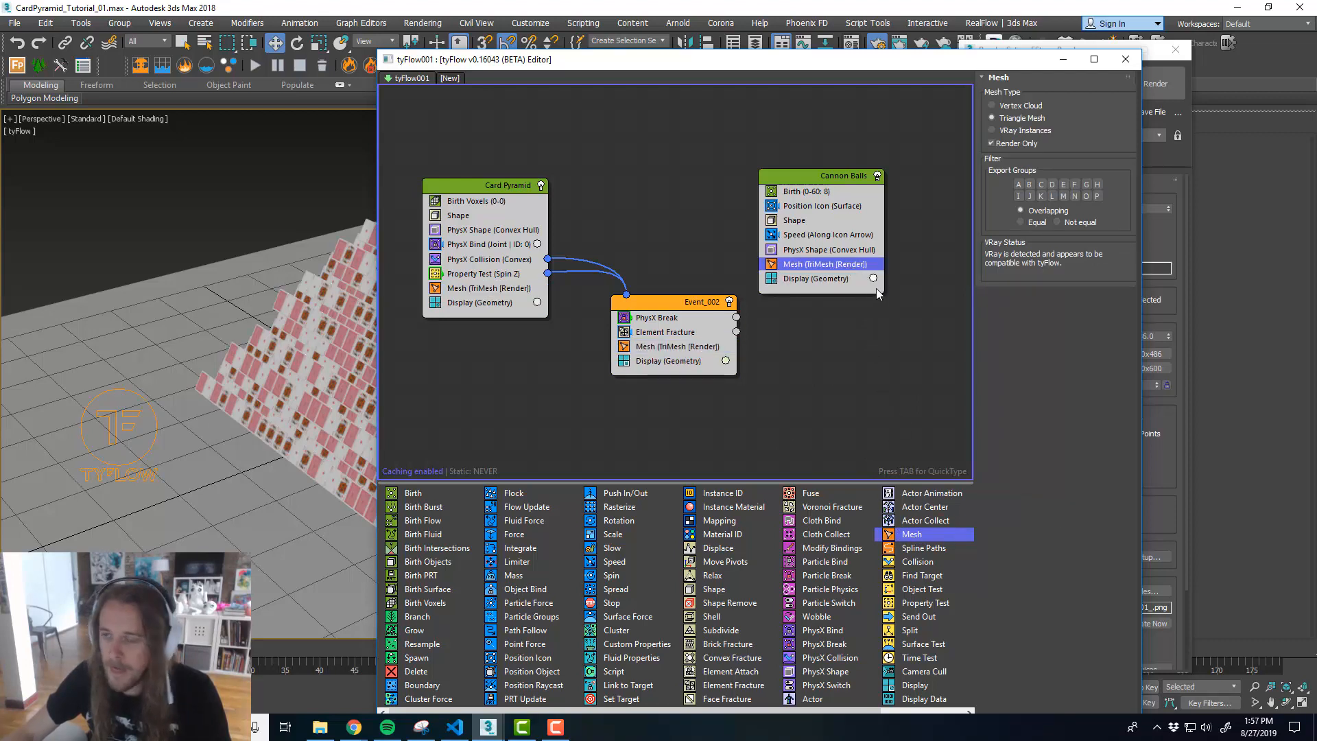
pyautogui.click(993, 143)
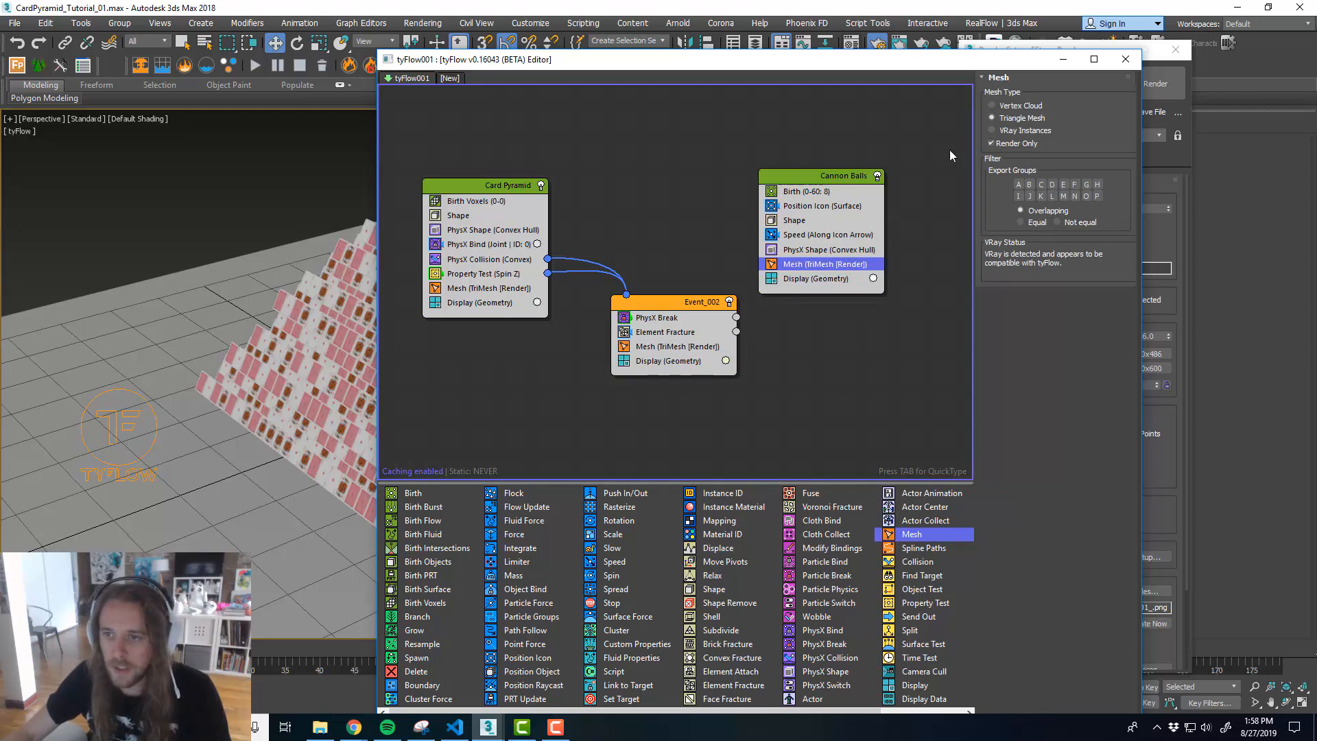
pyautogui.click(1125, 60)
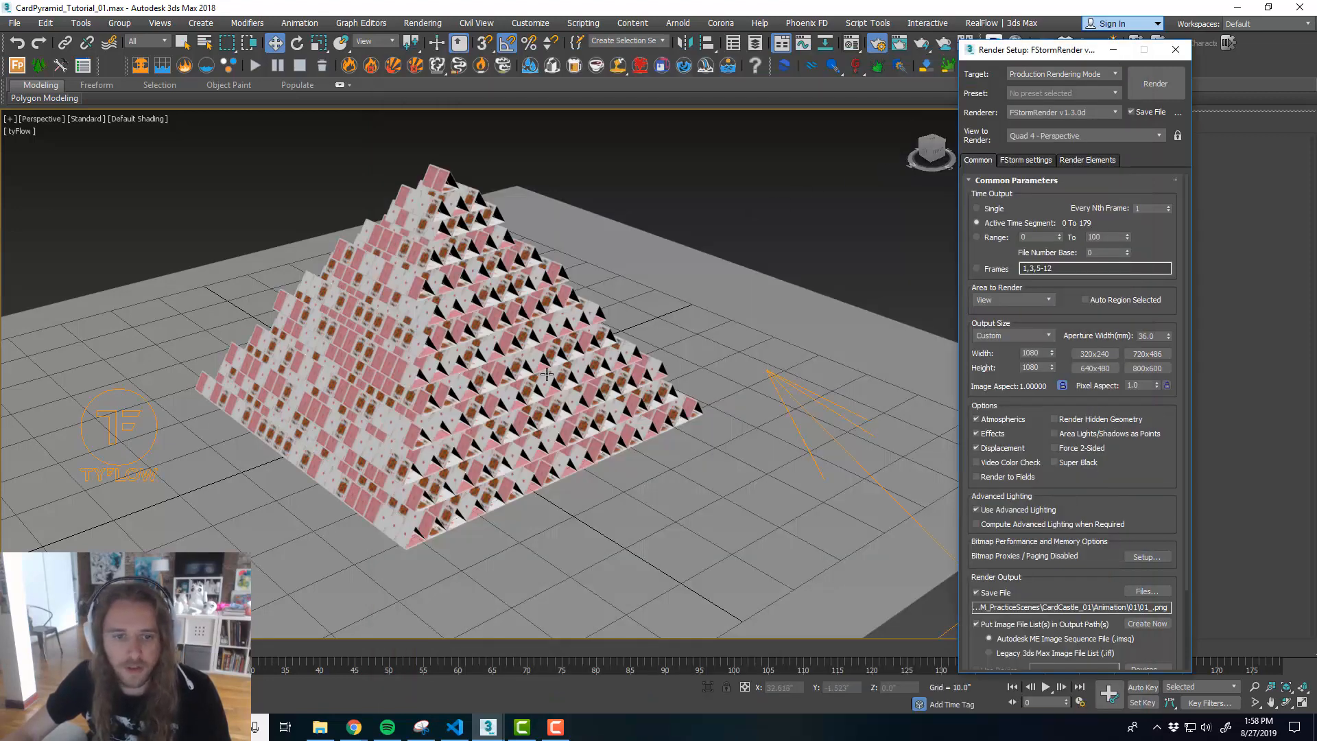
# - Play the first frames of the simulation and return to frame 0
pyautogui.keyDown('alt'); pyautogui.moveTo(547, 373); pyautogui.dragTo(576, 360, button='middle'); pyautogui.keyUp('alt')
pyautogui.press('/')
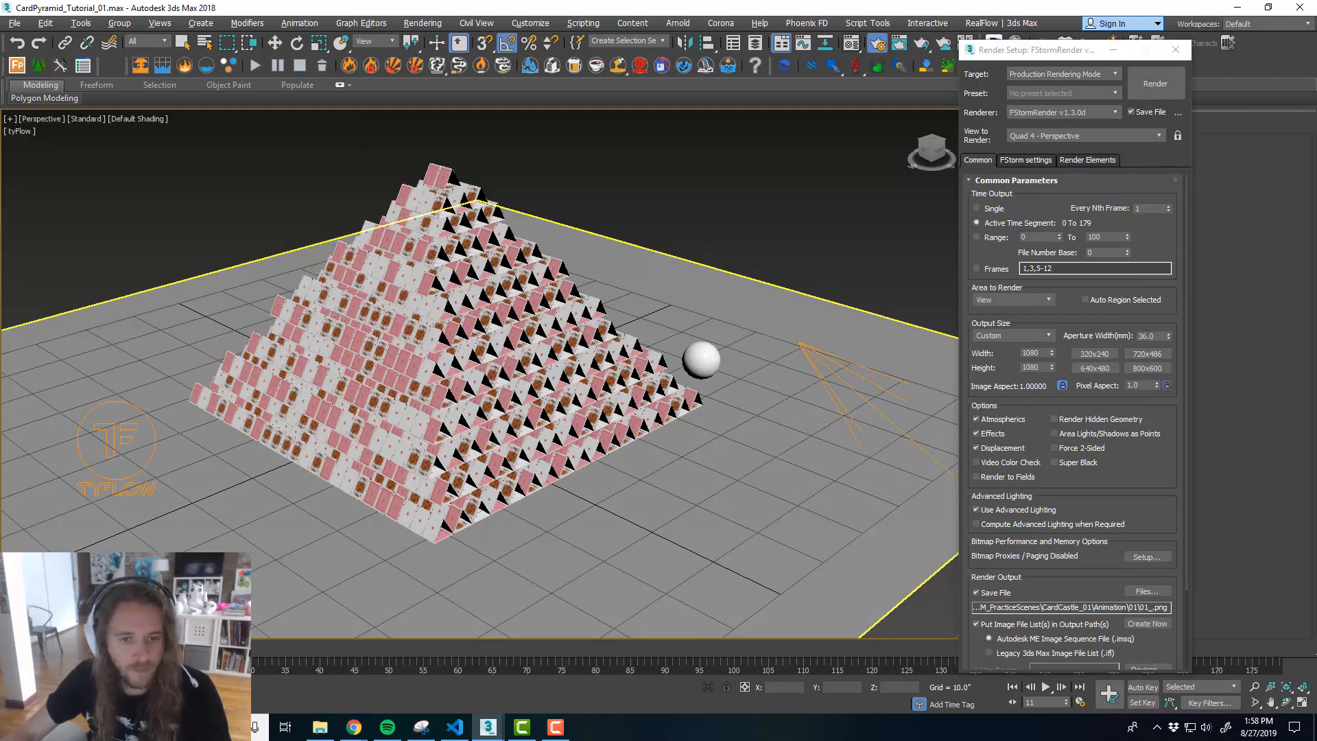
pyautogui.moveTo(117, 648); pyautogui.dragTo(39, 647)
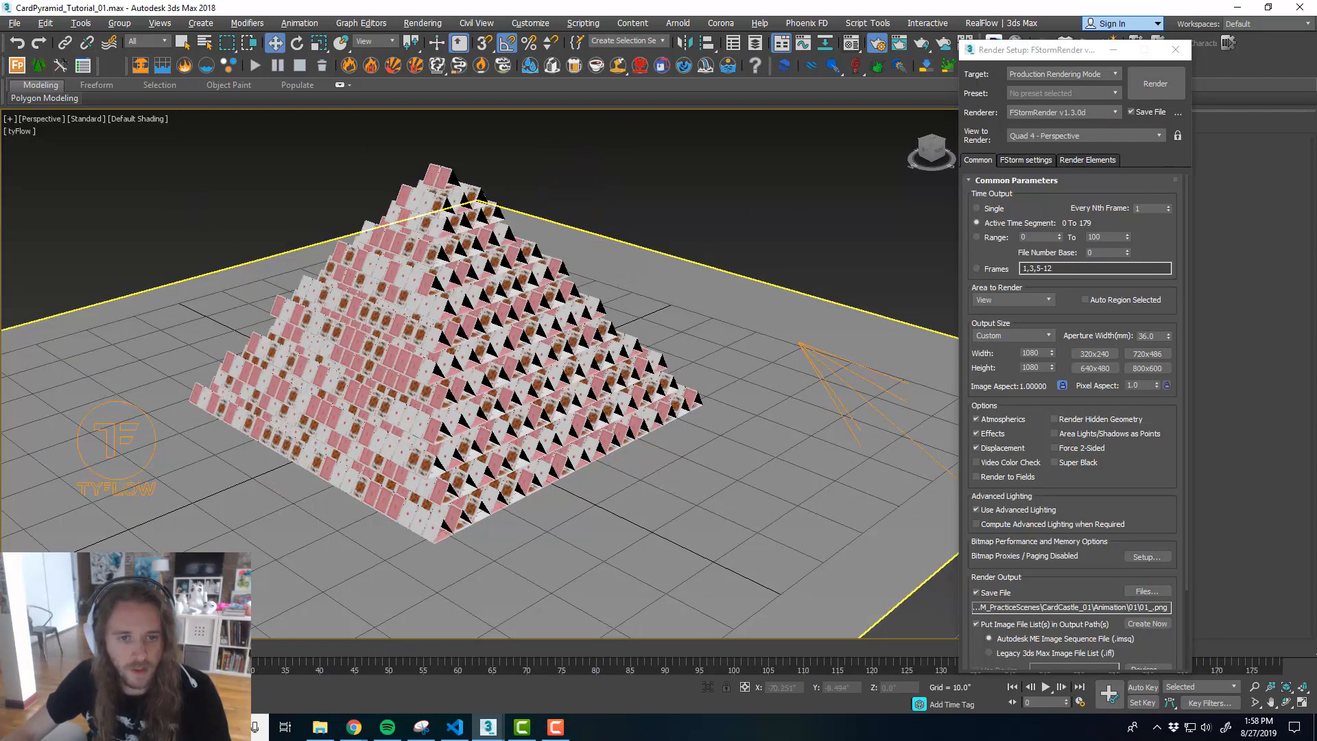
# - Maximize the Top view with space around the pyramid and close the render settings to reach the object creation tools
pyautogui.scroll(-5, 517, 378)
pyautogui.hotkey('alt', 'w')
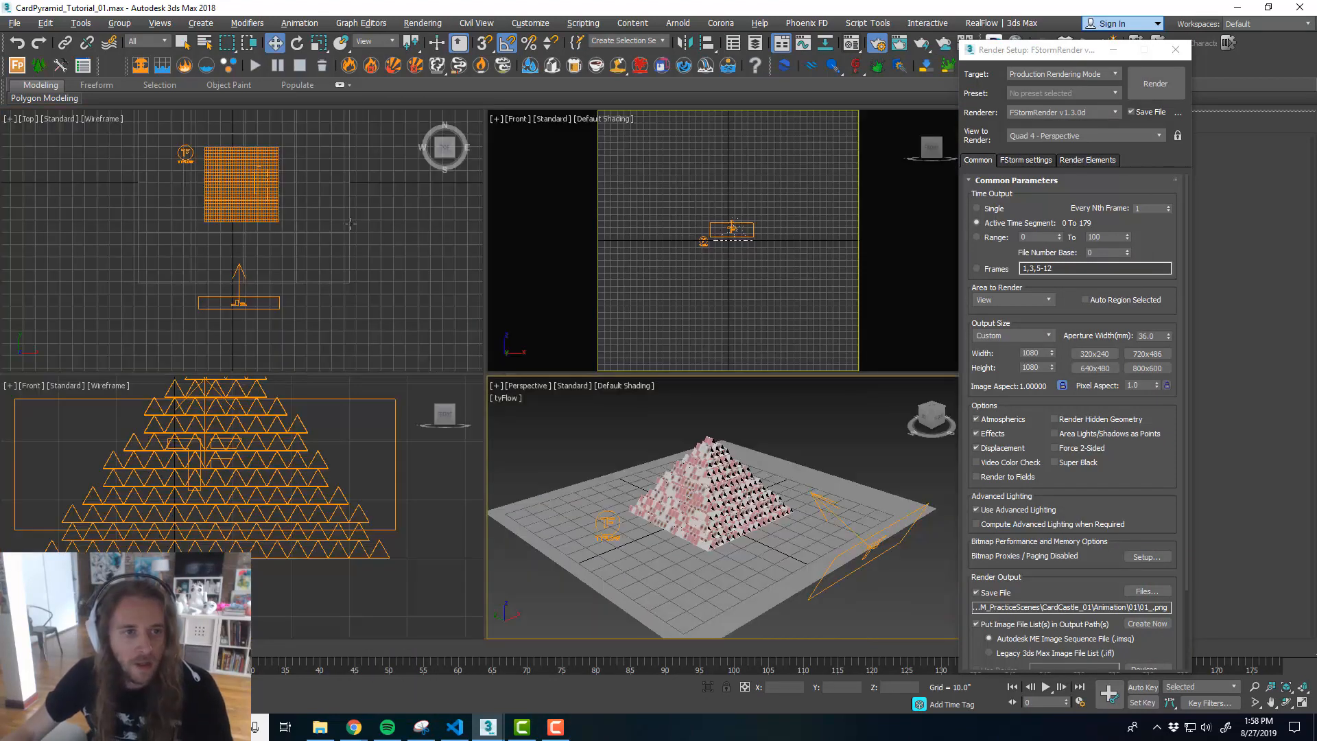
pyautogui.click(350, 224)
pyautogui.hotkey('alt', 'w')
pyautogui.scroll(-3, 553, 473)
pyautogui.moveTo(1129, 52); pyautogui.dragTo(1253, 60)
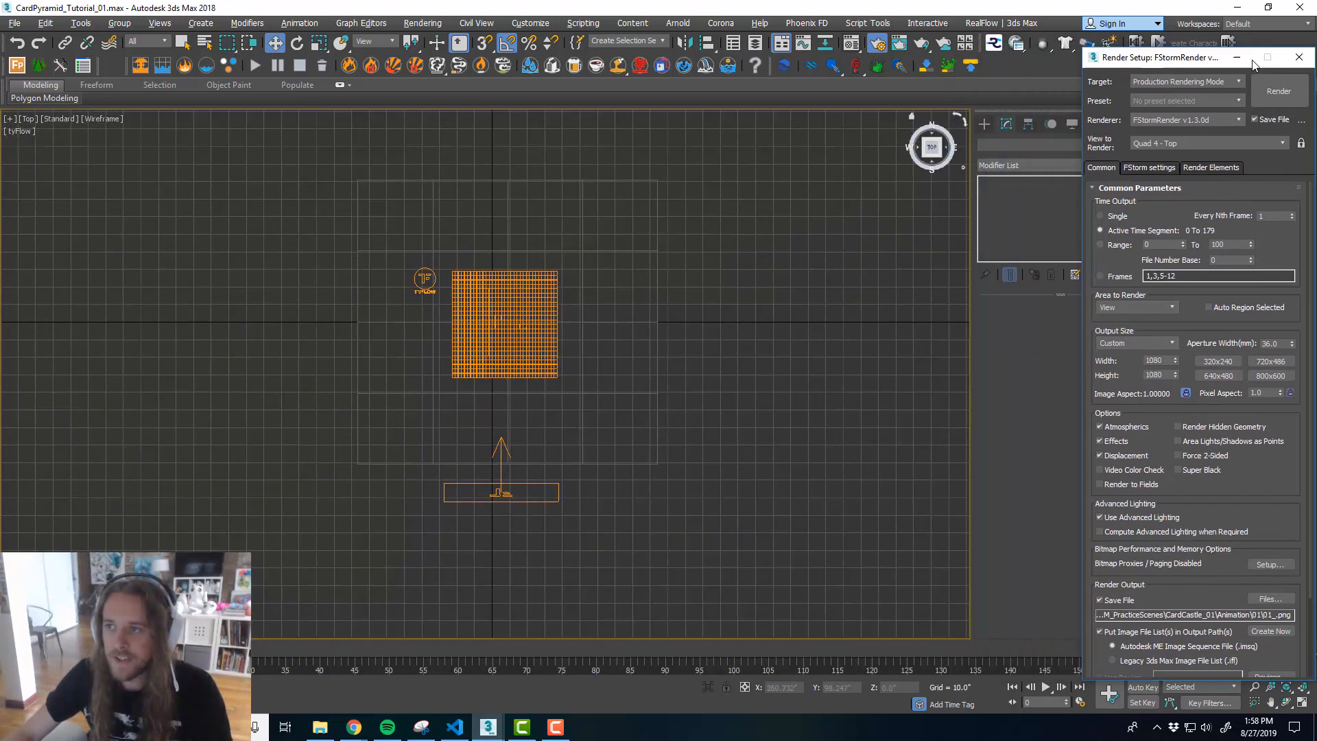
pyautogui.click(1297, 57)
pyautogui.click(985, 124)
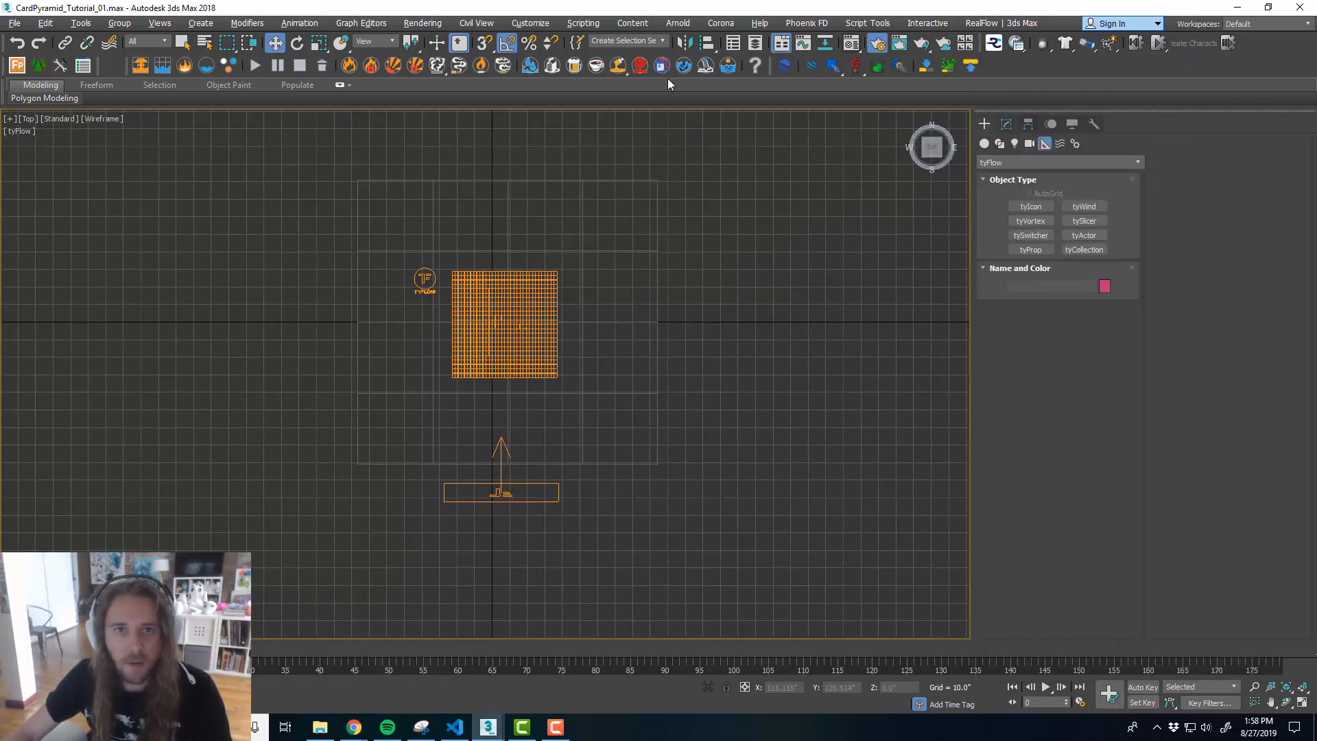
pyautogui.click(546, 26)
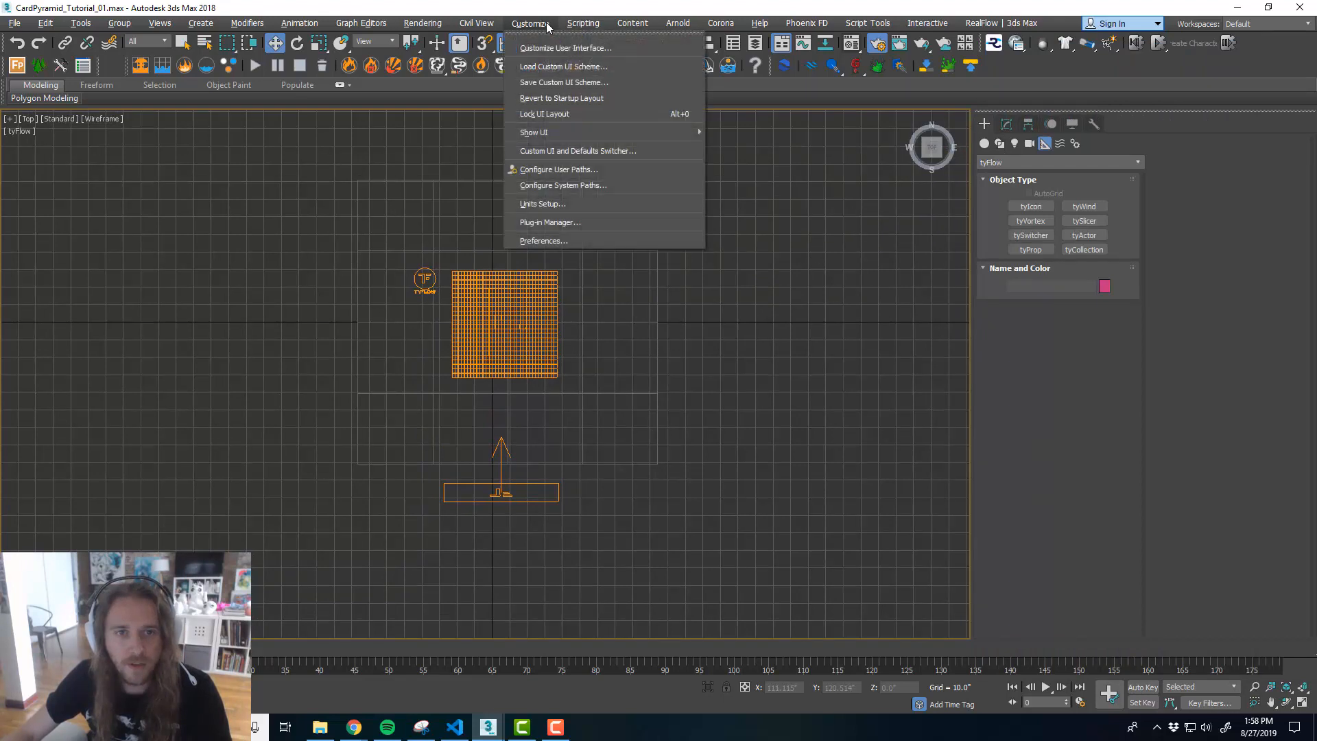
pyautogui.click(547, 26)
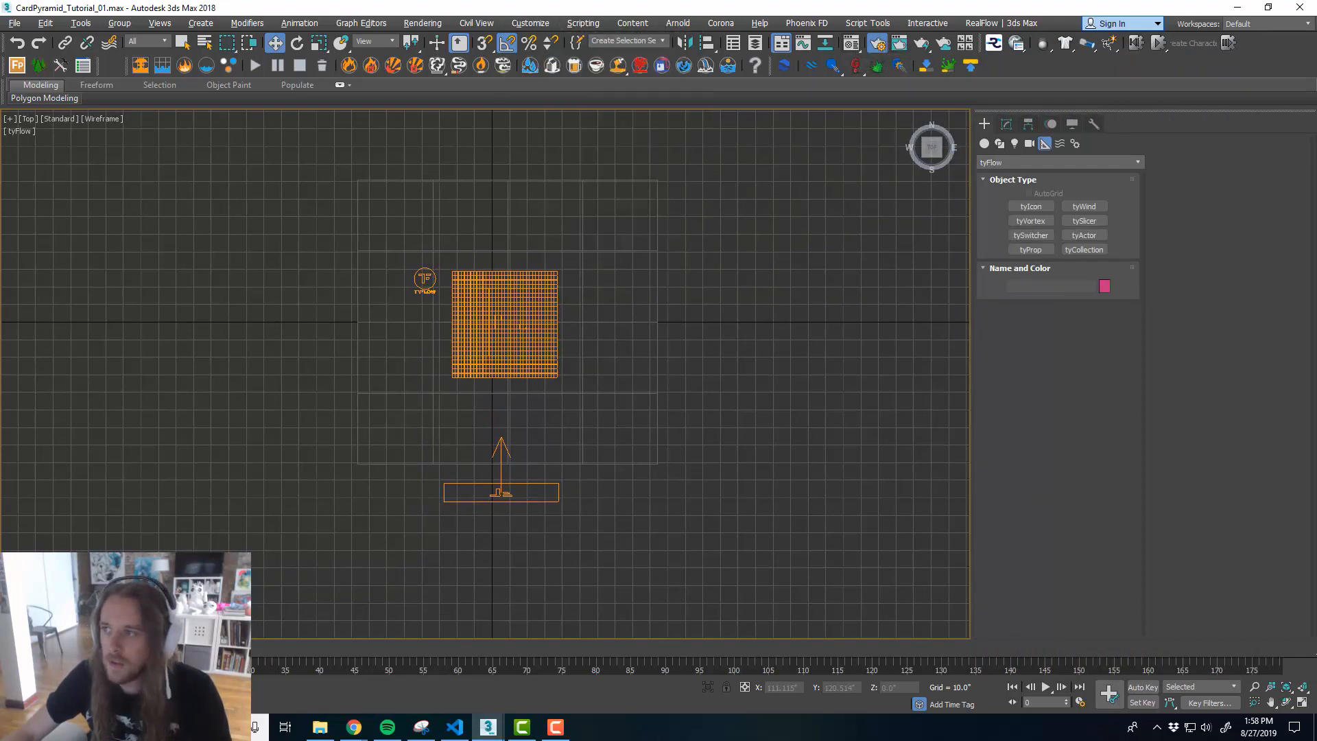
pyautogui.moveTo(1316, 56)
pyautogui.mouseDown()
pyautogui.moveTo(1086, 53)
pyautogui.moveTo(1316, 55)
pyautogui.mouseUp()
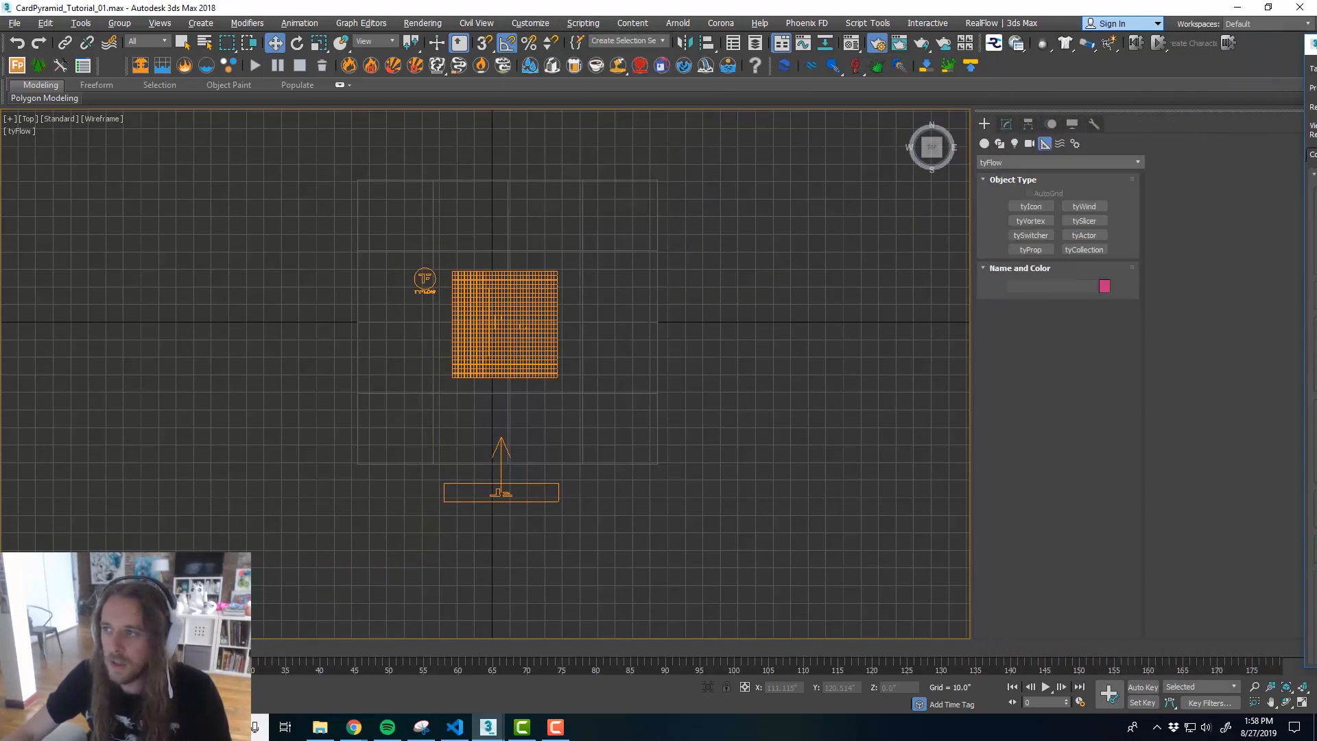
# - Create a targeted FStorm camera in the Top view, placed diagonally off the pyramid's lower-left corner and aimed at its centre
pyautogui.click(1030, 143)
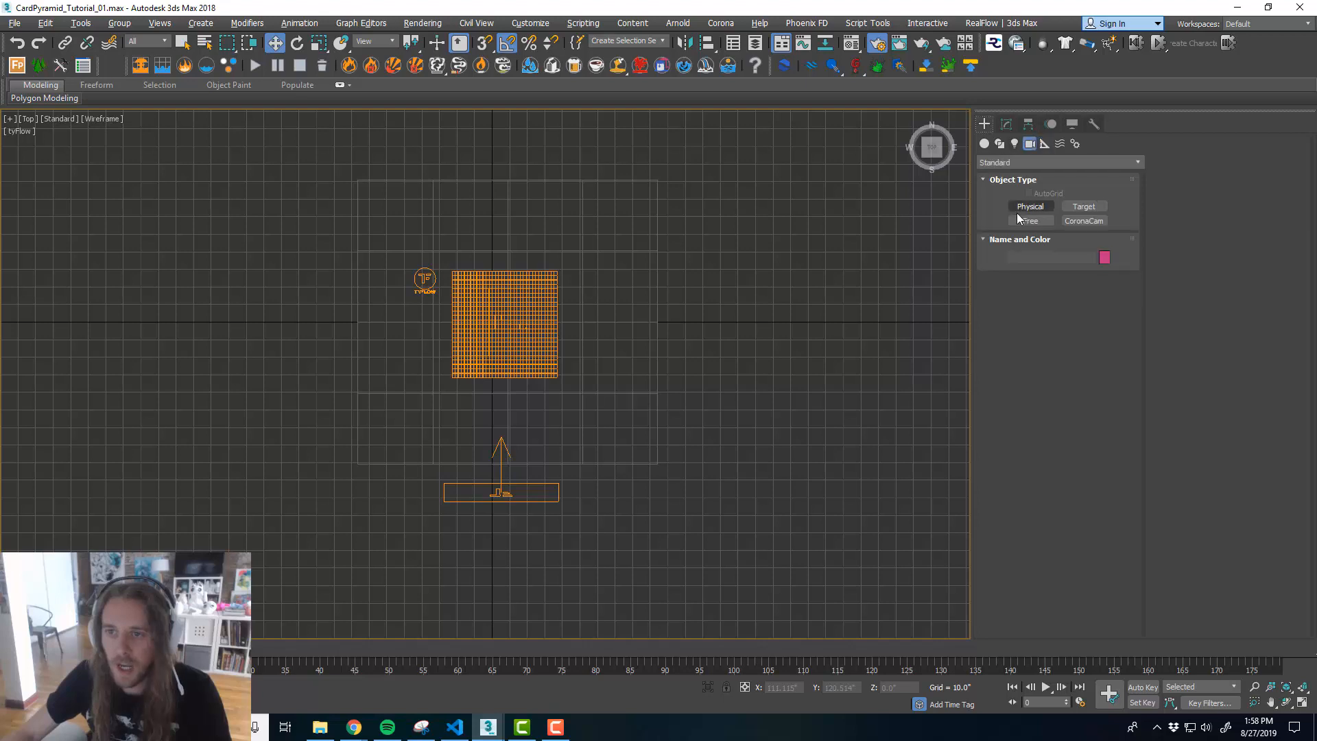
pyautogui.click(1021, 165)
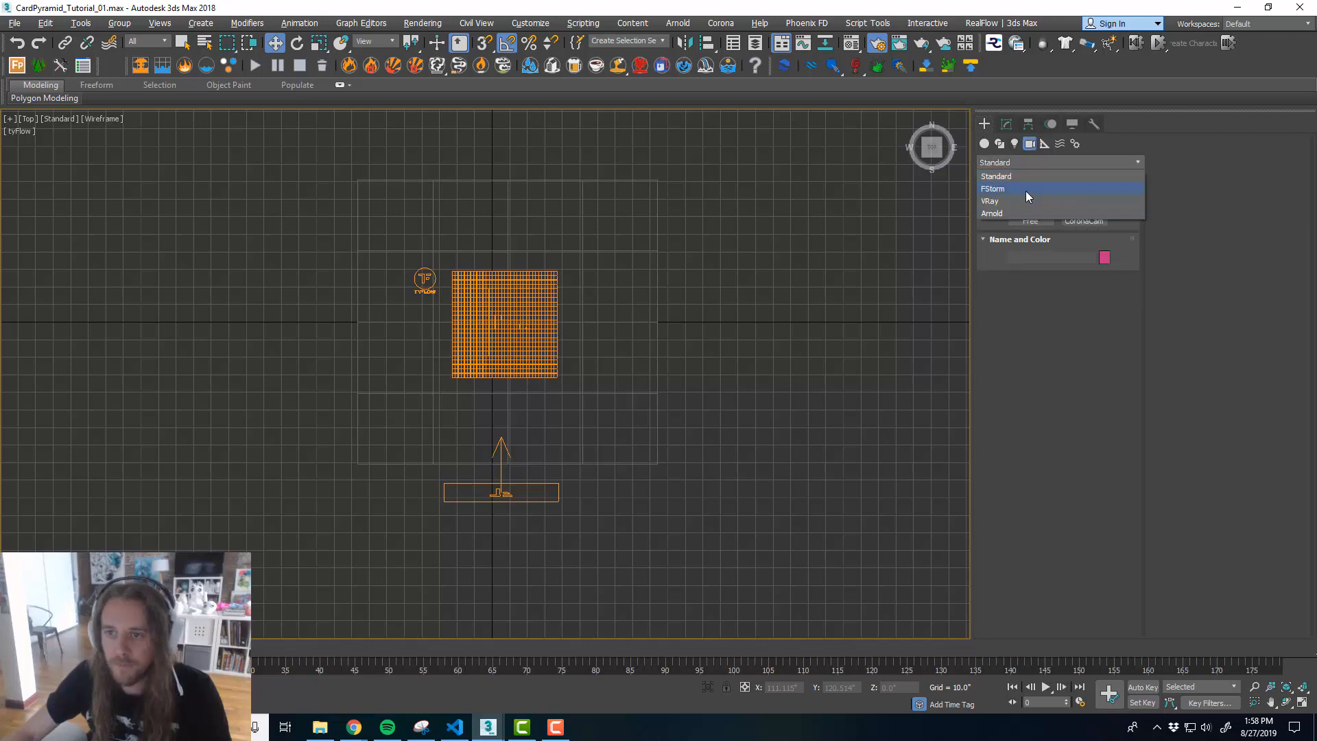
pyautogui.click(1026, 190)
pyautogui.click(1031, 206)
pyautogui.moveTo(310, 501); pyautogui.dragTo(322, 502, button='middle')
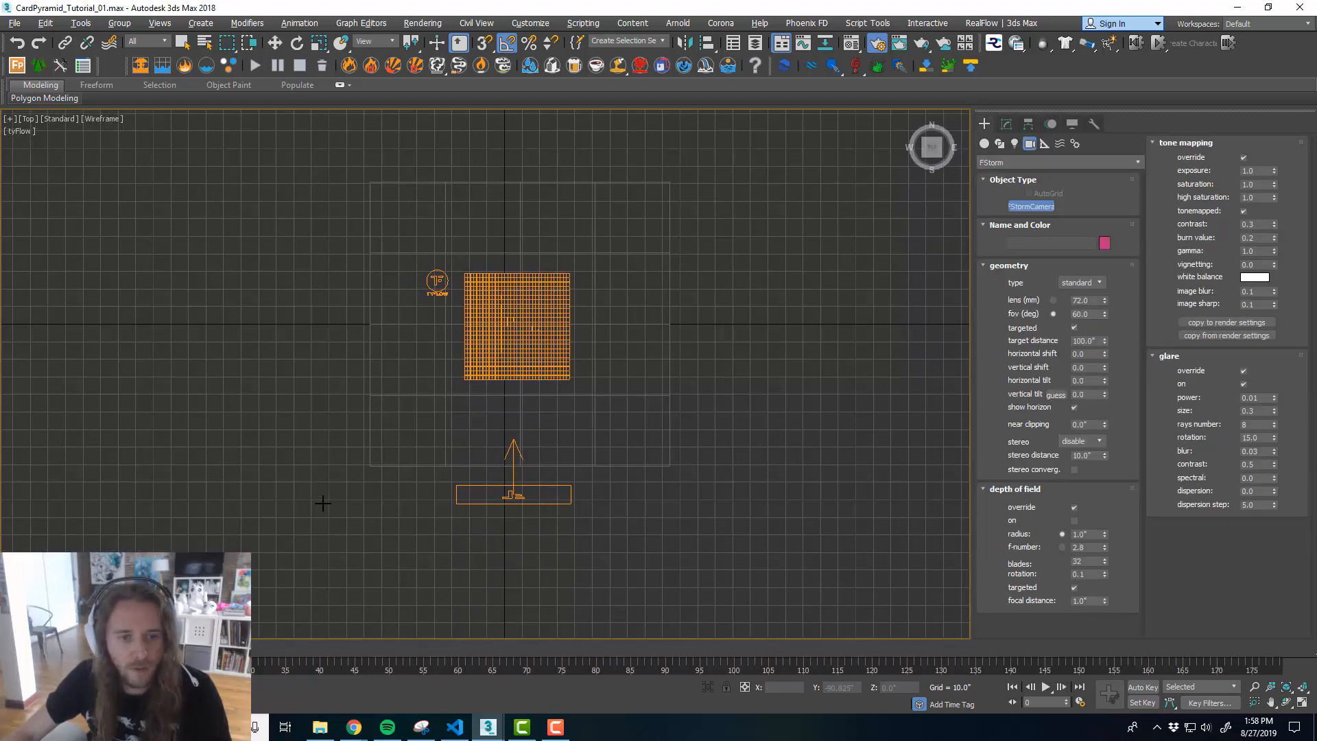
pyautogui.moveTo(315, 524); pyautogui.dragTo(508, 332)
pyautogui.moveTo(463, 479); pyautogui.dragTo(471, 447, button='middle')
# - Raise the camera in the Front view to a height of about 73 inches so it looks down at the pyramid
pyautogui.hotkey('alt', 'w')
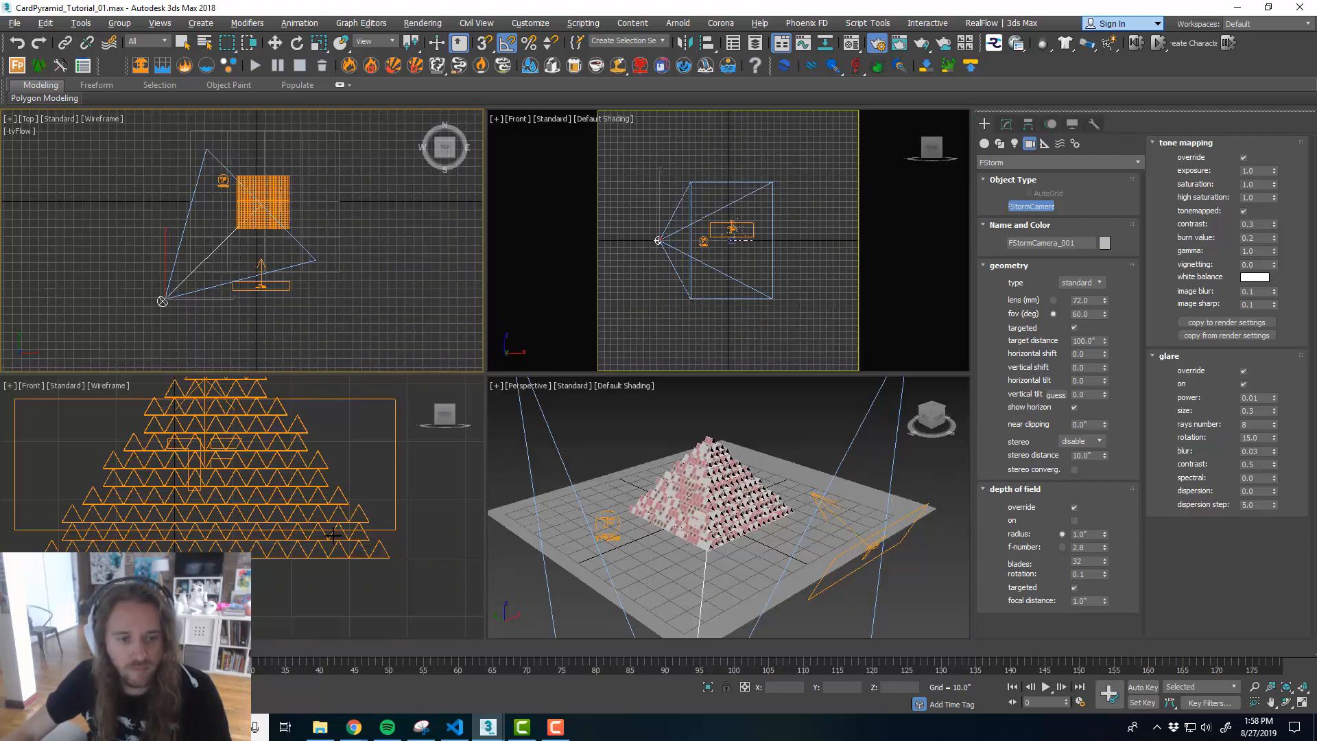
pyautogui.hotkey('alt', 'w')
pyautogui.scroll(-4, 333, 534)
pyautogui.press('w')
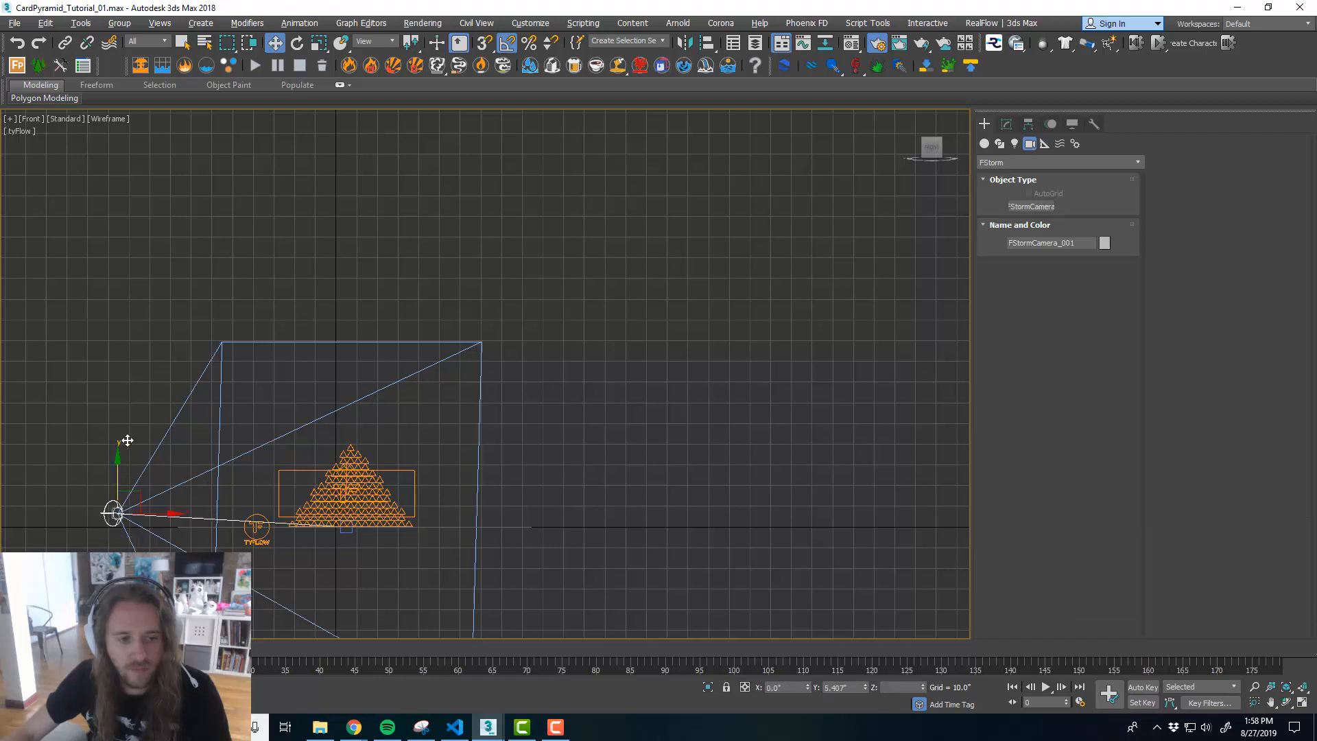
pyautogui.moveTo(127, 440); pyautogui.dragTo(144, 341)
pyautogui.hotkey('alt', 'w')
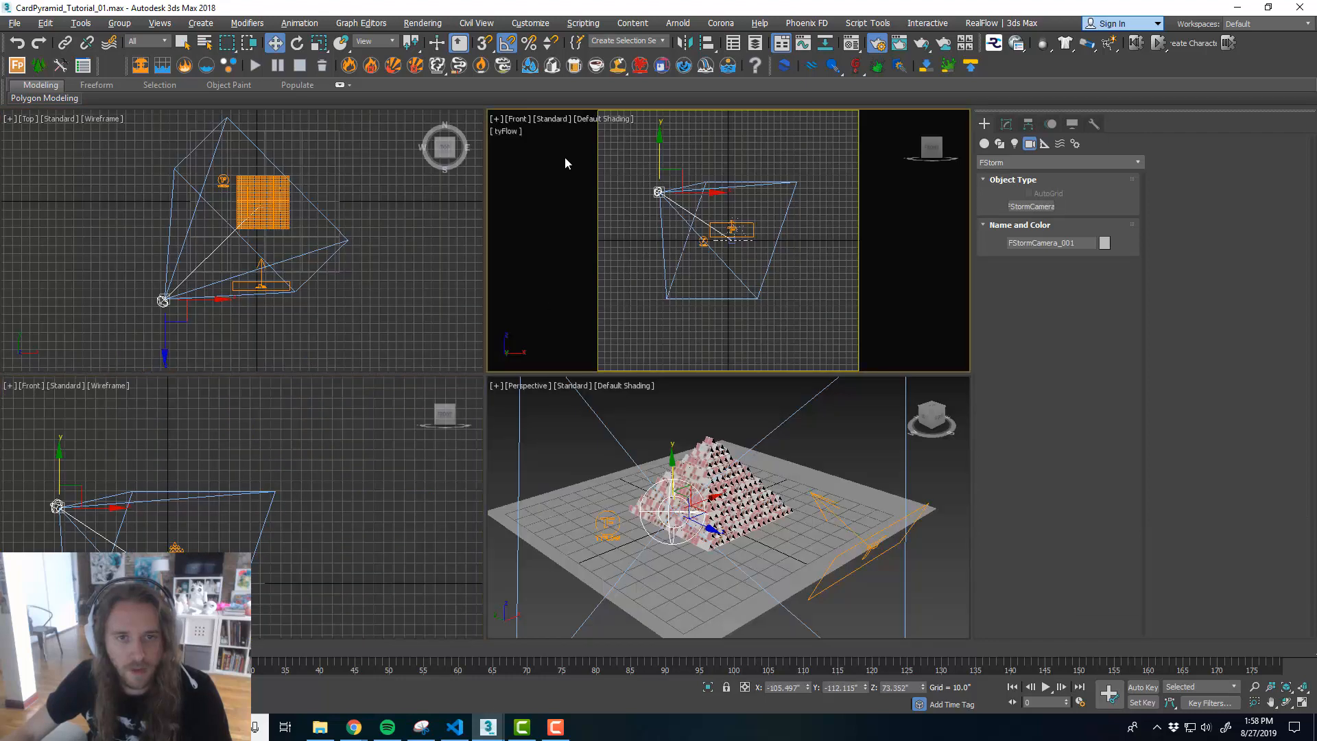
# - Switch the shaded Front view to look through FStormCamera_001
pyautogui.click(516, 122)
pyautogui.moveTo(546, 131)
pyautogui.click(708, 132)
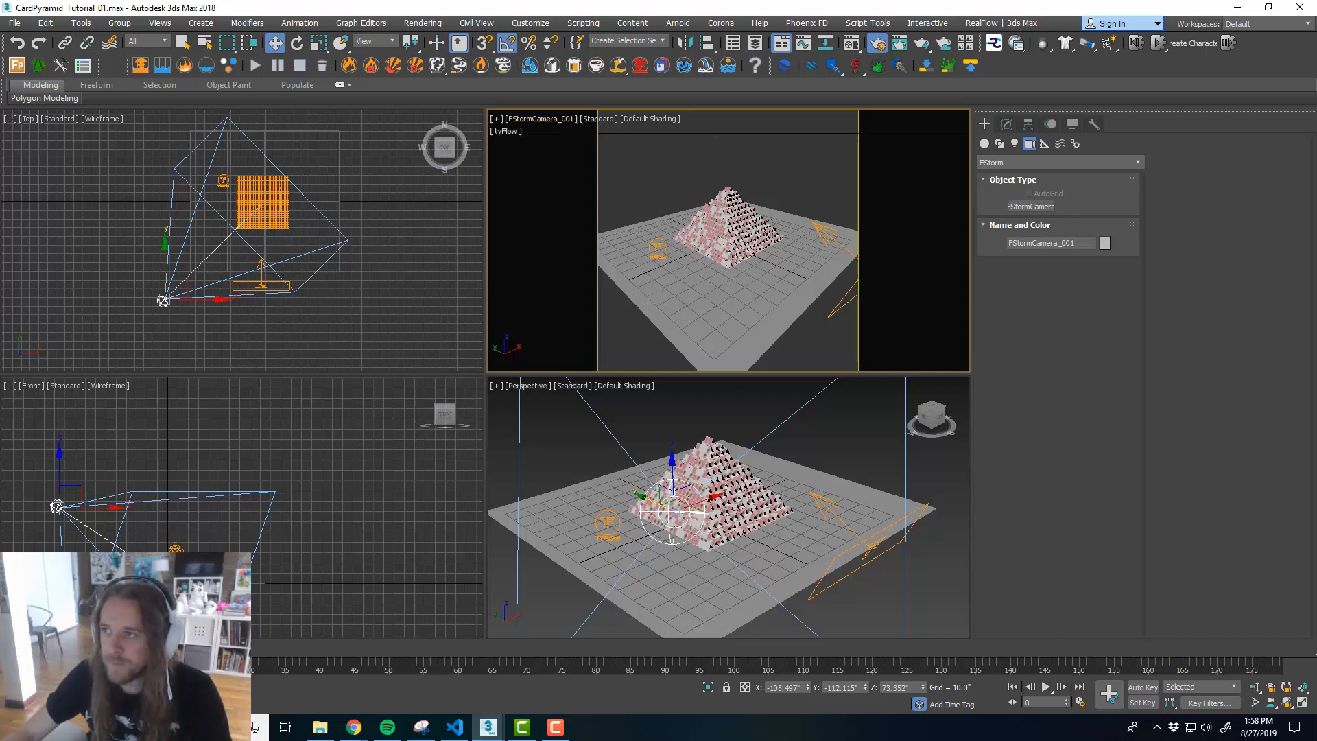
# - Reopen the render settings and move the camera closer to the pyramid, to about X -47.5 and Y -52.9 inches
pyautogui.press('F10')
pyautogui.moveTo(1043, 66); pyautogui.dragTo(1086, 45)
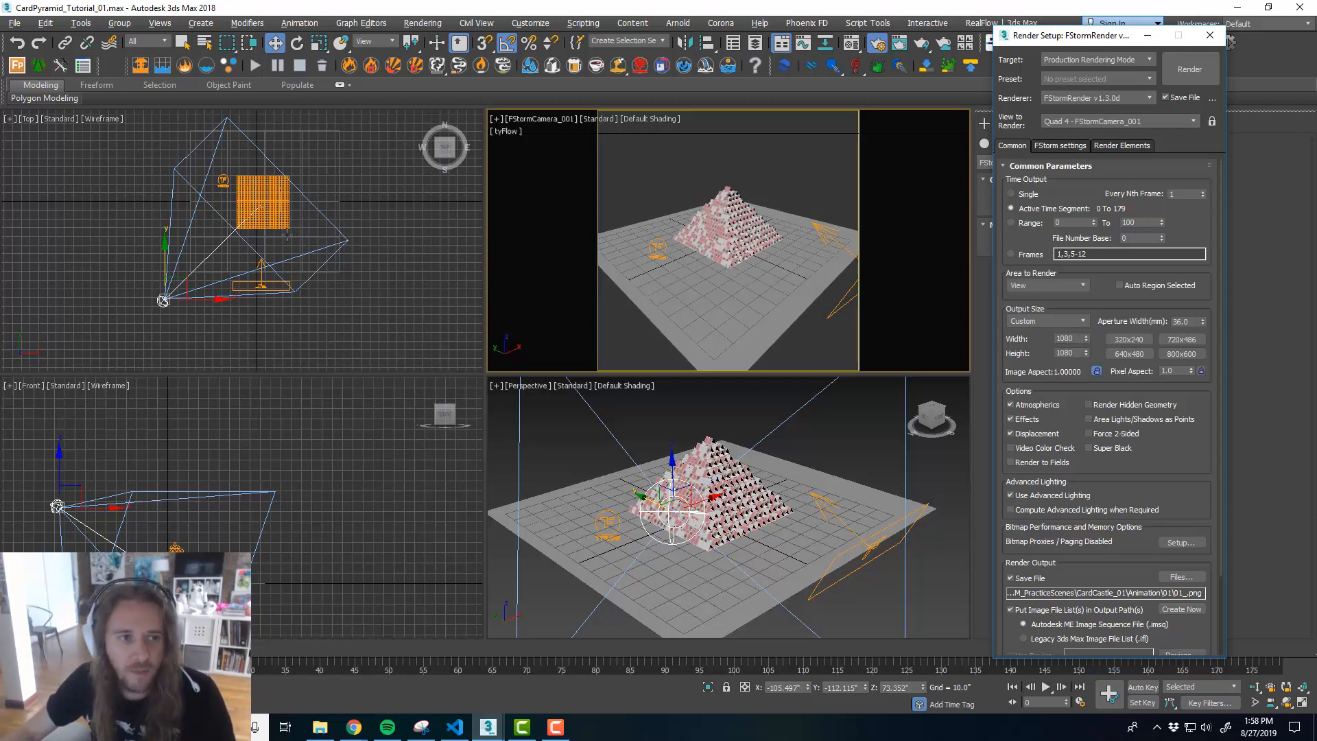
pyautogui.scroll(3, 287, 235)
pyautogui.moveTo(149, 346); pyautogui.dragTo(223, 271)
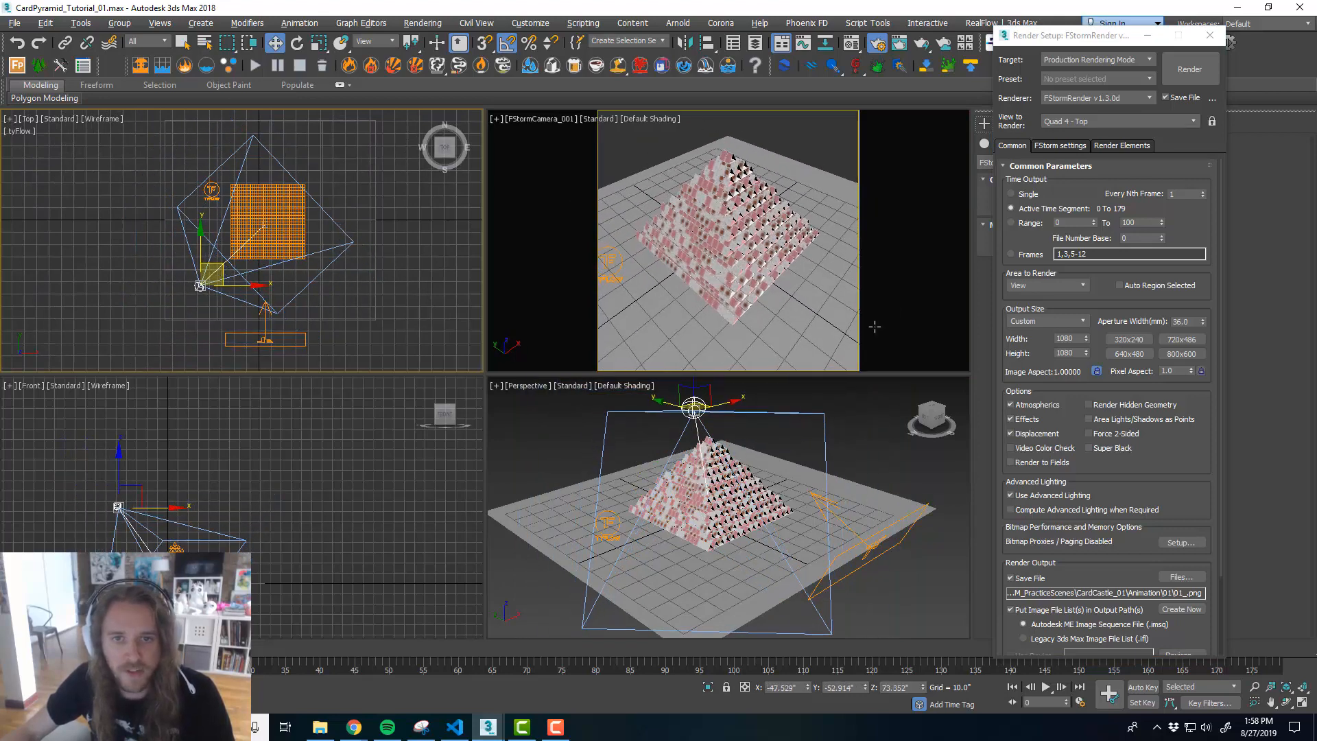
# - Toggle Show Safe Frames off and back on in the FStormCamera_001 view
pyautogui.click(542, 120)
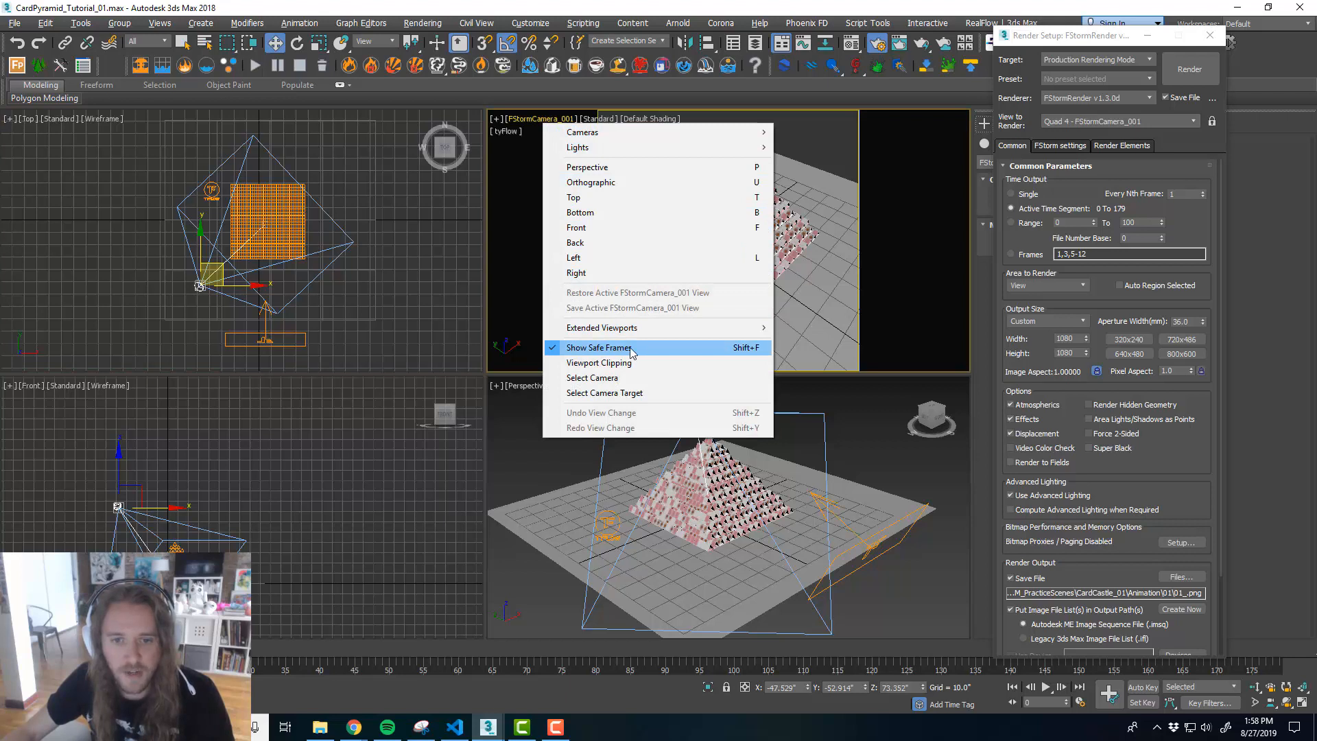
pyautogui.click(818, 129)
pyautogui.click(818, 129)
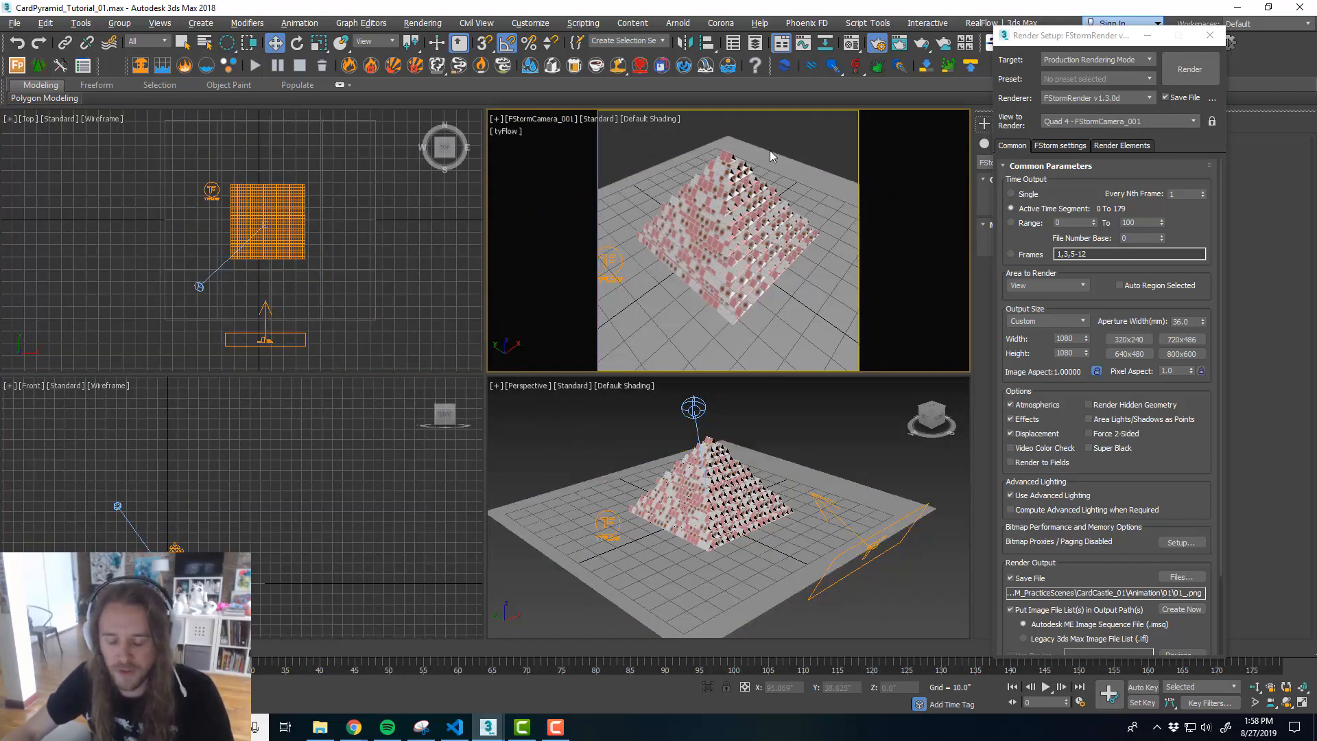
pyautogui.hotkey('shift', 'f')
pyautogui.hotkey('shift', 'f')
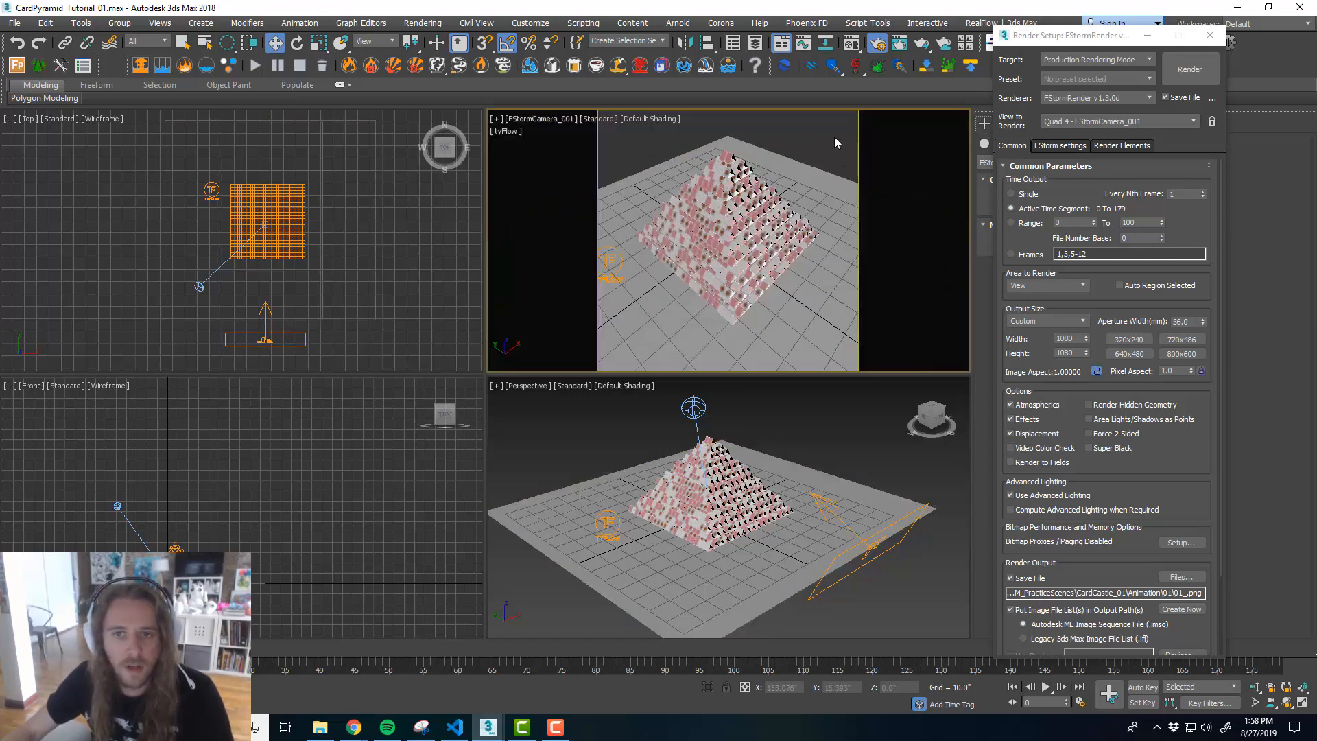
# - Lower the camera to about 52 inches and nudge it in the camera view to a height of about 54 inches
pyautogui.click(197, 286)
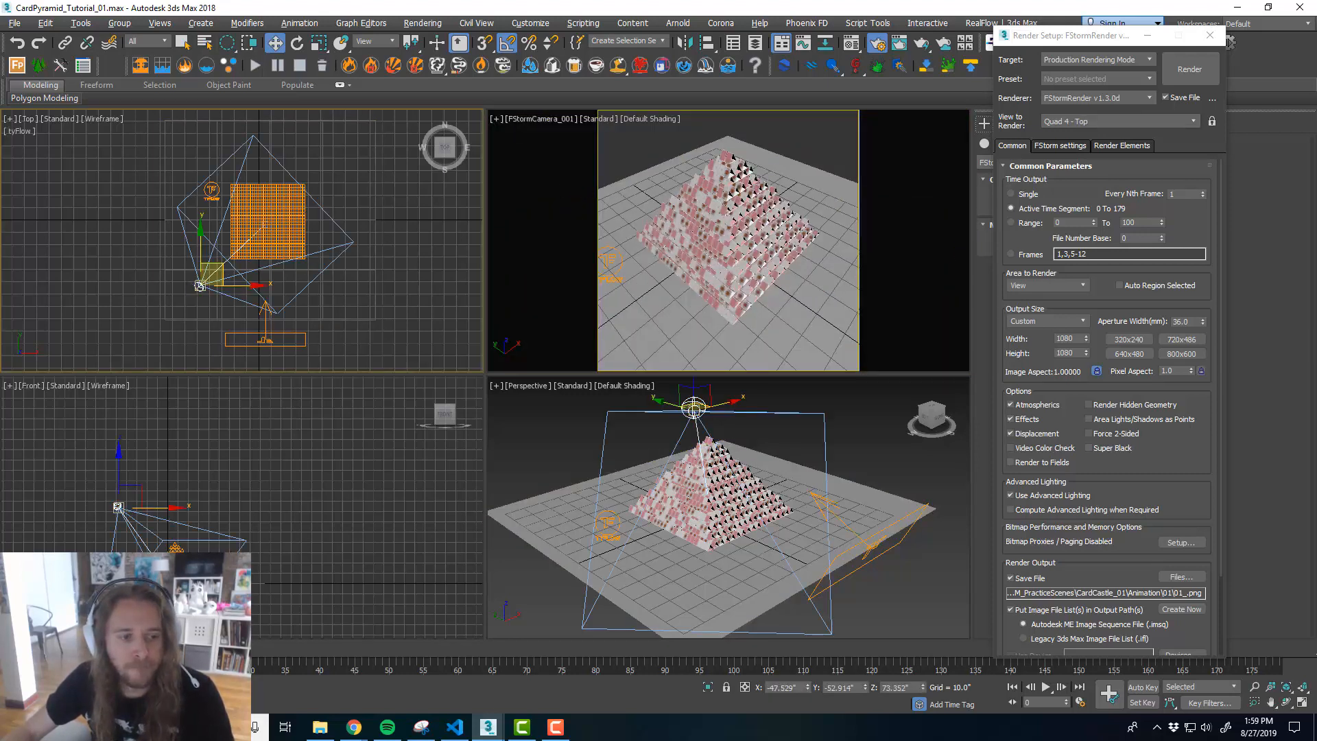
pyautogui.moveTo(157, 538); pyautogui.dragTo(246, 495, button='middle')
pyautogui.scroll(2, 243, 488)
pyautogui.moveTo(193, 428); pyautogui.dragTo(195, 446)
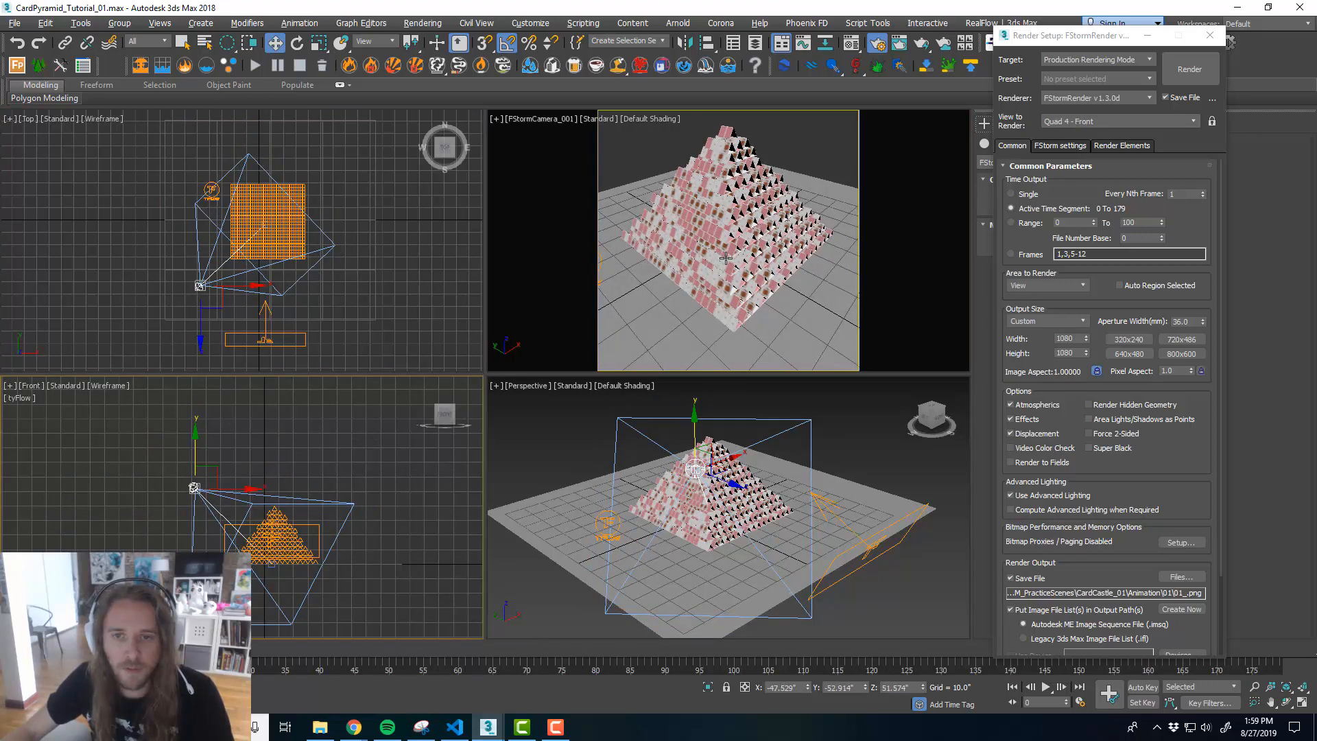
pyautogui.moveTo(726, 258); pyautogui.dragTo(727, 265)
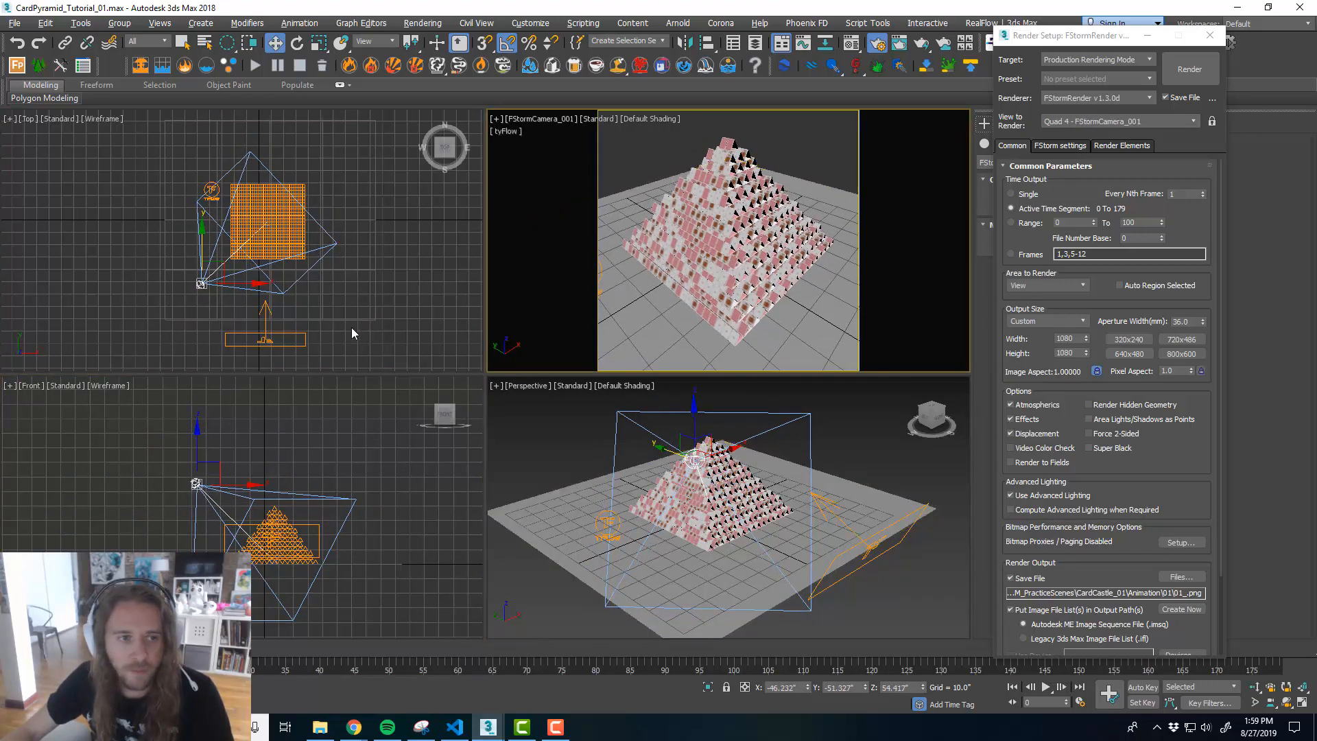
# - Pull the camera back to about X -49.5 and Y -55.7 inches and raise it to about 61 inches
pyautogui.moveTo(237, 301); pyautogui.dragTo(250, 304, button='middle')
pyautogui.moveTo(240, 270); pyautogui.dragTo(236, 275)
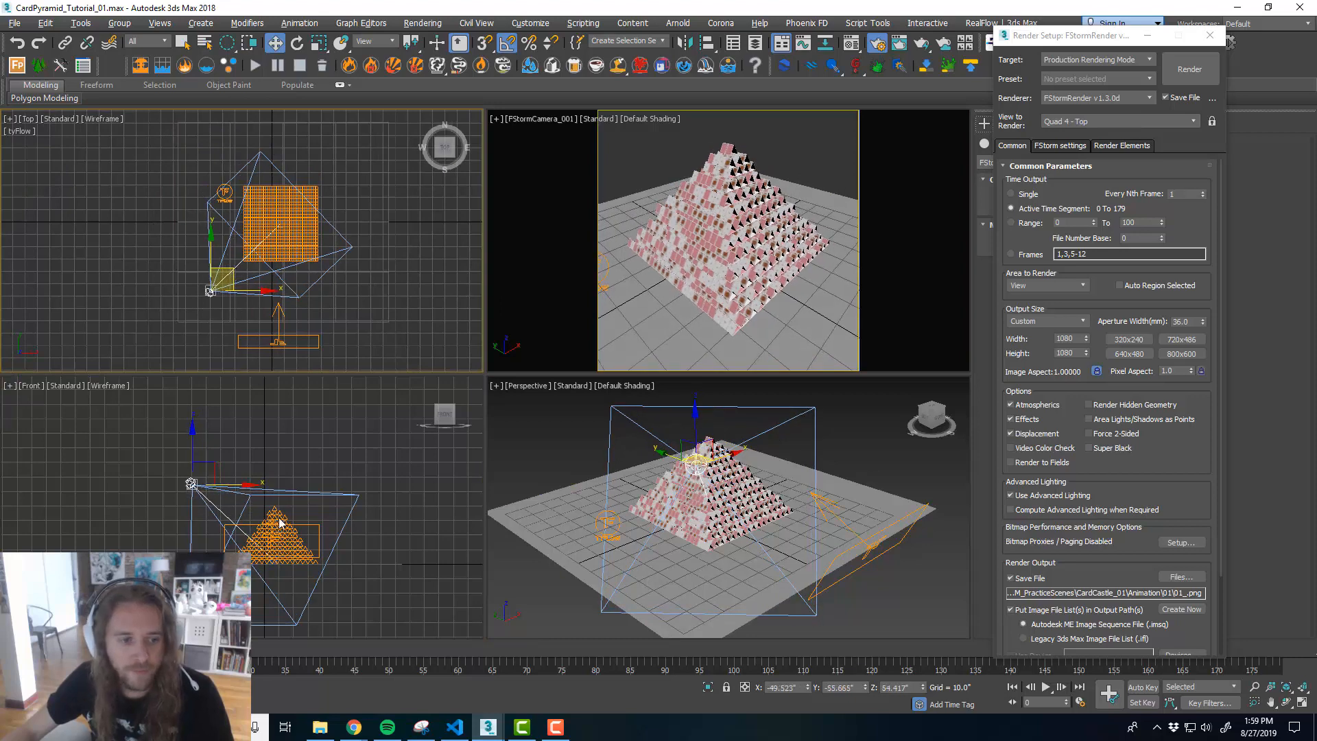
pyautogui.moveTo(280, 523); pyautogui.dragTo(293, 526, button='middle')
pyautogui.moveTo(204, 455); pyautogui.dragTo(205, 444)
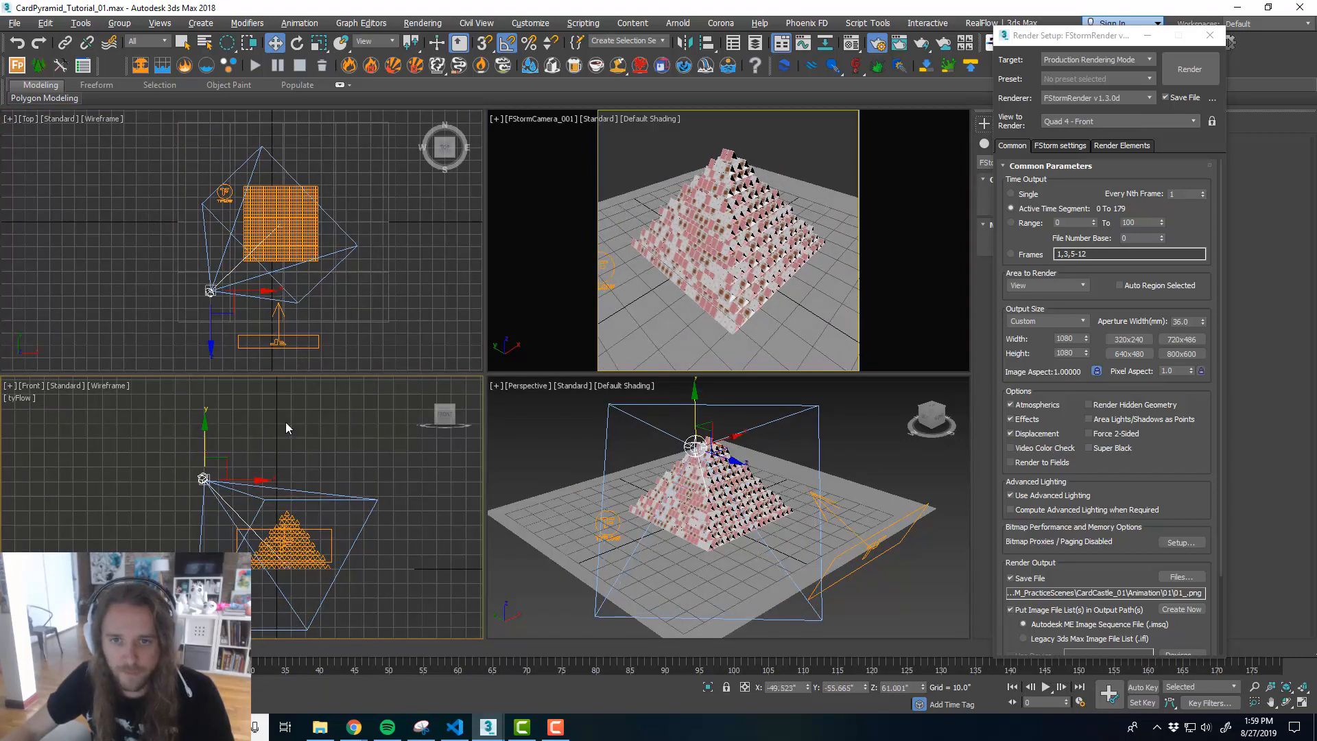
# - Close the render settings and create a disk-shaped FStormLight, about 65 inches in size, beside the pyramid in the top view
pyautogui.click(1210, 35)
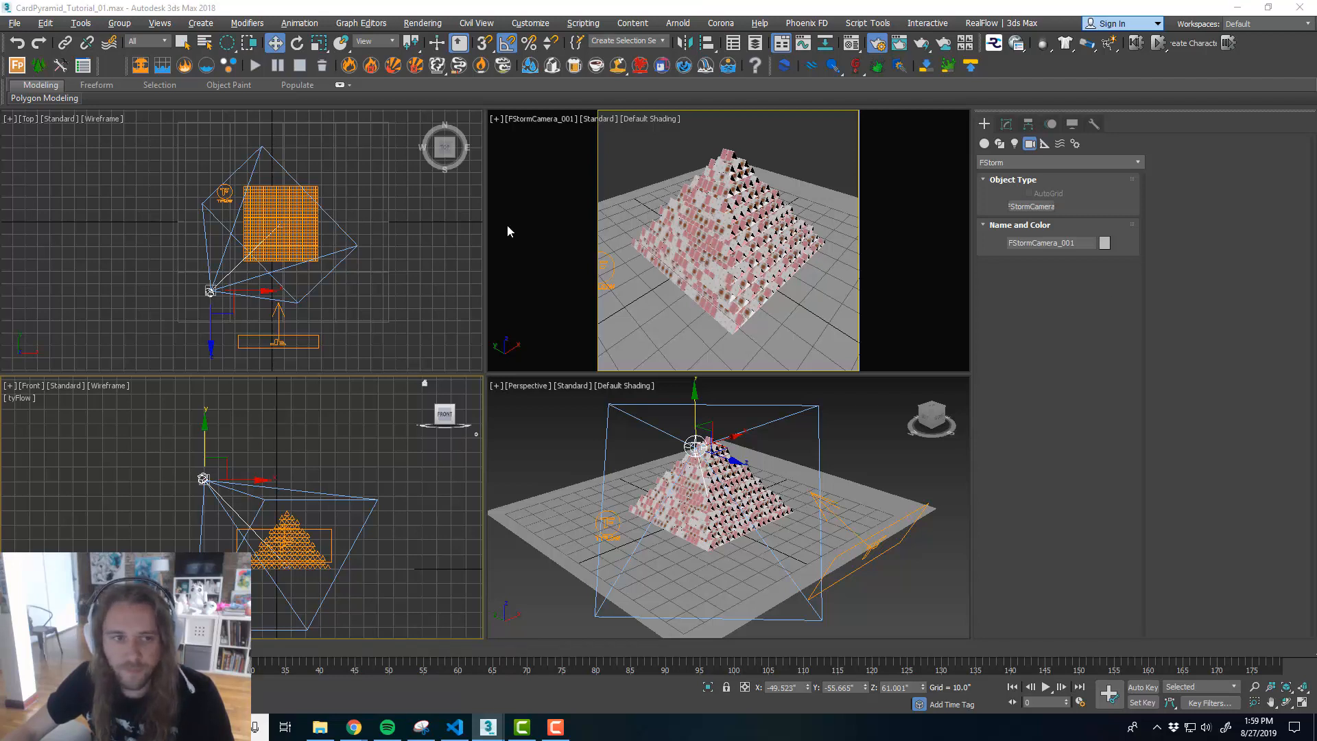
pyautogui.rightClick(458, 229)
pyautogui.click(1015, 144)
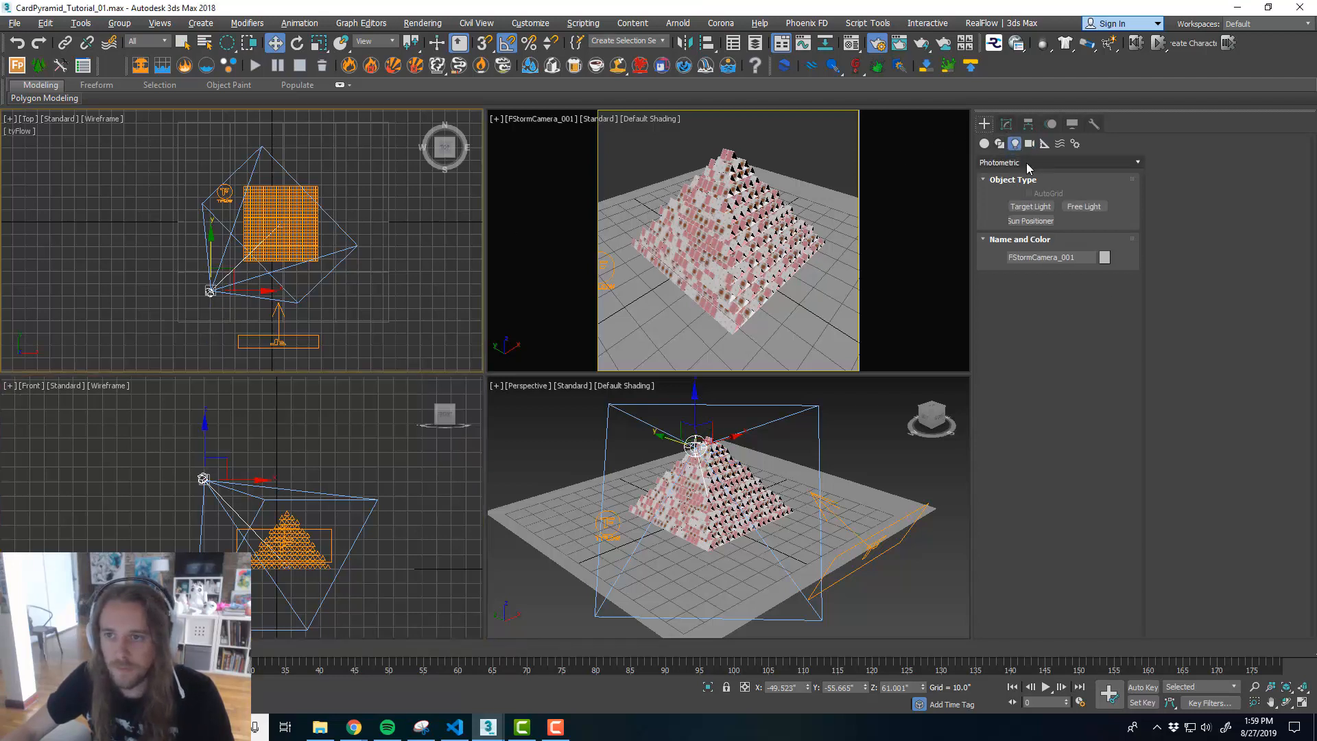
pyautogui.click(1026, 163)
pyautogui.click(1008, 213)
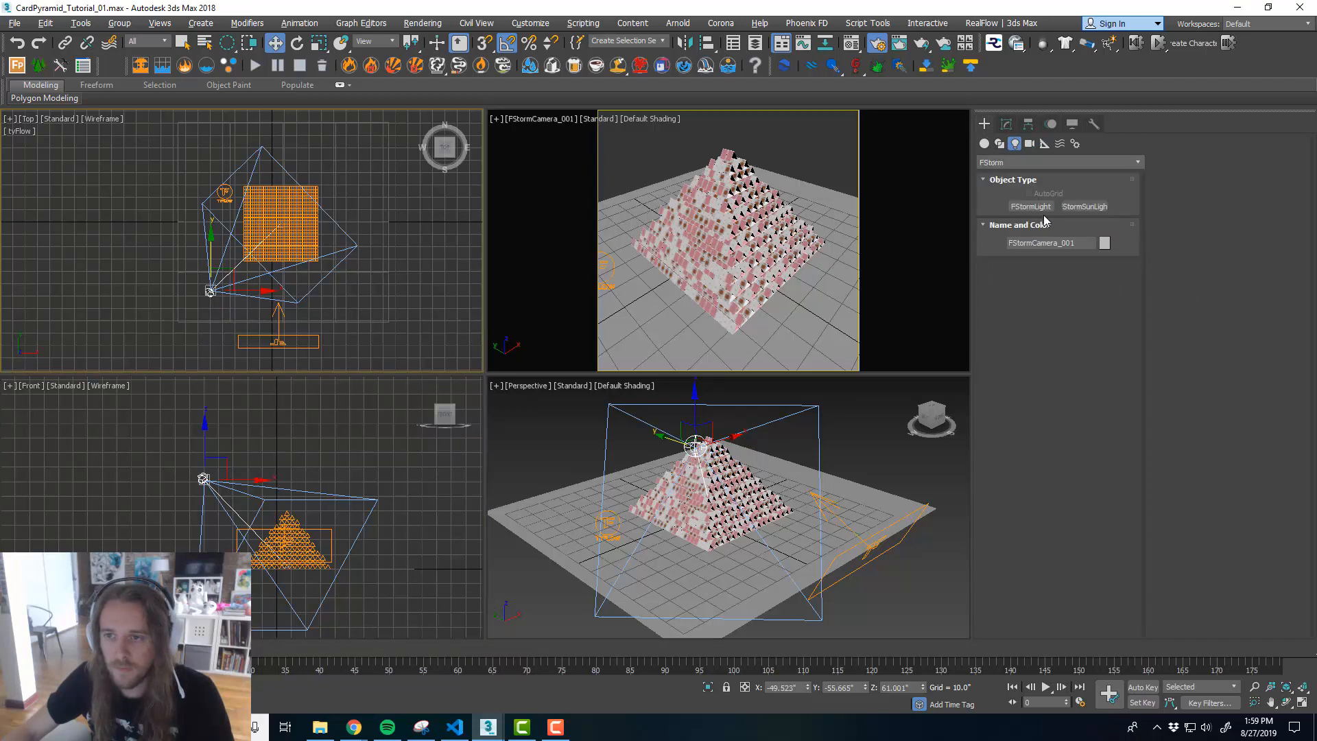
pyautogui.click(1031, 206)
pyautogui.click(1101, 381)
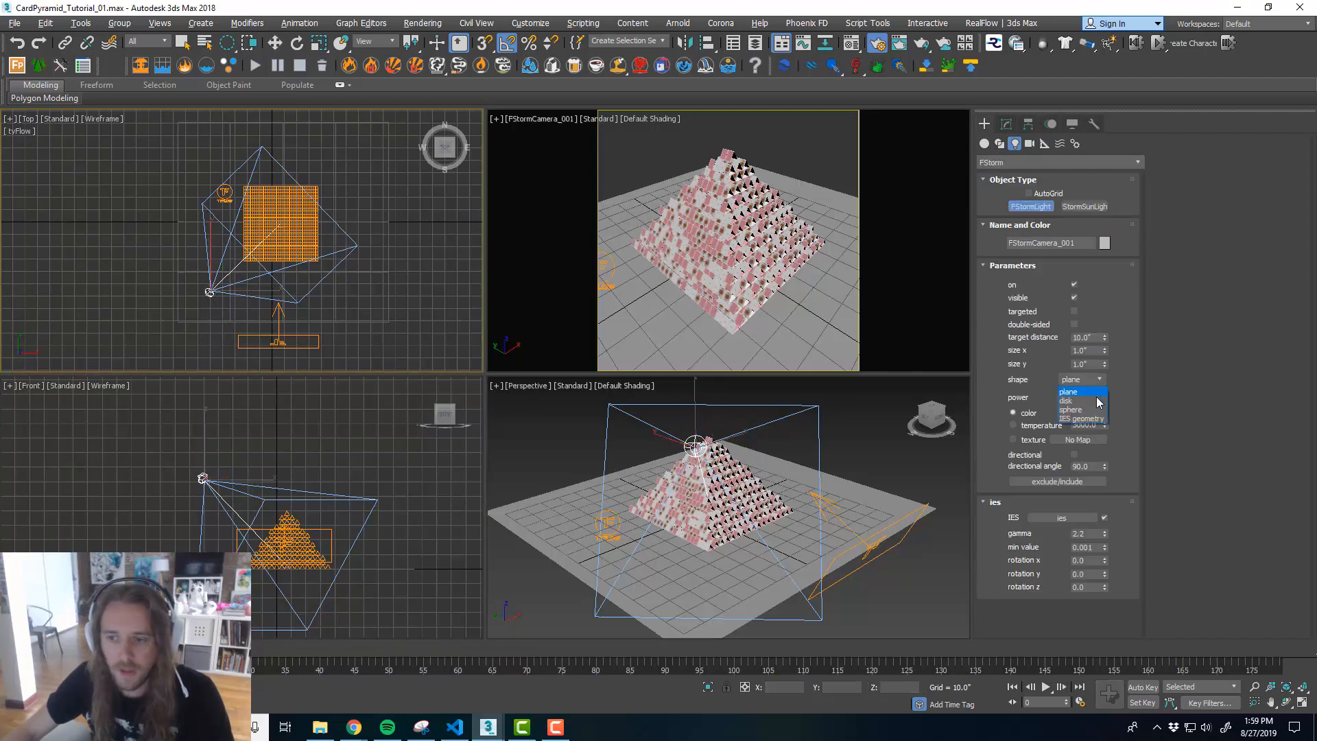
pyautogui.click(1096, 401)
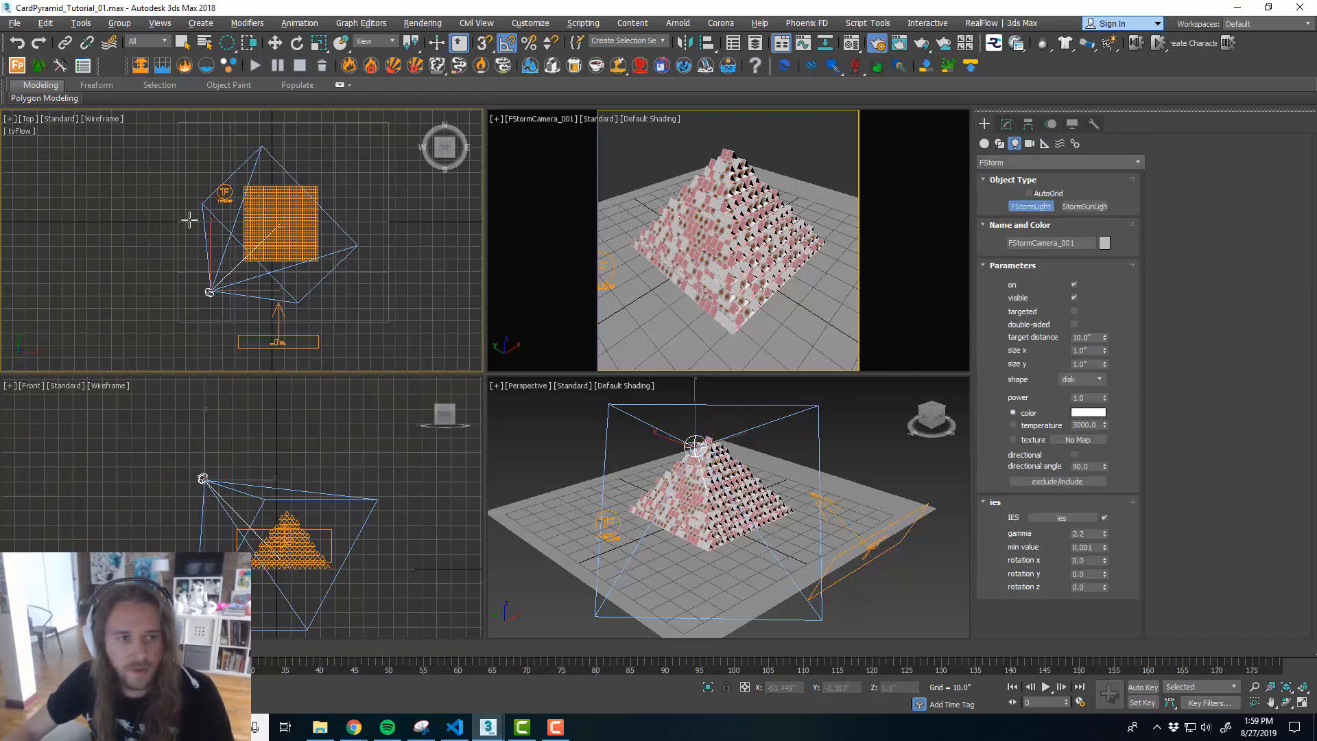
pyautogui.moveTo(190, 220); pyautogui.dragTo(252, 169)
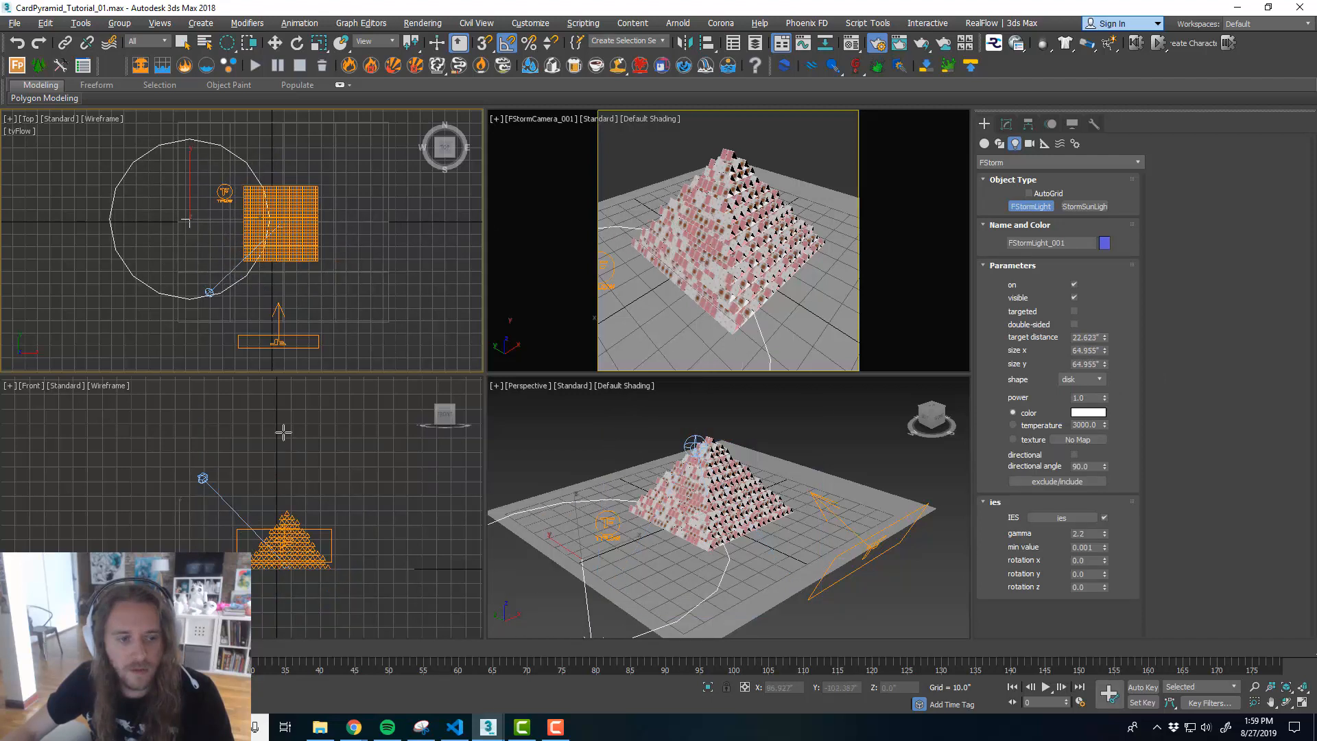
# - Raise the disk light above the pyramid in the front view and rotate it 45 degrees to aim down at the cards
pyautogui.hotkey('alt', 'w')
pyautogui.press('w')
pyautogui.moveTo(363, 461); pyautogui.dragTo(405, 194)
pyautogui.press('e')
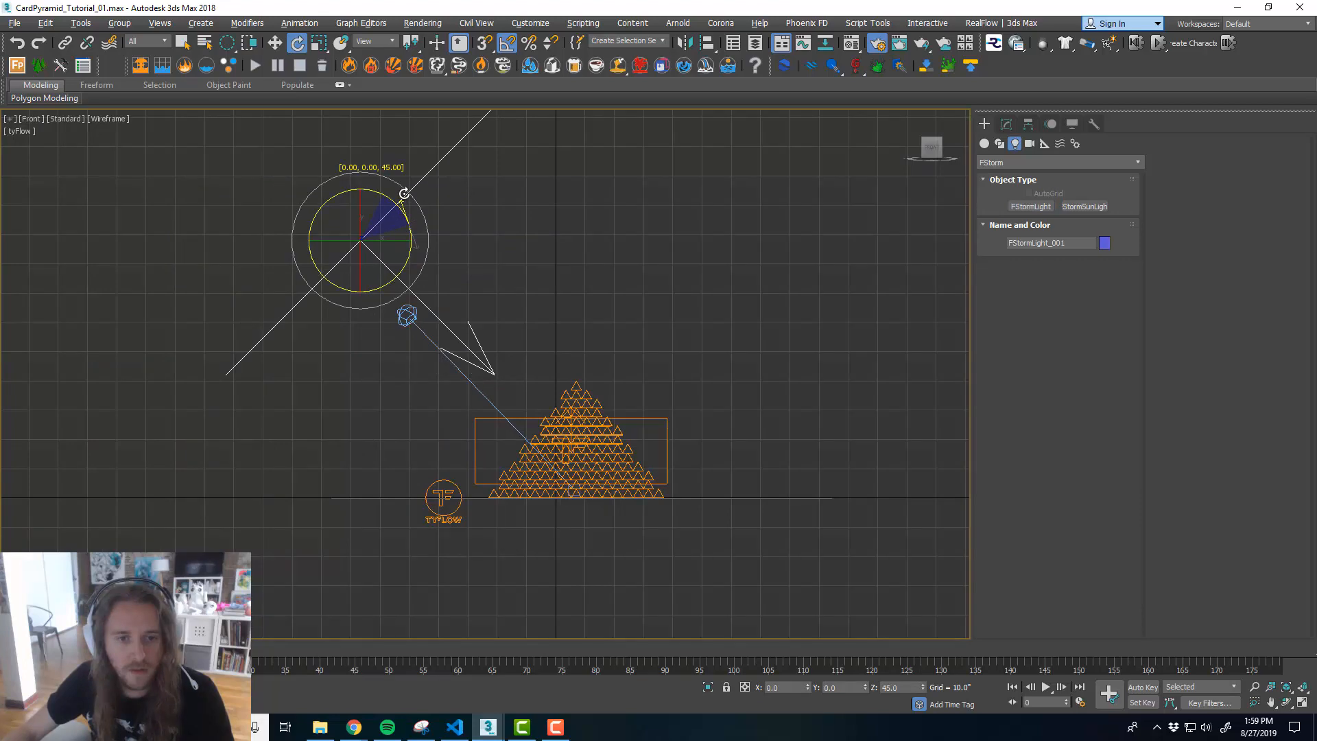
# - Move the disk light farther from the pyramid in the perspective view, to about X -125, Y 2.4 and Z 140 inches
pyautogui.hotkey('alt', 'w')
pyautogui.middleClick(617, 496)
pyautogui.hotkey('alt', 'w')
pyautogui.scroll(-5, 623, 511)
pyautogui.keyDown('alt'); pyautogui.moveTo(625, 517); pyautogui.dragTo(563, 474, button='middle'); pyautogui.keyUp('alt')
pyautogui.scroll(-2, 562, 473)
pyautogui.press('w')
pyautogui.moveTo(501, 345); pyautogui.dragTo(407, 280)
pyautogui.keyDown('alt'); pyautogui.moveTo(549, 387); pyautogui.dragTo(583, 432, button='middle'); pyautogui.keyUp('alt')
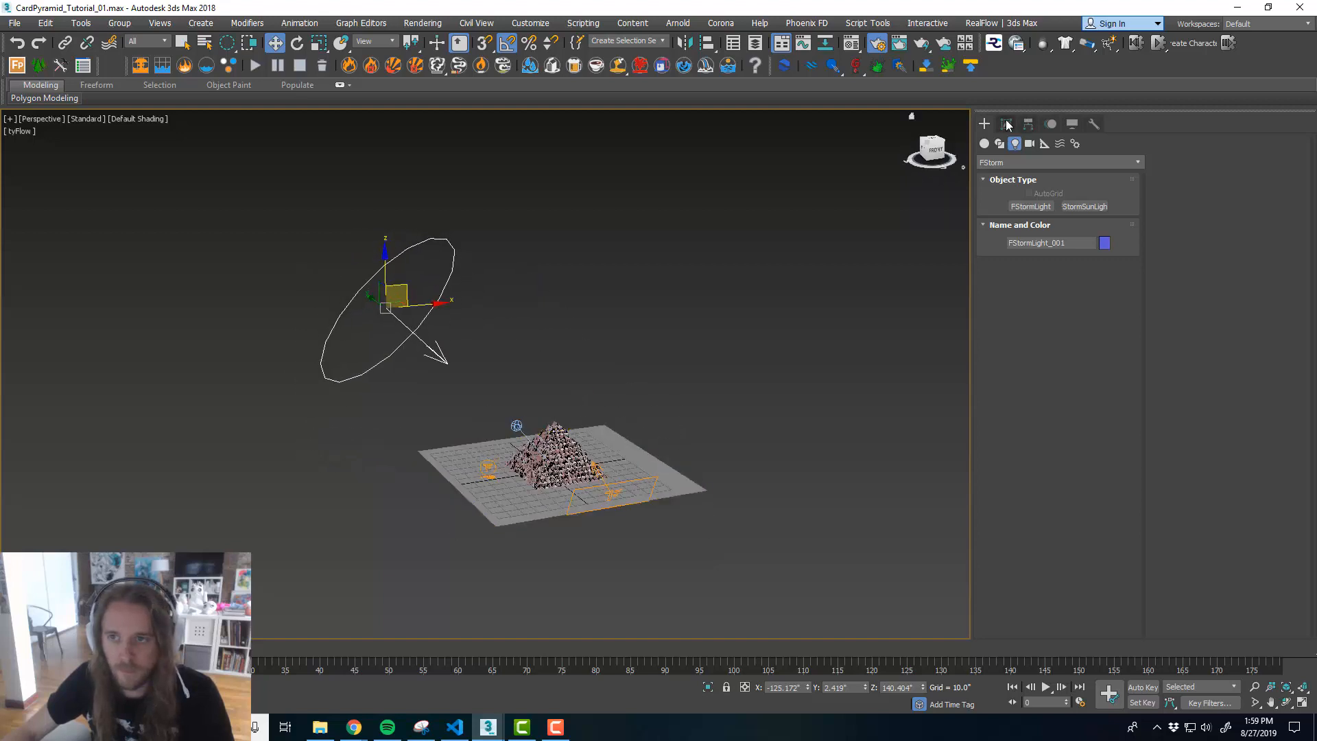
# - Set the disk light's power to 2
pyautogui.click(1007, 124)
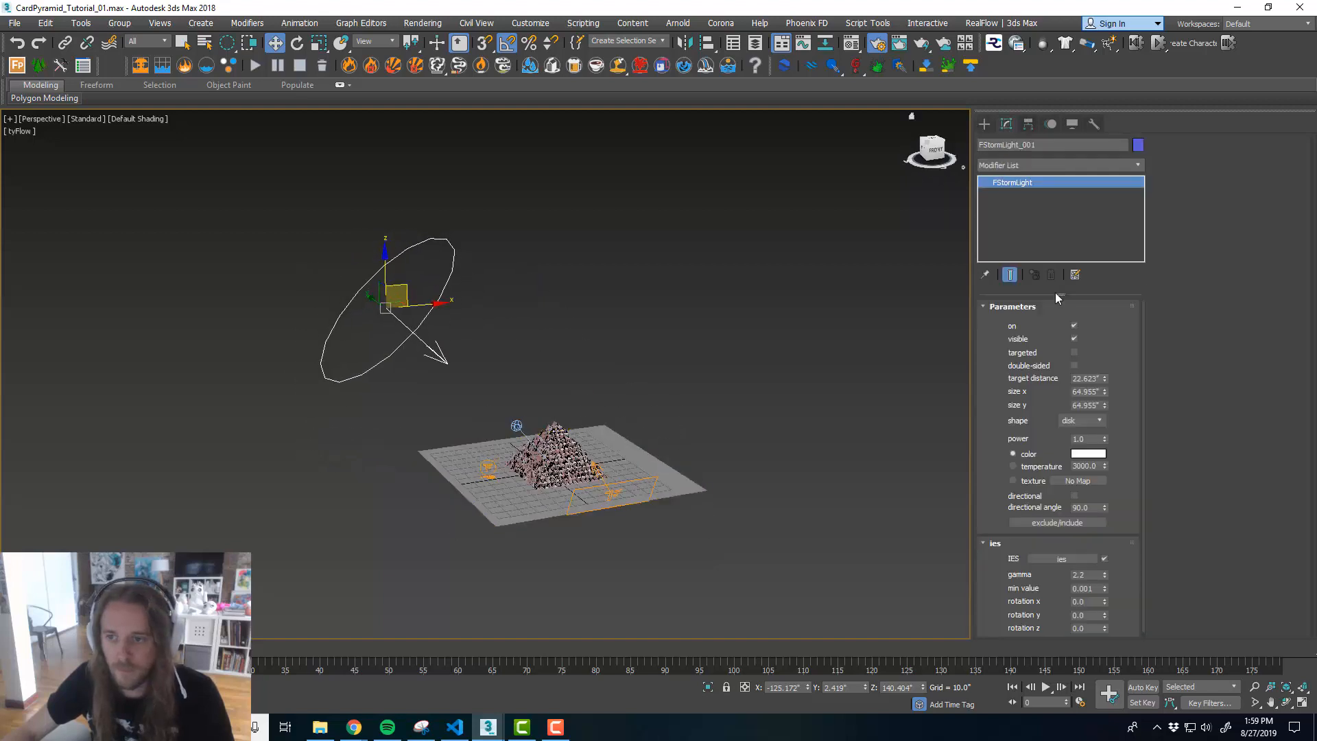
pyautogui.doubleClick(1093, 440)
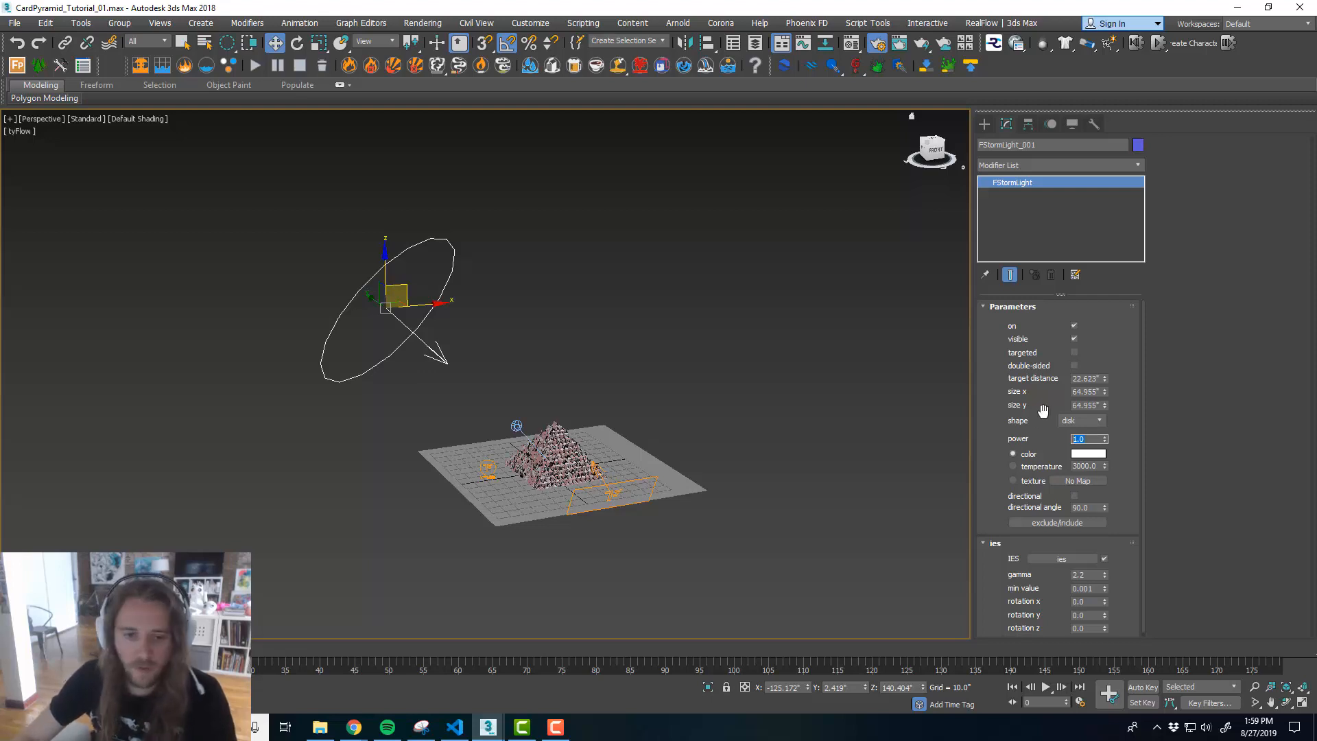
pyautogui.write('2')
pyautogui.press('Return')
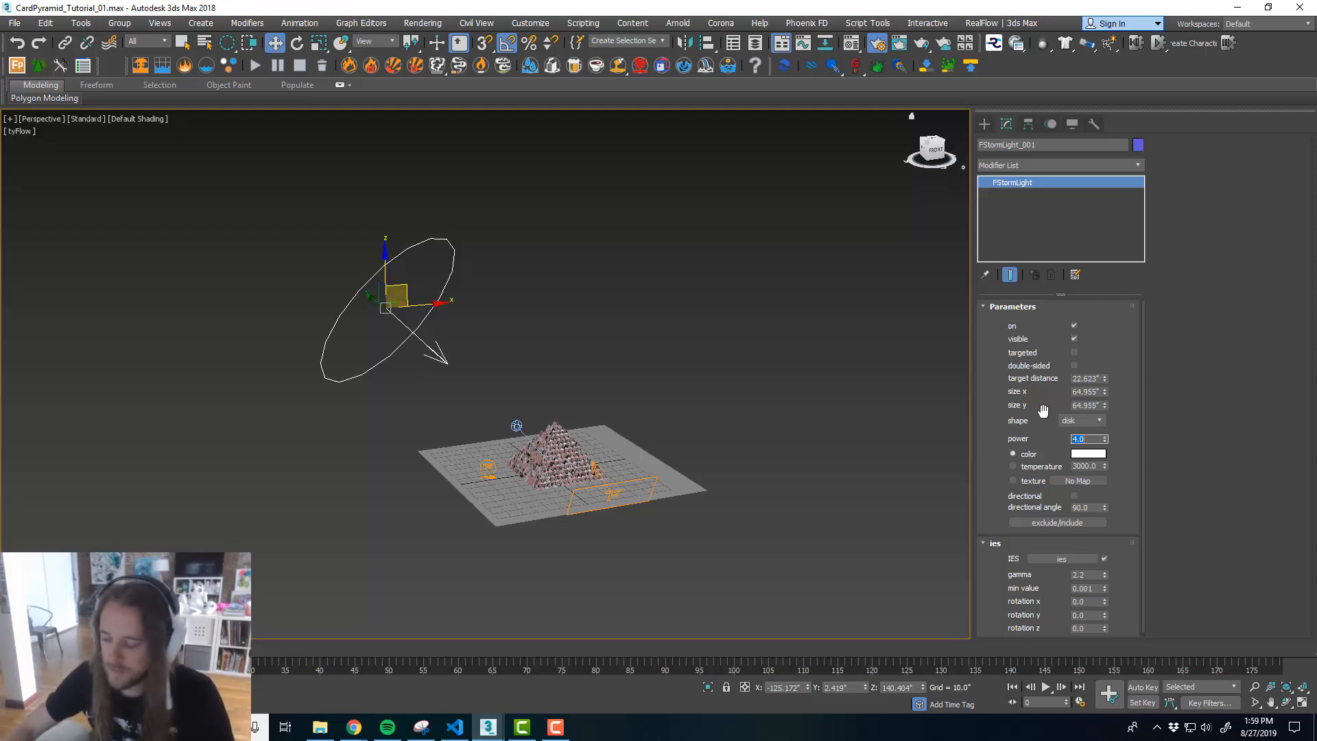
pyautogui.hotkey('alt', 'w')
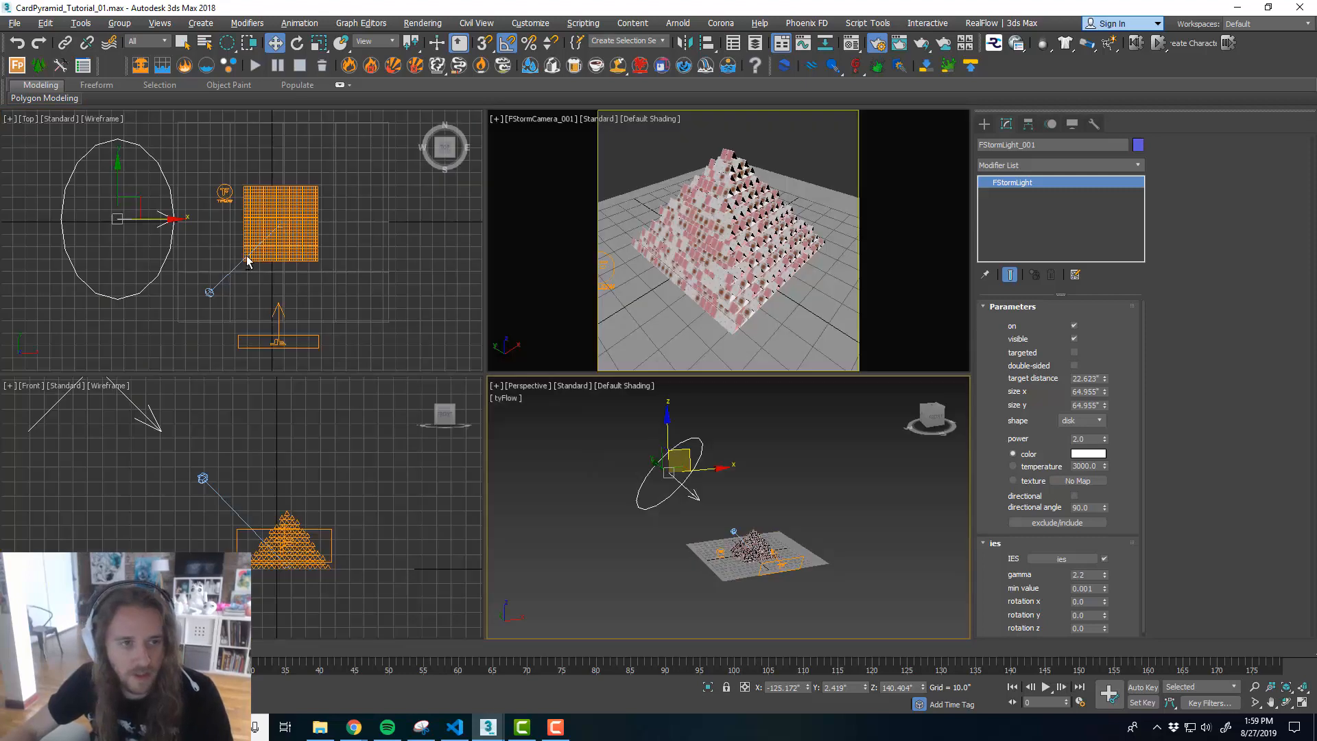
# - Clone the disk light to the opposite, front side of the pyramid in the top view
pyautogui.hotkey('alt', 'w')
pyautogui.moveTo(275, 297)
pyautogui.keyDown('shift'); pyautogui.mouseDown()
pyautogui.moveTo(639, 430)
pyautogui.moveTo(666, 458)
pyautogui.mouseUp(); pyautogui.keyUp('shift')
pyautogui.click(658, 422)
# - Turn the cloned light to 115 degrees about Z to face the pyramid and shift it to about X 55, Y -112 inches
pyautogui.press('e')
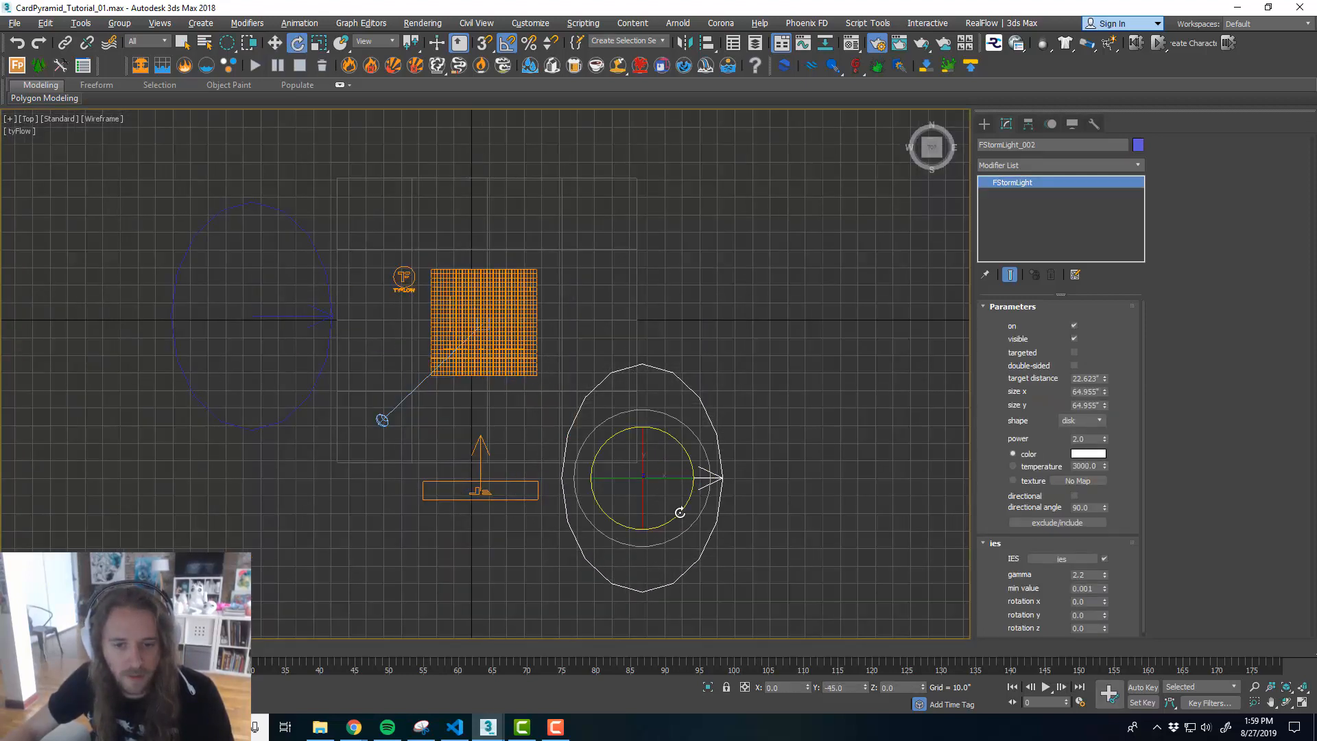
pyautogui.moveTo(680, 512)
pyautogui.mouseDown()
pyautogui.moveTo(603, 420)
pyautogui.moveTo(644, 462)
pyautogui.moveTo(620, 471)
pyautogui.moveTo(626, 462)
pyautogui.moveTo(550, 432)
pyautogui.mouseUp()
pyautogui.moveTo(550, 432); pyautogui.dragTo(537, 422, button='middle')
pyautogui.press('w')
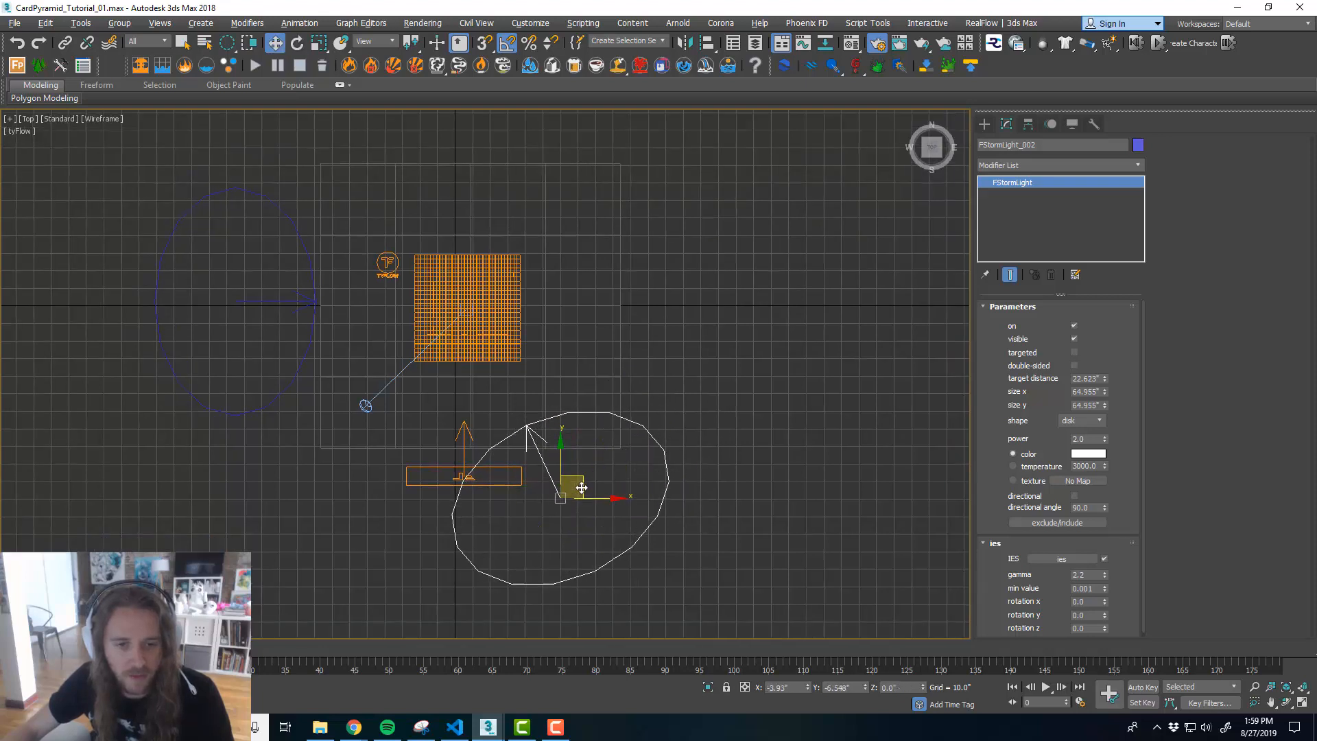
pyautogui.moveTo(582, 488); pyautogui.dragTo(571, 488)
# - Lower the cloned light to a height of about 80 inches and tilt it to aim at the pyramid
pyautogui.hotkey('alt', 'w')
pyautogui.hotkey('alt', 'w')
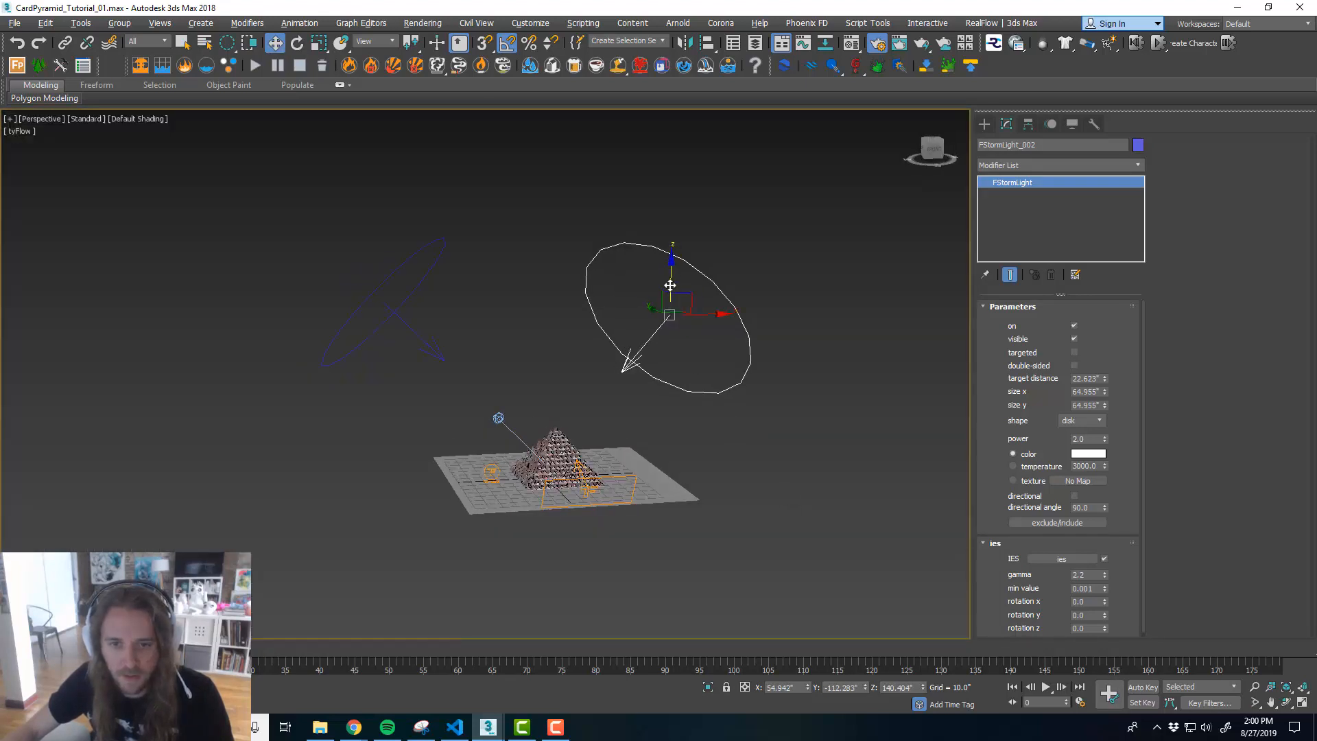
pyautogui.moveTo(670, 285); pyautogui.dragTo(668, 372)
pyautogui.keyDown('alt'); pyautogui.moveTo(698, 417); pyautogui.dragTo(635, 426, button='middle'); pyautogui.keyUp('alt')
pyautogui.press('e')
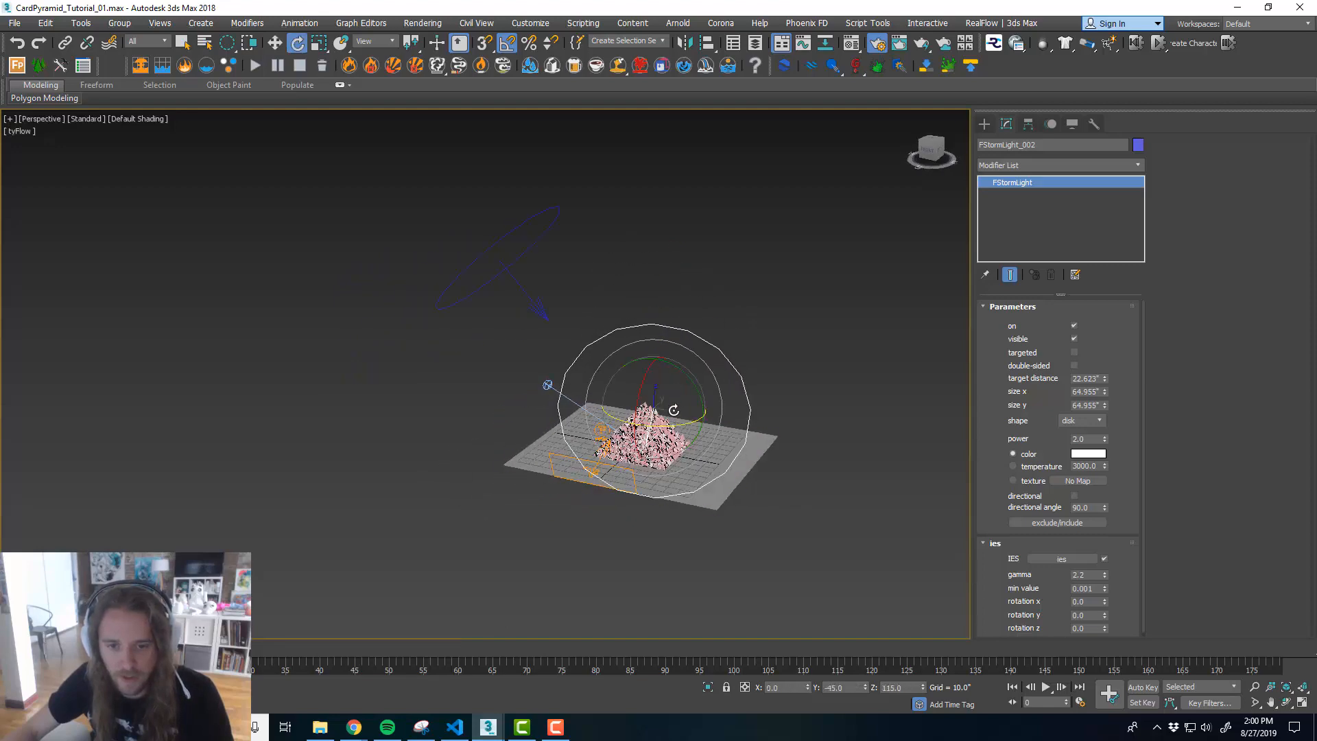
pyautogui.moveTo(673, 410); pyautogui.dragTo(665, 427)
pyautogui.keyDown('alt'); pyautogui.moveTo(665, 427); pyautogui.dragTo(720, 383, button='middle'); pyautogui.keyUp('alt')
pyautogui.scroll(3, 640, 473)
pyautogui.scroll(-3, 720, 382)
pyautogui.scroll(3, 558, 457)
pyautogui.moveTo(559, 456); pyautogui.dragTo(658, 465, button='middle')
pyautogui.scroll(-3, 609, 441)
pyautogui.scroll(2, 659, 466)
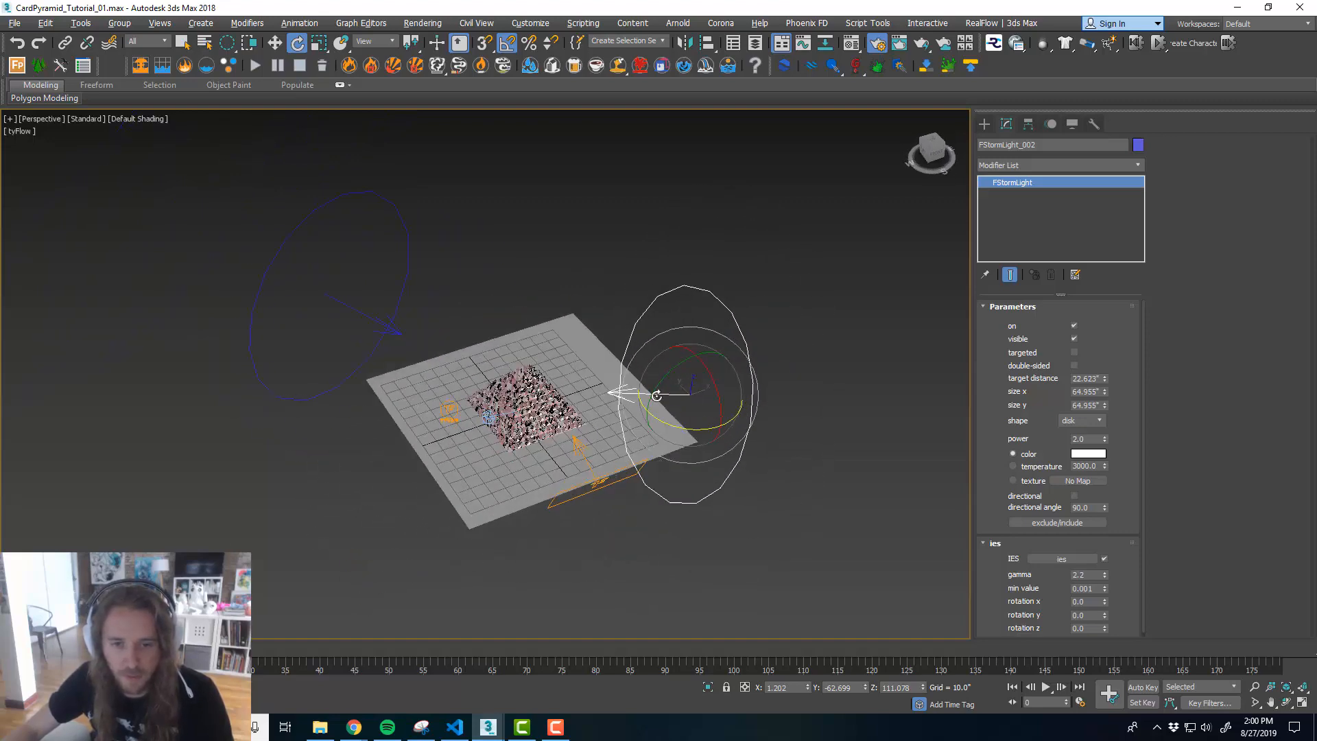
# - Move the cloned light slightly away from the pyramid, to about X 62 and Y -125 inches, and deselect it
pyautogui.press('w')
pyautogui.keyDown('alt'); pyautogui.moveTo(726, 435); pyautogui.dragTo(679, 439, button='middle'); pyautogui.keyUp('alt')
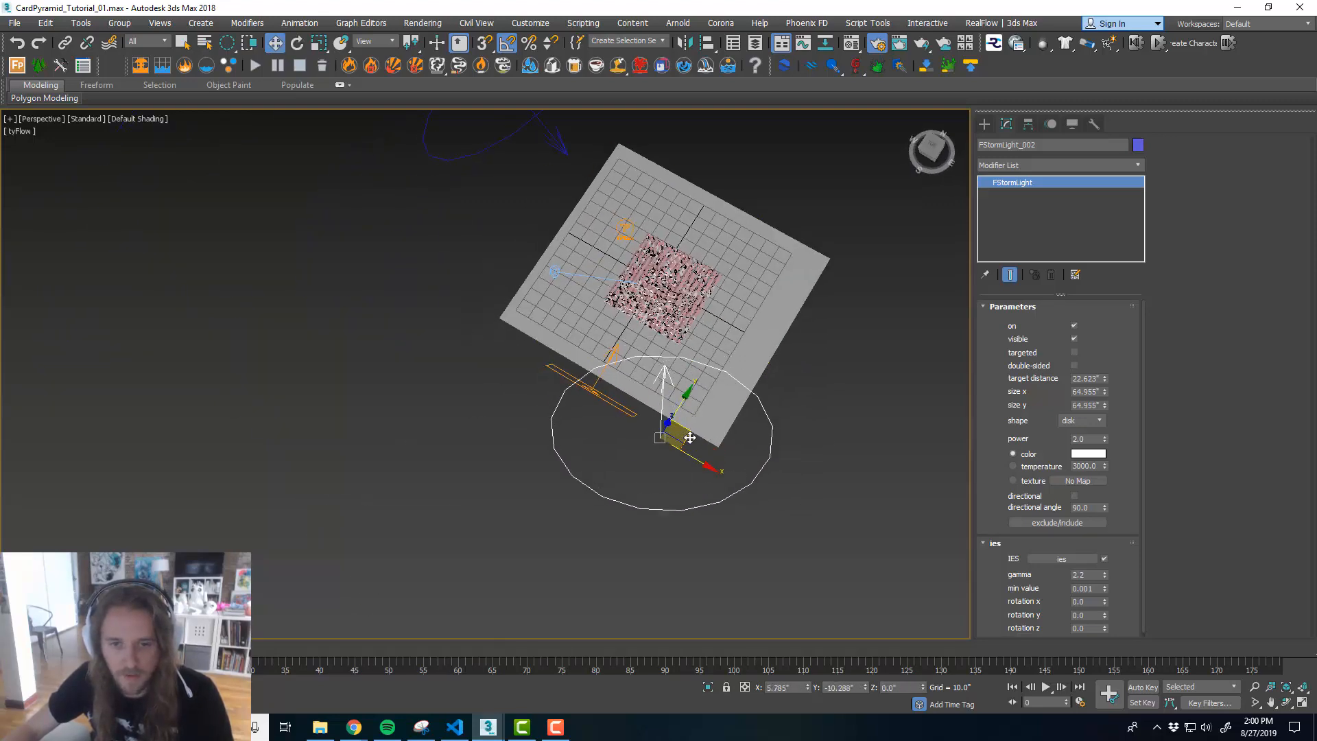
pyautogui.moveTo(689, 438); pyautogui.dragTo(689, 443)
pyautogui.keyDown('alt'); pyautogui.moveTo(577, 443); pyautogui.dragTo(641, 476, button='middle'); pyautogui.keyUp('alt')
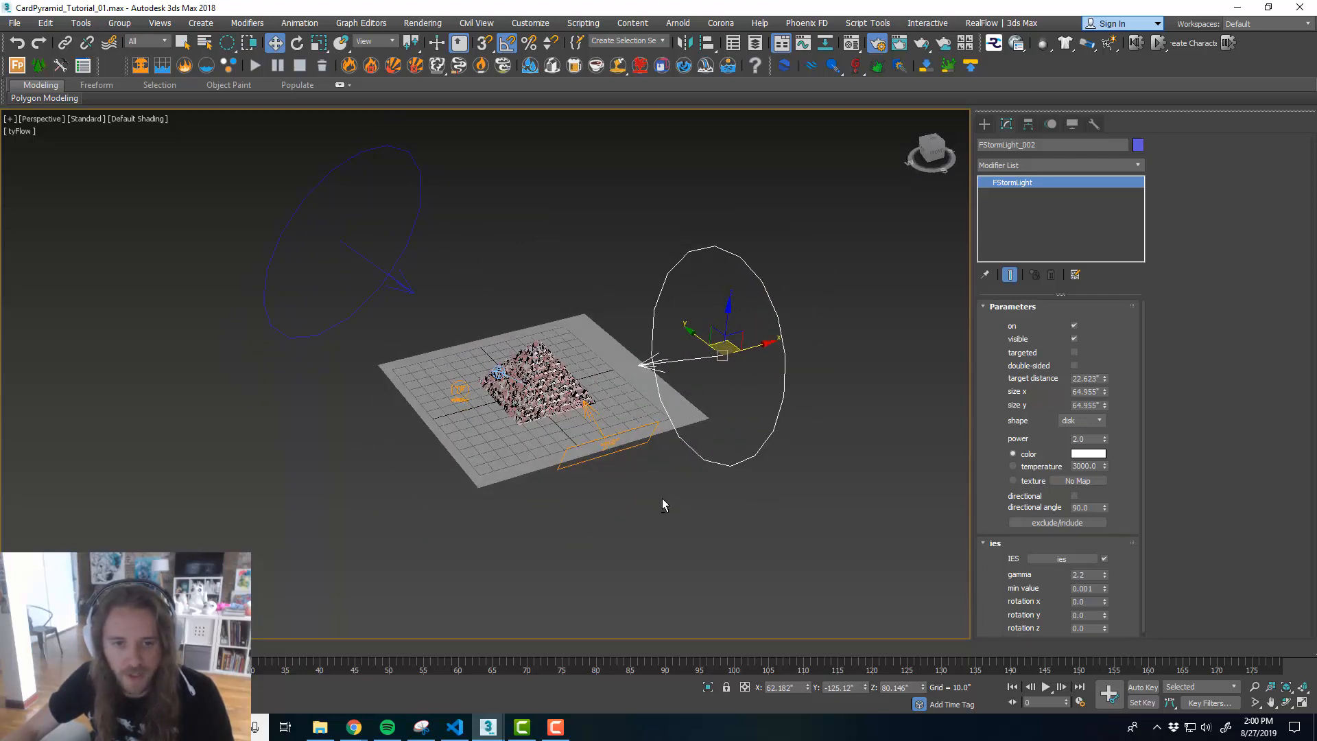
pyautogui.click(661, 498)
# - Hide the grid in the top view and draw a large ground plane about 784 inches long and 1516 inches wide around the scene
pyautogui.hotkey('alt', 'w')
pyautogui.middleClick(470, 333)
pyautogui.hotkey('alt', 'w')
pyautogui.scroll(-5, 512, 423)
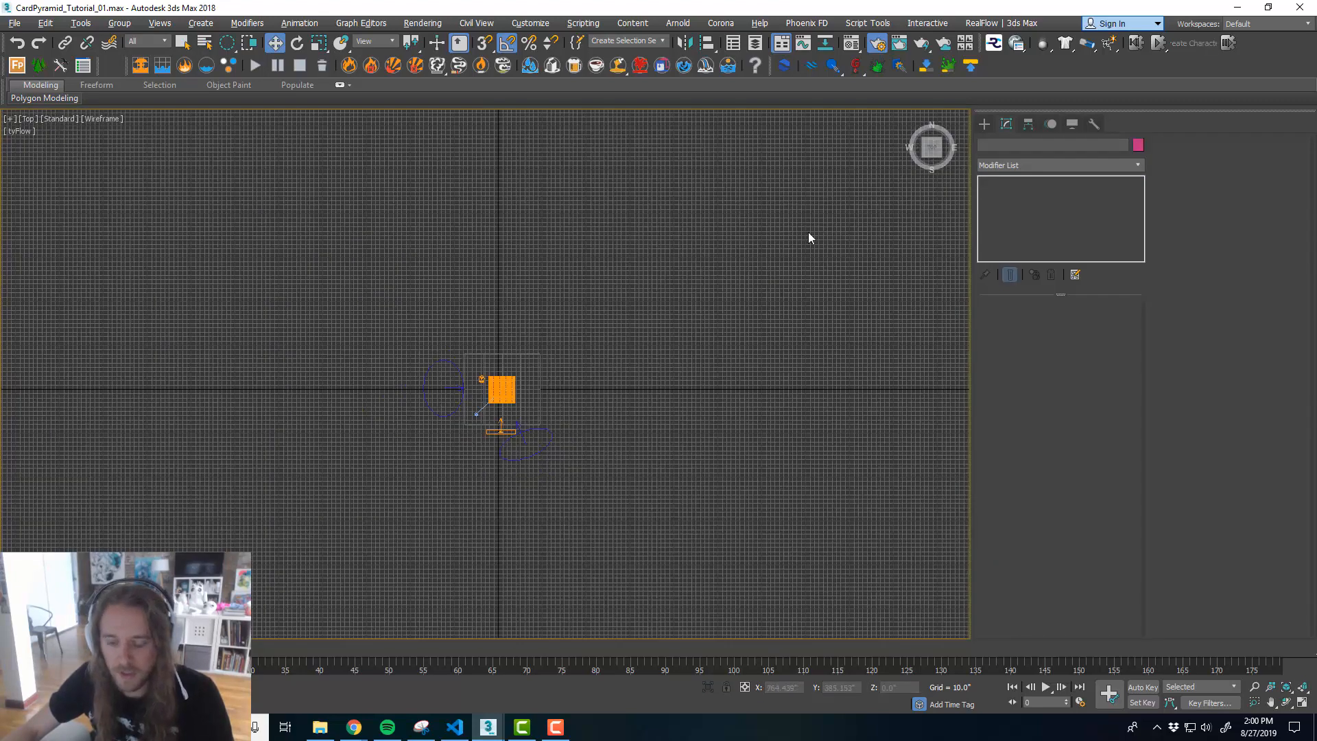
pyautogui.scroll(-1, 808, 238)
pyautogui.press('g')
pyautogui.click(991, 125)
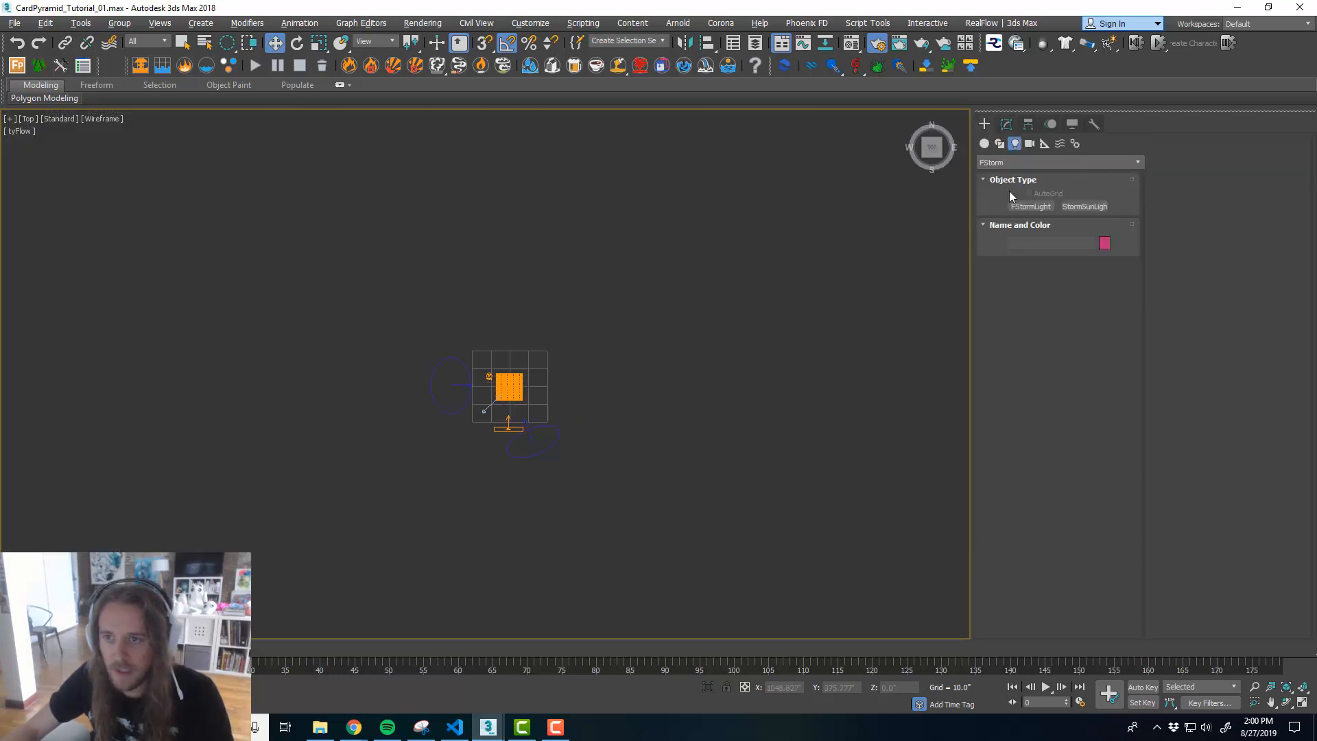
pyautogui.click(985, 144)
pyautogui.click(1068, 263)
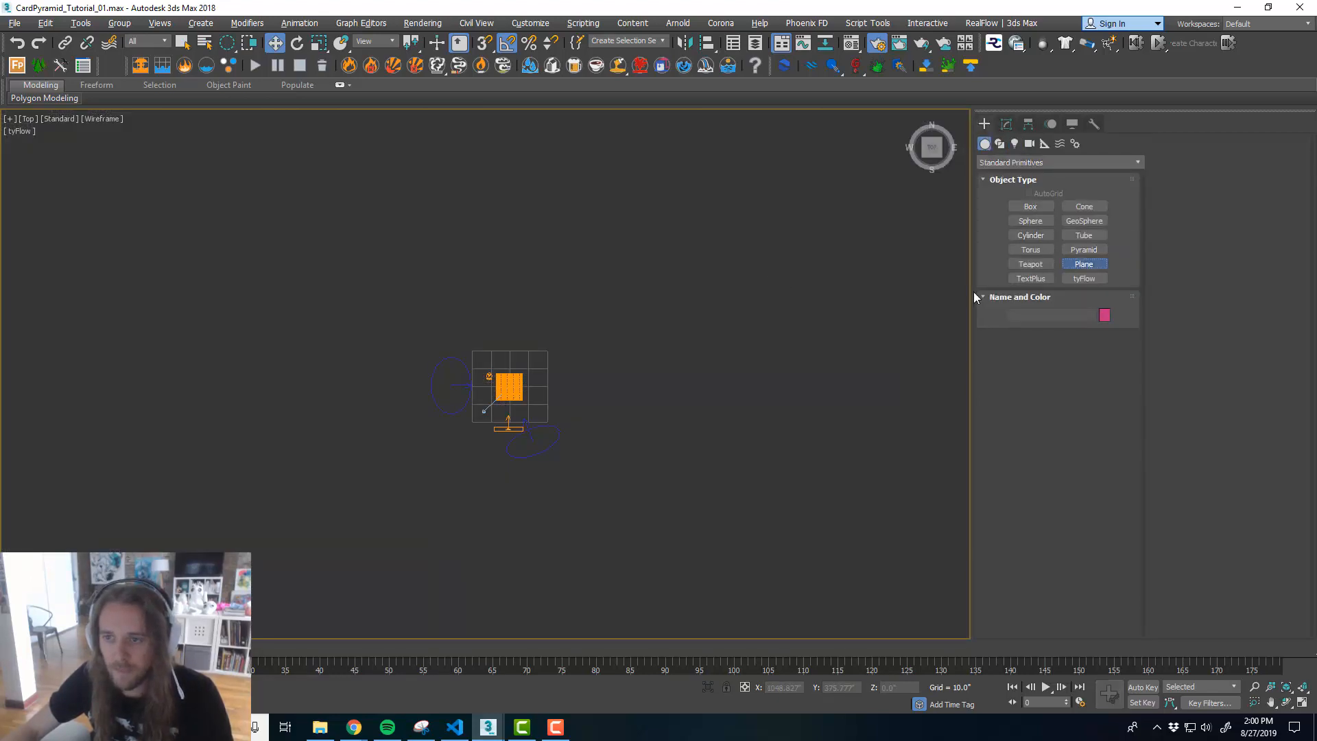
pyautogui.moveTo(320, 491); pyautogui.dragTo(791, 247)
pyautogui.press('w')
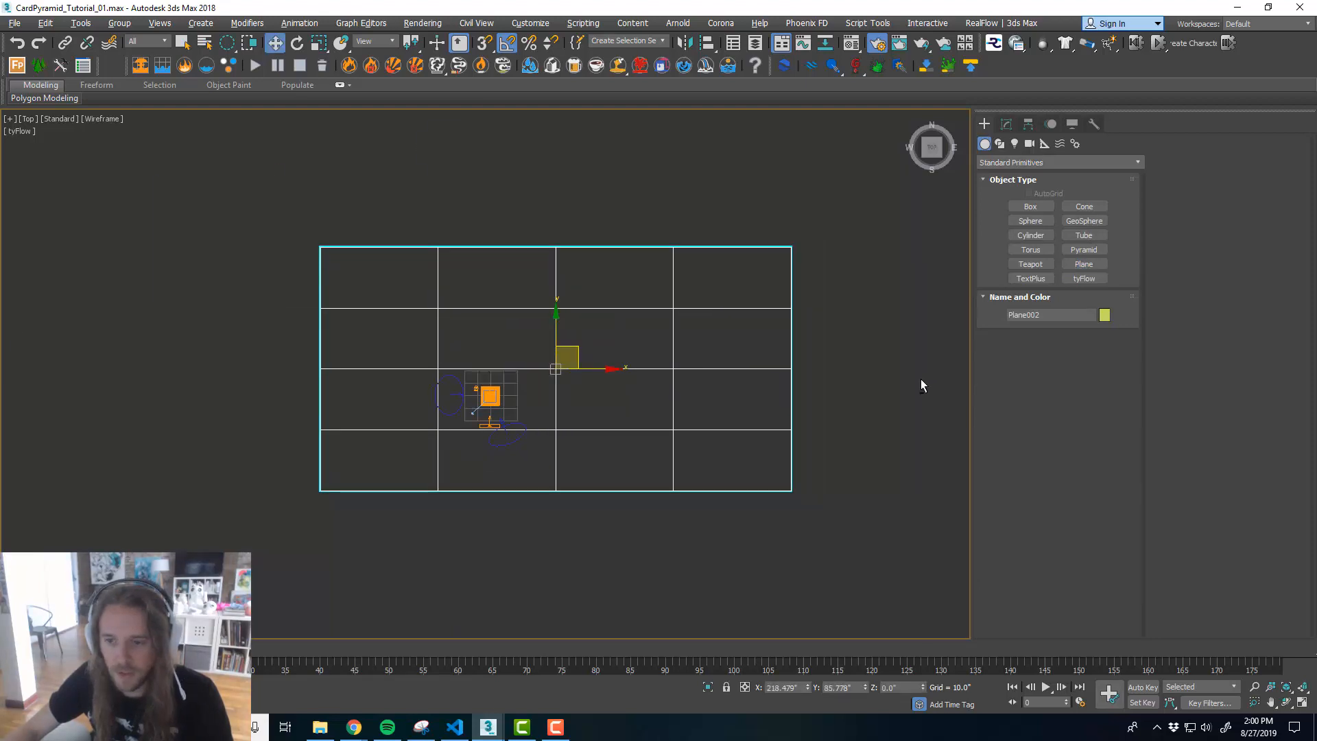
# - Reduce the new plane's length and width segments to 1 each
pyautogui.press('p')
pyautogui.click(1006, 123)
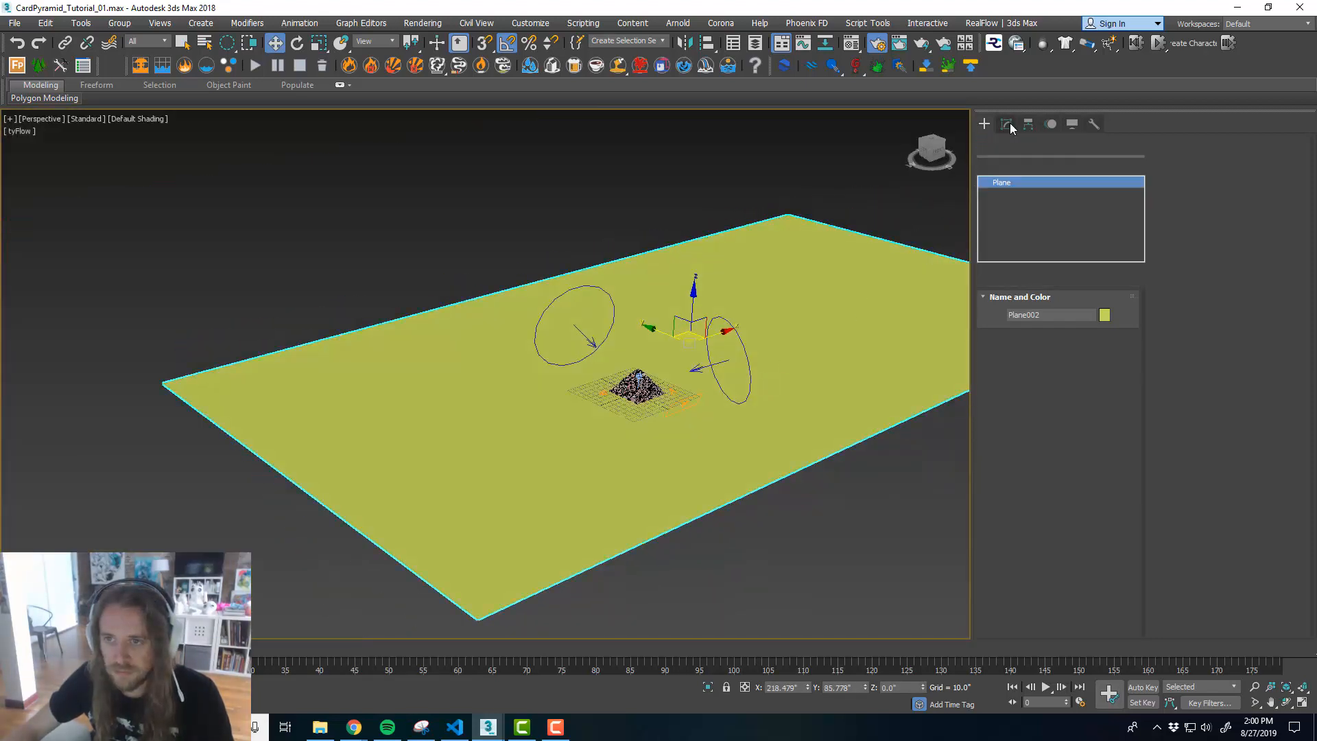
pyautogui.rightClick(1100, 360)
pyautogui.rightClick(1100, 375)
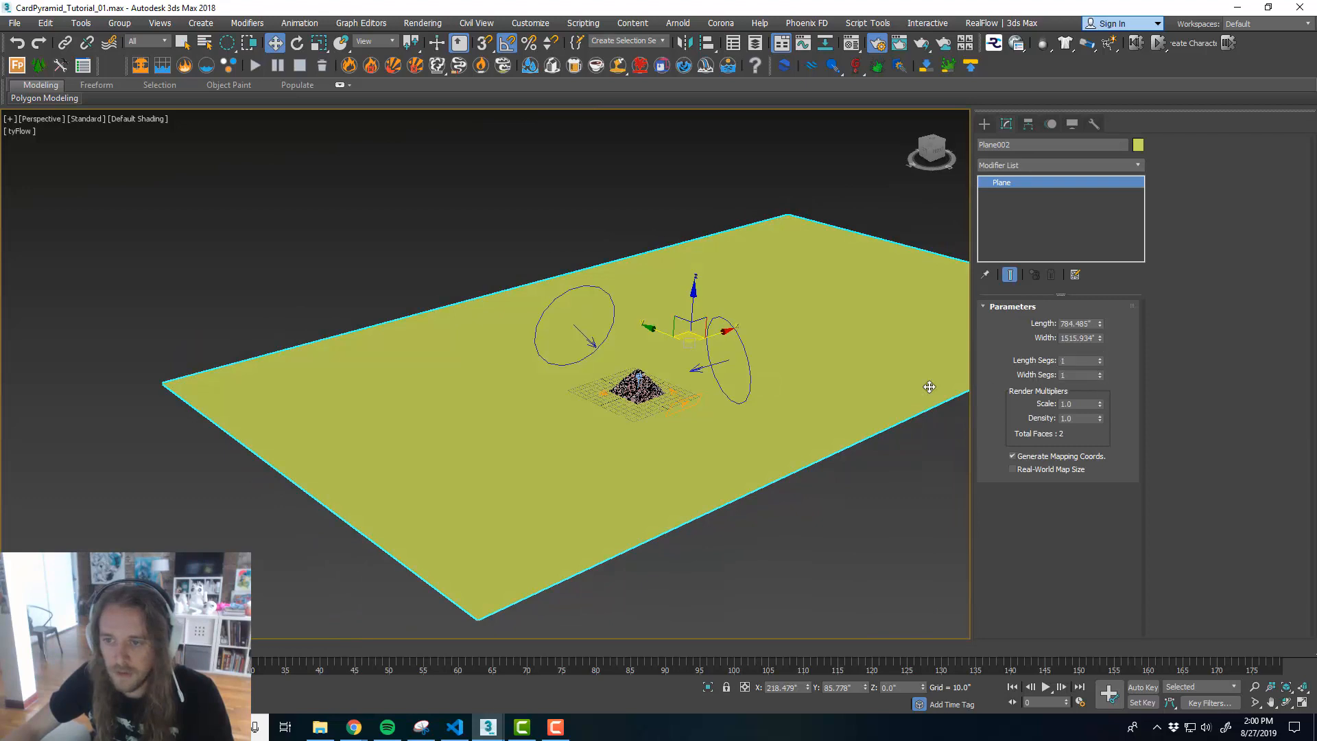
# - Turn on Edged Faces display in the perspective view
pyautogui.moveTo(686, 411); pyautogui.dragTo(624, 411, button='middle')
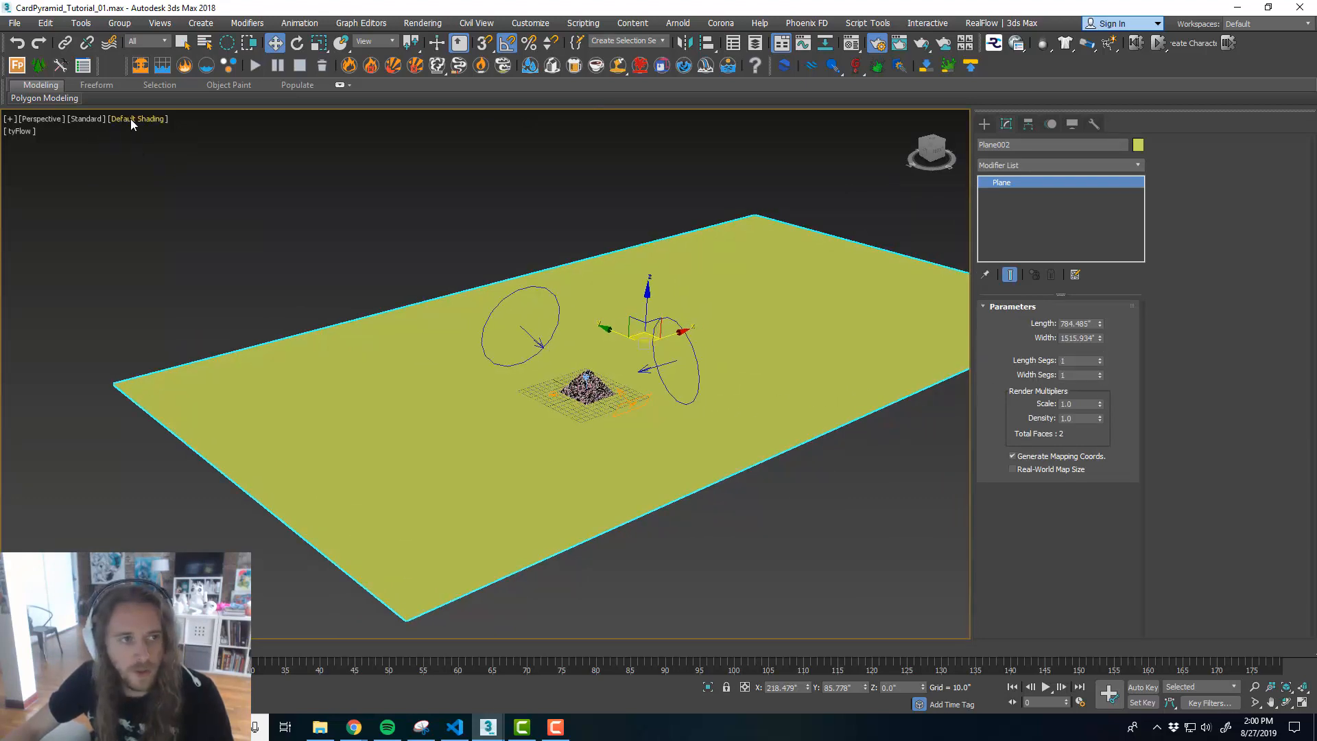
pyautogui.click(130, 118)
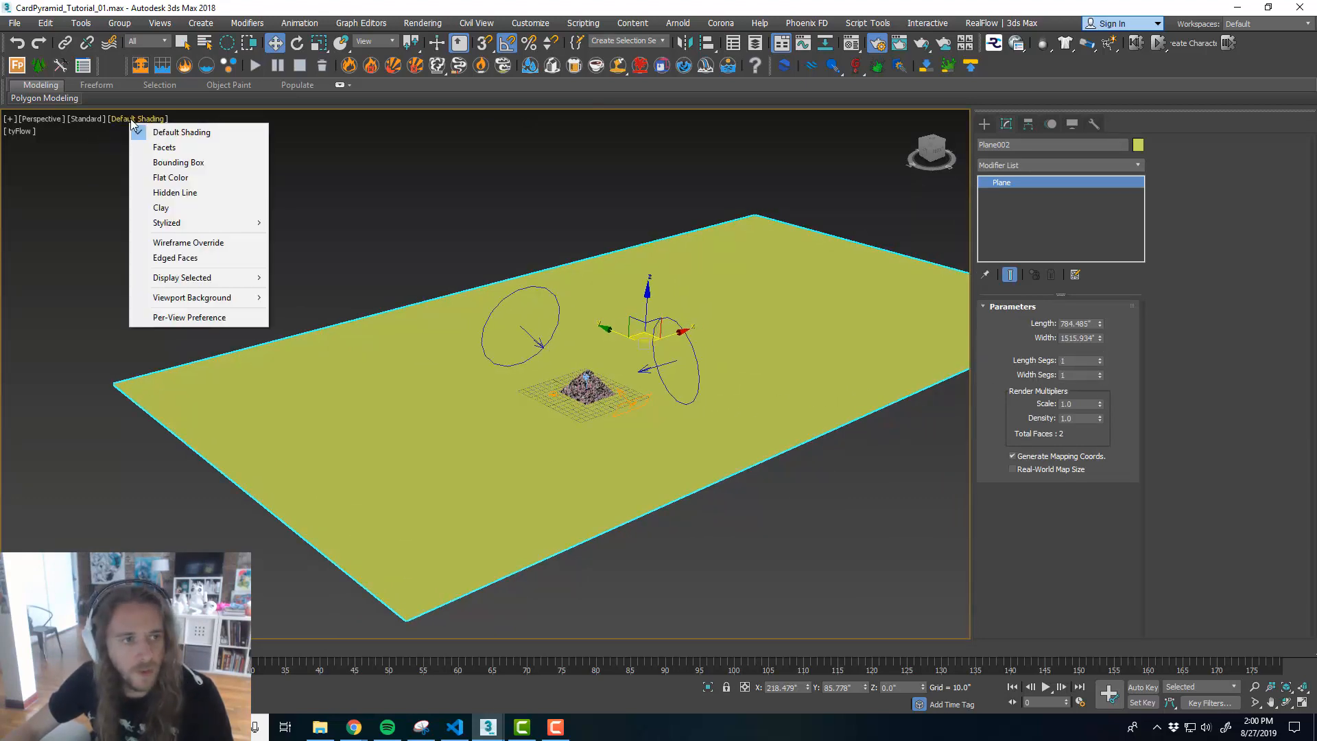
pyautogui.click(167, 259)
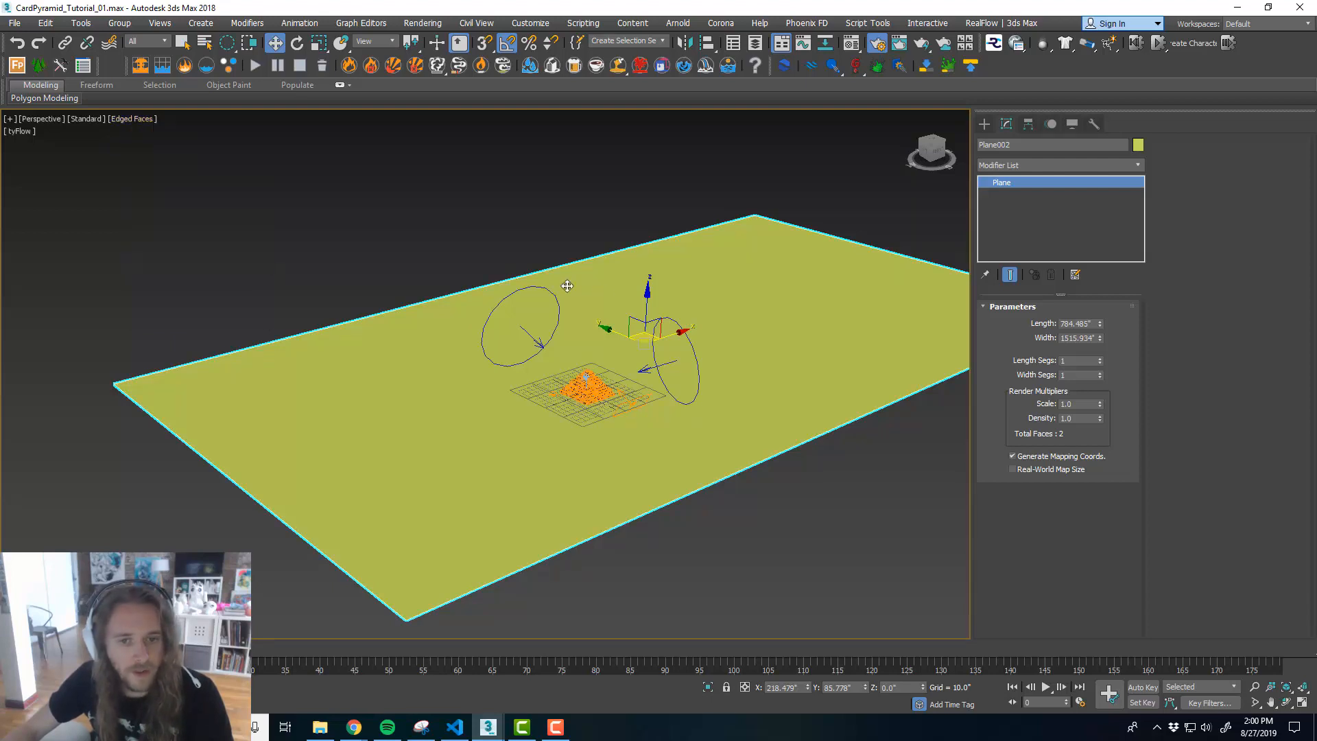
# - Add an Edit Poly modifier to the large ground plane
pyautogui.click(1122, 162)
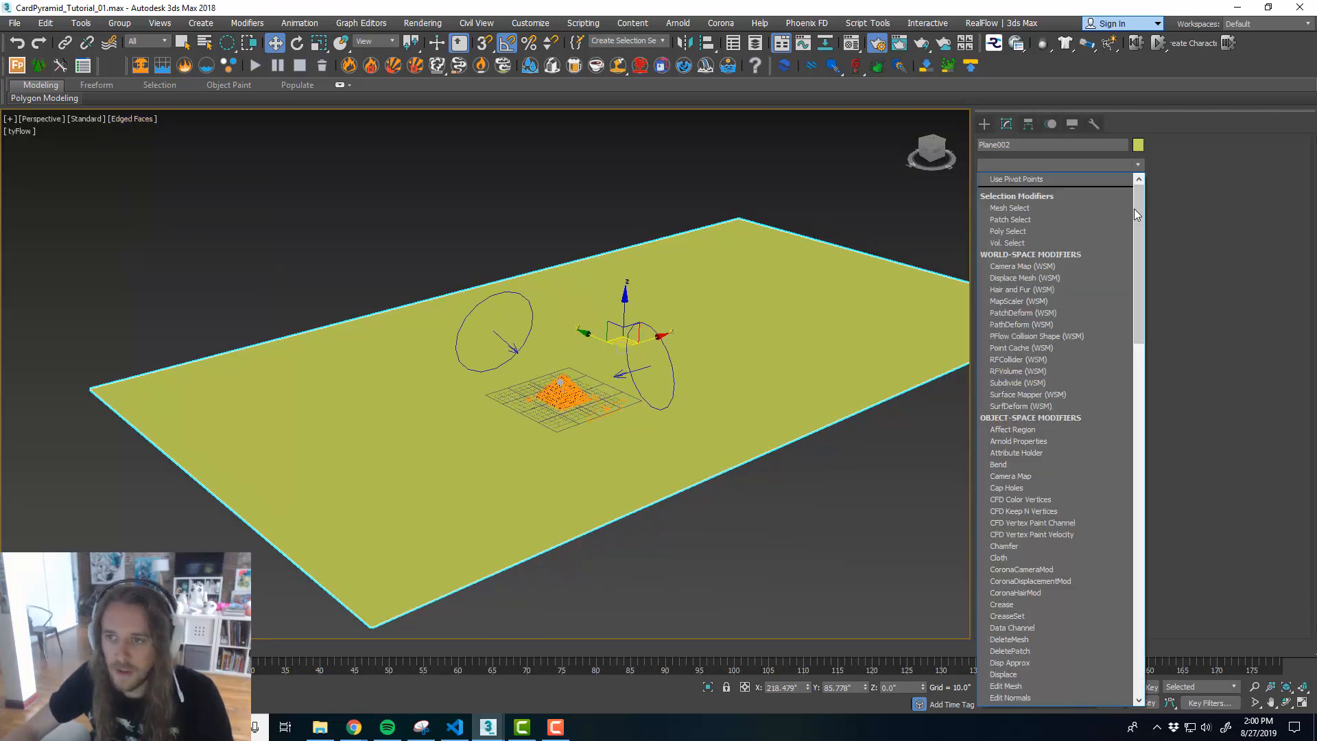
pyautogui.moveTo(1137, 225); pyautogui.dragTo(1144, 344)
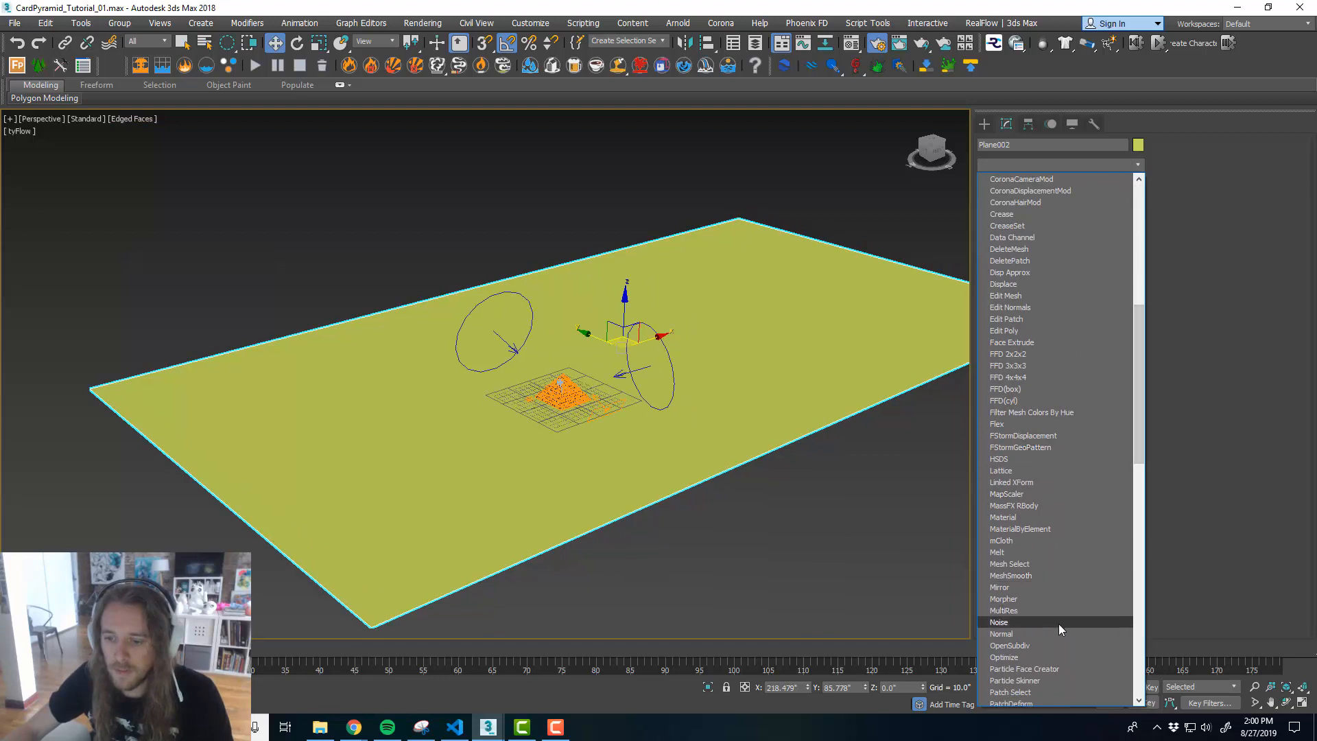
pyautogui.click(1043, 334)
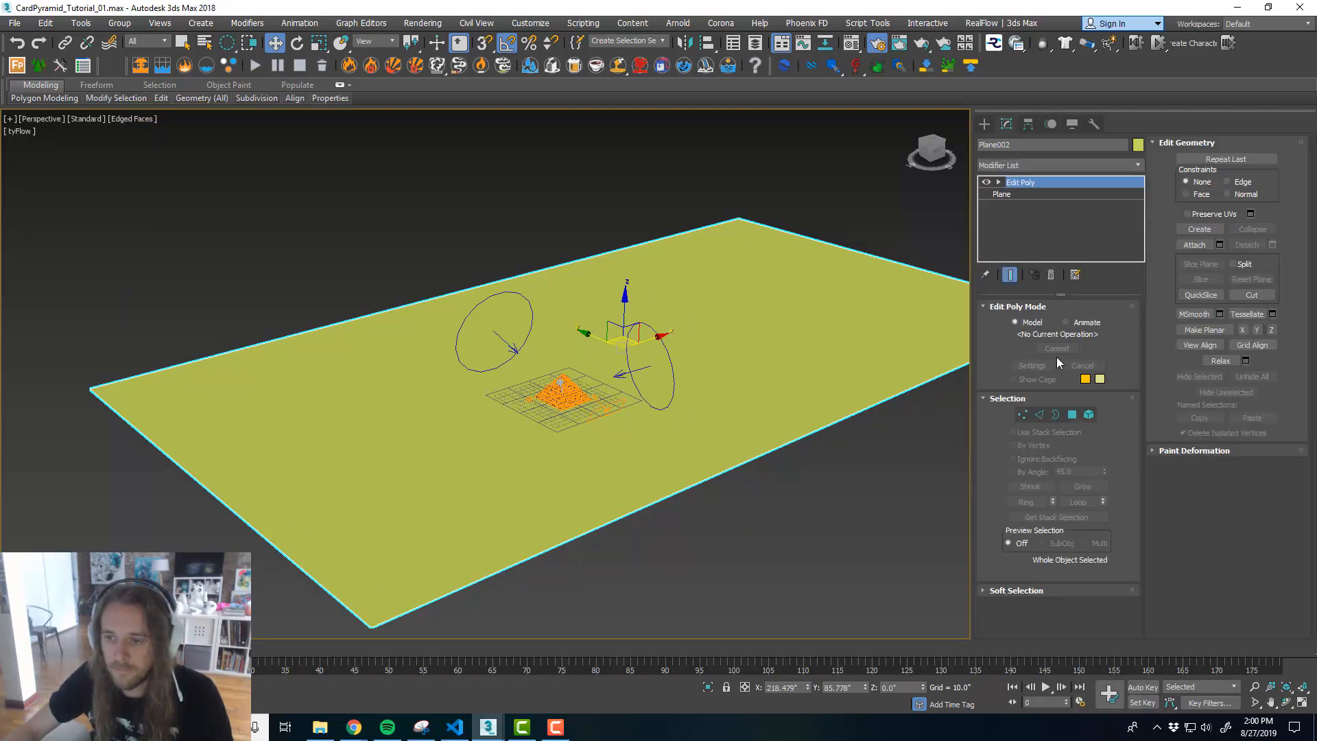
# - Extend the plane's long back edge straight up by about 440 inches to form a backdrop wall
pyautogui.click(1040, 415)
pyautogui.click(473, 288)
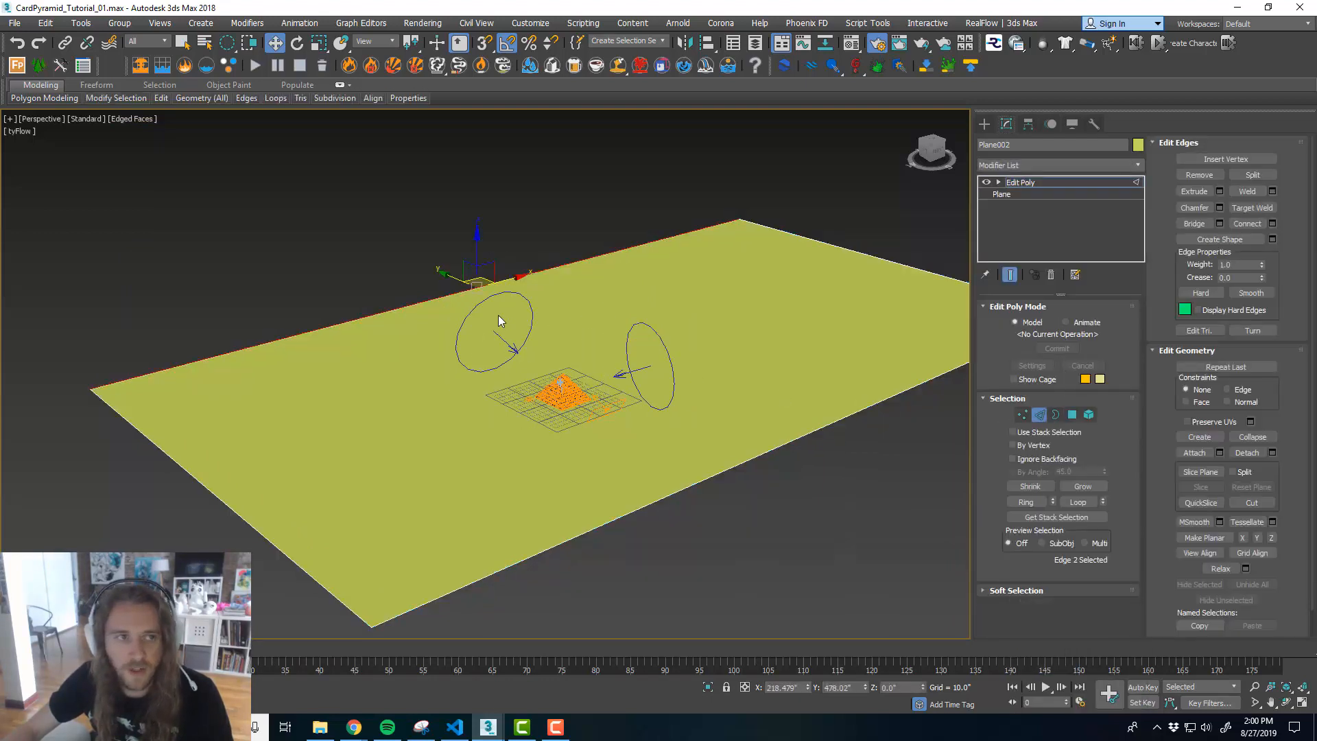
pyautogui.moveTo(498, 315); pyautogui.dragTo(516, 349, button='middle')
pyautogui.moveTo(227, 43); pyautogui.dragTo(227, 44)
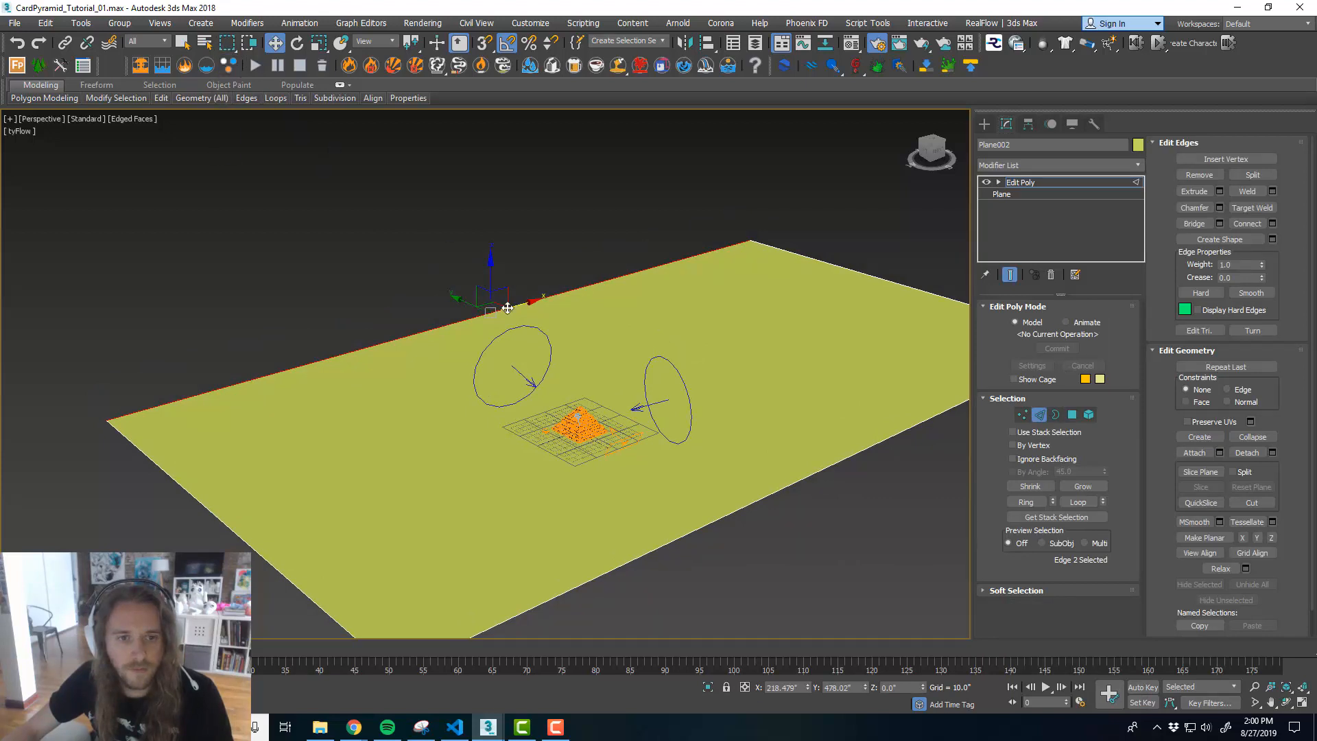
pyautogui.keyDown('shift'); pyautogui.moveTo(492, 281); pyautogui.dragTo(504, 48); pyautogui.keyUp('shift')
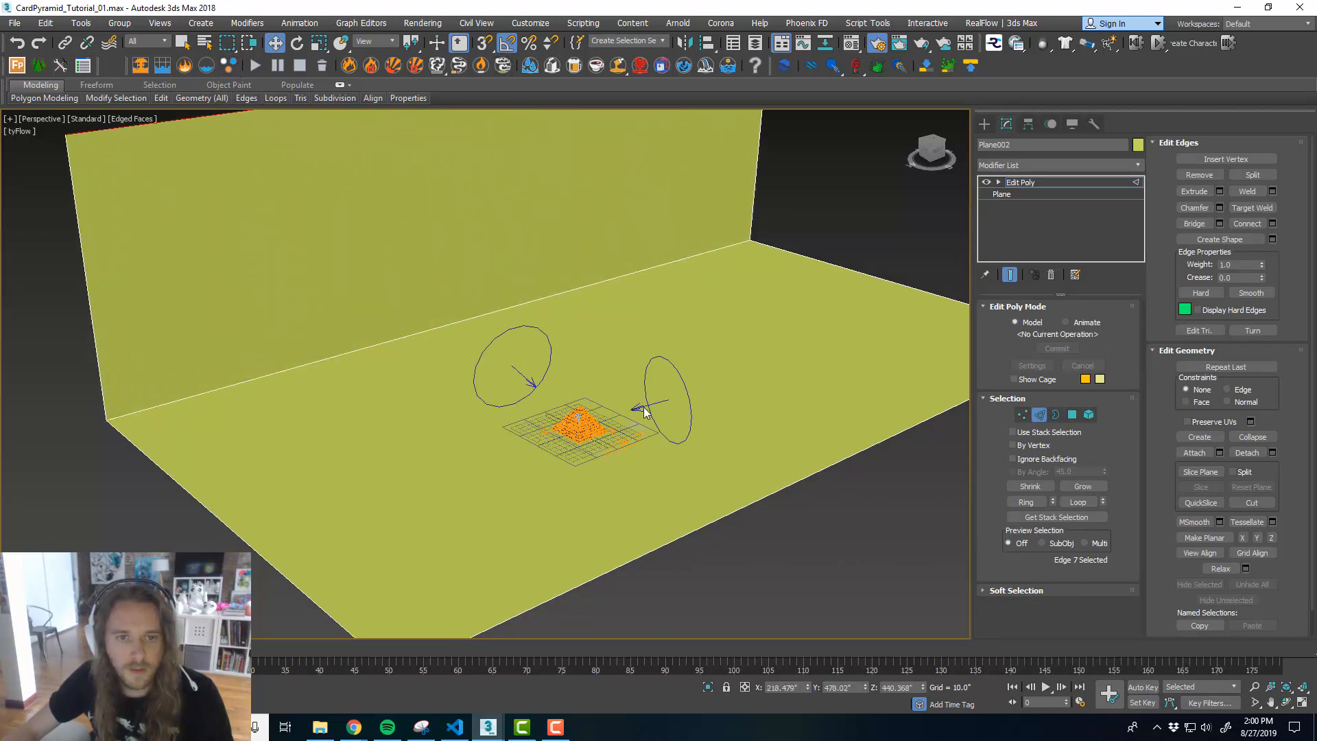
# - Select the edge where the backdrop wall meets the floor and add a Chamfer modifier set to Standard Chamfer
pyautogui.scroll(-3, 579, 417)
pyautogui.click(573, 312)
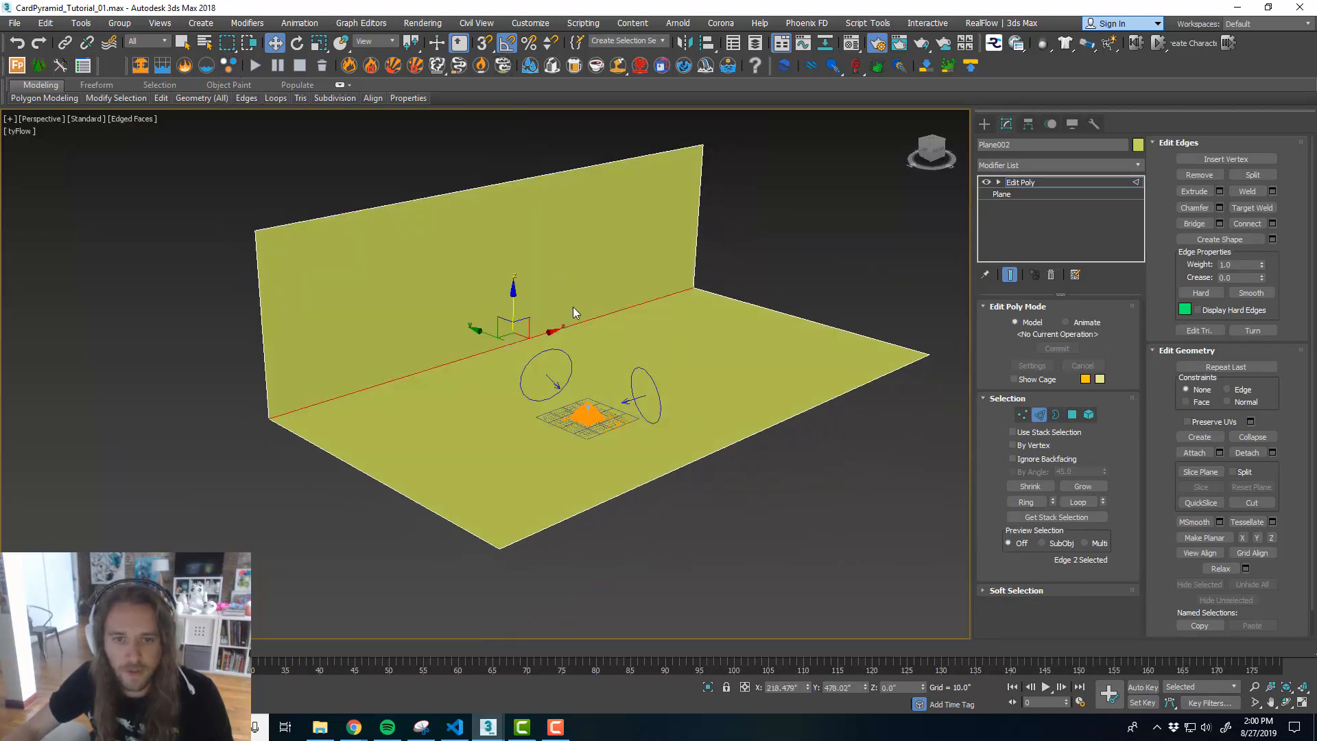
pyautogui.scroll(3, 604, 336)
pyautogui.click(1125, 166)
pyautogui.scroll(-7, 1141, 262)
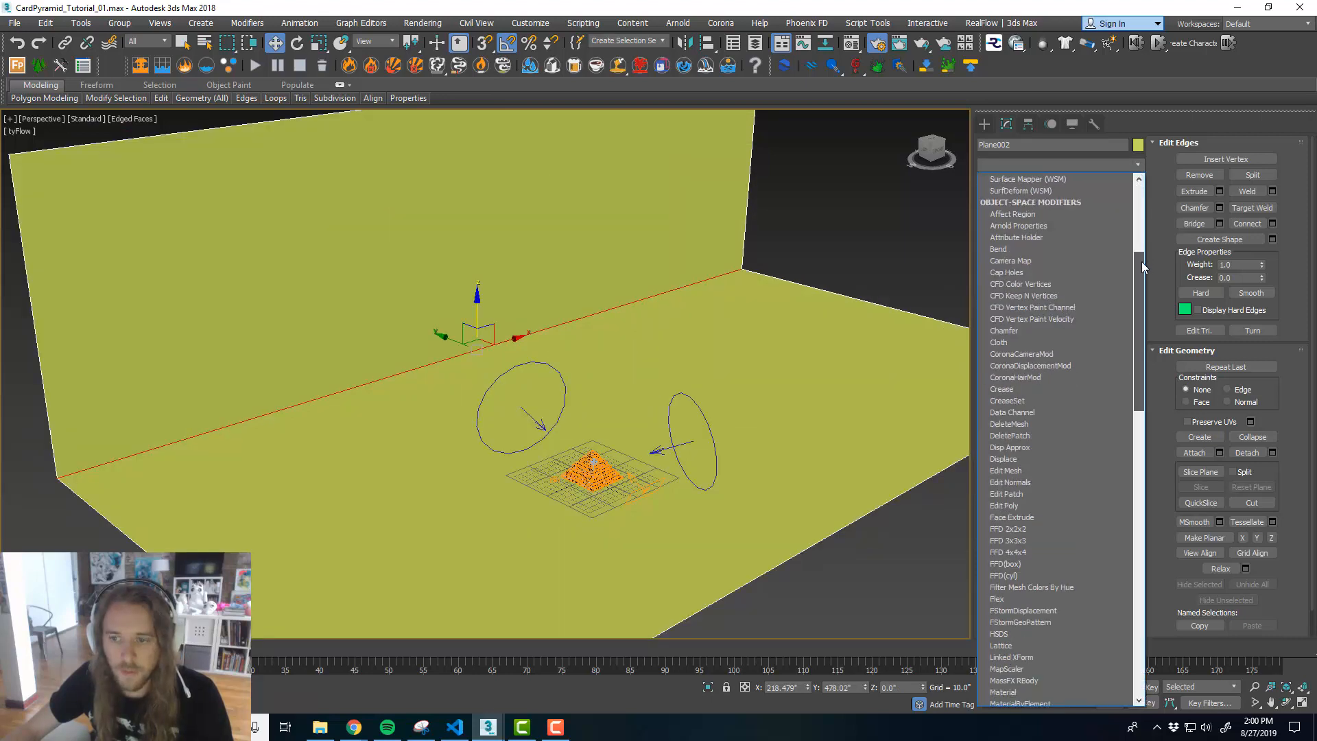
pyautogui.click(1064, 318)
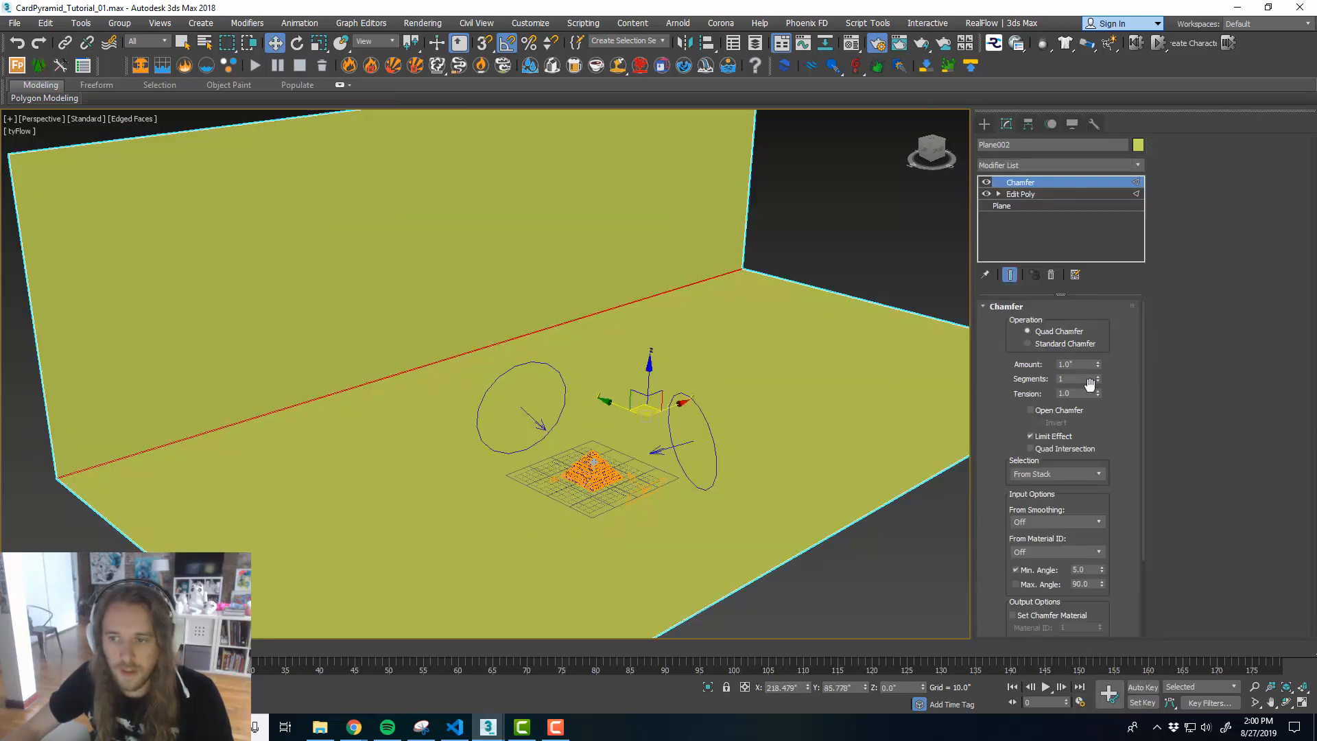
pyautogui.click(1065, 344)
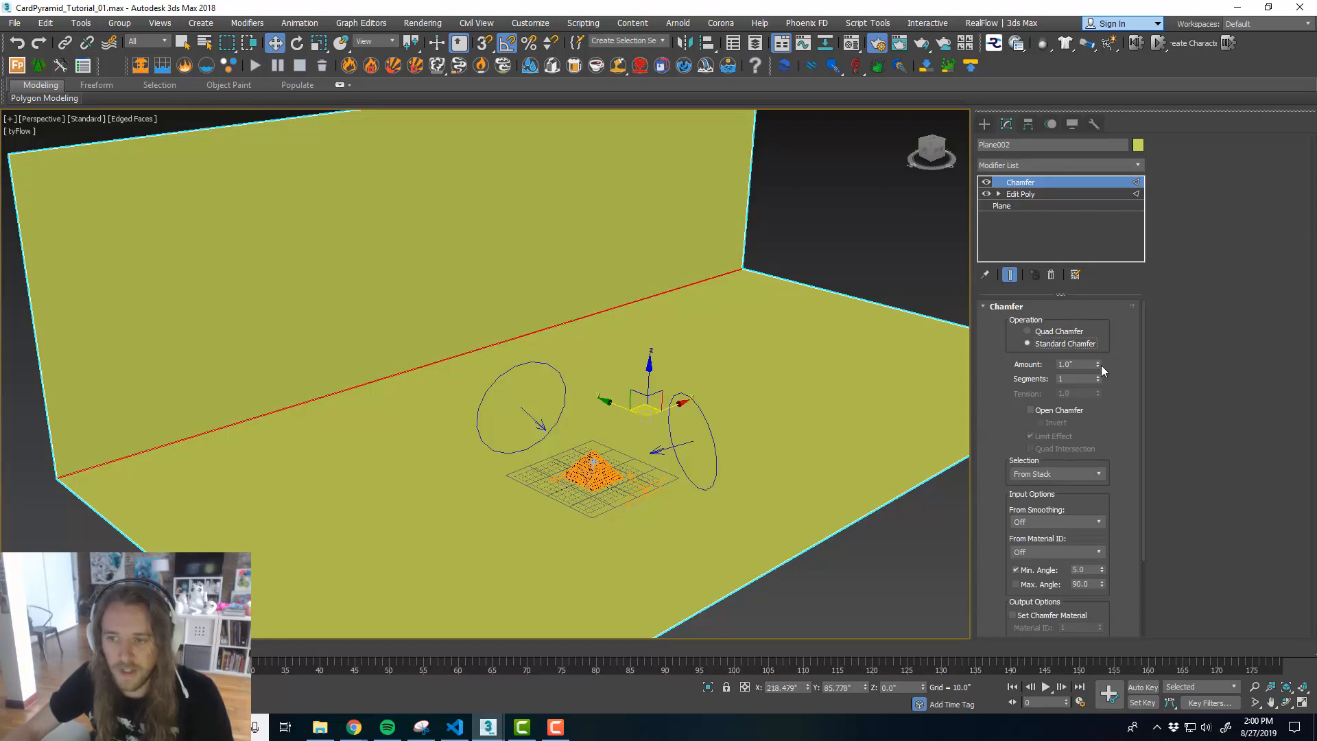
# - Round the backdrop's corner with a chamfer amount of about 173 inches and 30 segments
pyautogui.moveTo(1100, 365); pyautogui.dragTo(1097, 340)
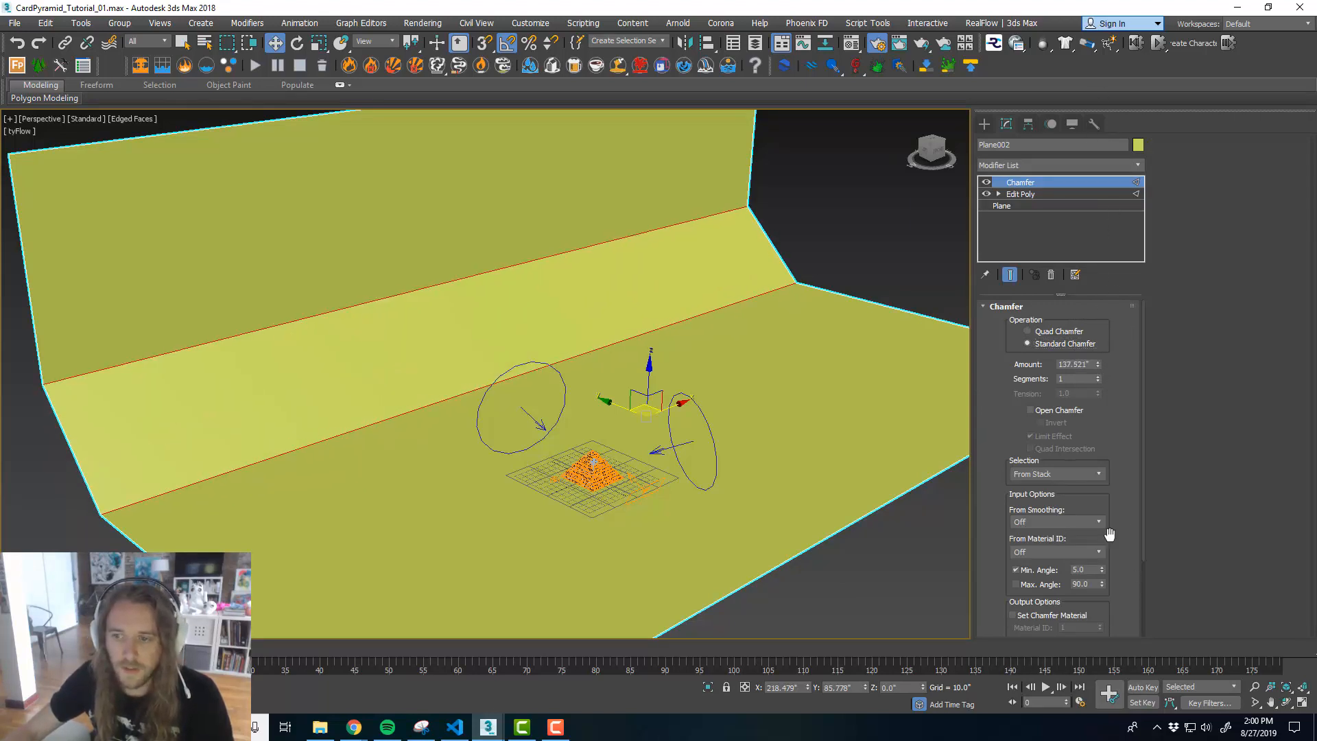
pyautogui.doubleClick(1073, 381)
pyautogui.write('30')
pyautogui.press('Return')
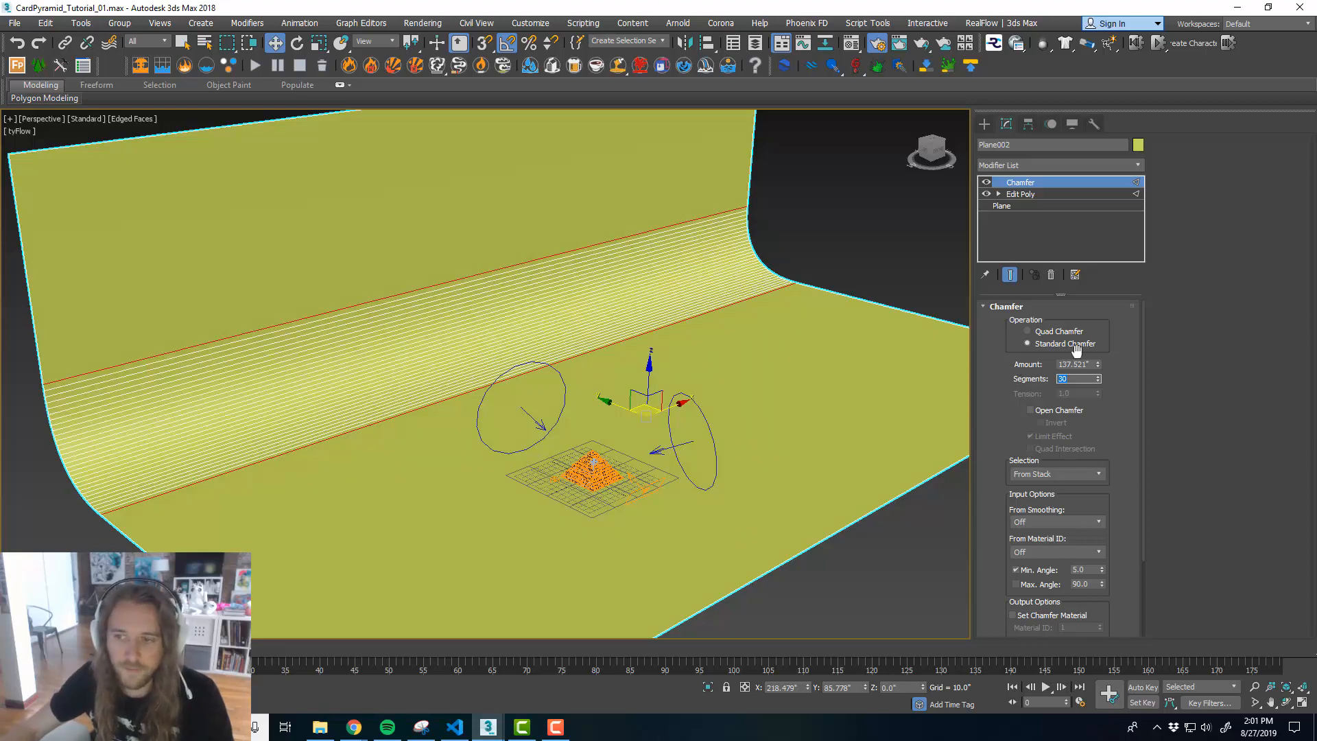
pyautogui.moveTo(1097, 363); pyautogui.dragTo(1098, 345)
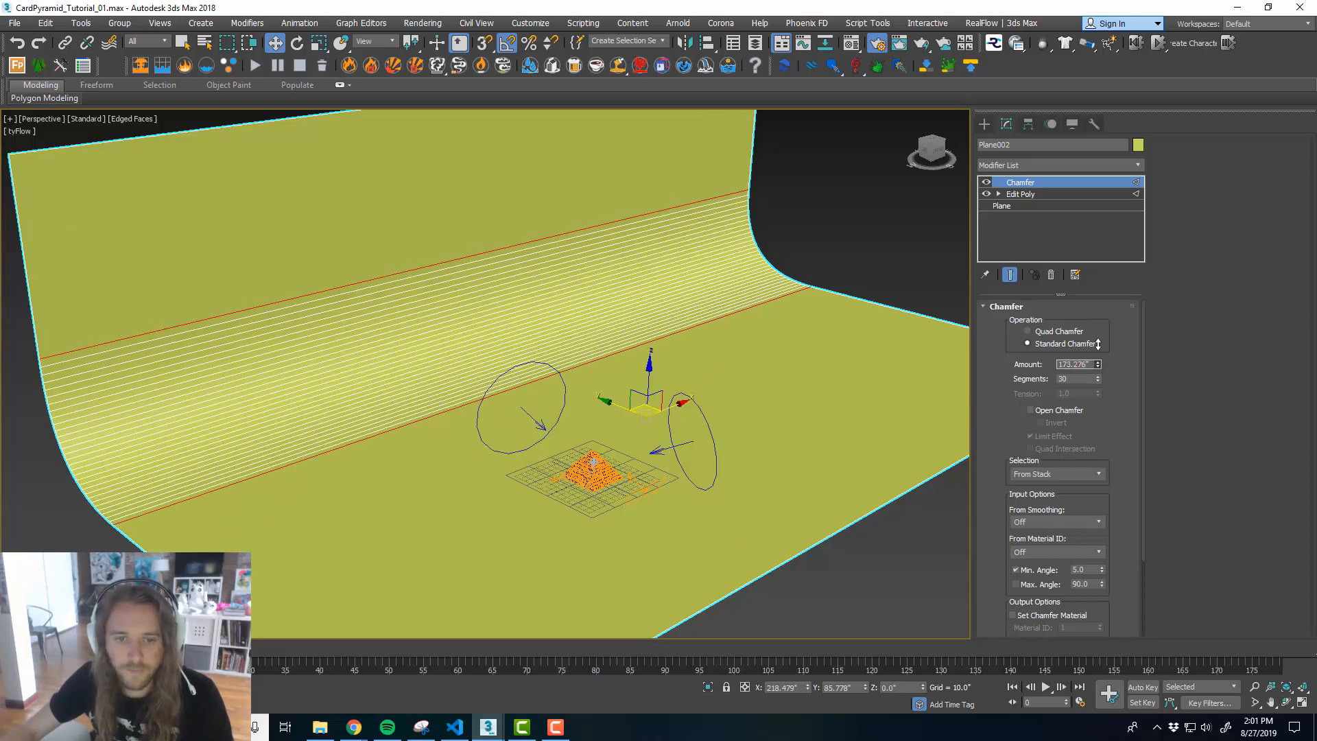
pyautogui.moveTo(758, 491); pyautogui.dragTo(682, 438, button='middle')
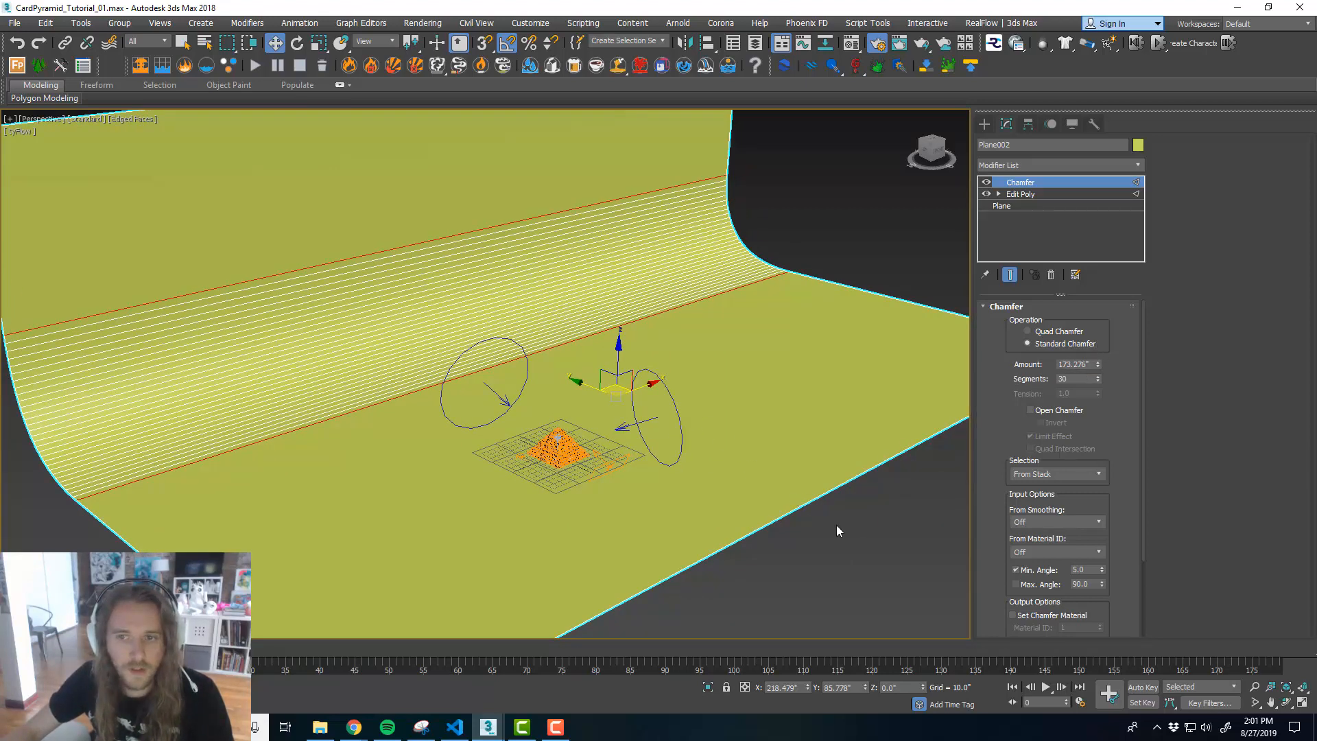
# - Move the backdrop in the top view so its floor is roughly centred on the card pyramid
pyautogui.hotkey('alt', 'w')
pyautogui.hotkey('alt', 'w')
pyautogui.scroll(5, 580, 368)
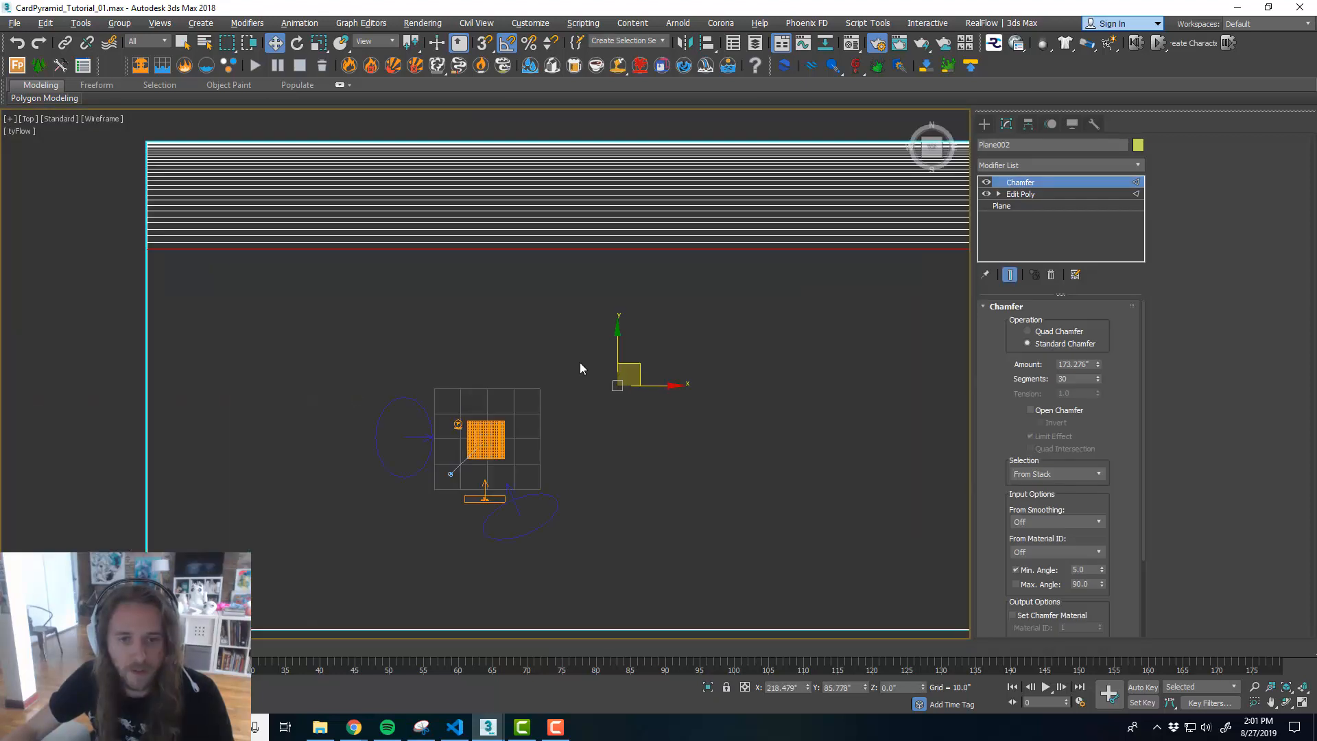
pyautogui.scroll(-2, 580, 368)
pyautogui.press('e')
pyautogui.press('w')
pyautogui.moveTo(632, 360); pyautogui.dragTo(536, 399)
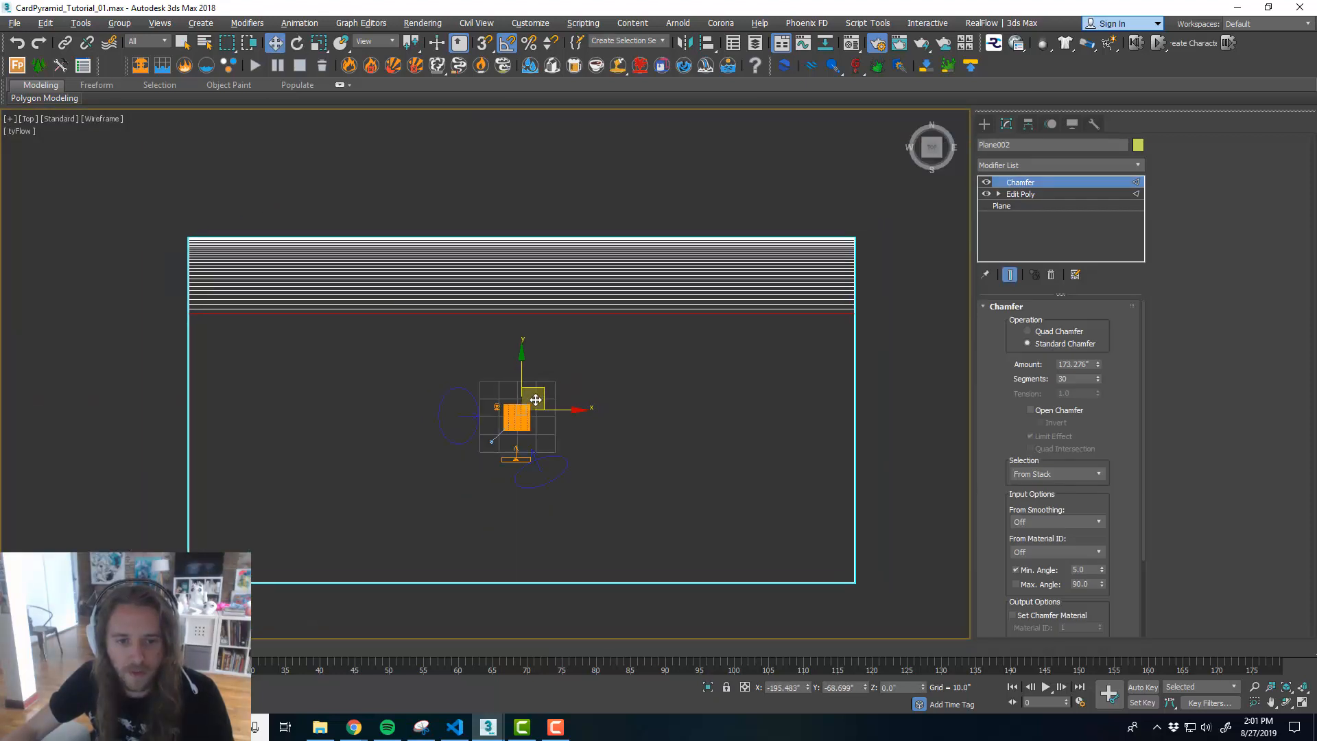
# - Rotate the backdrop -45 degrees about Z in the top view
pyautogui.scroll(2, 538, 395)
pyautogui.press('e')
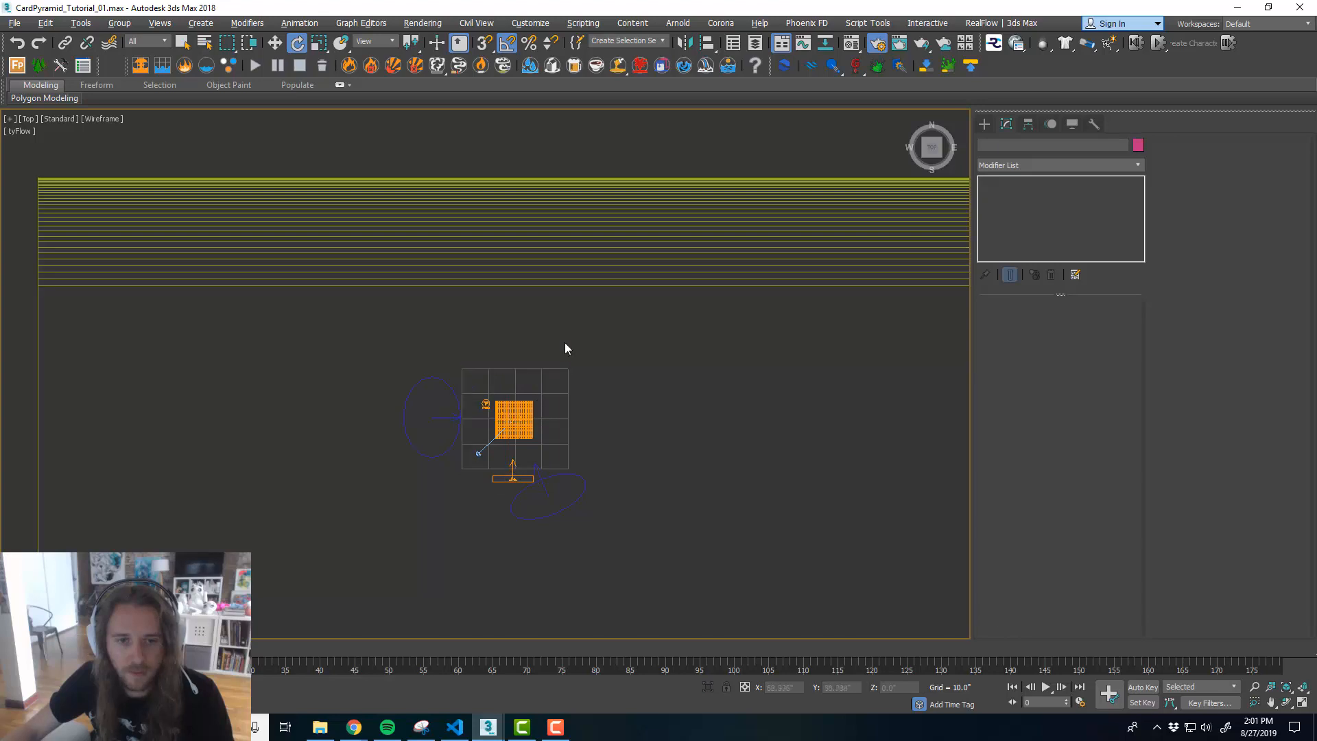
pyautogui.moveTo(547, 386); pyautogui.dragTo(574, 399)
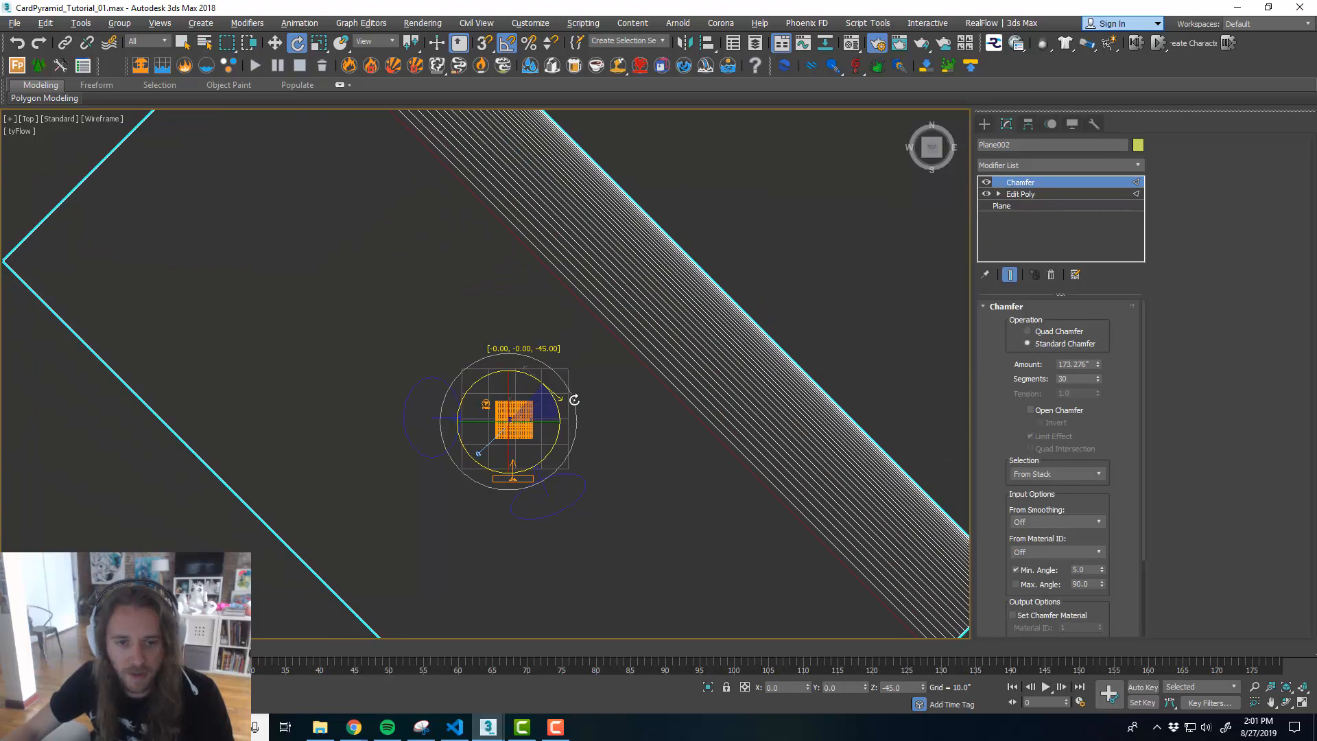
pyautogui.moveTo(640, 457); pyautogui.dragTo(679, 402, button='middle')
pyautogui.scroll(3, 604, 395)
pyautogui.scroll(-3, 602, 398)
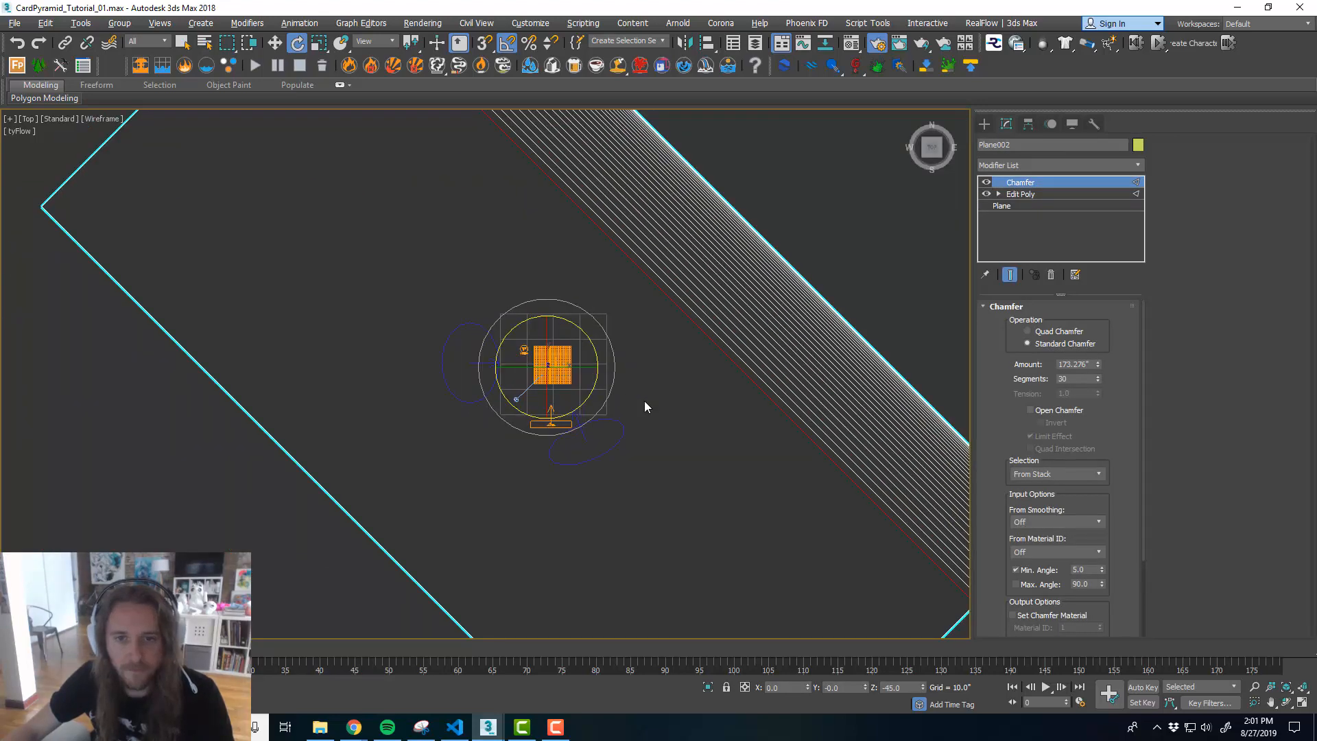
# - Check the backdrop's placement behind the card pyramid in the FStorm camera and perspective views
pyautogui.hotkey('alt', 'w')
pyautogui.rightClick(581, 133)
pyautogui.hotkey('alt', 'w')
pyautogui.press('w')
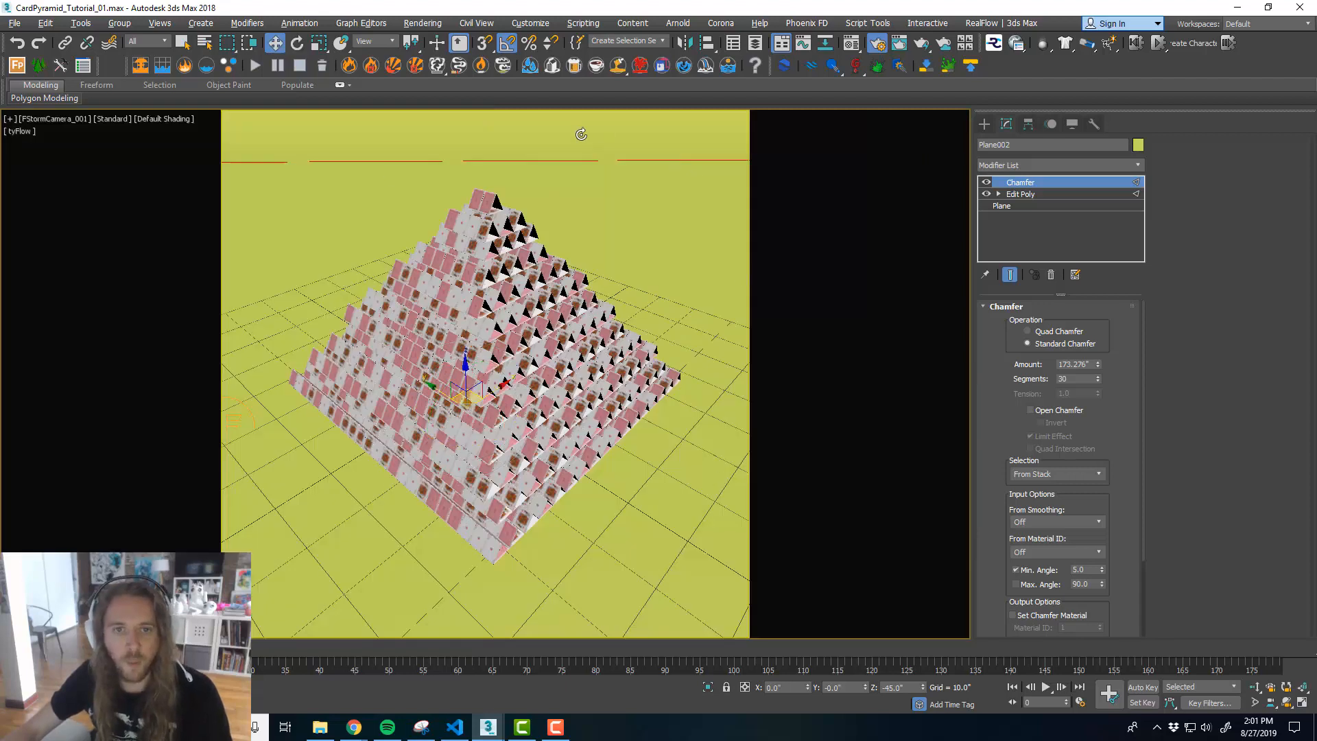
pyautogui.hotkey('alt', 'w')
pyautogui.click(392, 319)
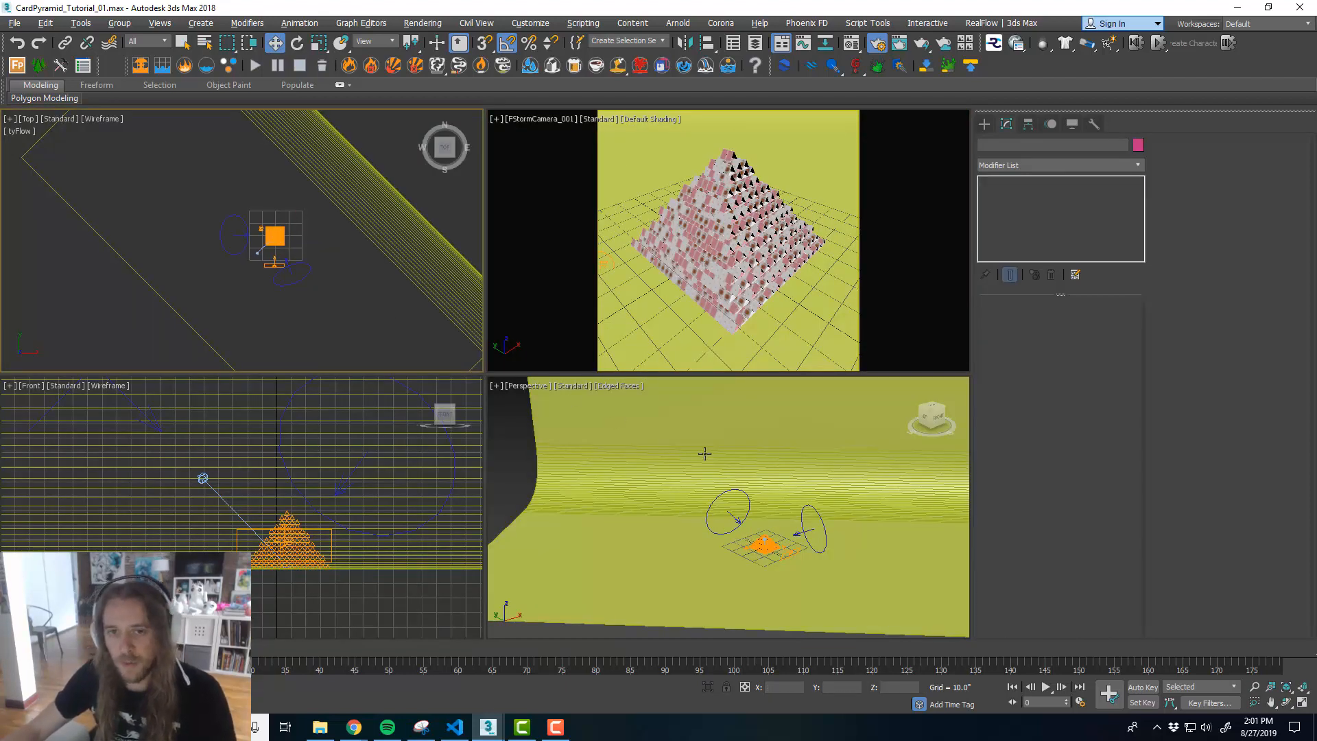
pyautogui.hotkey('alt', 'w')
pyautogui.scroll(5, 680, 501)
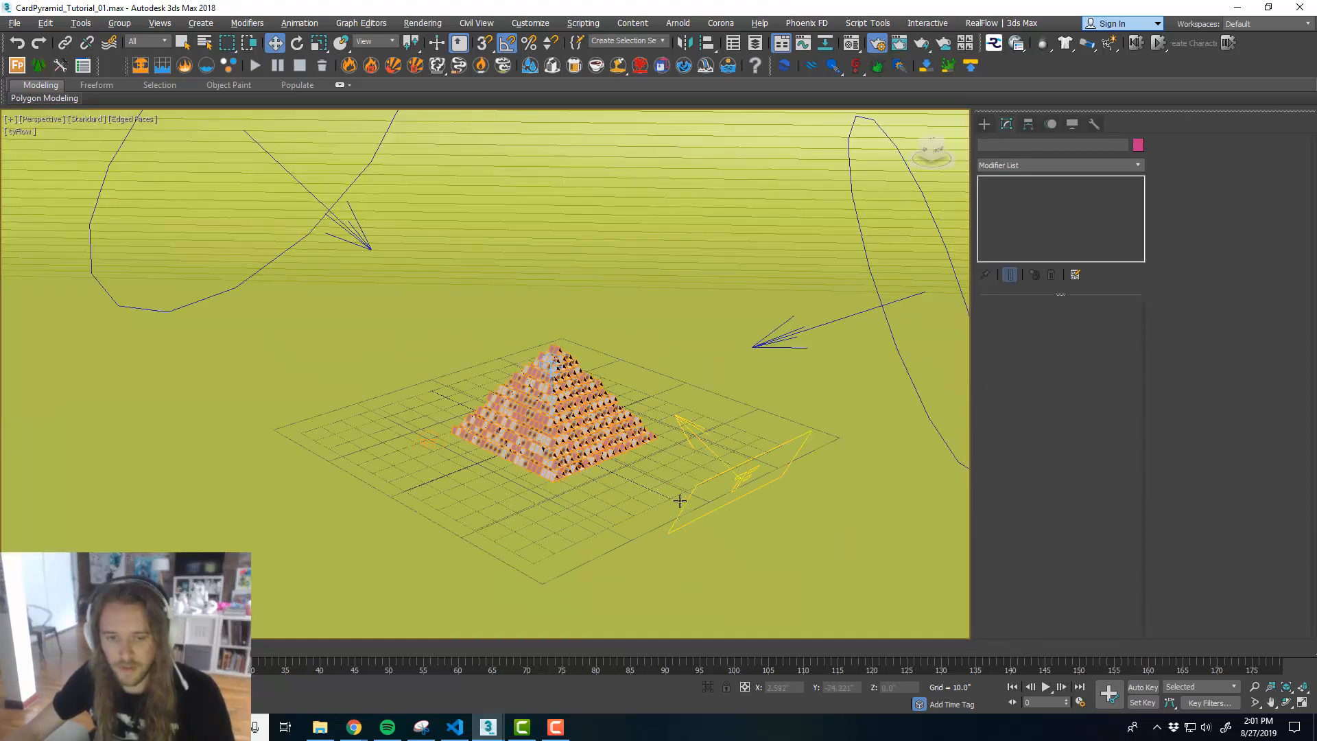
pyautogui.moveTo(679, 501); pyautogui.dragTo(631, 412, button='middle')
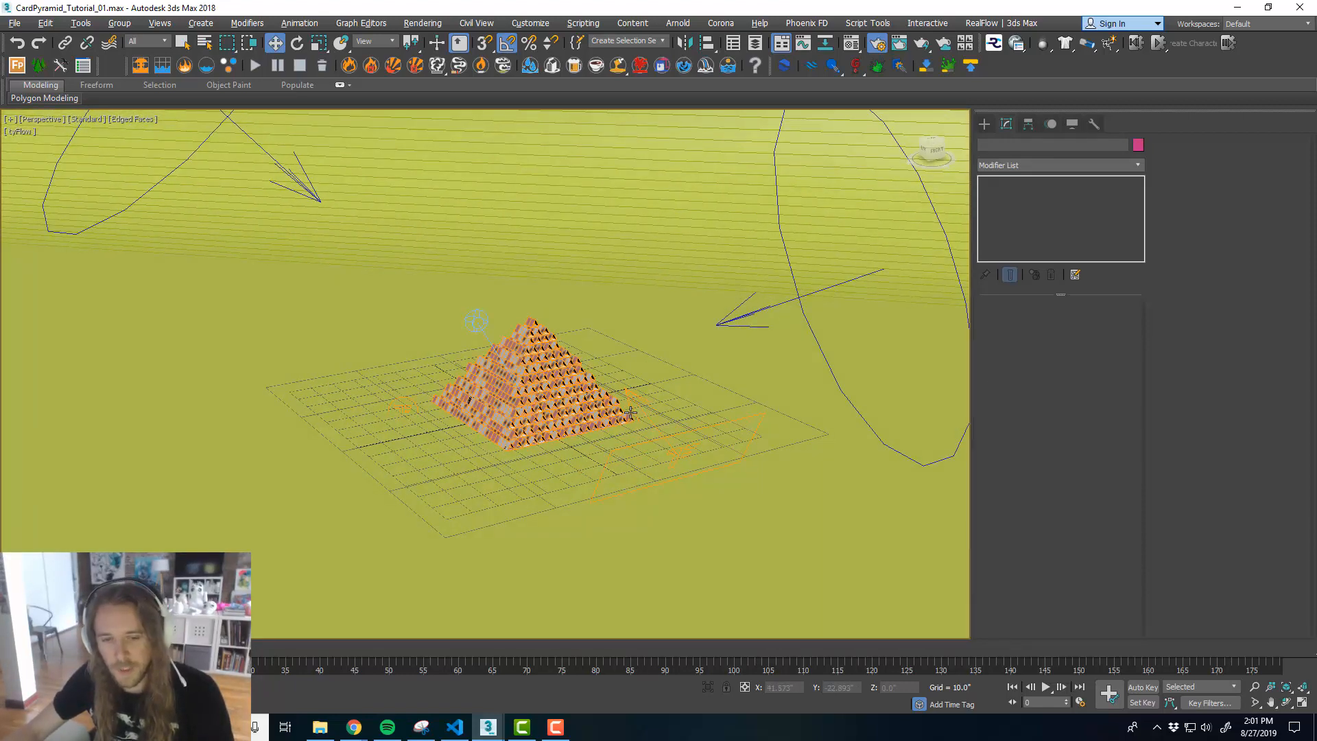
pyautogui.hotkey('alt', 'w')
pyautogui.rightClick(318, 220)
pyautogui.hotkey('alt', 'w')
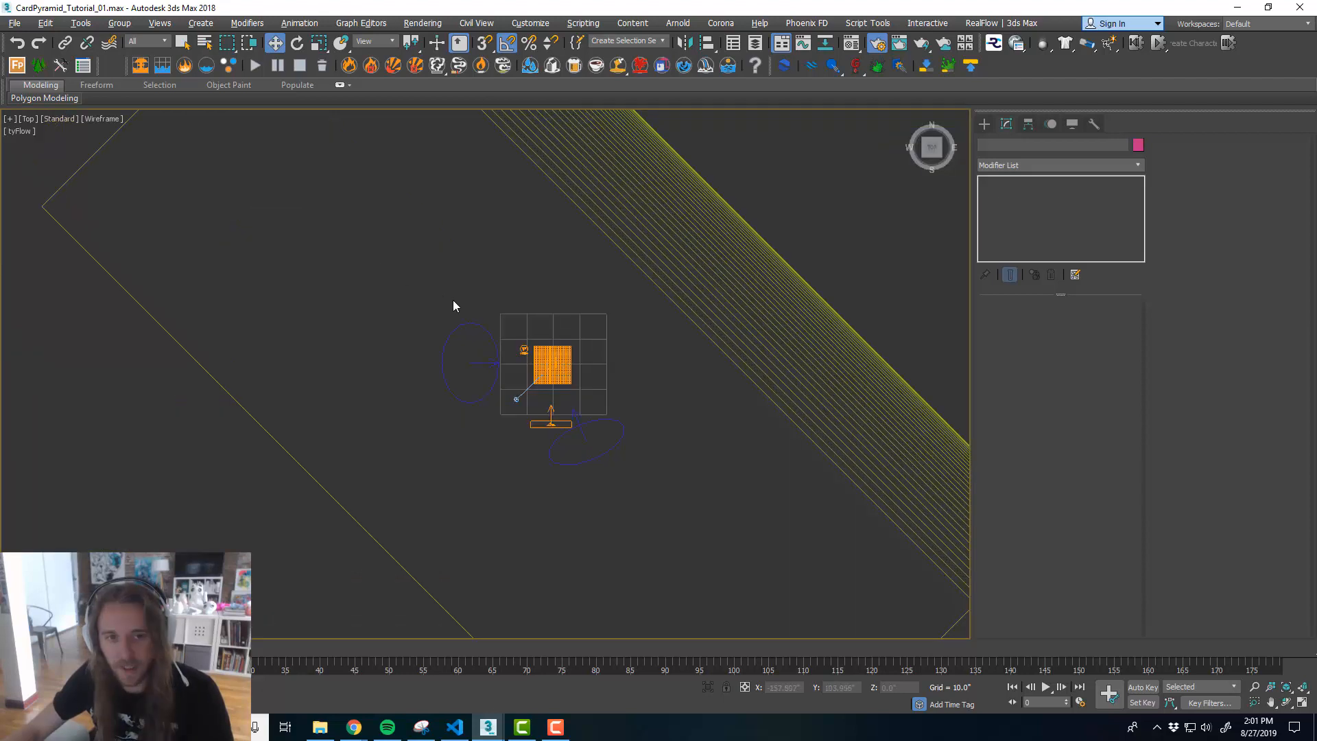
pyautogui.scroll(-4, 452, 306)
pyautogui.scroll(3, 528, 374)
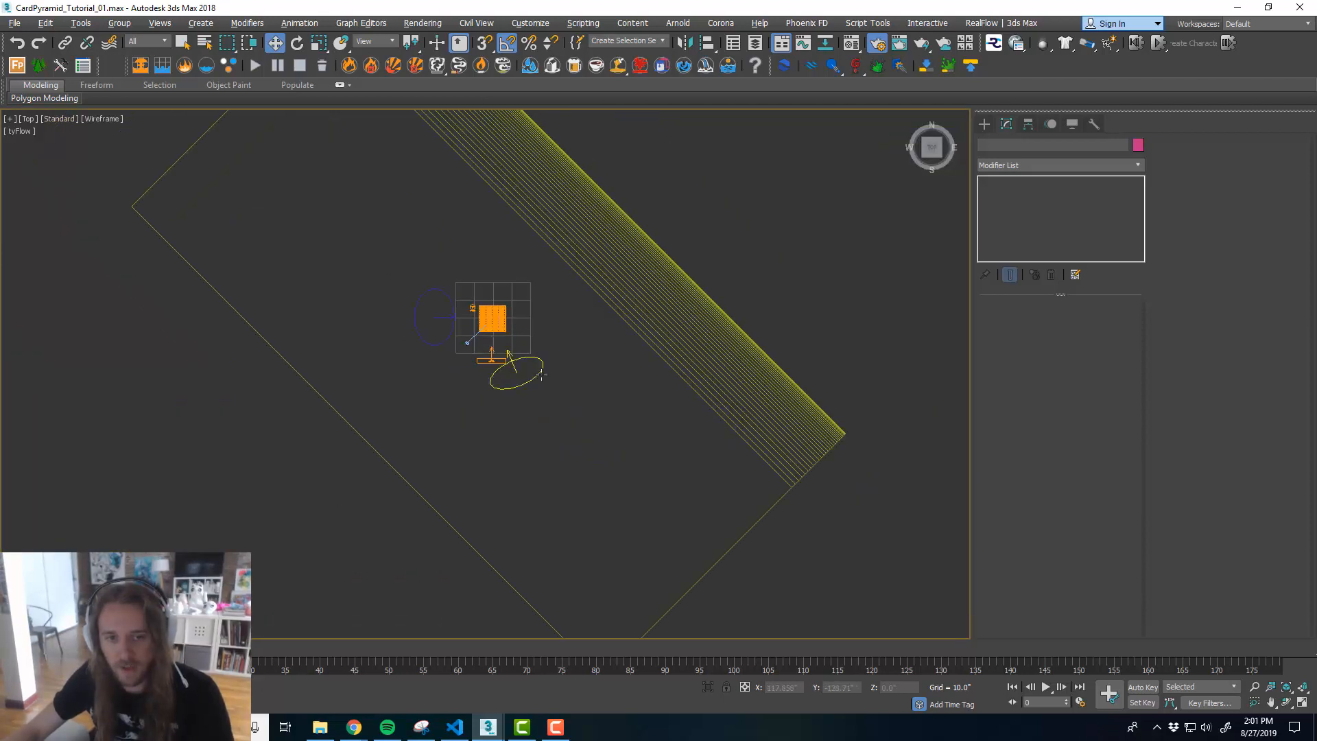
pyautogui.click(614, 306)
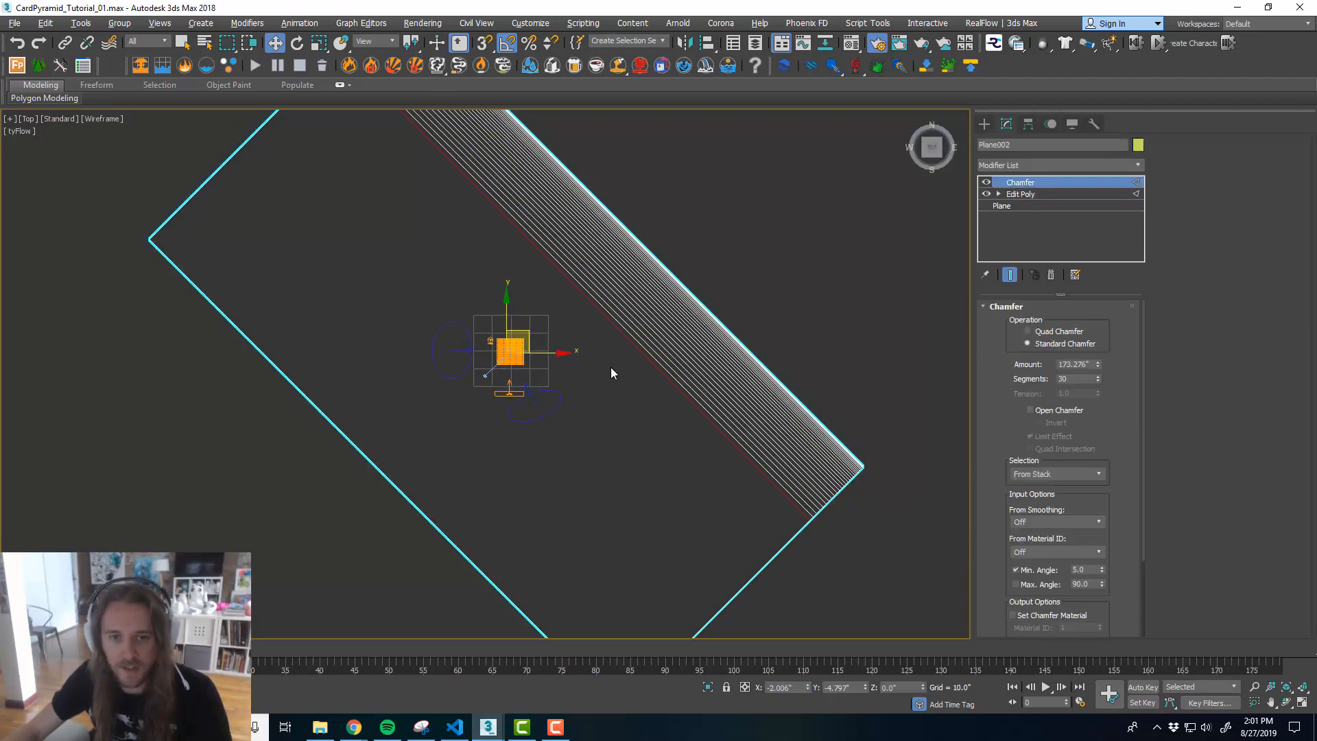
pyautogui.click(597, 363)
pyautogui.scroll(3, 580, 370)
pyautogui.scroll(-2, 668, 414)
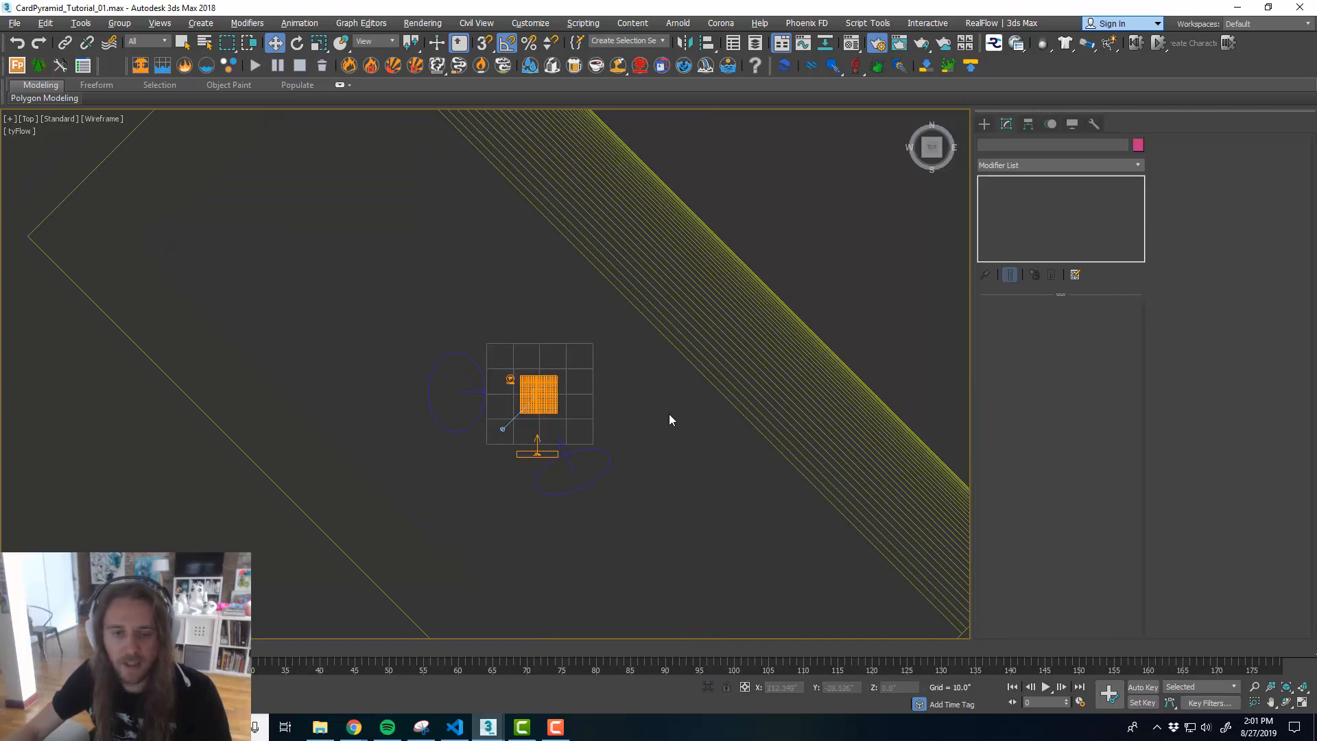
pyautogui.moveTo(670, 417); pyautogui.dragTo(654, 396, button='middle')
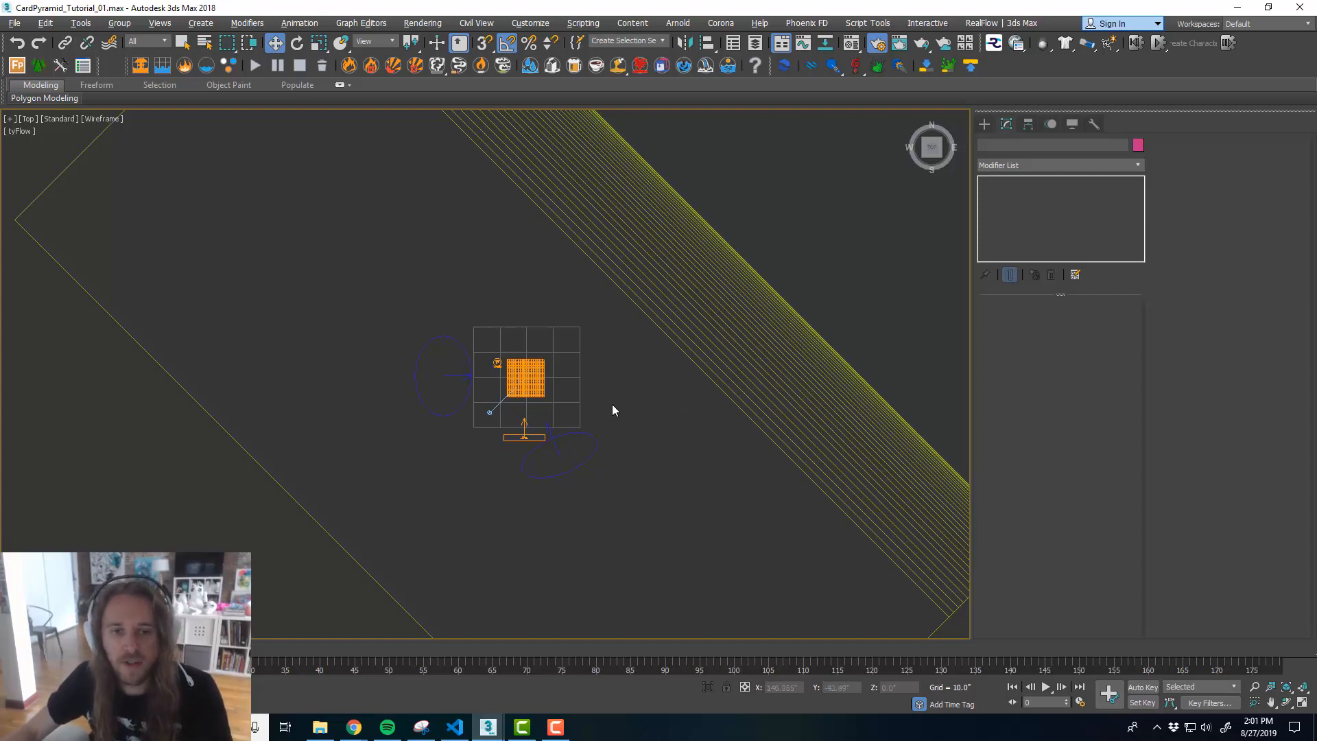
pyautogui.moveTo(613, 405); pyautogui.dragTo(619, 404, button='middle')
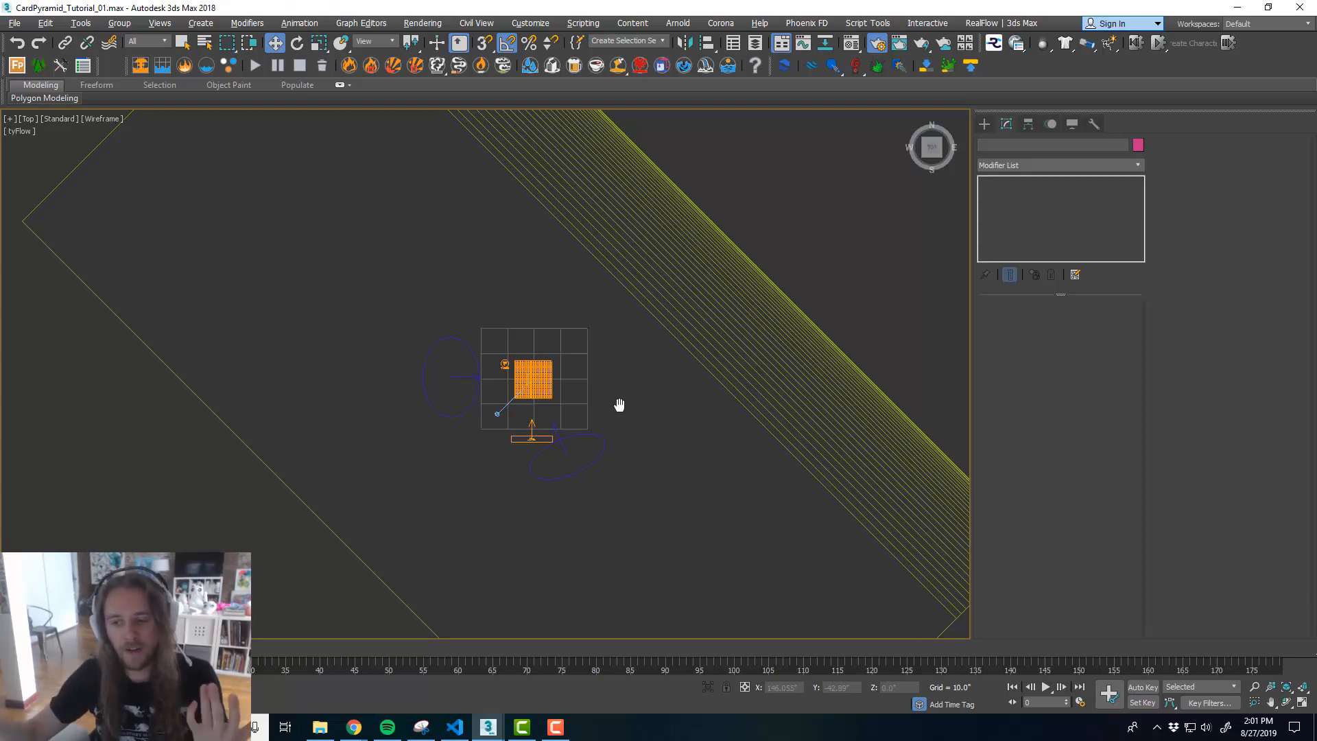
pyautogui.moveTo(641, 409); pyautogui.dragTo(657, 408, button='middle')
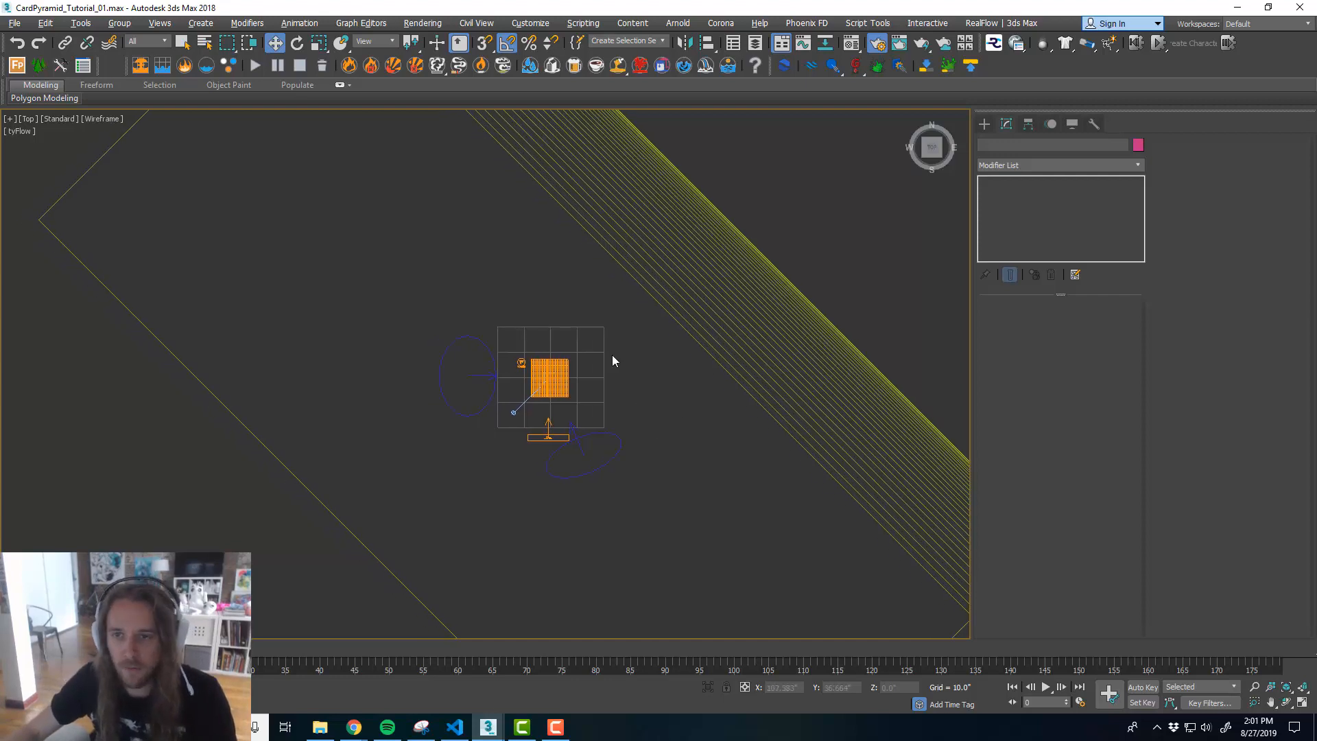
pyautogui.click(984, 124)
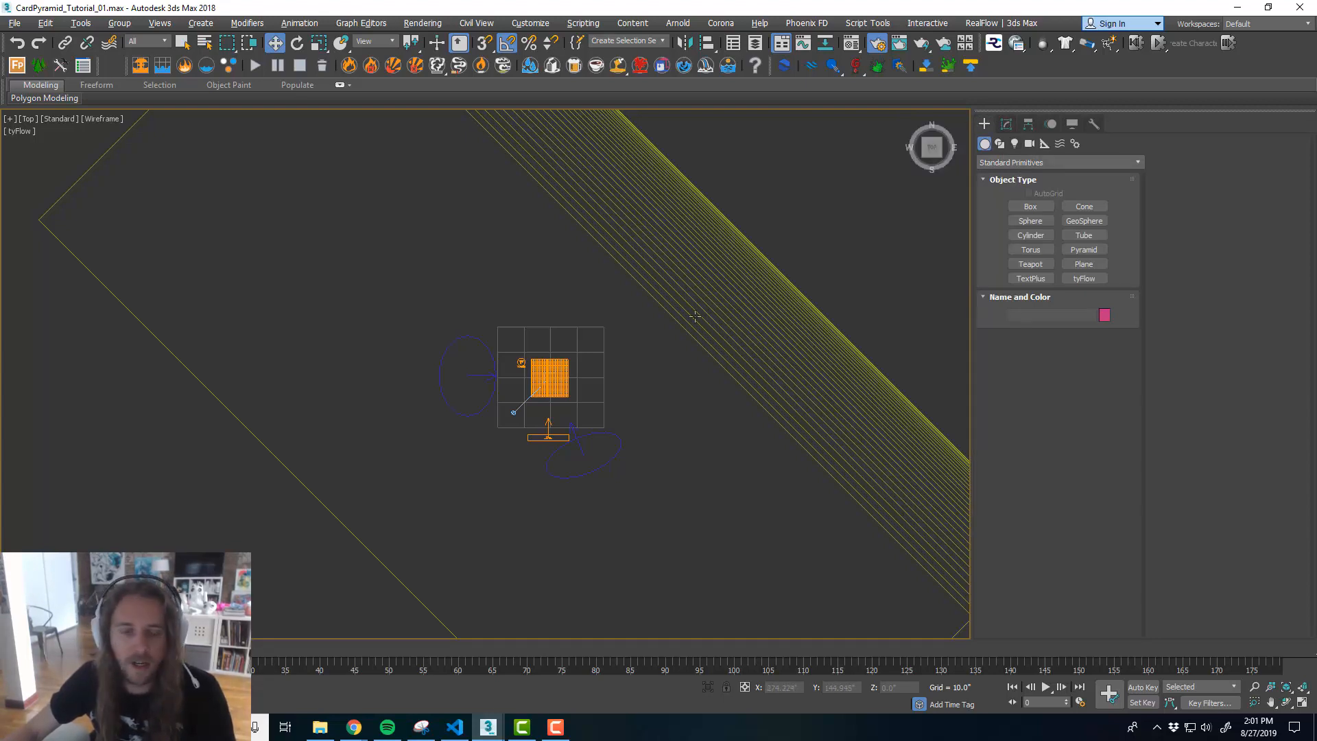
pyautogui.moveTo(695, 328); pyautogui.dragTo(703, 329, button='middle')
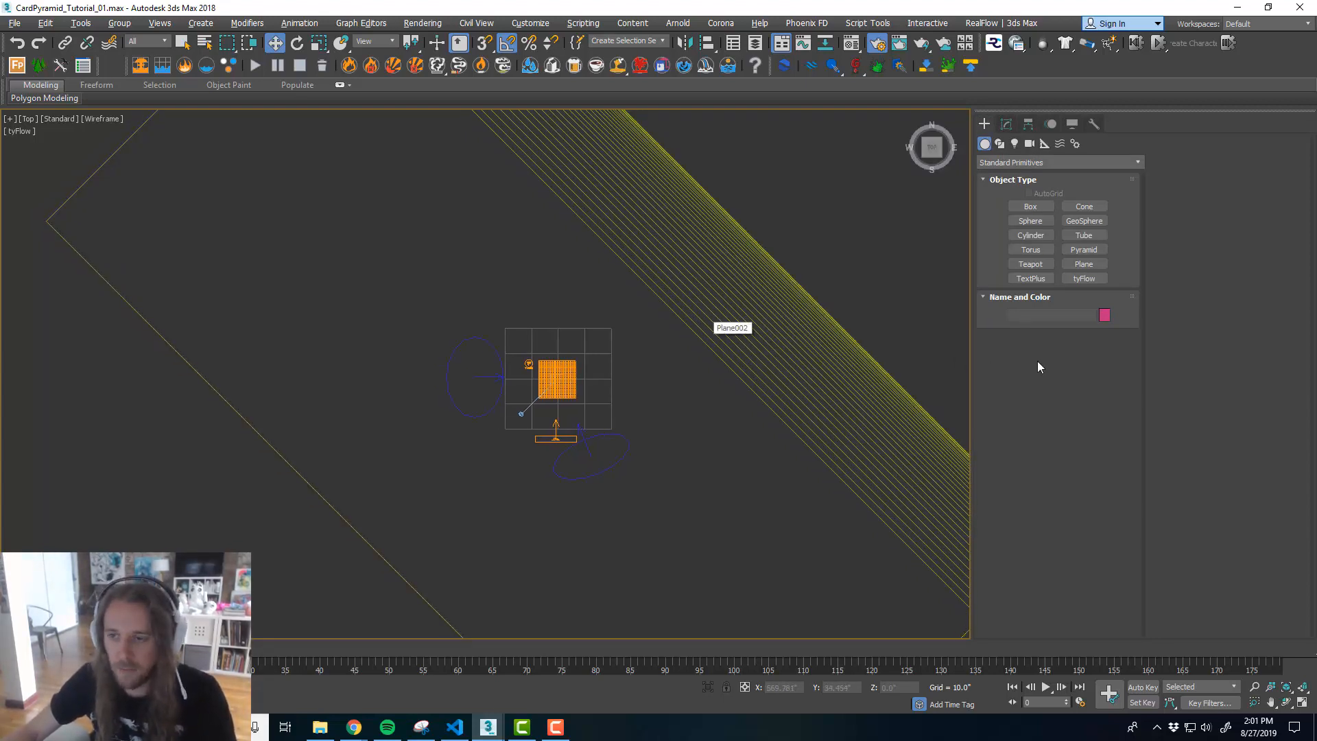
pyautogui.moveTo(769, 403); pyautogui.dragTo(749, 399, button='middle')
pyautogui.click(789, 373)
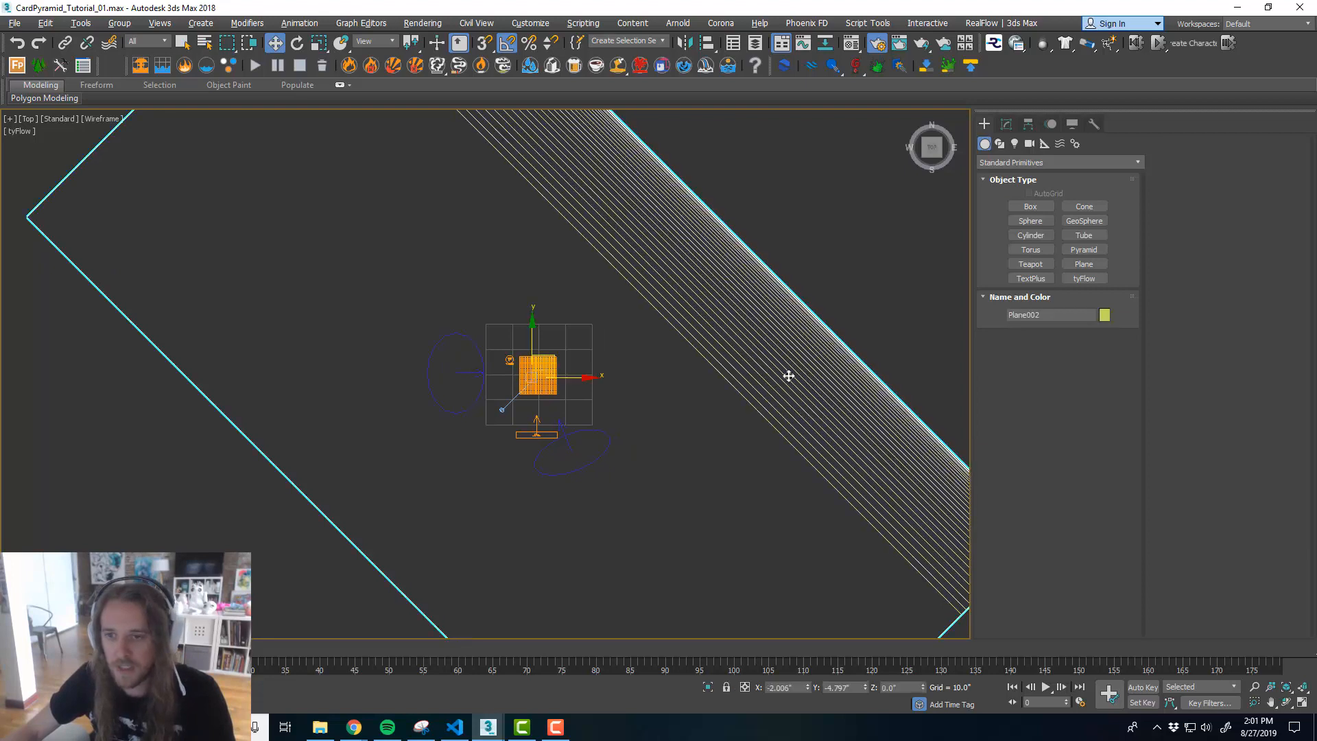
pyautogui.click(731, 438)
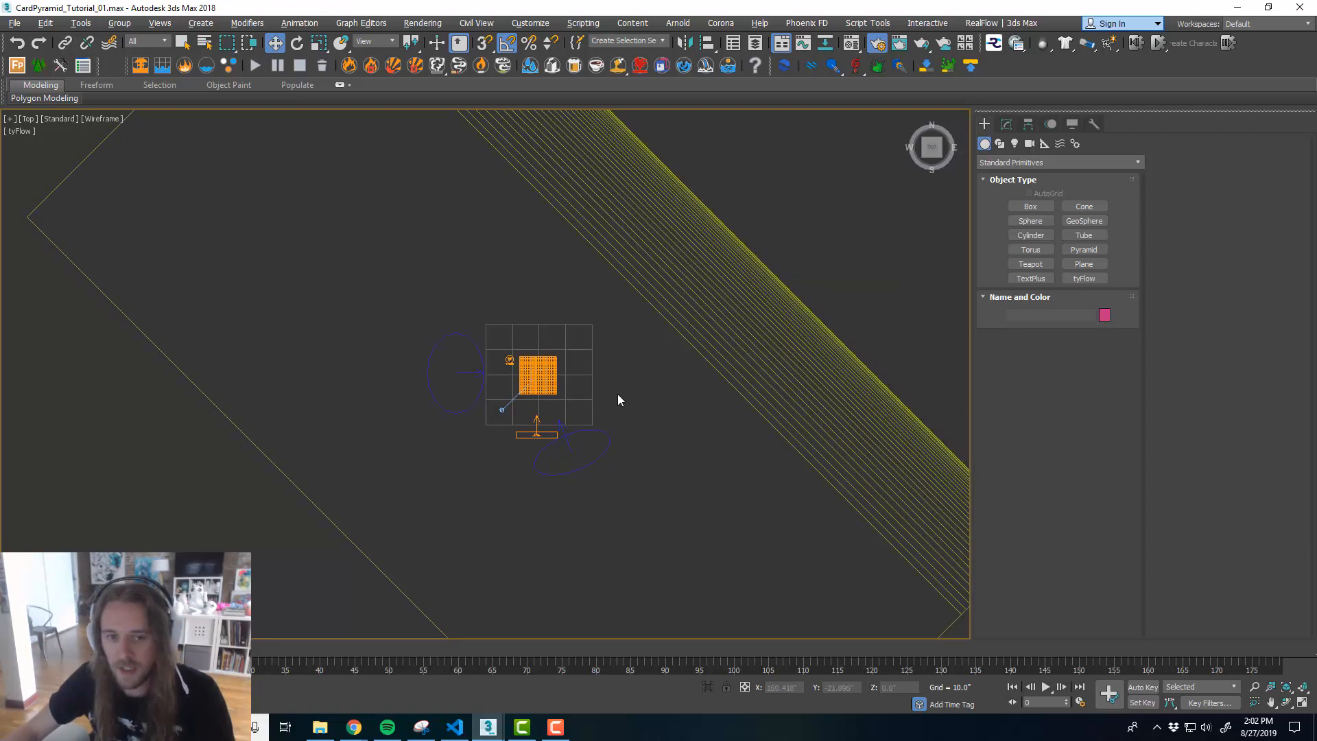
# - Select the backdrop and bring up the dark floor material in the Material Editor
pyautogui.click(709, 288)
pyautogui.hotkey('alt', 'w')
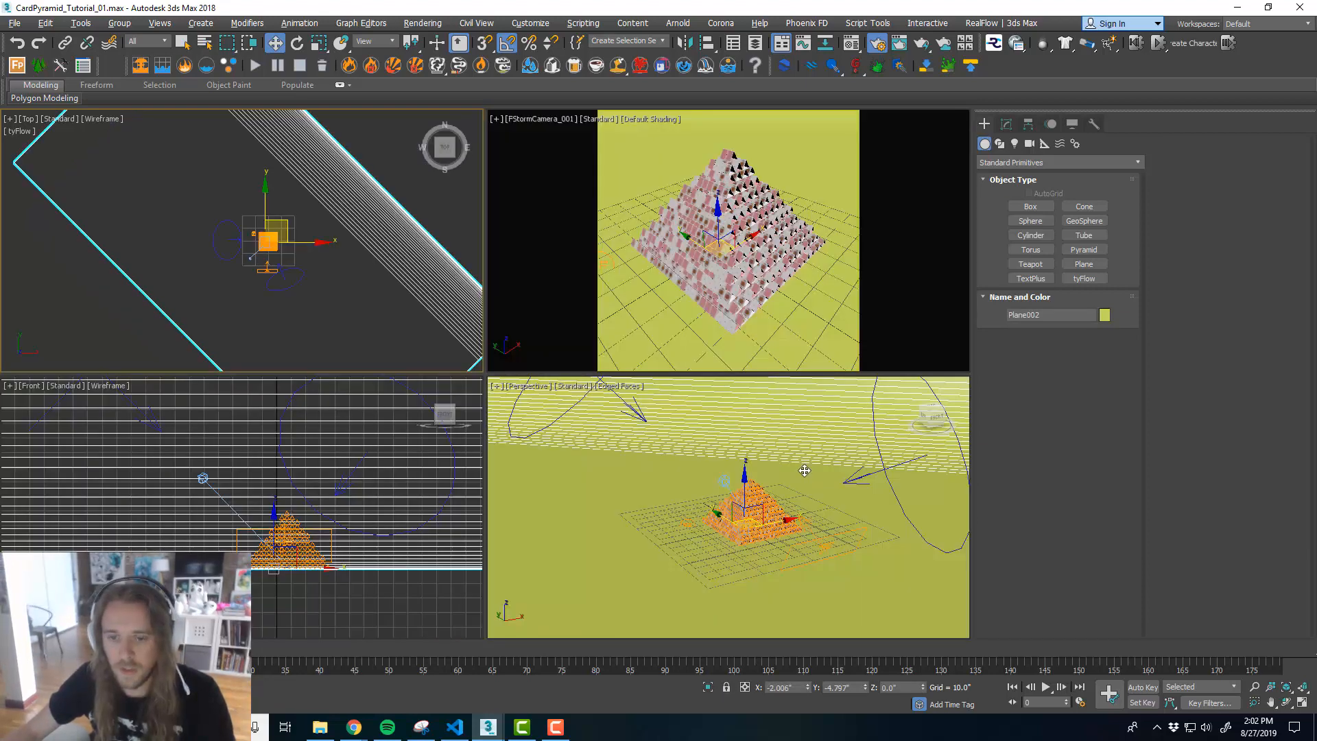
pyautogui.hotkey('alt', 'w')
pyautogui.click(850, 44)
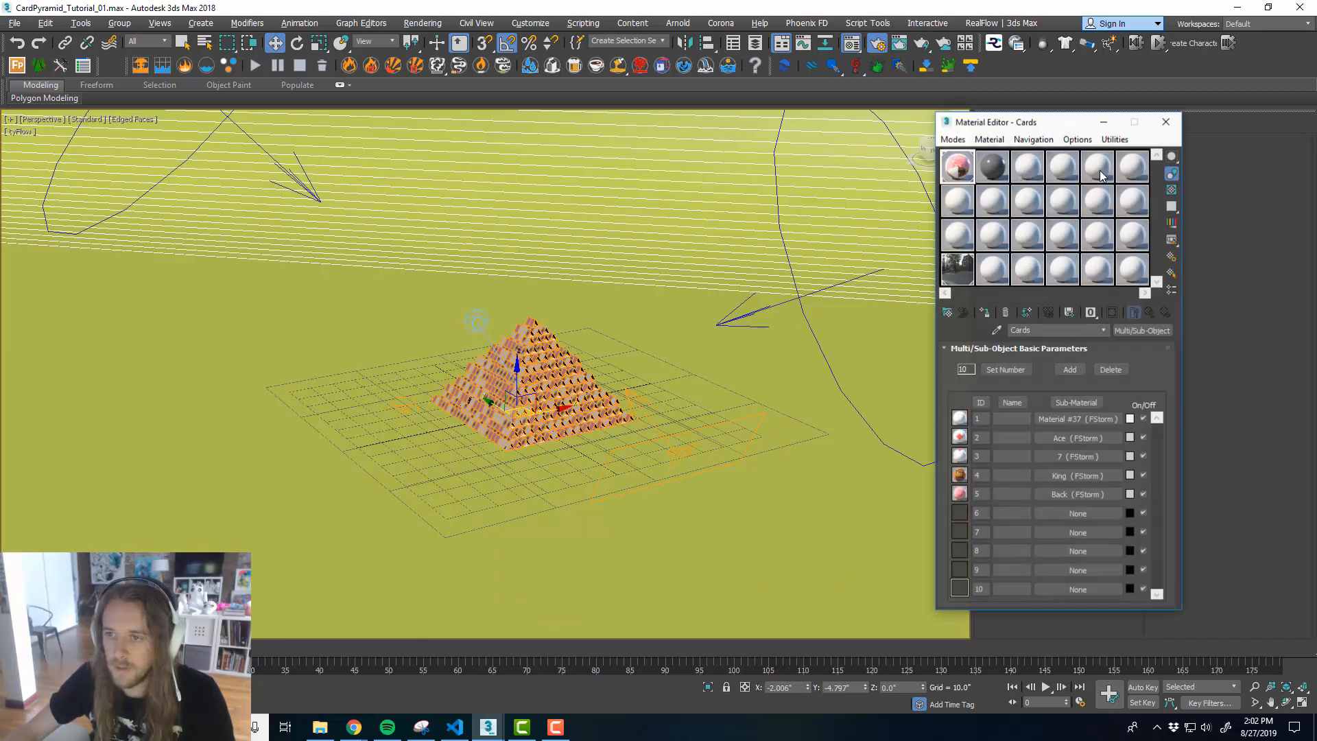
pyautogui.click(993, 167)
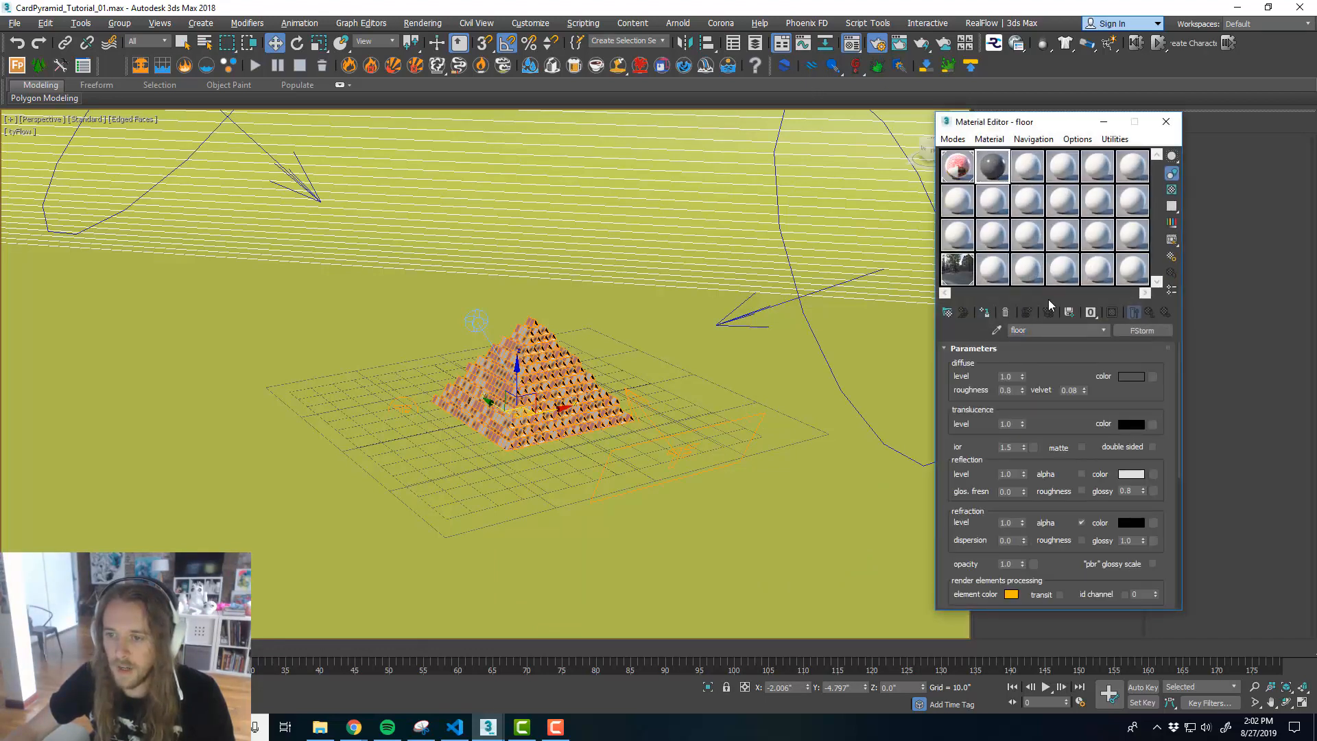
# - Inspect the floor material's diffuse and reflection colours, leaving both as they are
pyautogui.click(1131, 377)
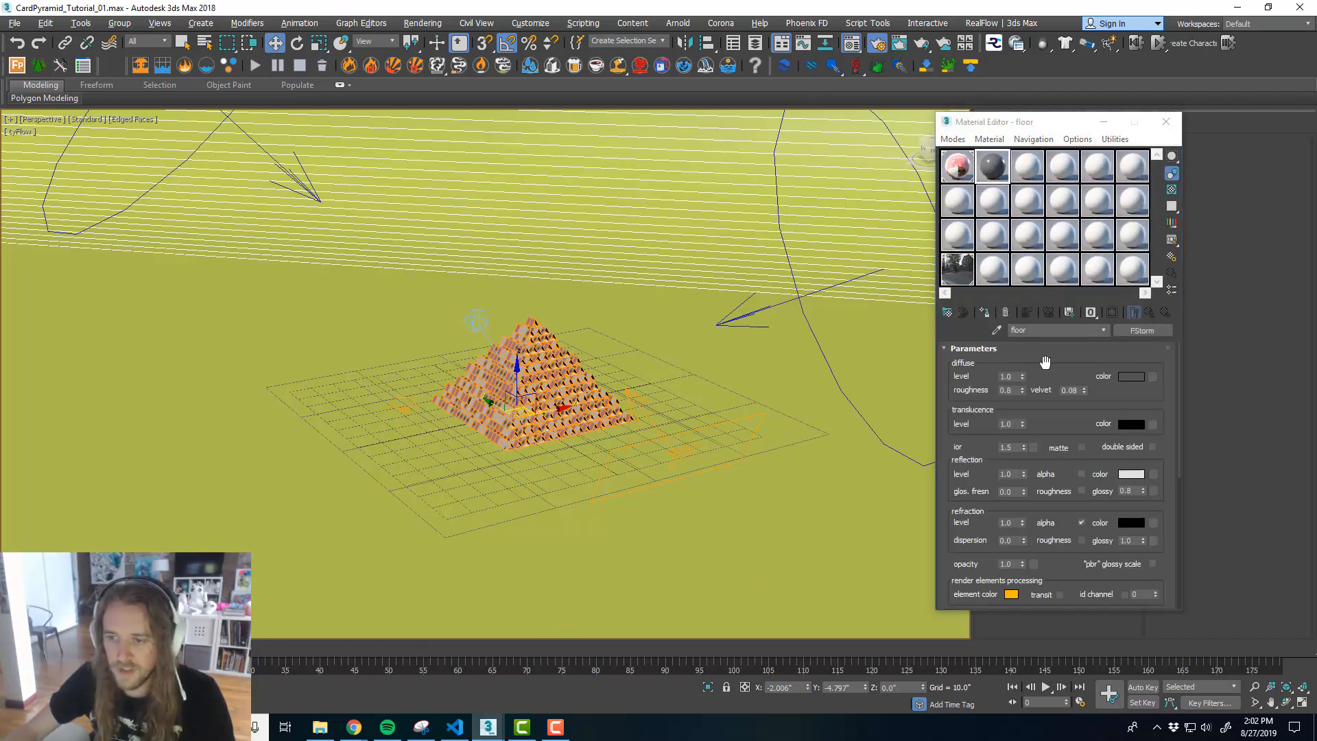
pyautogui.click(508, 216)
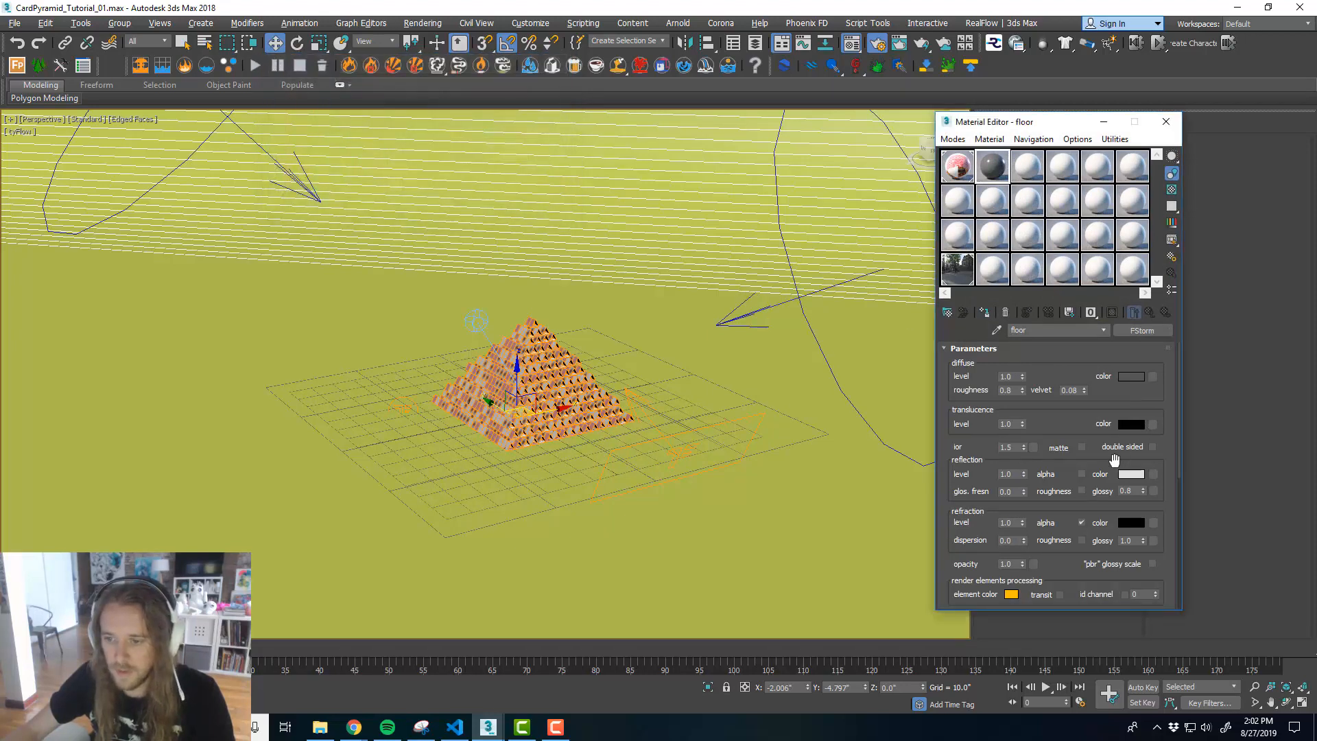
pyautogui.click(1130, 475)
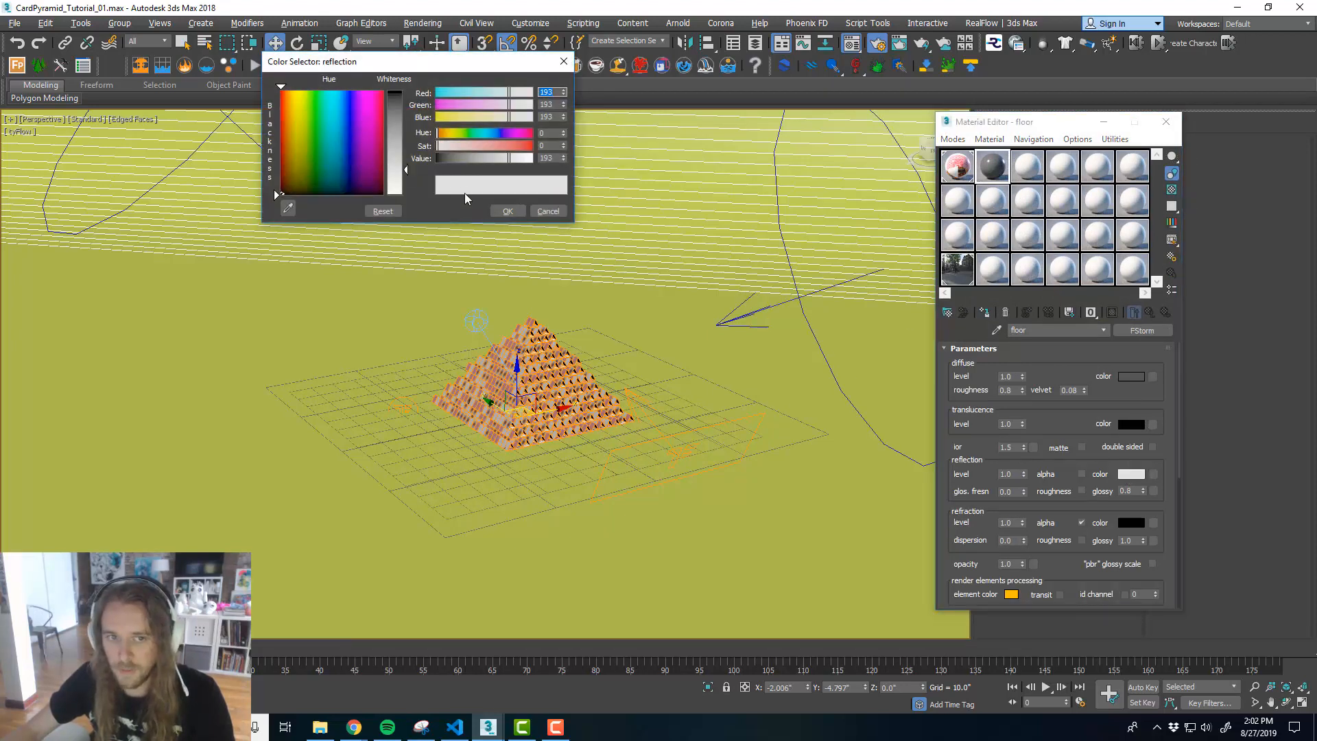
pyautogui.click(508, 212)
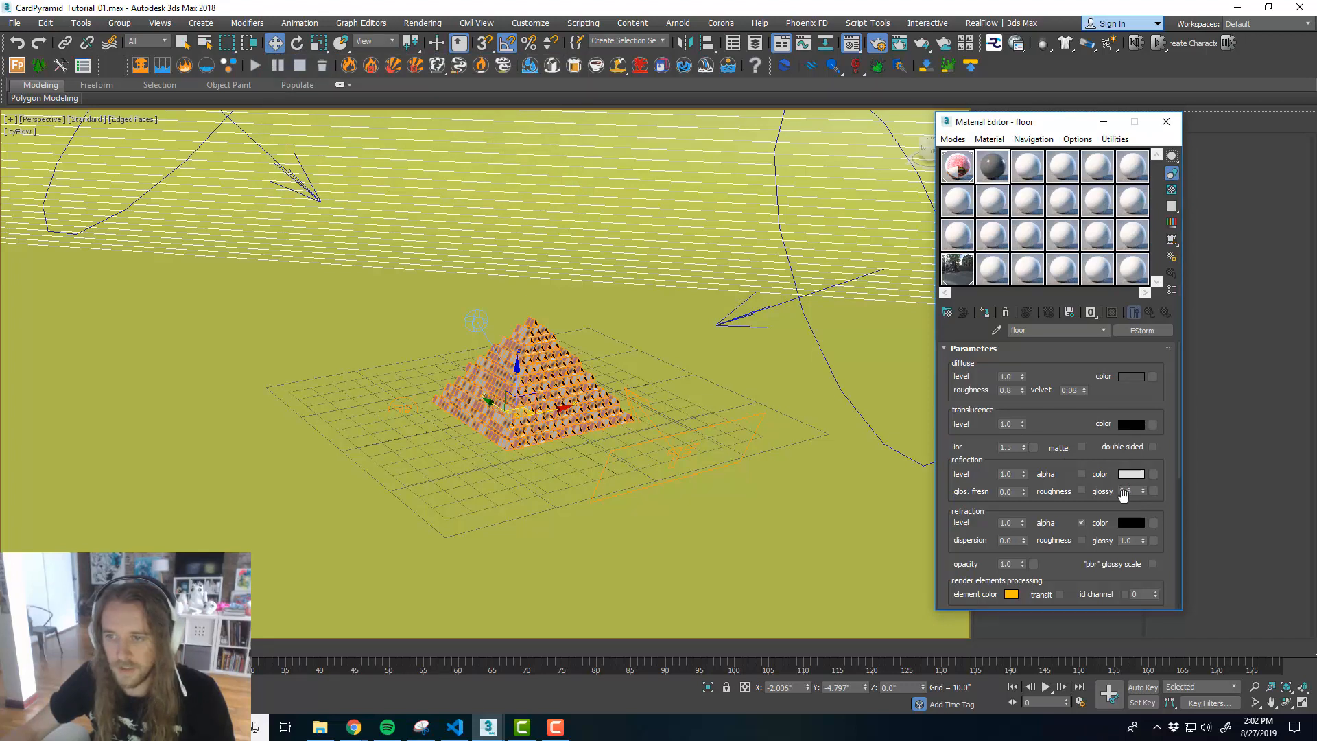
# - Assign the floor material to the selected backdrop and check it in the perspective view
pyautogui.moveTo(765, 228)
pyautogui.mouseDown(button='middle')
pyautogui.moveTo(750, 225)
pyautogui.moveTo(765, 227)
pyautogui.mouseUp(button='middle')
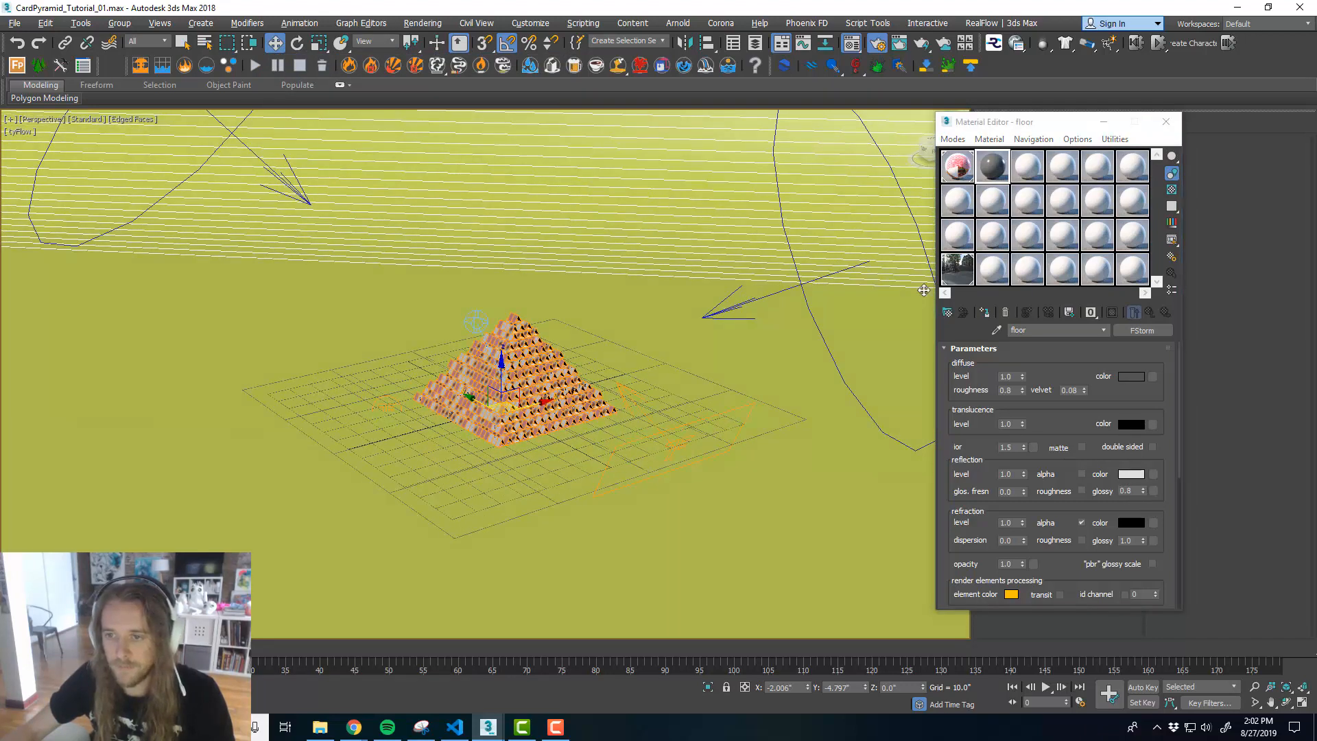
pyautogui.click(986, 313)
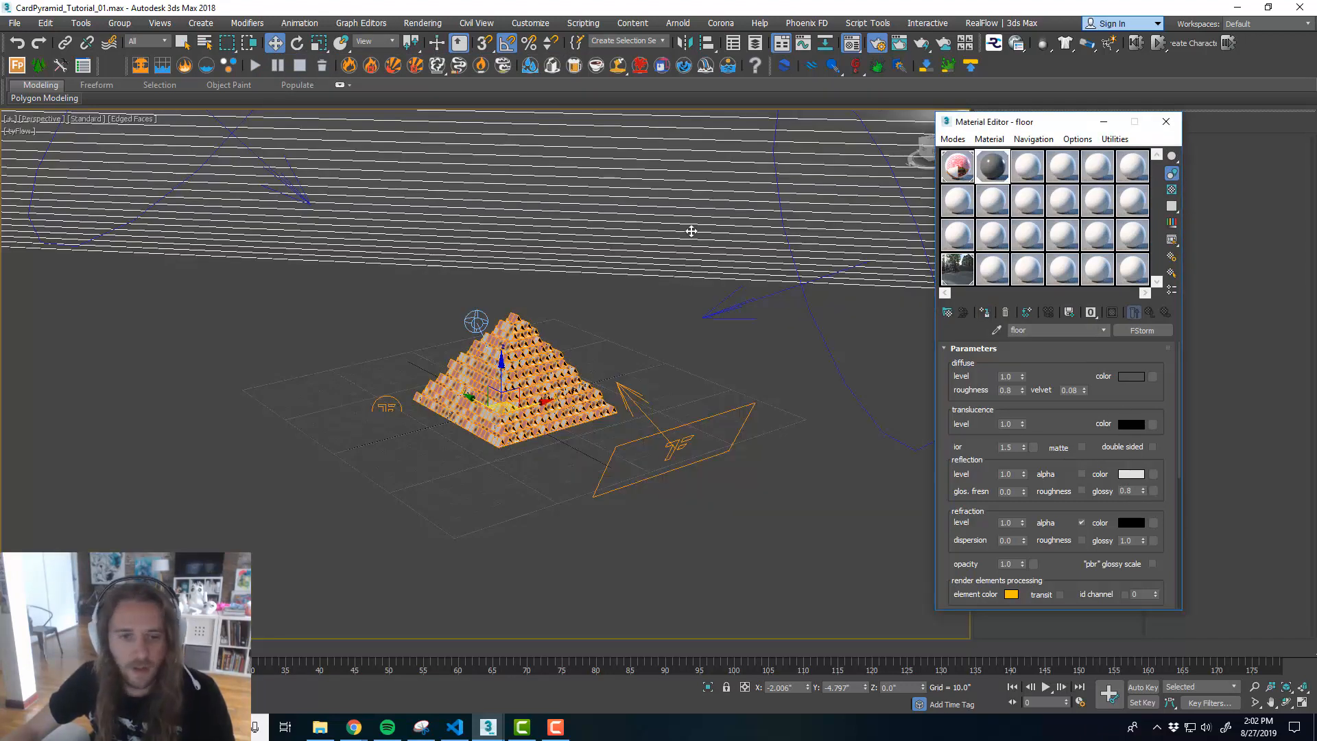
pyautogui.scroll(2, 548, 369)
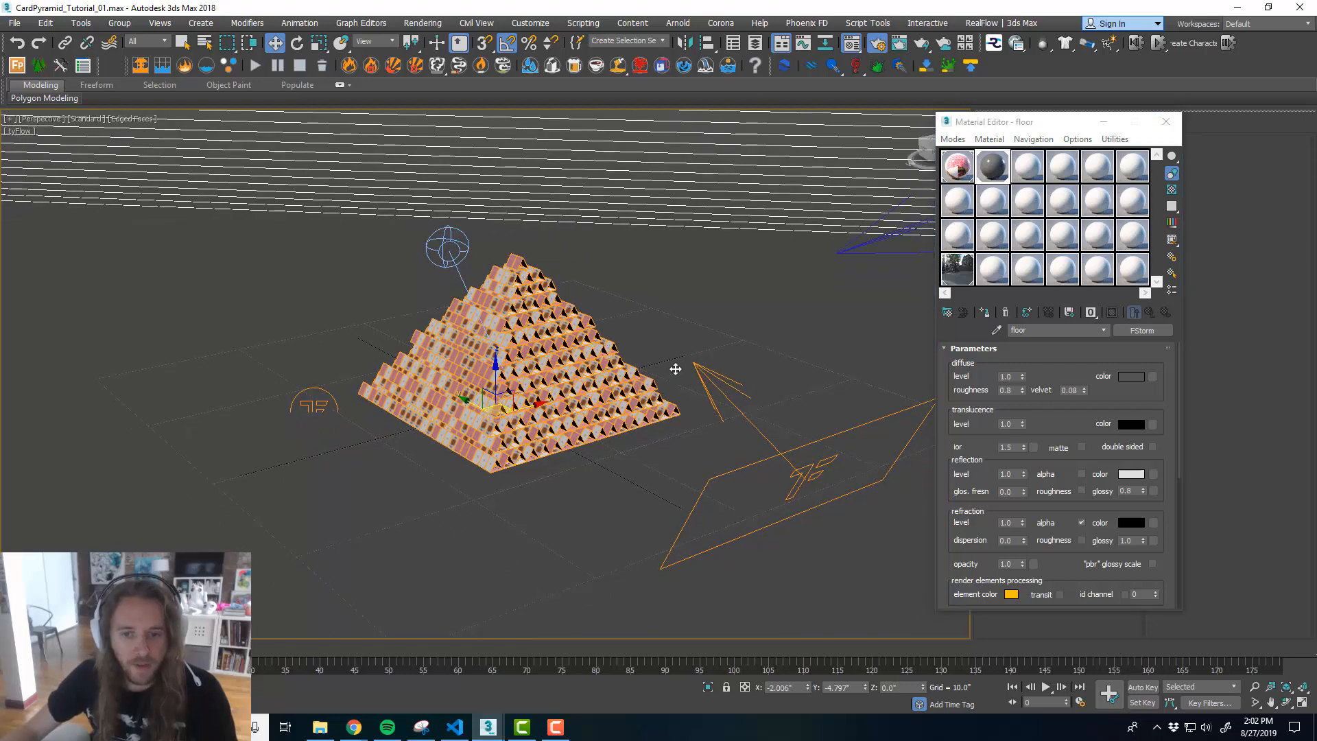
pyautogui.scroll(-3, 675, 369)
pyautogui.keyDown('alt'); pyautogui.moveTo(604, 336); pyautogui.dragTo(520, 304, button='middle'); pyautogui.keyUp('alt')
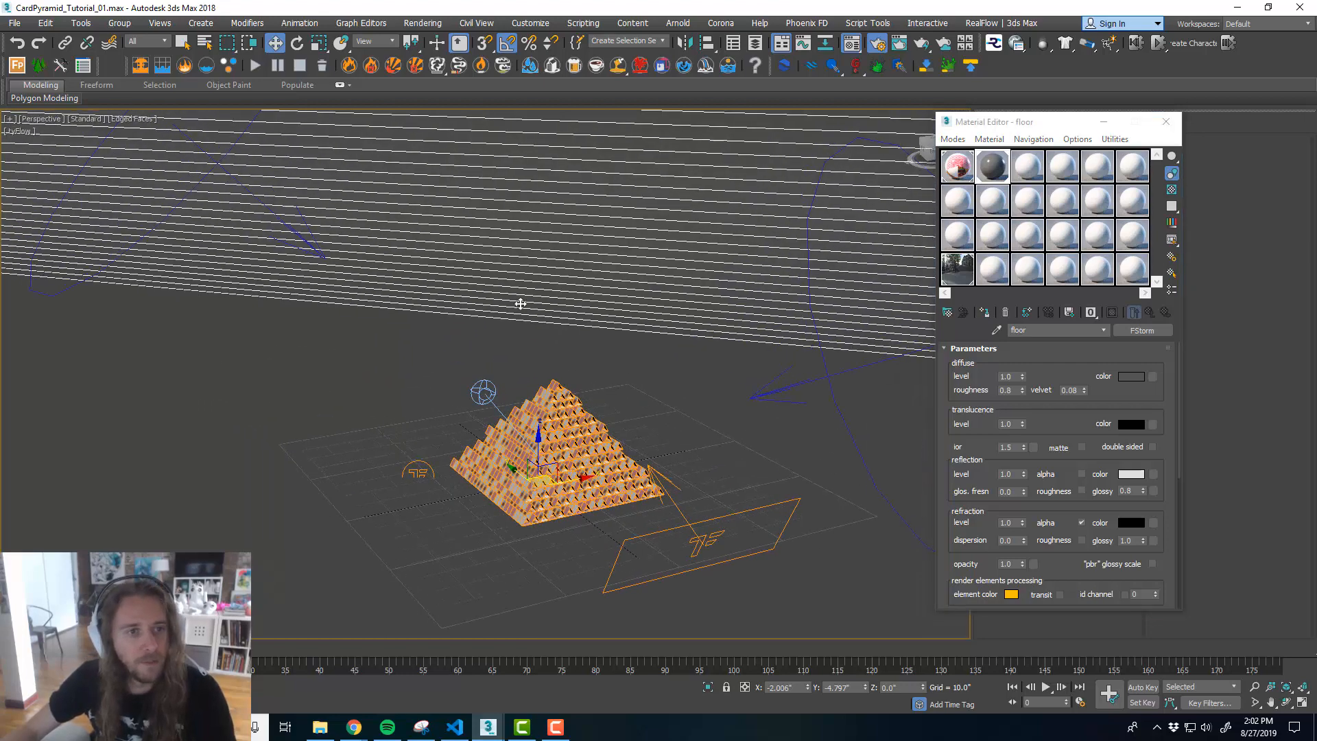
# - Examine the Ace sub-material of the Cards material, including its reflection colour, glossiness and maps
pyautogui.scroll(4, 589, 353)
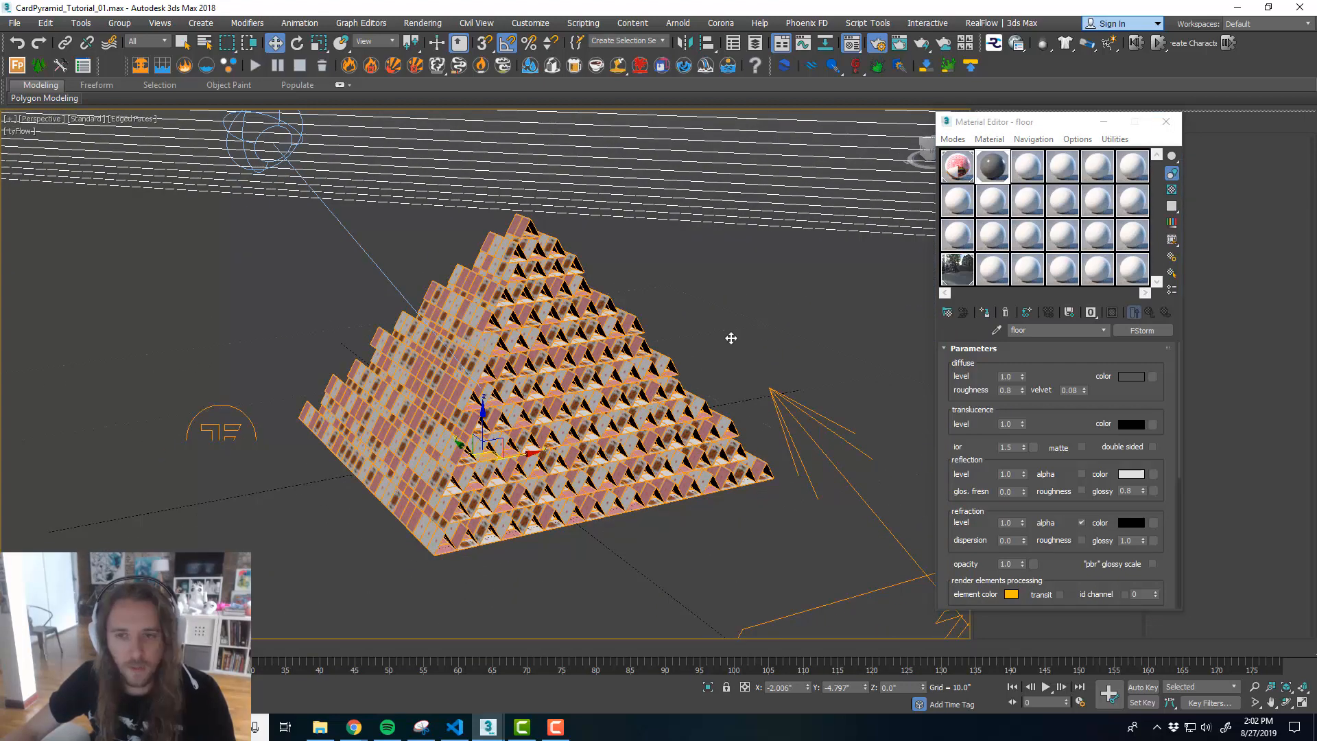
pyautogui.click(951, 175)
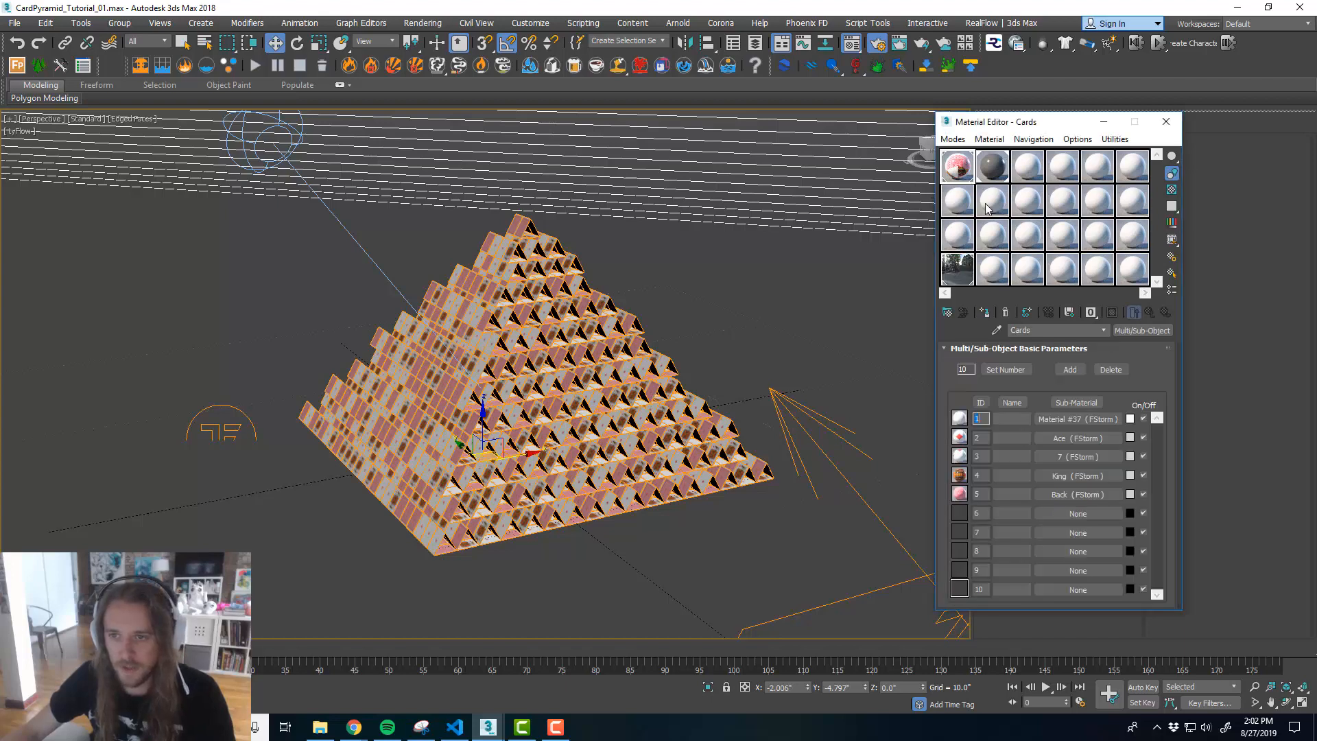
pyautogui.click(1078, 439)
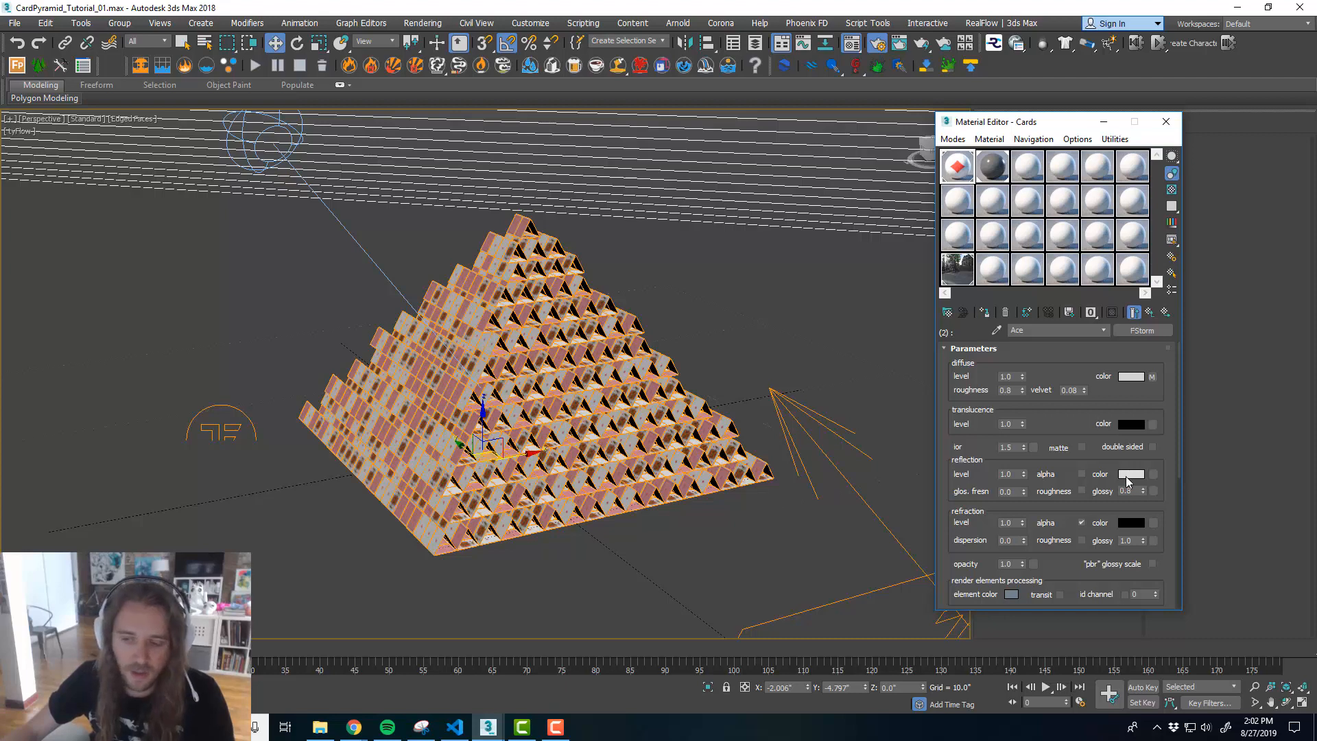
pyautogui.click(1128, 475)
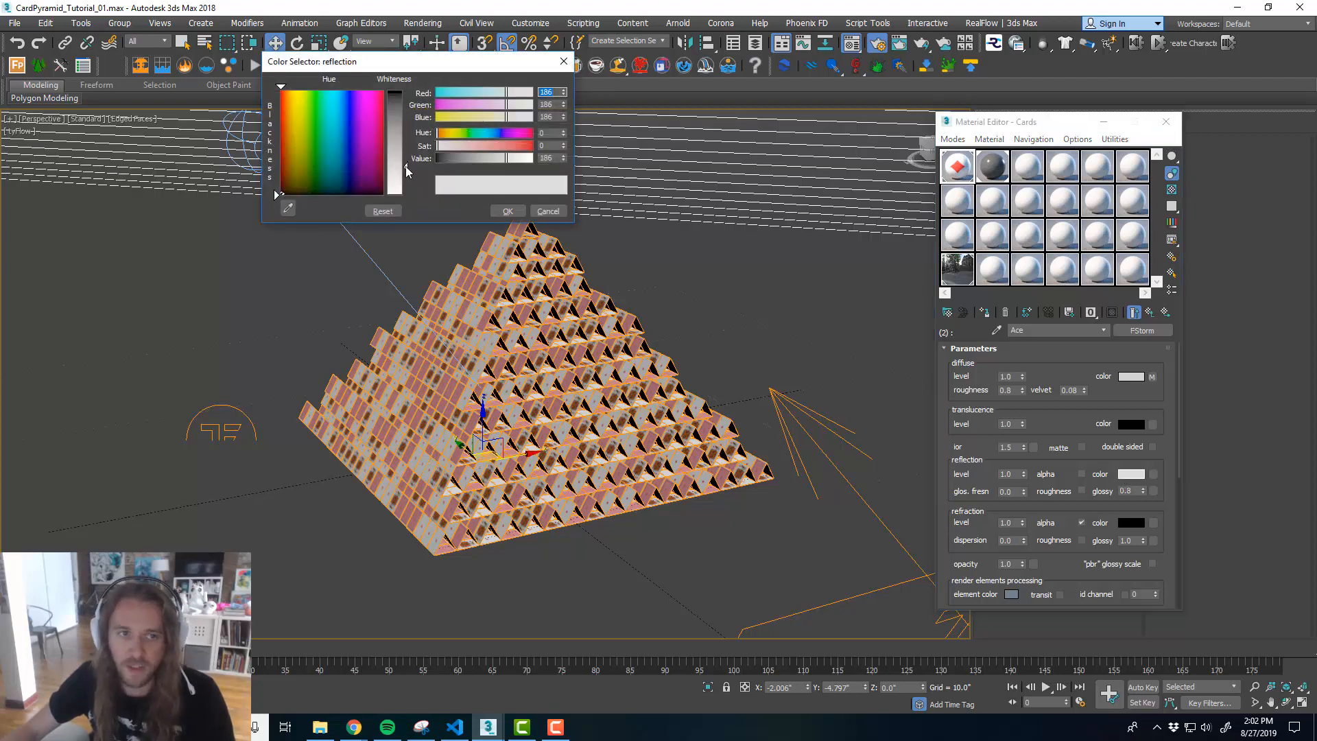
pyautogui.click(507, 211)
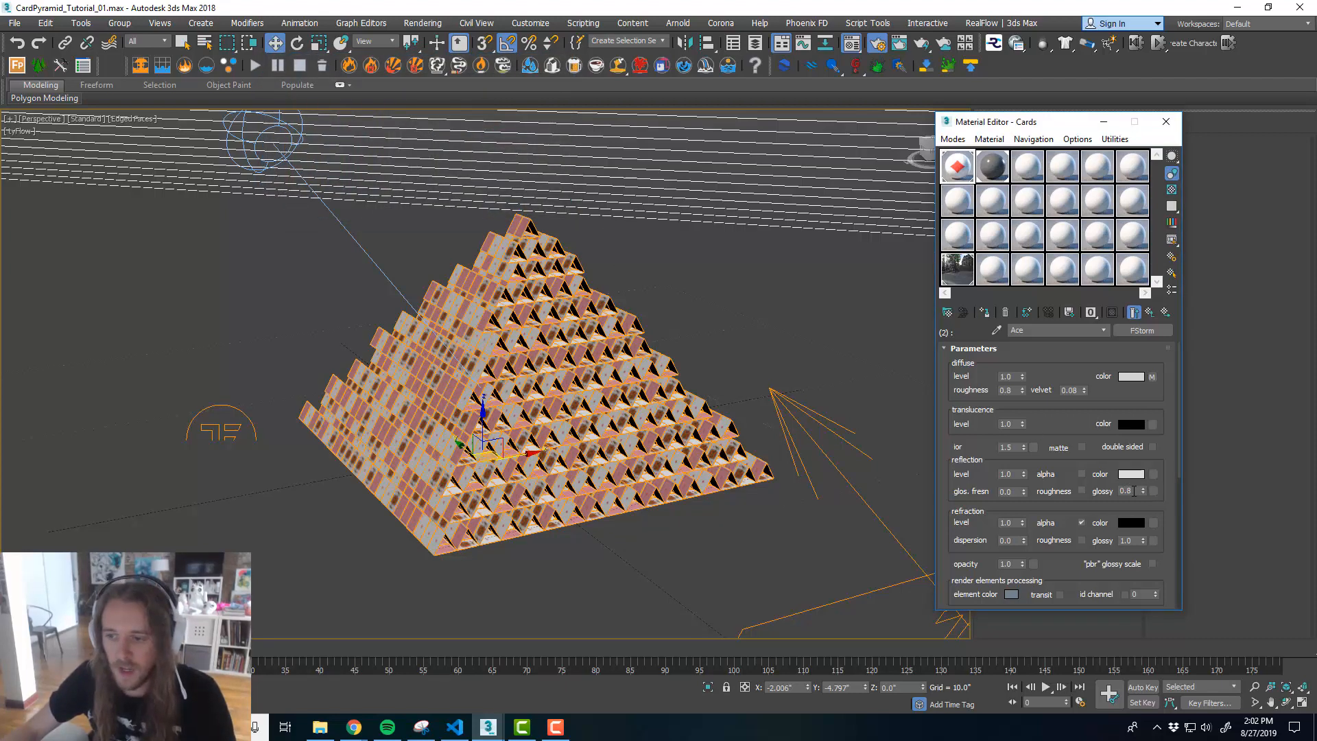
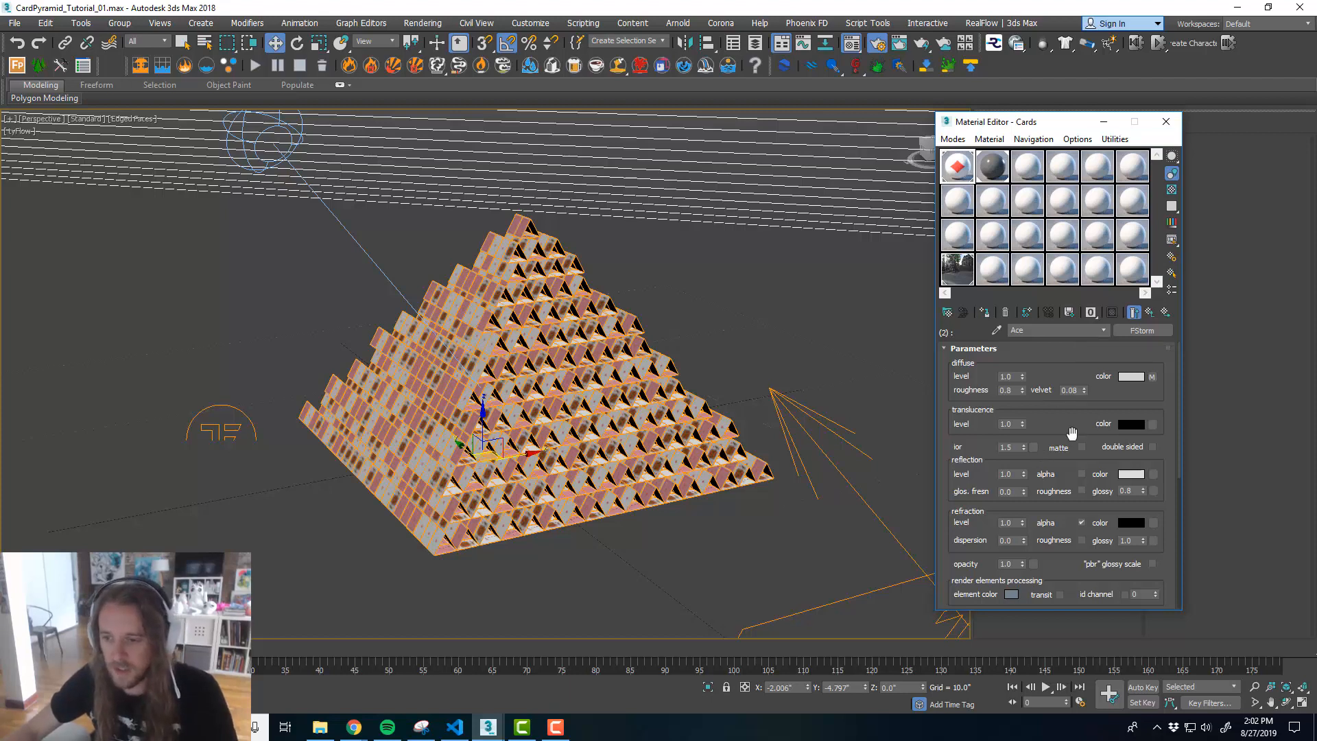
pyautogui.scroll(-5, 1070, 446)
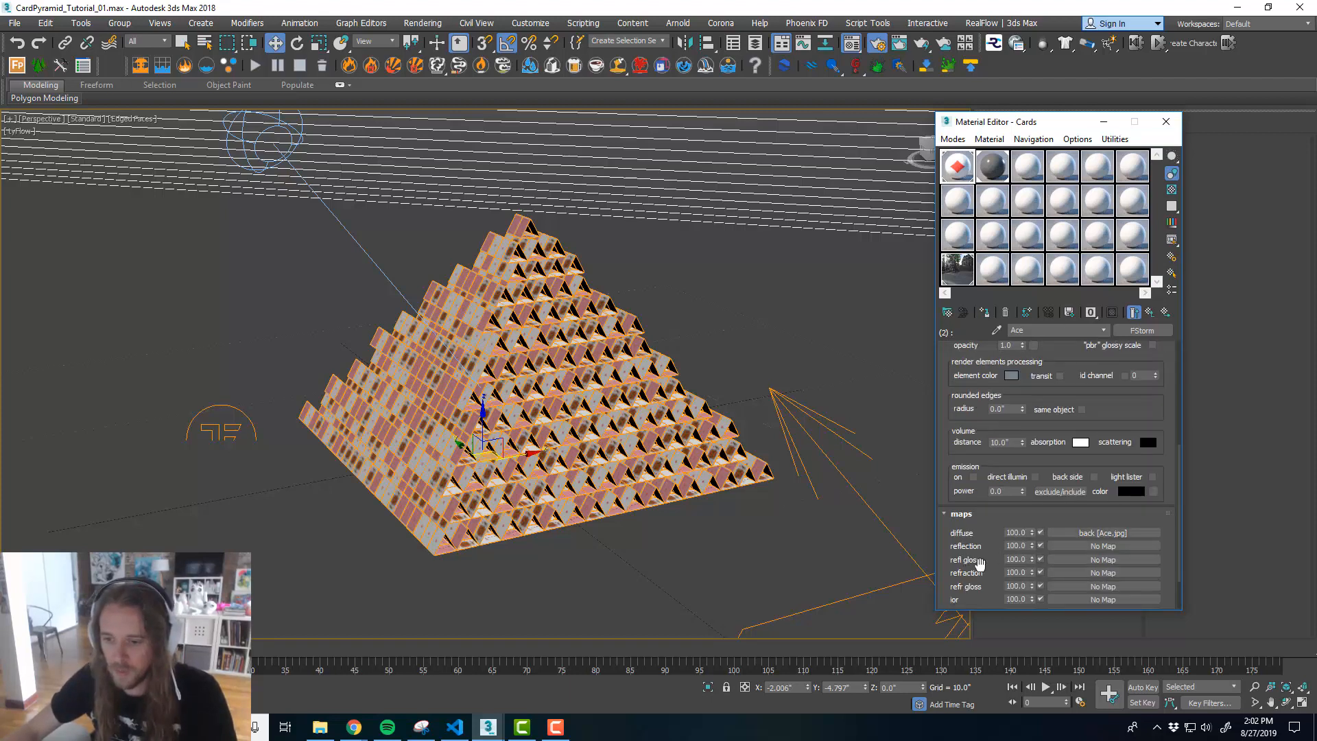
pyautogui.scroll(6, 1097, 494)
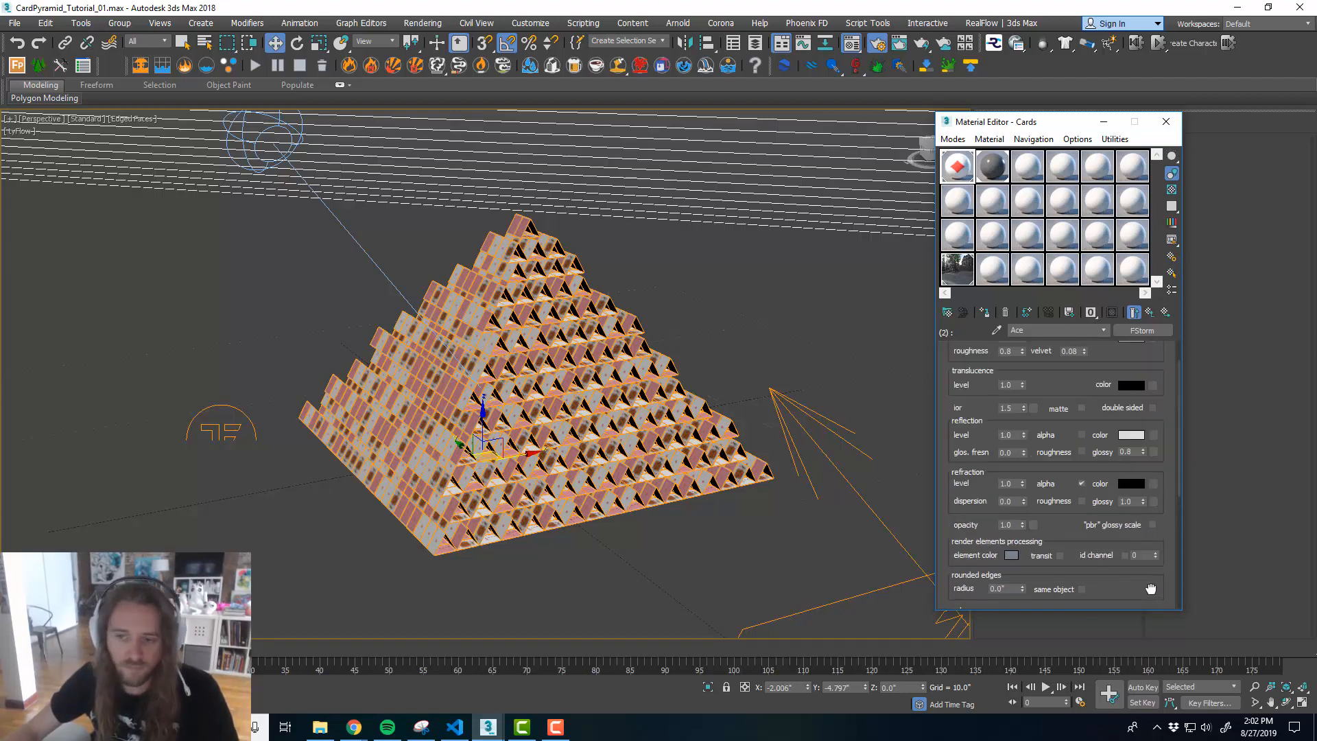
pyautogui.moveTo(1034, 124); pyautogui.dragTo(1316, 123)
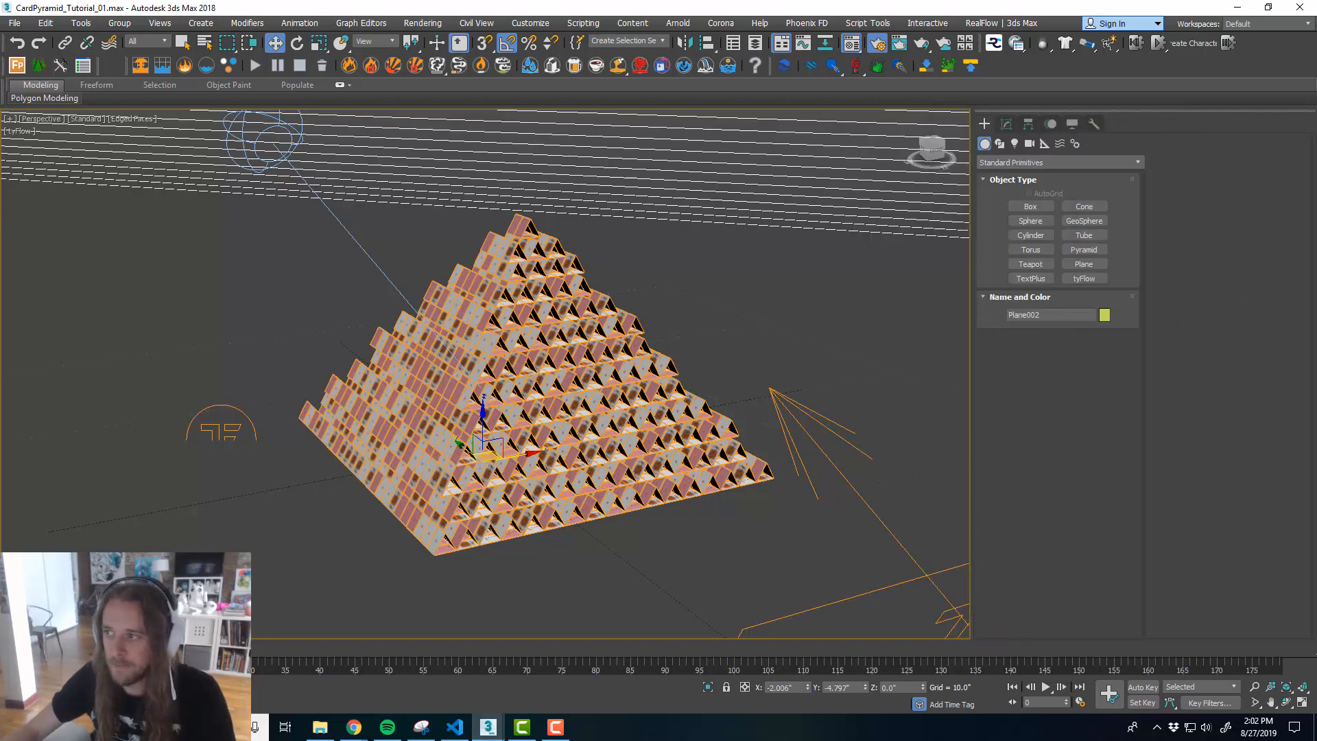
# - Preview the first frames in the maximised FStorm camera view, return to frame 0 and slightly reframe the card pyramid
pyautogui.moveTo(611, 415); pyautogui.dragTo(620, 408, button='middle')
pyautogui.hotkey('alt', 'w')
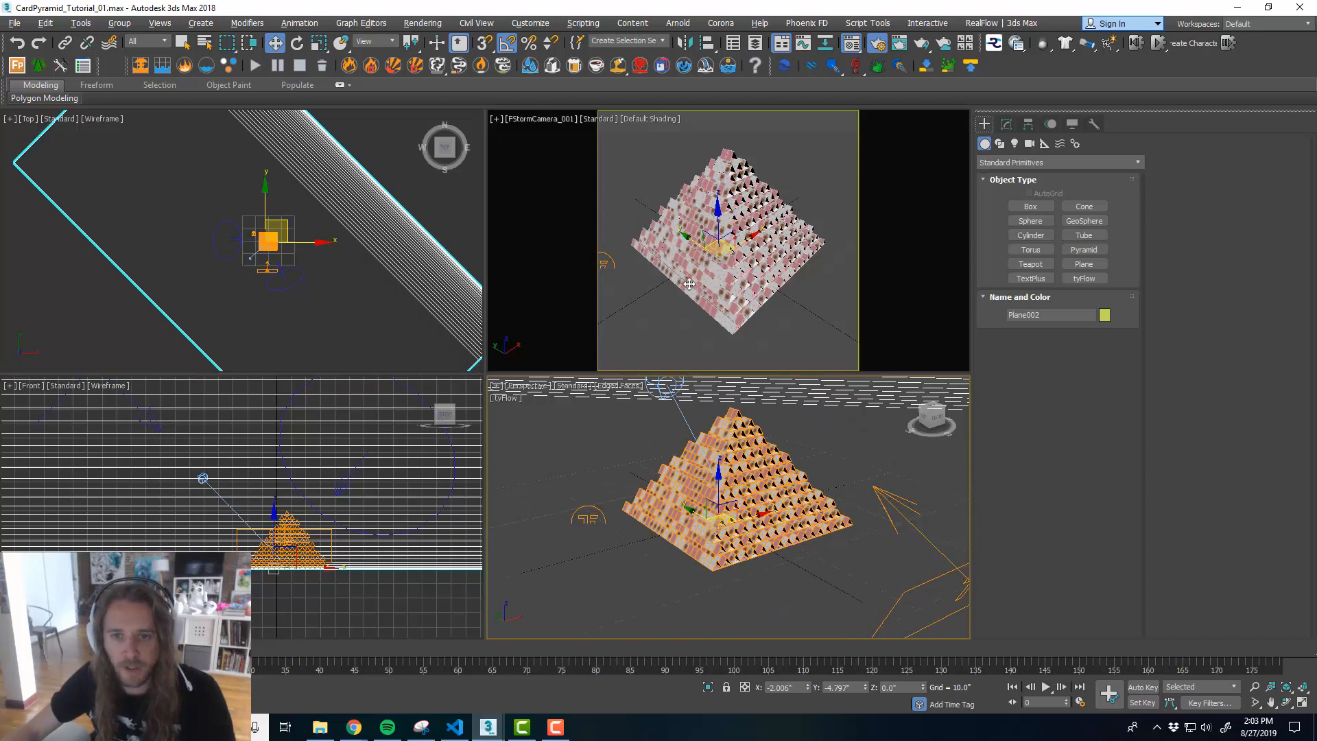
pyautogui.hotkey('alt', 'w')
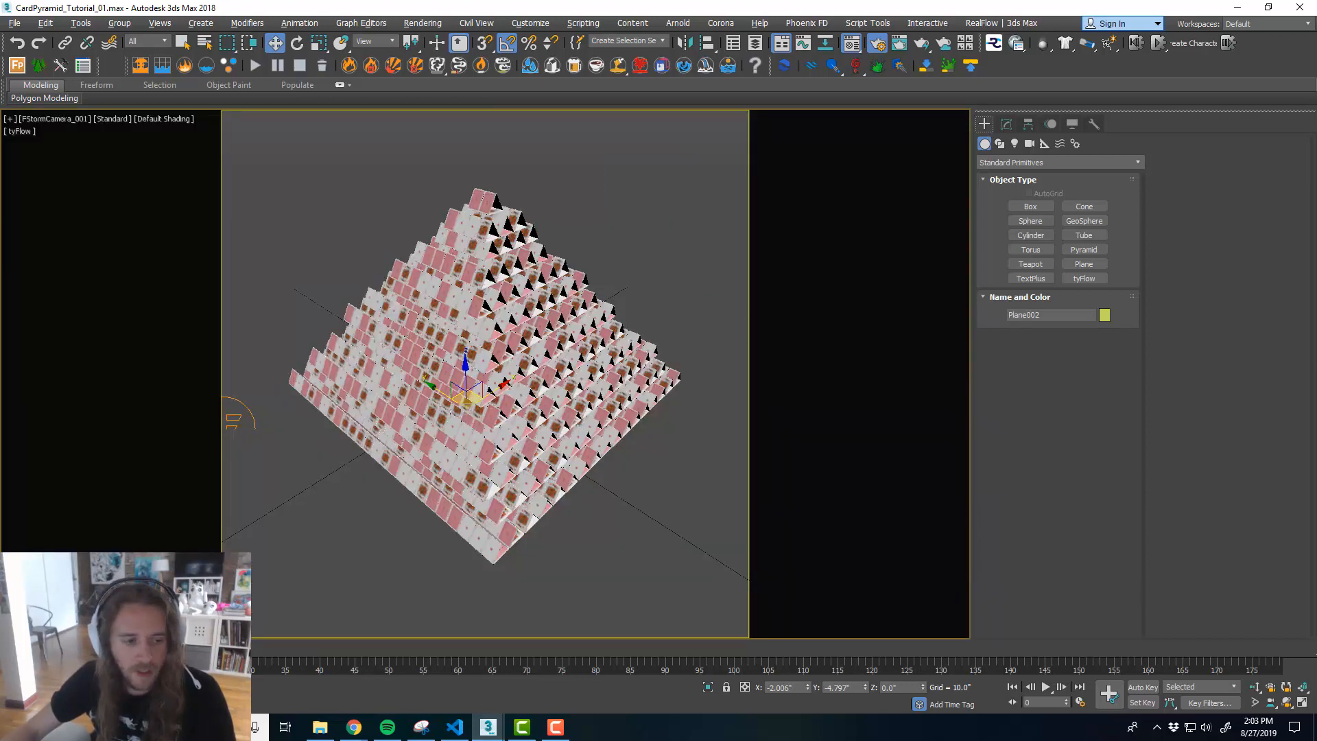
pyautogui.press('/')
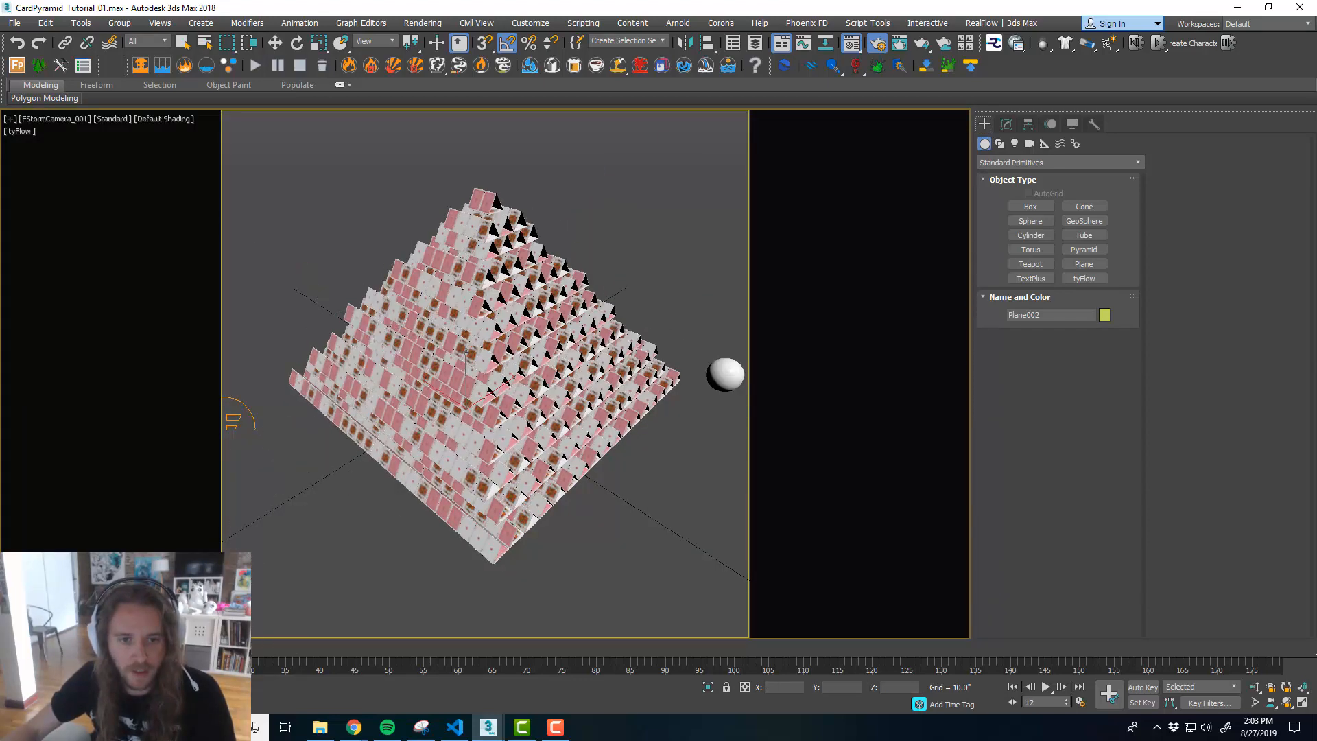
pyautogui.press('Home')
pyautogui.moveTo(468, 530); pyautogui.dragTo(472, 527, button='middle')
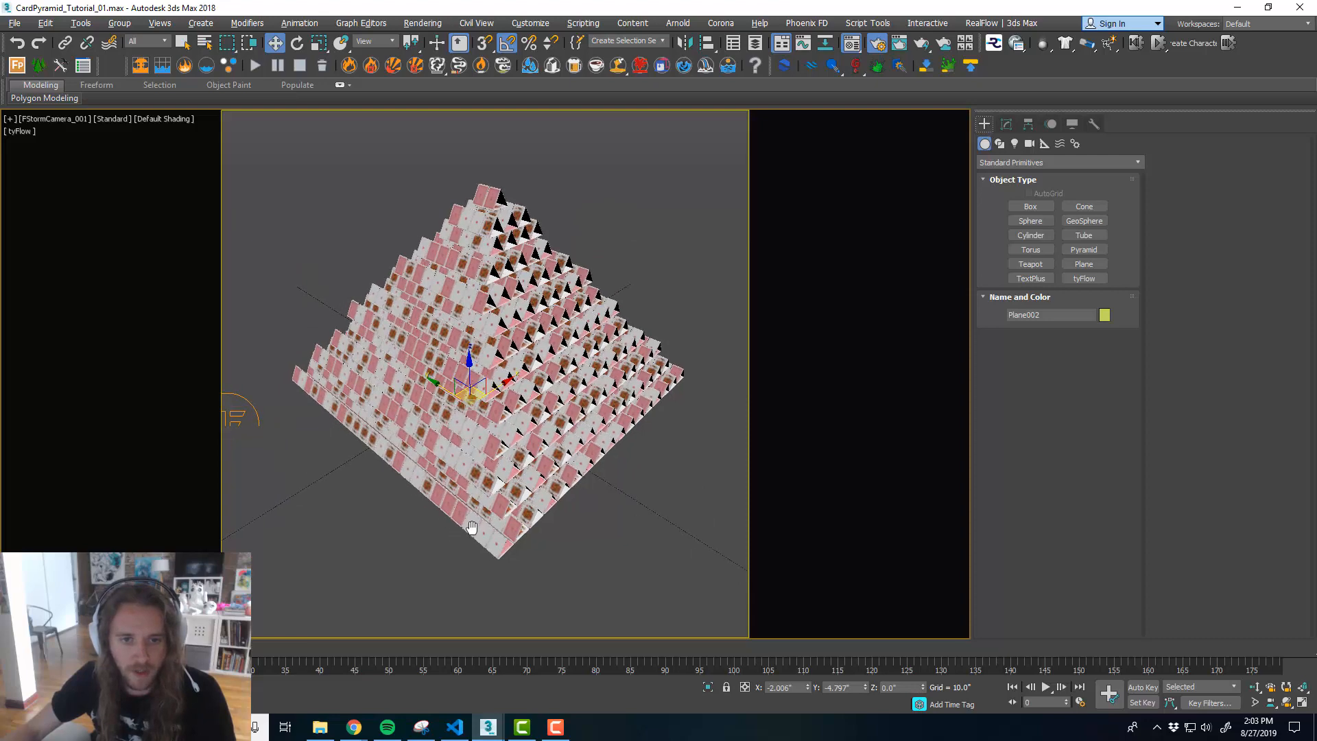
pyautogui.hotkey('alt', 'w')
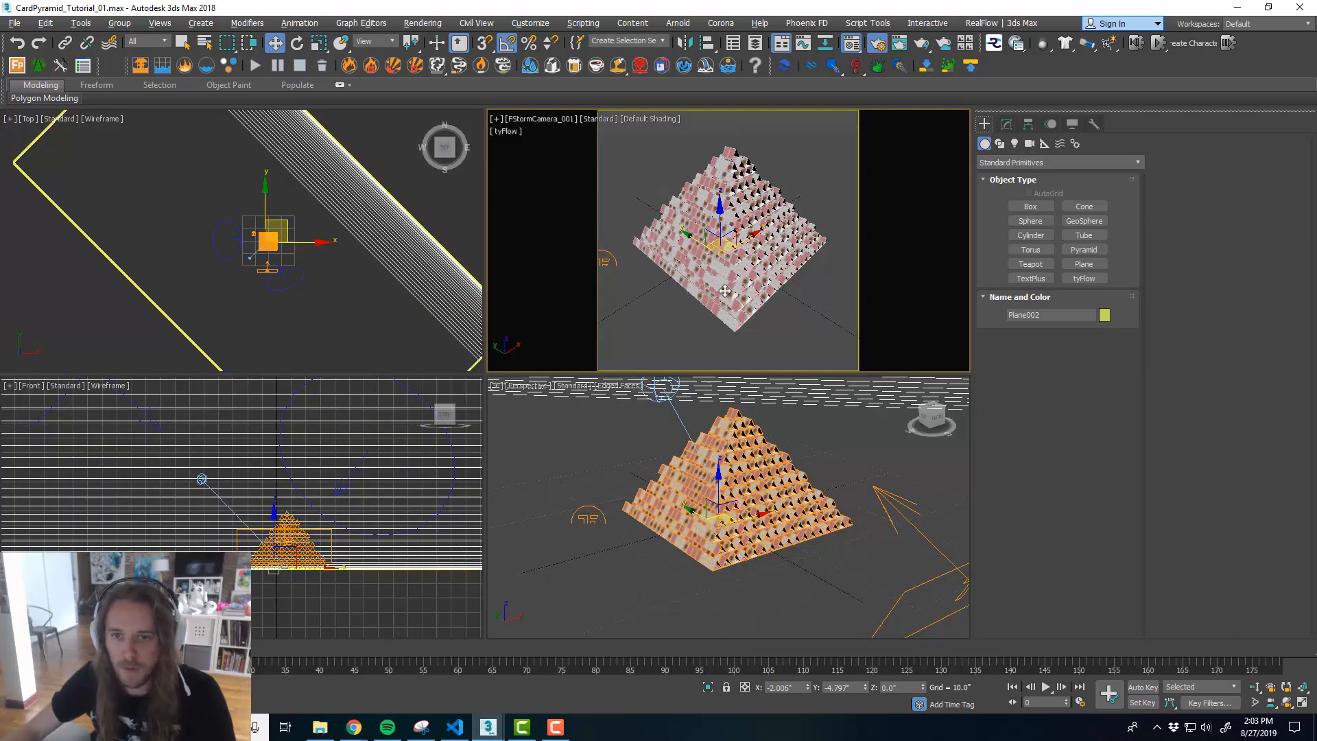
pyautogui.hotkey('alt', 'w')
# - Set the render setup to a single frame and turn off file saving and the image file list
pyautogui.press('F10')
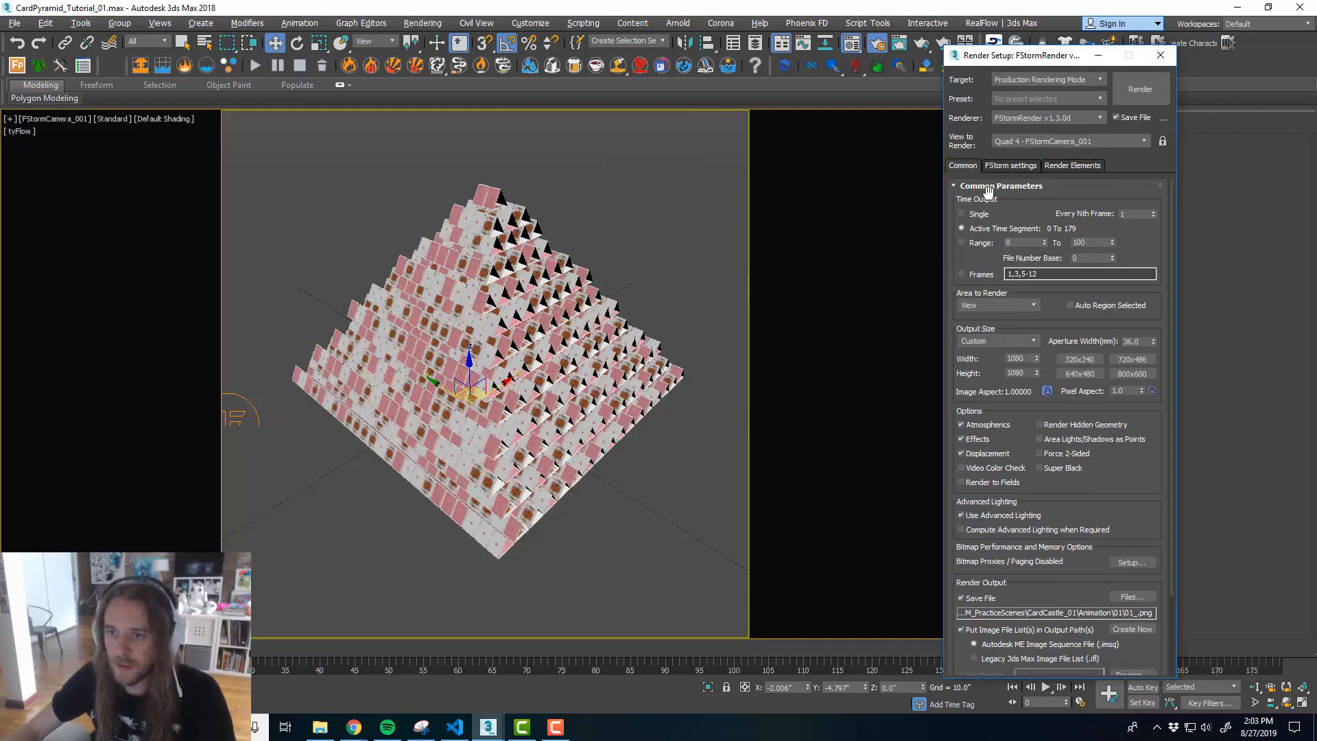
pyautogui.scroll(-2, 1154, 448)
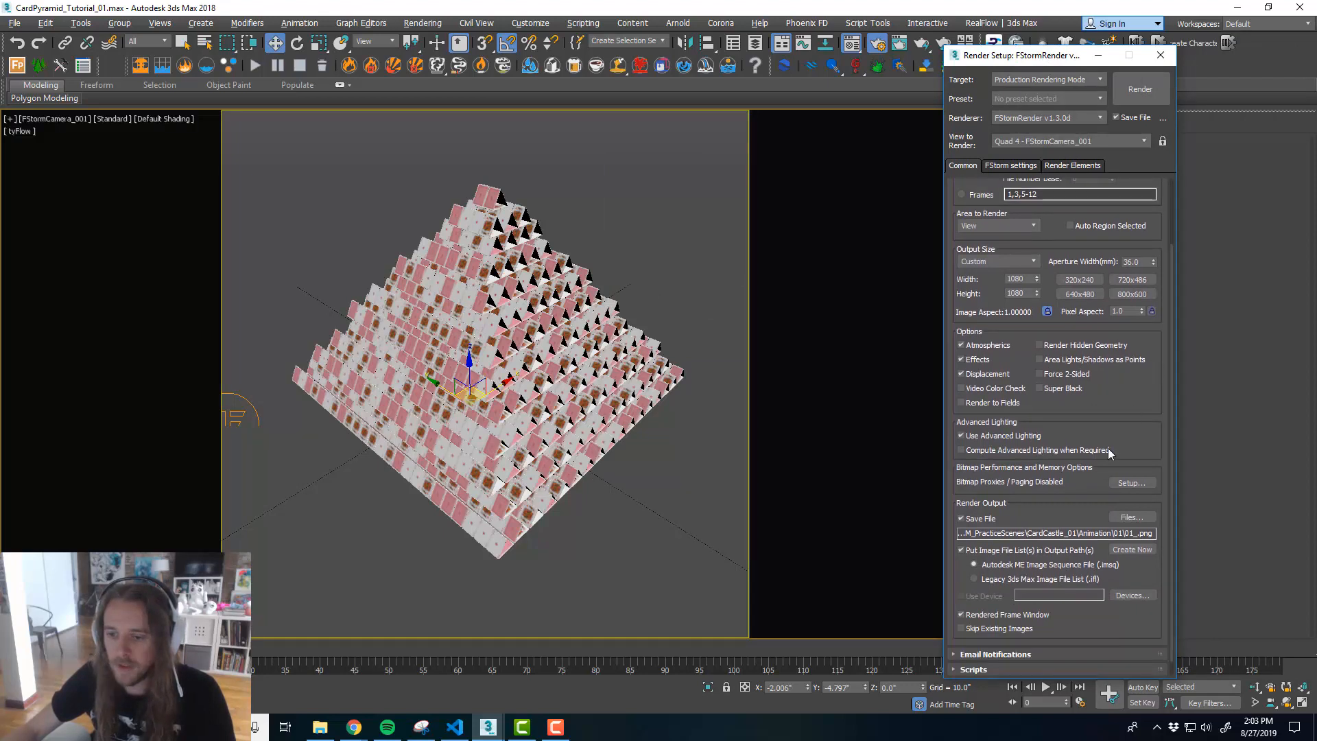
pyautogui.click(974, 519)
pyautogui.click(987, 547)
pyautogui.scroll(2, 1147, 398)
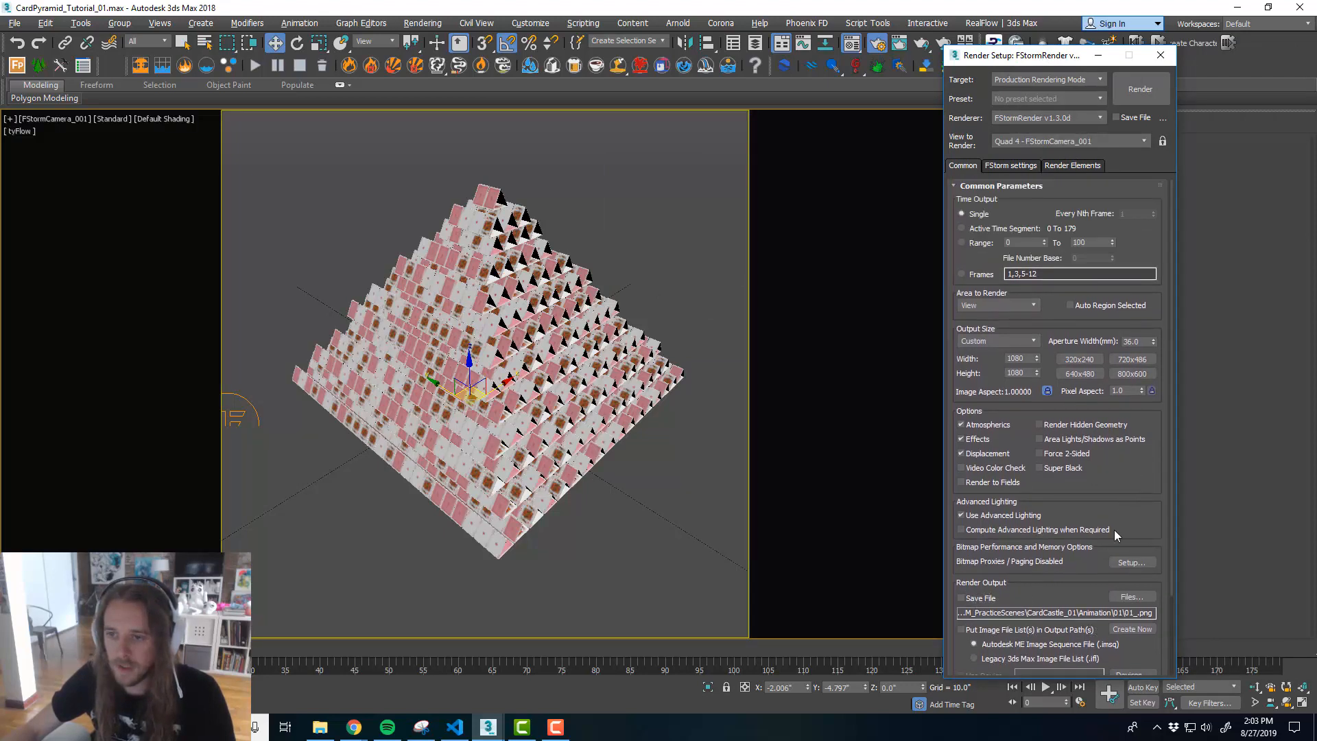
# - Examine the render samples, light samples and max depth in the FStorm kernel settings
pyautogui.click(1011, 166)
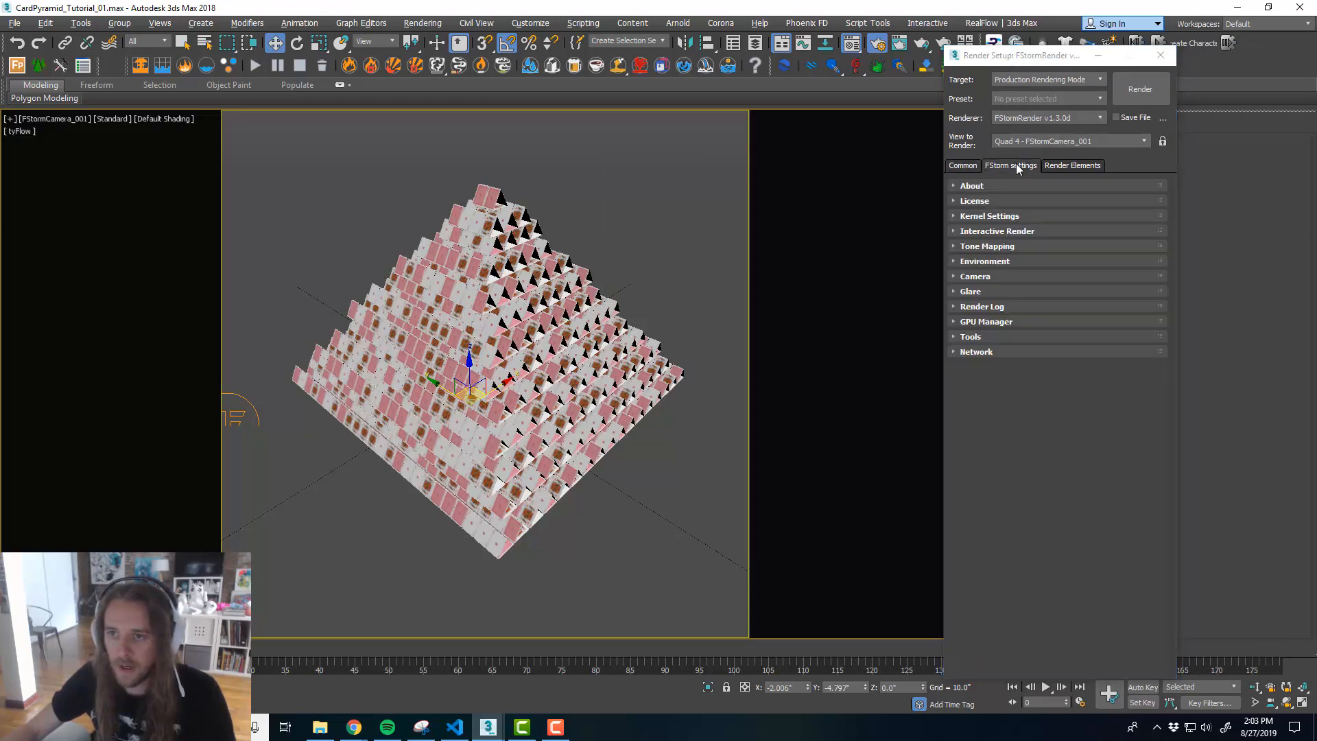
pyautogui.click(998, 218)
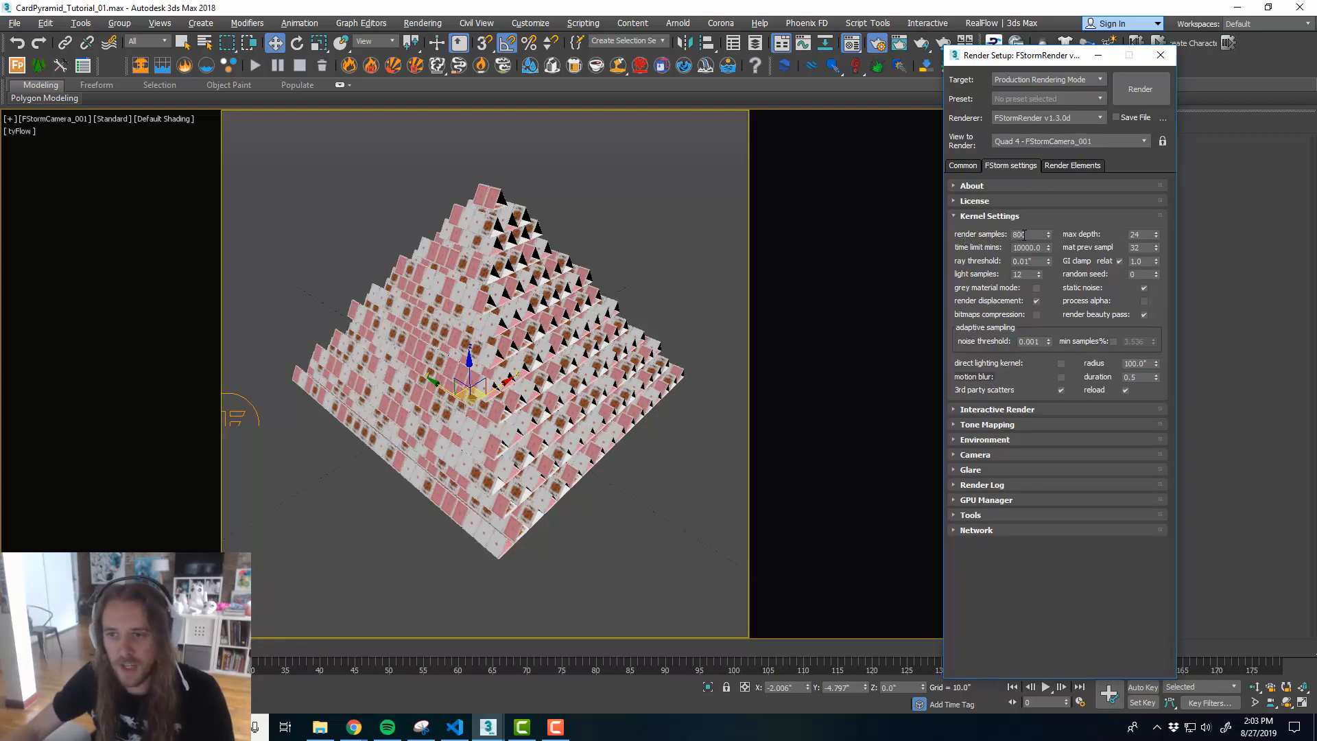
pyautogui.doubleClick(1024, 235)
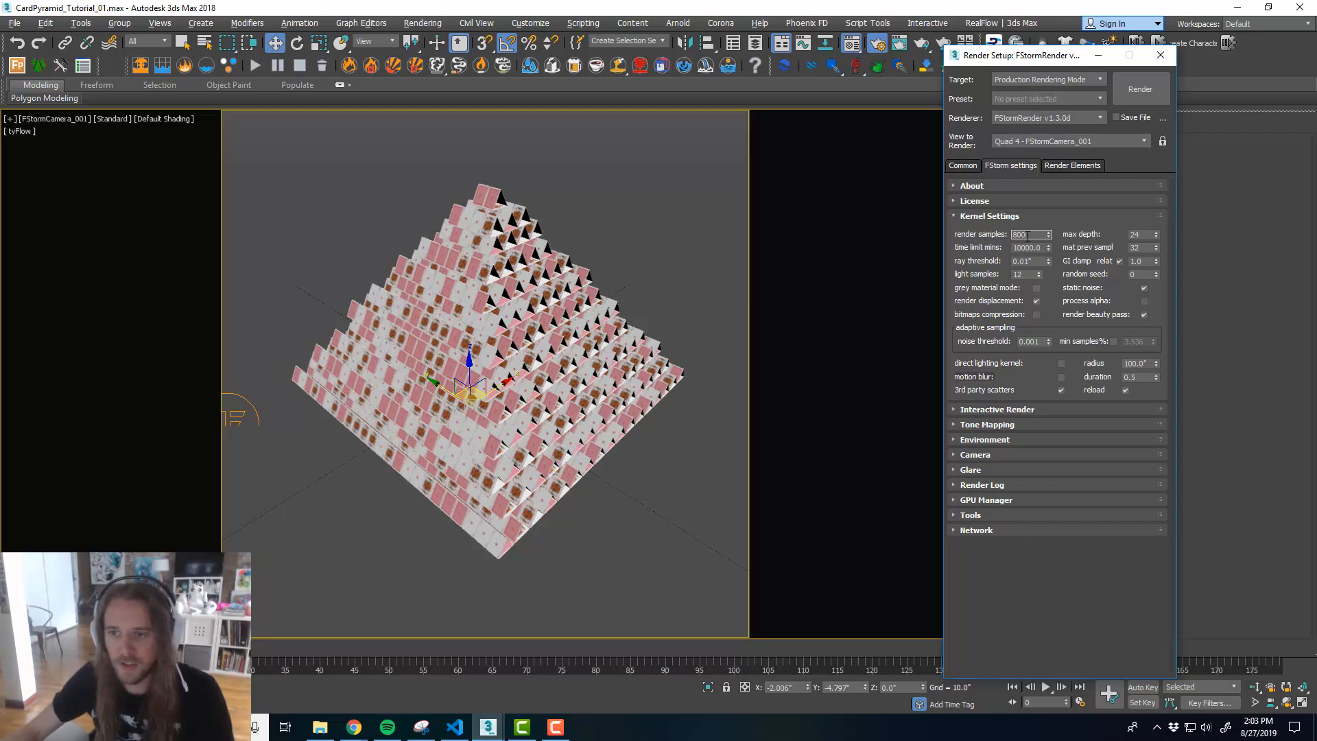
pyautogui.doubleClick(1022, 274)
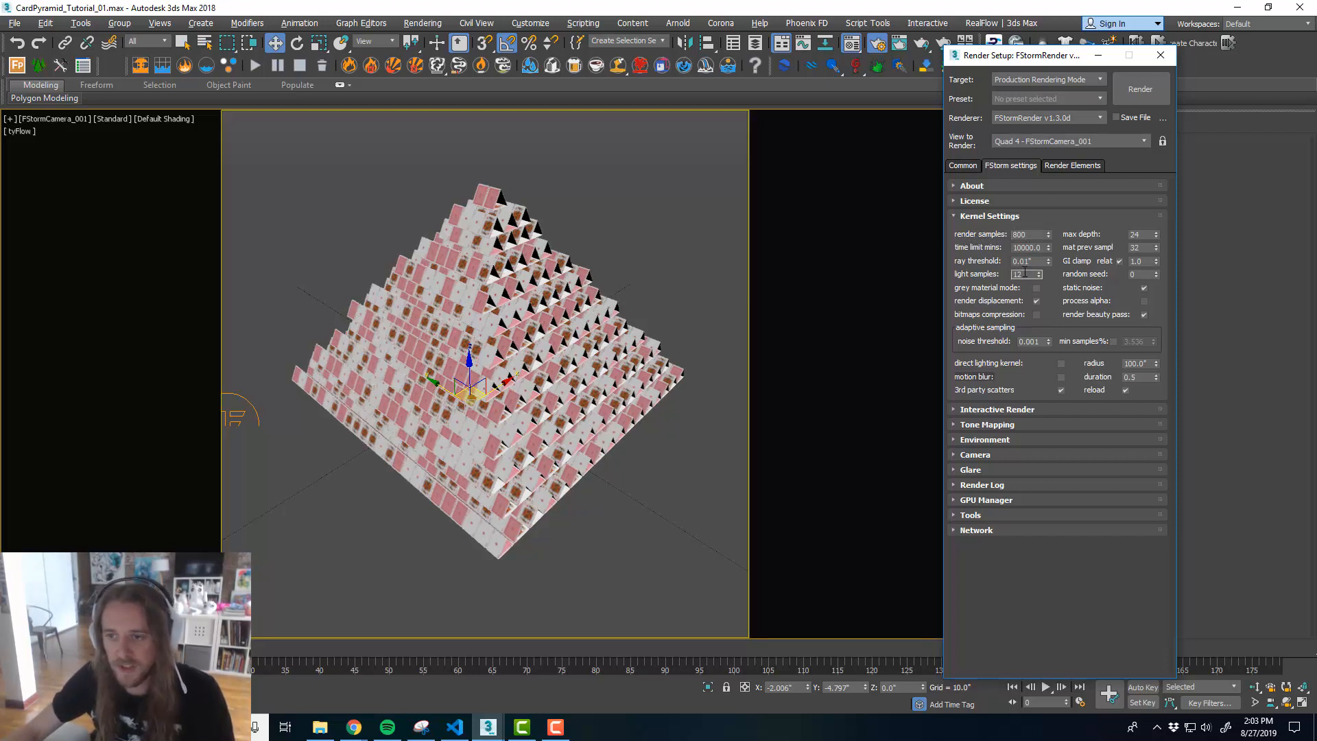
pyautogui.doubleClick(1143, 235)
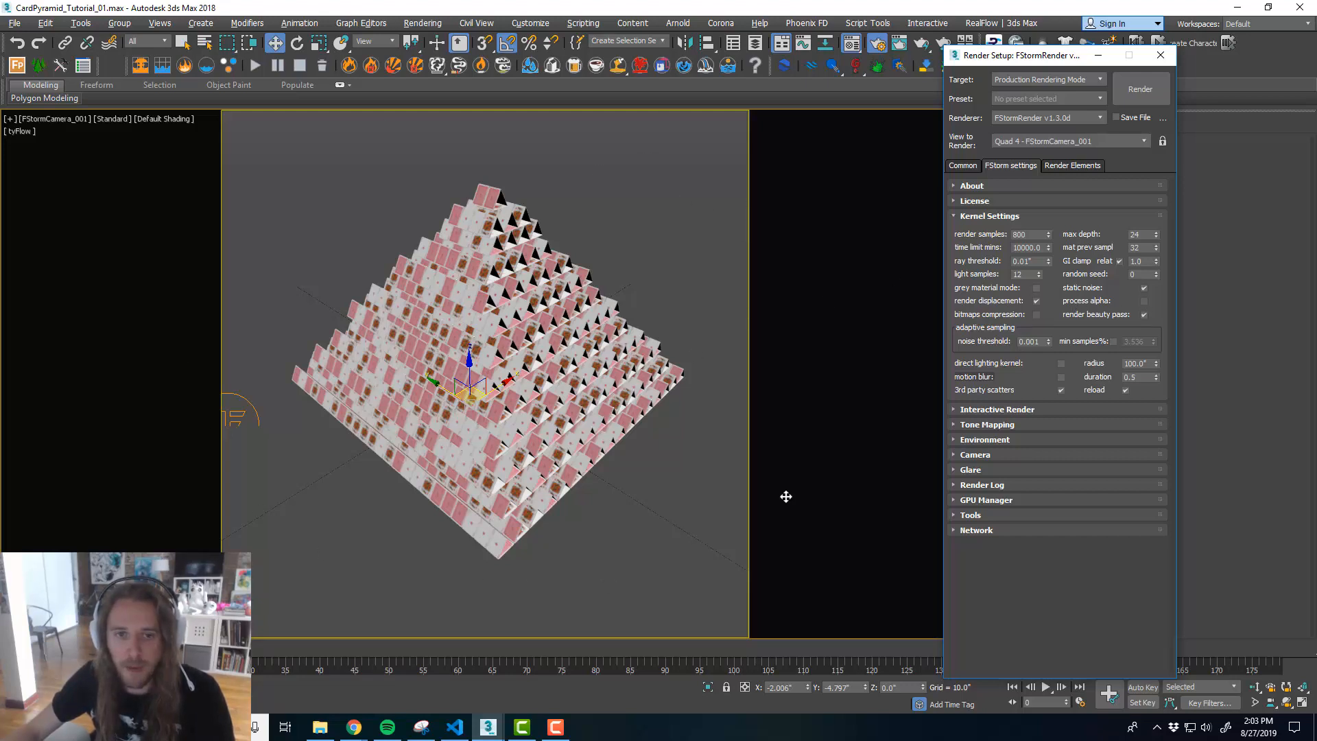
# - Try the matte option on the floor material and switch it back off
pyautogui.click(875, 44)
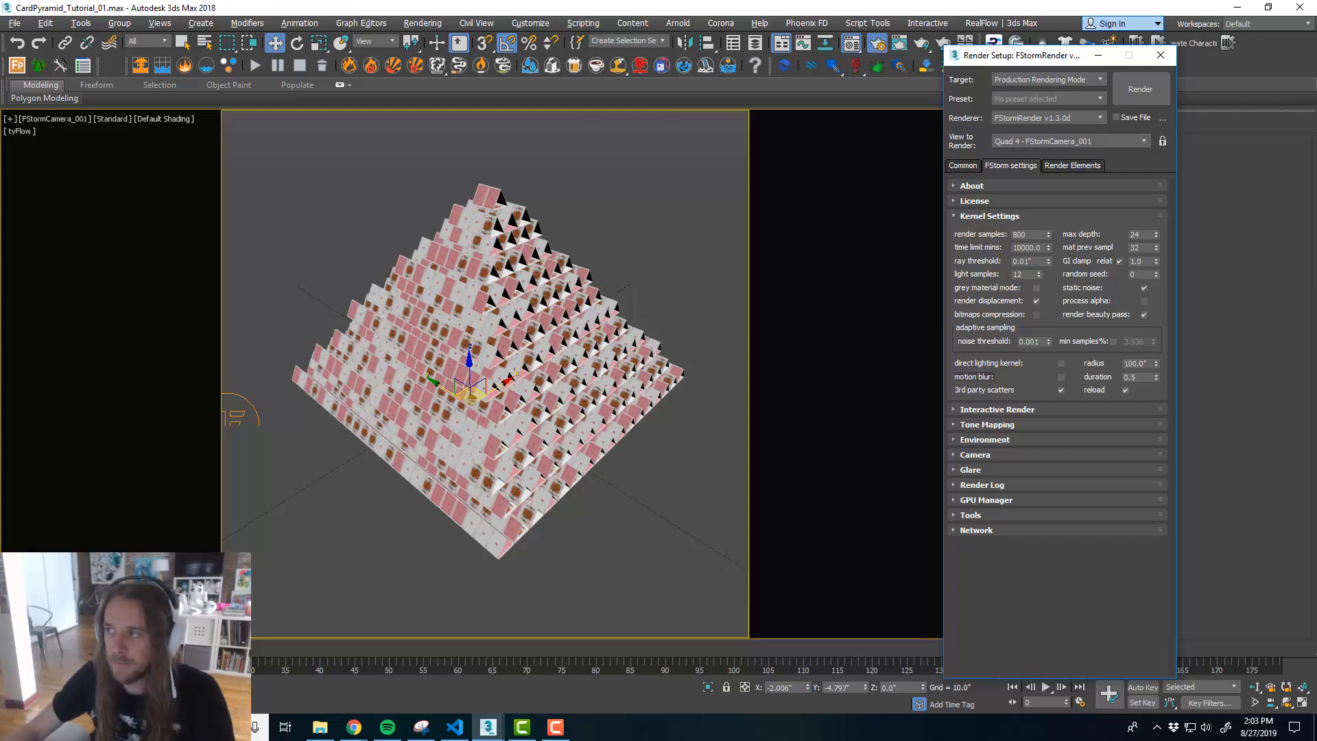
pyautogui.press('m')
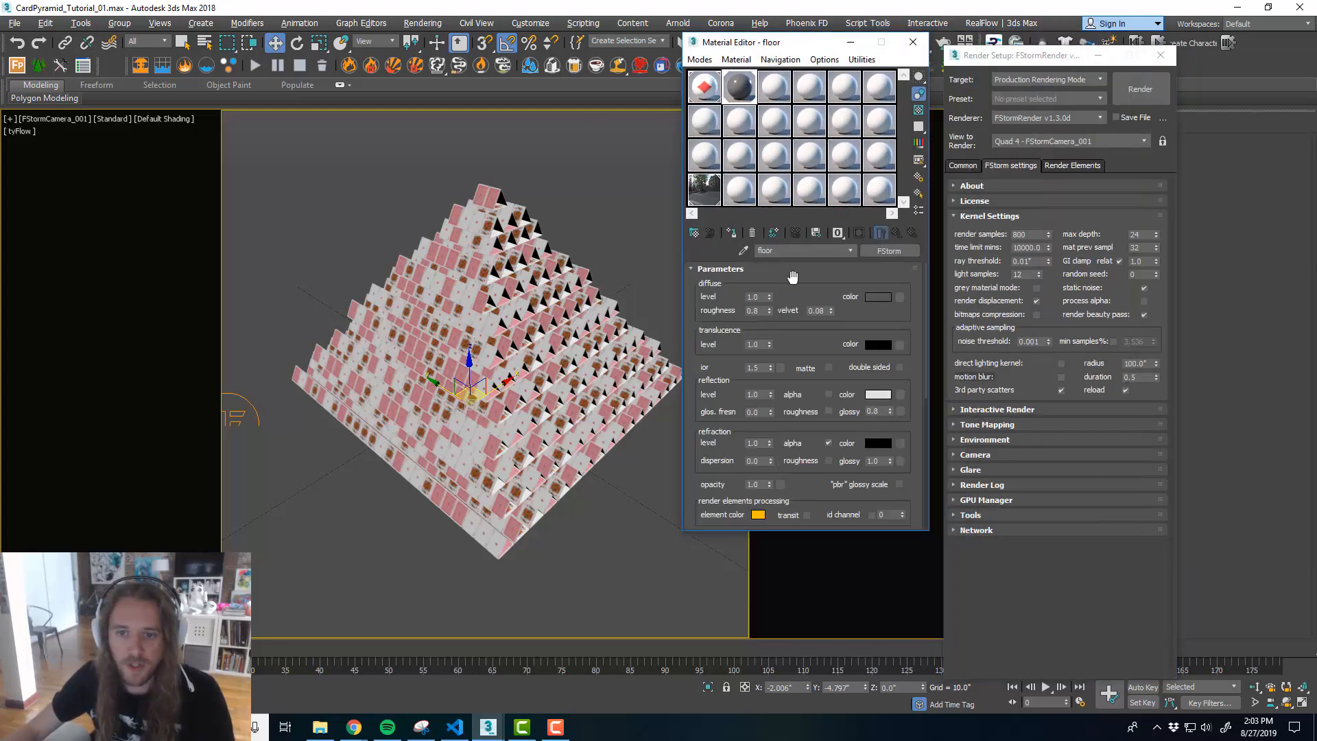
pyautogui.moveTo(820, 329); pyautogui.dragTo(818, 313)
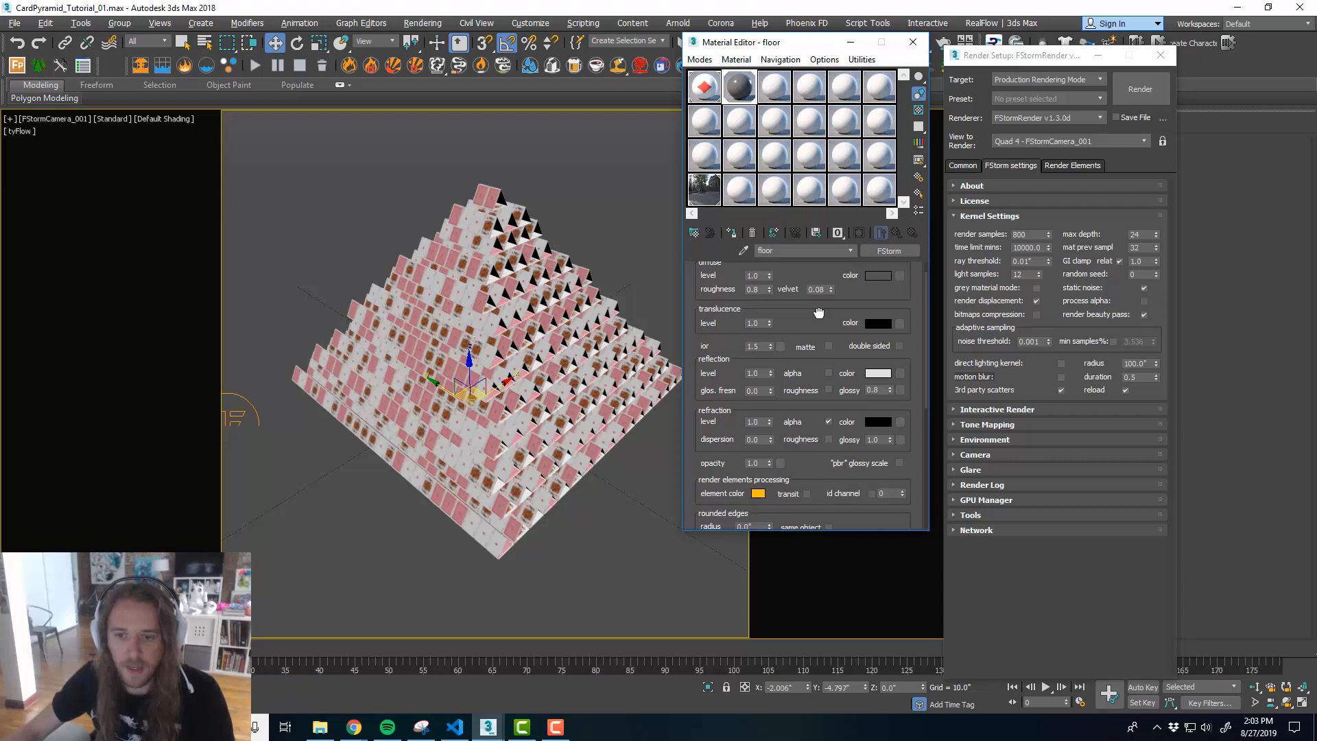
pyautogui.moveTo(814, 327); pyautogui.dragTo(820, 375)
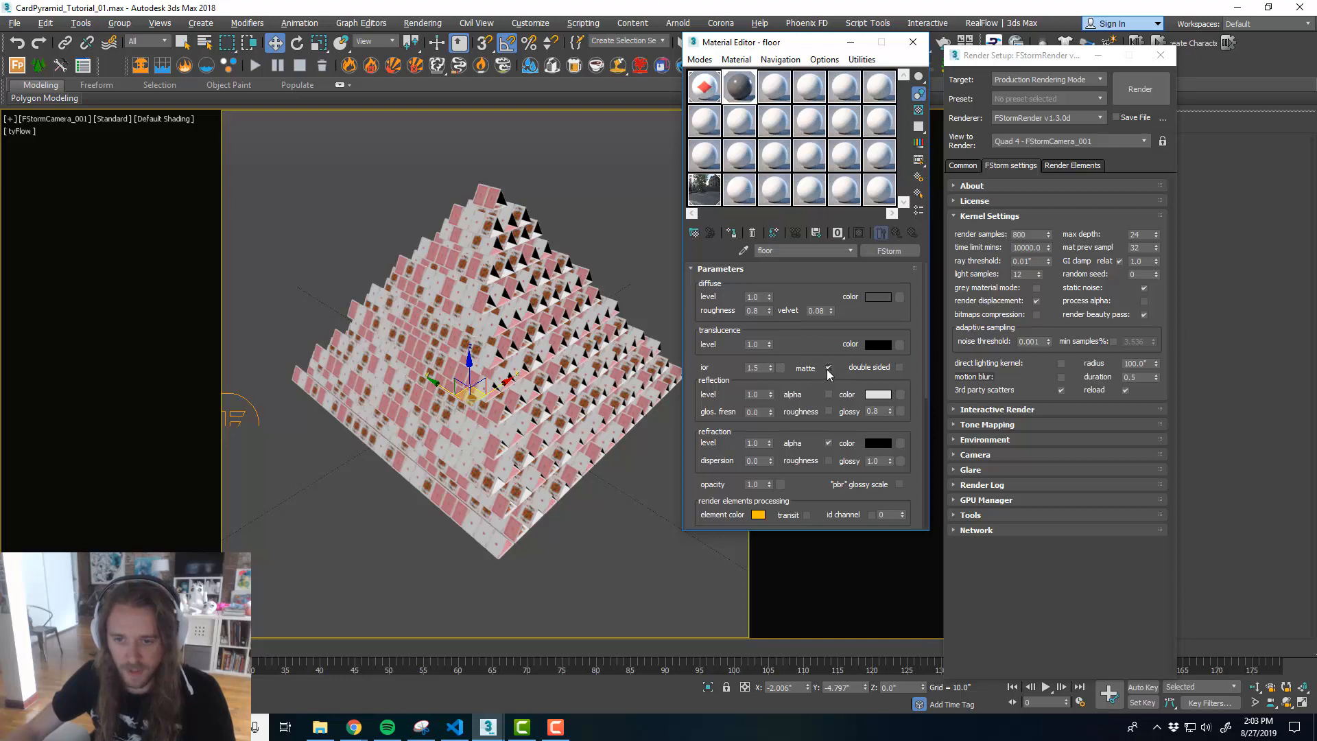
pyautogui.click(827, 368)
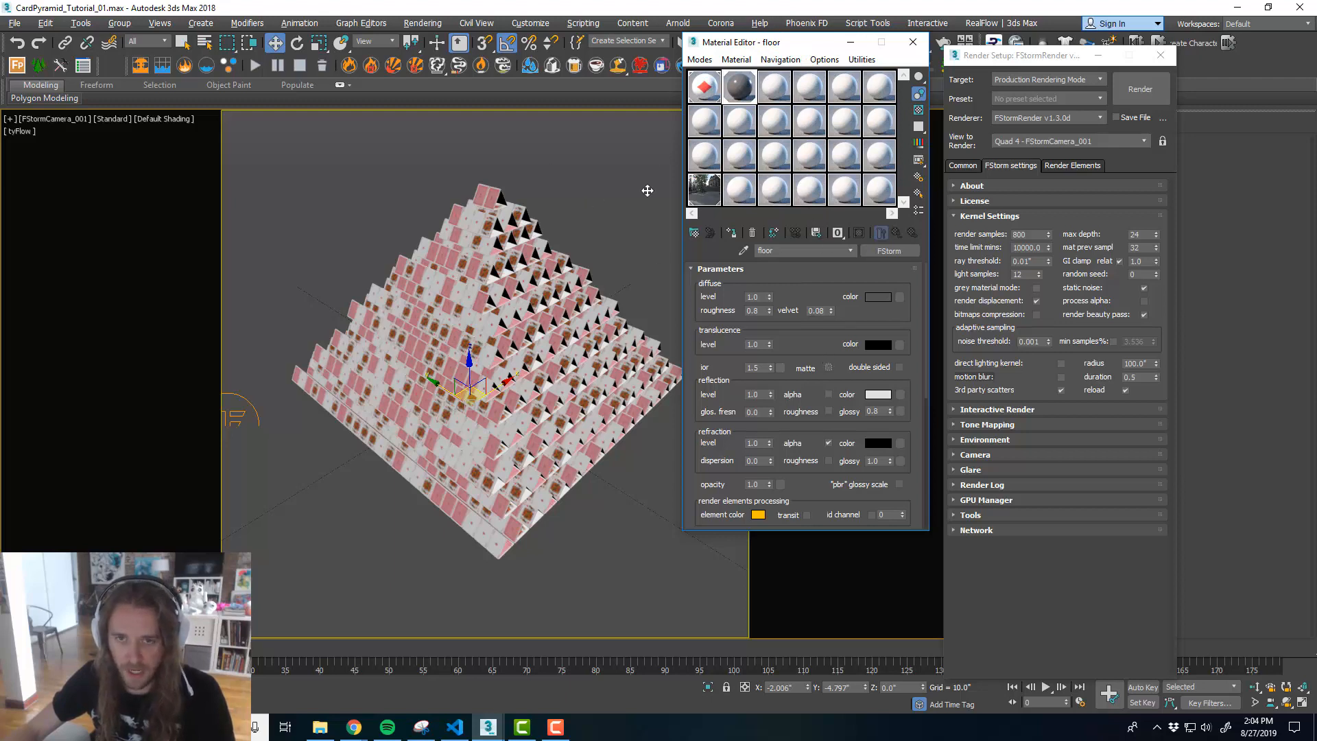
pyautogui.press('m')
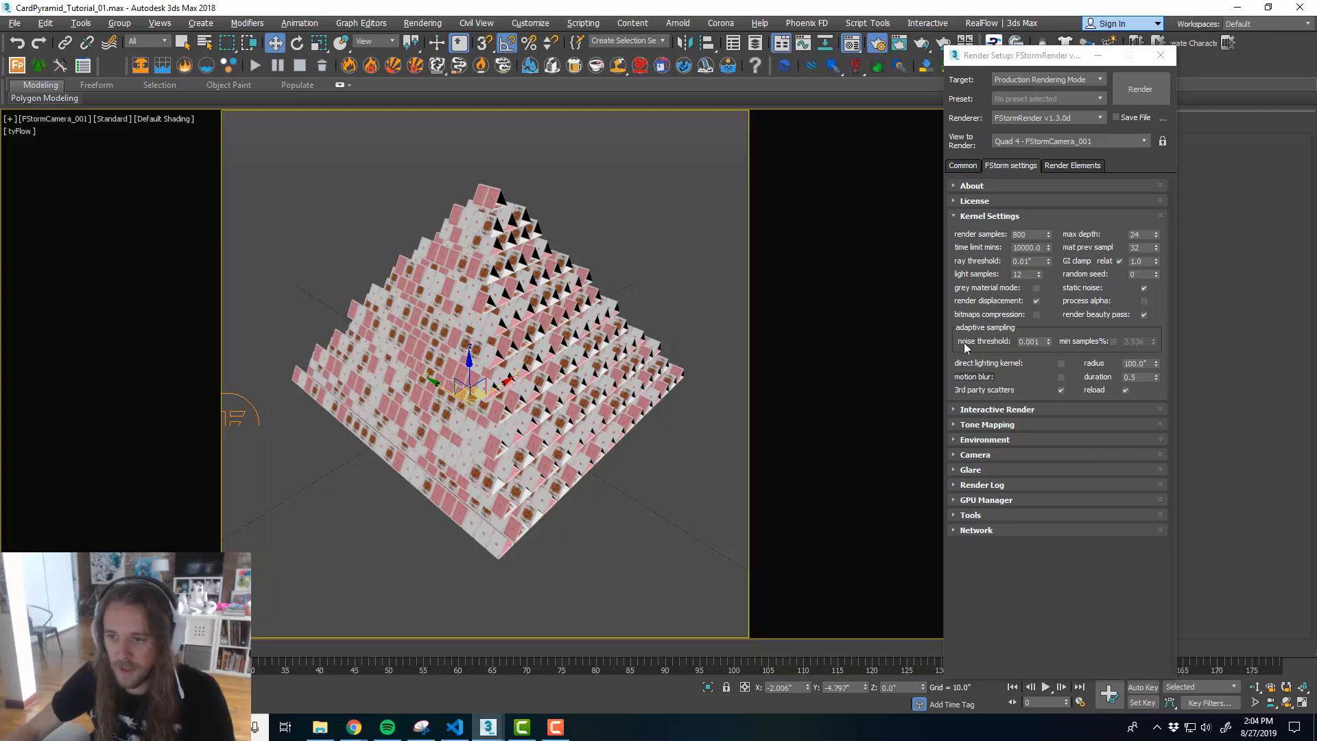
# - Examine the adaptive sampling noise threshold in the FStorm kernel settings and collapse that section
pyautogui.click(1030, 341)
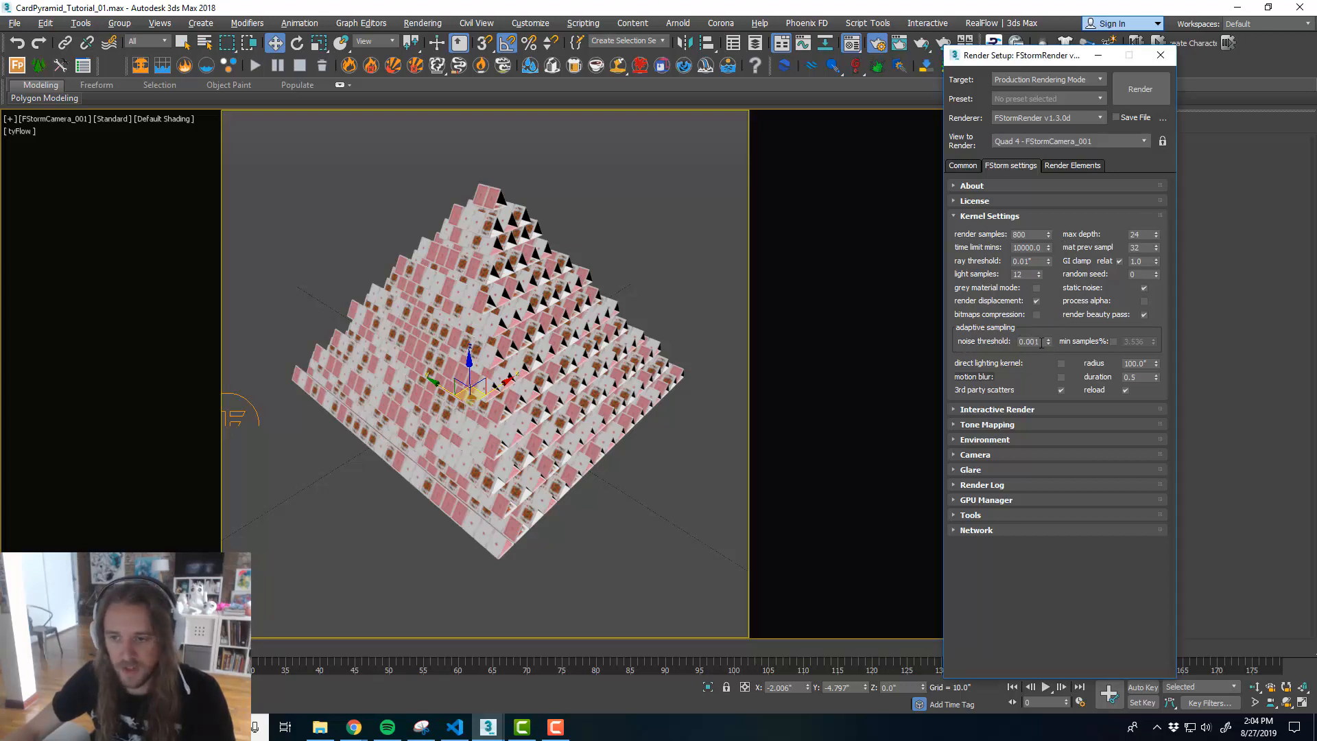
pyautogui.doubleClick(1038, 341)
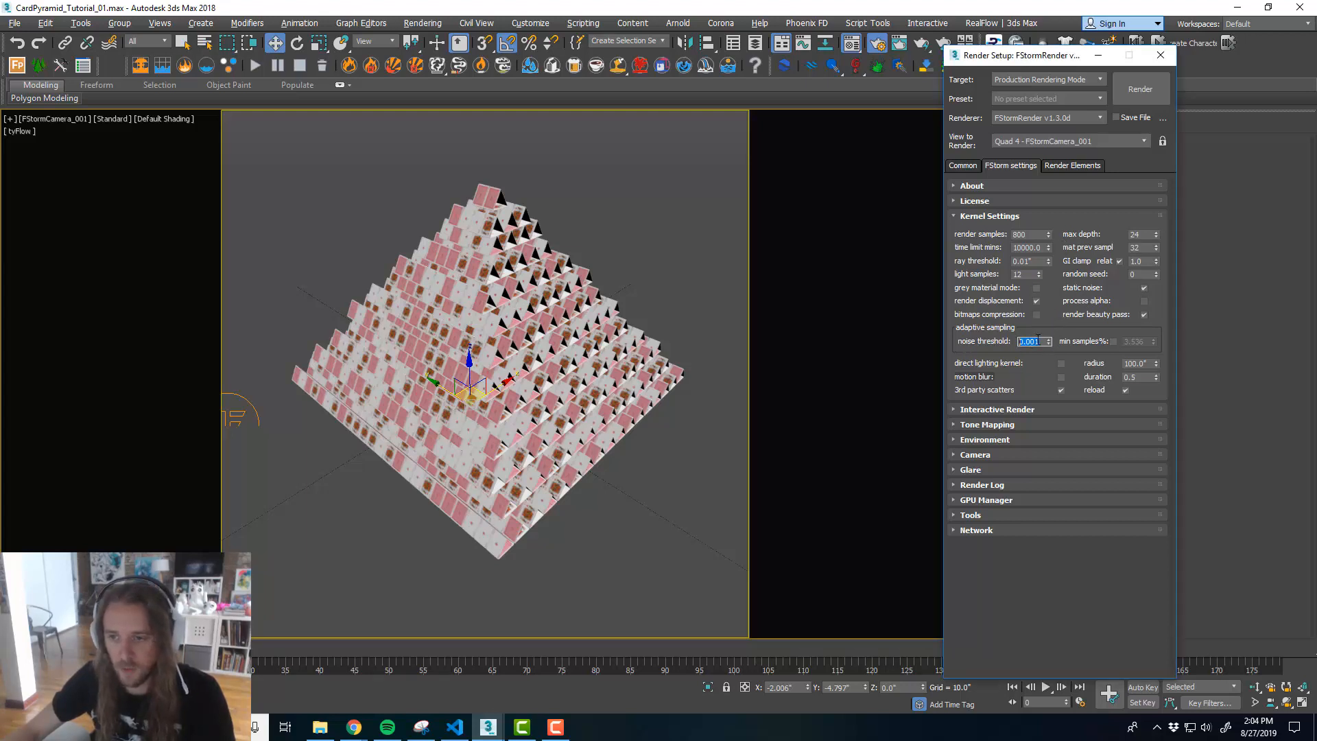
pyautogui.click(1027, 216)
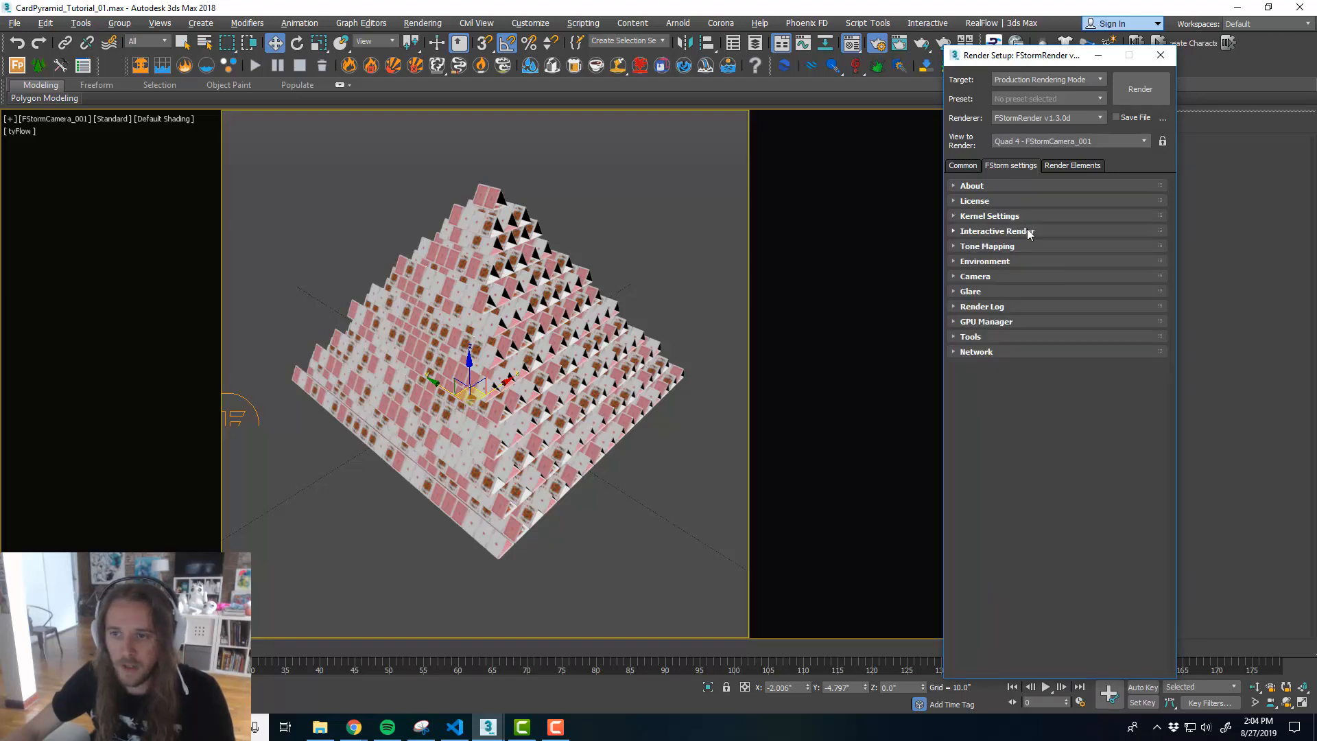
# - Examine the HDR environment map's bitmap settings, including its file path and gamma, in the FStorm environment section and Material Editor
pyautogui.click(1027, 262)
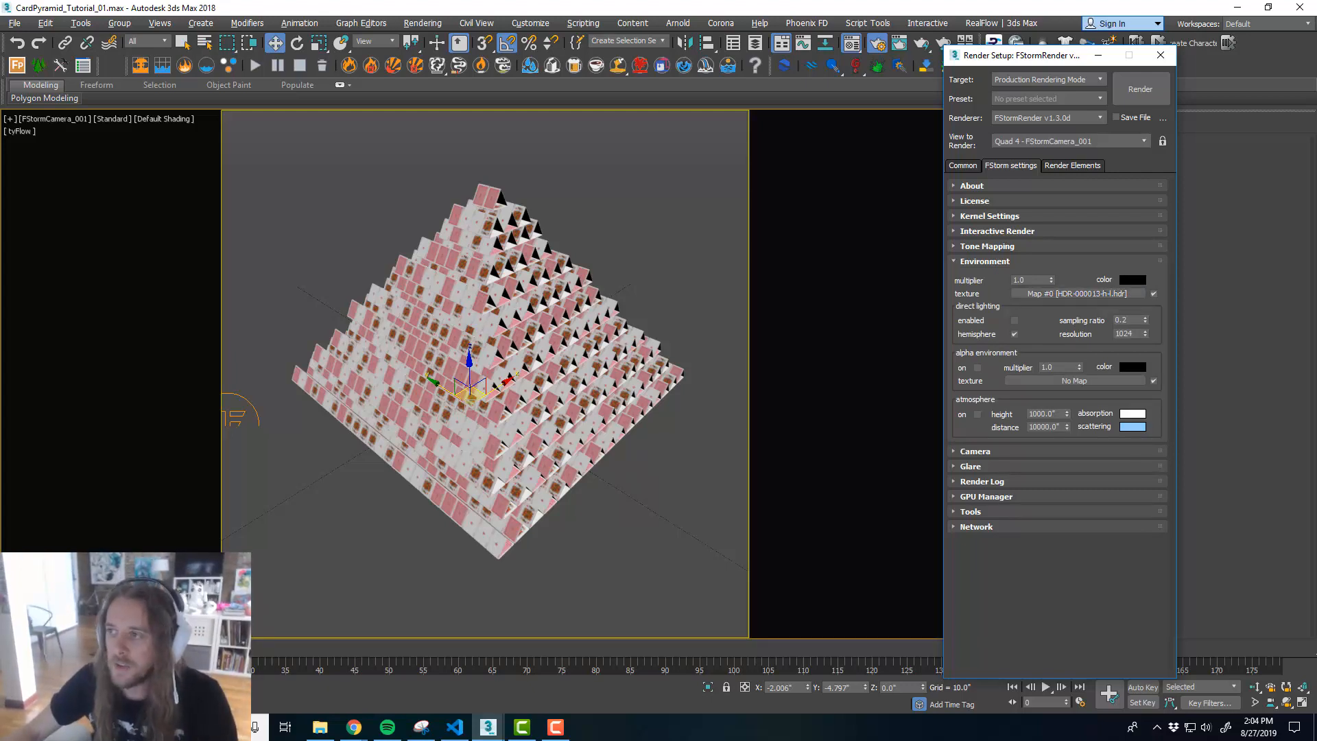
pyautogui.press('m')
pyautogui.click(757, 240)
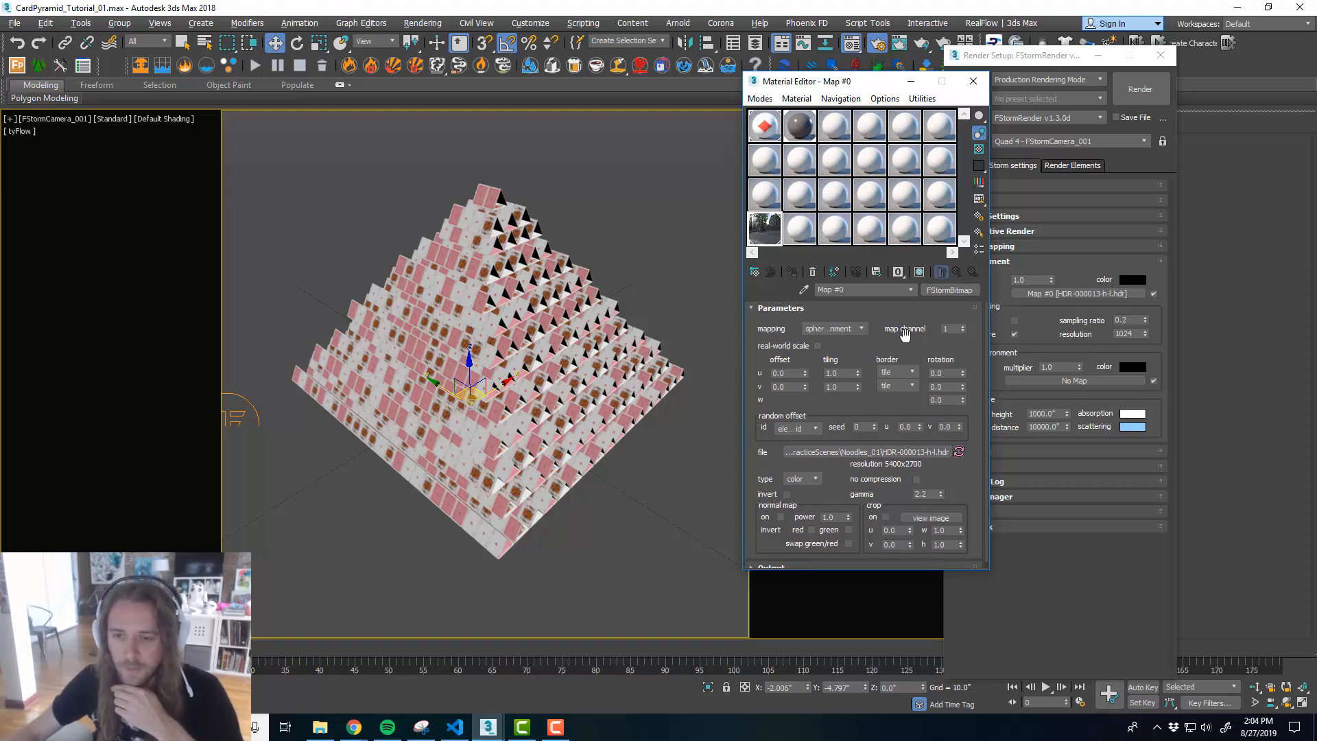
pyautogui.click(910, 290)
pyautogui.click(916, 330)
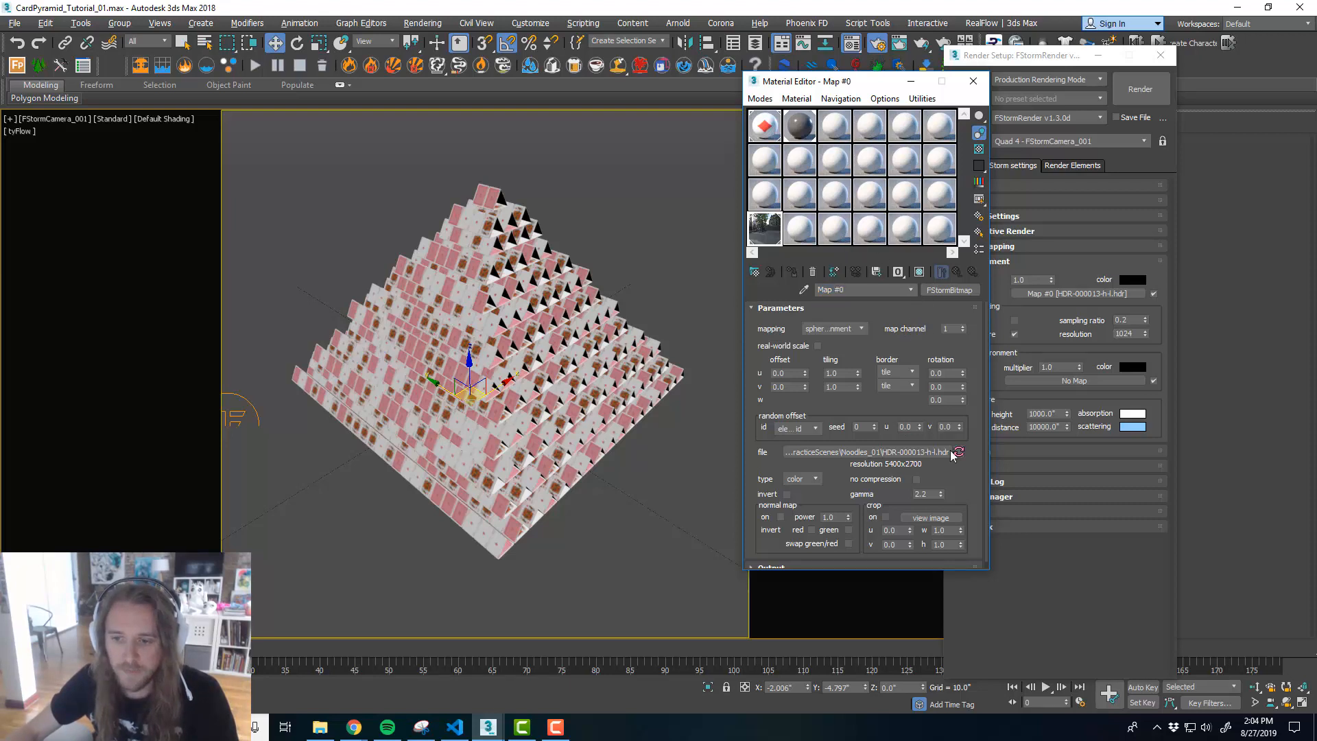
pyautogui.scroll(-1, 935, 461)
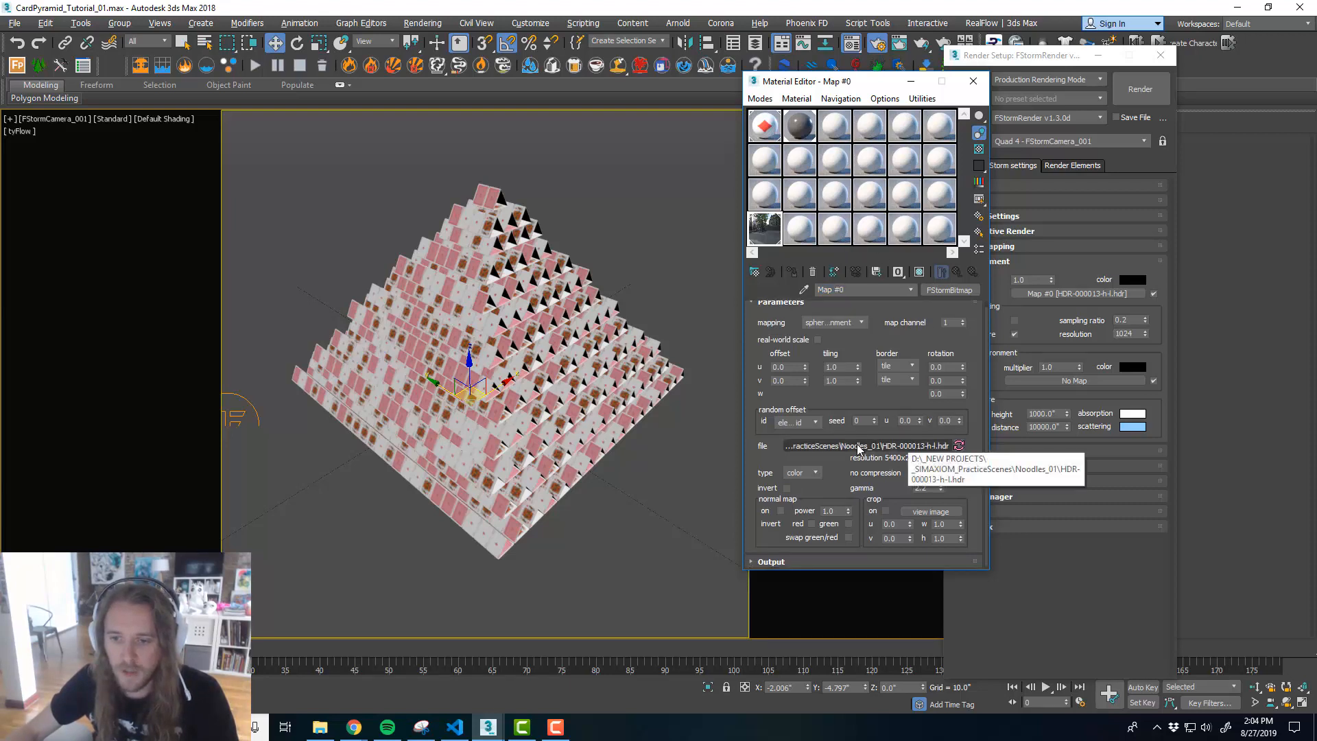
pyautogui.moveTo(931, 488); pyautogui.dragTo(901, 487)
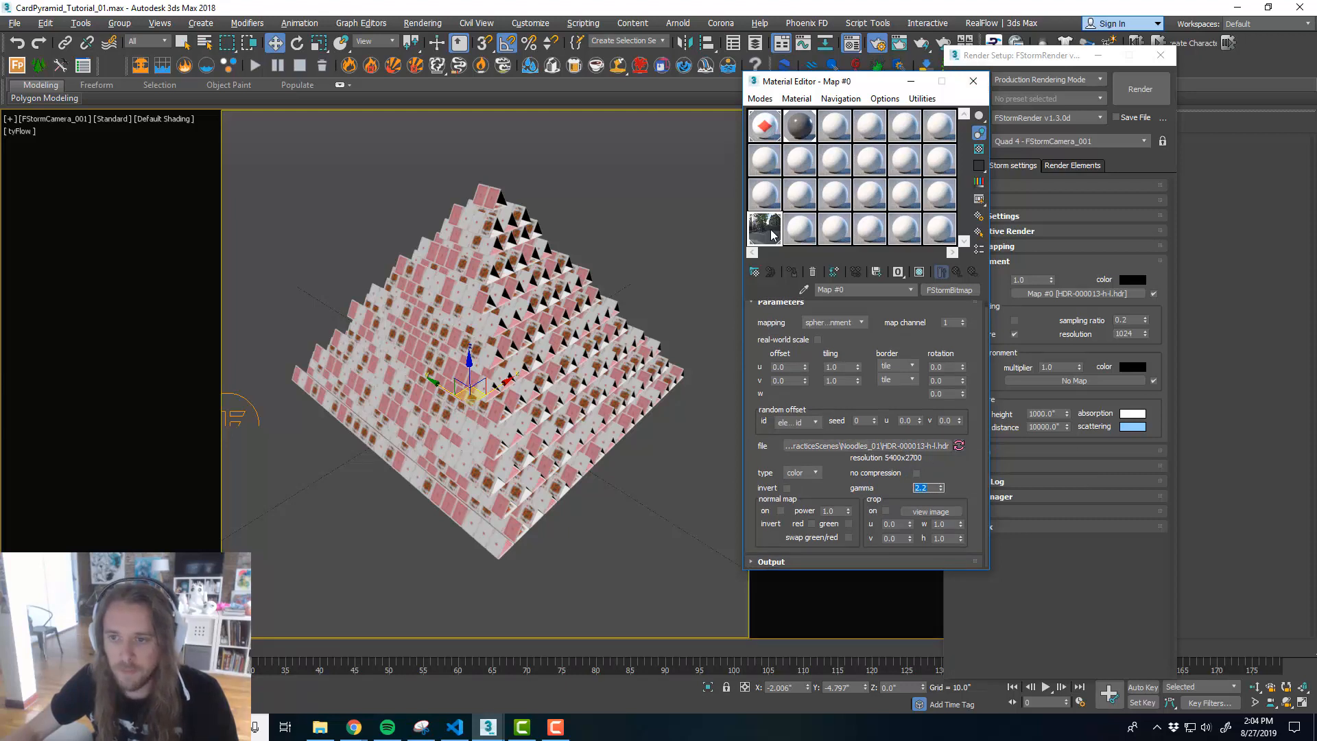
pyautogui.click(973, 81)
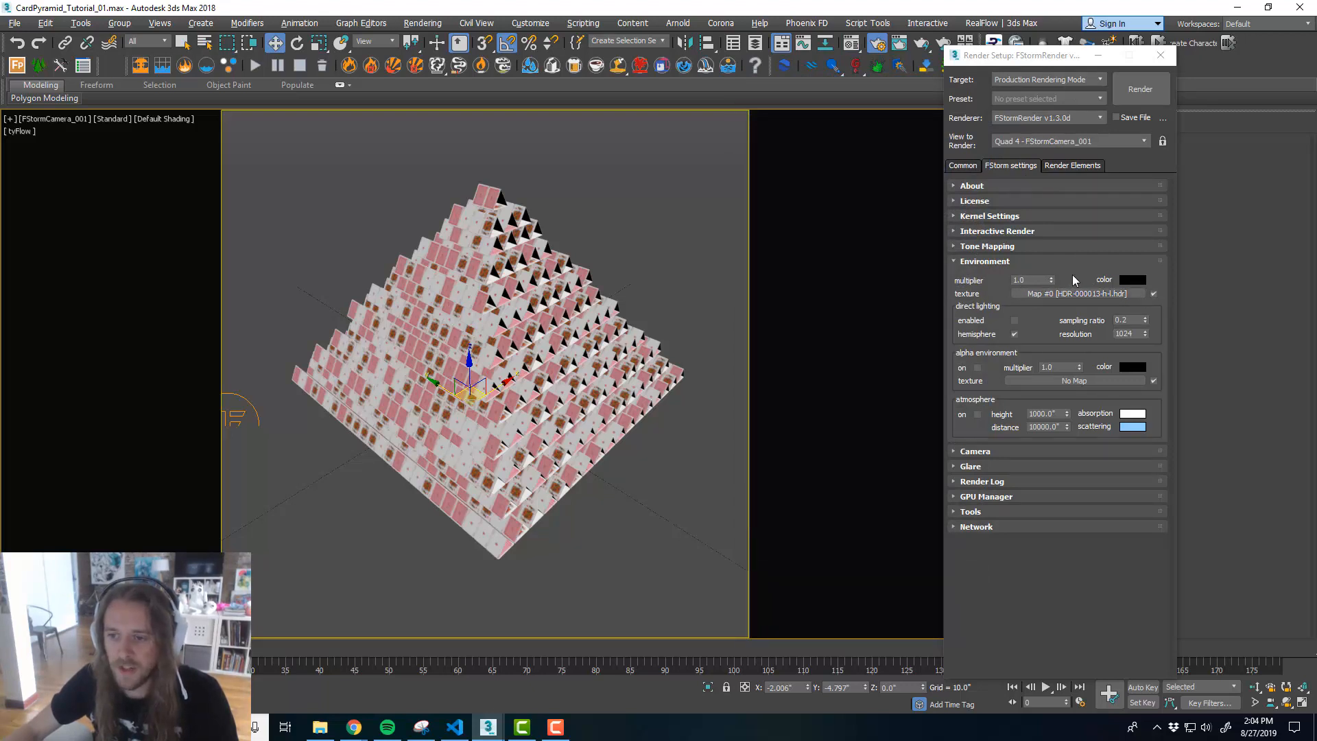
pyautogui.click(1026, 270)
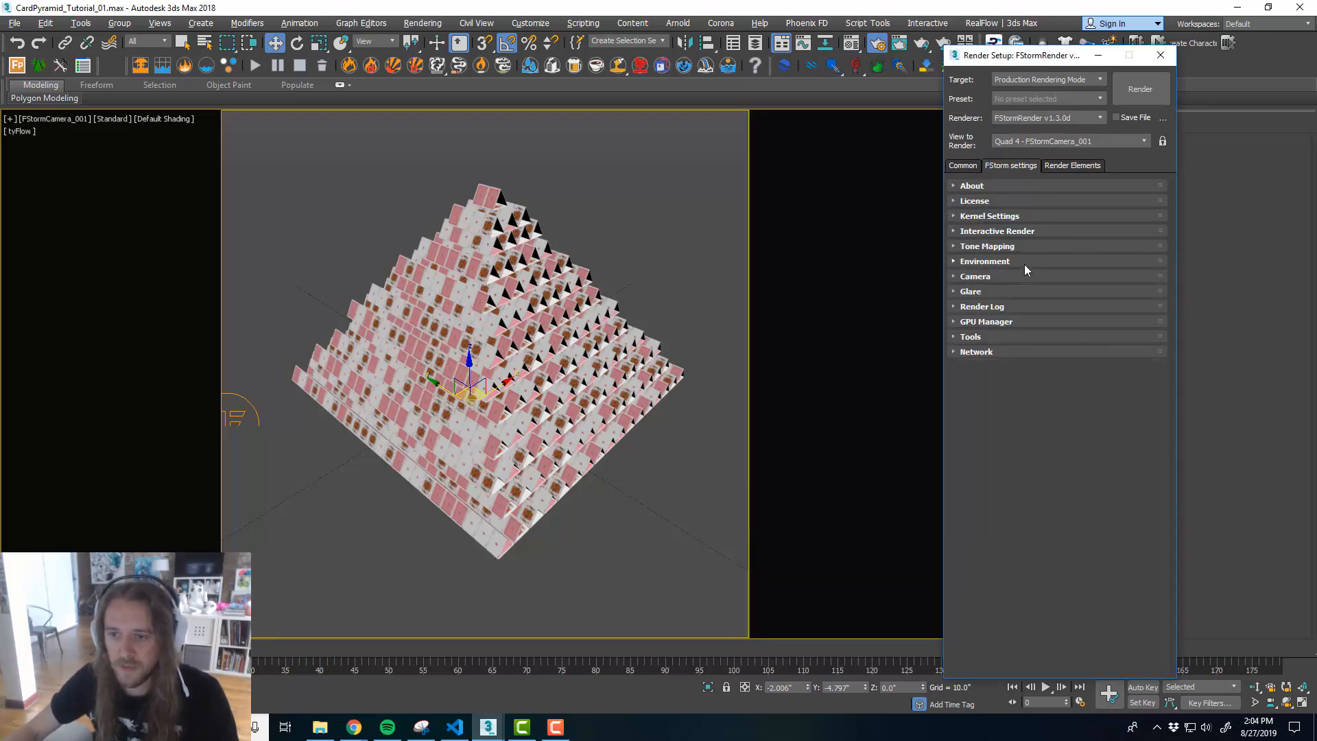
# - Check which GPUs are assigned to rendering and start the FStorm interactive render of the camera view
pyautogui.click(1037, 320)
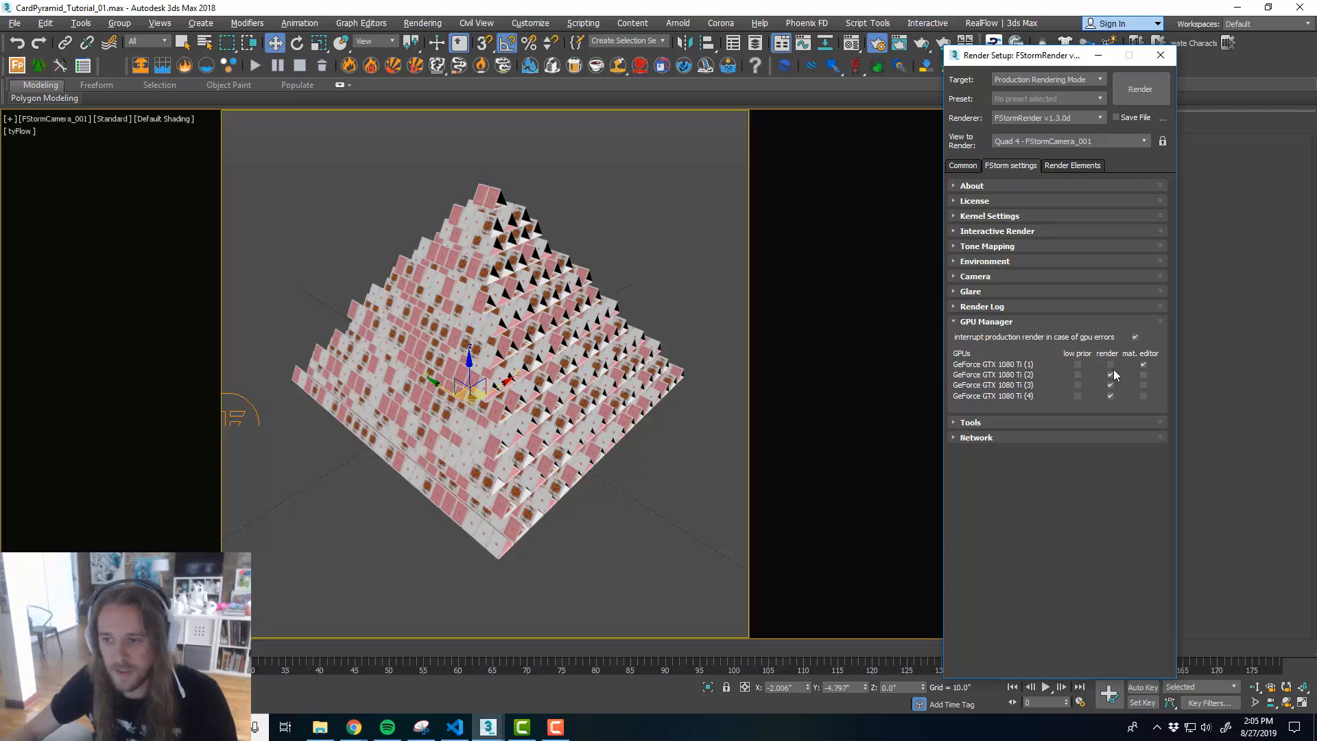
pyautogui.click(1030, 322)
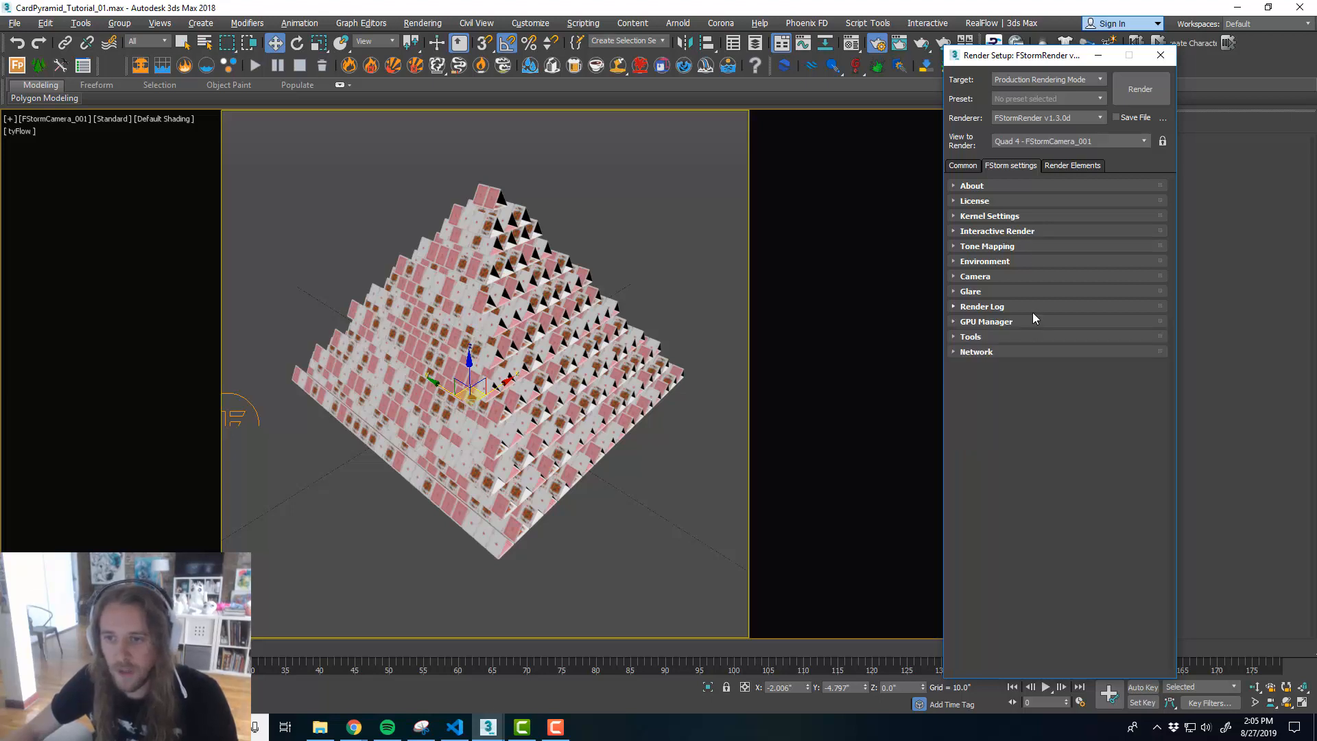
pyautogui.click(1037, 232)
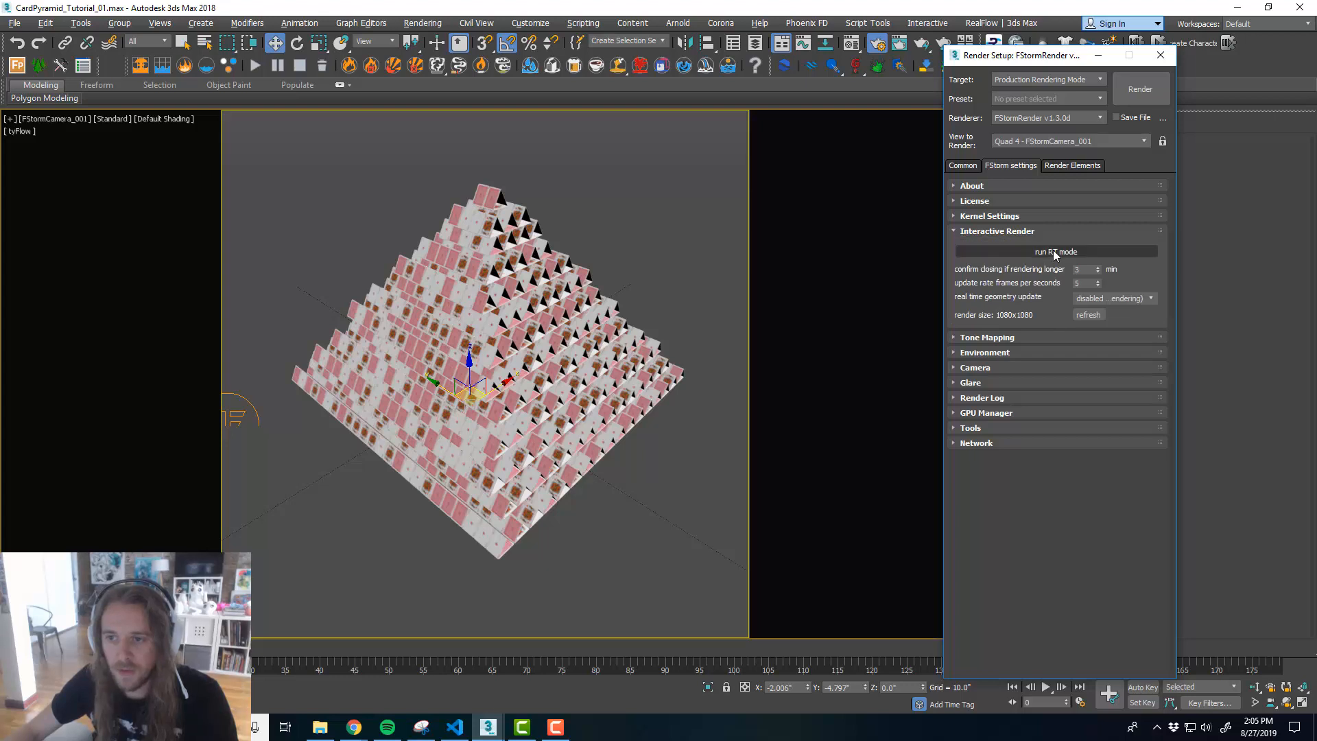
pyautogui.click(1054, 251)
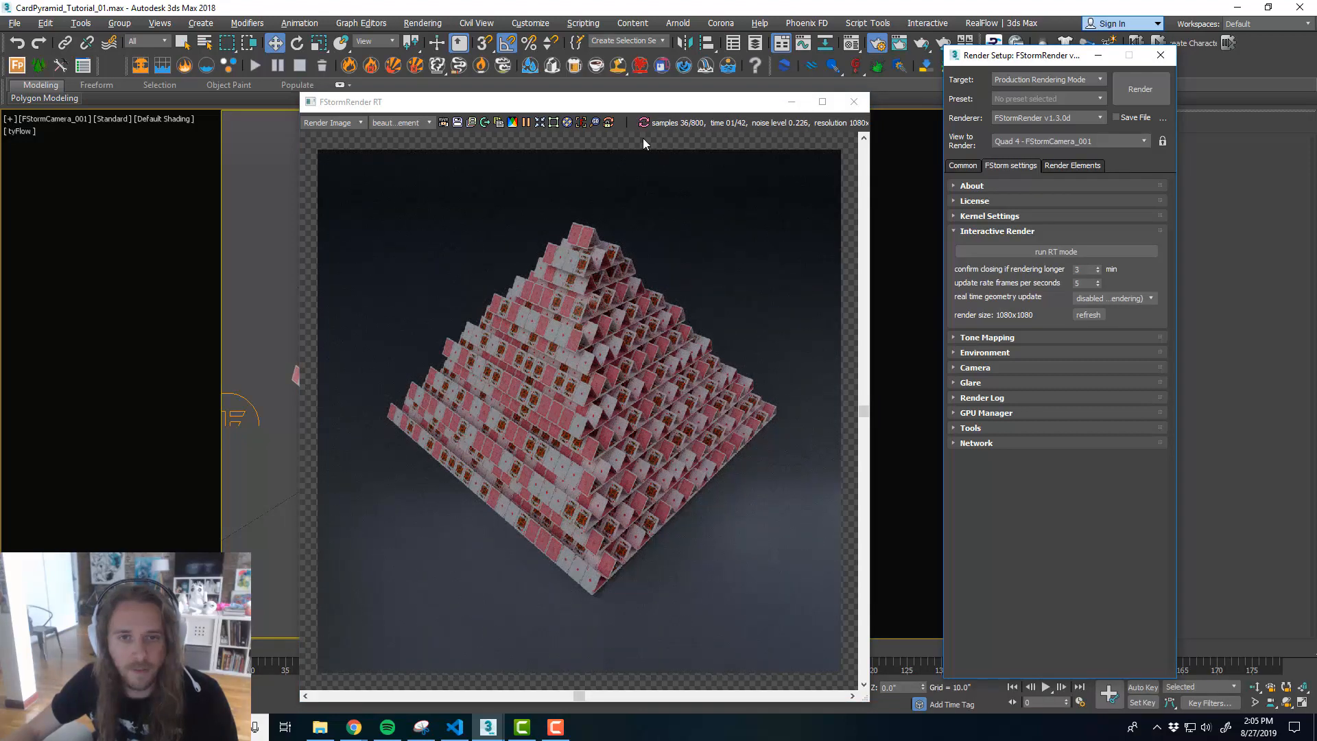
pyautogui.moveTo(633, 104); pyautogui.dragTo(998, 37)
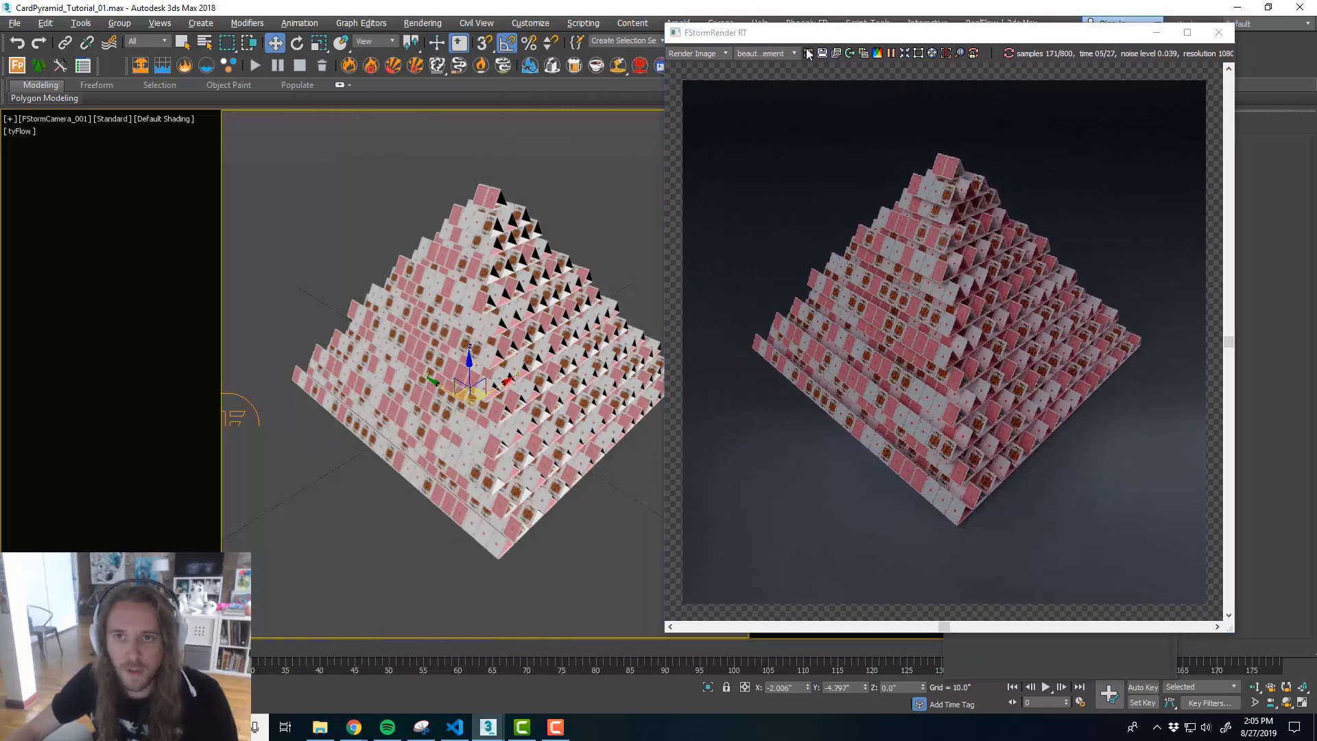
# - Set the power of the disk light FStormLight_002, in front of the pyramid, to 8
pyautogui.hotkey('alt', 'w')
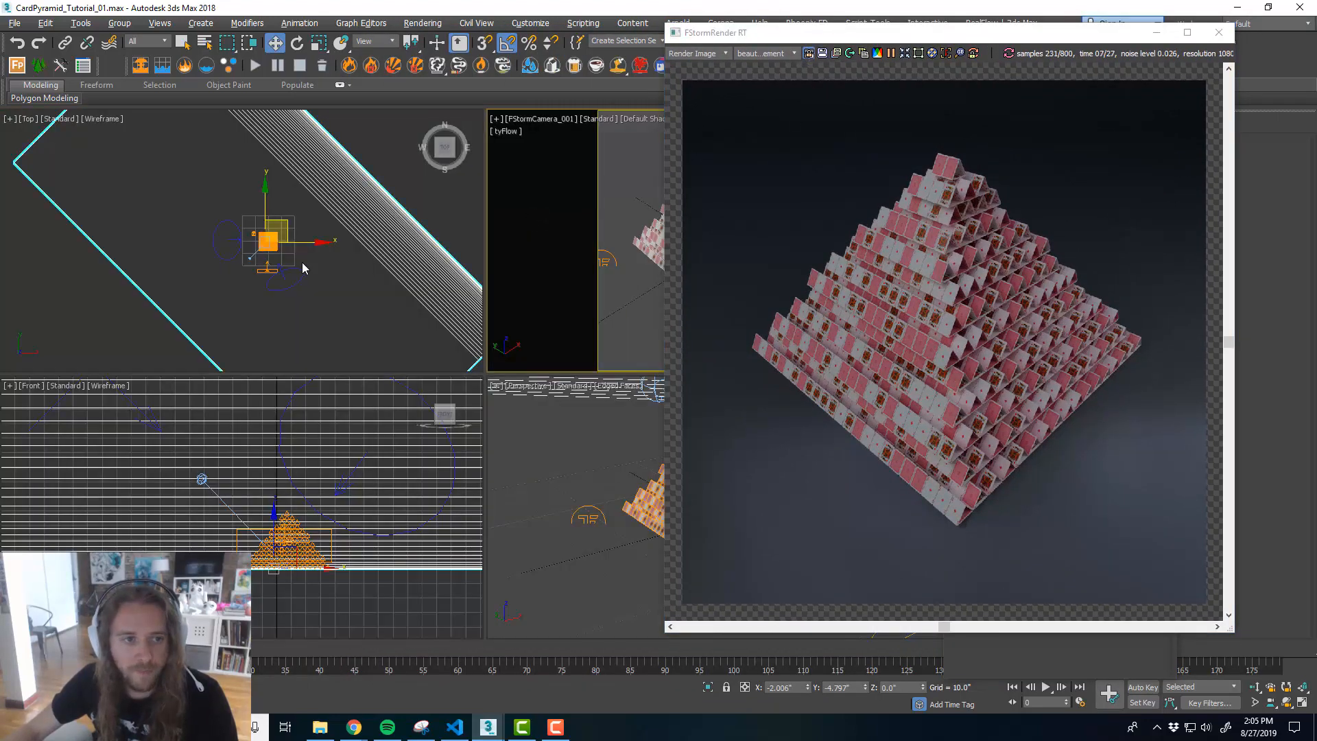
pyautogui.click(230, 246)
pyautogui.scroll(3, 276, 240)
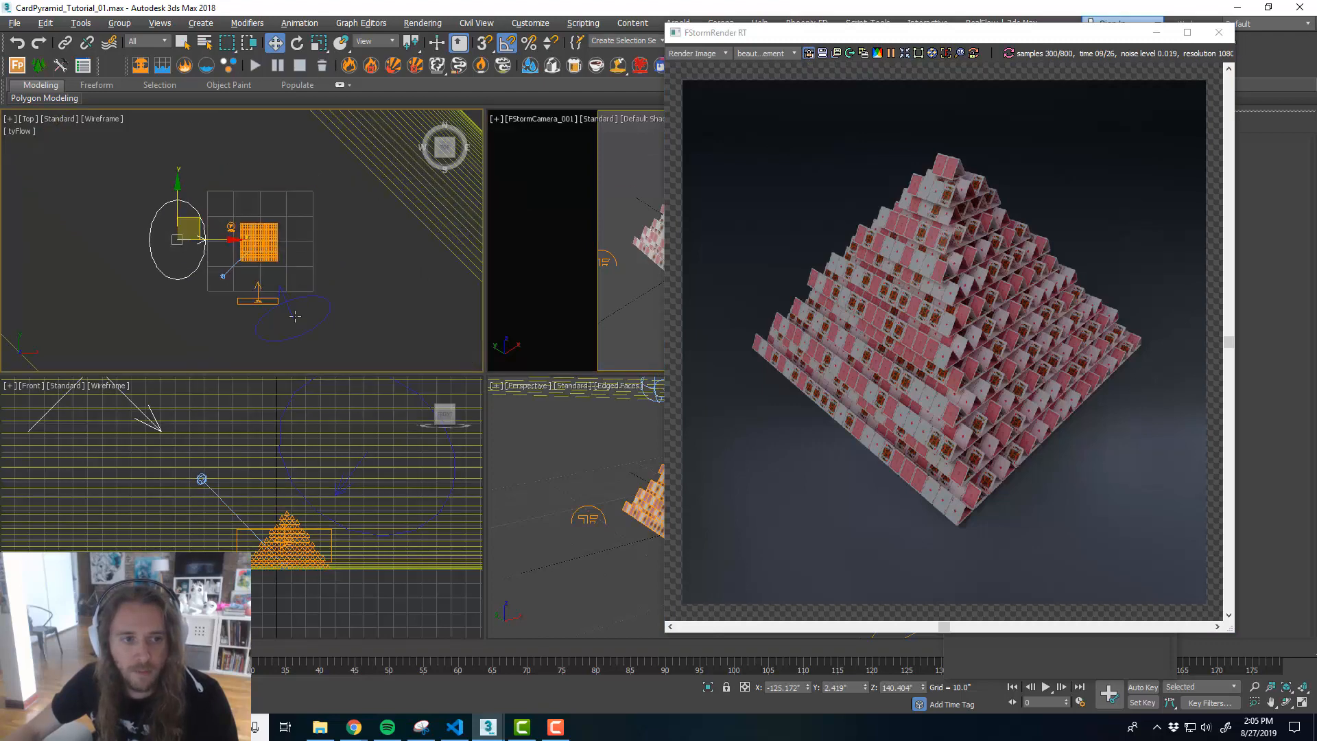
pyautogui.click(295, 316)
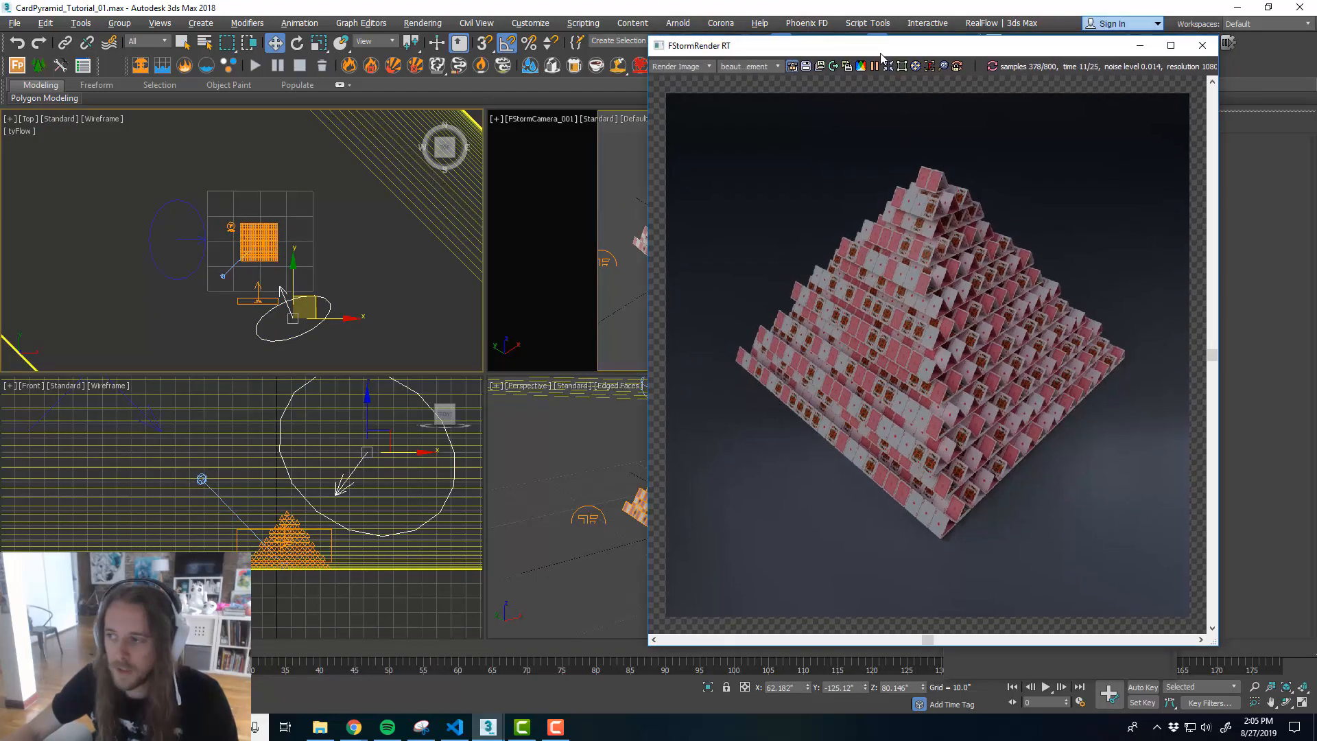
pyautogui.moveTo(897, 42); pyautogui.dragTo(484, 125)
pyautogui.moveTo(1019, 55); pyautogui.dragTo(1316, 58)
pyautogui.click(1011, 125)
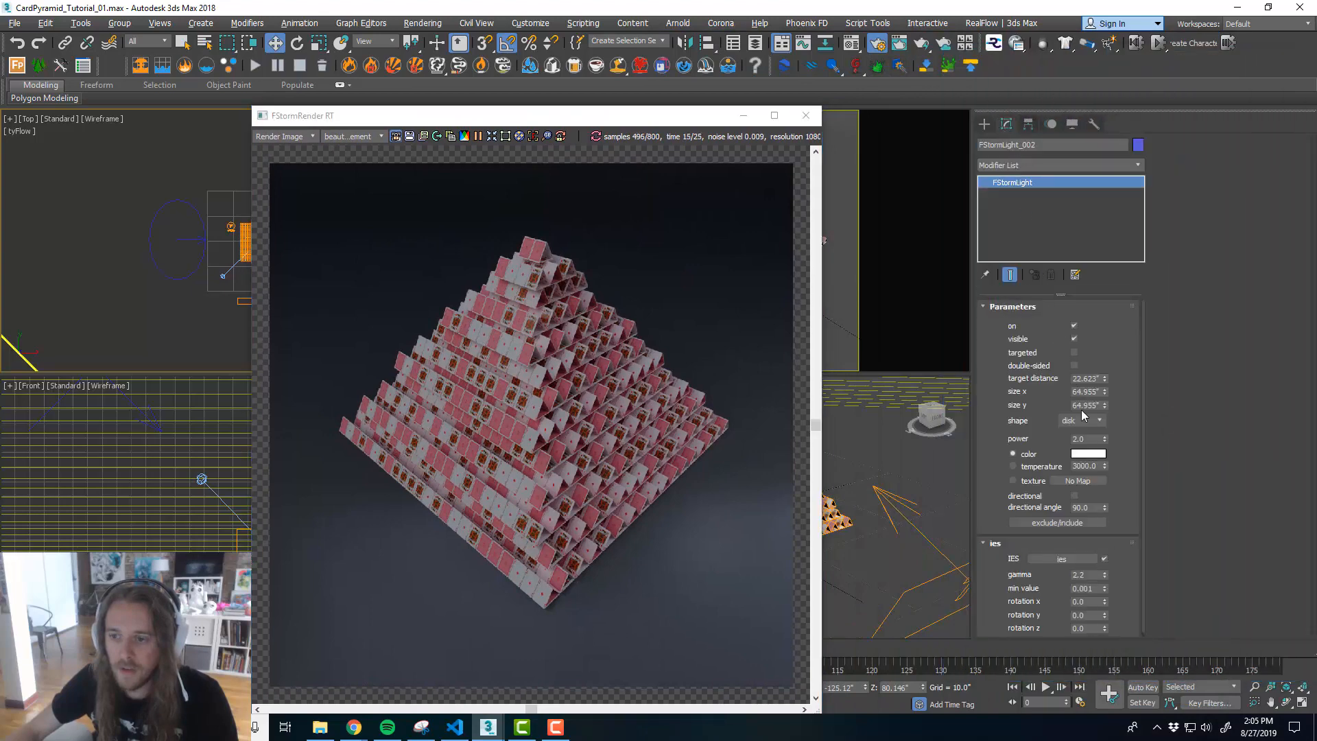
pyautogui.doubleClick(1087, 439)
pyautogui.write('8')
pyautogui.press('Return')
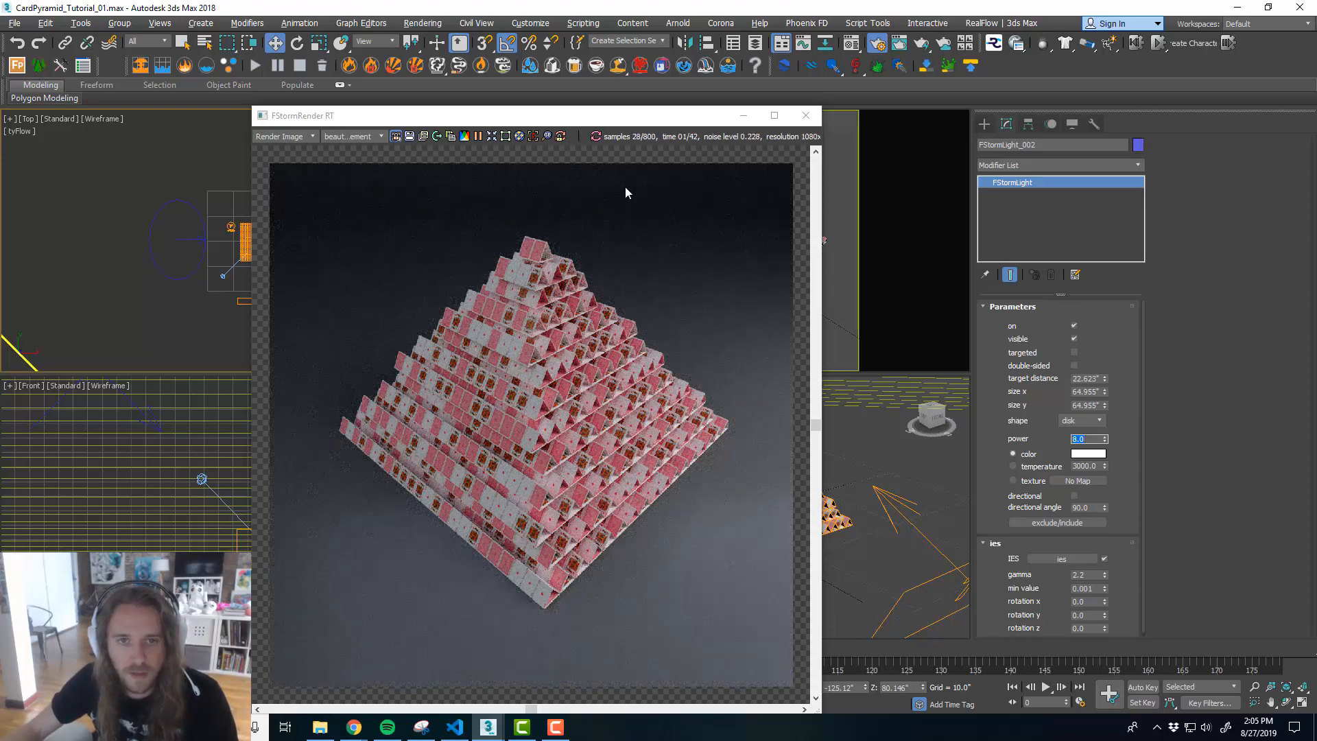
# - Create a large rectangular FStorm light in the top view, stretching across the width of the backdrop
pyautogui.moveTo(588, 120); pyautogui.dragTo(984, 88)
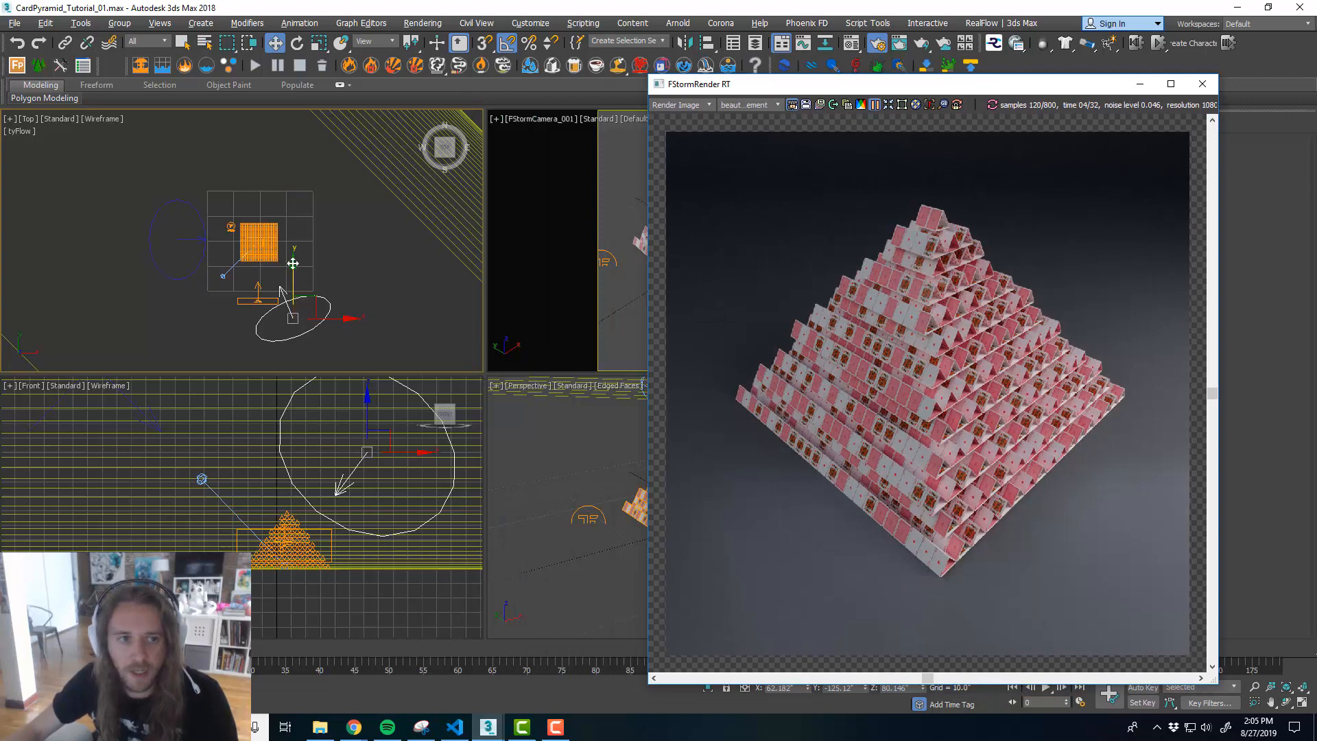
pyautogui.hotkey('alt', 'w')
pyautogui.scroll(-5, 334, 277)
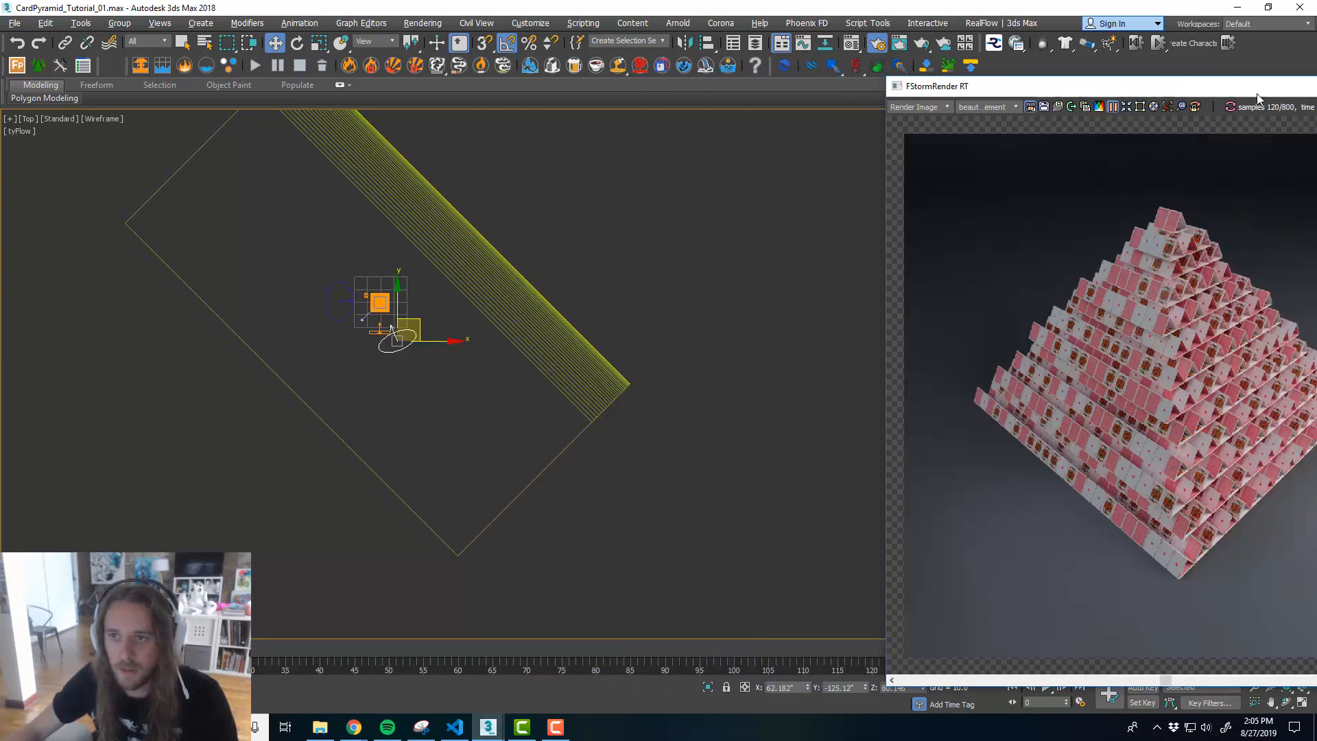
pyautogui.click(987, 124)
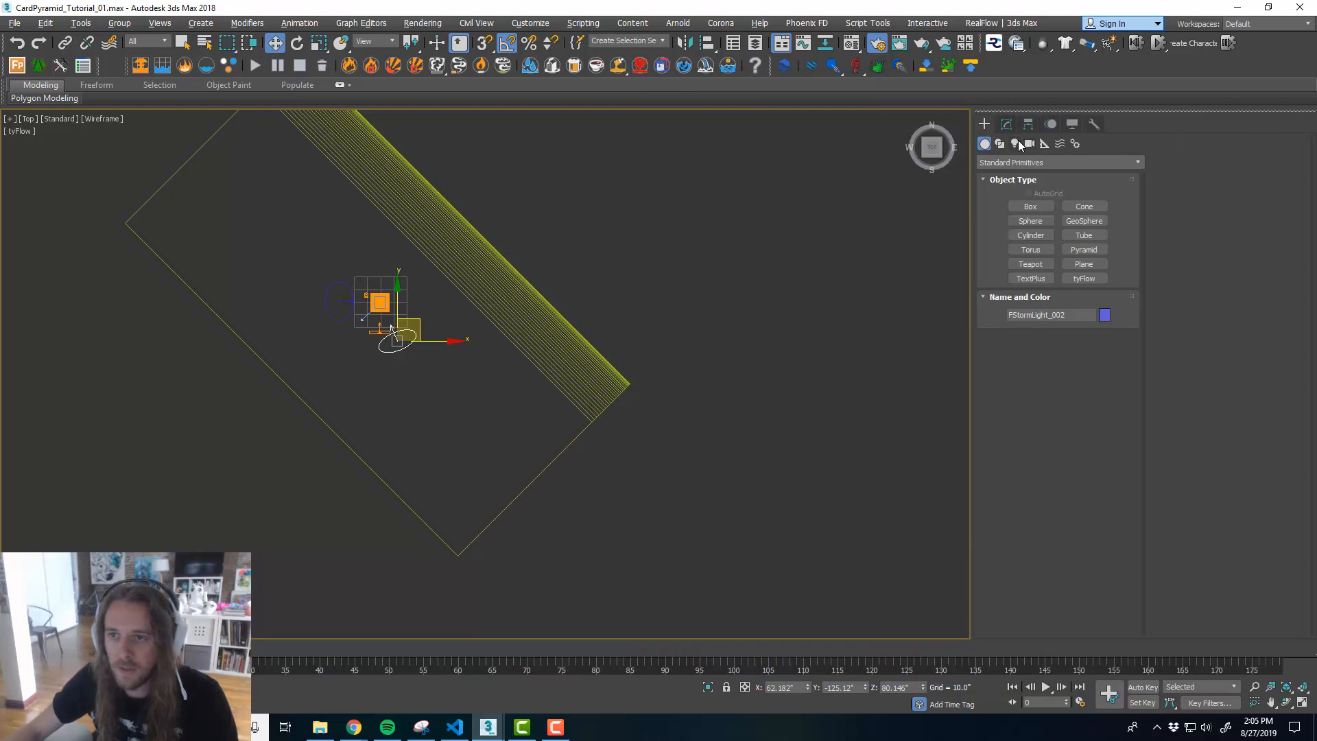
pyautogui.click(1016, 143)
pyautogui.click(1037, 160)
pyautogui.click(1038, 212)
pyautogui.click(1031, 206)
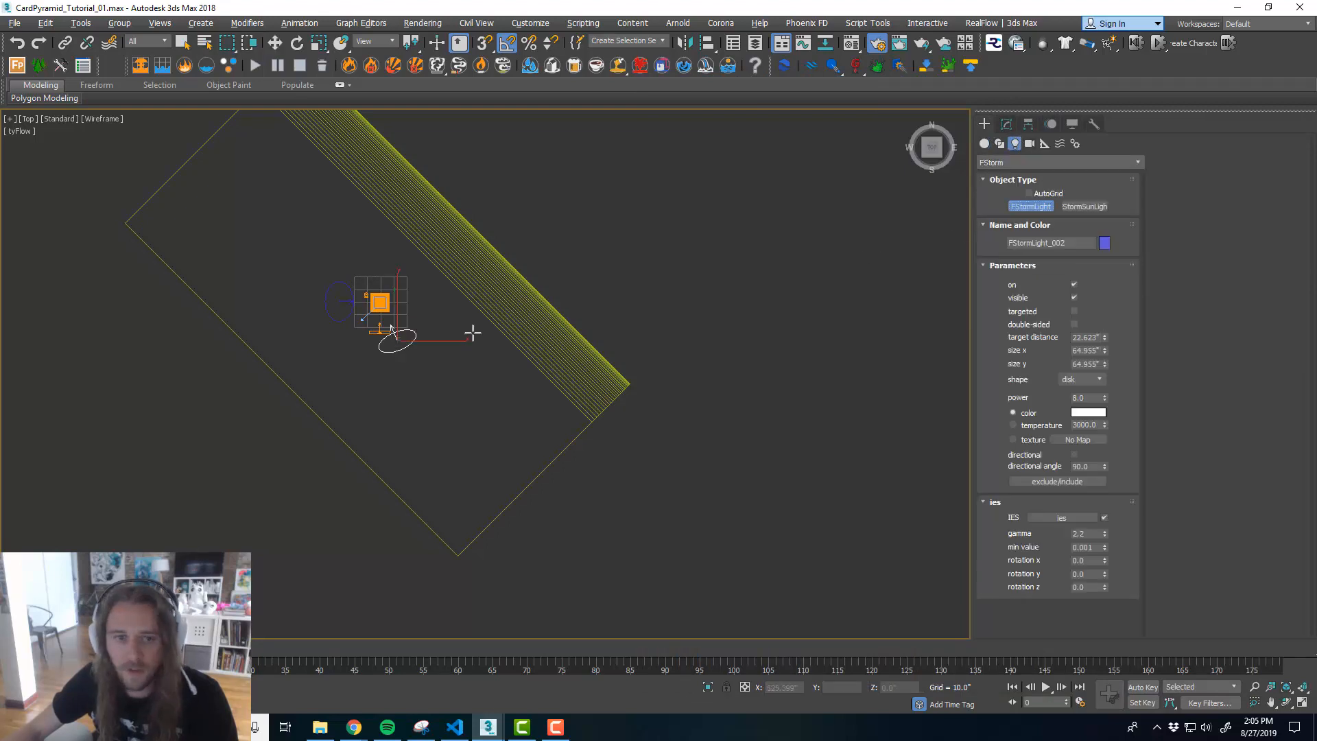
pyautogui.moveTo(485, 406); pyautogui.dragTo(171, 349)
pyautogui.hotkey('ctrl', 'z')
pyautogui.click(1099, 379)
pyautogui.click(1080, 391)
# - Rotate the new light to -45 degrees about Z to align it with the backdrop and raise it above the scene
pyautogui.press('e')
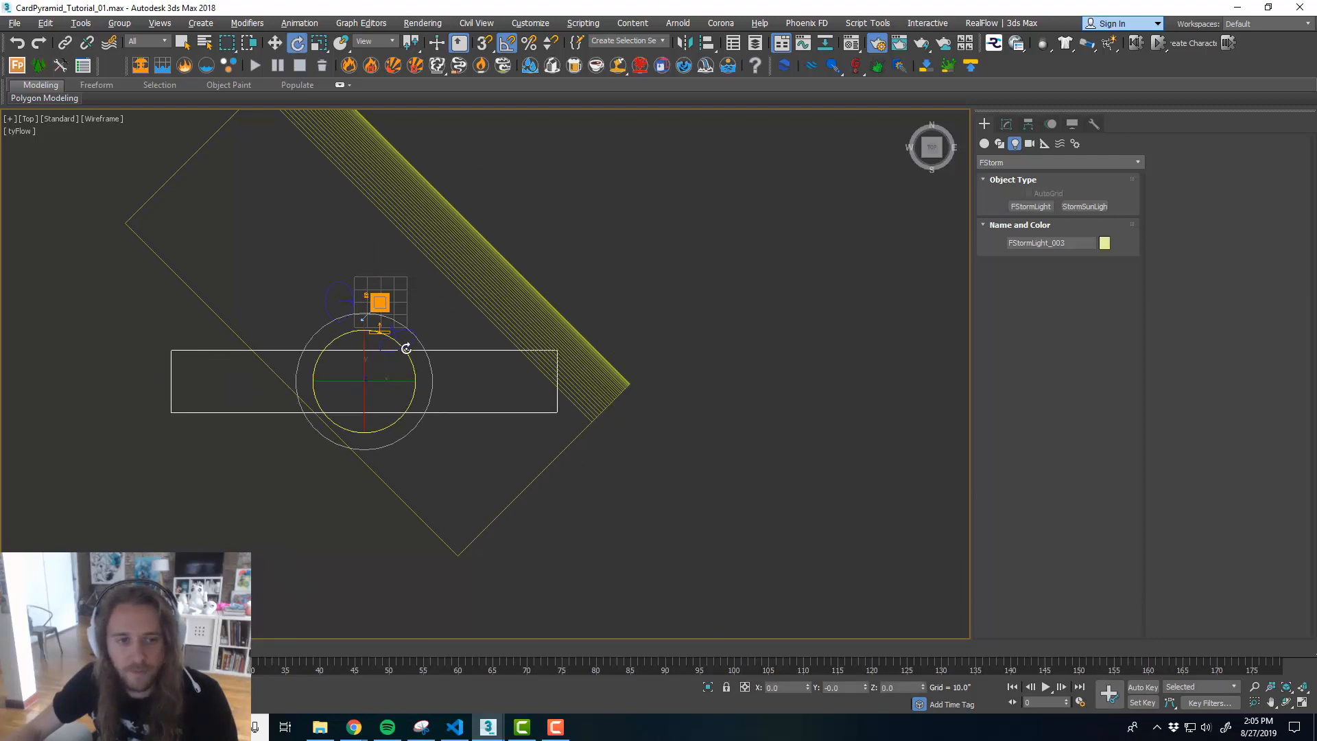
pyautogui.moveTo(406, 349); pyautogui.dragTo(427, 241)
pyautogui.press('w')
pyautogui.hotkey('alt', 'w')
pyautogui.middleClick(640, 504)
pyautogui.hotkey('alt', 'w')
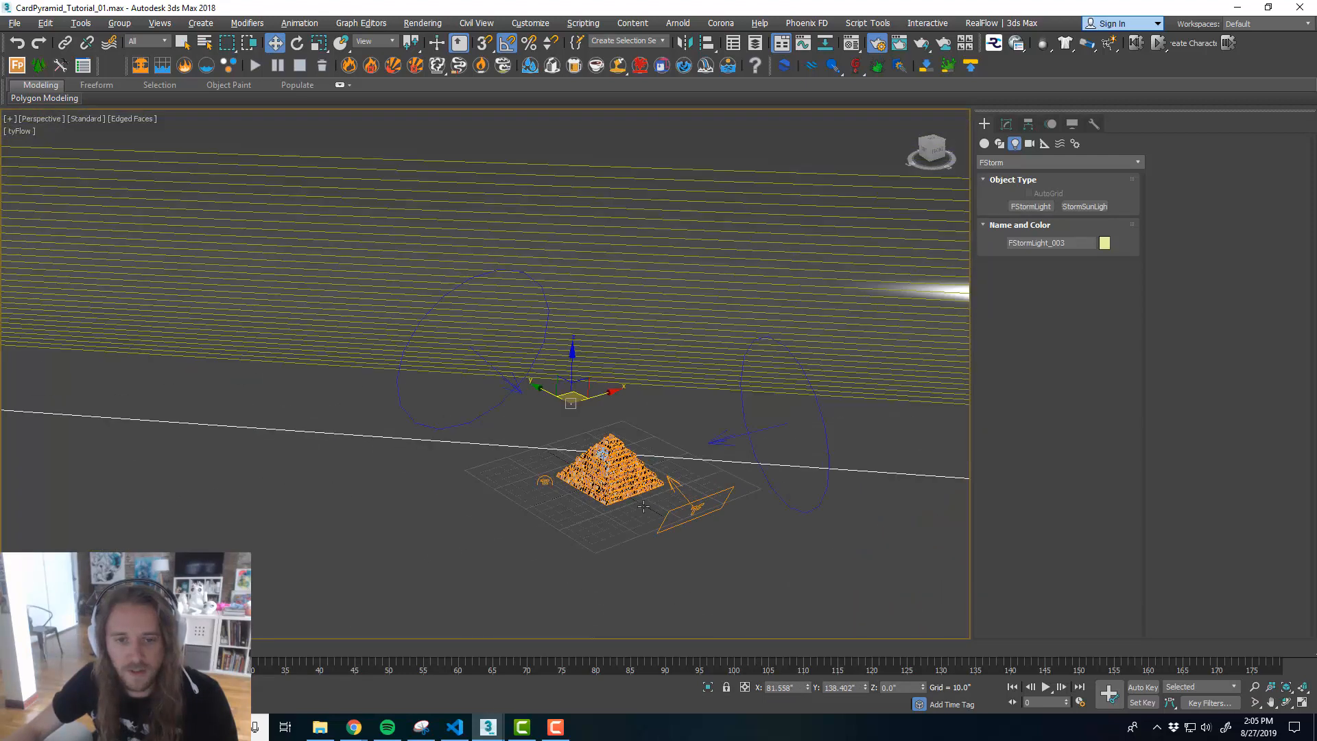
pyautogui.scroll(-7, 640, 494)
pyautogui.keyDown('alt'); pyautogui.moveTo(641, 484); pyautogui.dragTo(769, 486, button='middle'); pyautogui.keyUp('alt')
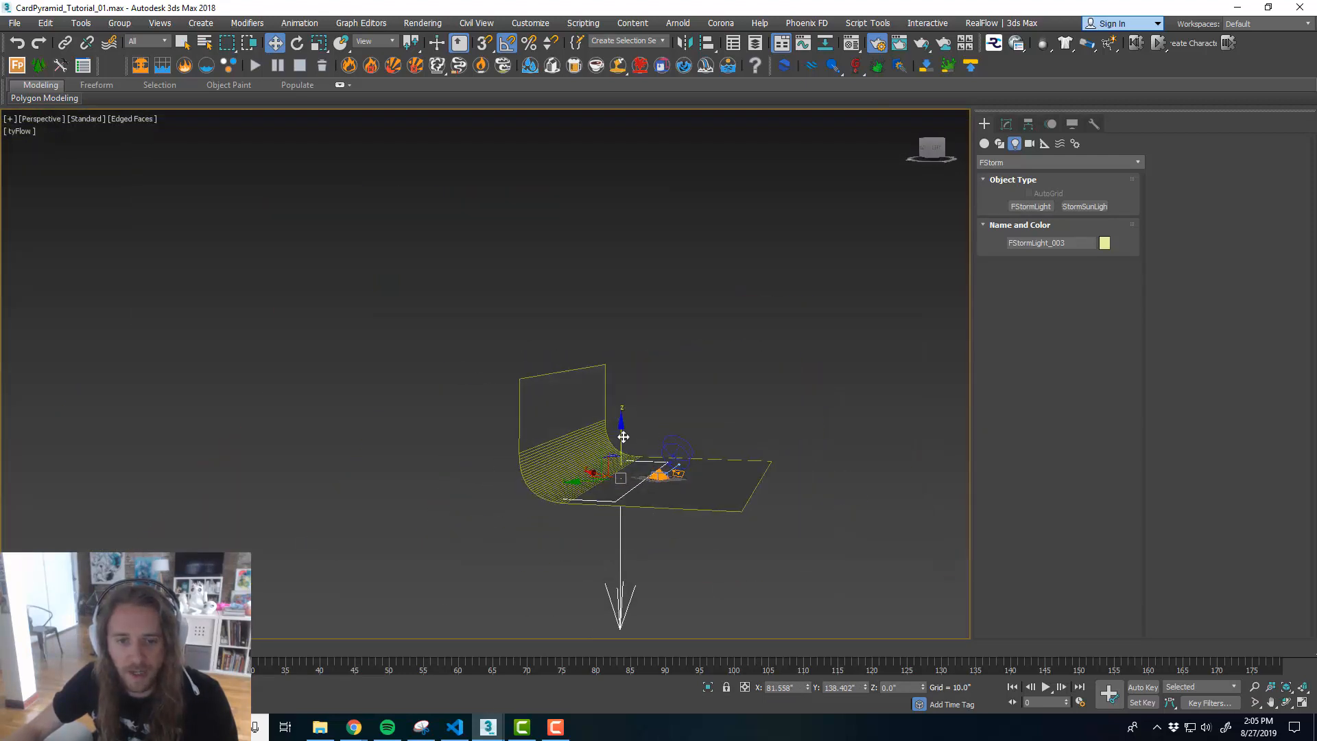
pyautogui.moveTo(623, 434); pyautogui.dragTo(650, 325)
# - Tilt the raised rectangular light in the local coordinate system so that it shines diagonally down at the backdrop
pyautogui.press('e')
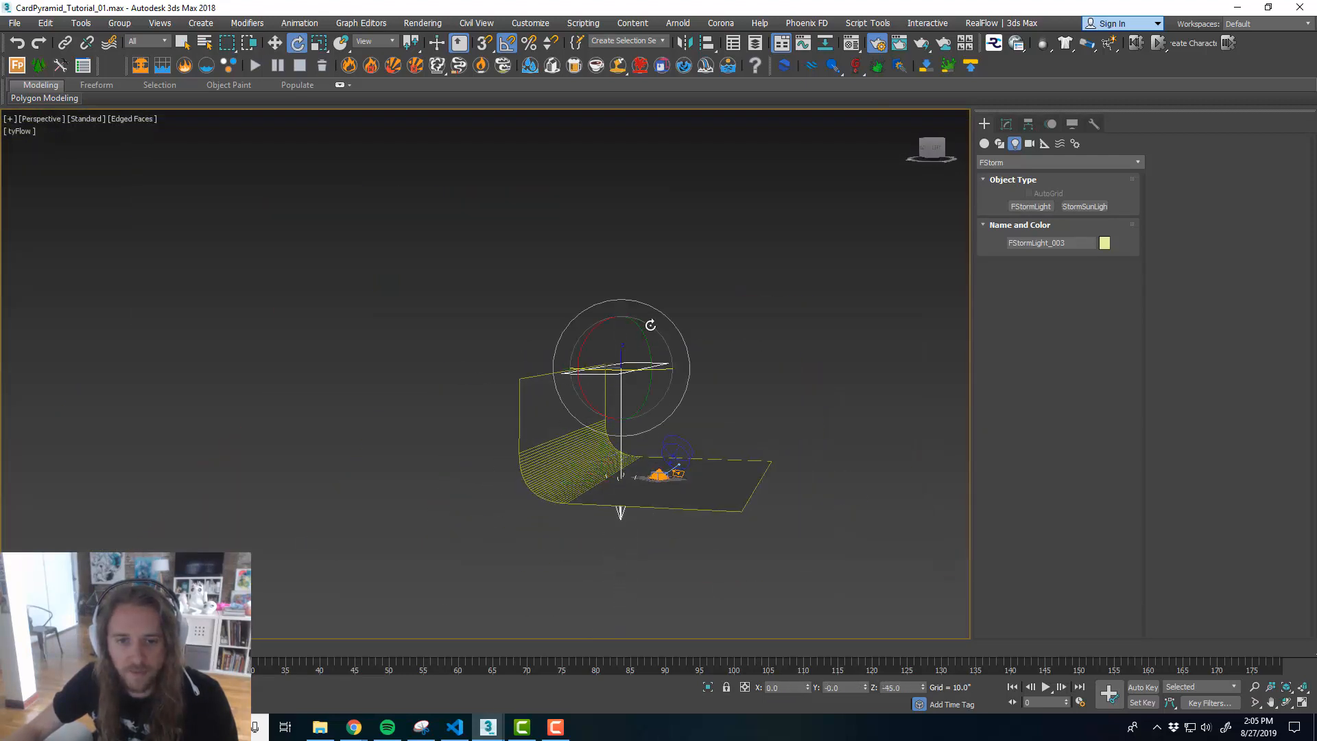
pyautogui.click(372, 43)
pyautogui.click(375, 90)
pyautogui.keyDown('alt'); pyautogui.moveTo(649, 270); pyautogui.dragTo(652, 338, button='middle'); pyautogui.keyUp('alt')
pyautogui.moveTo(652, 338); pyautogui.dragTo(676, 358)
pyautogui.keyDown('alt'); pyautogui.moveTo(676, 358); pyautogui.dragTo(691, 391, button='middle'); pyautogui.keyUp('alt')
pyautogui.press('w')
pyautogui.click(372, 42)
pyautogui.click(363, 89)
pyautogui.scroll(3, 603, 429)
pyautogui.press('e')
pyautogui.keyDown('alt'); pyautogui.moveTo(603, 430); pyautogui.dragTo(799, 353, button='middle'); pyautogui.keyUp('alt')
pyautogui.press('w')
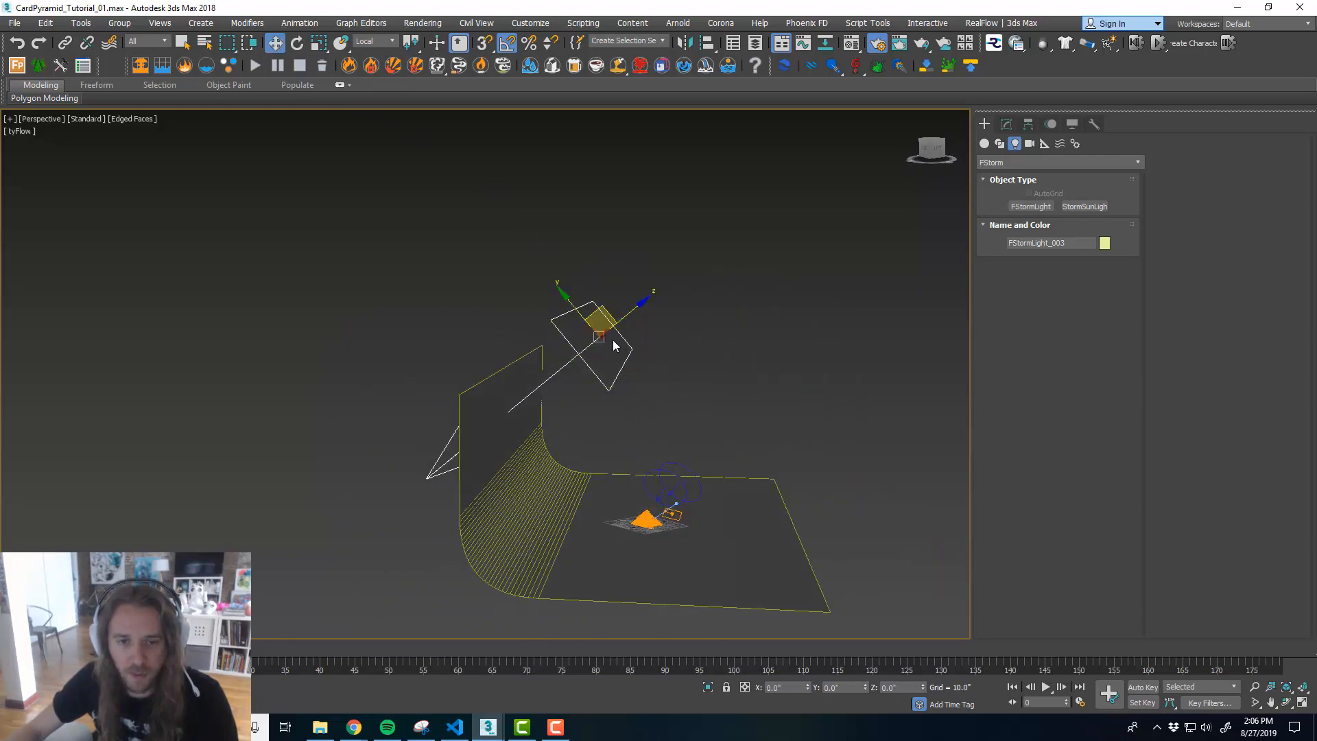
pyautogui.keyDown('alt'); pyautogui.moveTo(608, 308); pyautogui.dragTo(710, 494, button='middle'); pyautogui.keyUp('alt')
pyautogui.scroll(-3, 710, 493)
pyautogui.scroll(4, 710, 493)
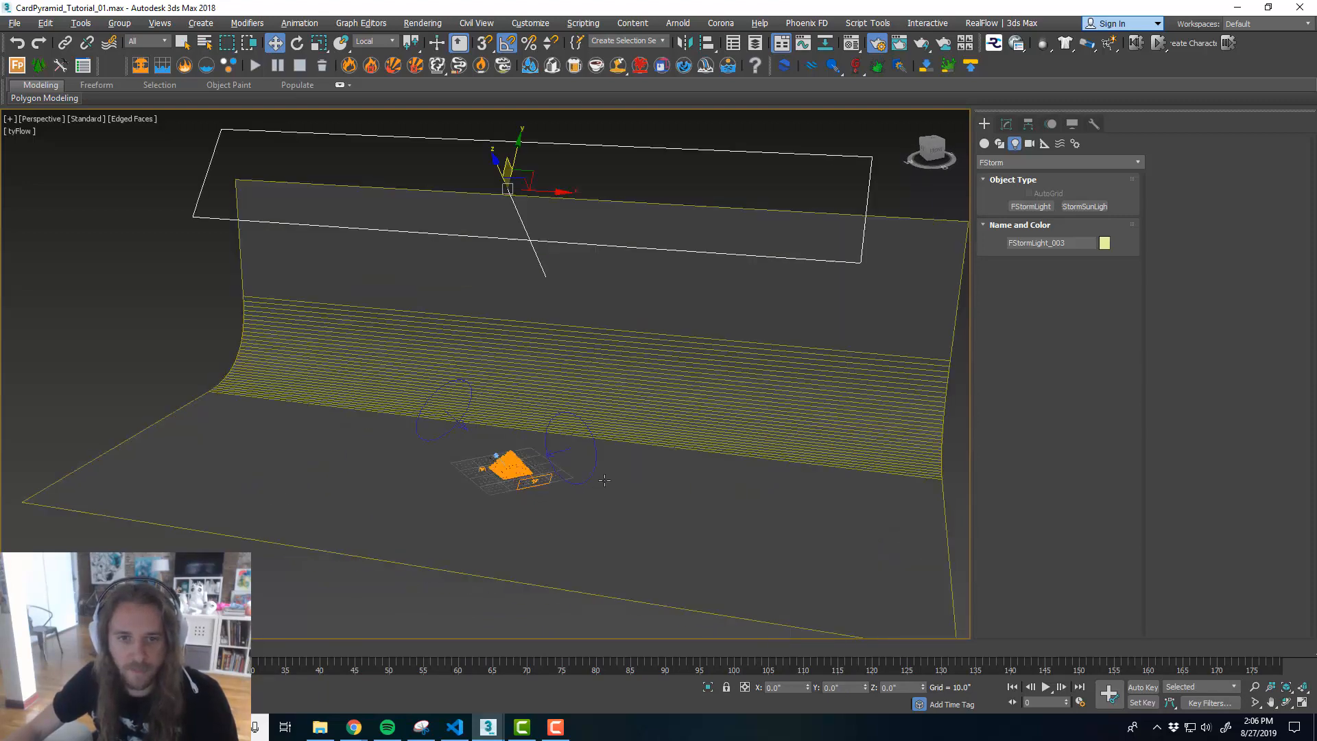
# - Render the camera view in FStorm RT and inspect how the new light affects the pyramid and backdrop
pyautogui.hotkey('alt', 'w')
pyautogui.hotkey('alt', 'w')
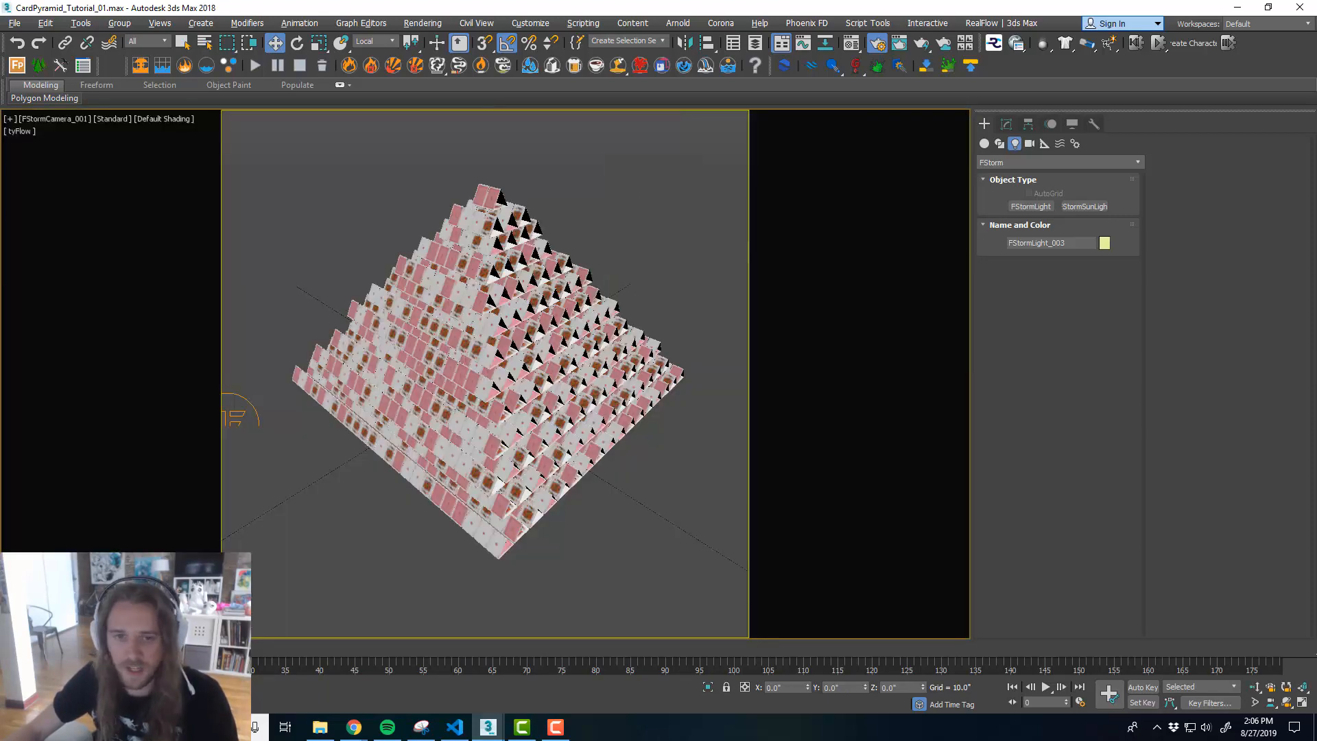
pyautogui.hotkey('shift', 'q')
pyautogui.moveTo(794, 72); pyautogui.dragTo(256, 72)
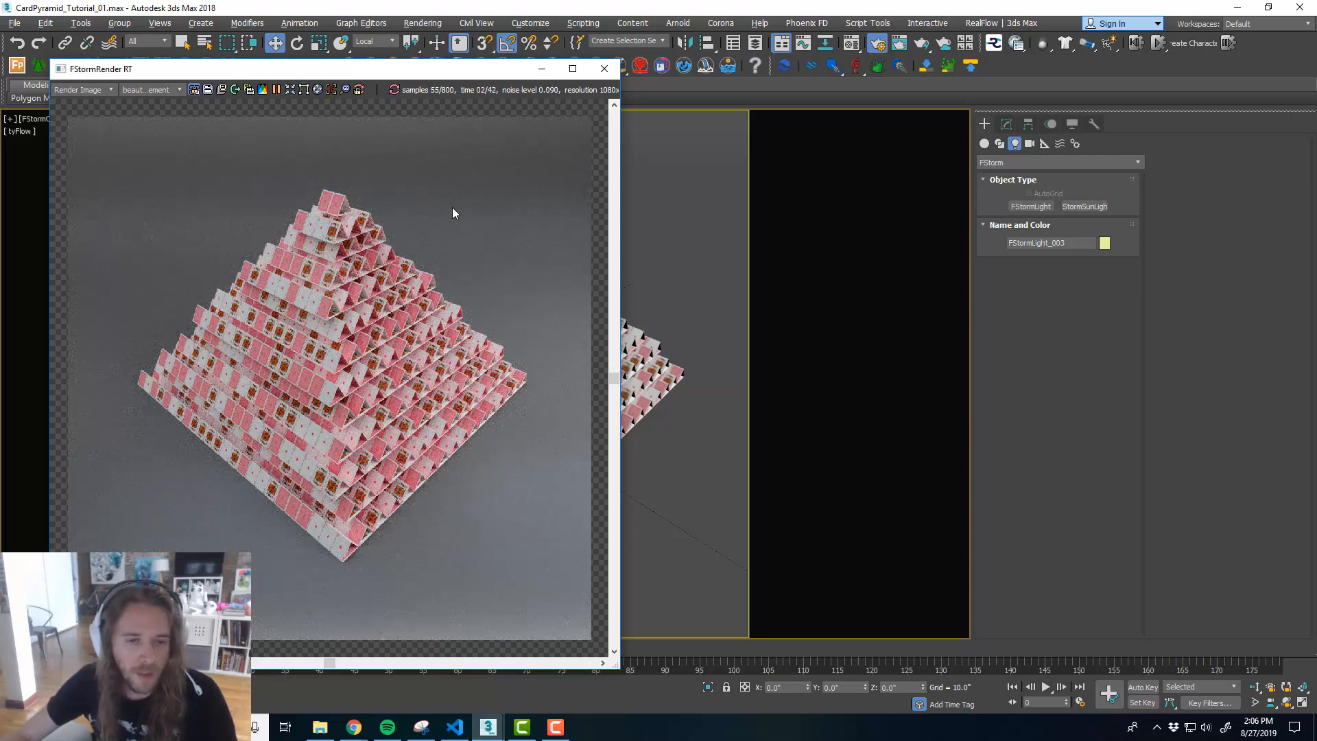
pyautogui.moveTo(401, 76); pyautogui.dragTo(1081, 79)
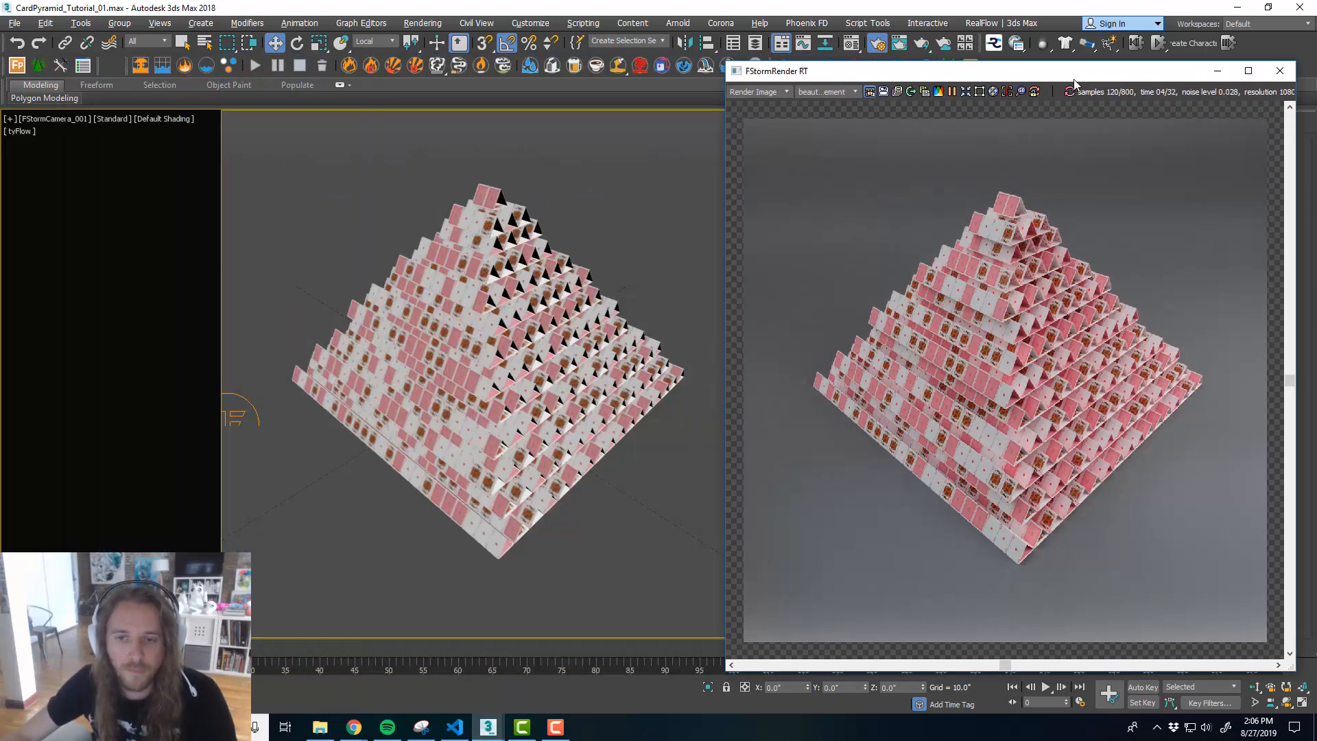
pyautogui.click(534, 13)
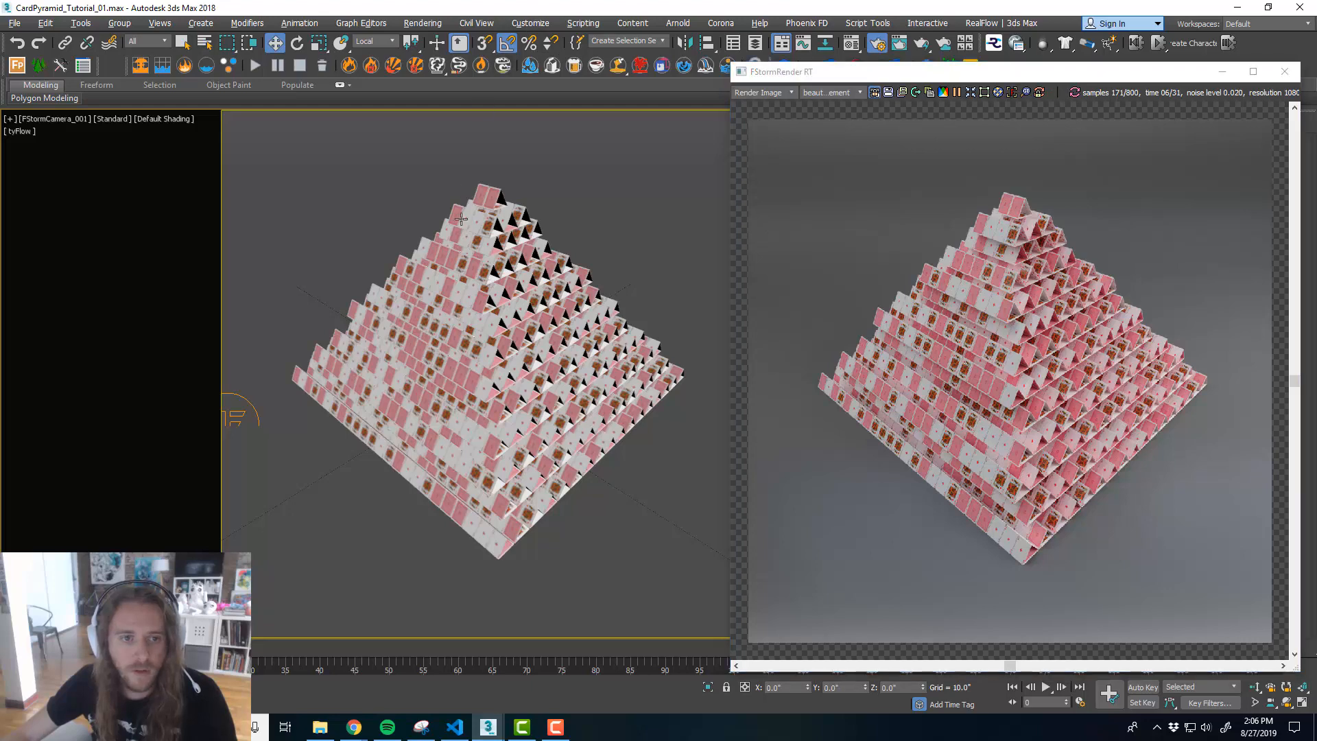
# - Set the power of the disk light FStormLight_001, at the pyramid's side, to 1
pyautogui.hotkey('alt', 'w')
pyautogui.scroll(5, 171, 223)
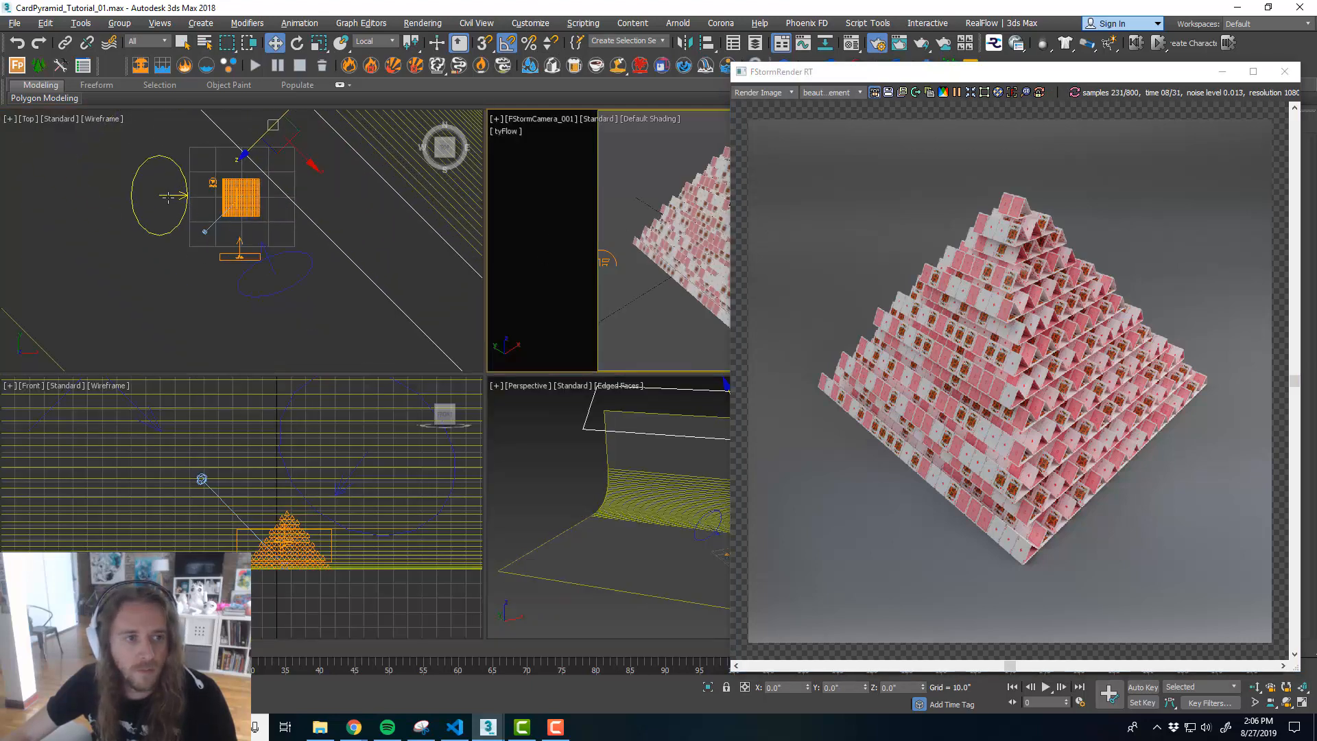
pyautogui.moveTo(912, 78); pyautogui.dragTo(268, 266)
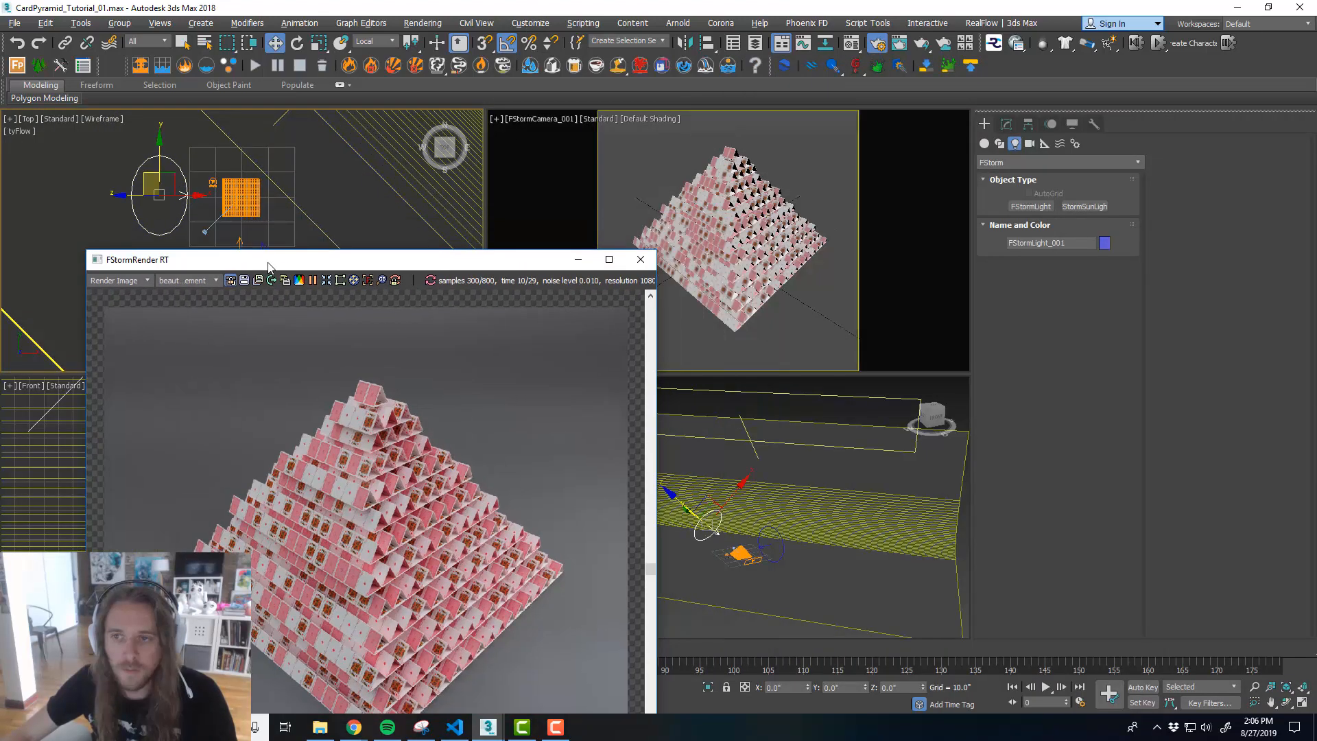
pyautogui.click(1007, 125)
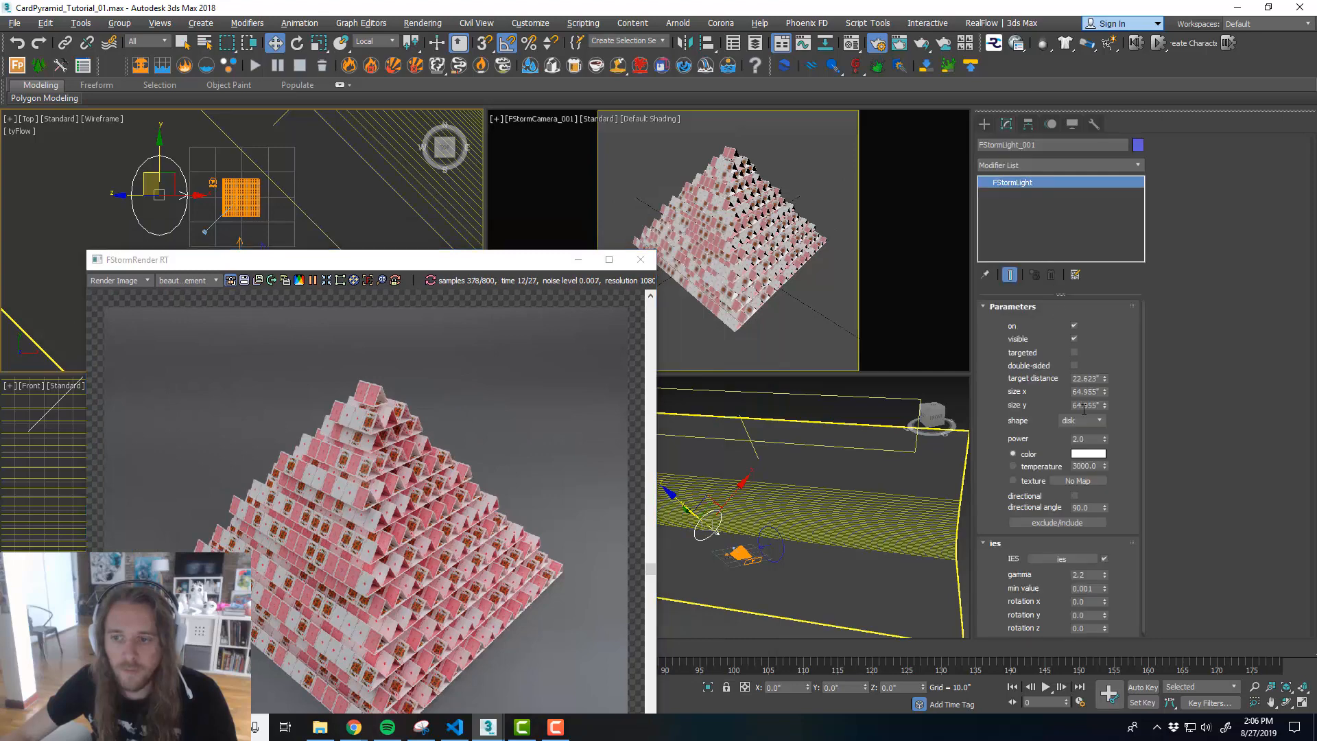
pyautogui.doubleClick(1083, 439)
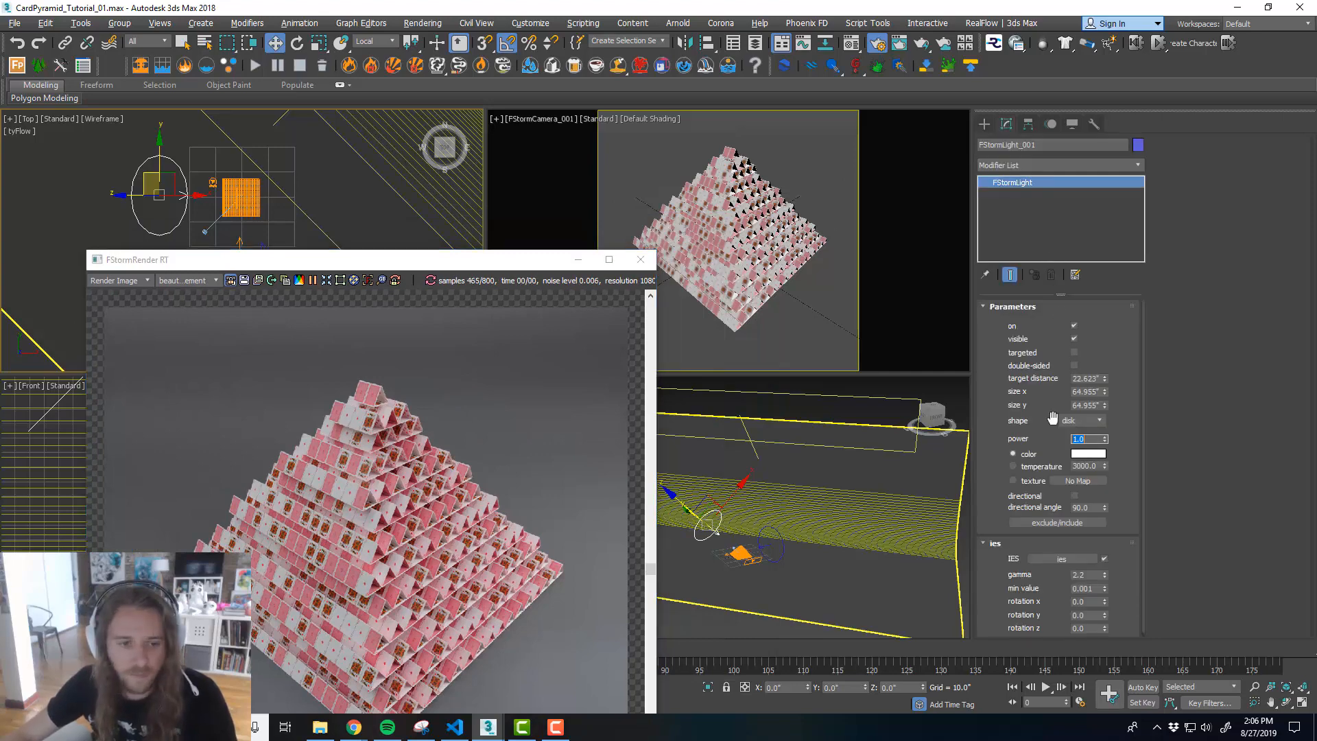
# - Try a power of 1 on FStormLight_001 and a power of 12 on the other disk light, FStormLight_002
pyautogui.write('1')
pyautogui.press('Return')
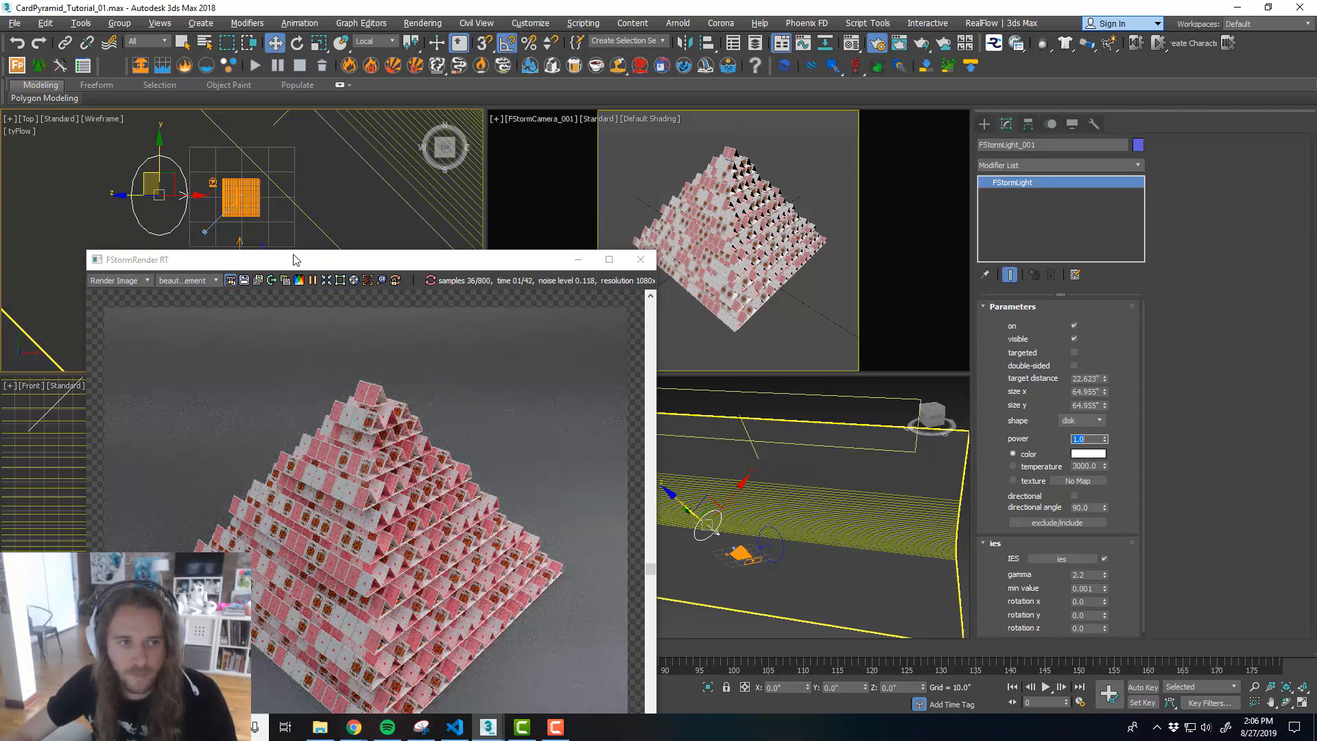
pyautogui.moveTo(299, 264); pyautogui.dragTo(295, 324)
pyautogui.click(271, 281)
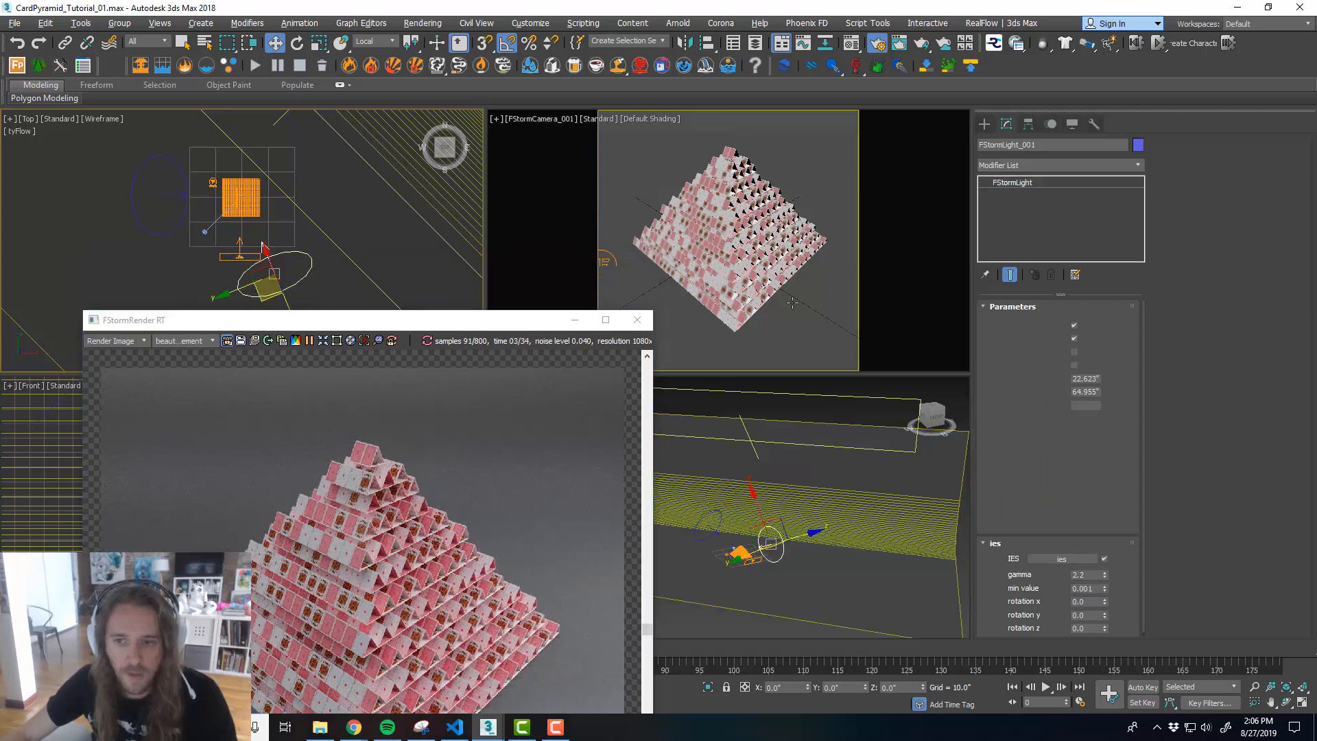
pyautogui.doubleClick(1091, 438)
pyautogui.write('12')
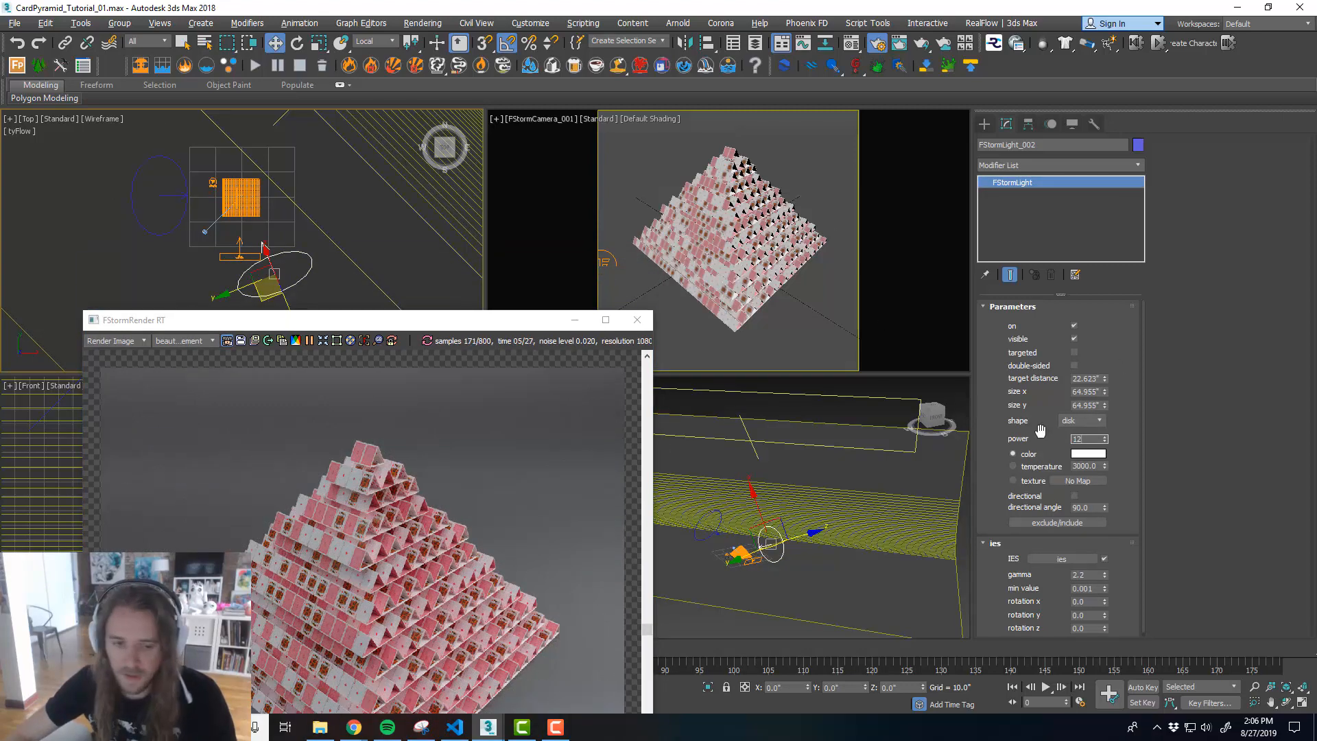
pyautogui.press('Return')
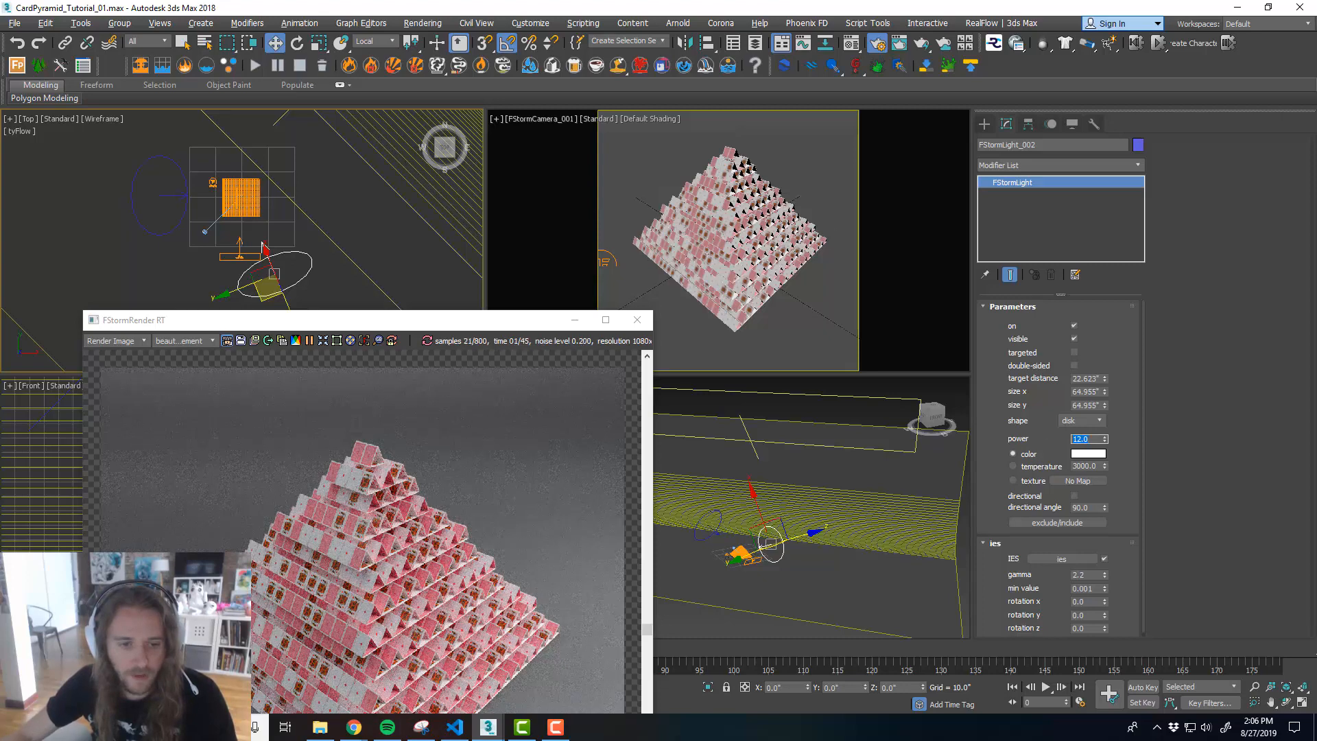
pyautogui.moveTo(473, 320); pyautogui.dragTo(837, 92)
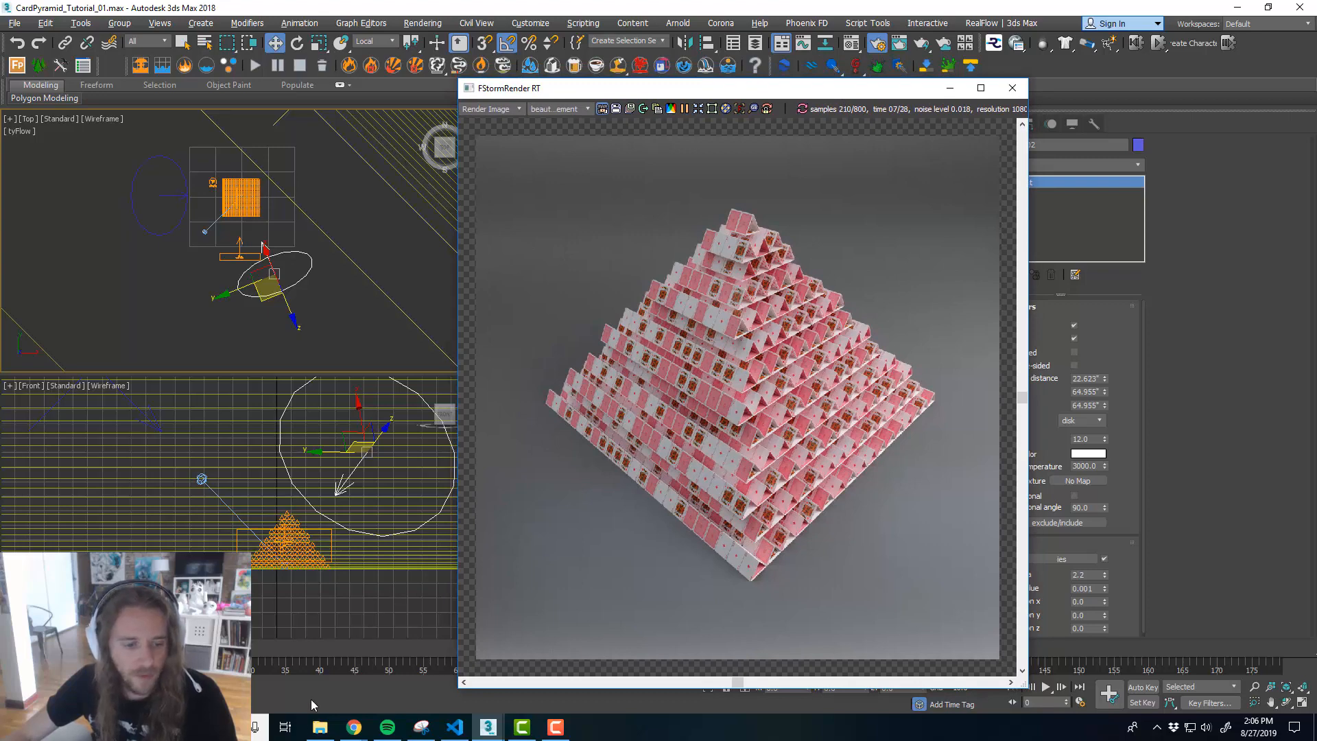
# - Open the CardCastle_01 reference video, pause it about one second in and compare its lighting with the current render
pyautogui.click(323, 730)
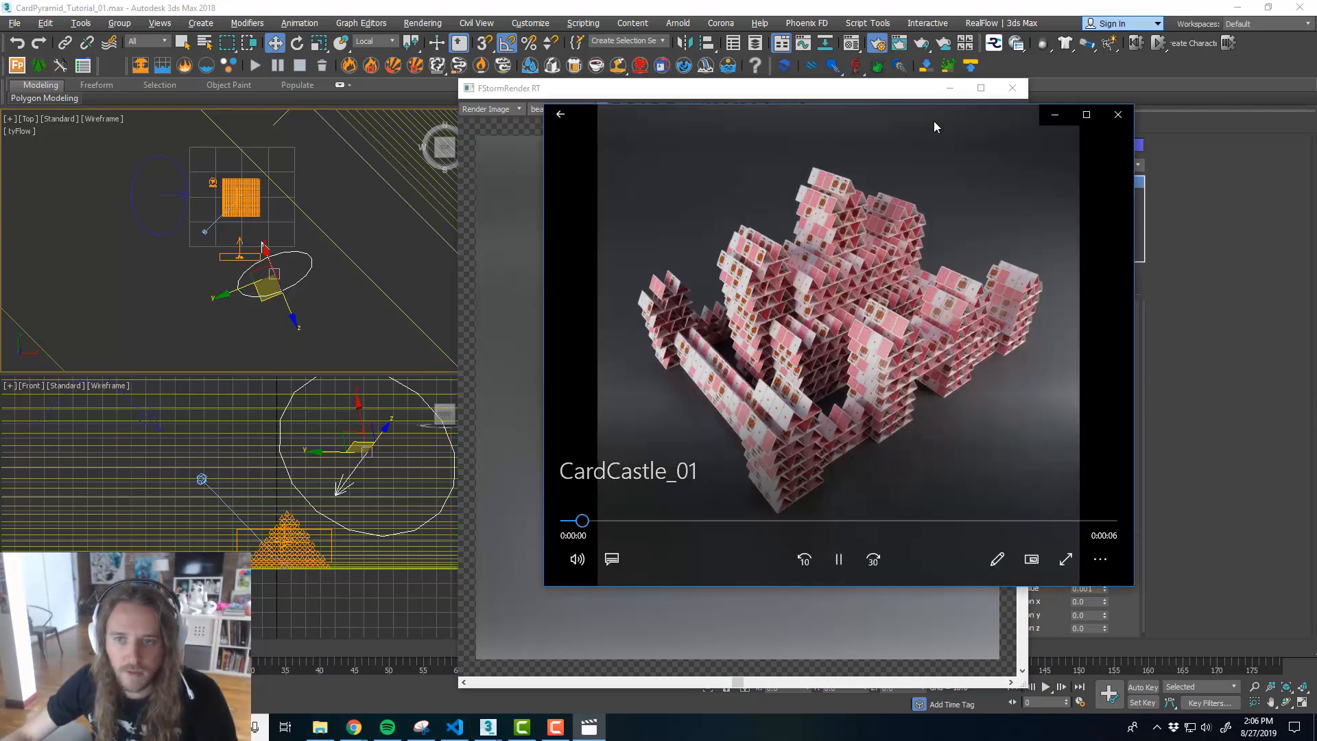
pyautogui.click(842, 561)
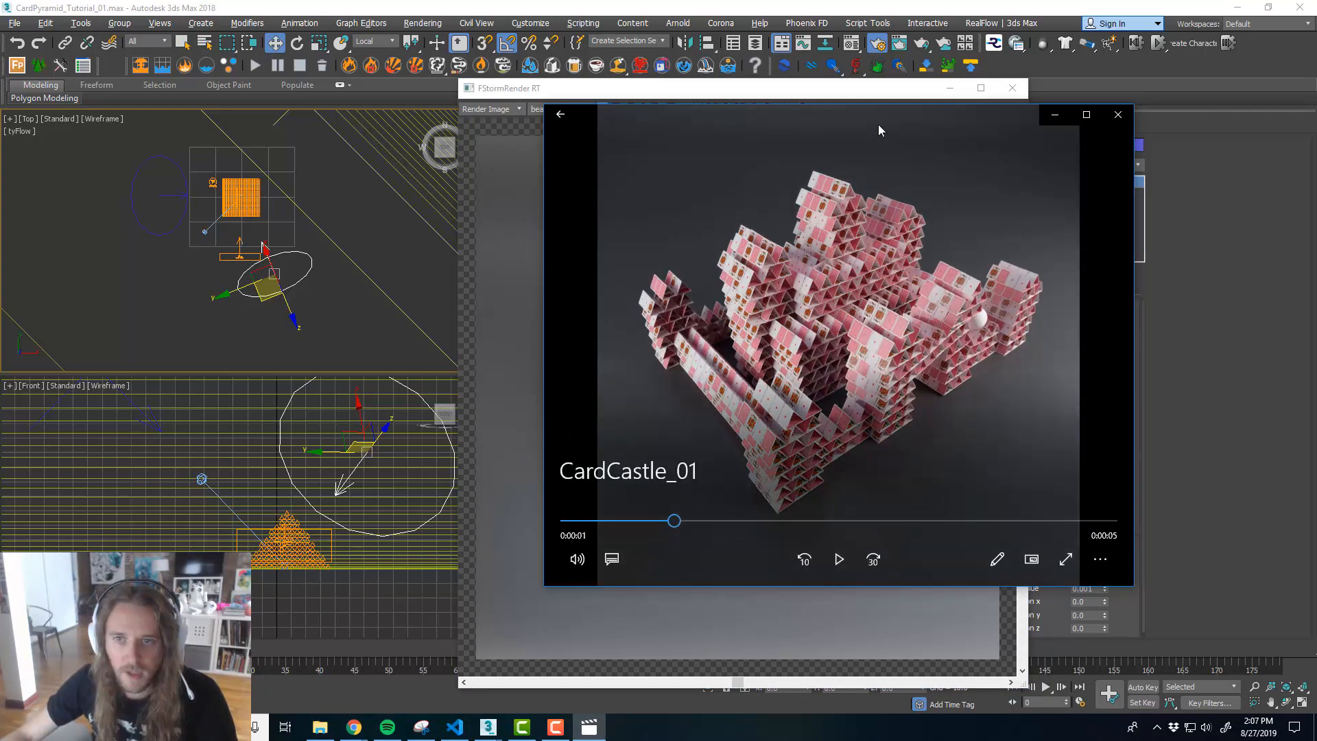
pyautogui.moveTo(878, 125); pyautogui.dragTo(850, 117)
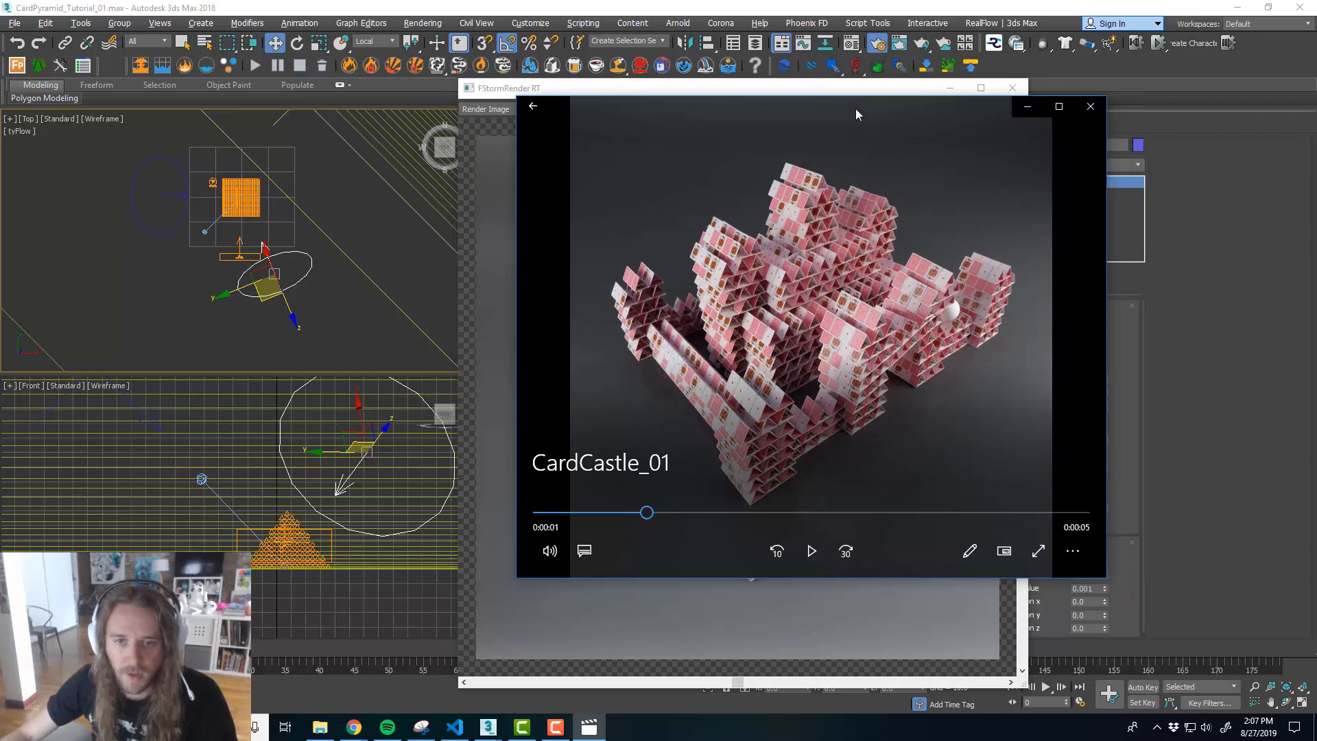
pyautogui.moveTo(845, 109); pyautogui.dragTo(1316, 107)
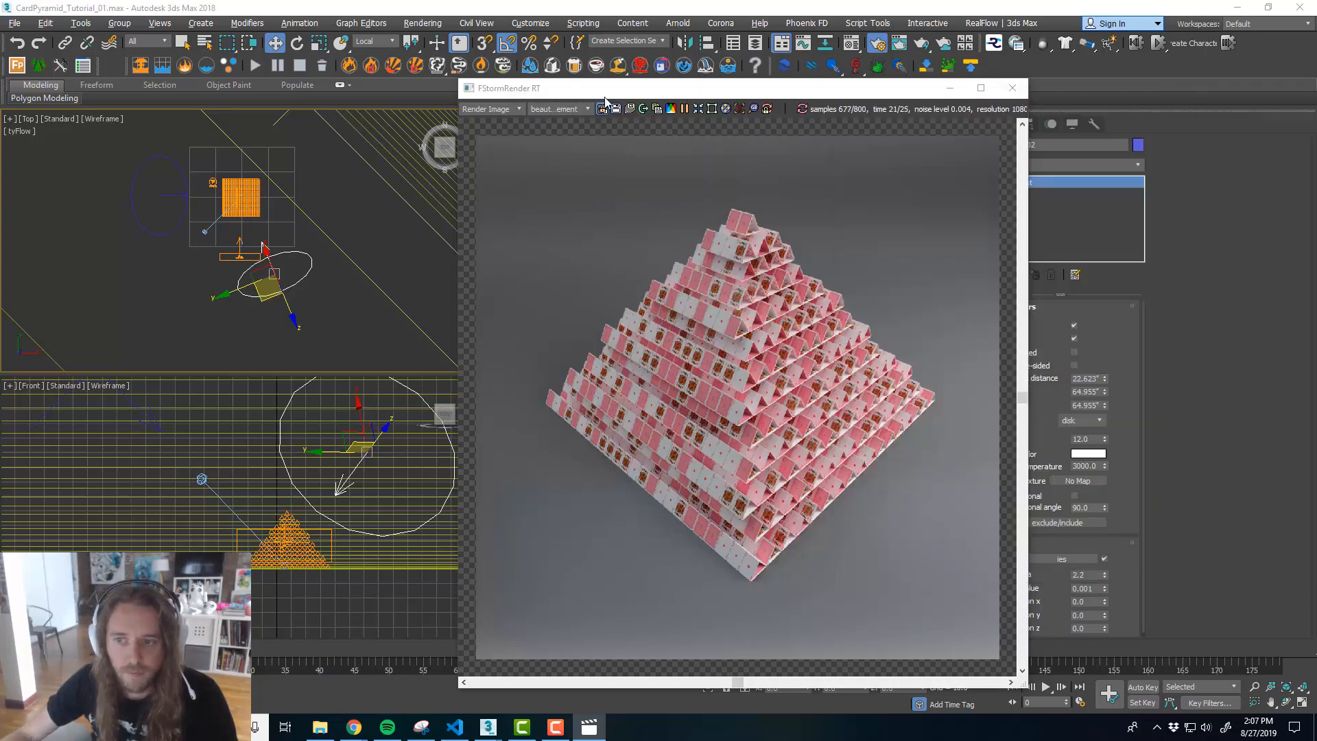
# - Set the power of the disk light FStormLight_002 to 2
pyautogui.moveTo(605, 96); pyautogui.dragTo(455, 111)
pyautogui.doubleClick(1091, 439)
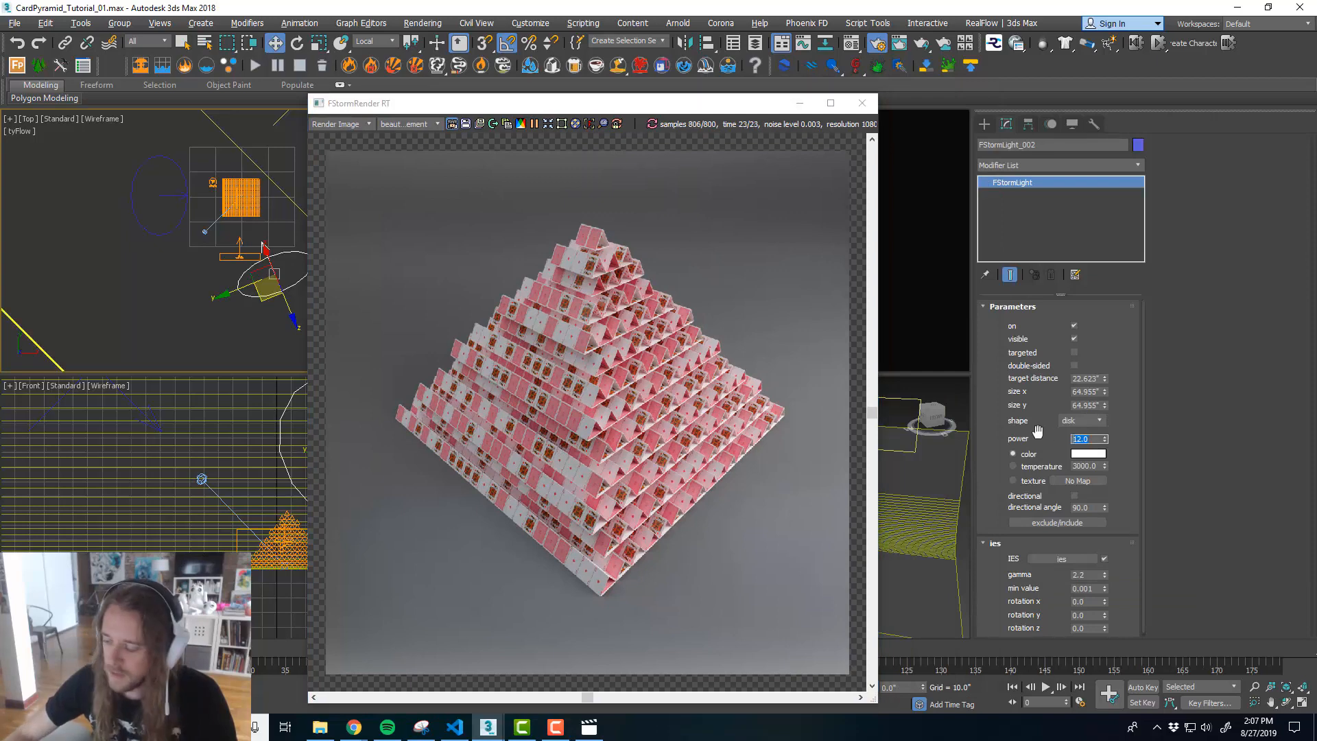
pyautogui.write('2')
pyautogui.press('Return')
# - Try powers of 12 and 10 on the disk light FStormLight_001, and settle on a power of 8
pyautogui.click(155, 195)
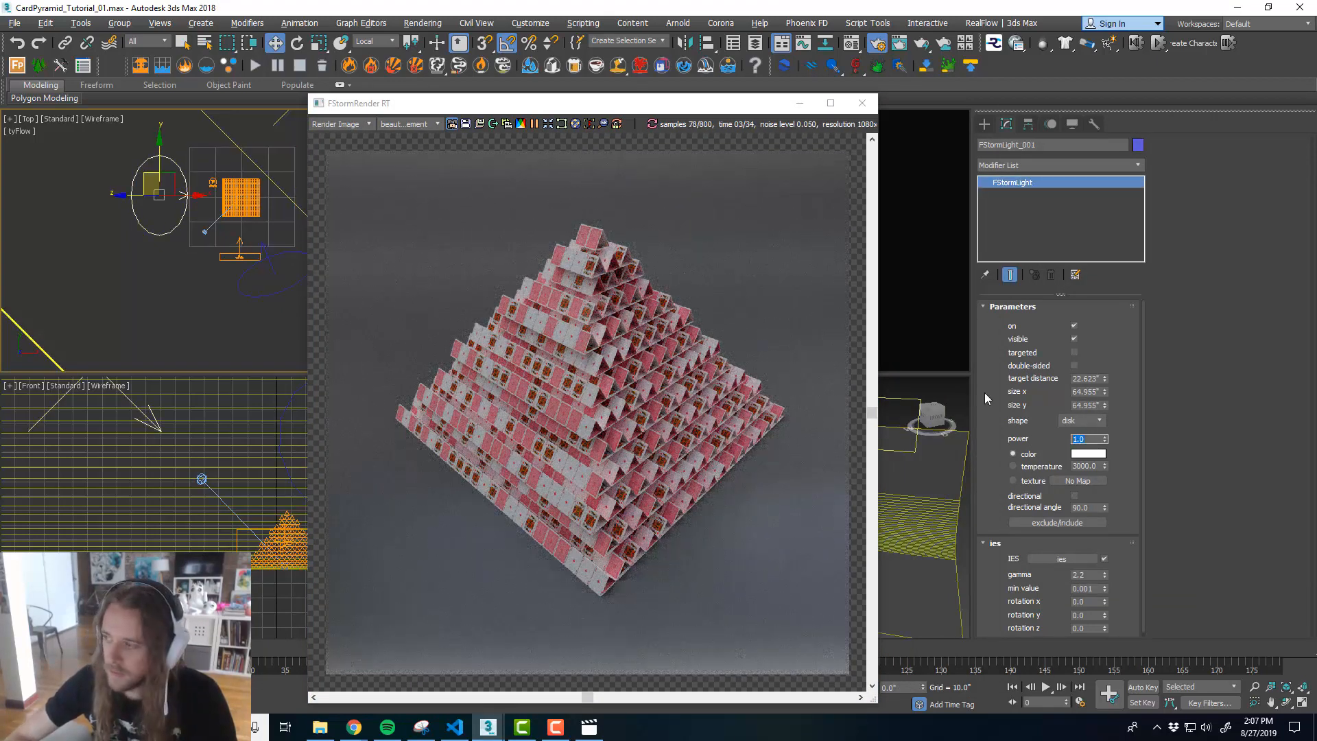
pyautogui.write('12')
pyautogui.press('Return')
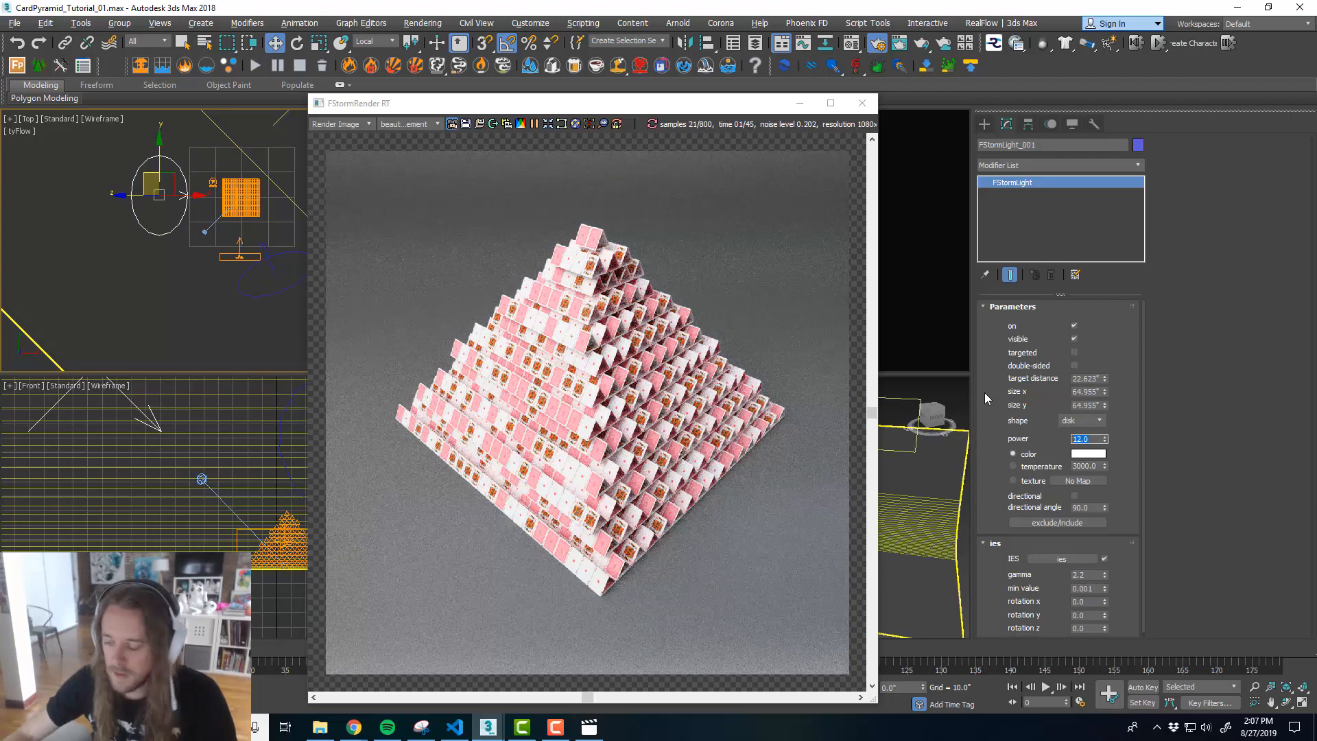
pyautogui.write('10')
pyautogui.press('Return')
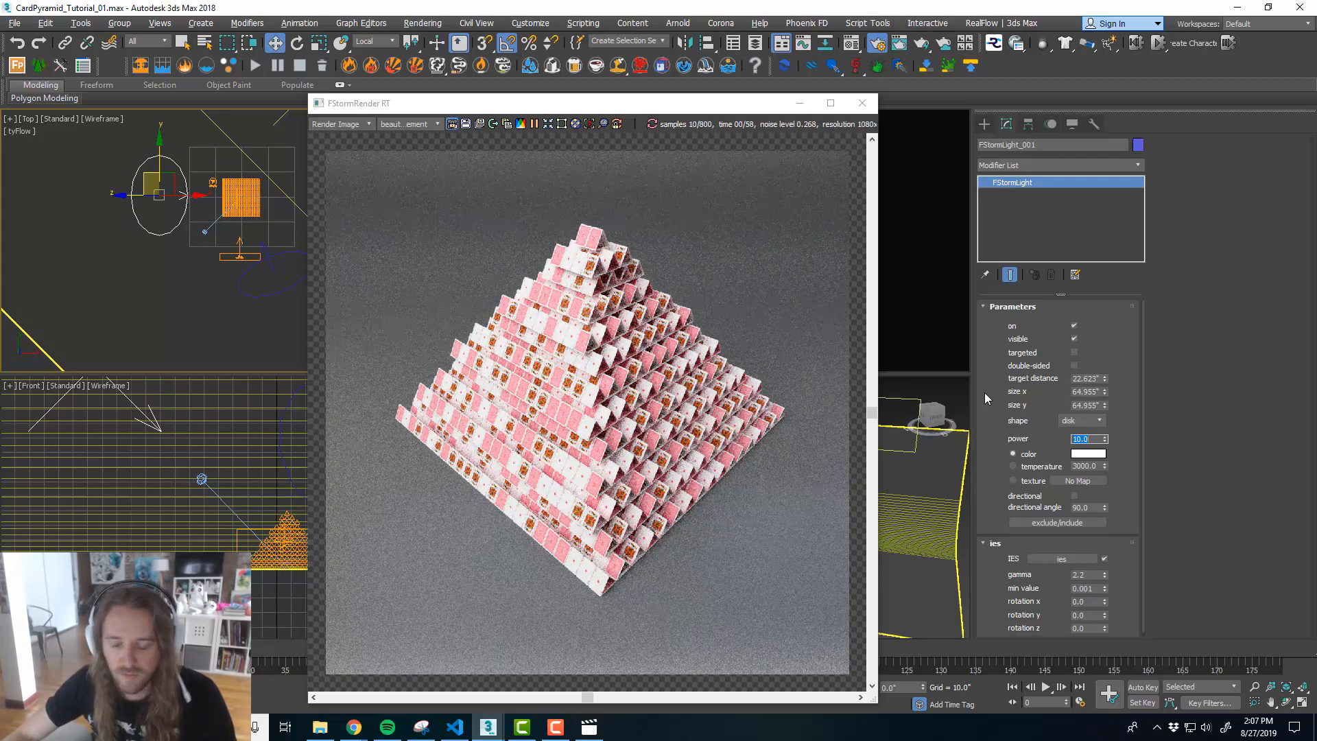
pyautogui.write('8')
pyautogui.press('Return')
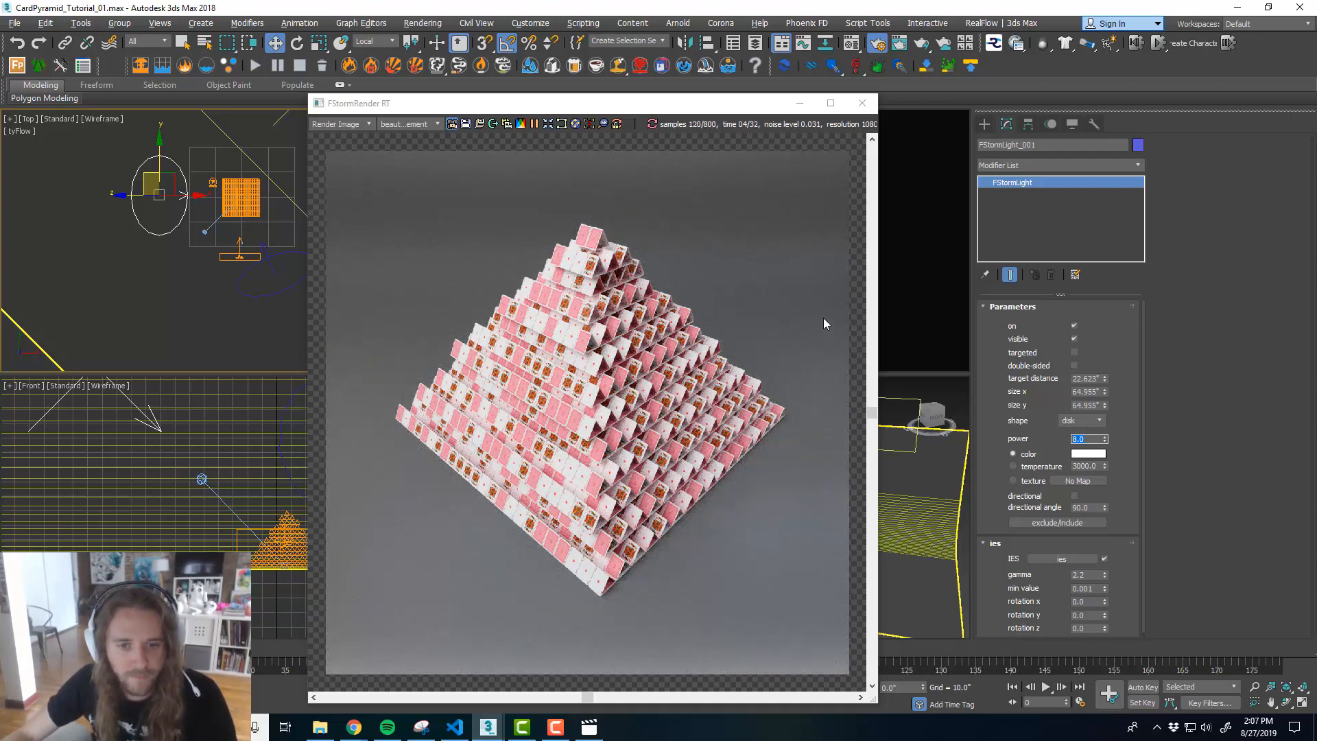
# - Move the animation to frame 37 with the FStorm RT render paused, and resume the render
pyautogui.moveTo(721, 103); pyautogui.dragTo(1112, 70)
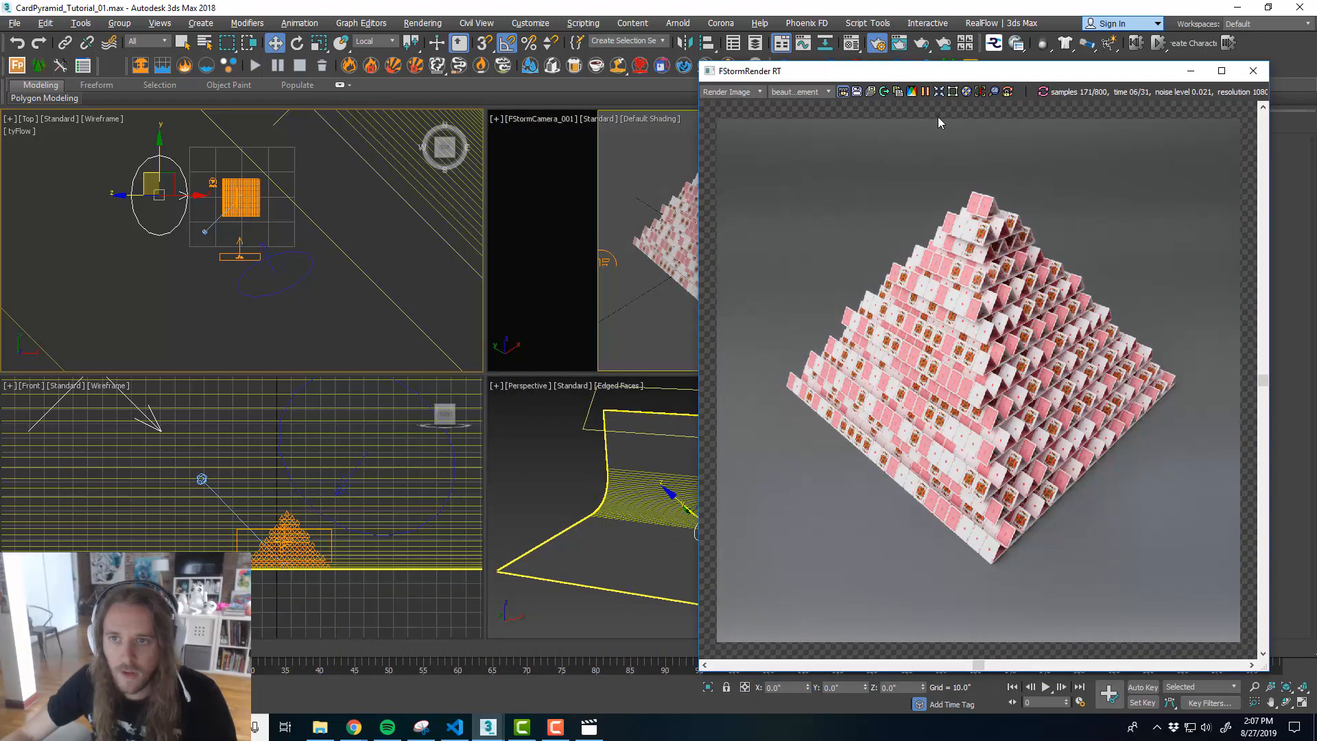
pyautogui.moveTo(964, 71); pyautogui.dragTo(227, 66)
pyautogui.rightClick(585, 171)
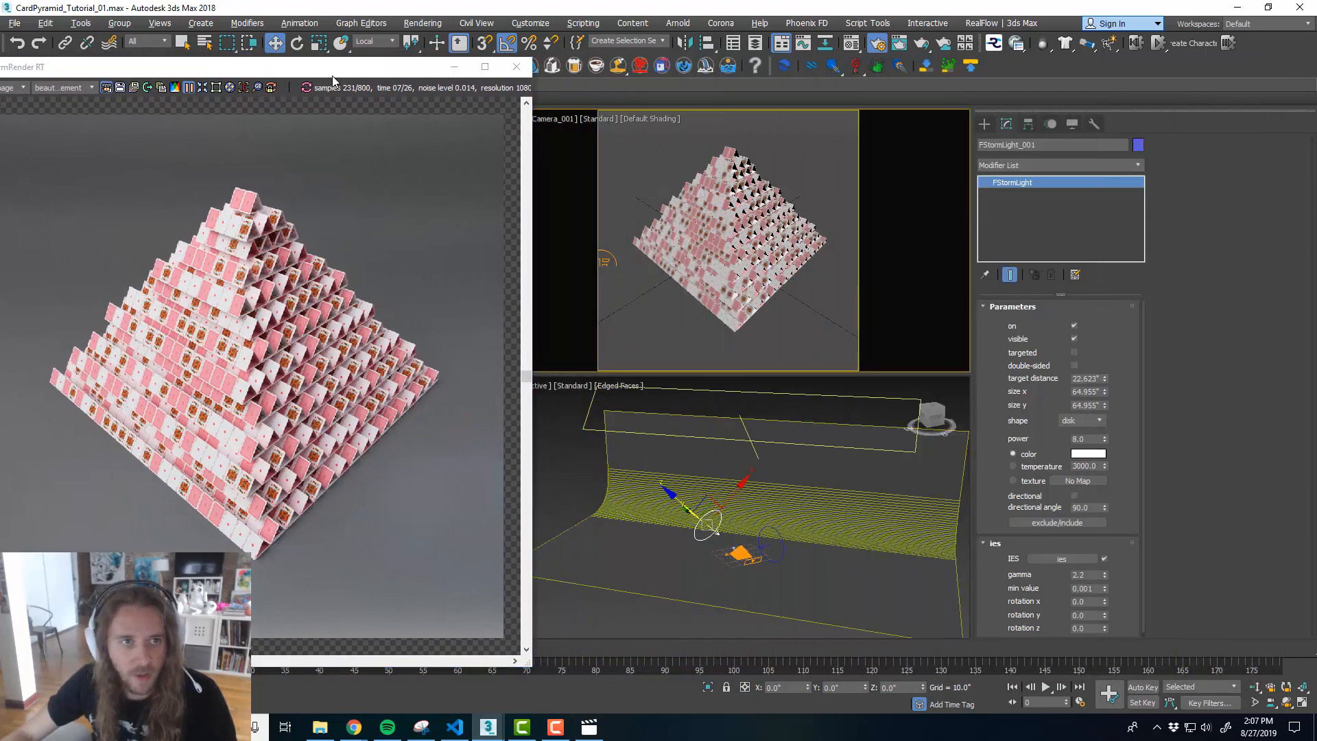
pyautogui.moveTo(333, 72); pyautogui.dragTo(353, 37)
pyautogui.moveTo(65, 648); pyautogui.dragTo(325, 663)
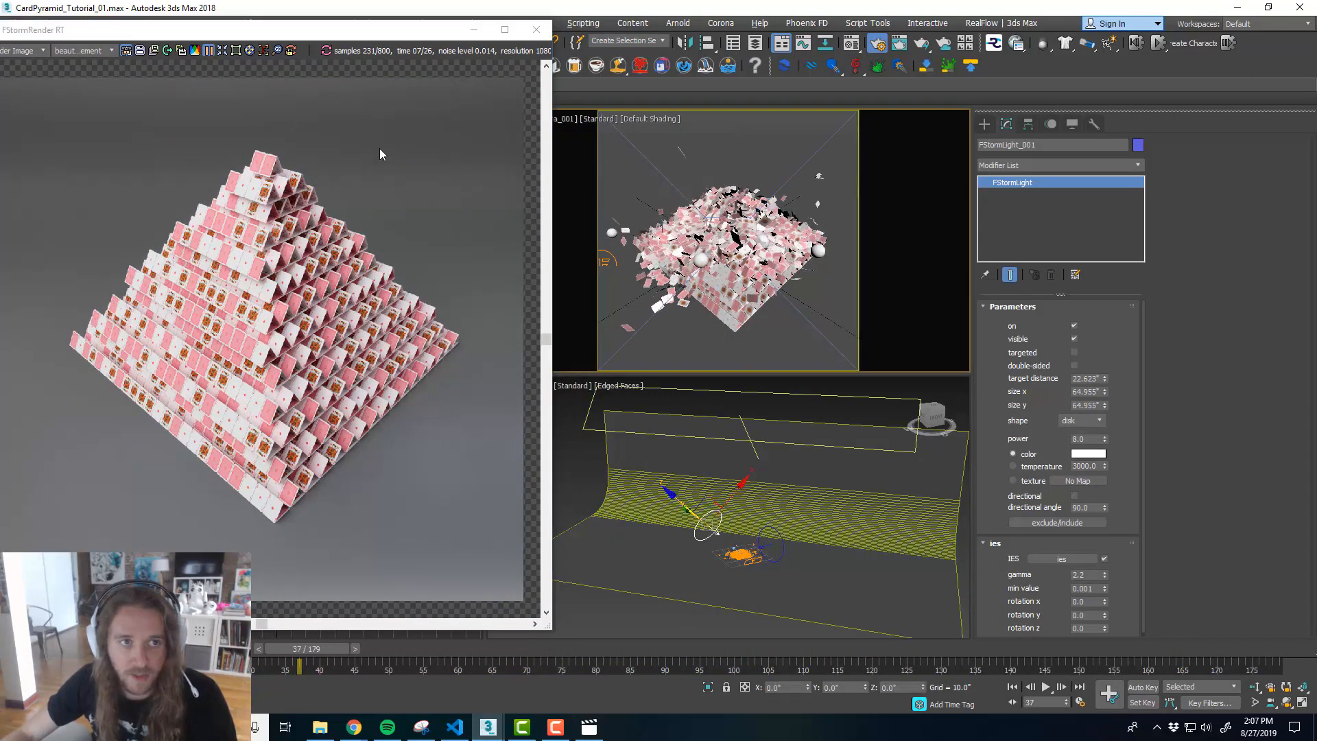
pyautogui.click(227, 69)
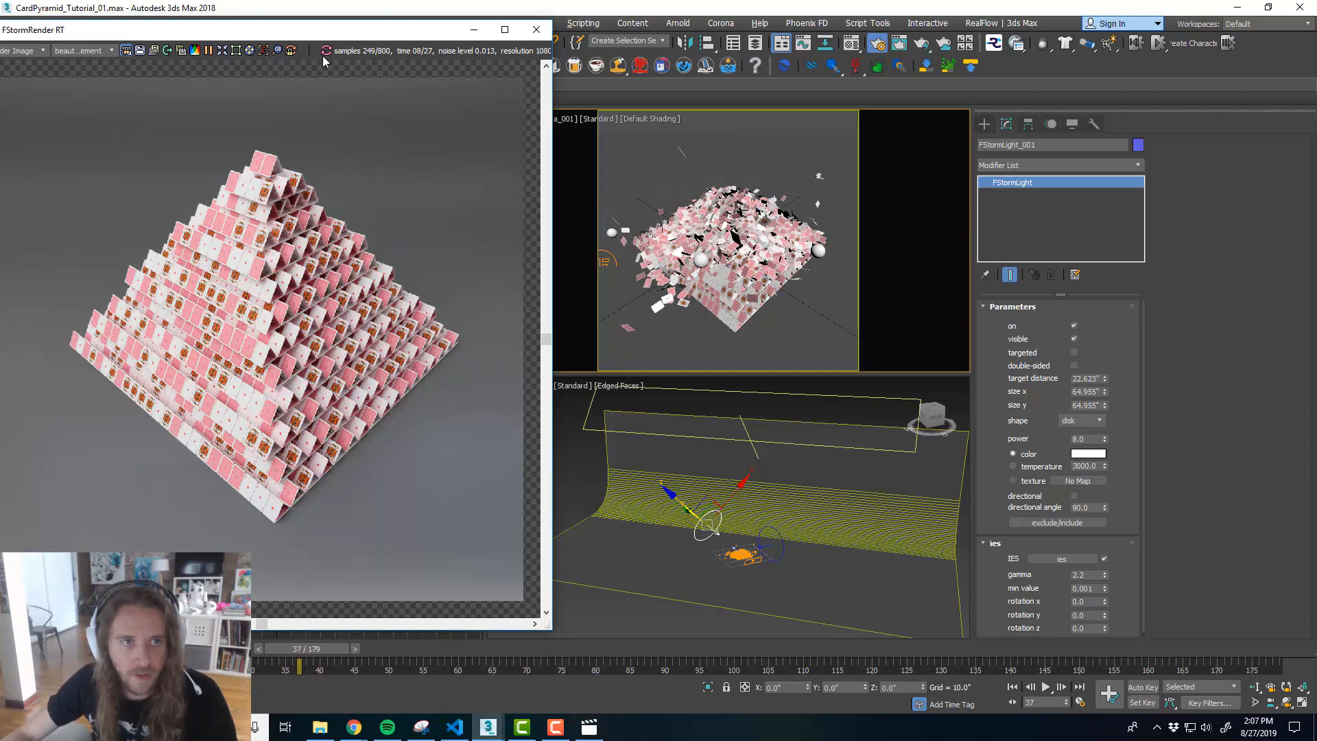